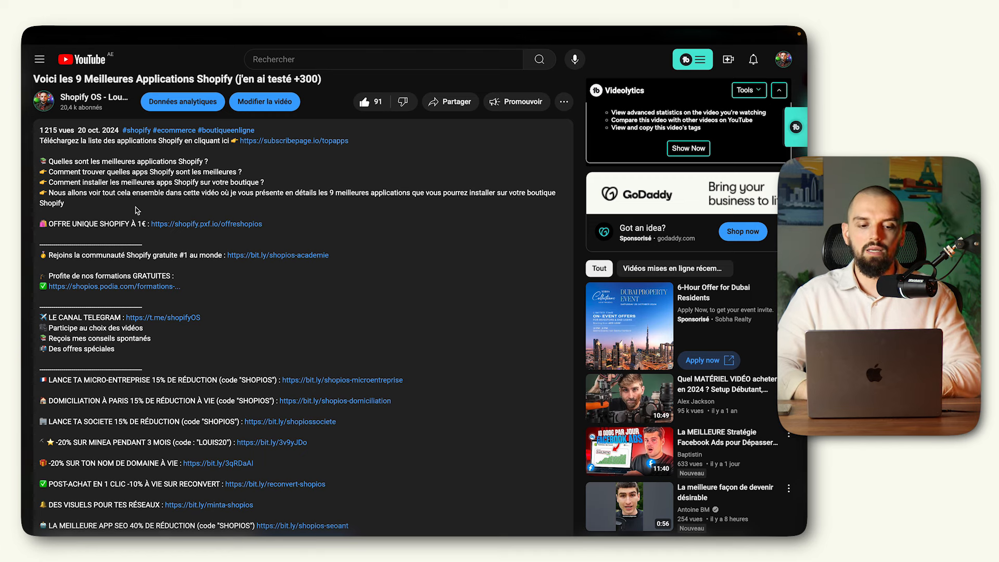
- Start a Shopify free trial through the 1 € offer linked in the video description, passing the human verification
click(202, 226)
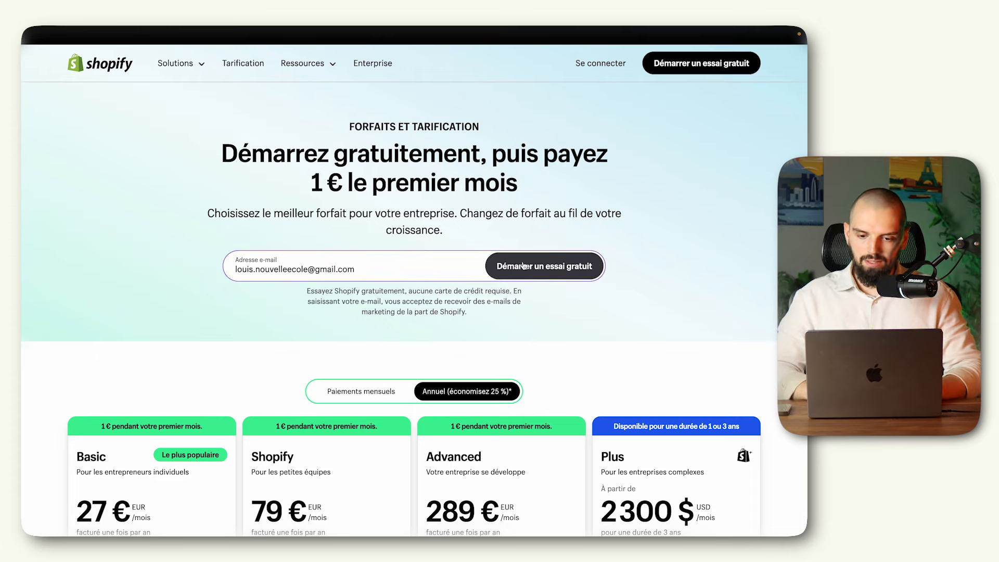
click(545, 266)
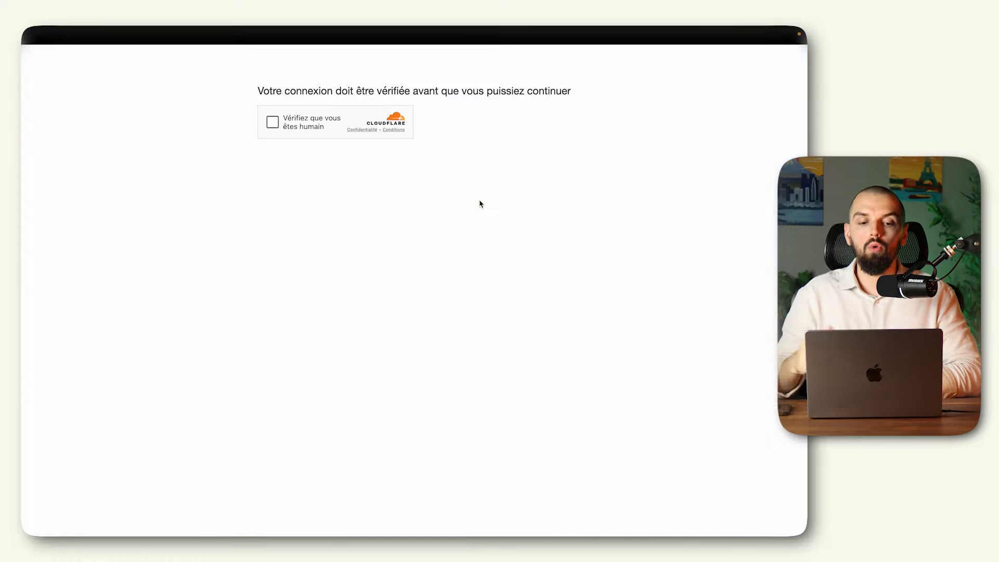
click(272, 123)
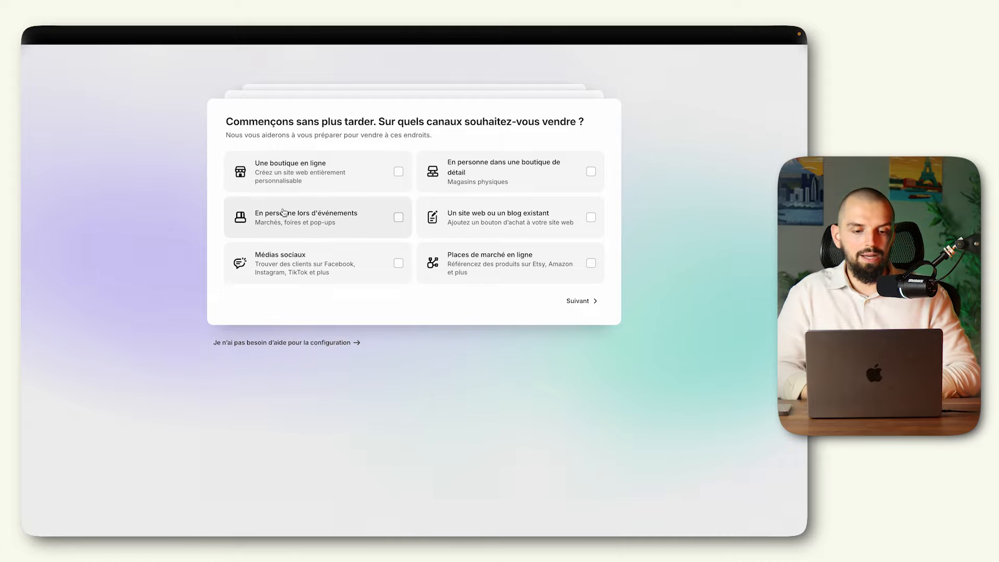
- Answer the setup questions with Une boutique en ligne, Je viens de commencer and Produits que j'achète ou fabrique moi-même
click(343, 179)
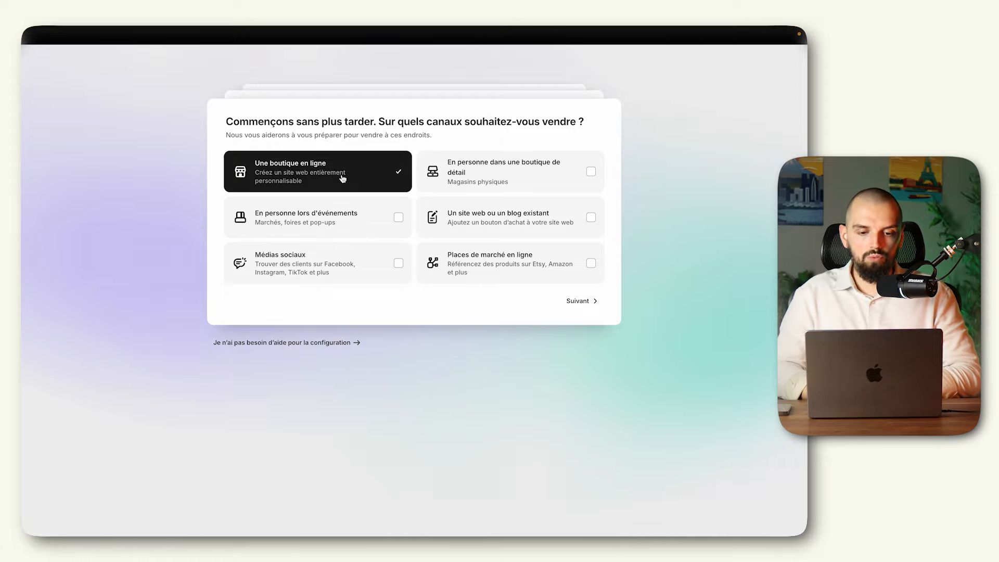
click(589, 304)
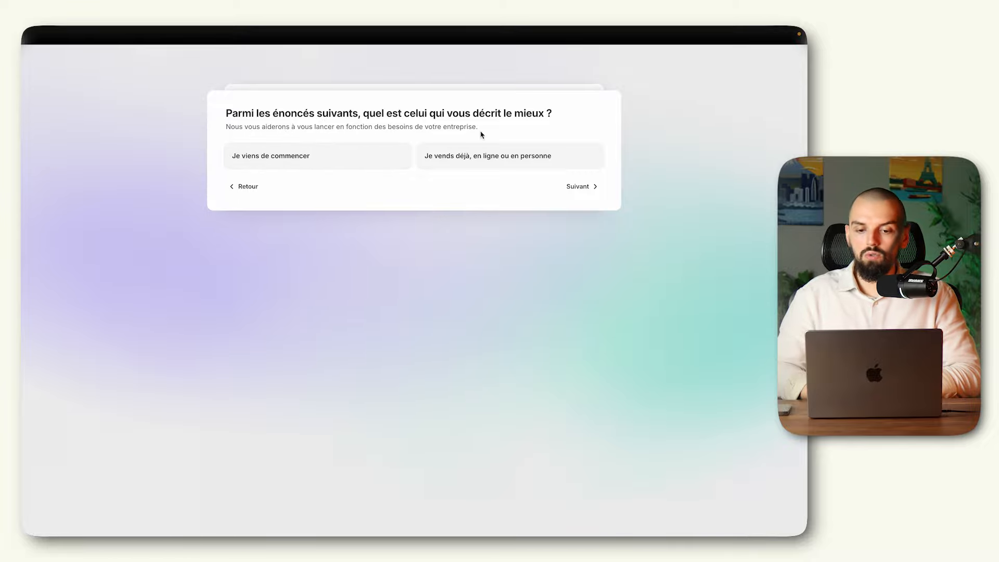
click(359, 158)
click(588, 187)
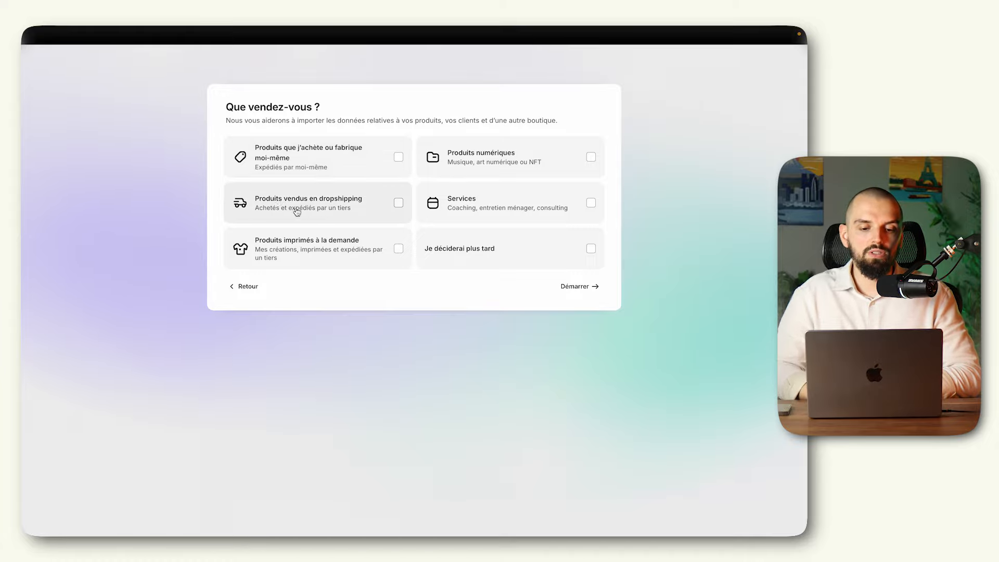
click(326, 153)
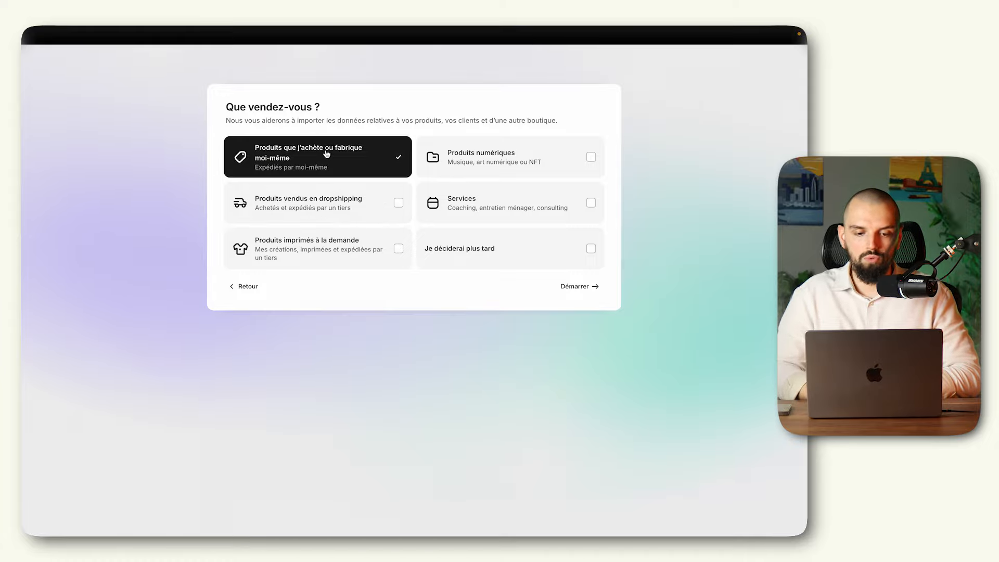
click(589, 287)
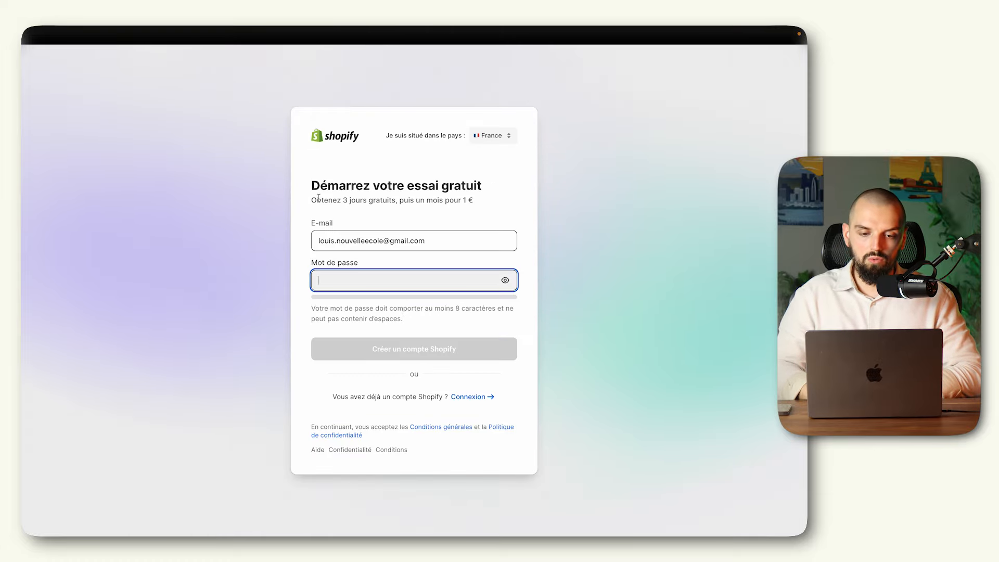
- Fill in the account password on the free-trial sign-up form
drag(316, 201, 397, 201)
click(416, 205)
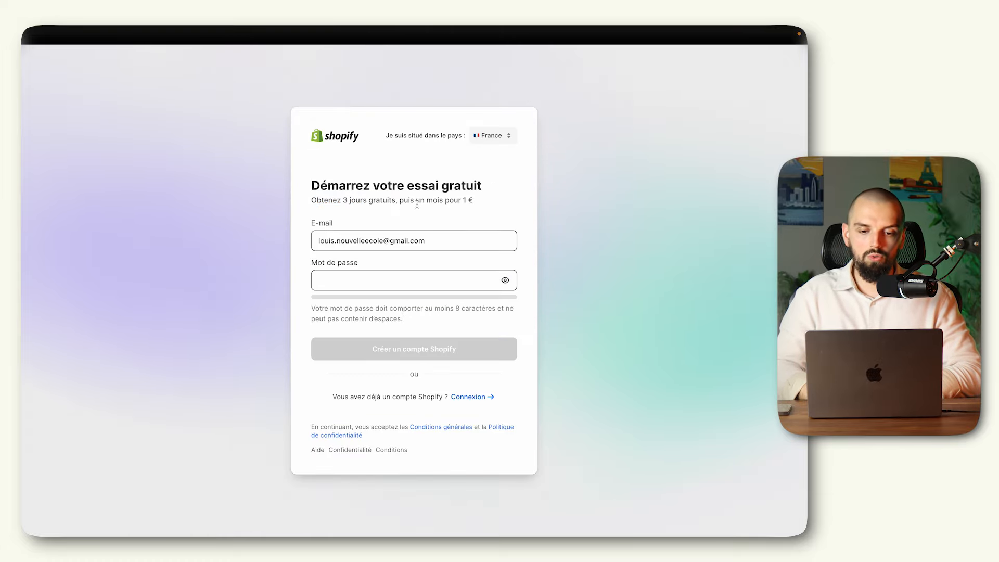
click(372, 278)
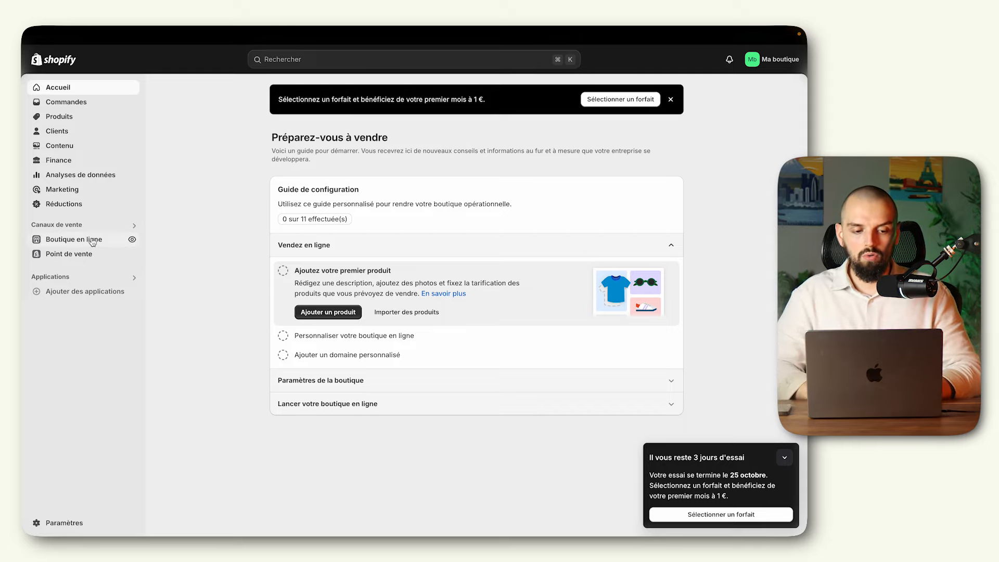
- Open the online store's themes page in the shop admin
click(60, 241)
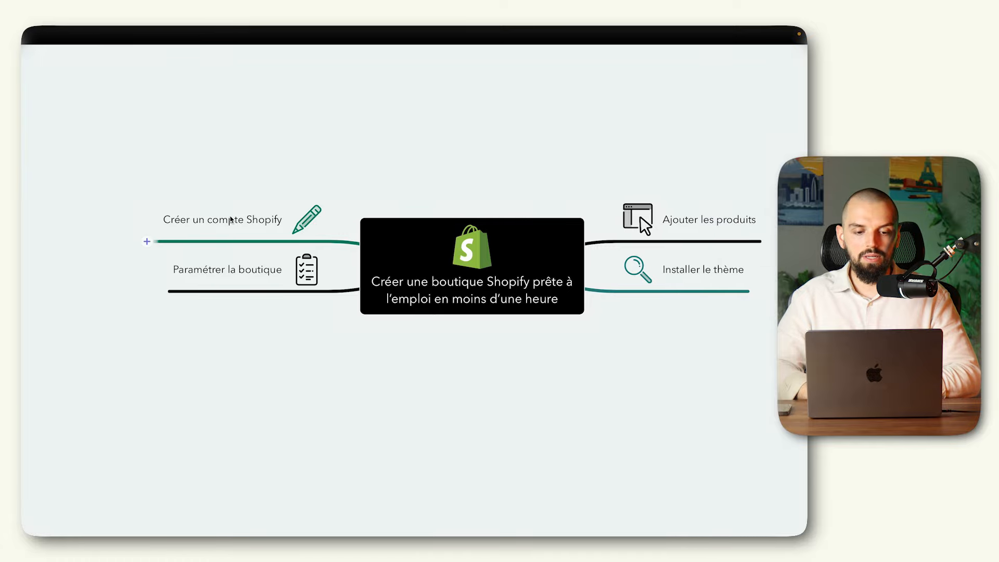
click(276, 217)
click(291, 158)
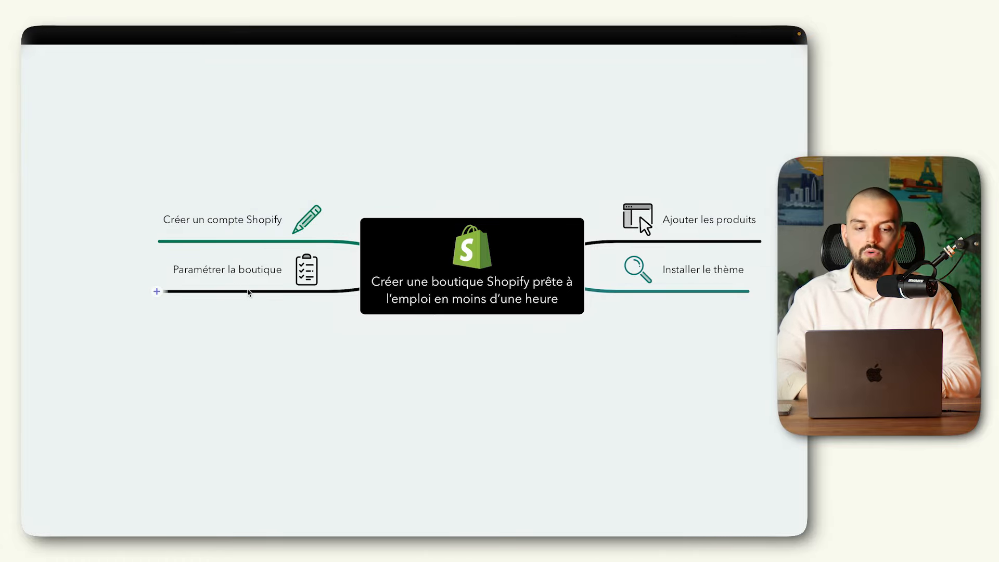
click(237, 280)
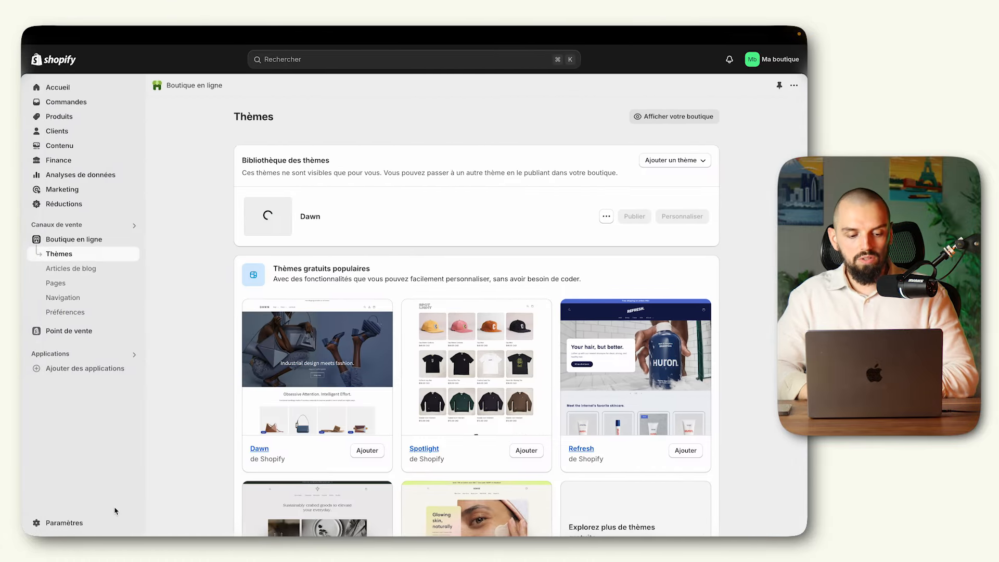
- Open the shop's general settings and review the editable profile fields for store name, phone number and e-mail, without saving
click(86, 525)
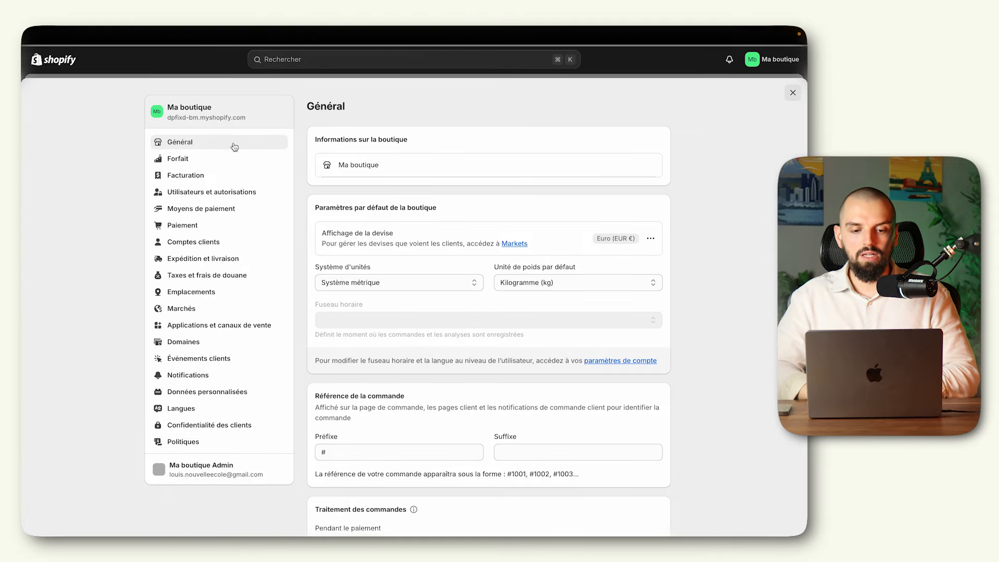
scroll(363, 216, down, 1)
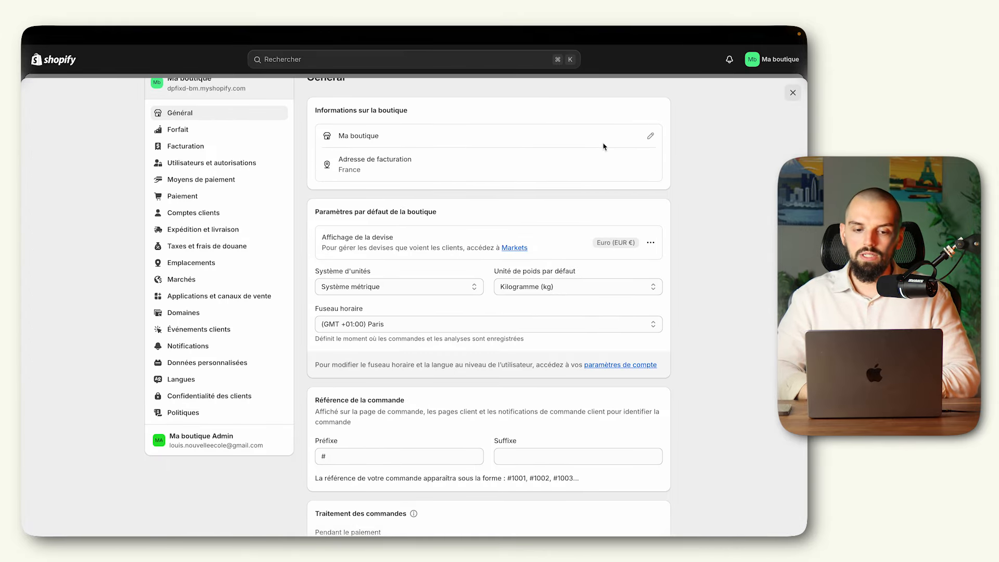
click(651, 137)
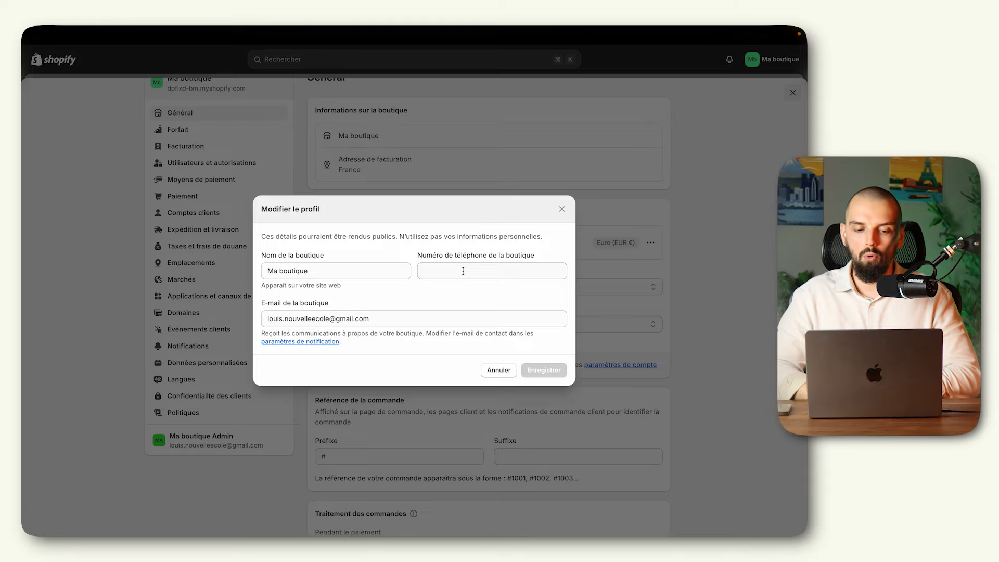
click(491, 371)
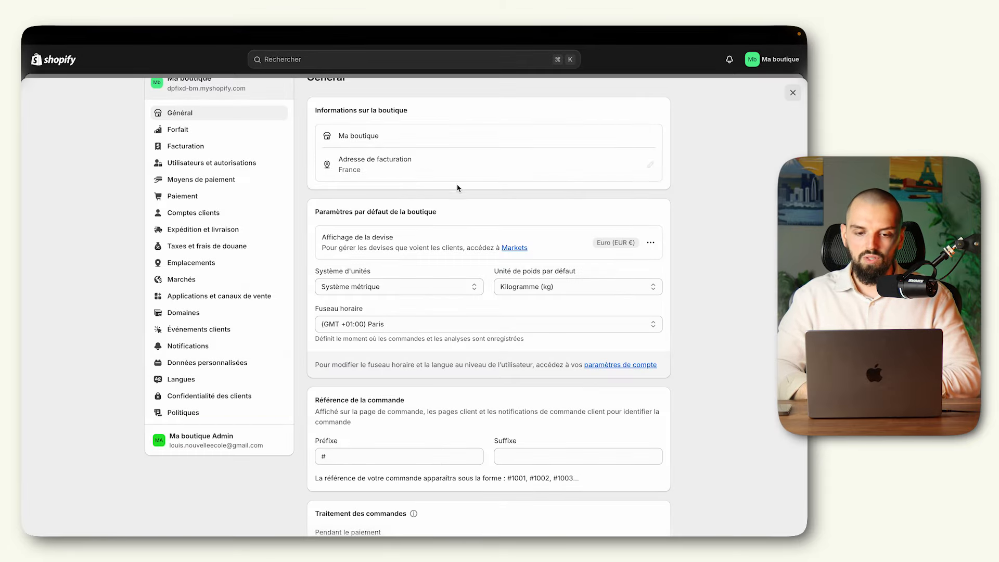
click(651, 136)
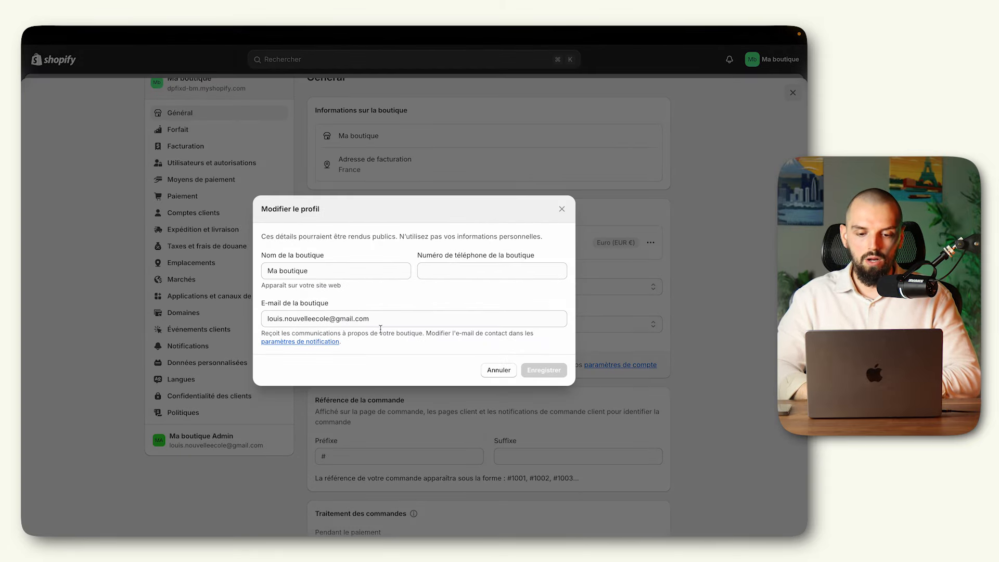
click(498, 371)
- Edit the store's currency format, replacing EUR with € after the amount in the e-mail format with currency
scroll(455, 182, down, 1)
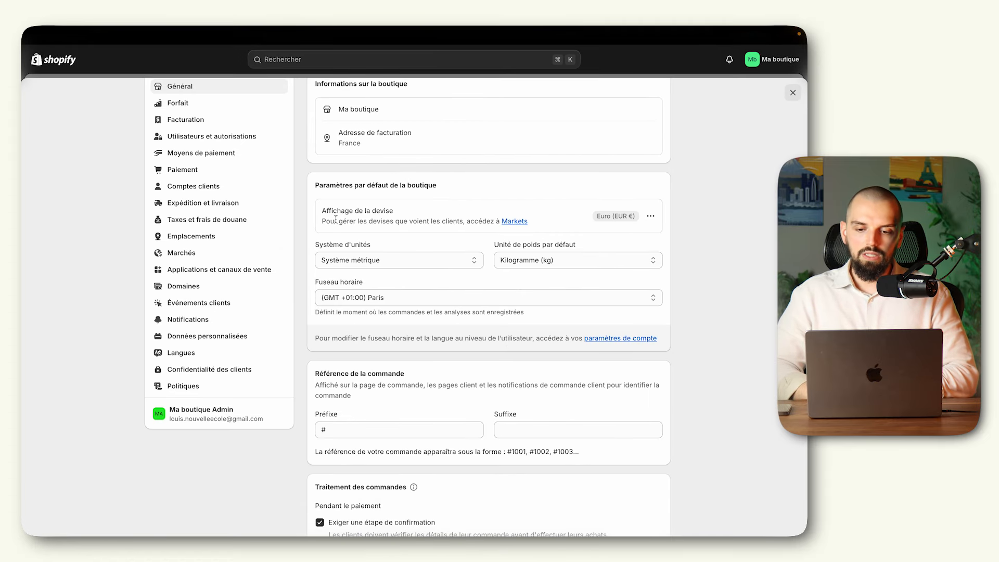
click(650, 216)
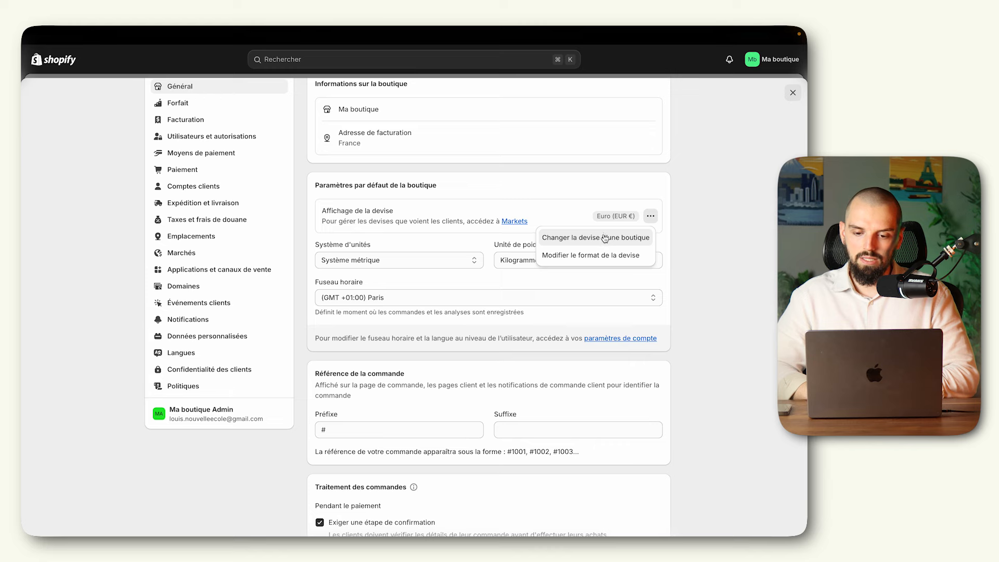
click(604, 255)
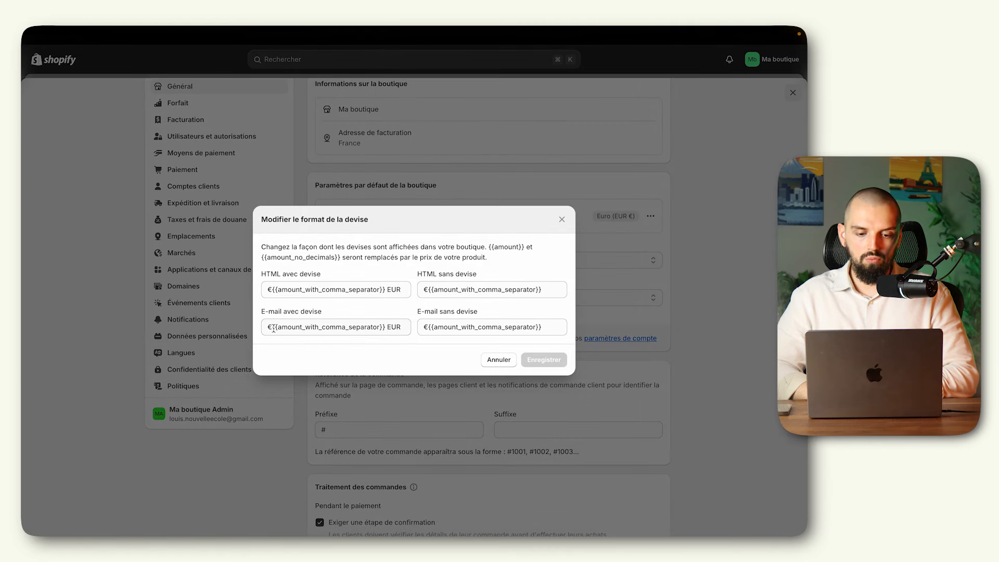
drag(273, 327, 269, 328)
key(super+c)
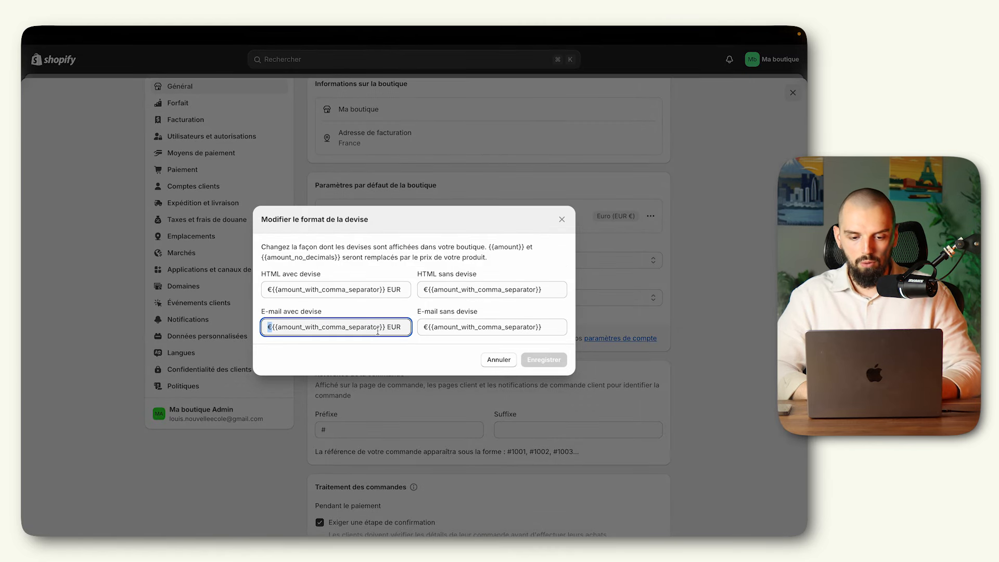
double_click(393, 326)
key(super+v)
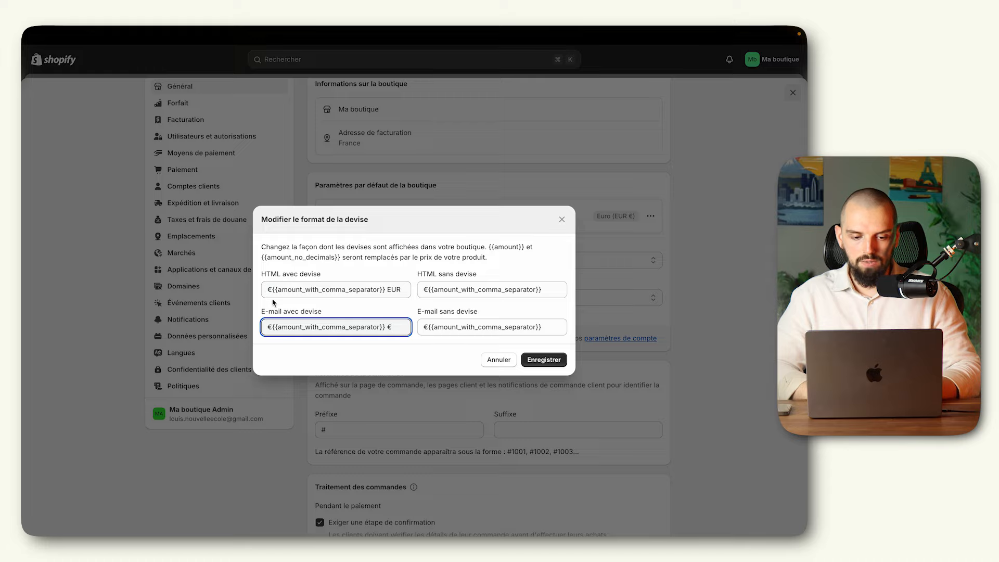
- Put € after the amount in both HTML formats and the e-mail format without currency, and save the currency format
click(271, 293)
double_click(394, 289)
key(super+v)
click(546, 290)
key(super+v)
click(550, 323)
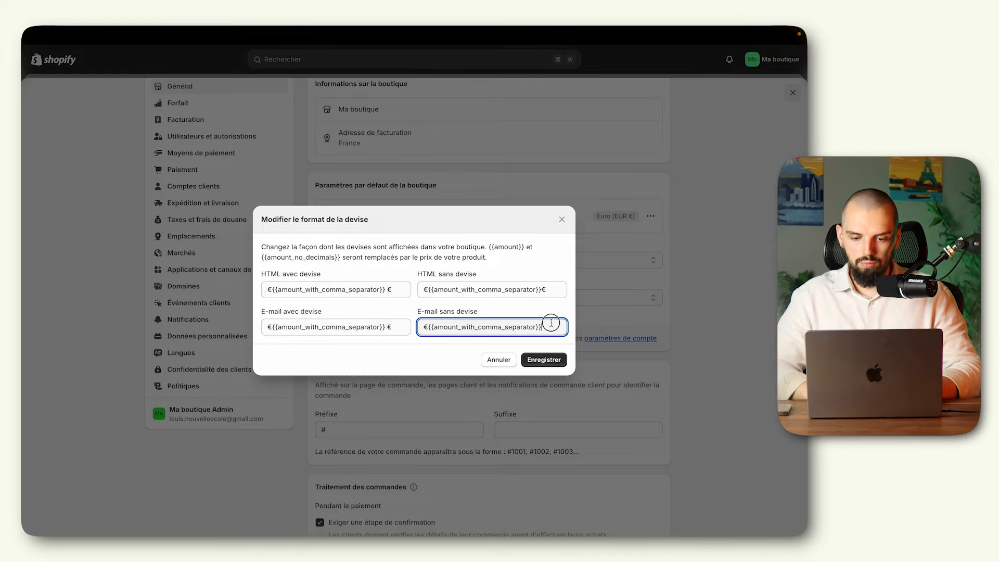
key(super+v)
key(Return)
- Check the time zone options in the store's default settings
click(429, 290)
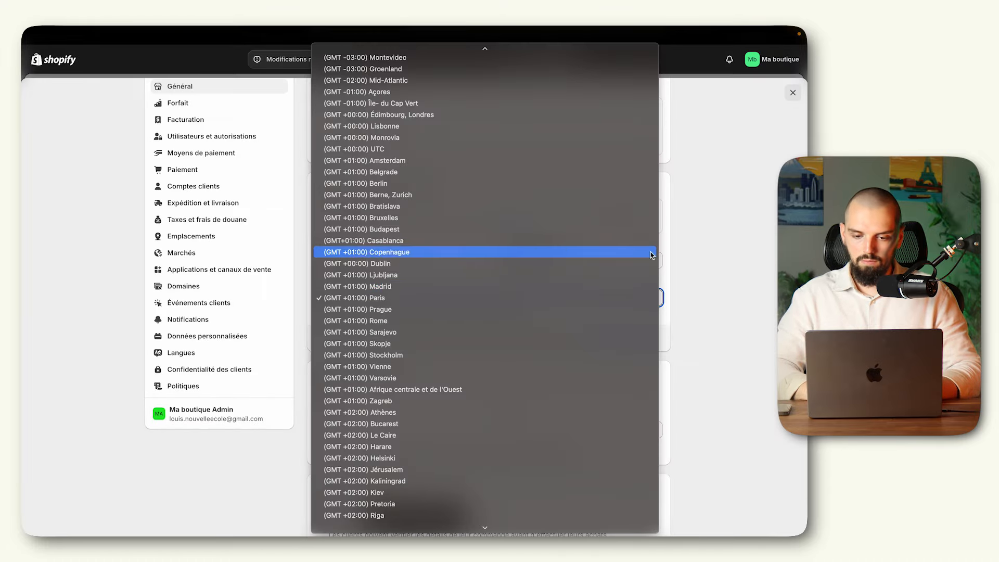
click(719, 254)
click(547, 279)
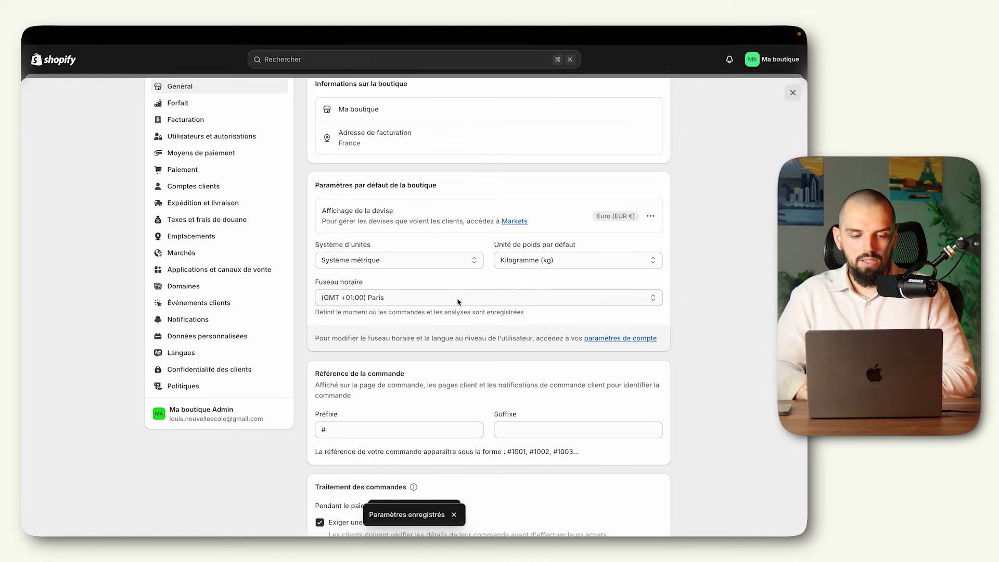
- Turn off the required confirmation step during checkout in the order processing settings, and save
scroll(457, 301, down, 1)
scroll(392, 294, down, 6)
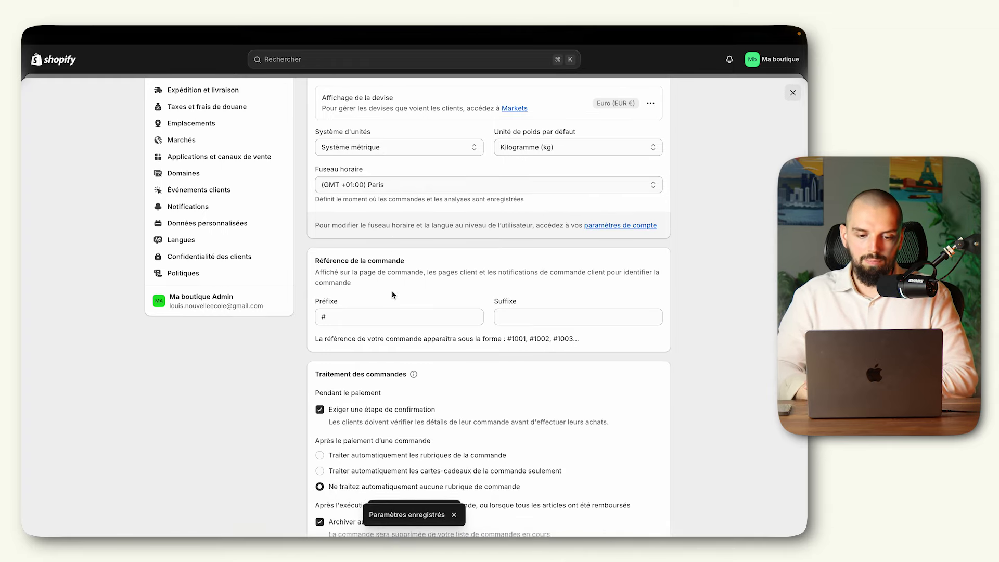
click(370, 232)
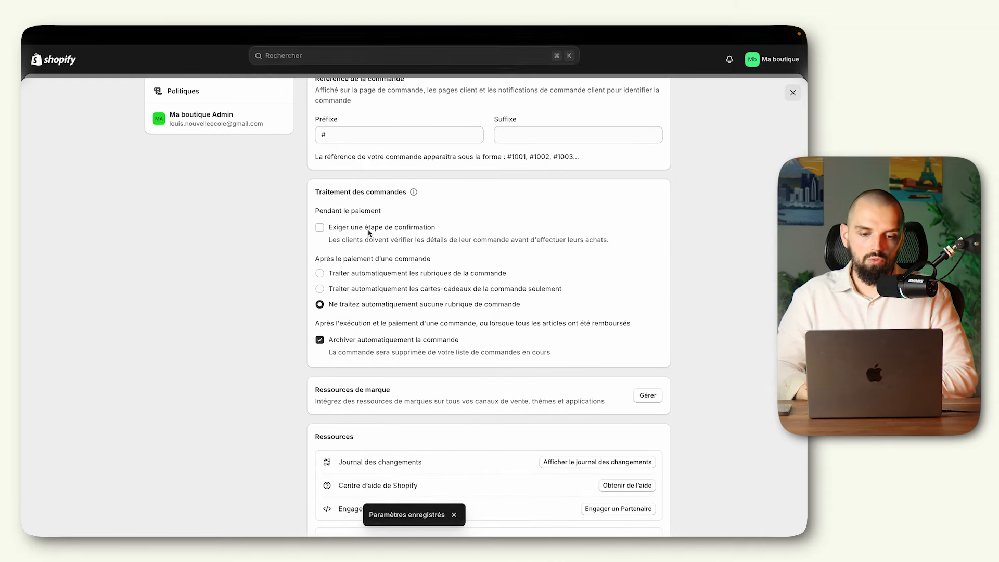
scroll(403, 227, down, 2)
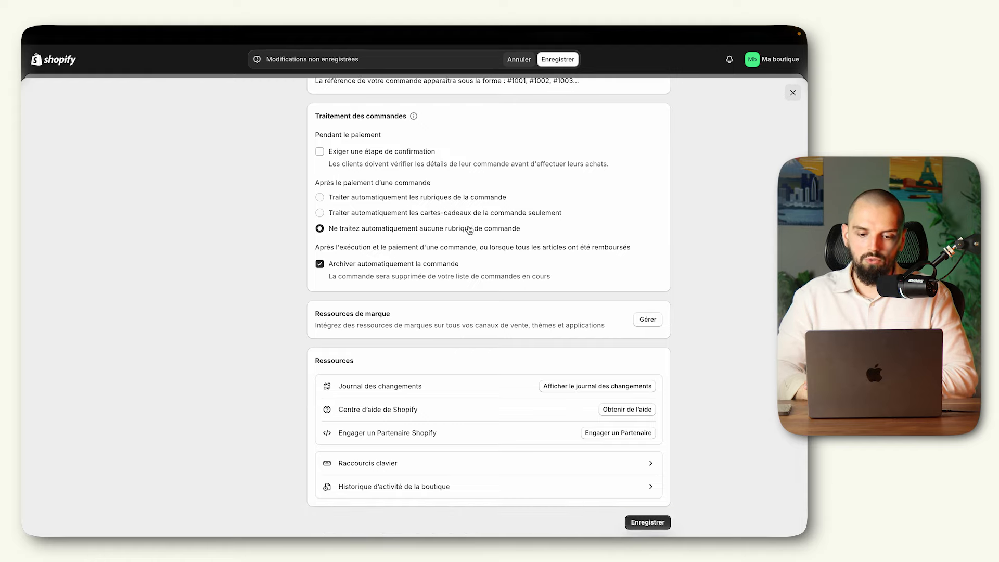
scroll(471, 240, down, 1)
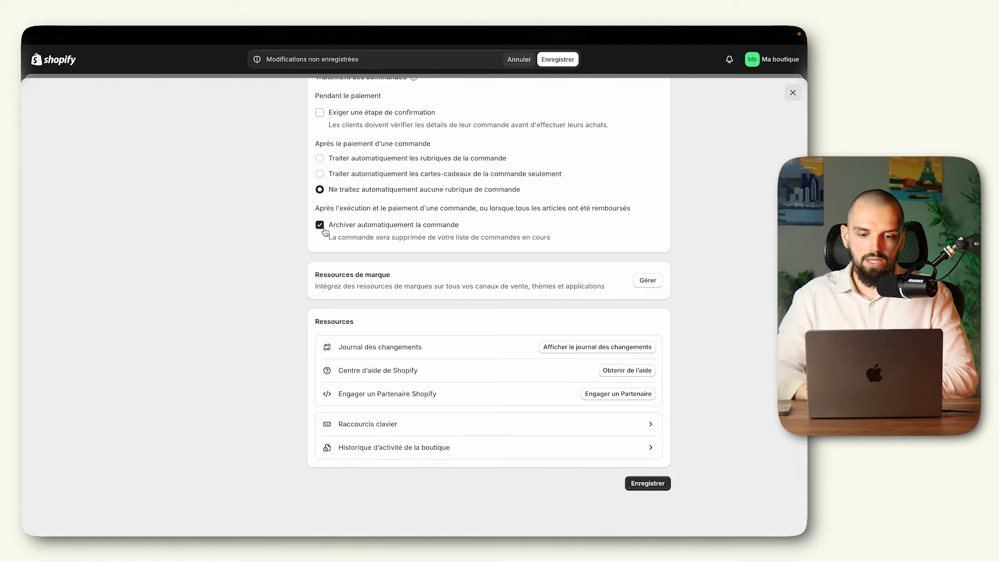
click(645, 482)
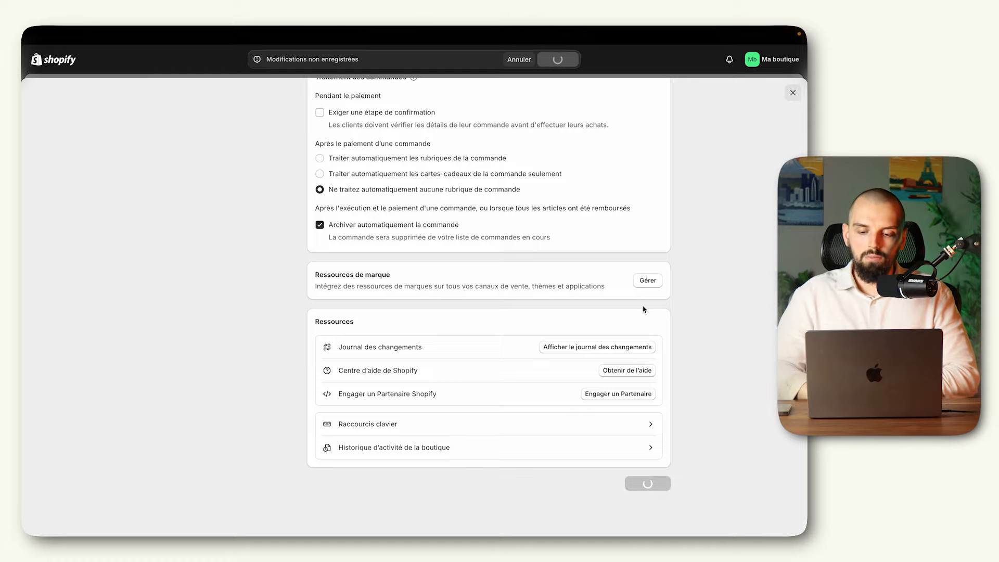
- Open the shop's brand assets settings and switch to the Charte Graphique design in Canva to review its colours and logo
click(644, 268)
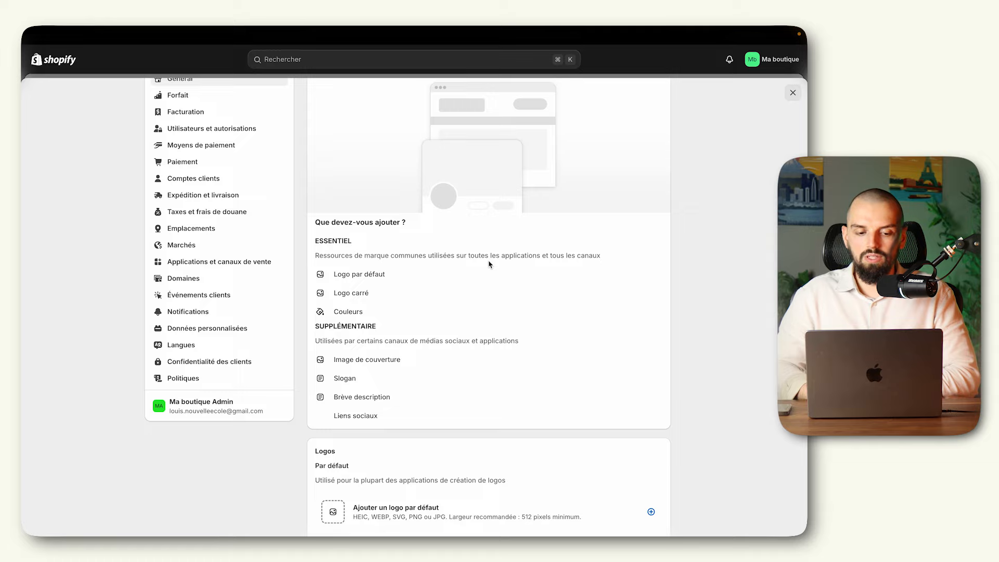
mouse_move(84, 290)
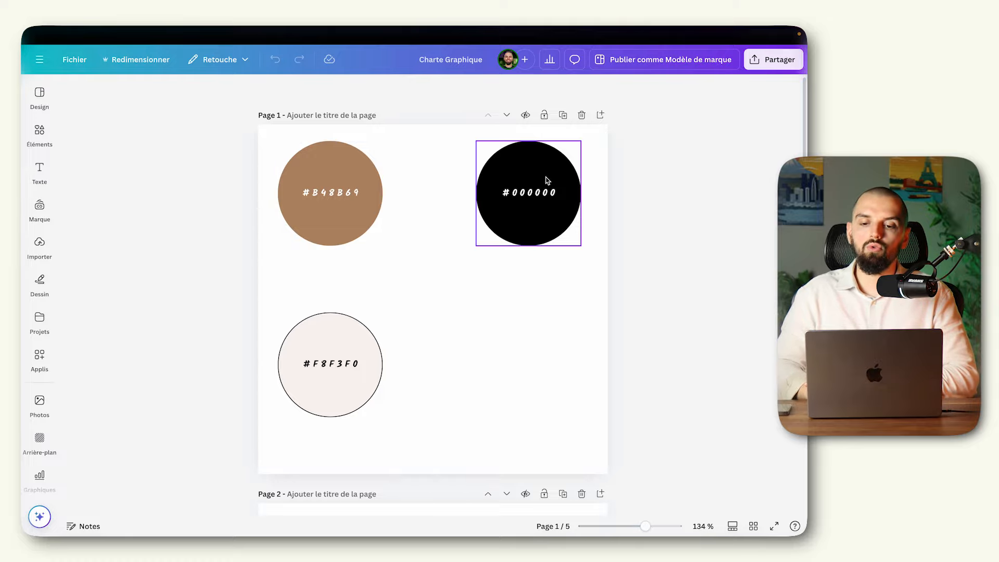
scroll(550, 198, down, 10)
scroll(546, 181, up, 4)
scroll(454, 302, down, 15)
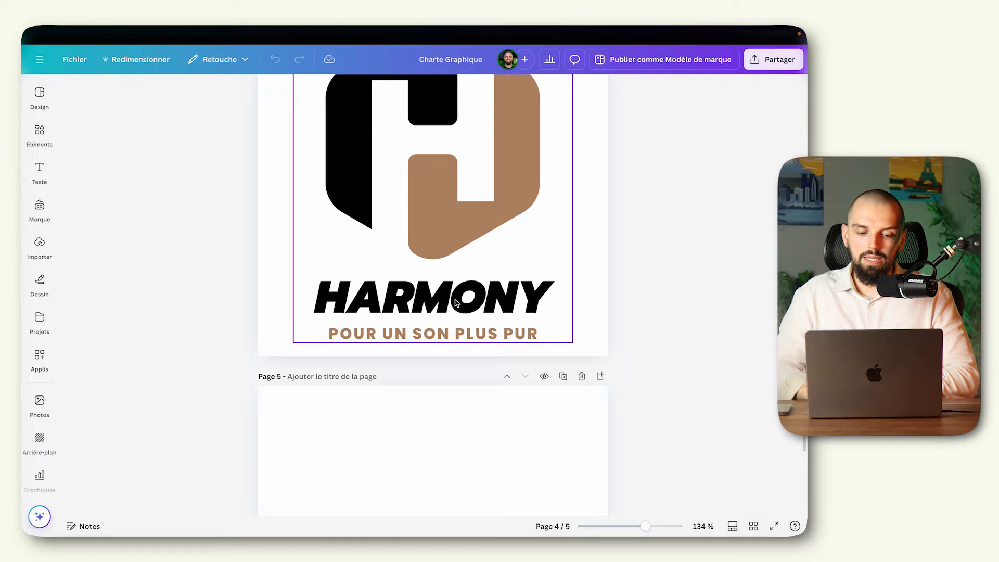
scroll(455, 301, up, 20)
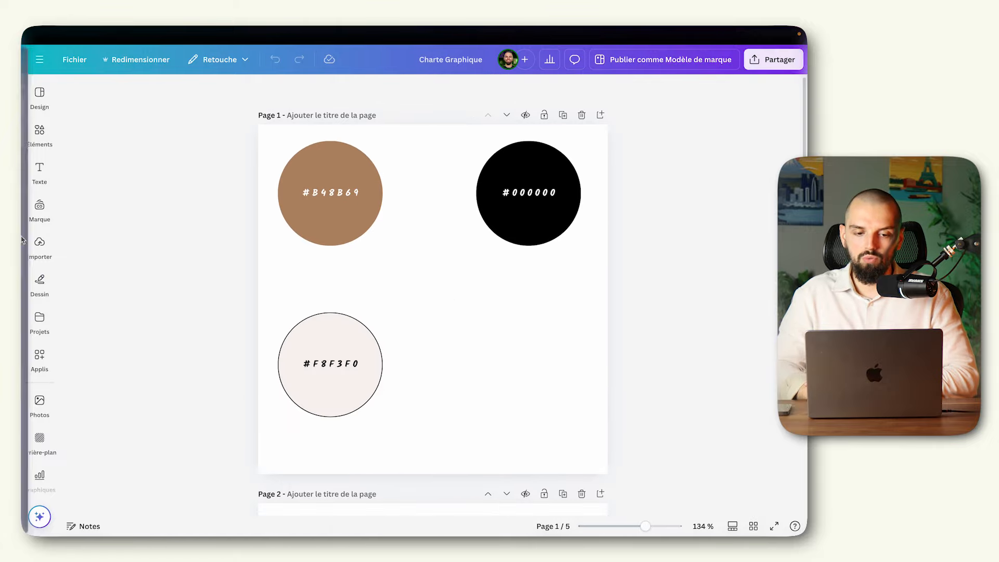
- Return to the Shopify brand settings and upload 2.png as the shop's default logo
click(74, 223)
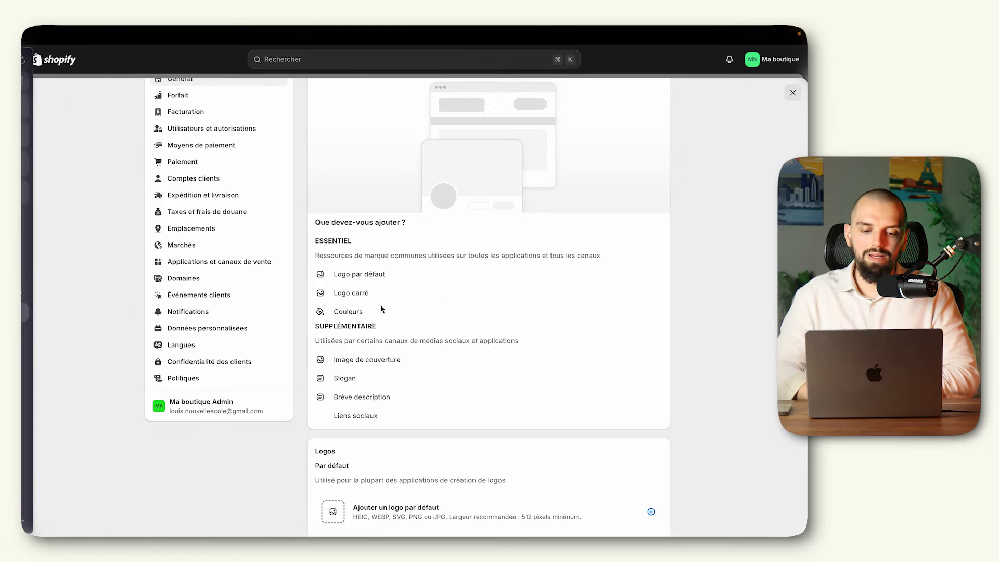
scroll(365, 313, down, 5)
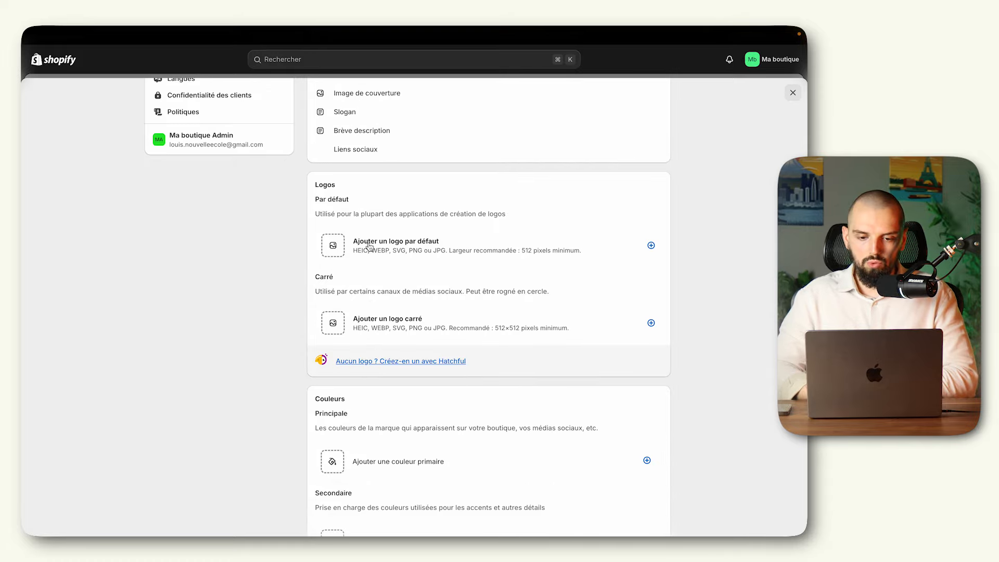
click(370, 247)
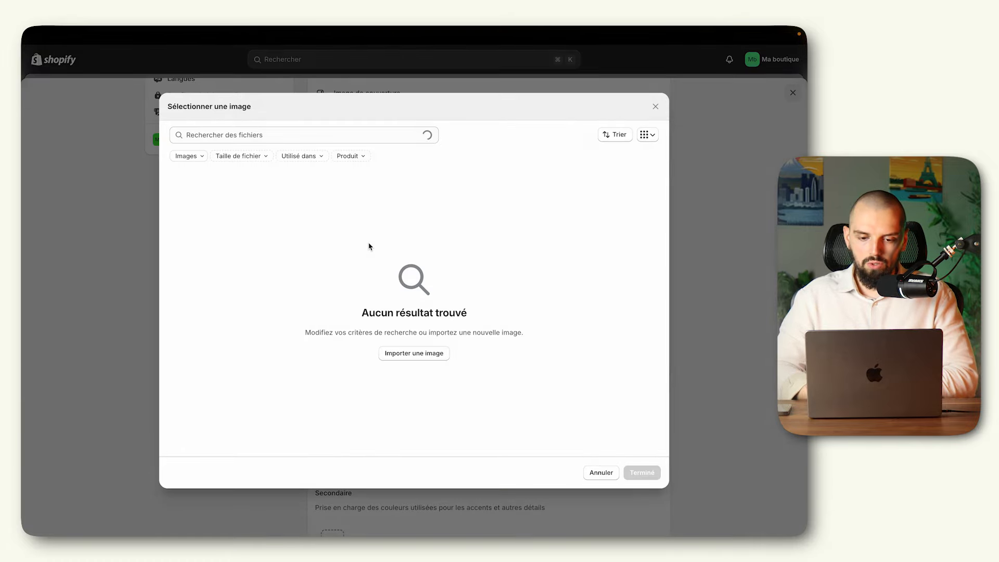
click(401, 356)
double_click(214, 159)
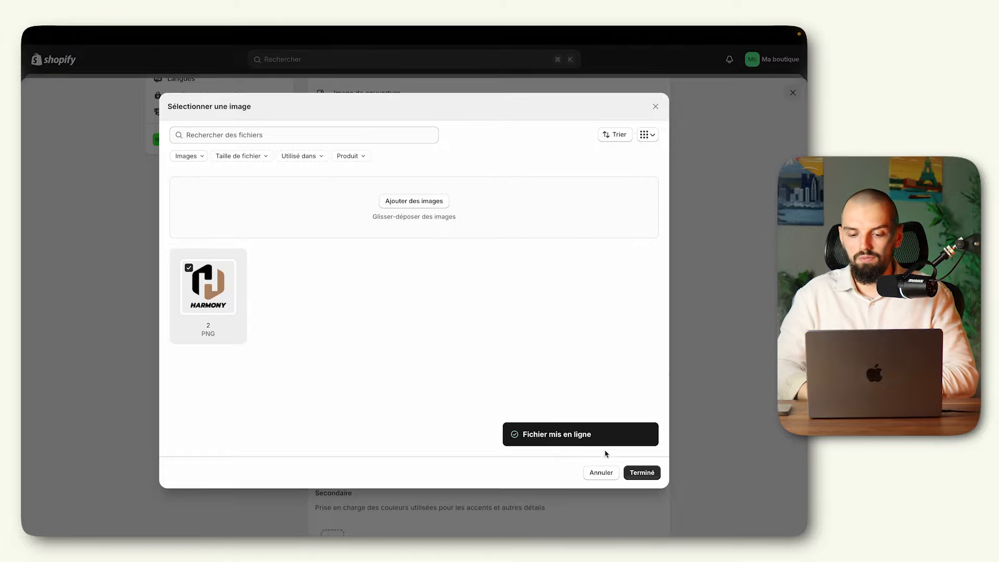
click(634, 472)
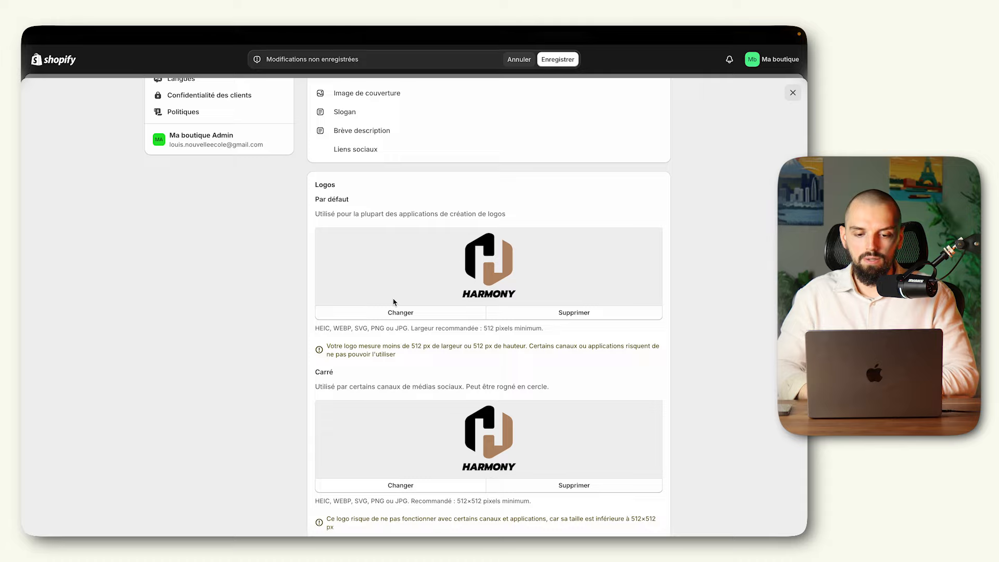
- Set the brand's primary colour to b48b69, taking the code from the brown circle in the Canva Charte Graphique design
scroll(442, 269, down, 6)
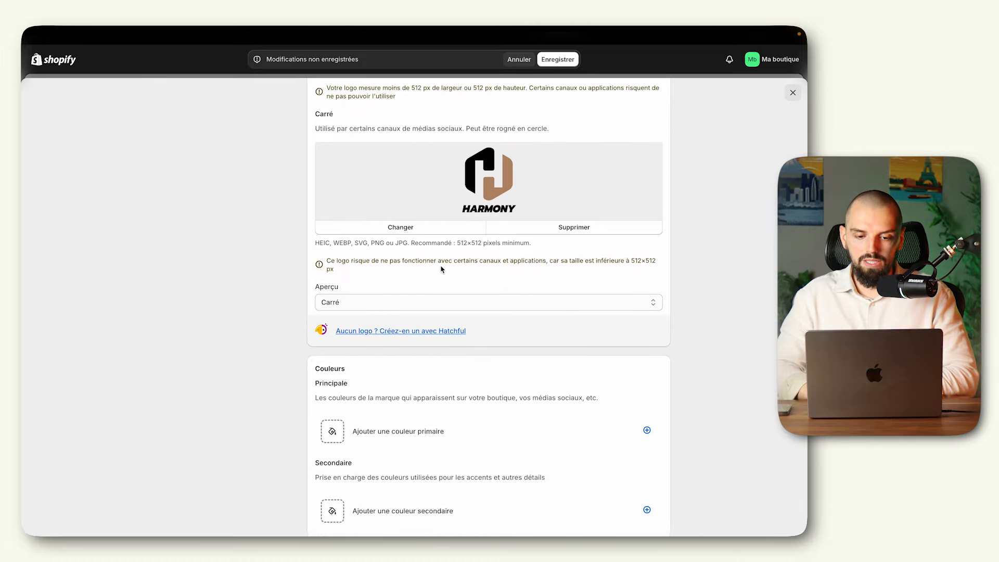
scroll(385, 176, down, 3)
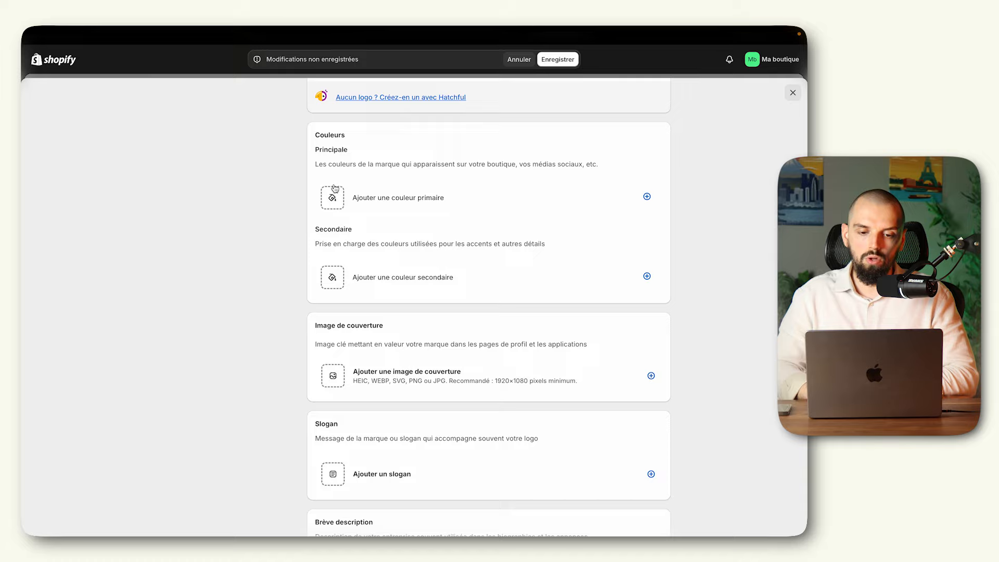
click(334, 202)
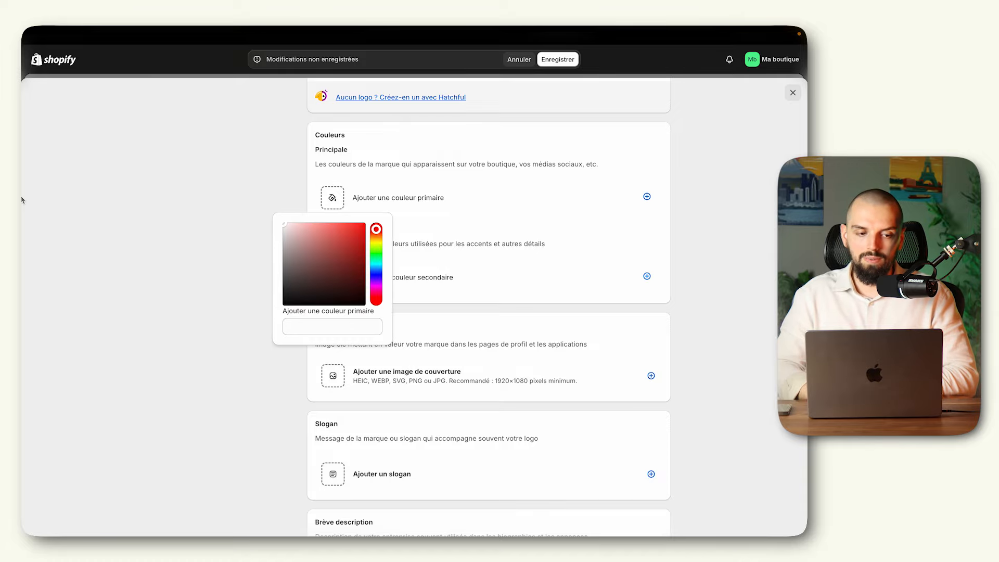
mouse_move(24, 201)
scroll(86, 255, right, 3)
click(343, 185)
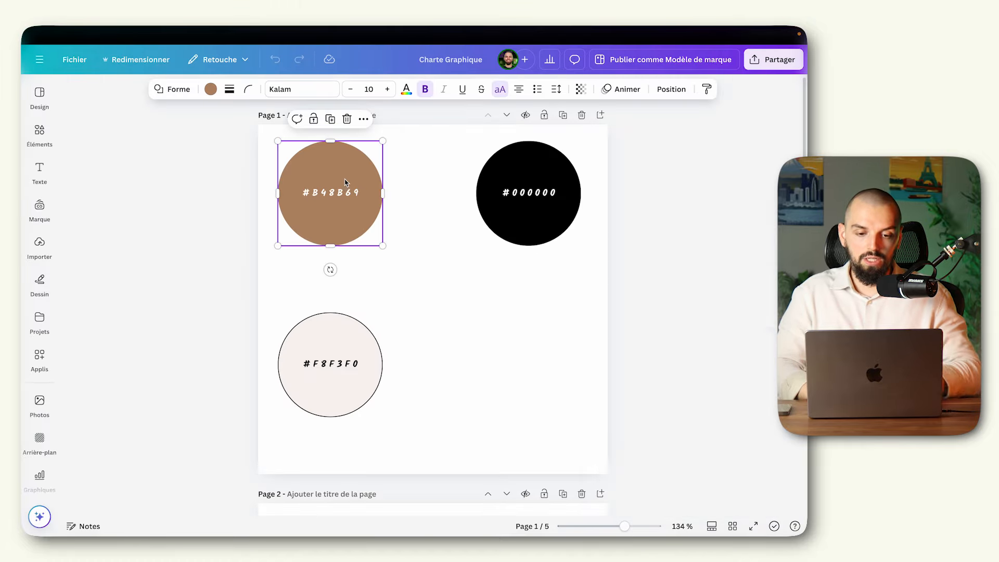
double_click(330, 190)
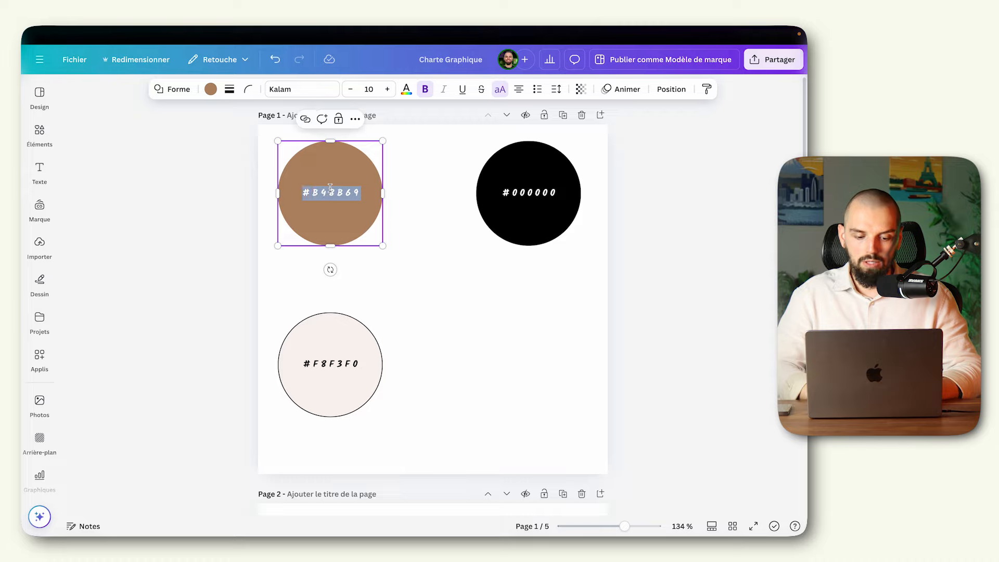
mouse_move(21, 170)
scroll(63, 216, left, 3)
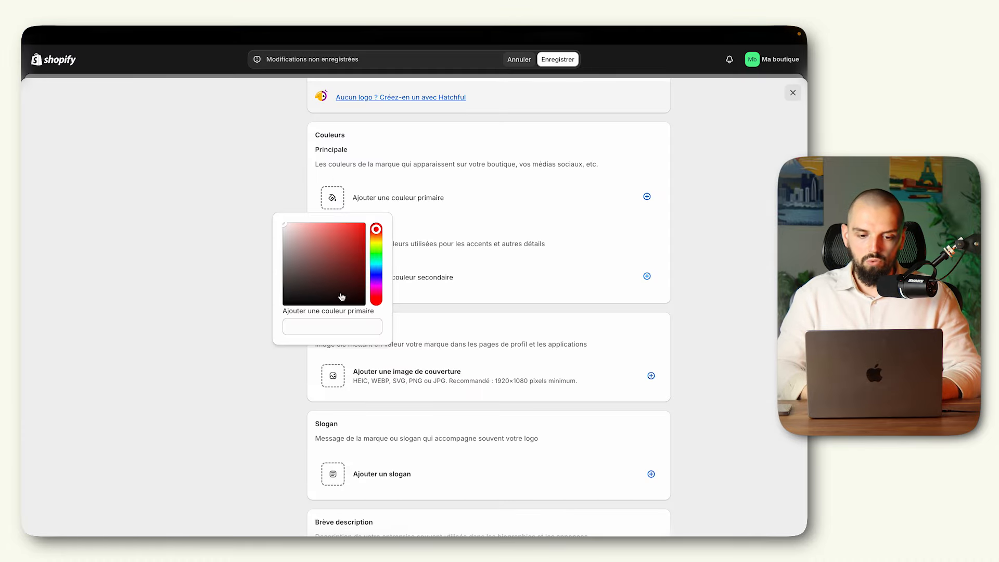
click(327, 327)
text(b48b6)
text(9)
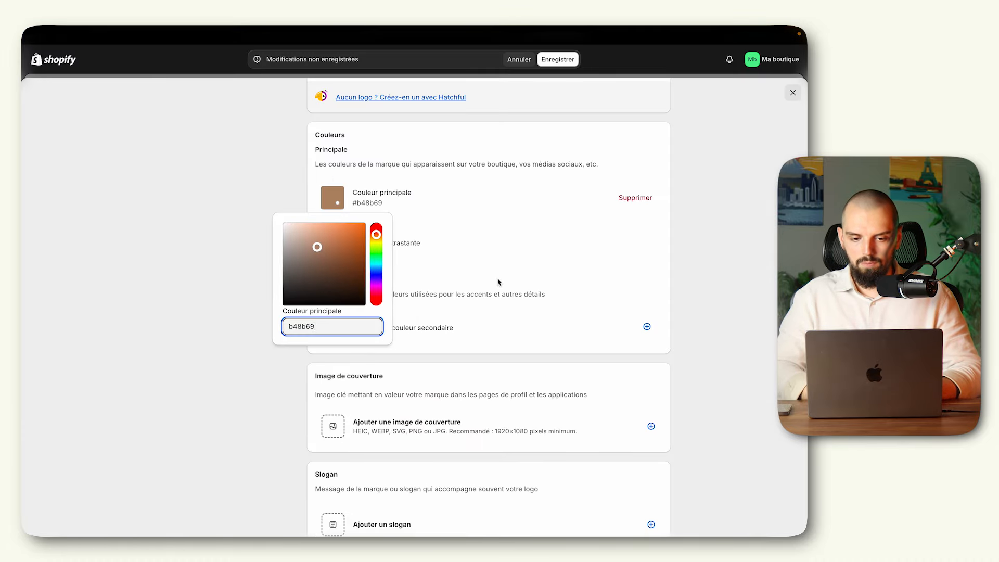
click(499, 283)
- Set the contrasting colour of the primary brand colour to 000000
click(336, 255)
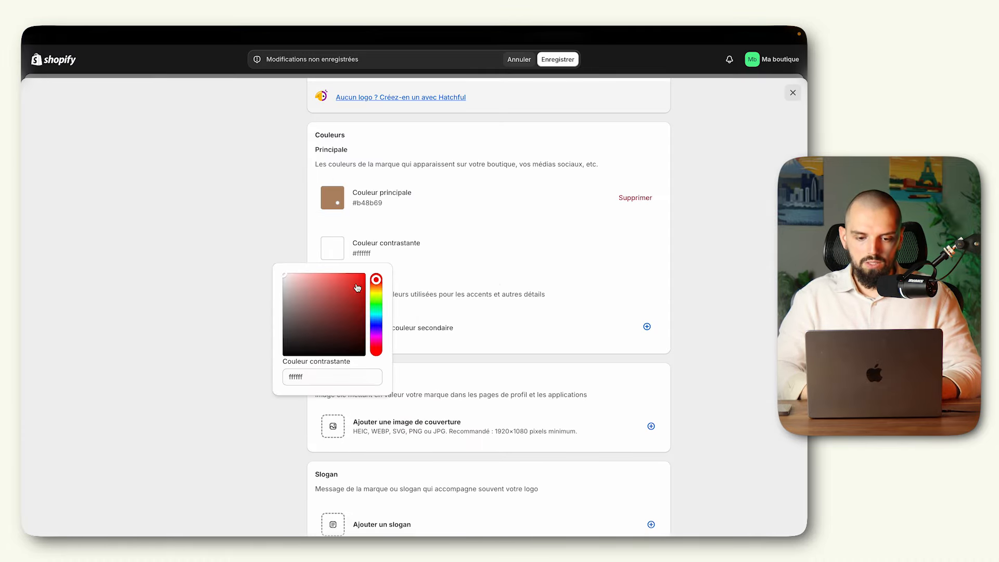
double_click(308, 375)
text(000000)
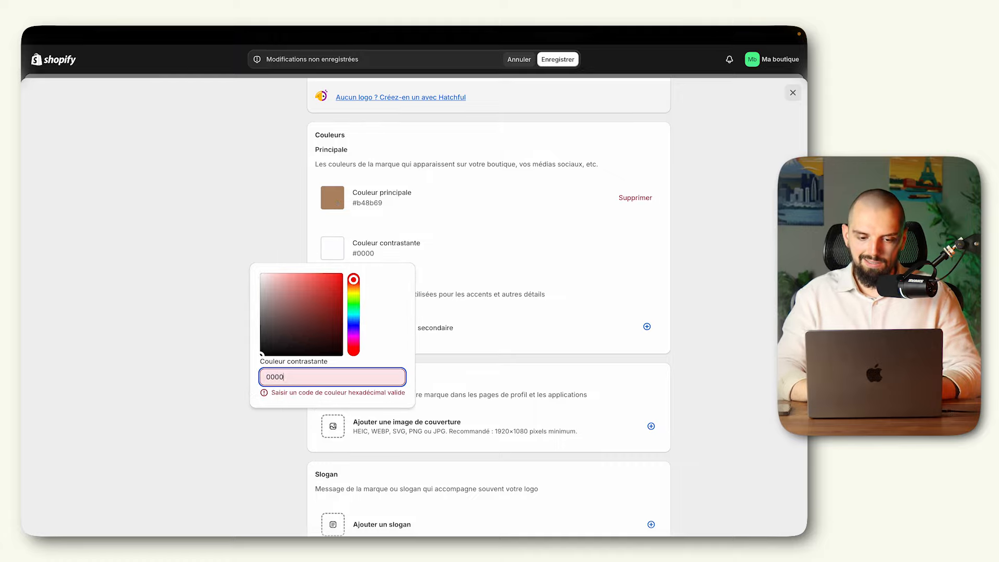
click(451, 309)
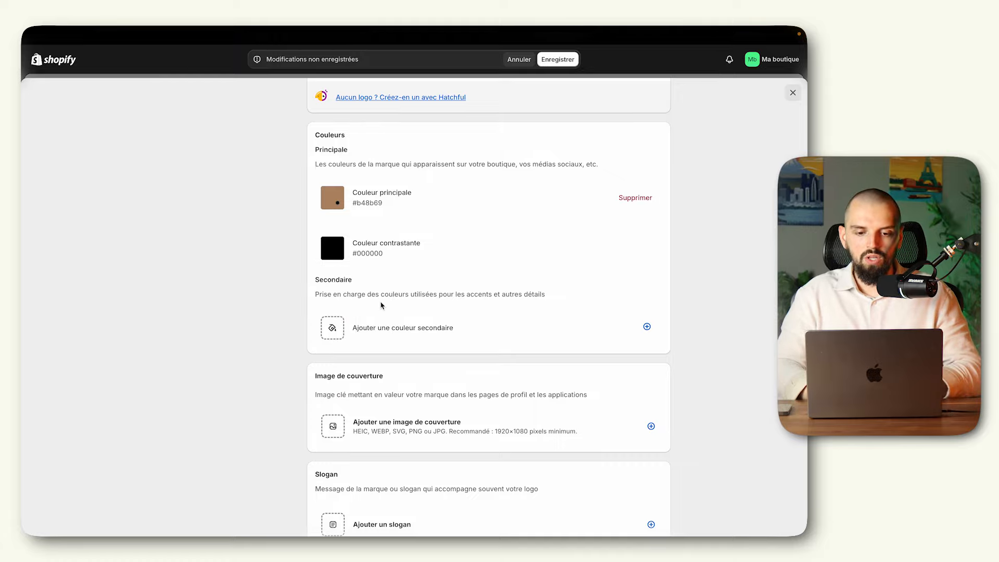
- Upload accessories.webp from the Boutique folder as the brand's cover image
scroll(437, 306, down, 1)
scroll(382, 269, down, 3)
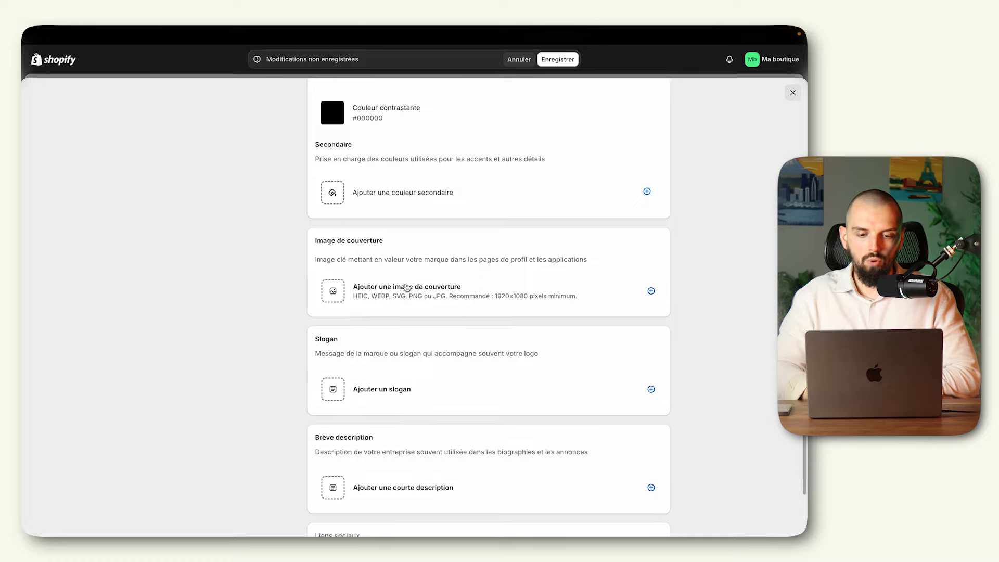
click(389, 258)
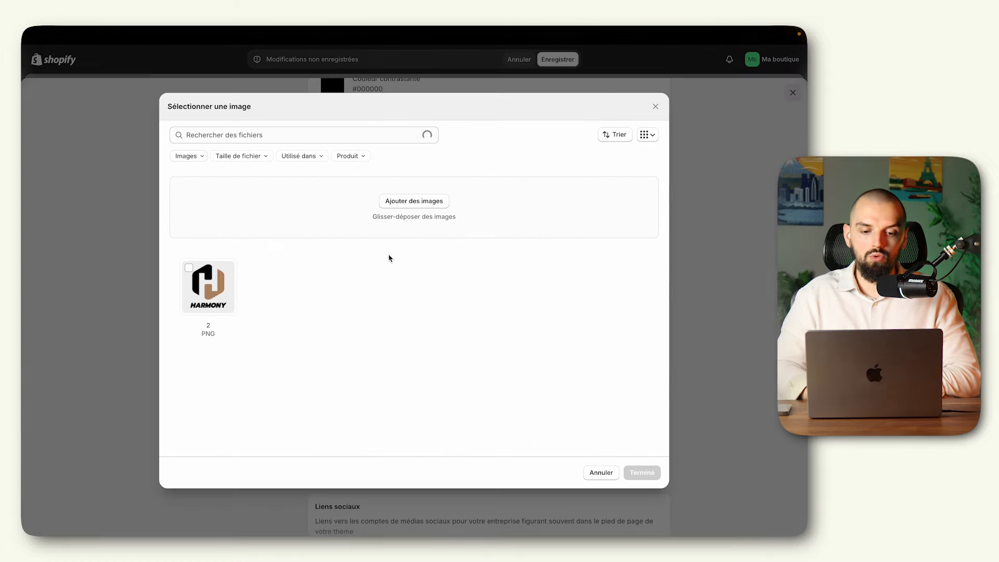
click(407, 209)
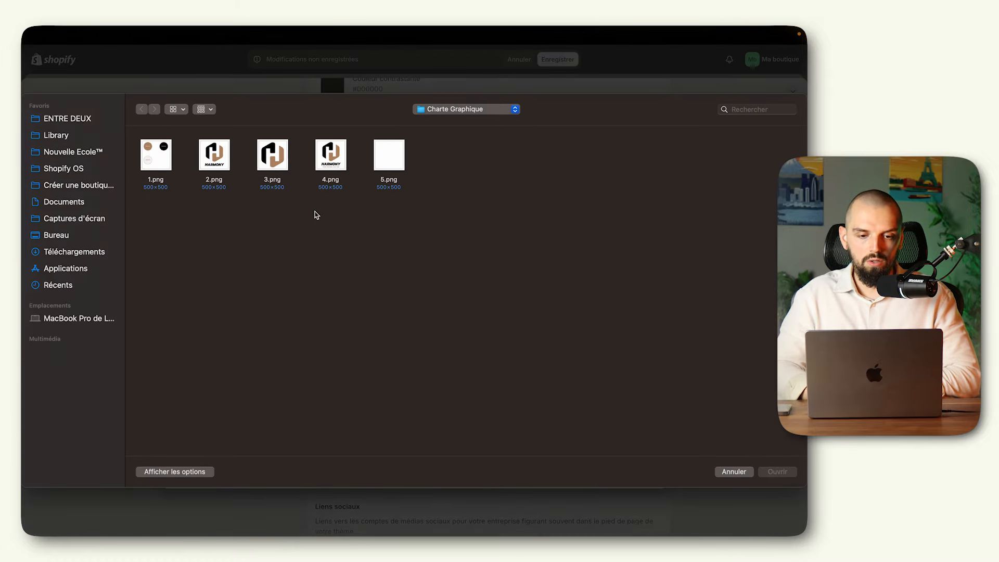
click(461, 109)
click(462, 119)
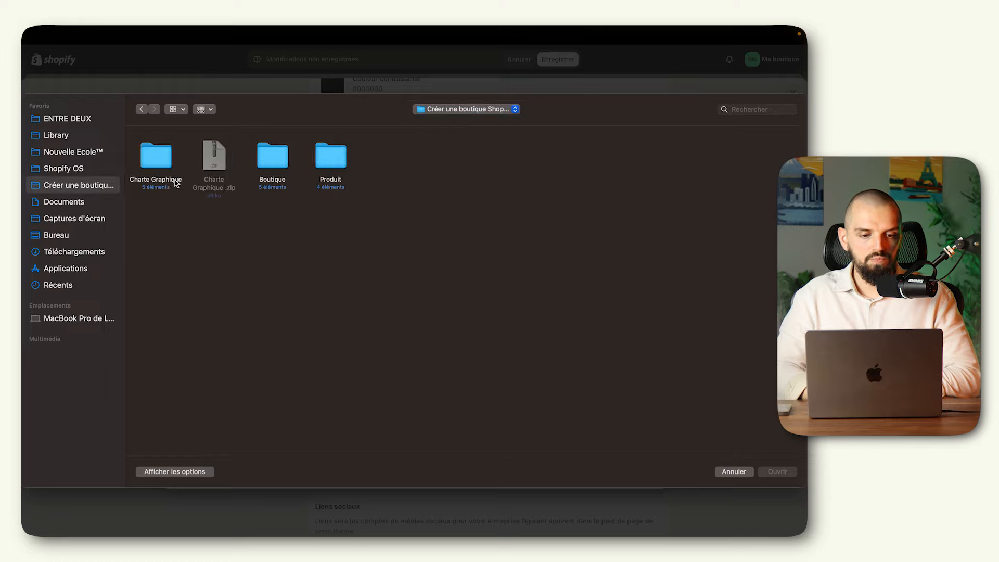
double_click(271, 160)
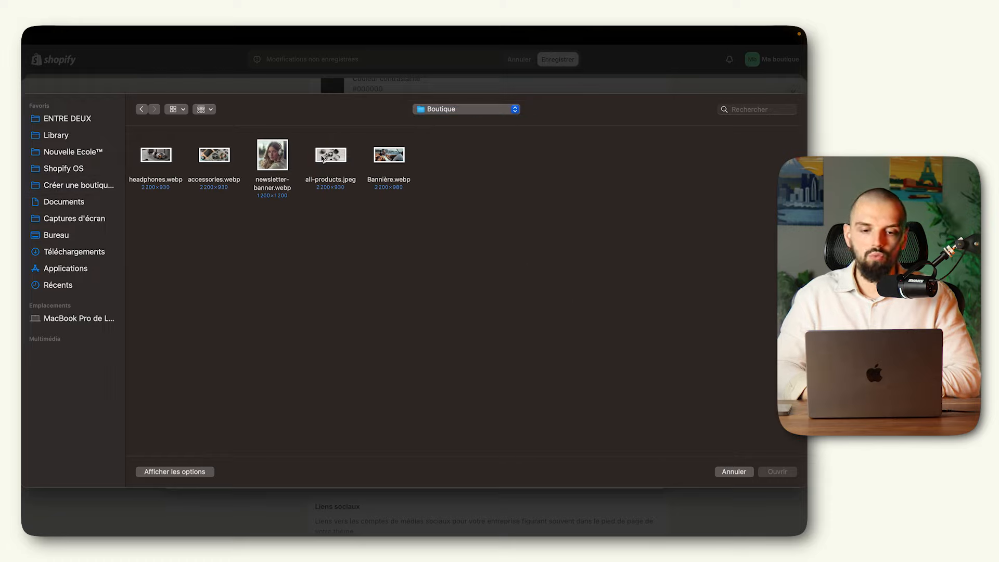
double_click(214, 155)
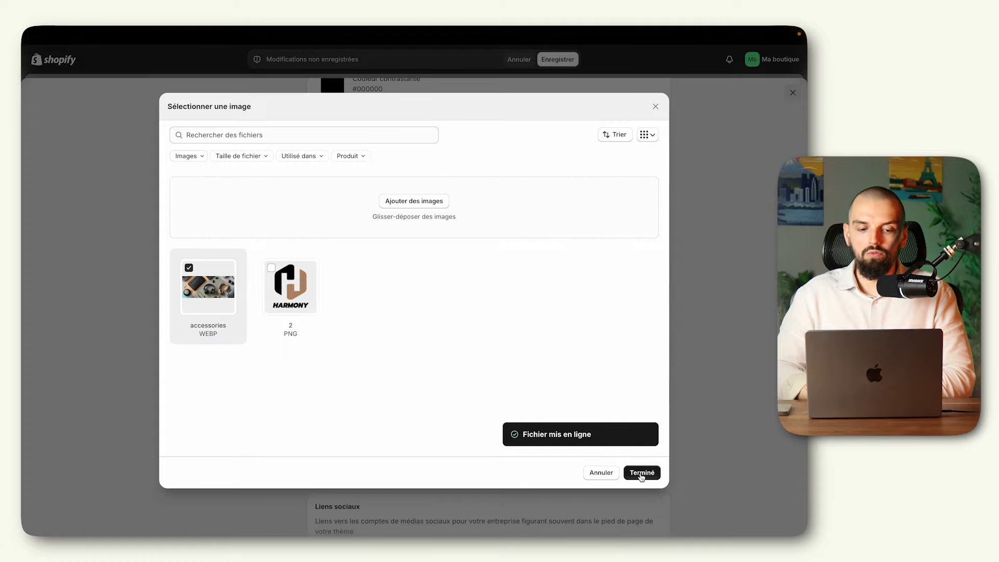
click(642, 472)
- Look up the slogan in the Canva design and enter "Pour un son plus pur" as the brand slogan in Shopify
scroll(395, 314, down, 4)
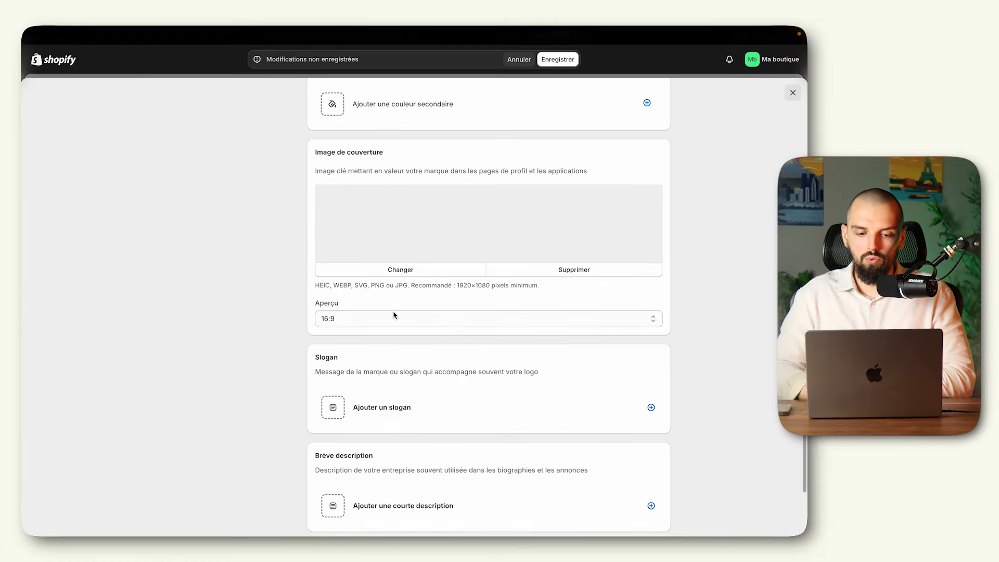
click(404, 290)
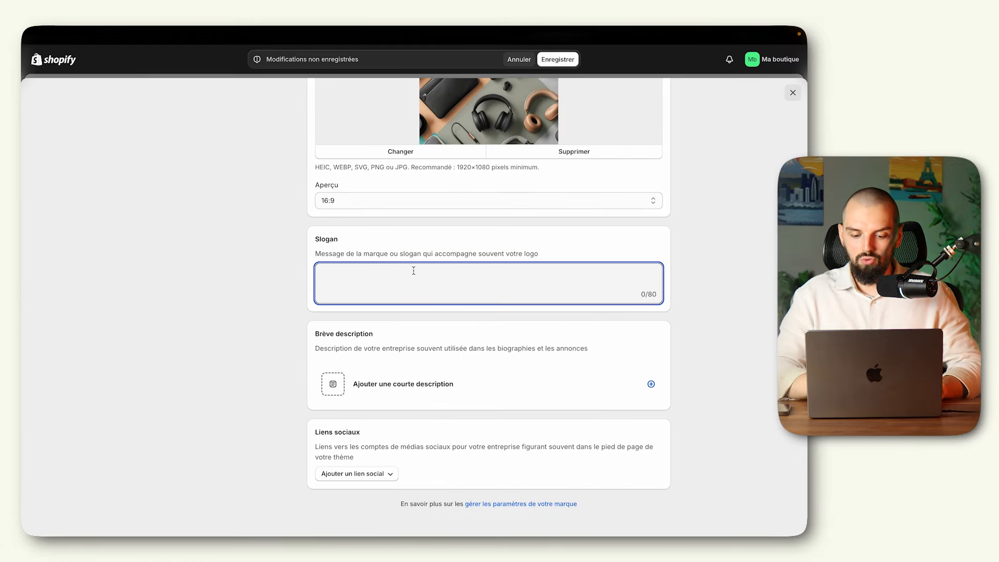
mouse_move(78, 268)
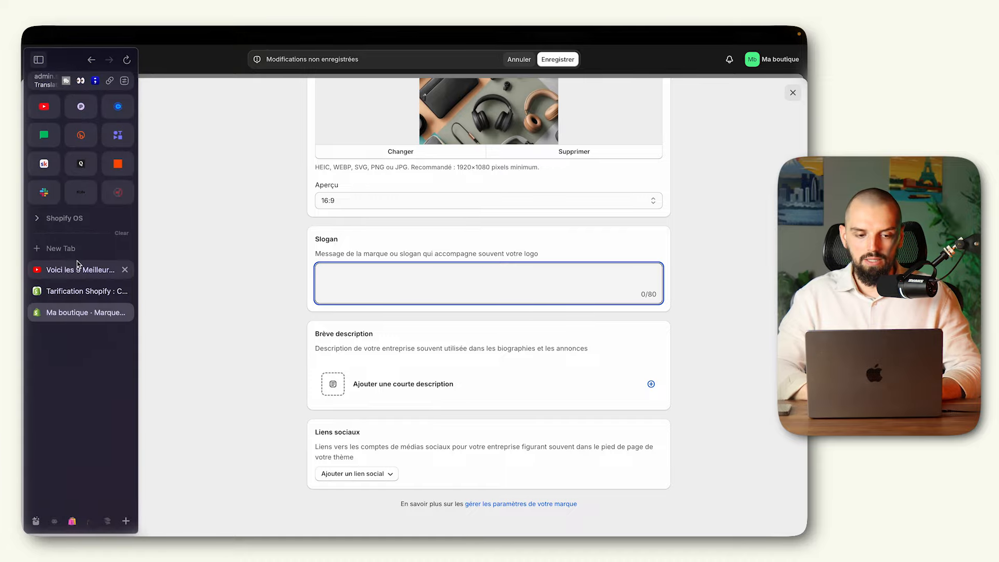
scroll(79, 267, right, 5)
scroll(381, 305, down, 15)
scroll(382, 306, down, 10)
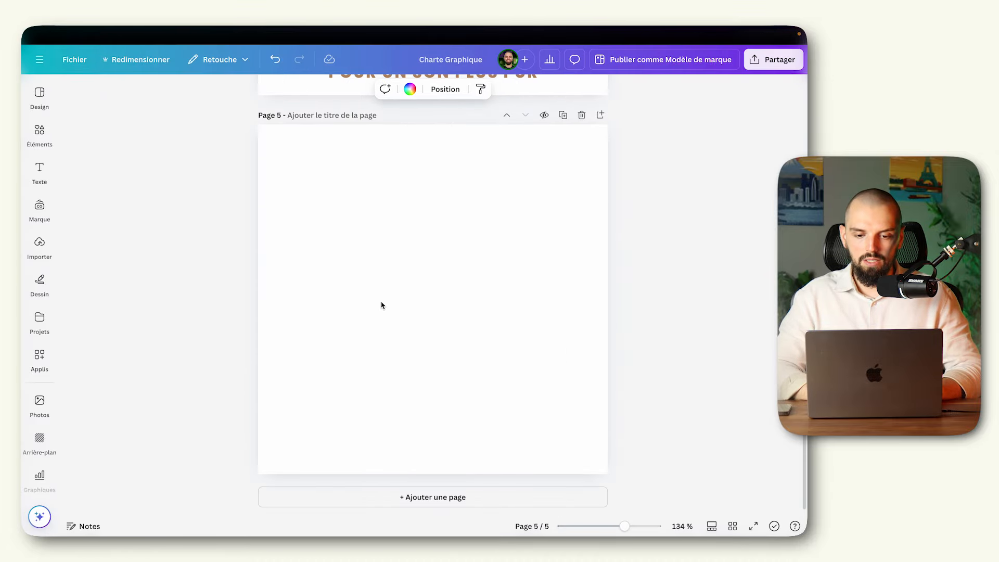
scroll(381, 306, up, 4)
mouse_move(22, 233)
scroll(22, 233, left, 5)
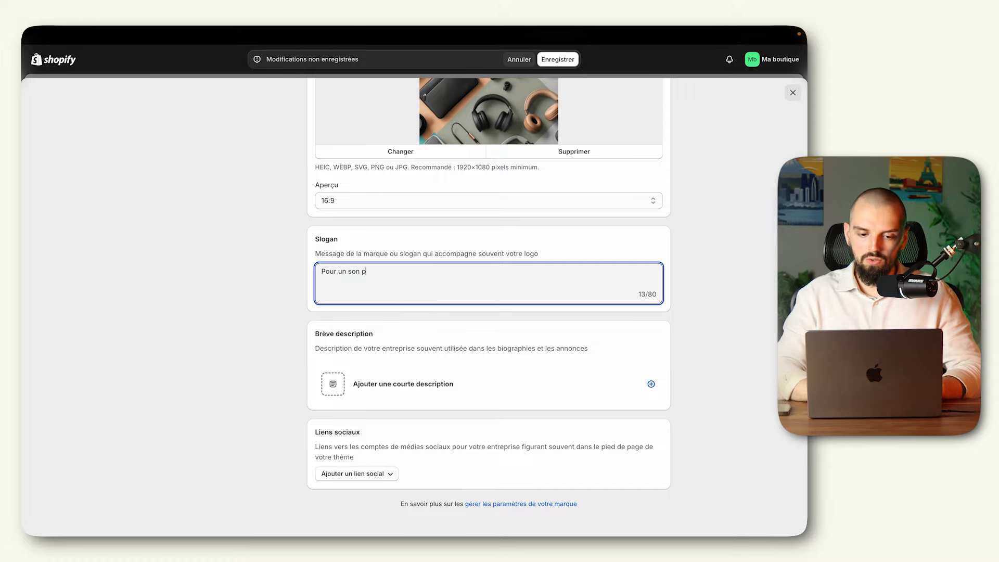
click(282, 349)
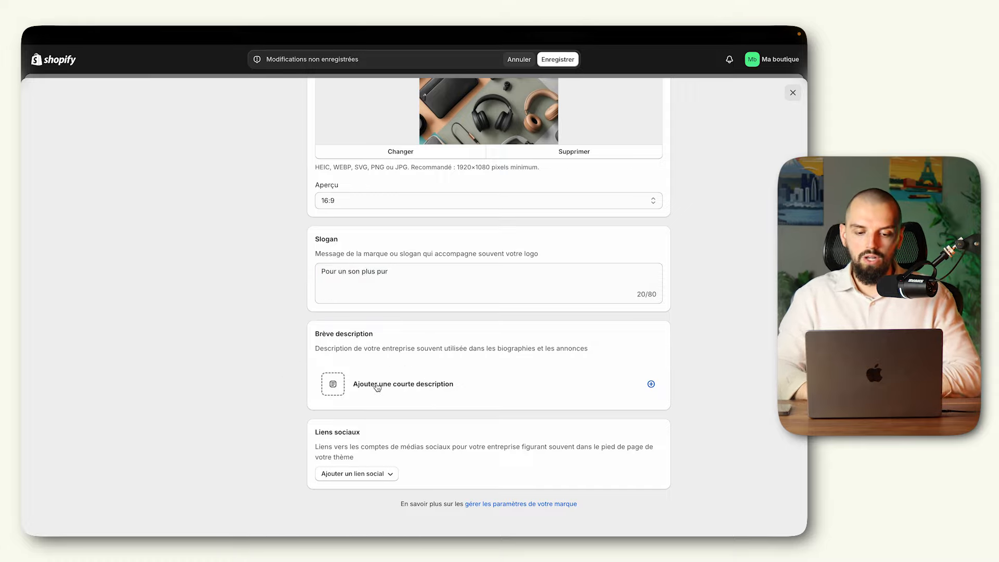
- Check which social networks can be linked without adding any, and save the brand assets
click(366, 474)
scroll(367, 476, down, 1)
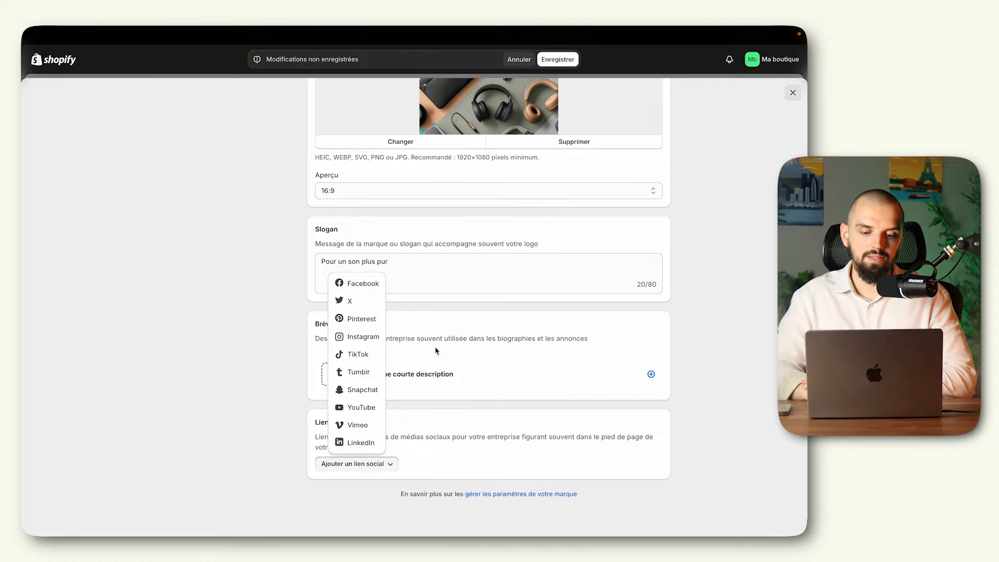
click(248, 334)
click(558, 59)
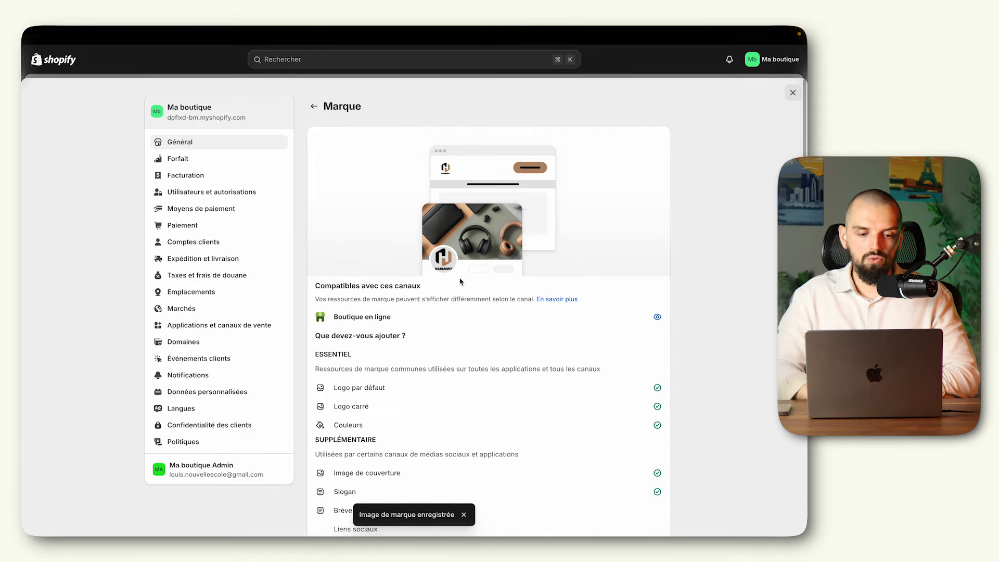
- Review the available Shopify plans and the Basic plan's subscription page, and leave without subscribing
click(217, 163)
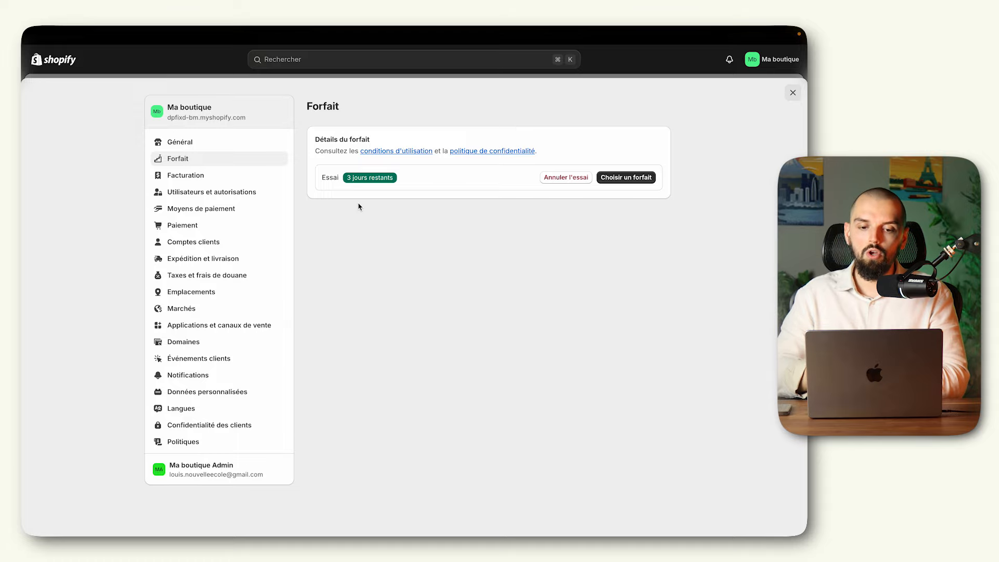
click(633, 176)
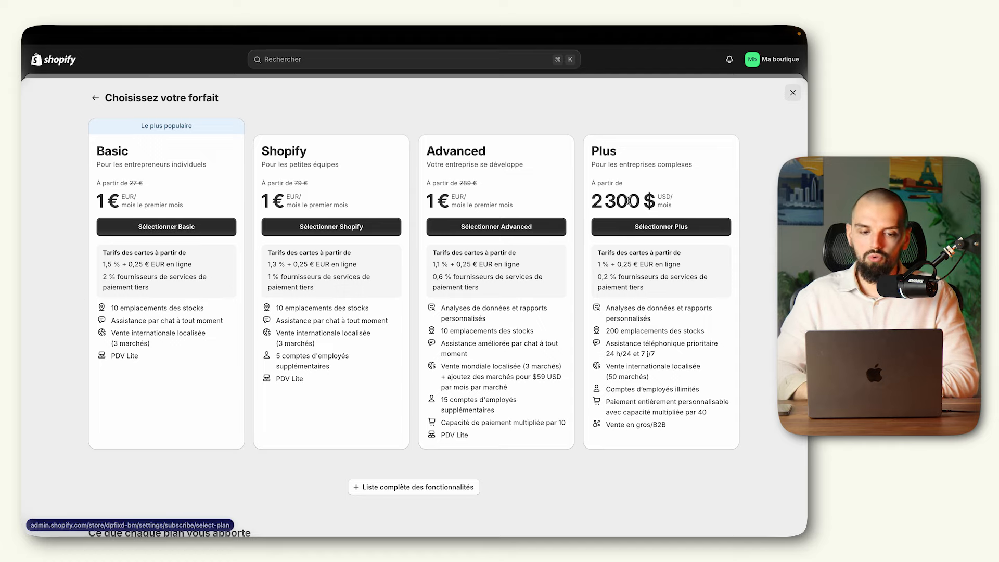
click(158, 230)
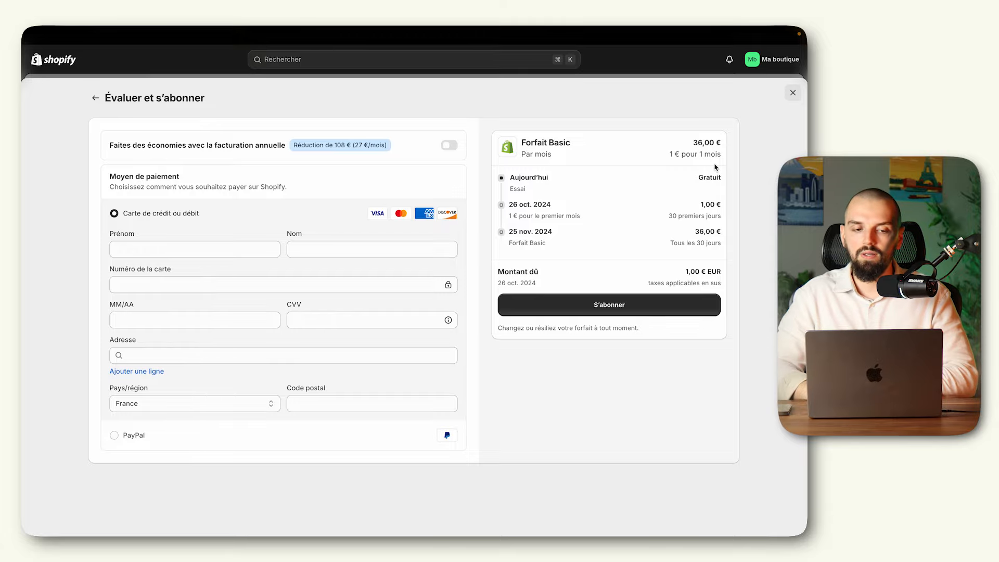
click(791, 96)
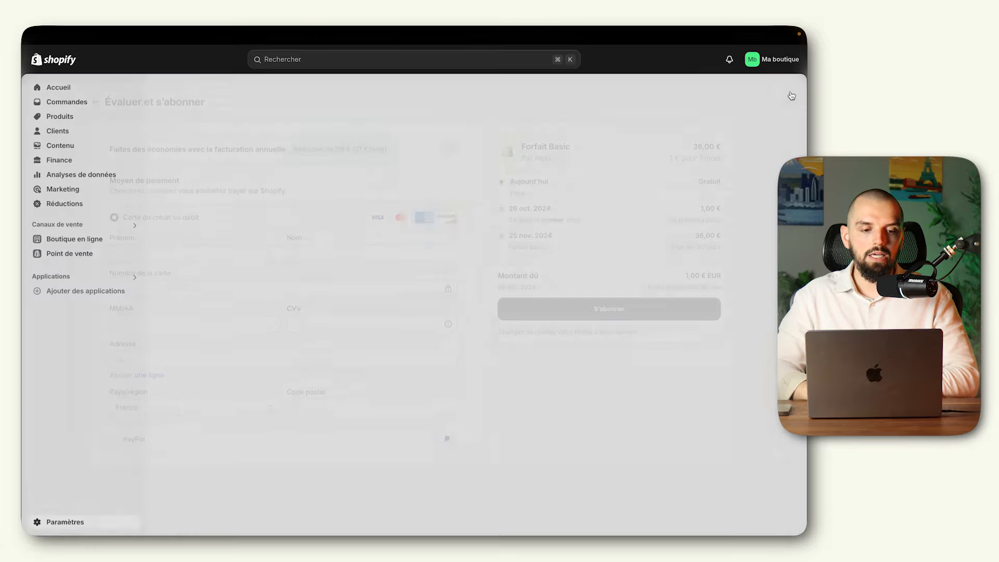
- Open the store's billing settings
click(65, 524)
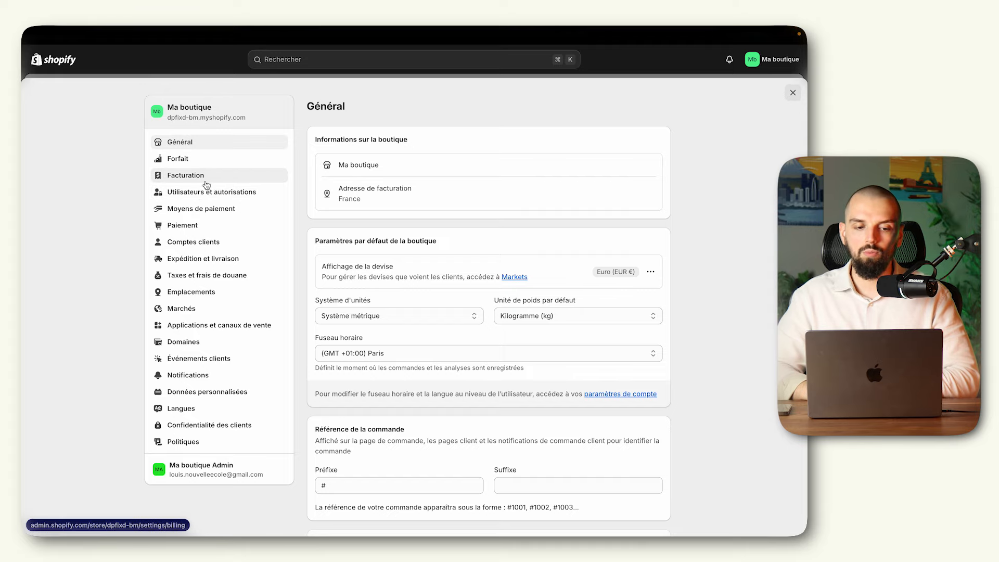
click(206, 176)
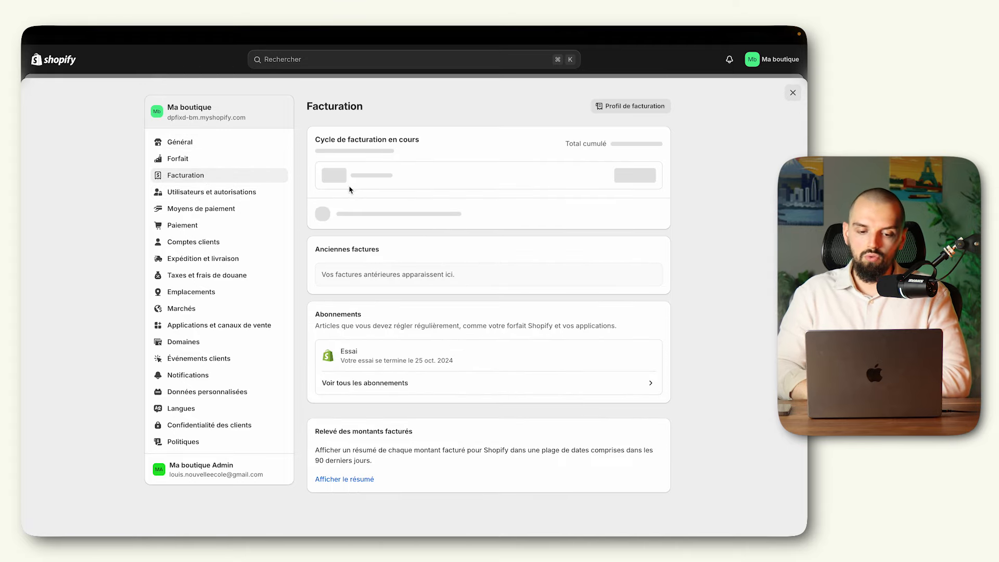
- Review the users and permissions settings, including the staff account and collaborator request options
click(179, 194)
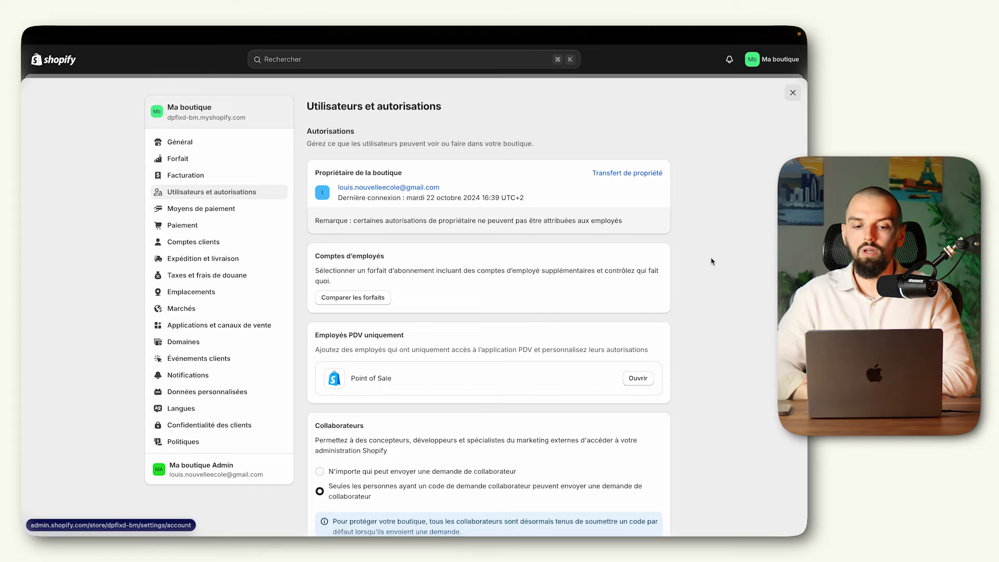
scroll(711, 261, down, 4)
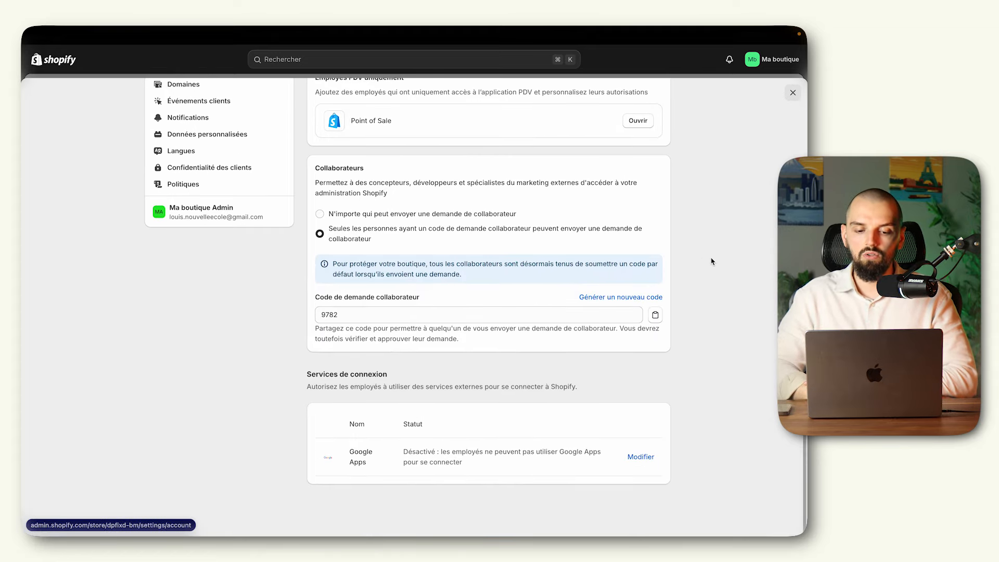
scroll(711, 259, up, 5)
- Review what completing the Shopify Payments account requires for business information, two-step authentication and bank details
click(200, 209)
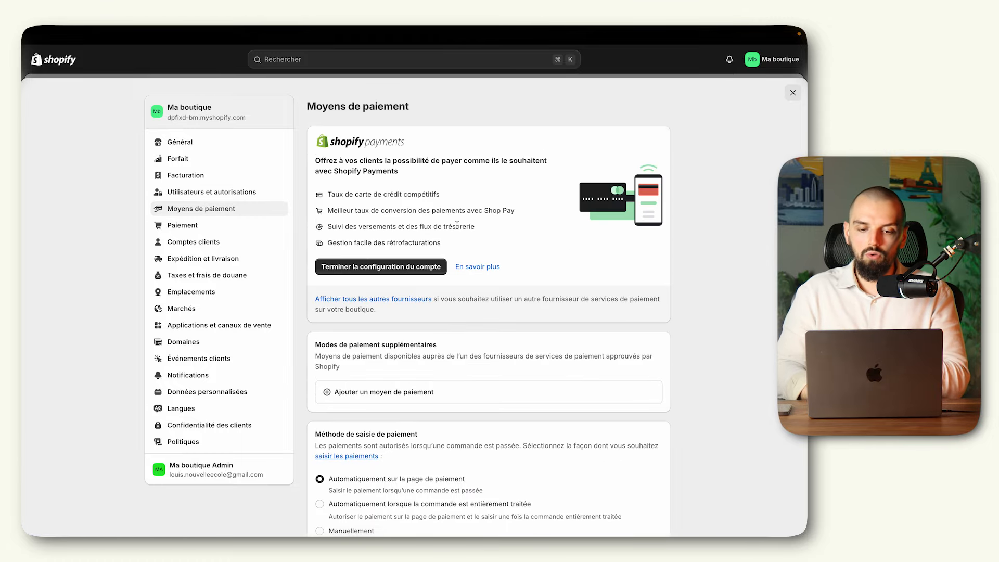
click(360, 269)
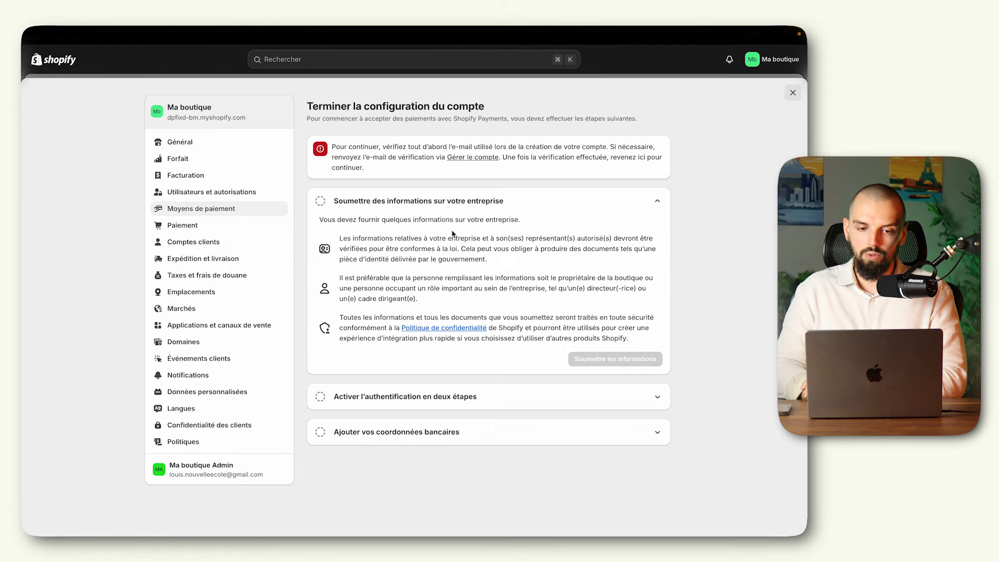
drag(369, 146, 549, 148)
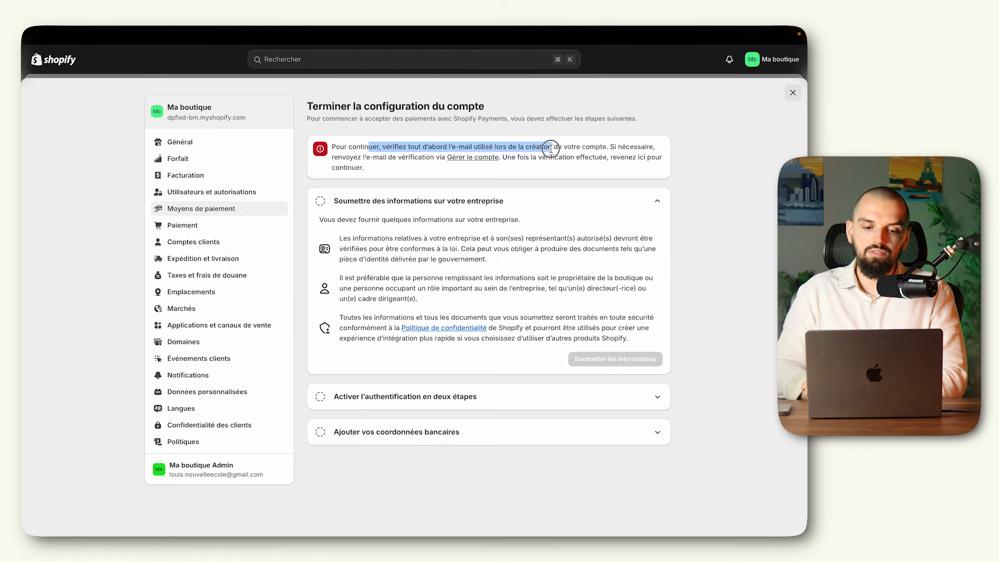
click(551, 149)
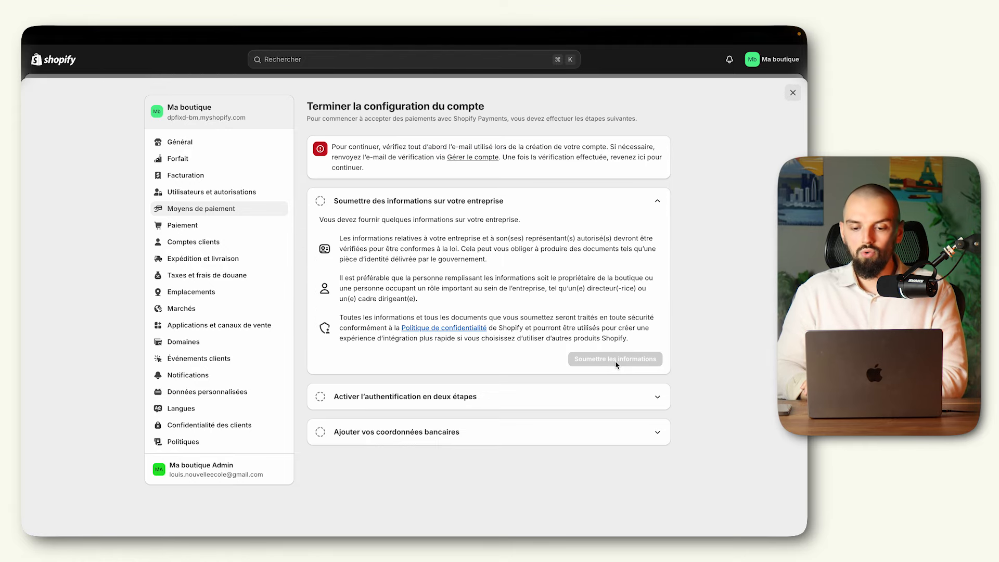
click(658, 401)
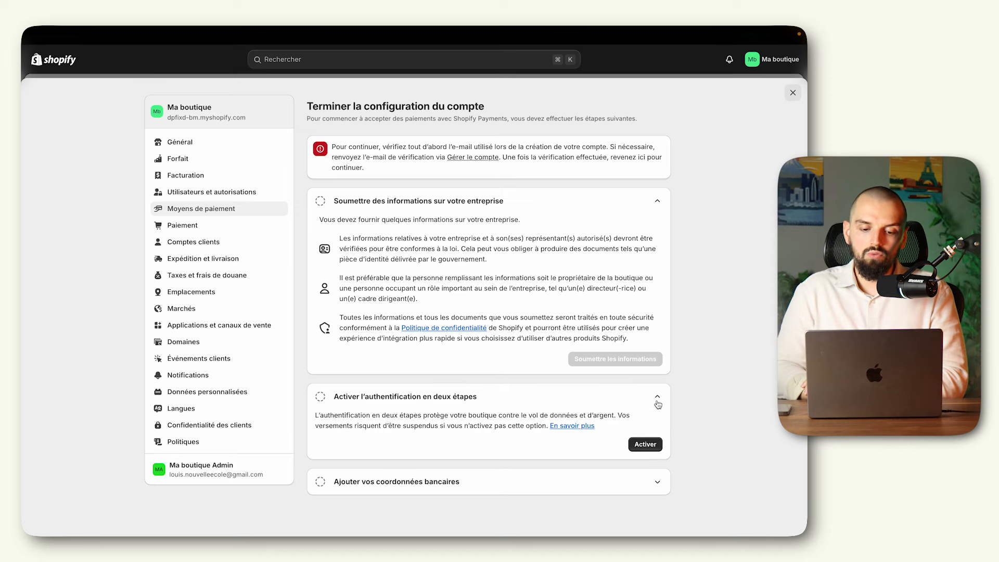
scroll(658, 403, down, 1)
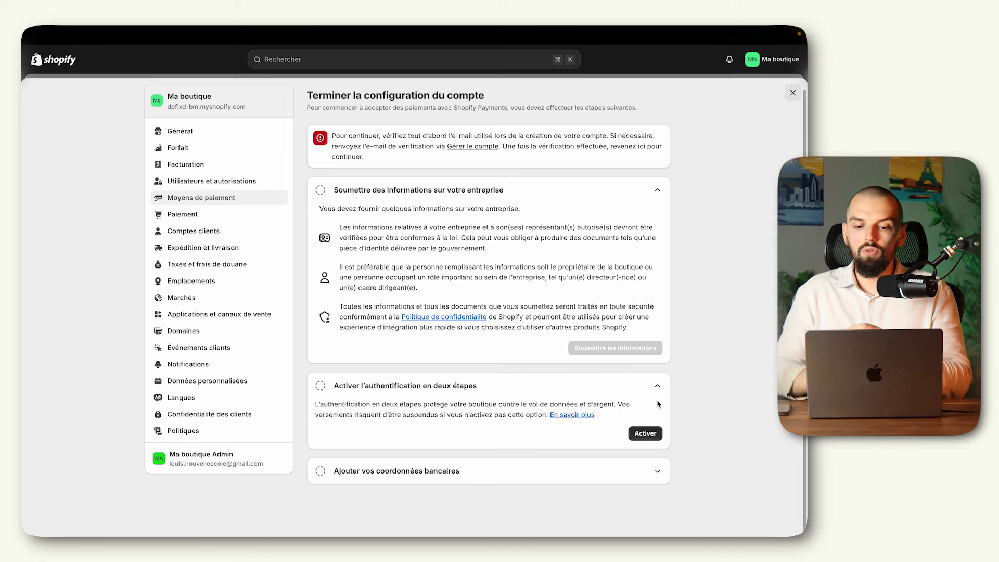
click(657, 471)
scroll(658, 471, down, 3)
scroll(572, 172, up, 3)
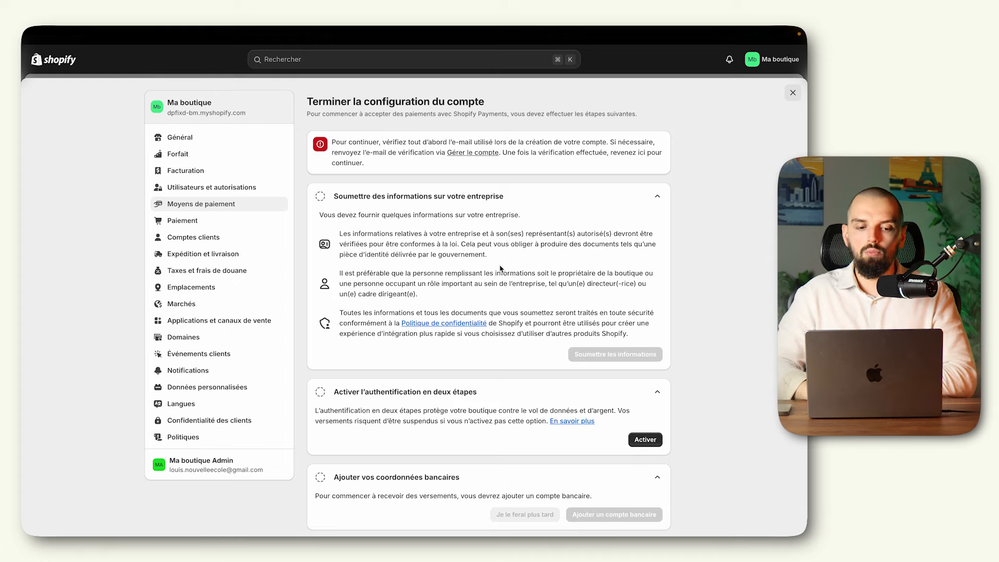
- In the checkout settings, set the customer contact method to e-mail only and disable the Shop order-tracking link
click(196, 225)
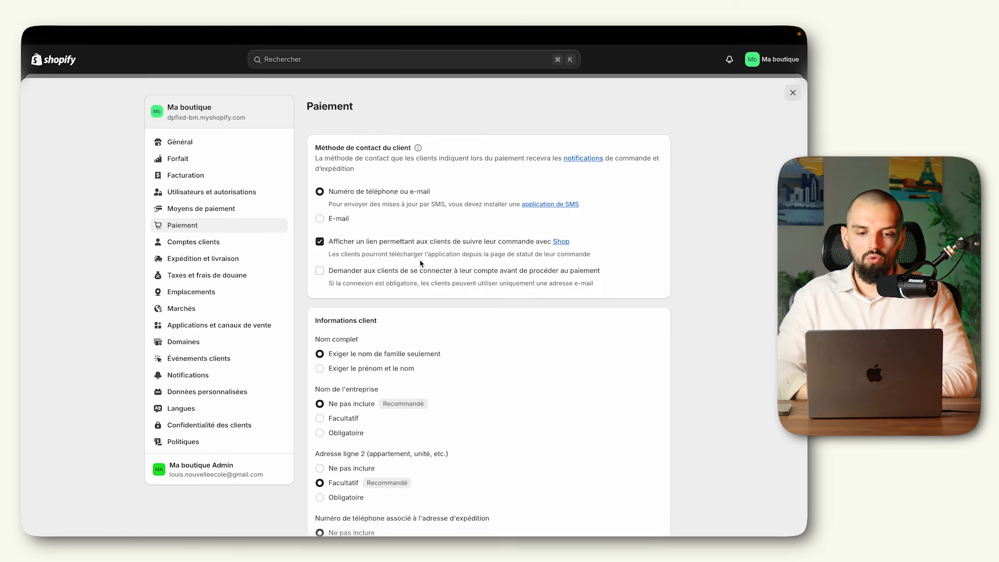
click(320, 220)
click(320, 228)
- Make the e-mail marketing sign-up preselected at checkout, check the remaining checkout options and save the settings
scroll(419, 230, down, 2)
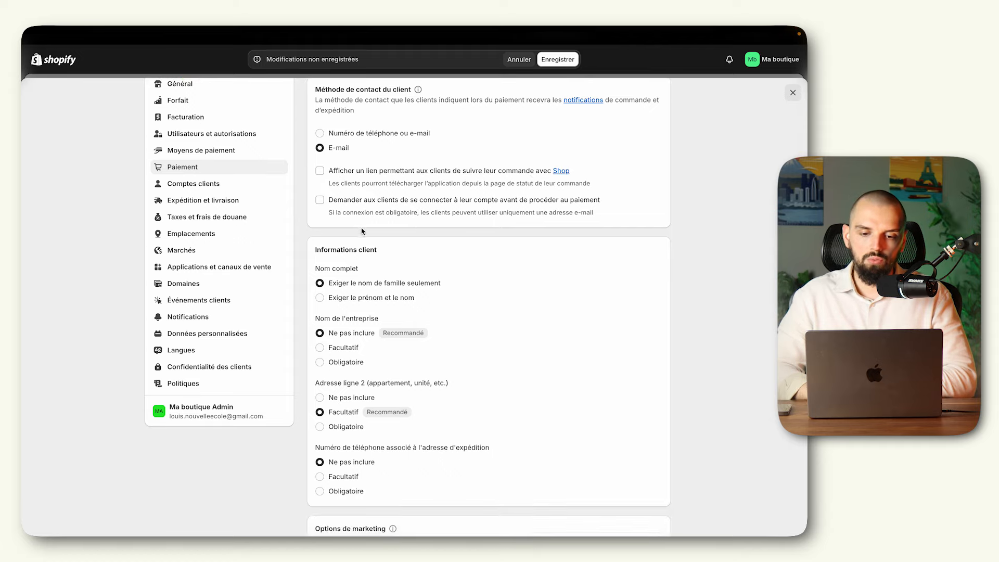
scroll(374, 241, down, 4)
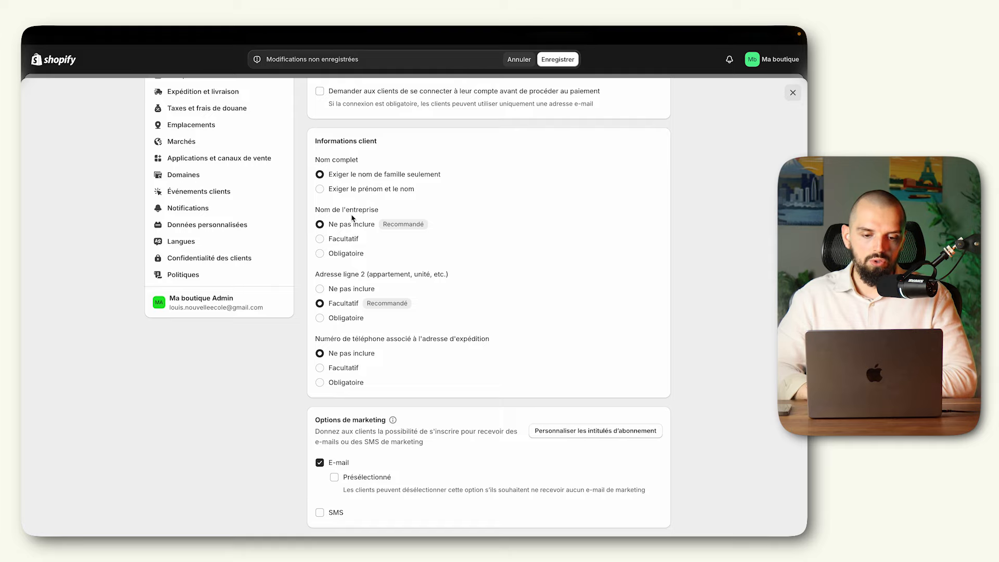
scroll(352, 219, down, 2)
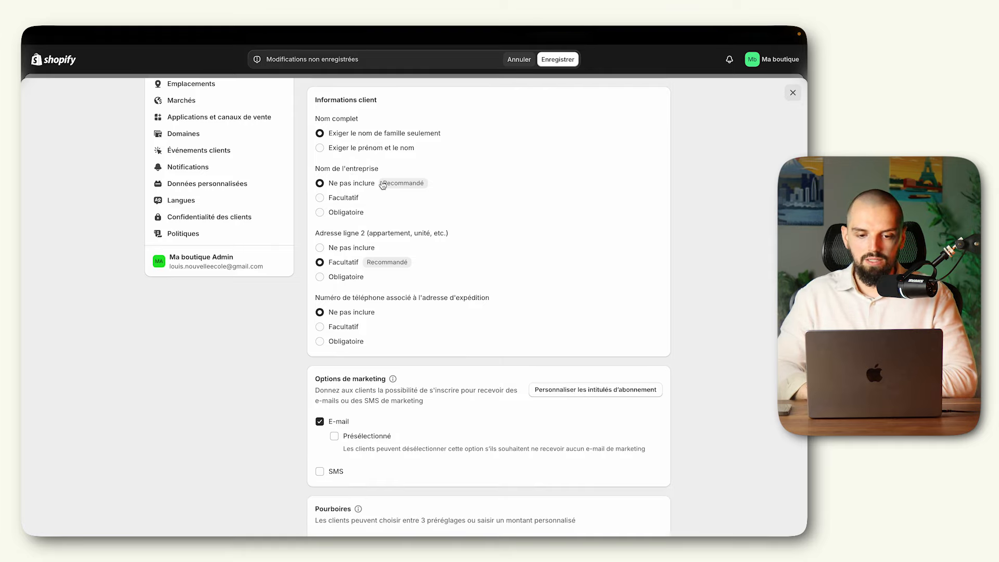
scroll(375, 254, down, 3)
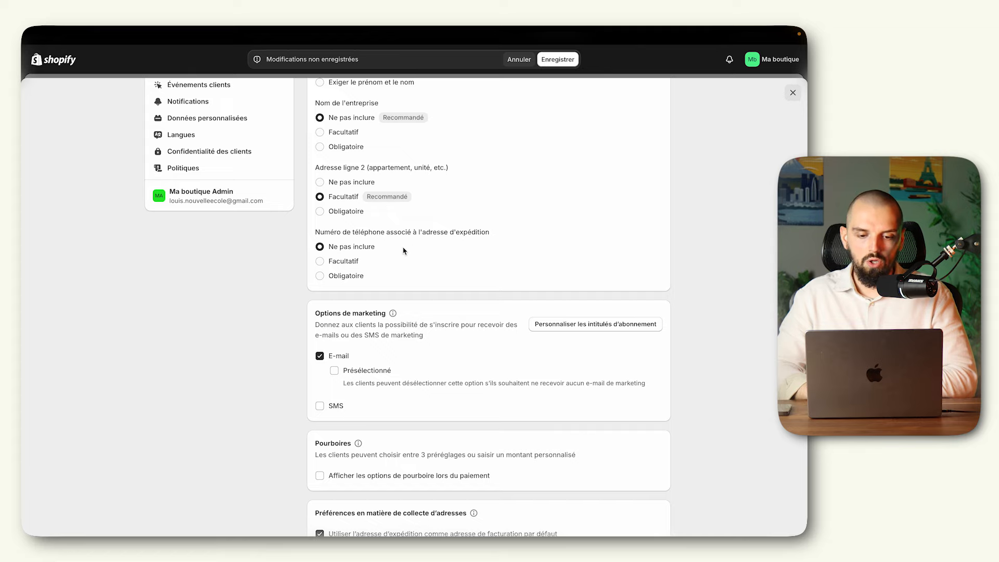
scroll(404, 250, down, 6)
scroll(364, 168, up, 1)
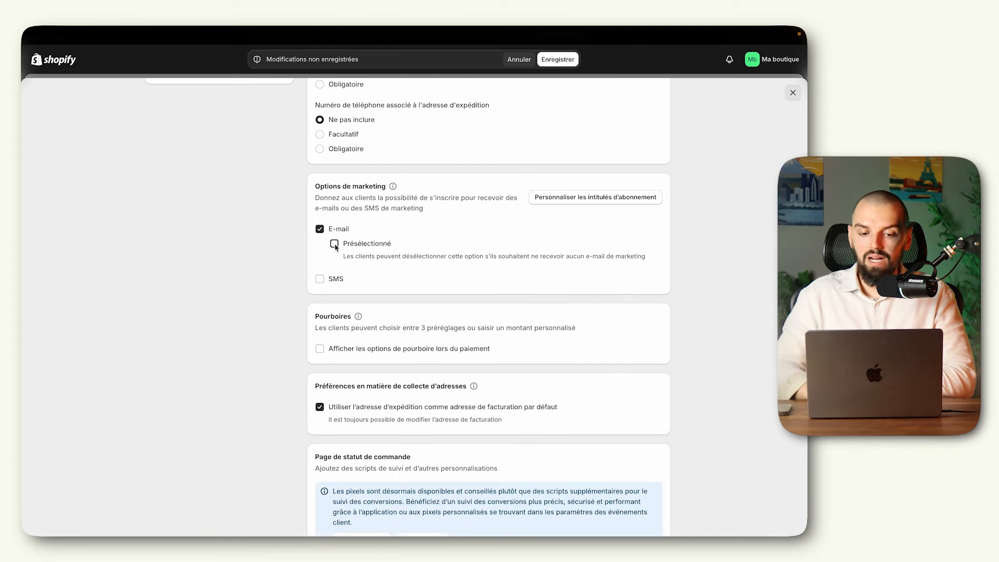
click(334, 244)
scroll(411, 240, down, 8)
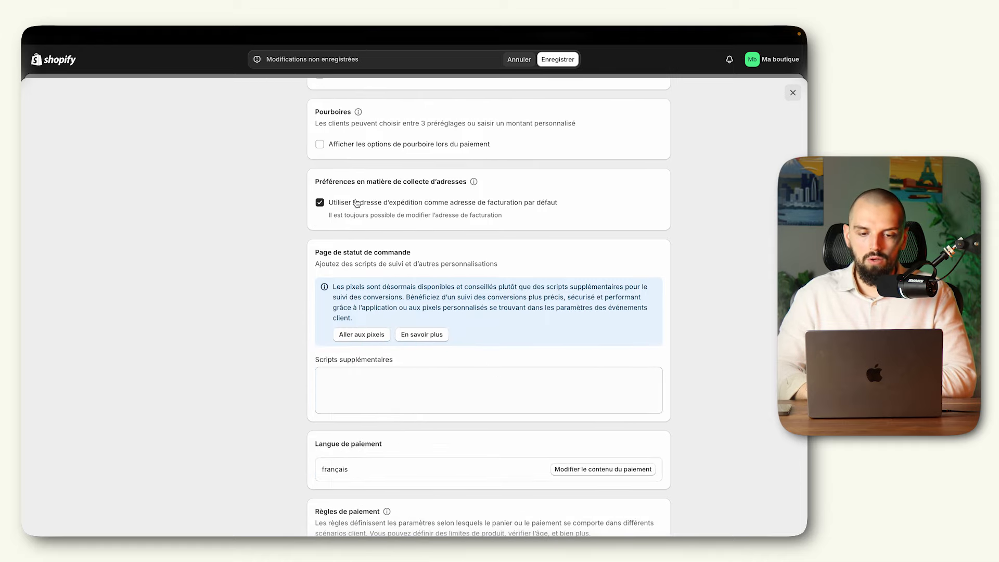
scroll(417, 198, down, 3)
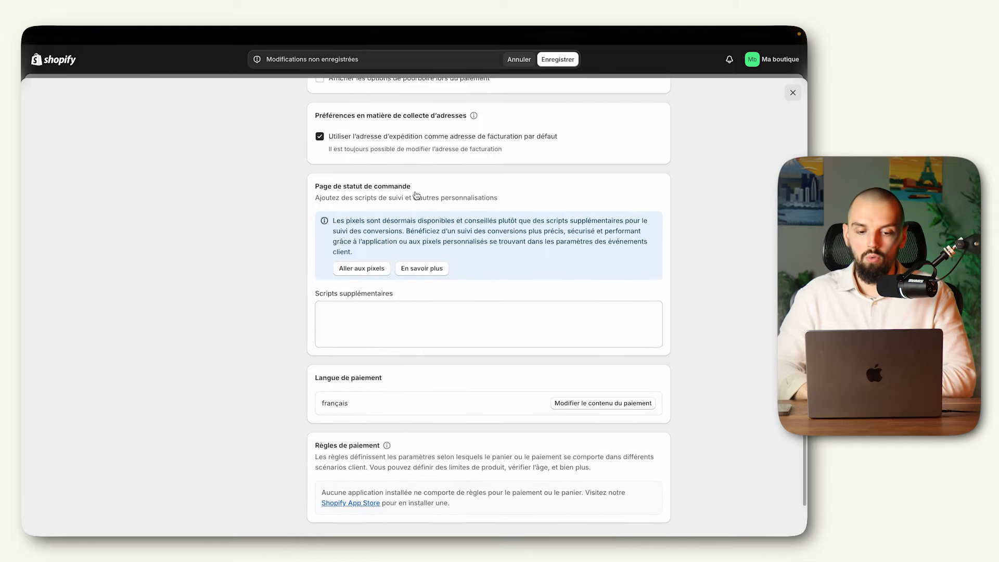
scroll(416, 196, down, 4)
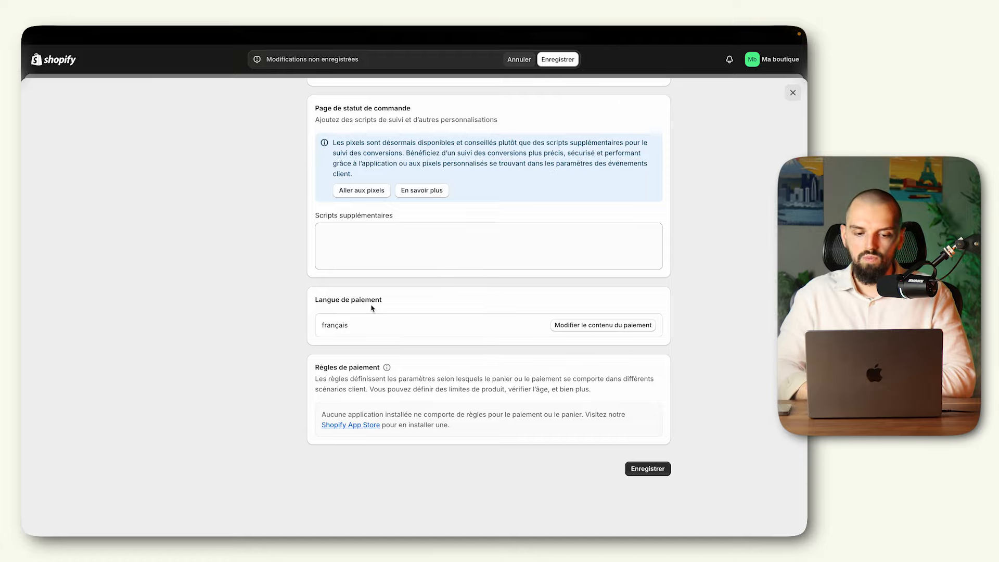
click(644, 470)
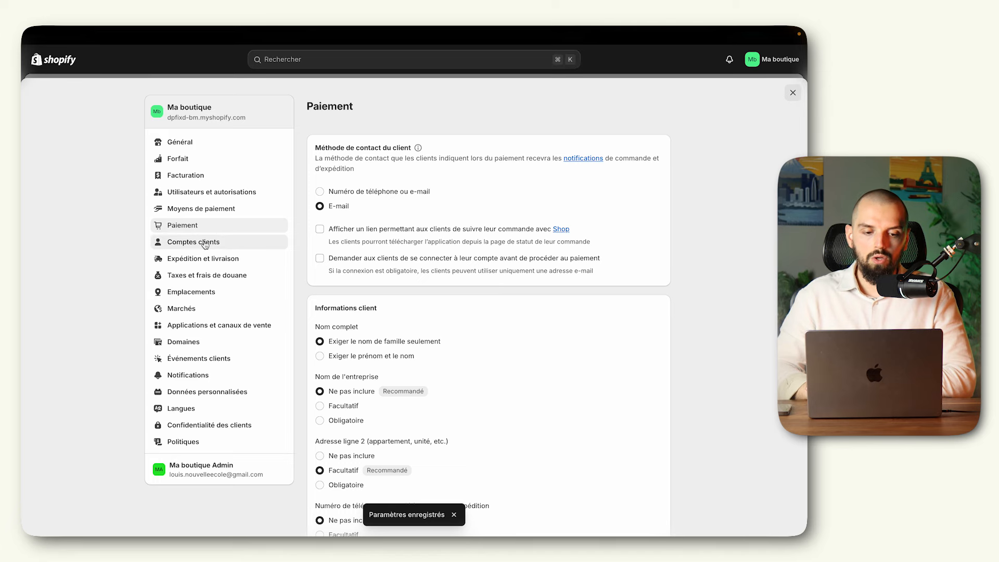
- Enable self-service returns for the new customer accounts
click(204, 243)
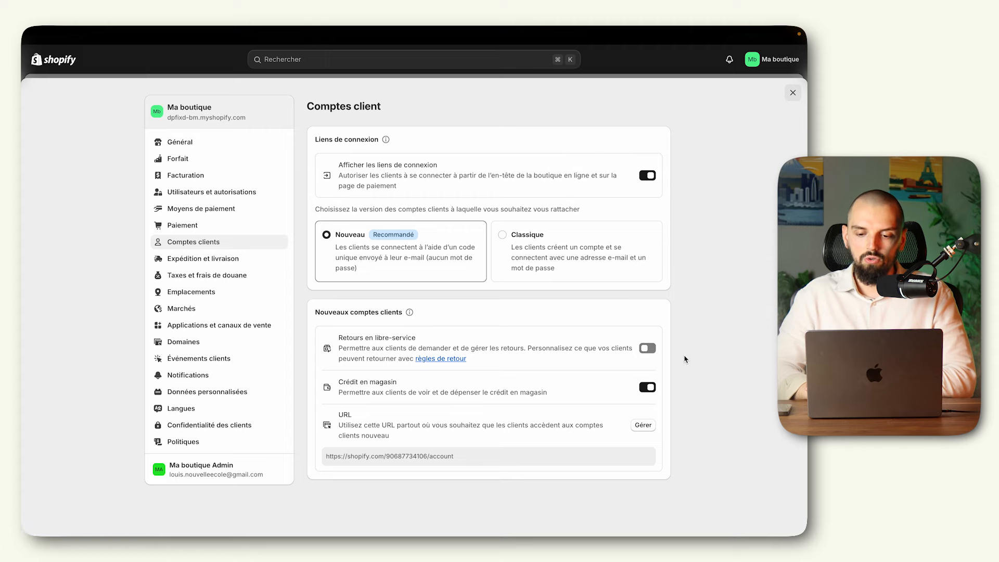
click(647, 348)
scroll(579, 319, down, 2)
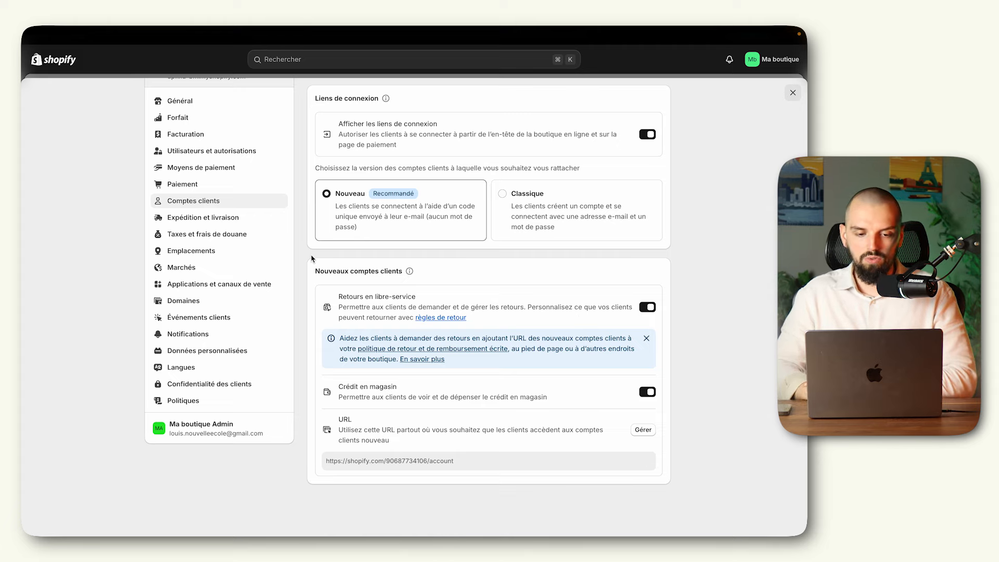
- In the general shipping profile, set the France zone's paid Standard rate to 4,90 €
click(204, 219)
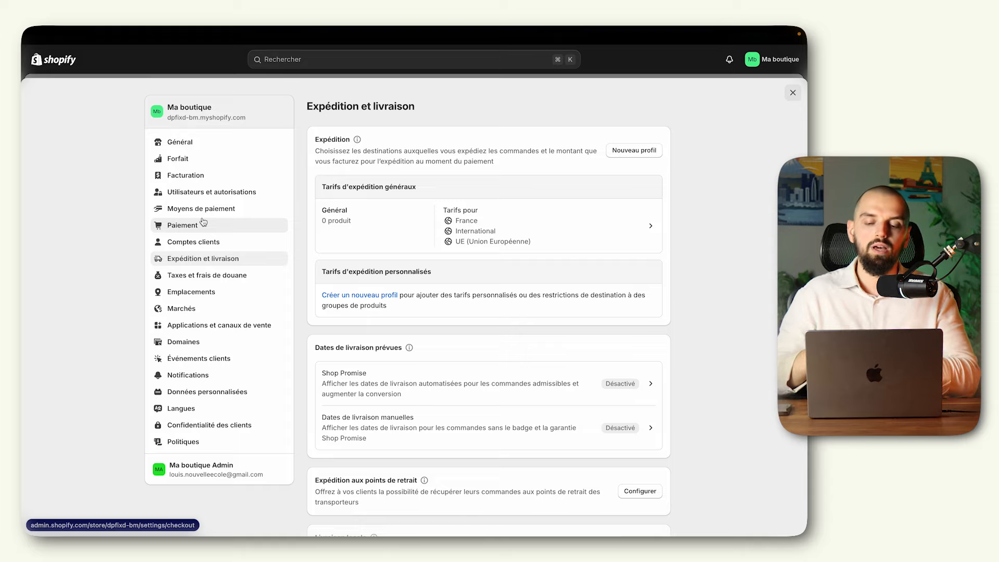
click(631, 227)
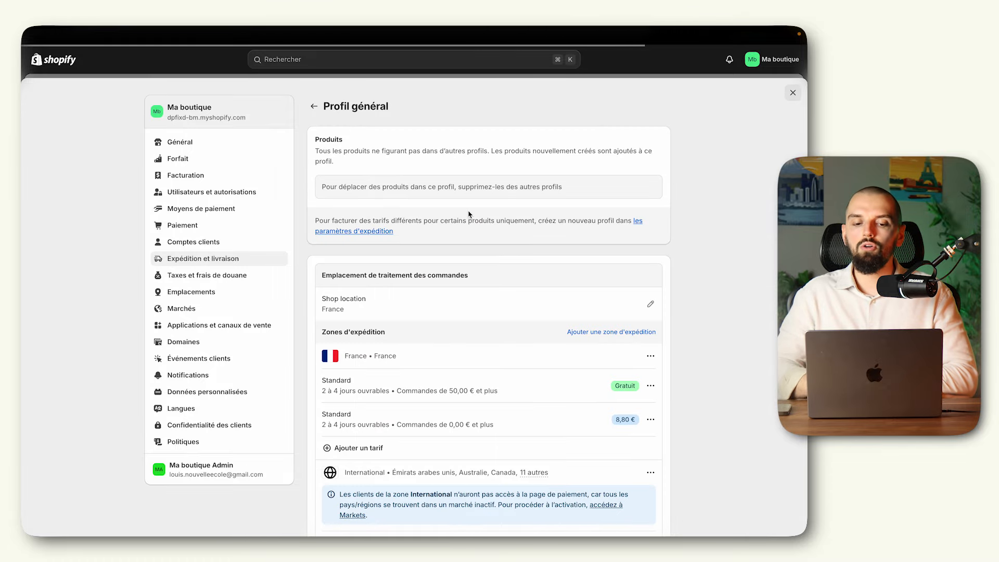
scroll(468, 214, down, 2)
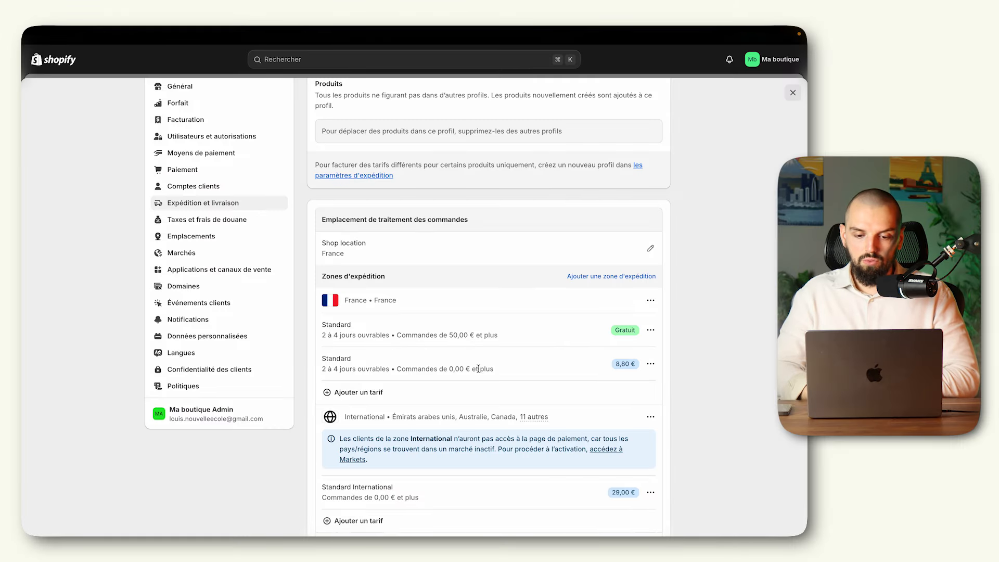
scroll(479, 372, down, 2)
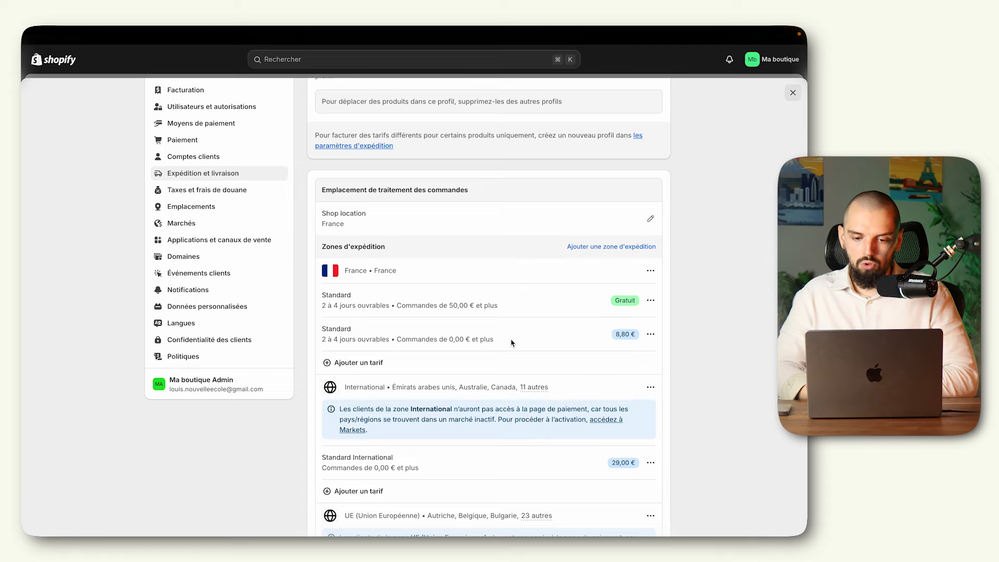
scroll(514, 342, down, 1)
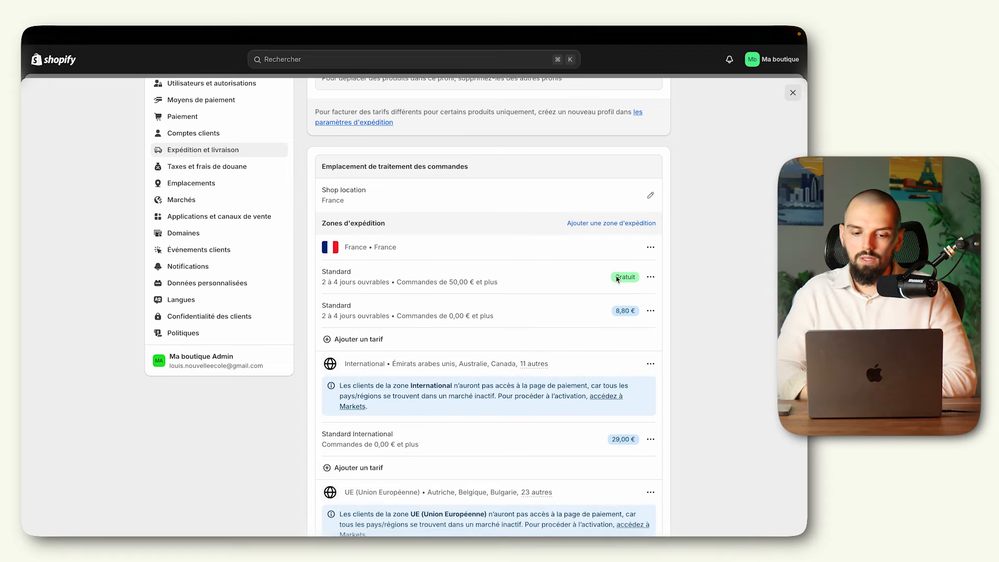
click(651, 312)
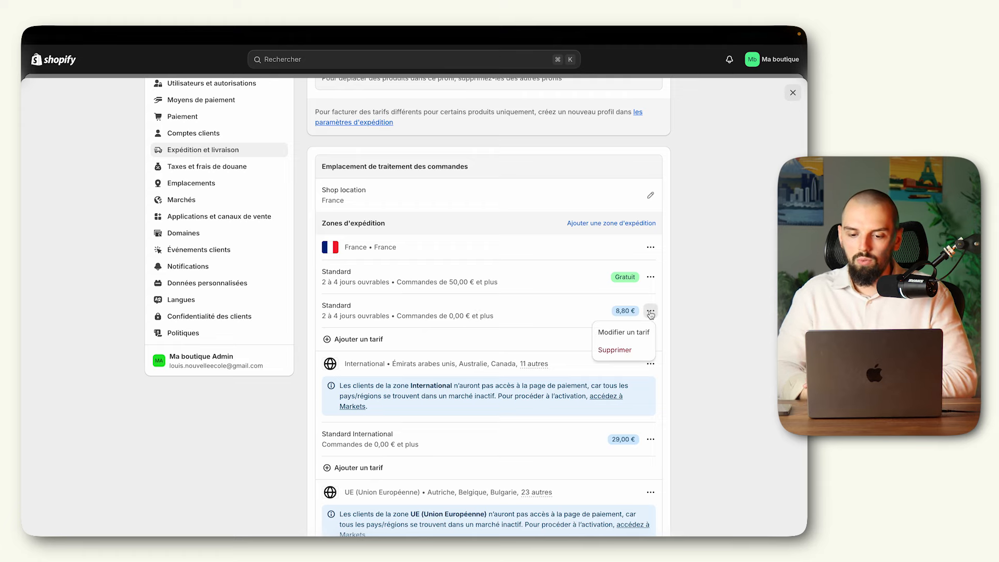
click(614, 333)
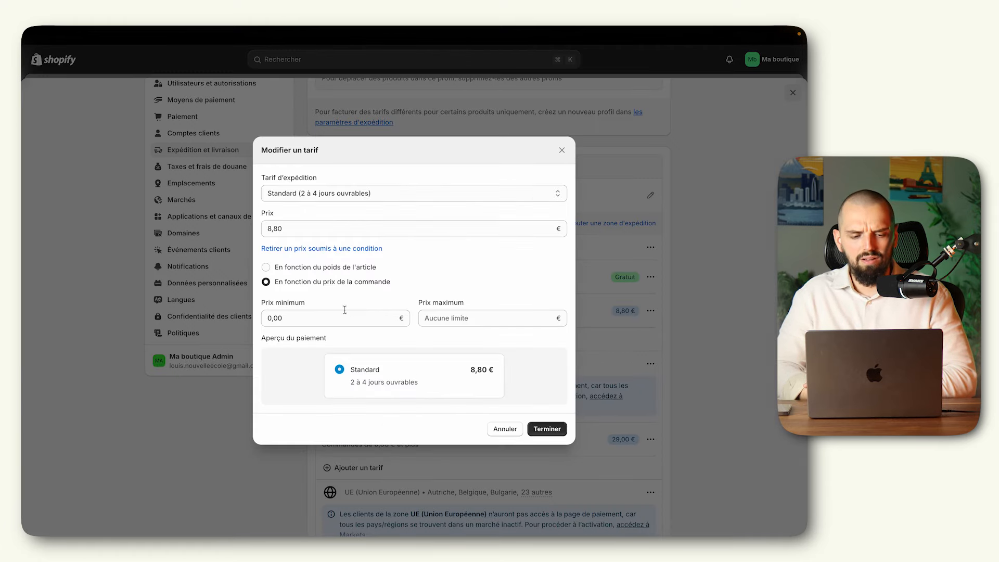
click(308, 228)
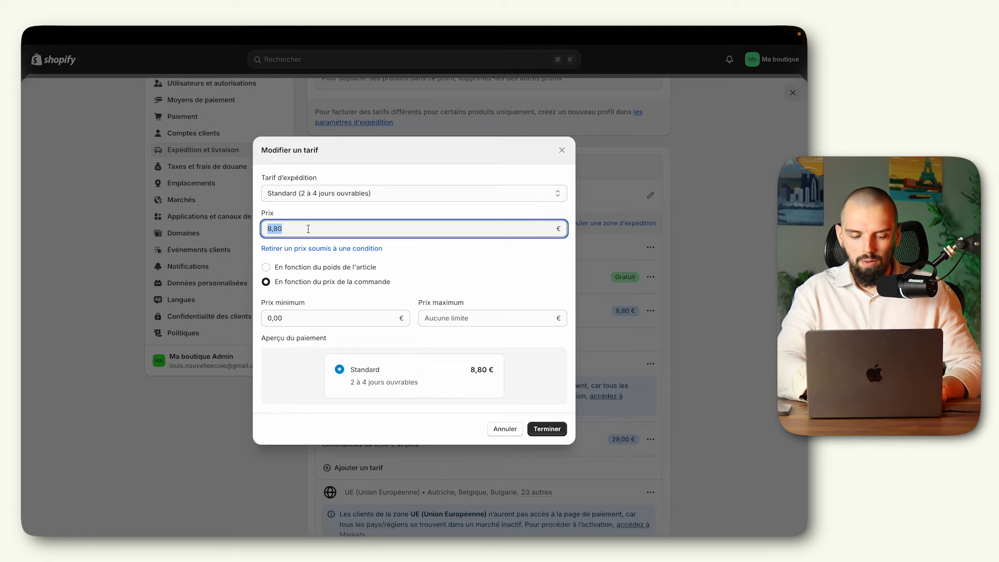
text(4,)
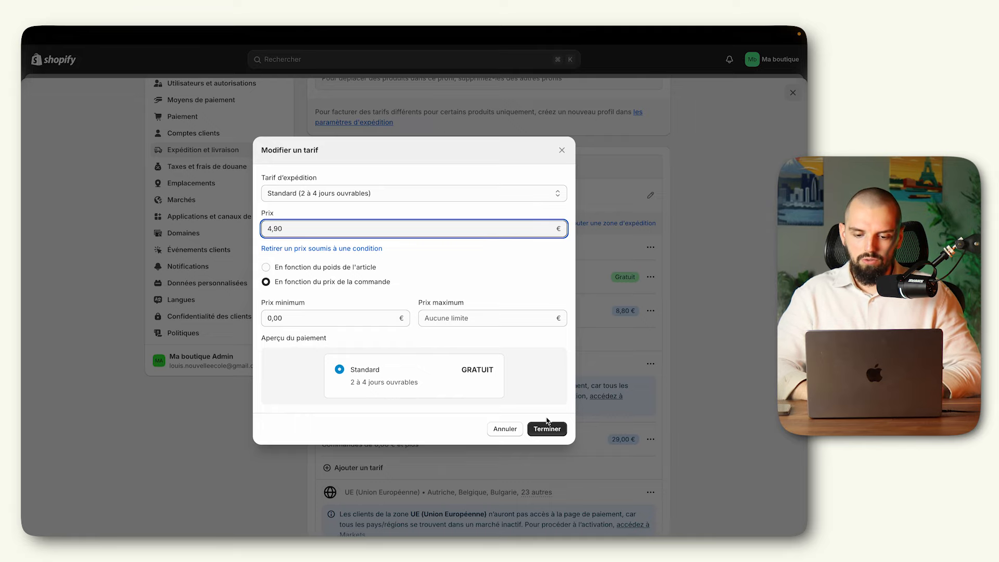
click(546, 428)
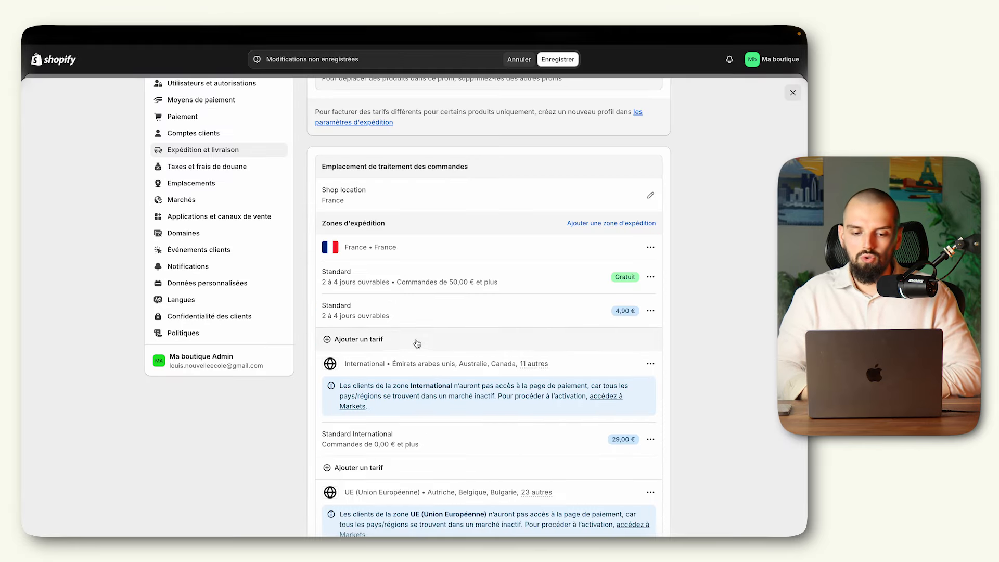
- Start a custom flat rate for the France zone and name it "Livraison VIP (assurance perte/casse/vol)"
click(381, 342)
click(325, 208)
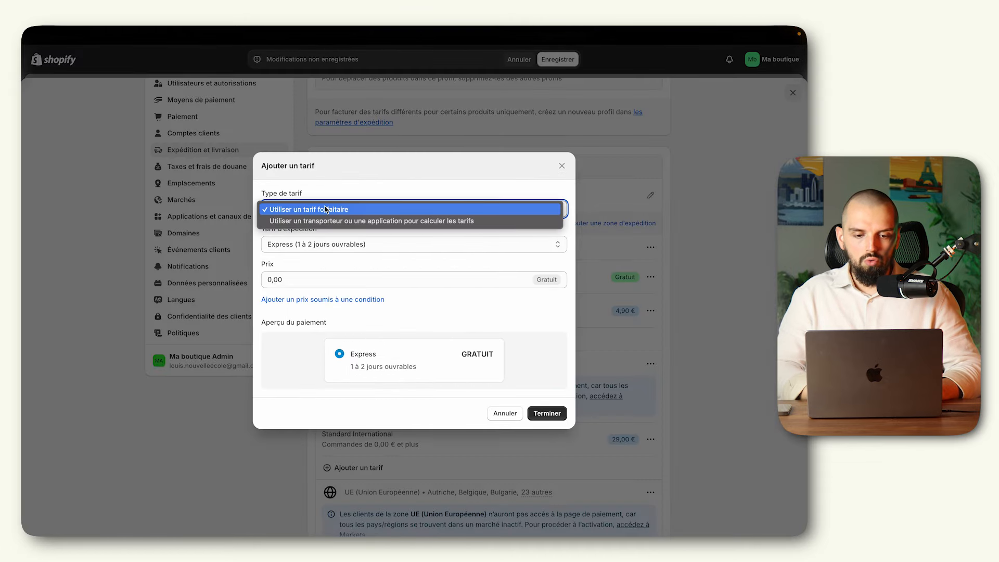
click(326, 210)
click(324, 243)
click(326, 245)
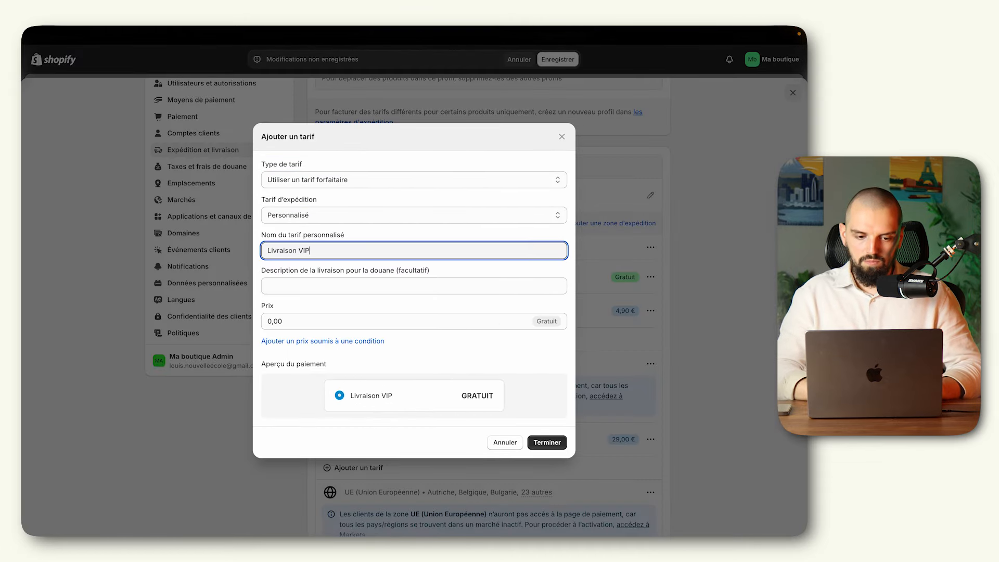
click(317, 291)
click(342, 255)
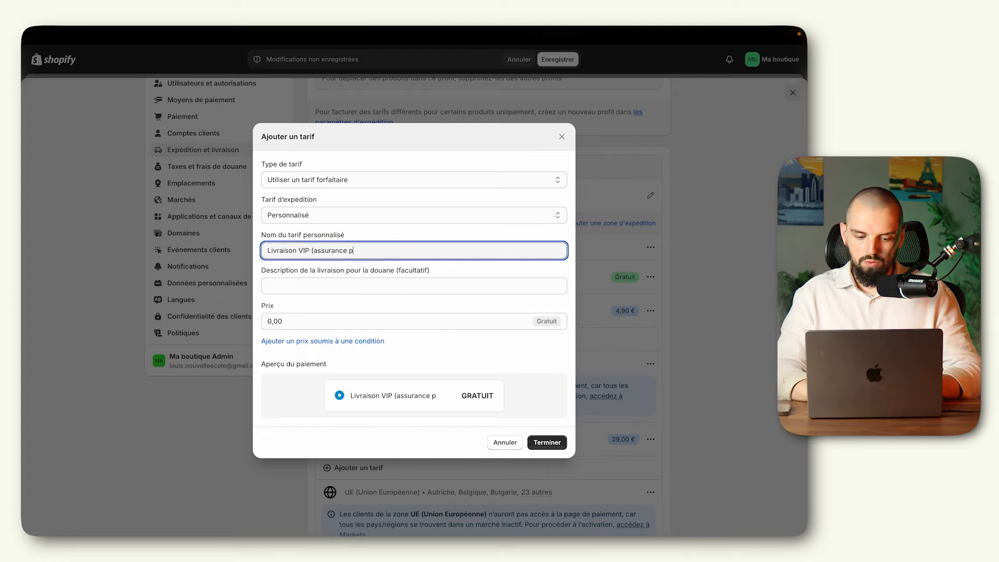
text((assurance perte/casse/vol)
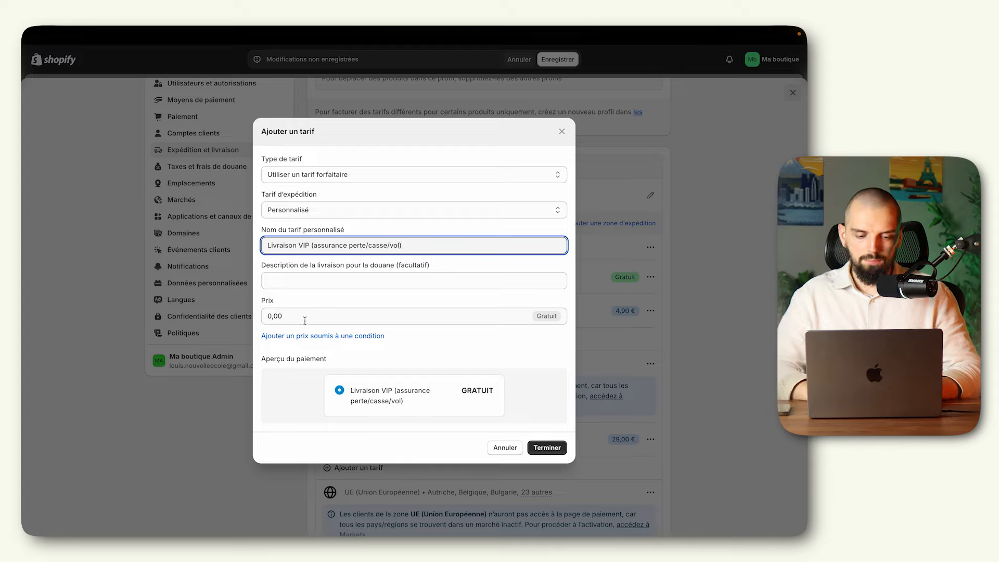
- Set the price of the "Livraison VIP (assurance perte/casse/vol)" rate to 7,90 € and add it to the France zone
double_click(304, 316)
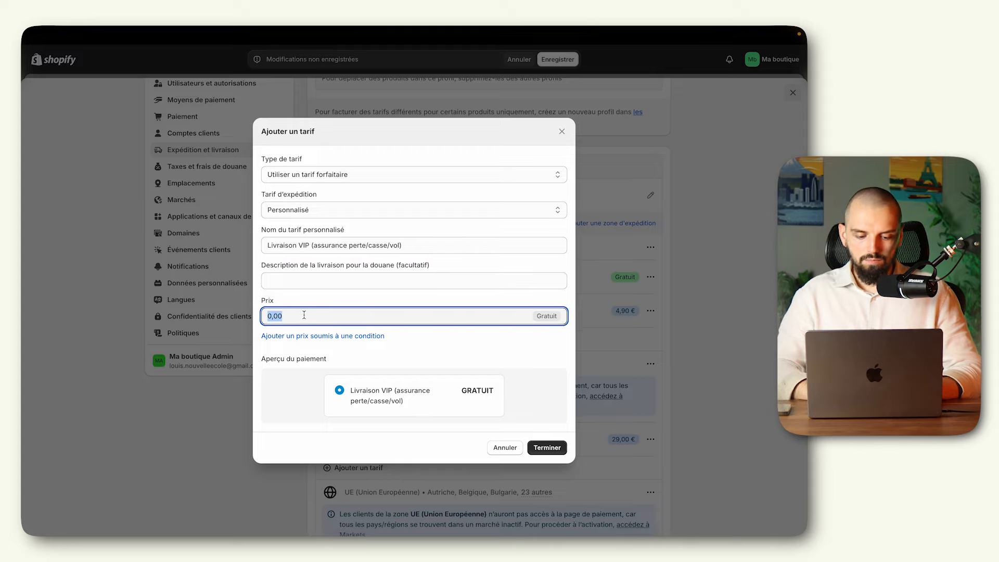
text(7,90)
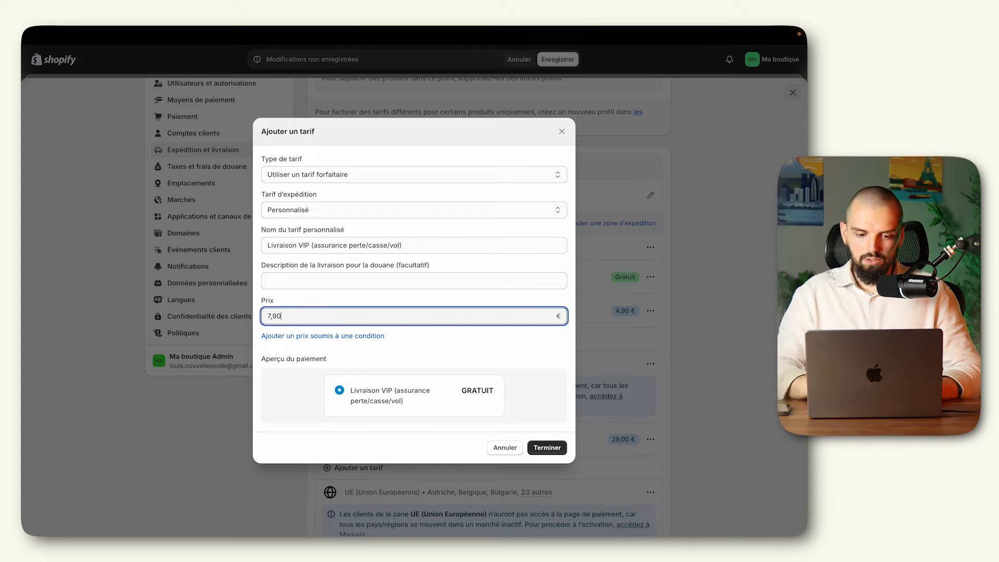
click(368, 355)
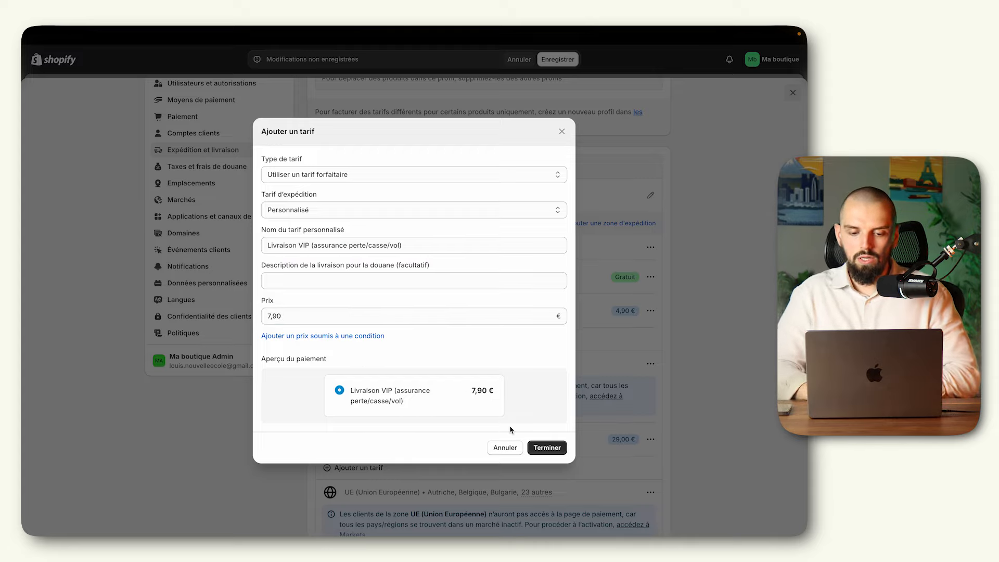
click(547, 447)
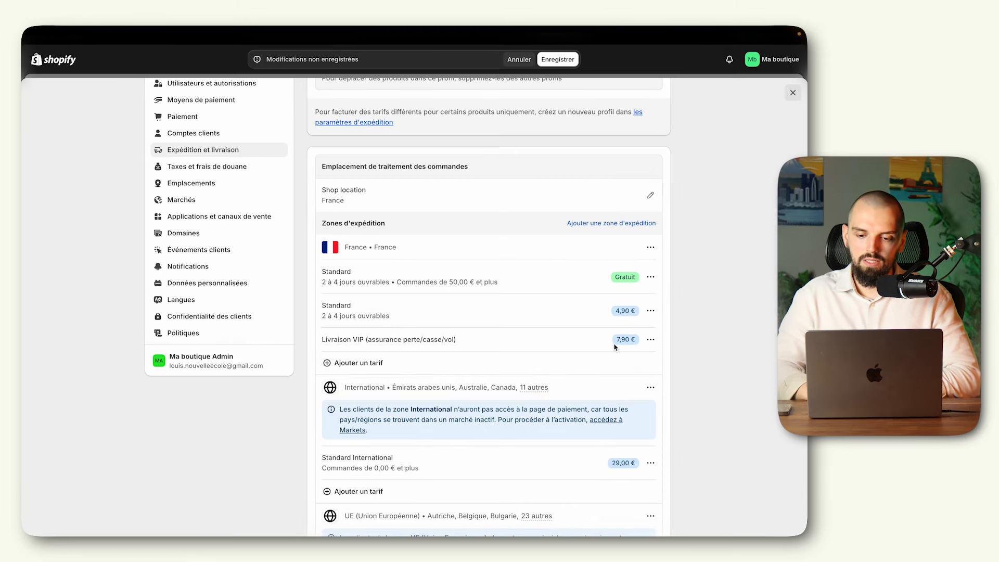
- Delete the International shipping zone, keep the UE (Union Européenne) zone and save the general profile
scroll(481, 329, down, 3)
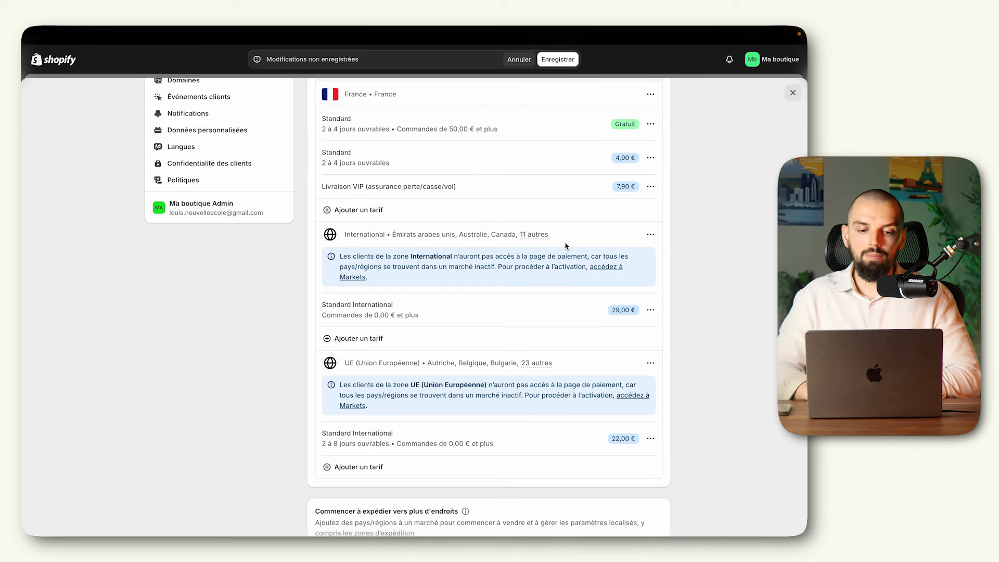
click(650, 235)
click(623, 274)
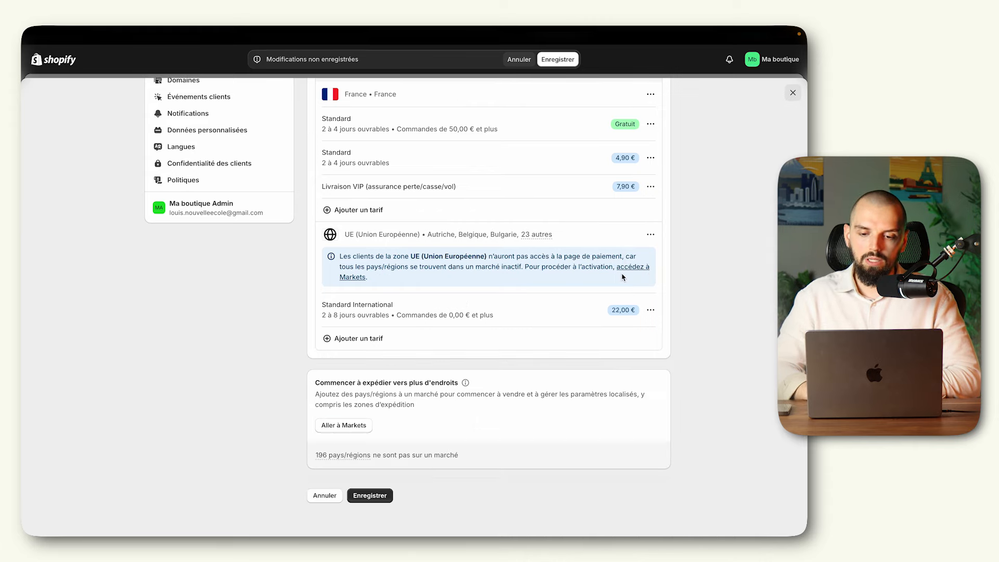
click(650, 235)
click(688, 229)
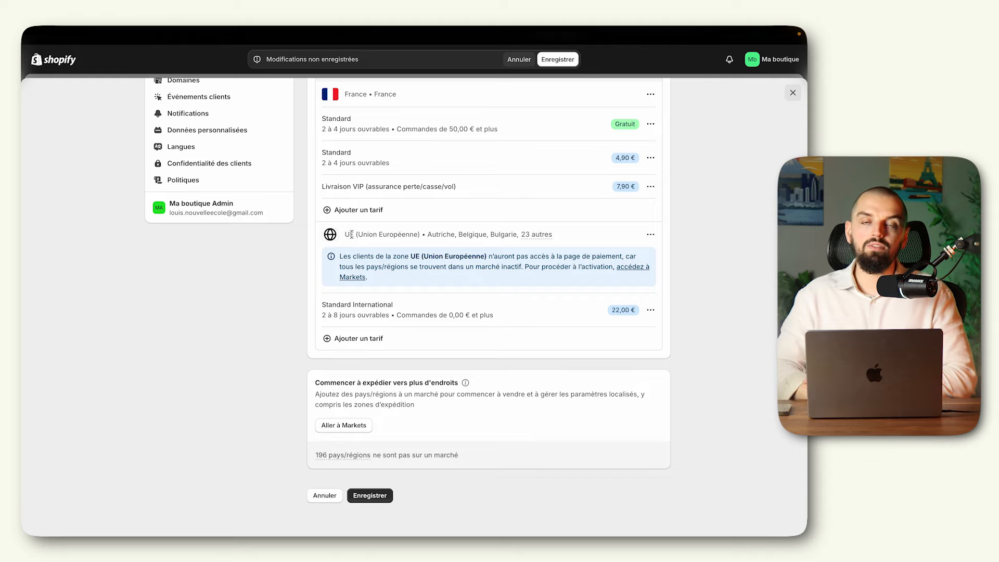
click(370, 496)
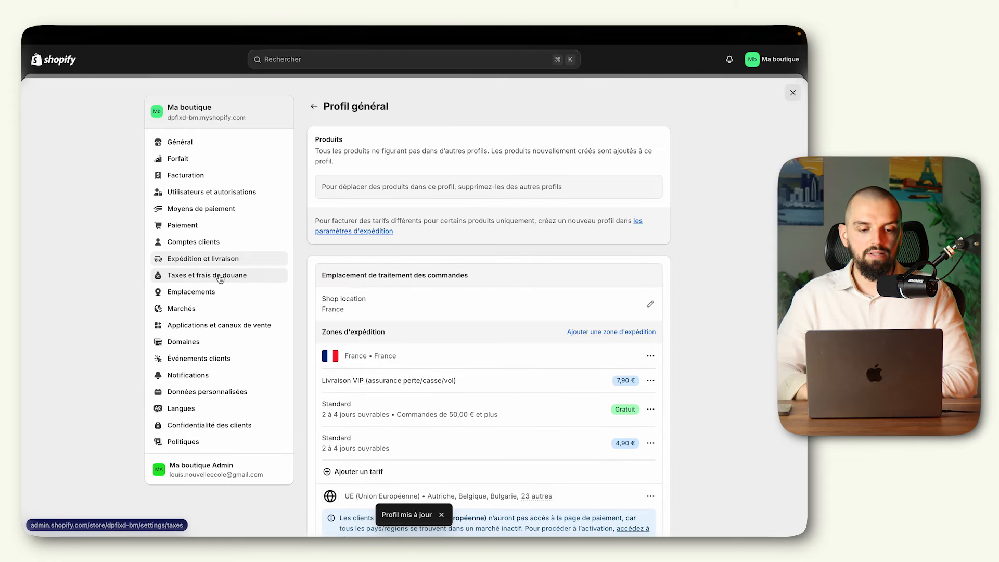
- Review the tax and location settings, check the Shop location's name without changing it and dismiss its tax notice
click(207, 277)
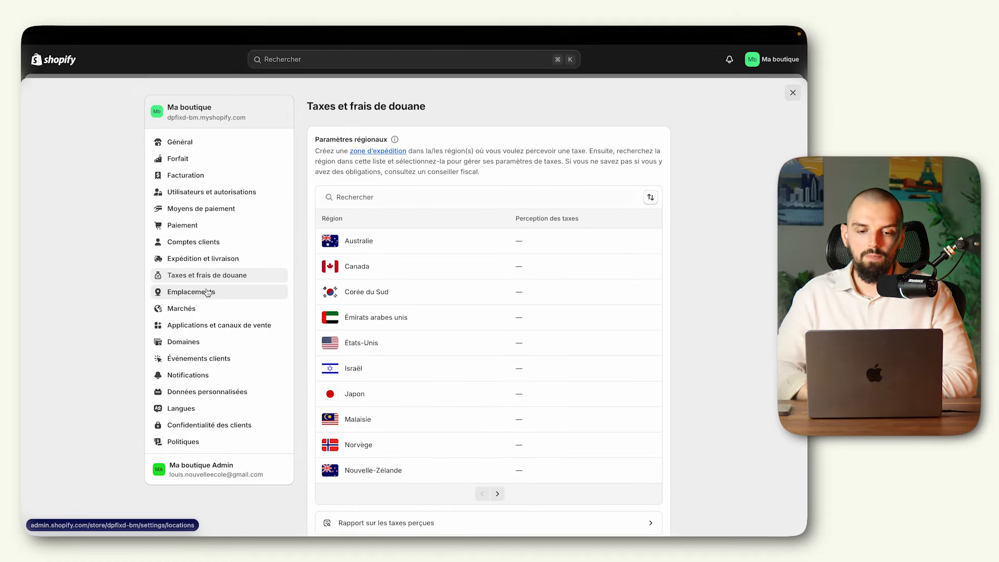
click(207, 292)
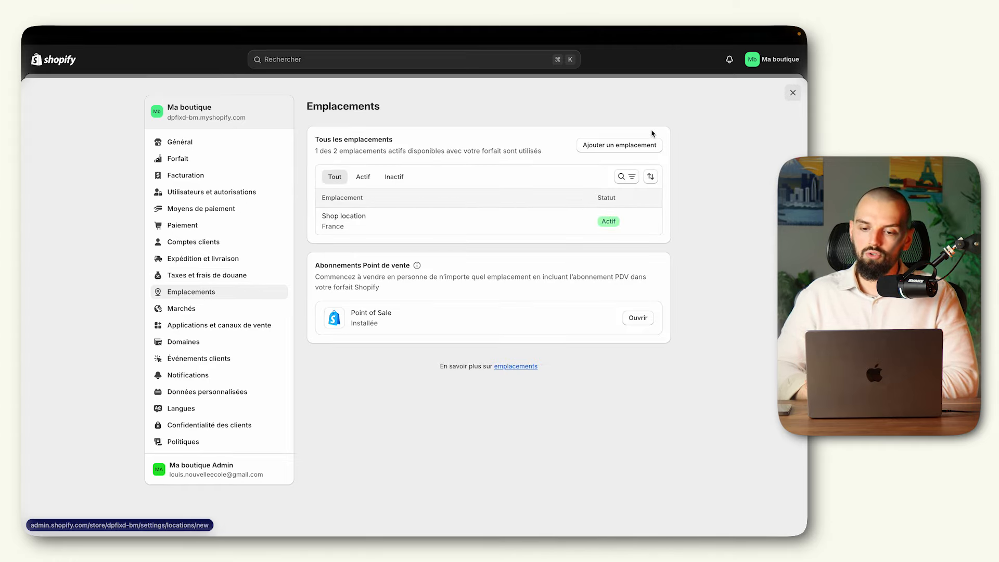
click(498, 226)
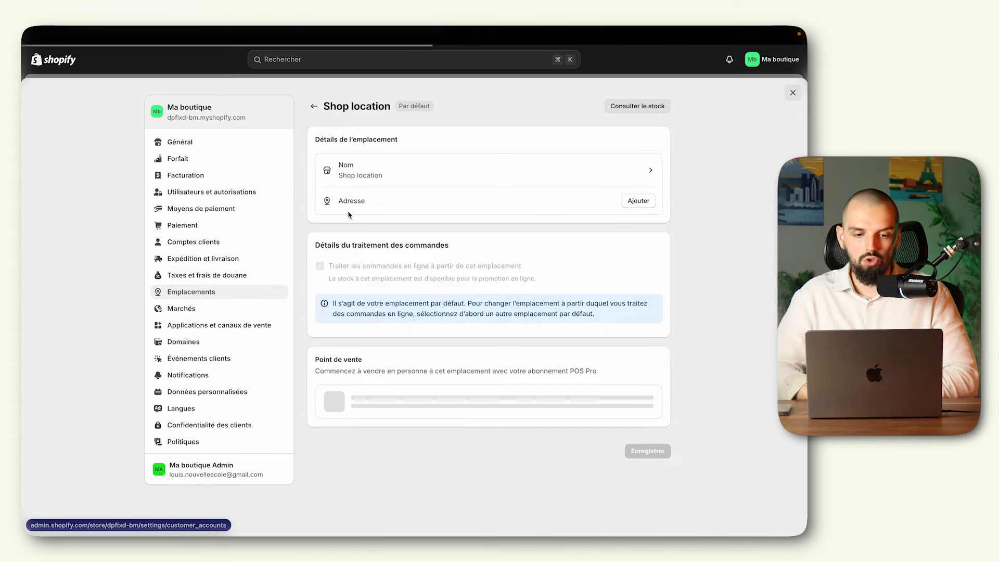
click(648, 218)
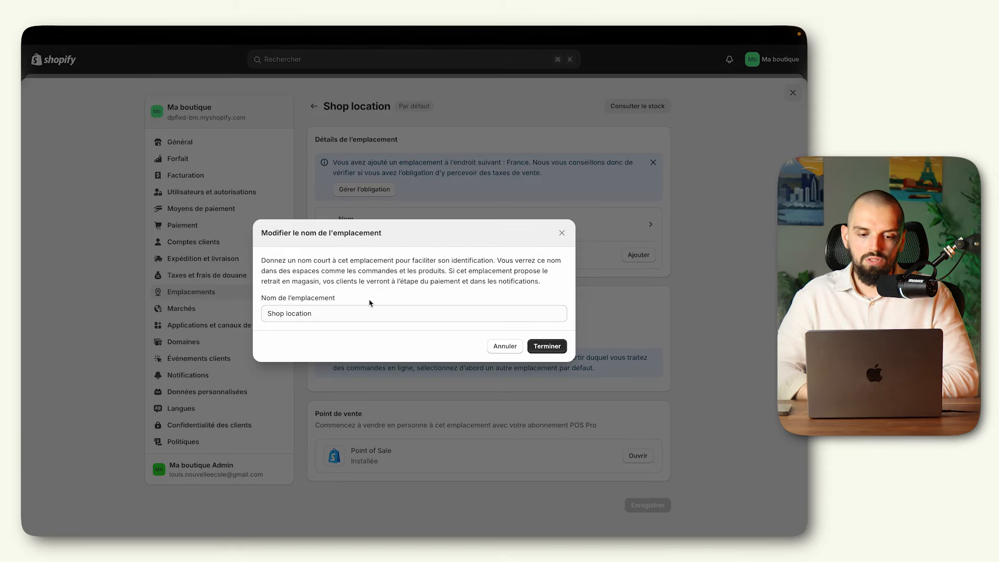
click(520, 349)
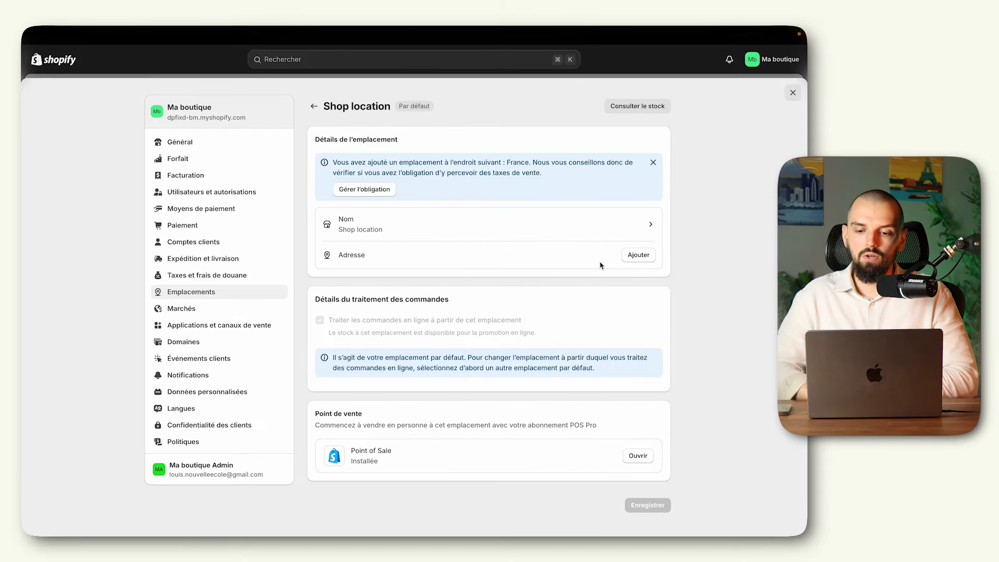
click(653, 162)
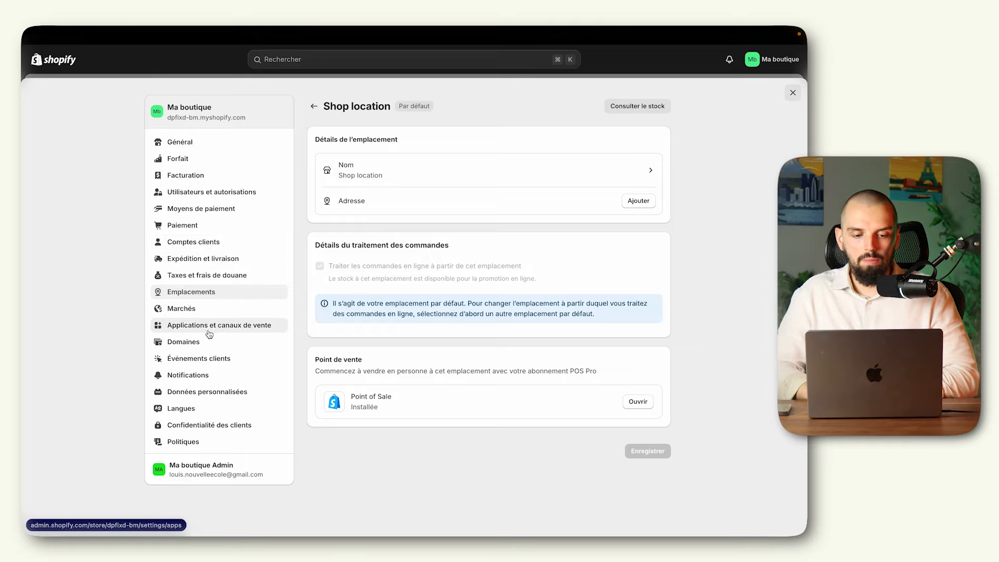
- Uninstall the Point of Sale channel from the store's apps and sales channels, acknowledging the risks
click(217, 324)
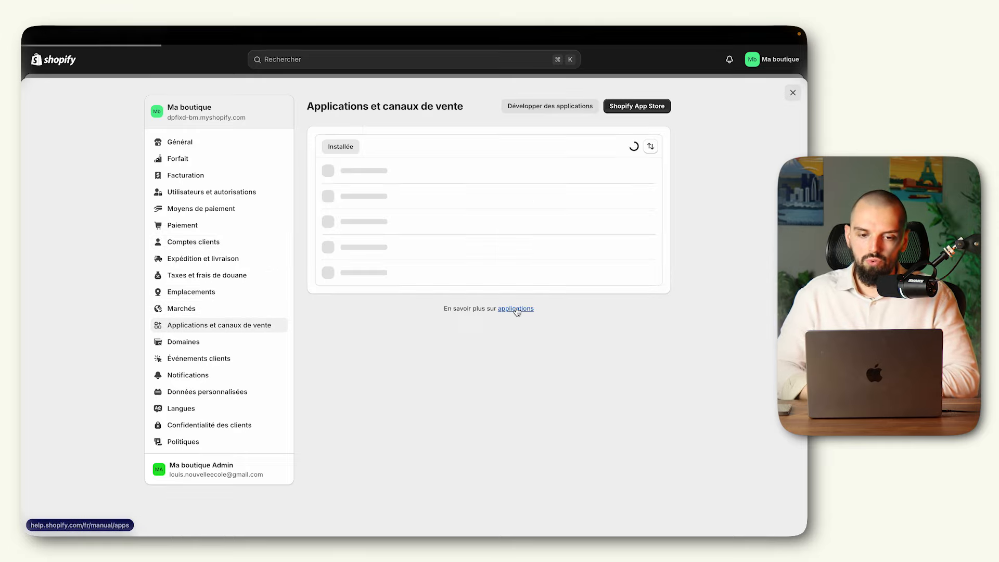
click(650, 196)
click(591, 253)
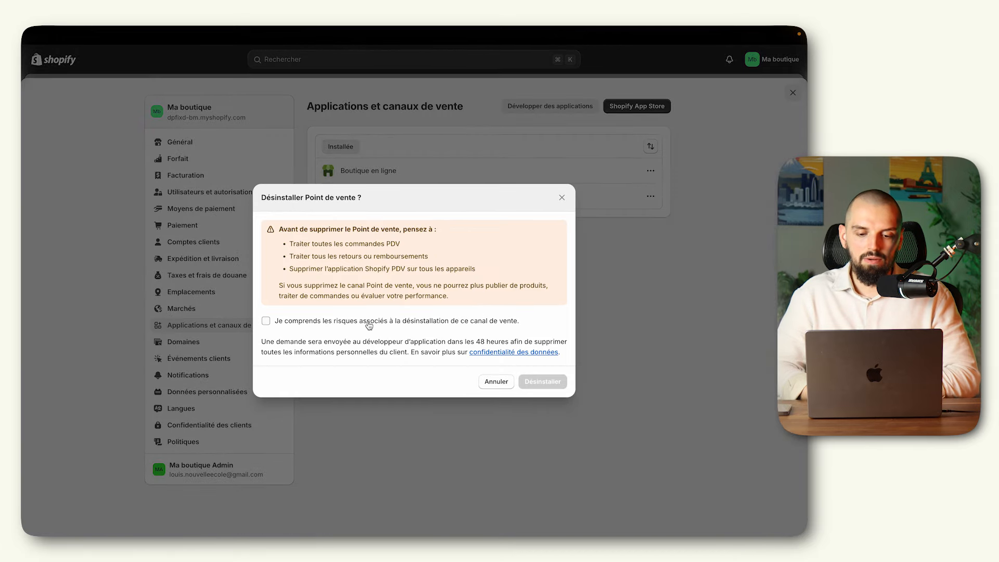
click(369, 326)
click(557, 398)
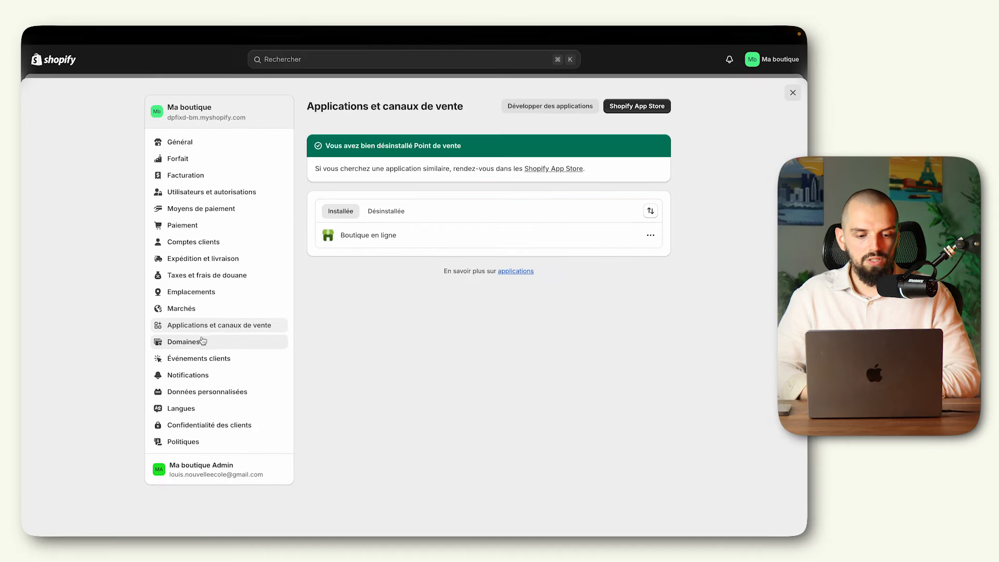
- Start buying a new domain in the domain settings and search for "harmony-store"
click(200, 341)
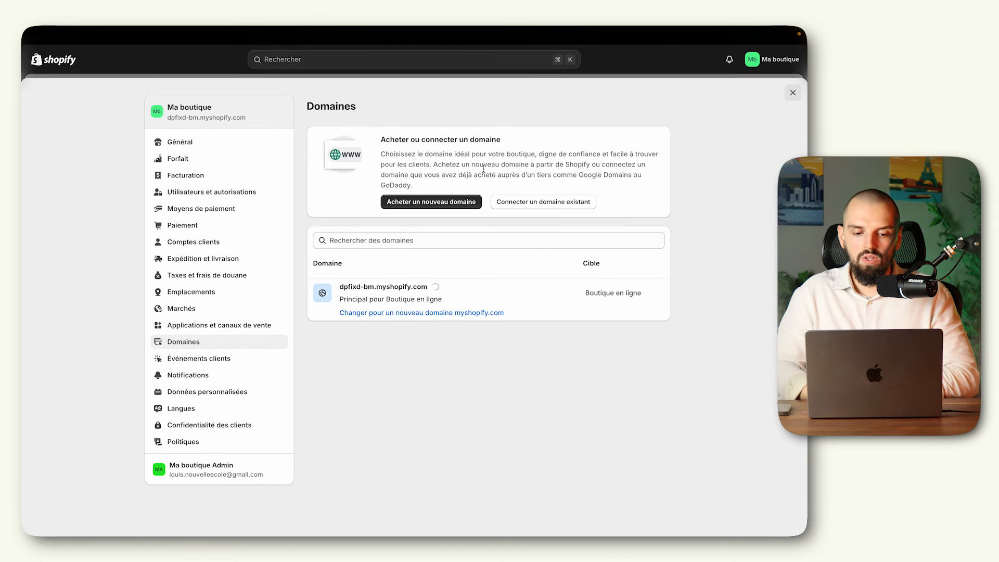
click(393, 205)
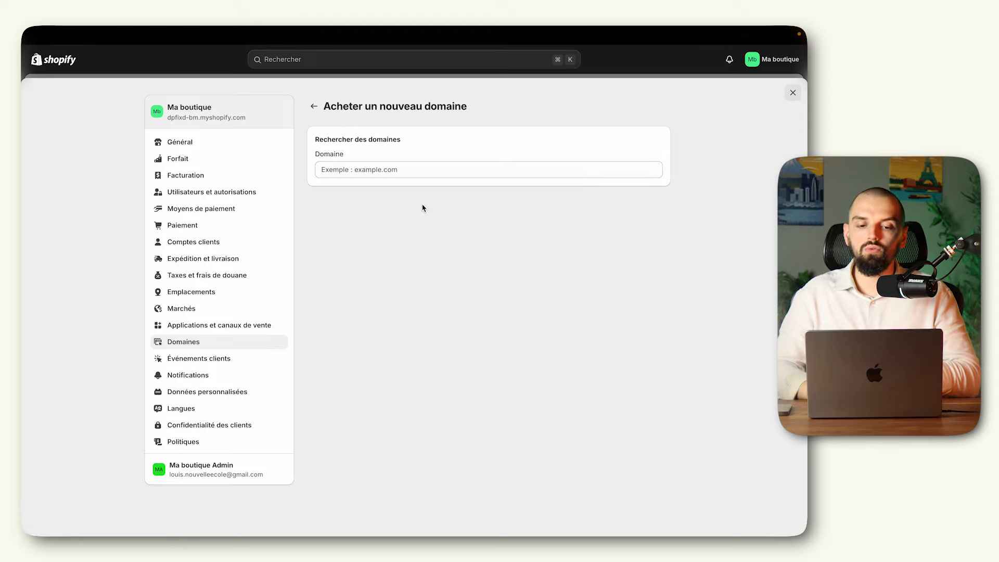
click(421, 170)
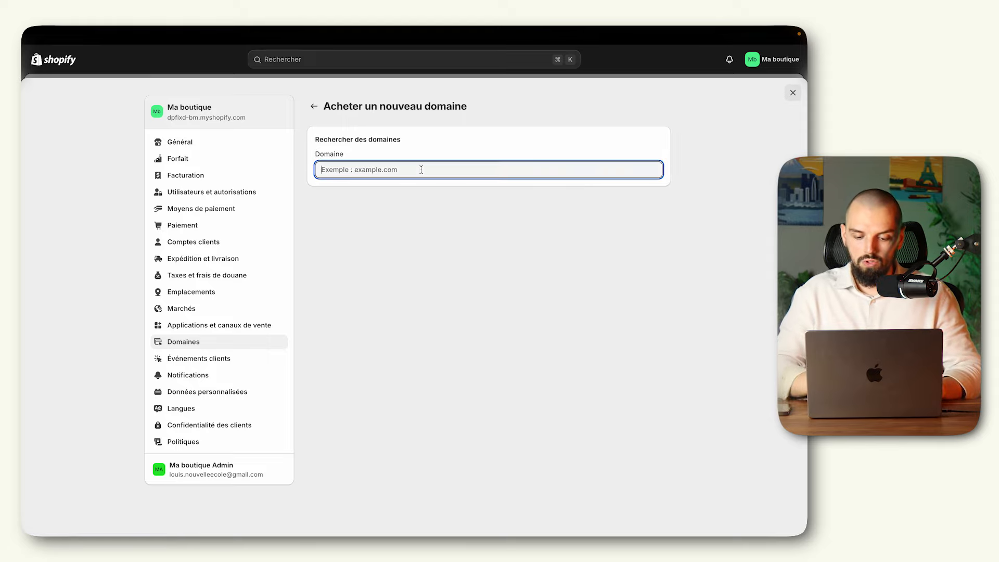
text(h)
key(BackSpace)
text(har)
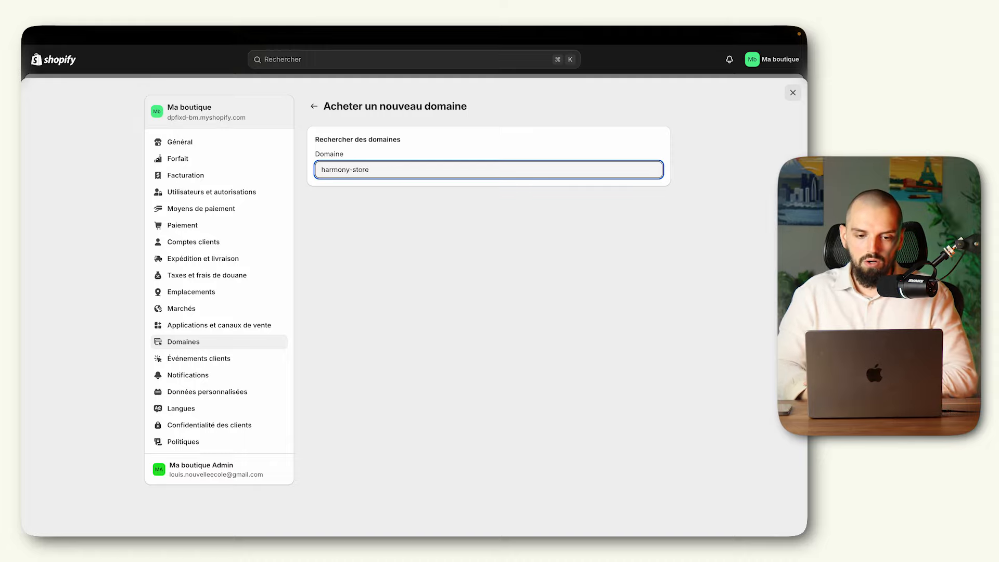
text(mony-store)
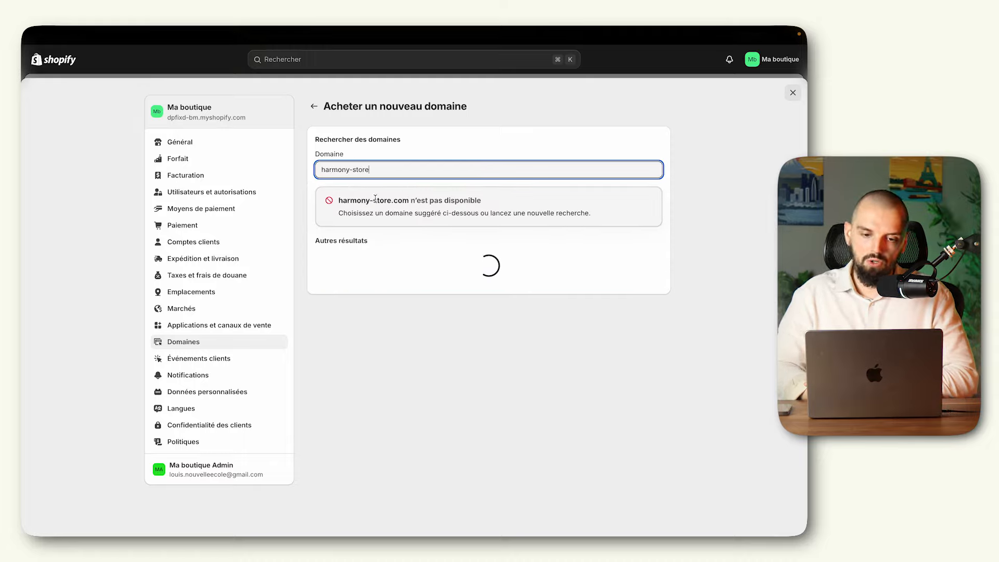
- Change the domain search to "harmony-shop.fr"
key(BackSpace)
key(BackSpace)
key(BackSpace)
key(BackSpace)
key(BackSpace)
text(shop.fr)
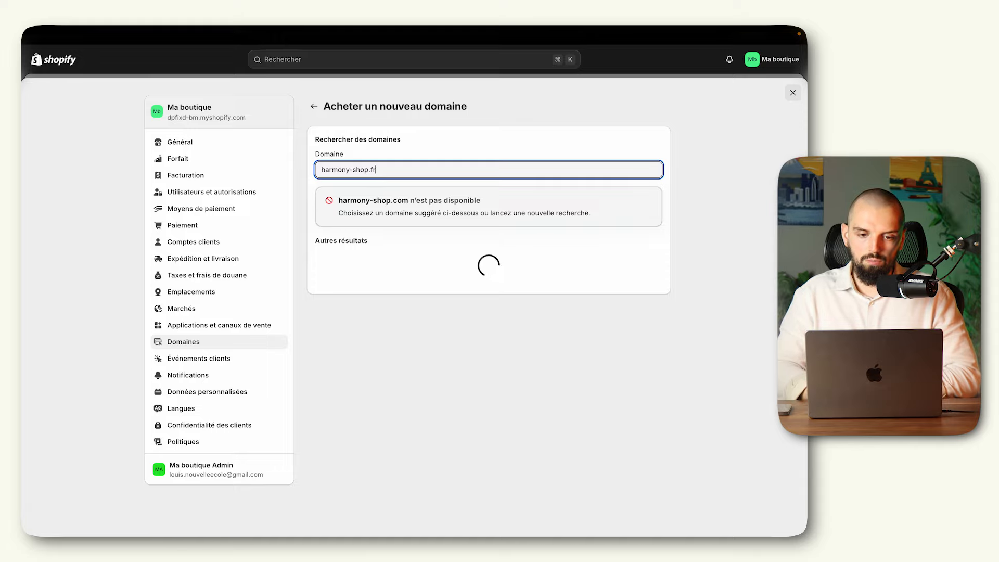
click(414, 138)
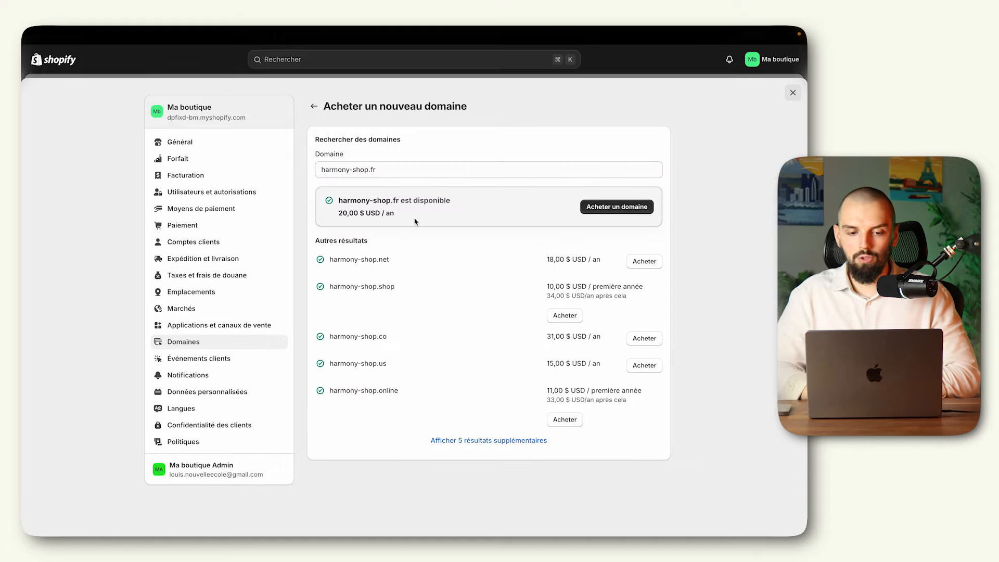
- Open the purchase form for harmony-shop.fr and examine its renewal option, contact details and order summary
click(595, 210)
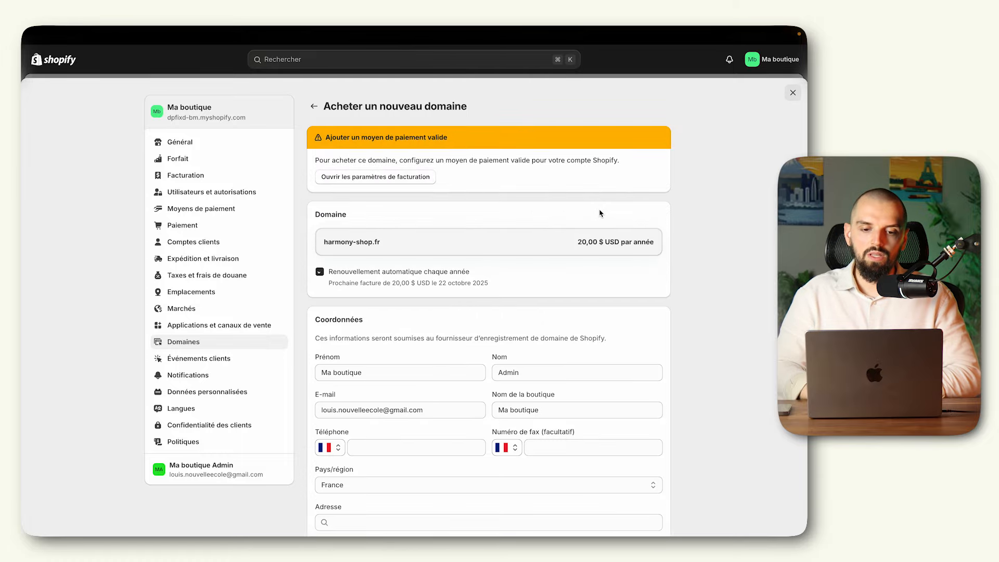
scroll(452, 268, down, 7)
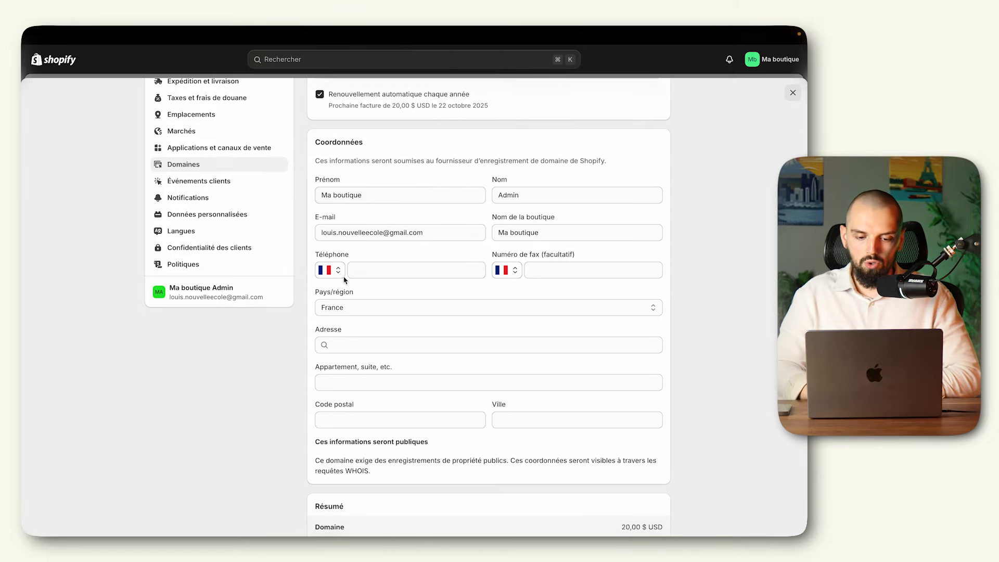
scroll(418, 374, up, 8)
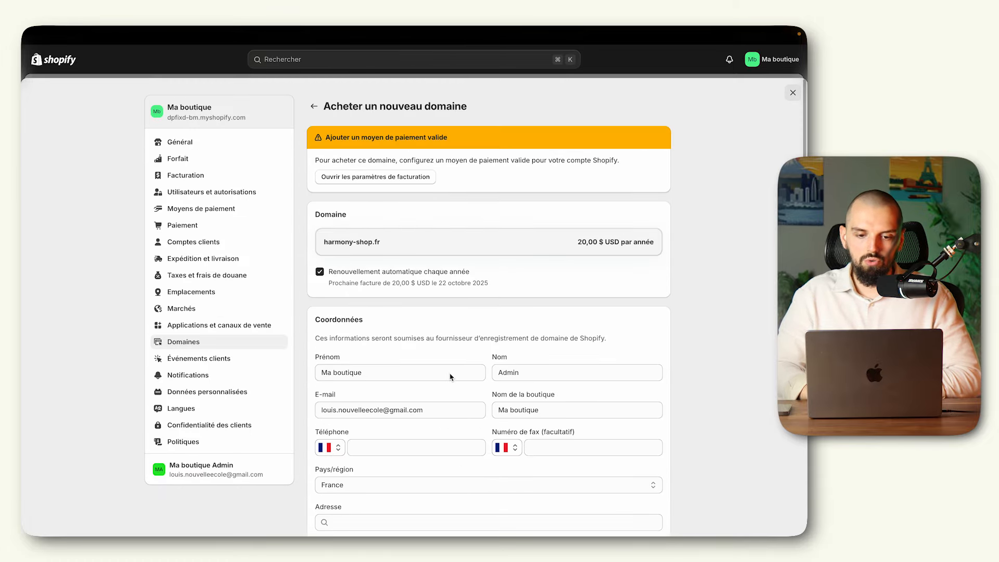
scroll(426, 322, down, 7)
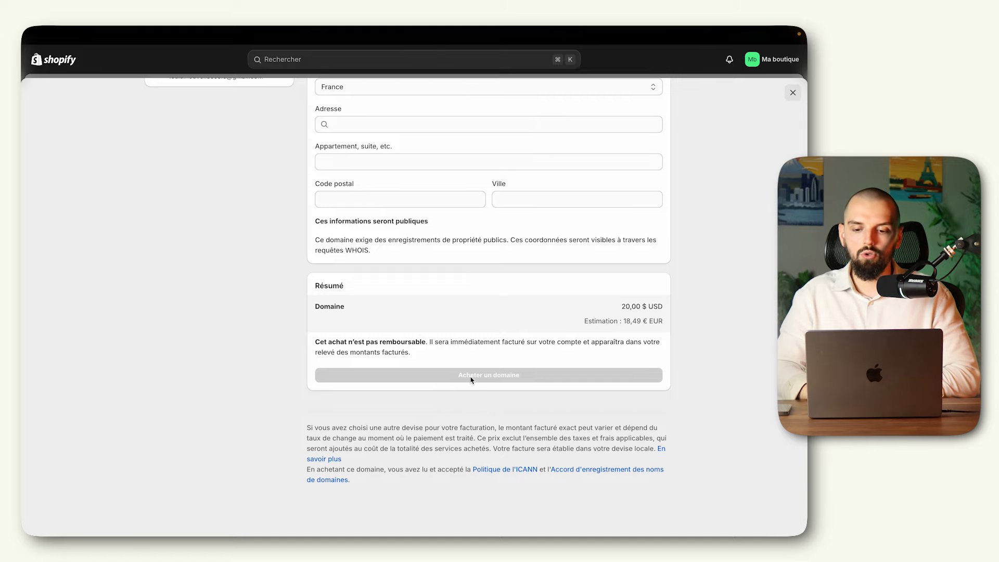
scroll(468, 379, up, 8)
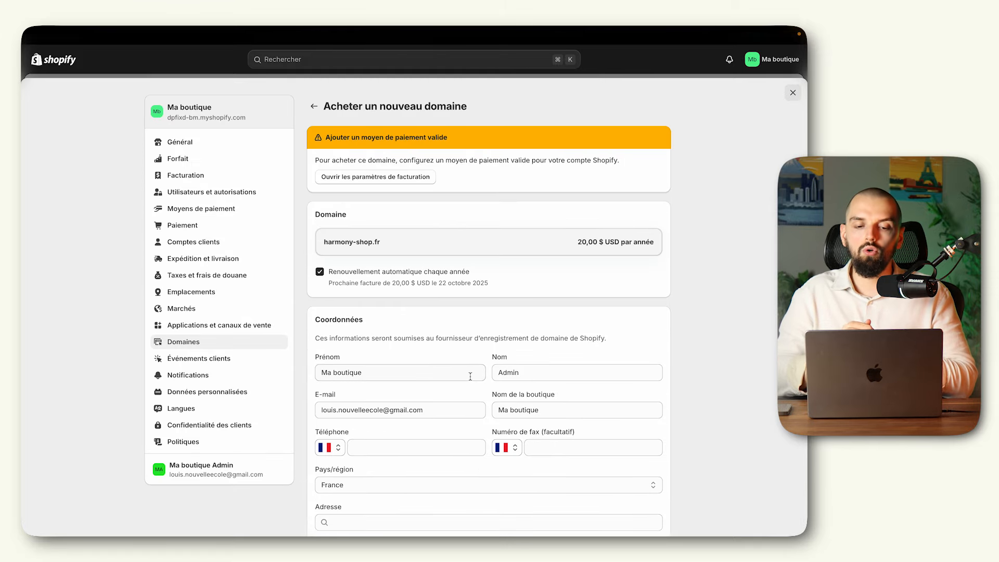
mouse_move(22, 224)
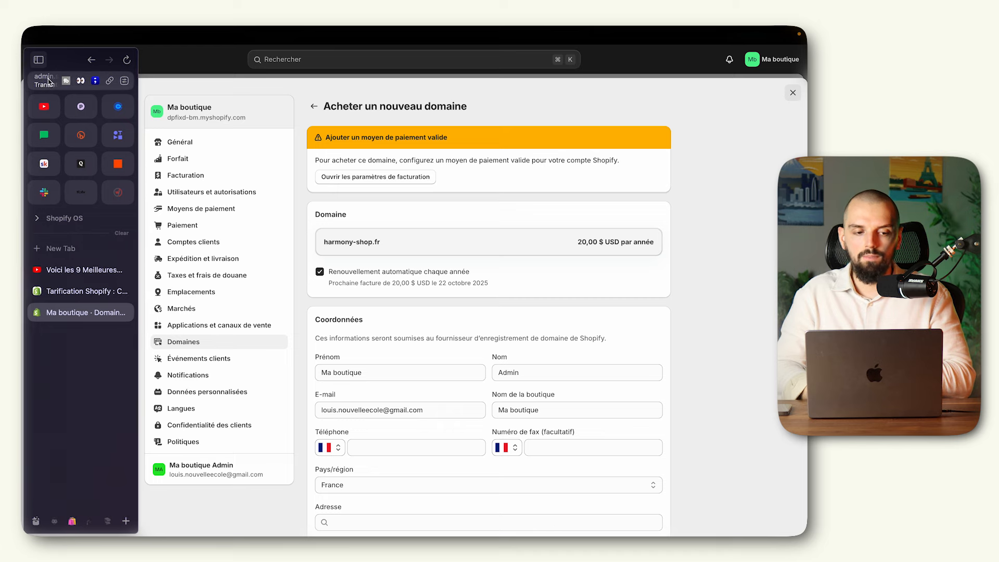
click(47, 79)
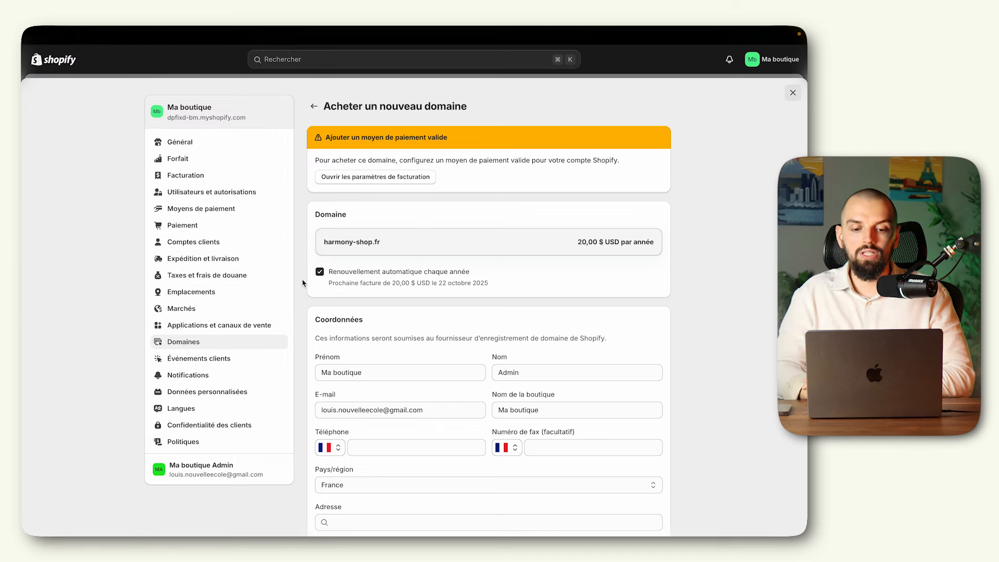
drag(321, 248, 393, 243)
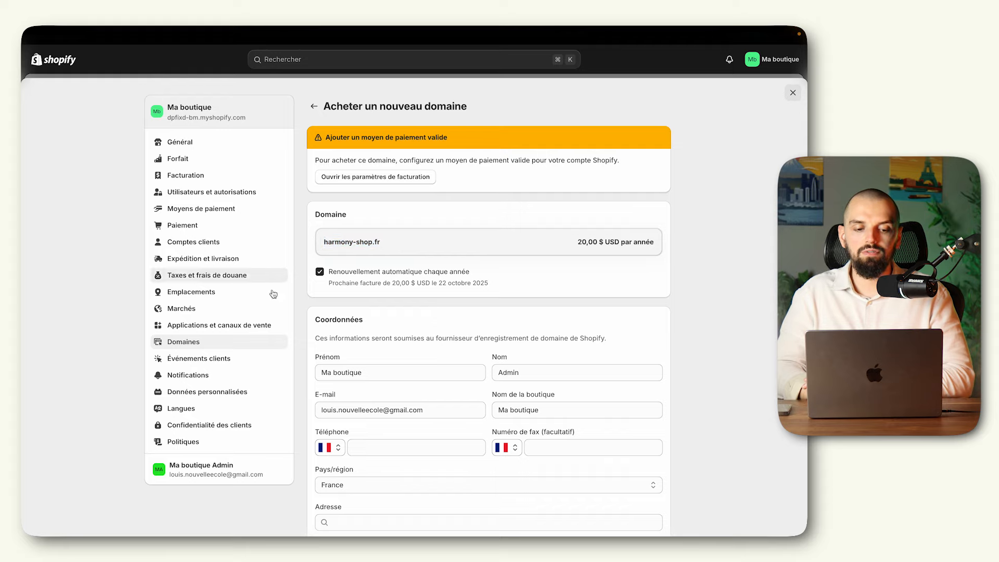
- Look through the customer events, notifications and custom data settings
click(199, 360)
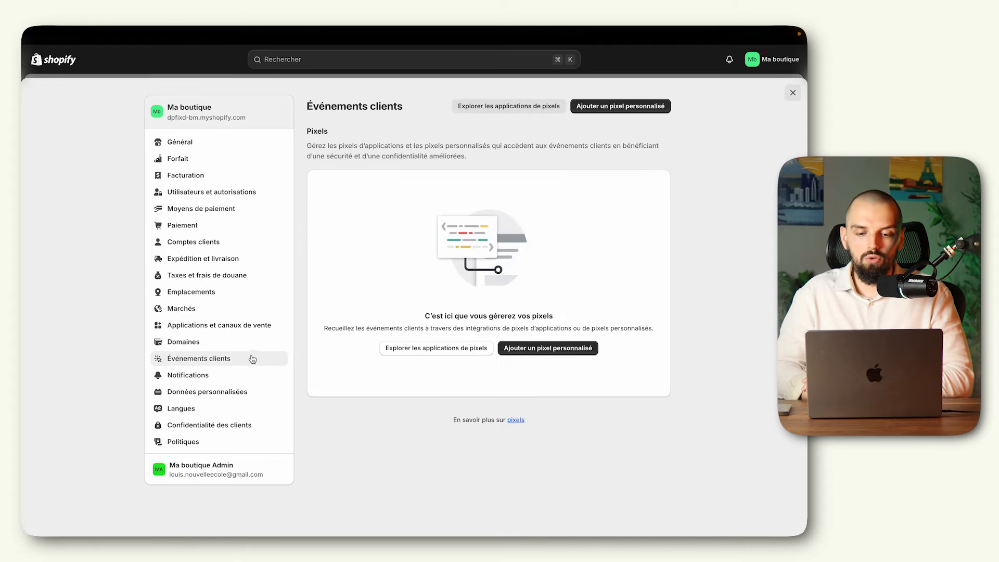
click(197, 376)
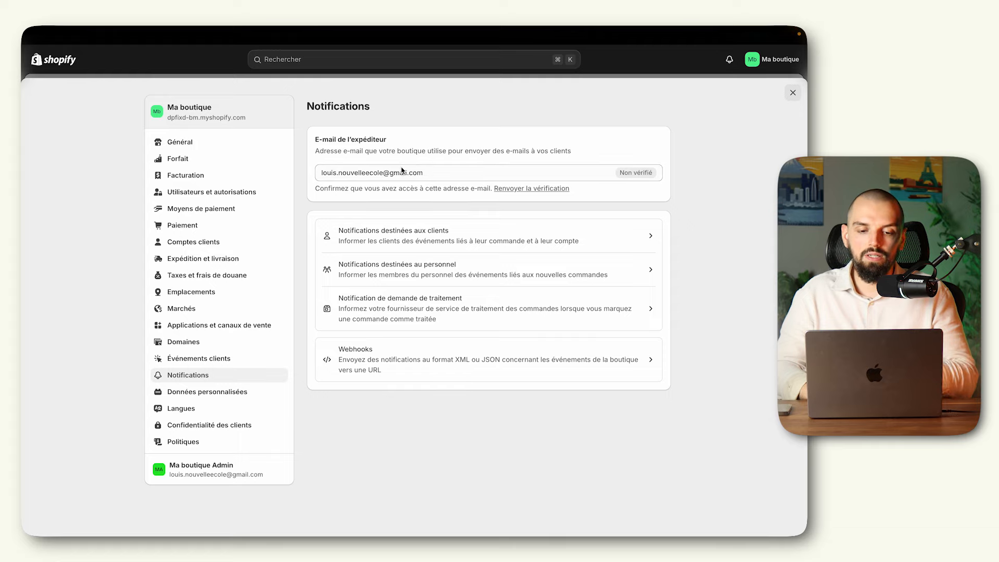
click(214, 397)
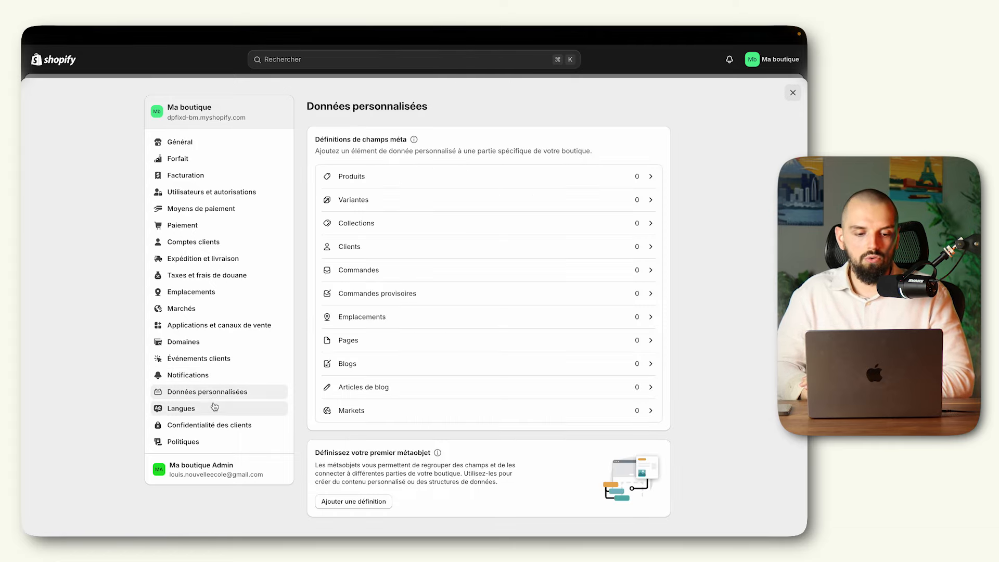
- Look through the language, customer privacy and policies settings and leave the store settings
click(213, 408)
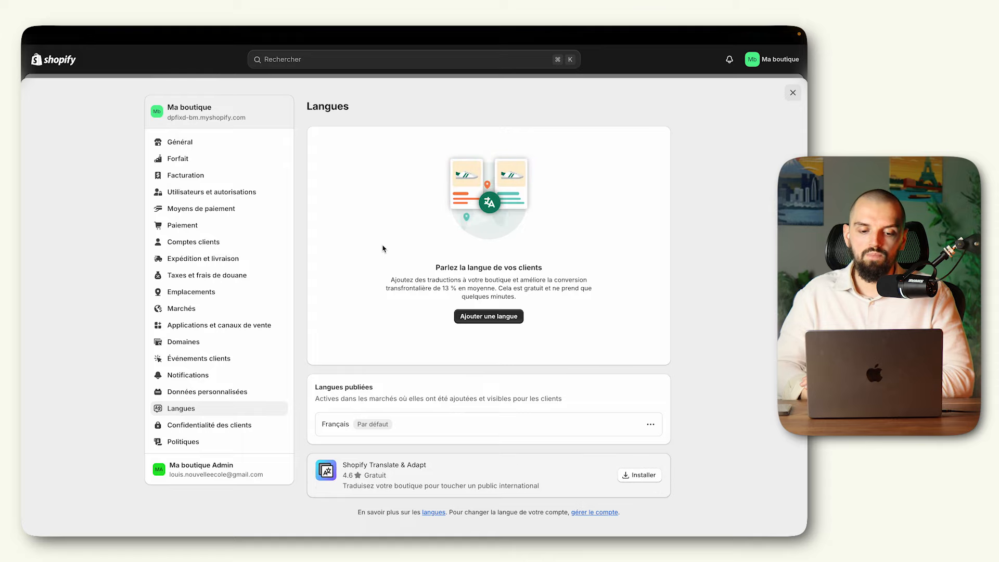
click(211, 424)
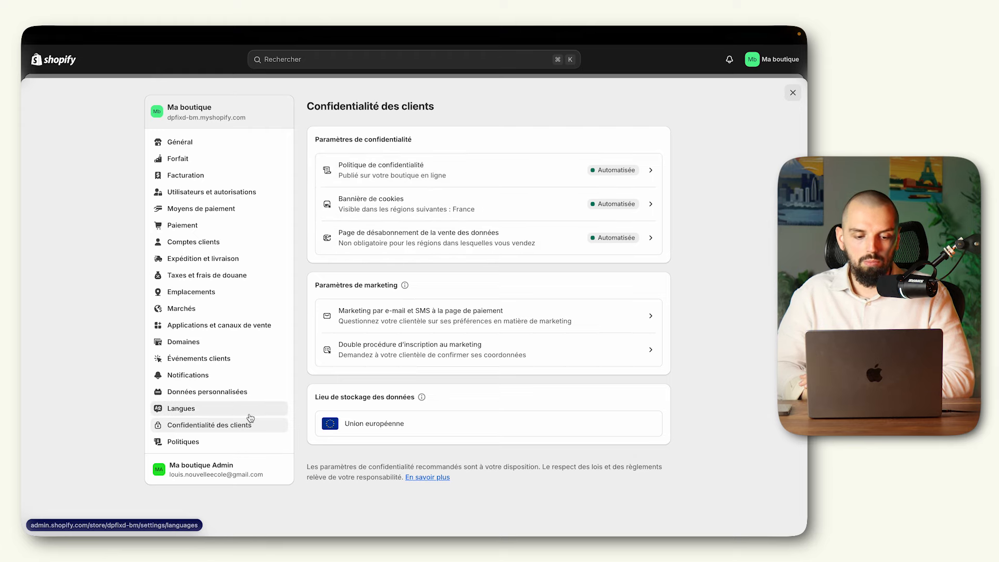
click(190, 445)
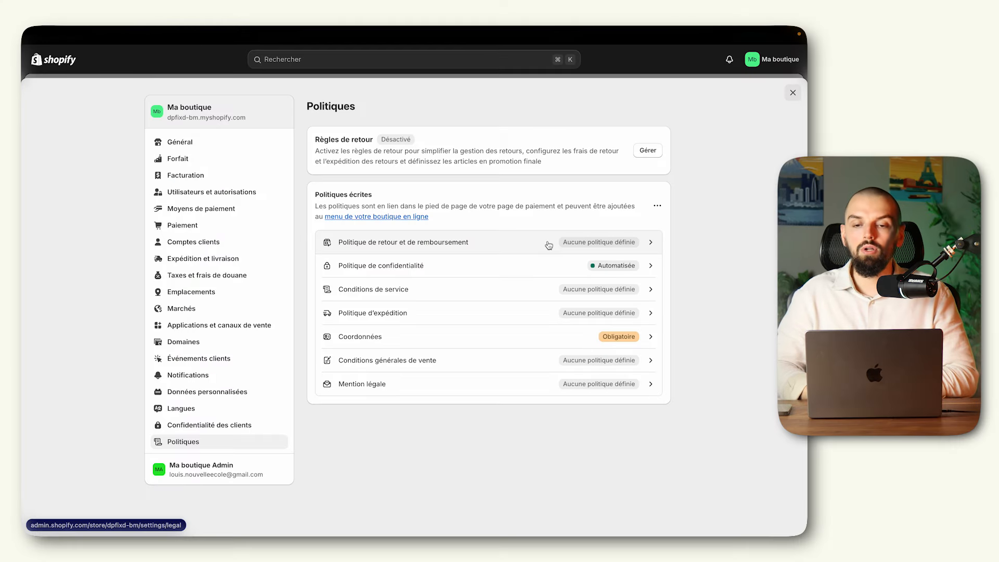
click(793, 92)
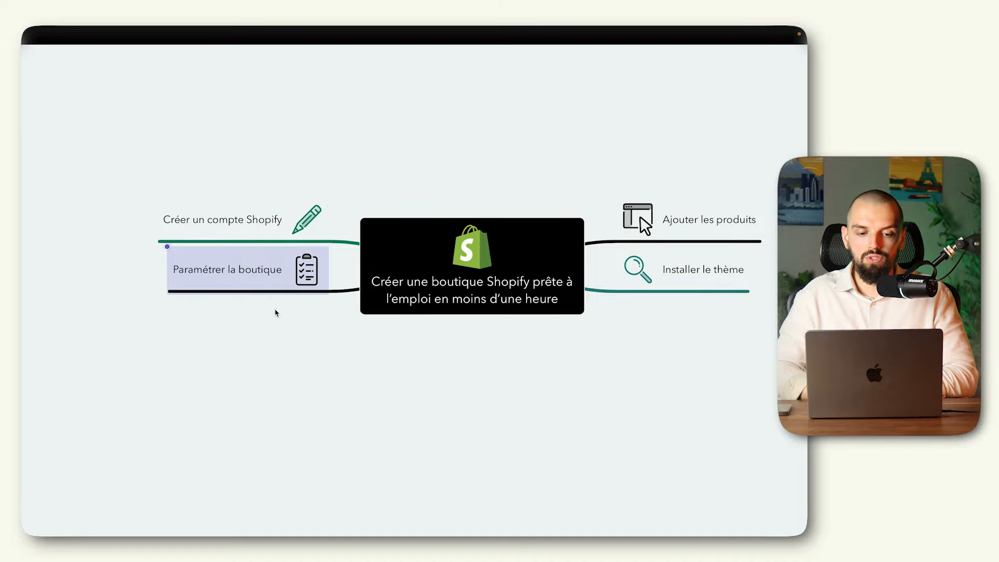
click(276, 313)
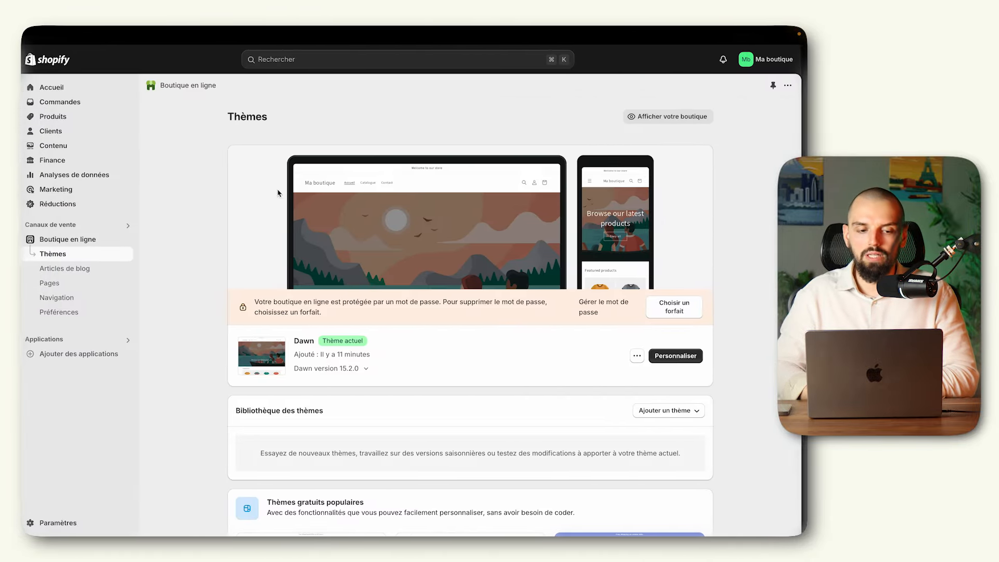
- Delete the "Page d'accueil" collection from the store's collections
click(75, 119)
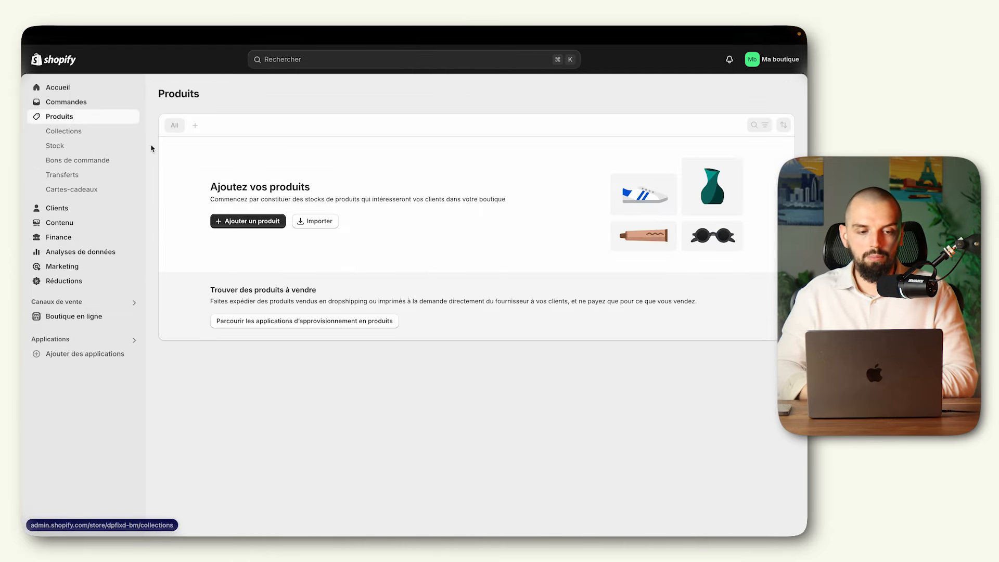
click(93, 134)
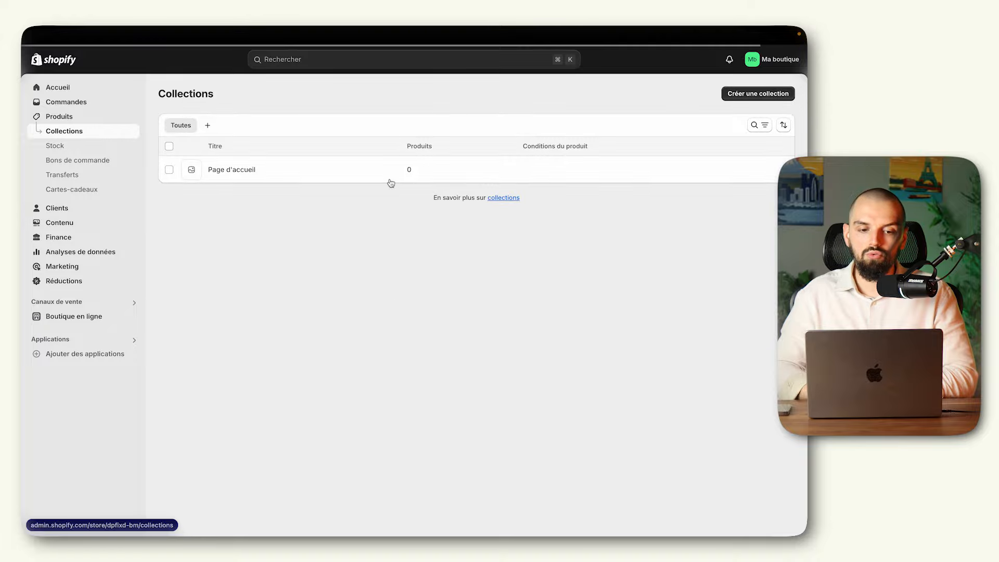
click(169, 170)
click(785, 147)
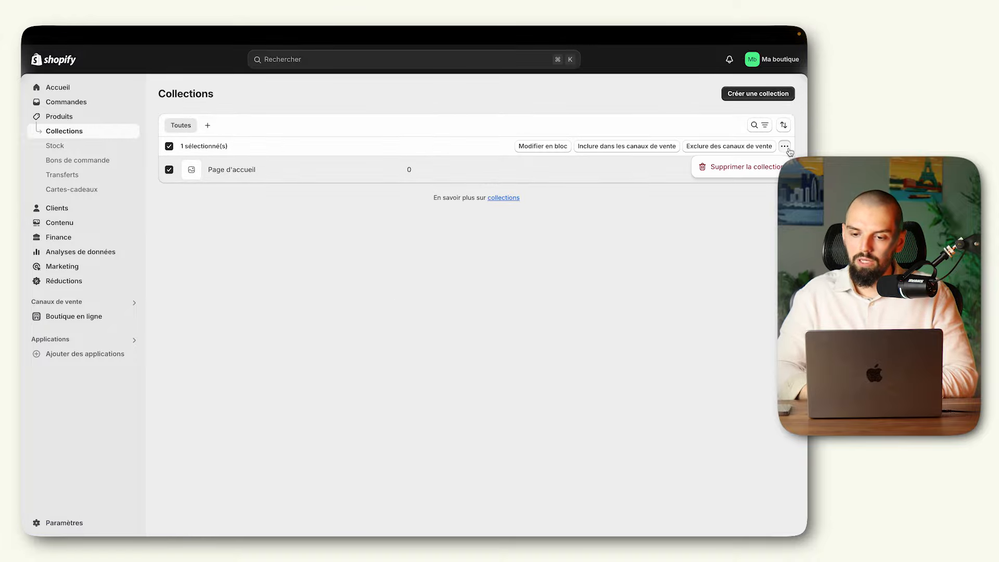
click(736, 166)
click(542, 318)
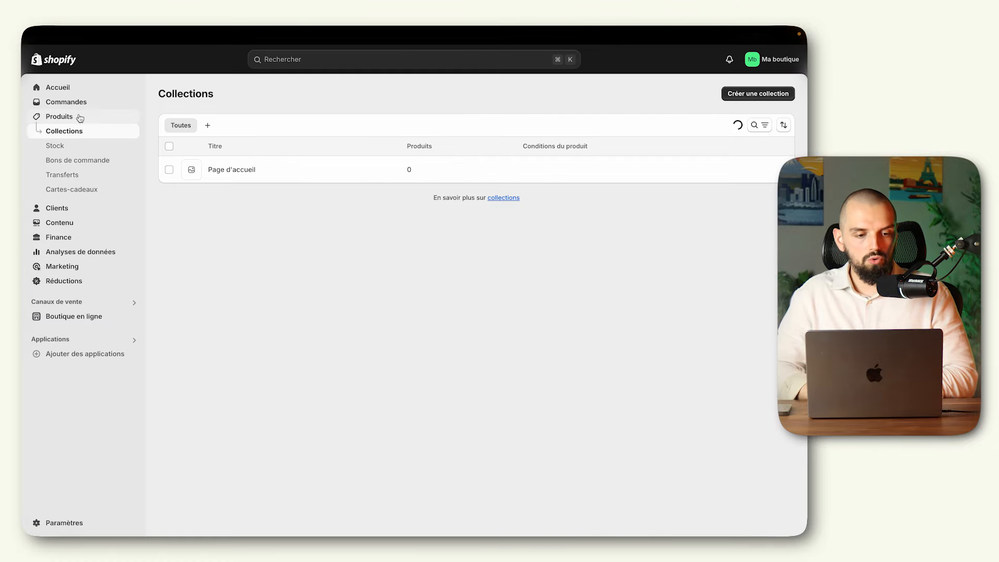
- Start a new product and title it "Casque Audio"
click(80, 117)
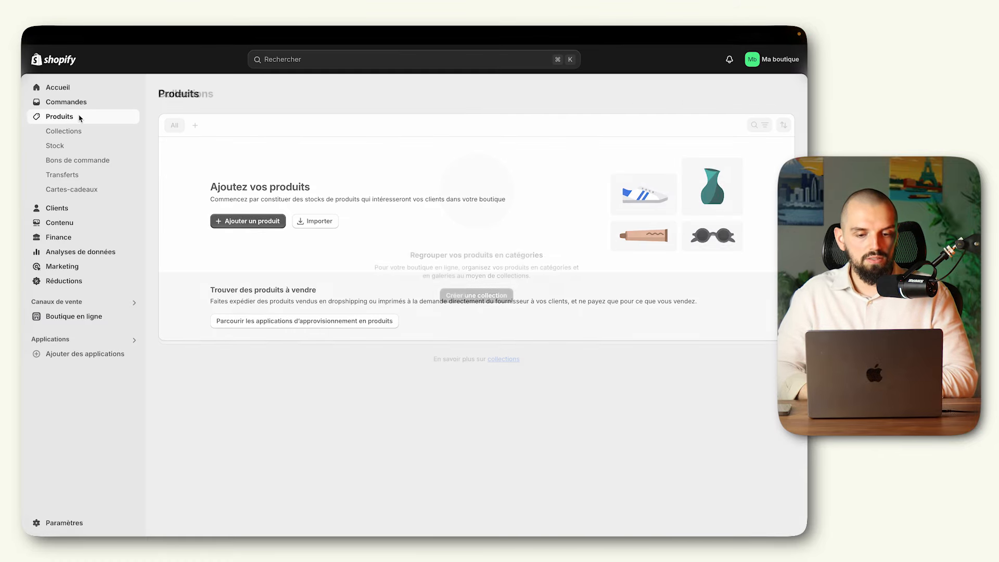
click(238, 222)
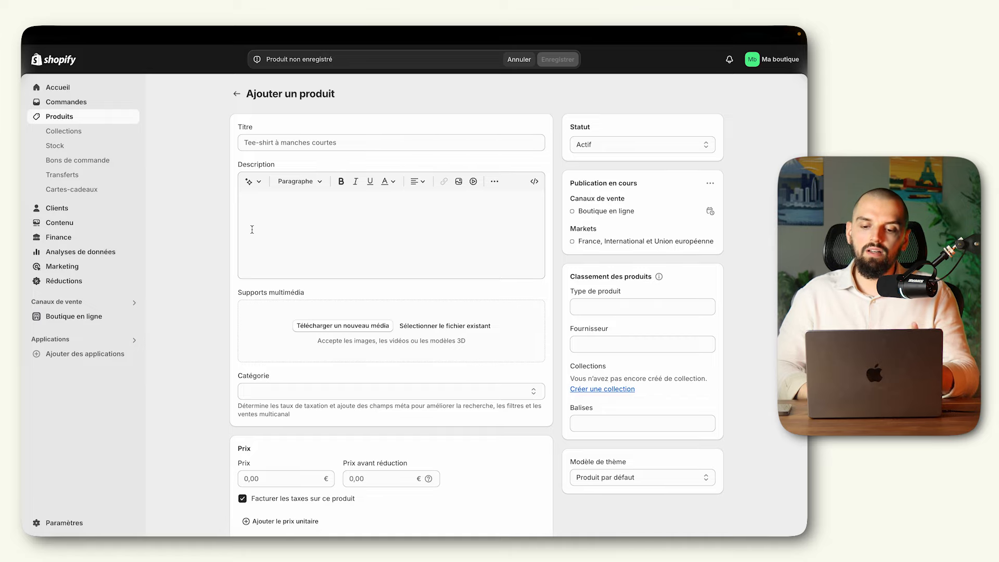
scroll(252, 229, down, 9)
scroll(252, 230, up, 9)
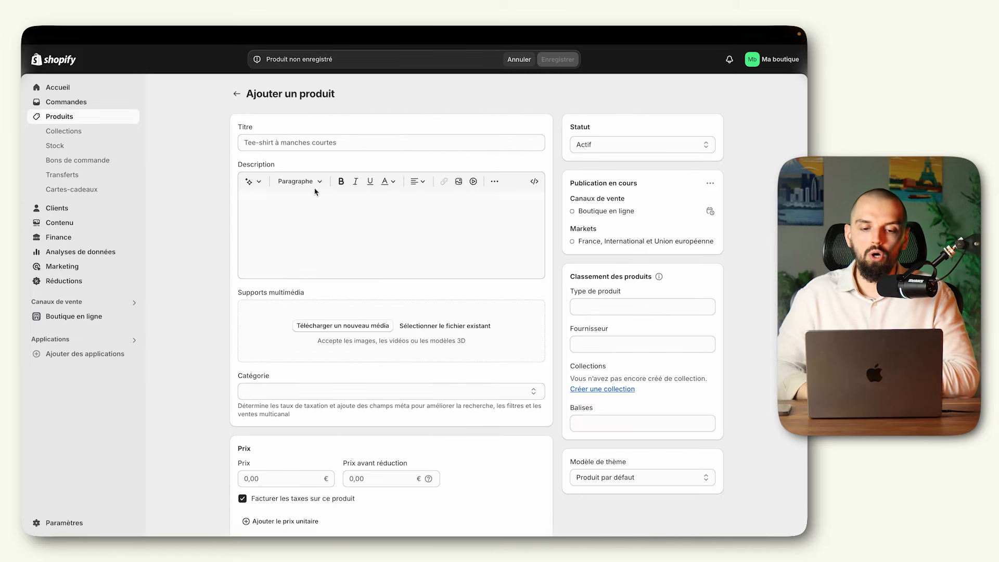
click(338, 142)
text(Casque Audio)
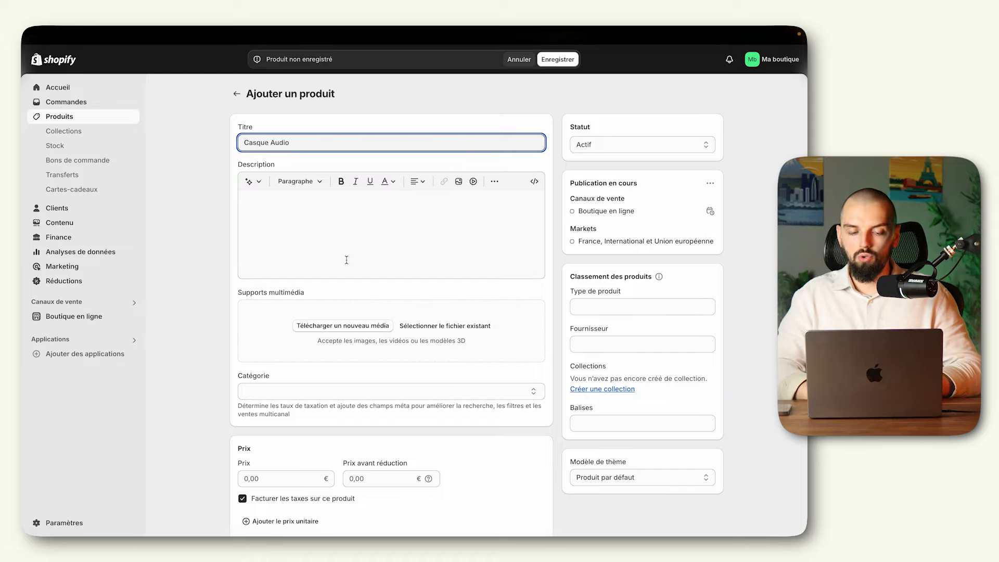
- Upload the three images from the Casques product folder and make the angled headphones photo the product's first image
scroll(347, 259, down, 2)
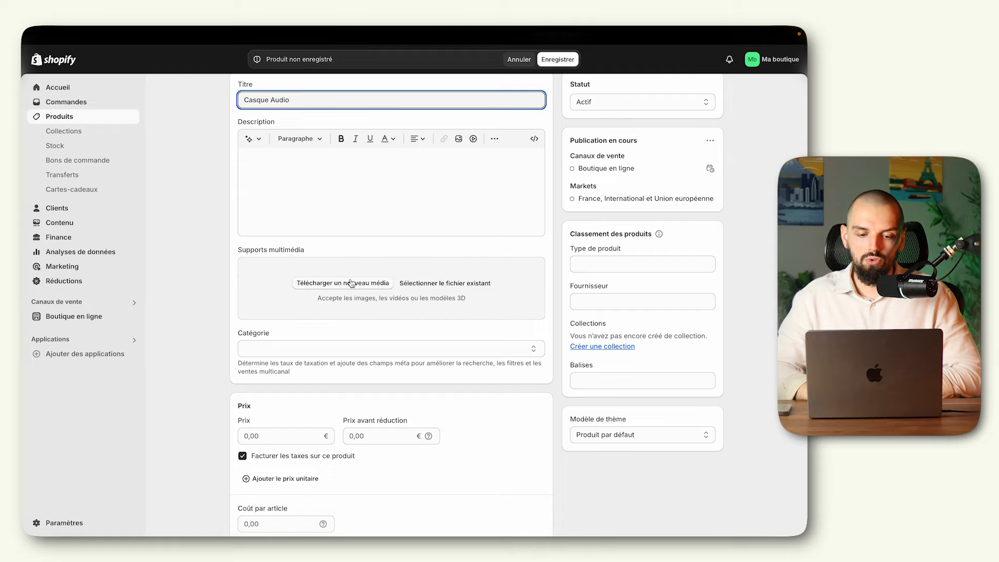
click(352, 283)
click(466, 109)
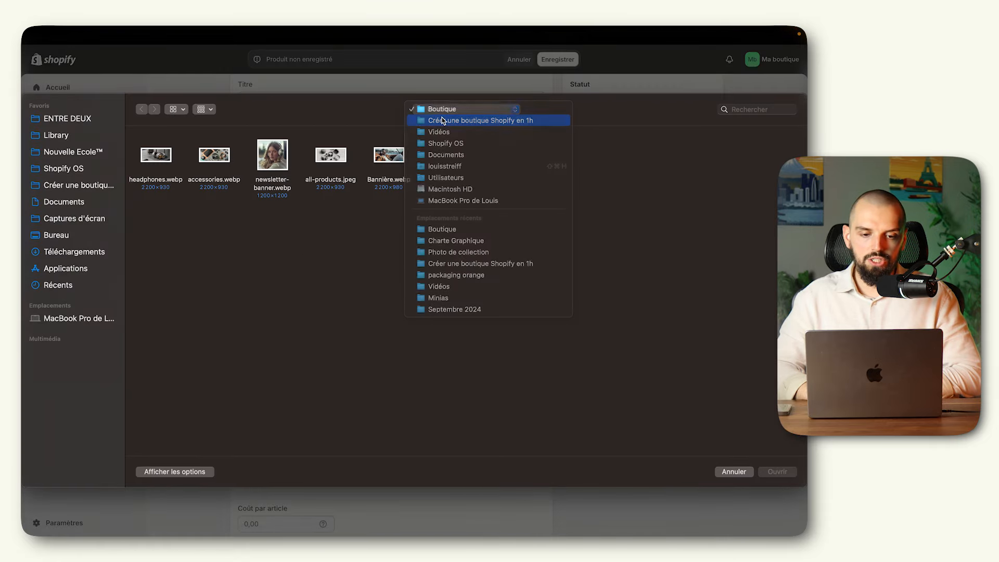
click(469, 120)
double_click(330, 163)
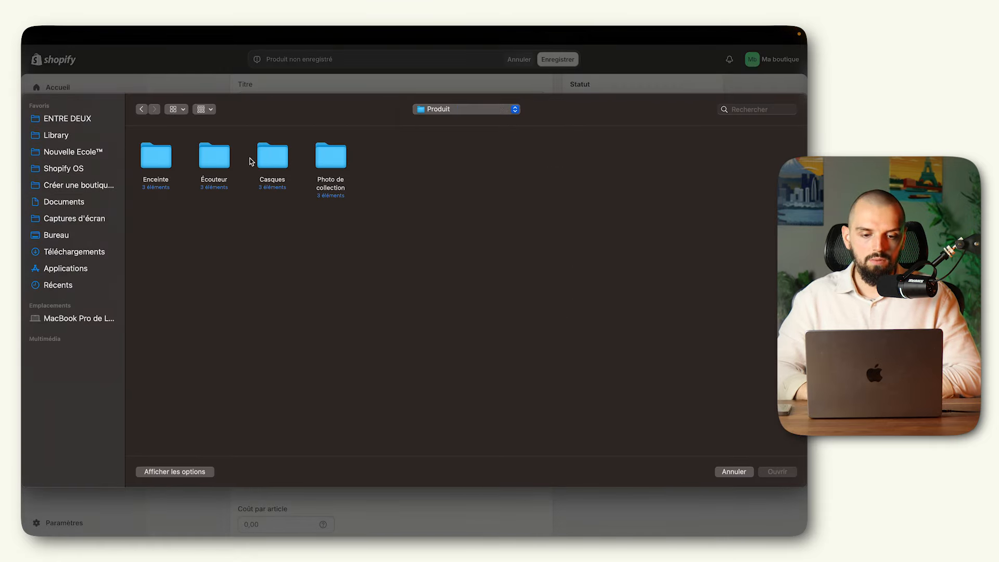
double_click(272, 157)
drag(330, 161, 156, 156)
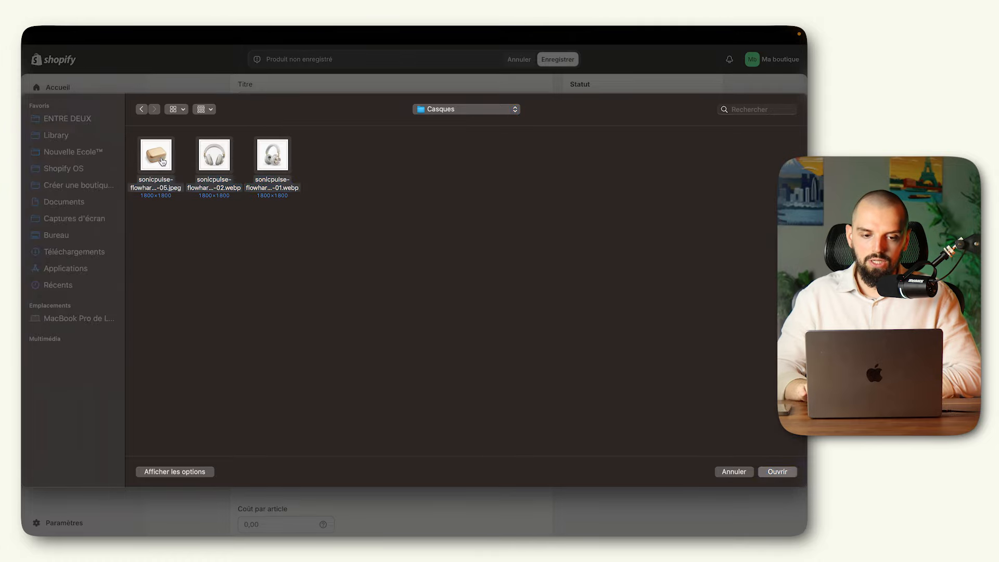
key(Return)
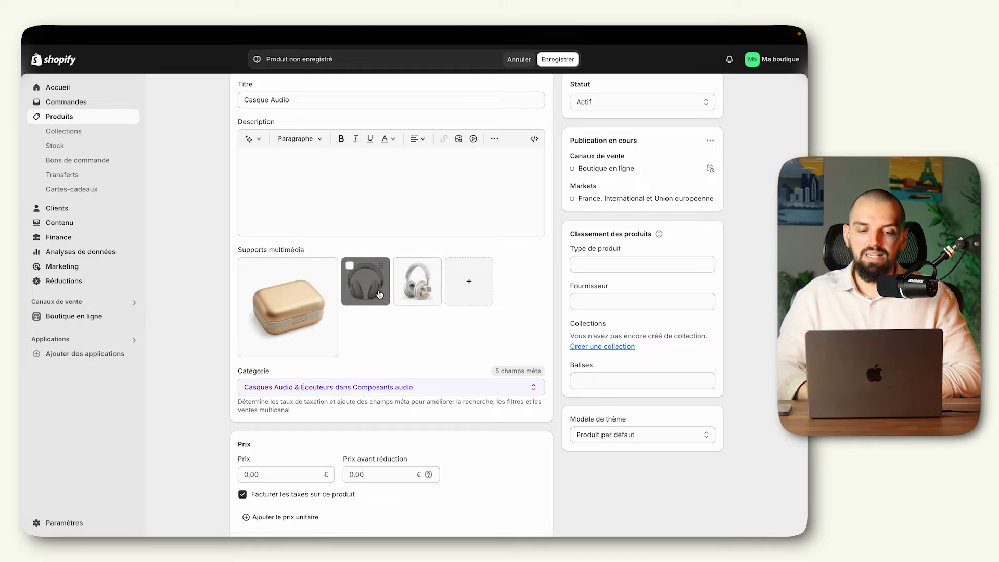
mouse_move(379, 294)
mouse_down()
mouse_move(366, 295)
mouse_move(416, 294)
mouse_move(365, 294)
mouse_up()
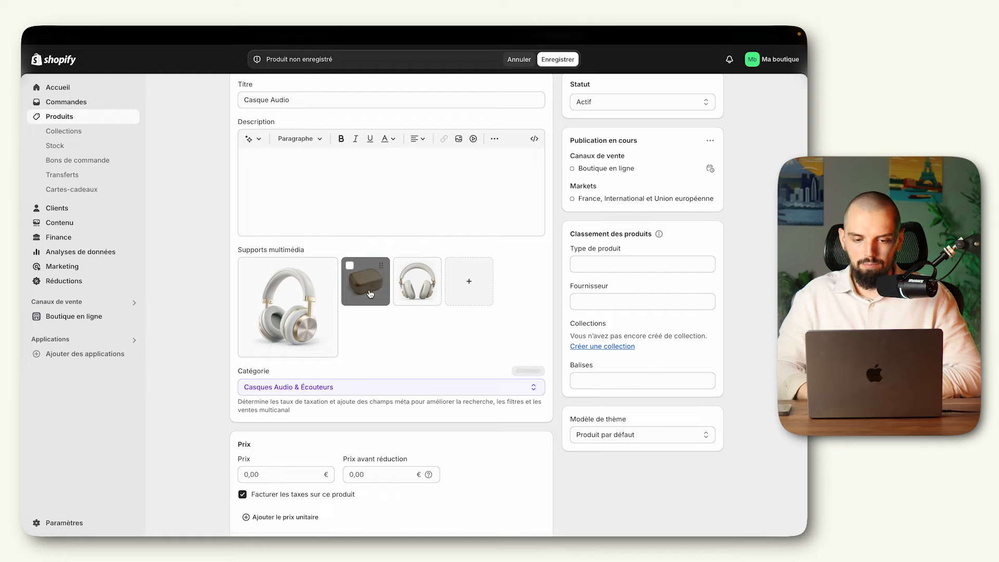
- Review the new product's form and set its price to 189 €
scroll(385, 359, down, 2)
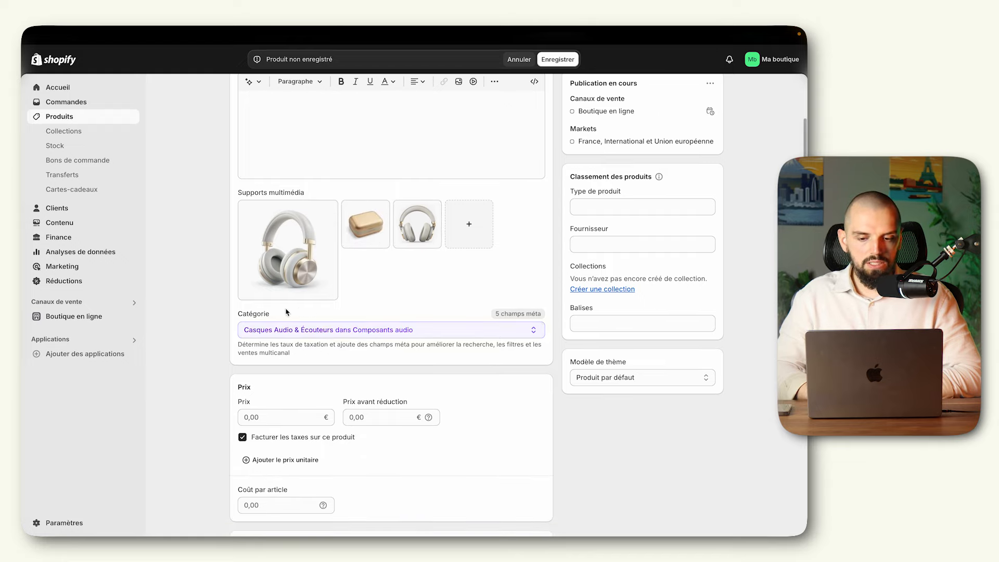
scroll(385, 333, down, 3)
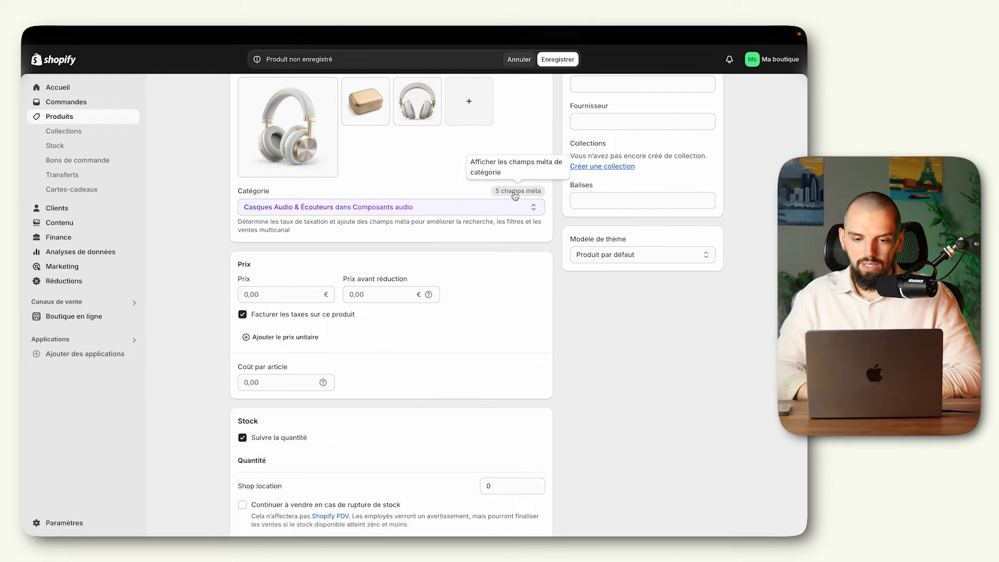
scroll(407, 276, down, 2)
scroll(406, 276, down, 3)
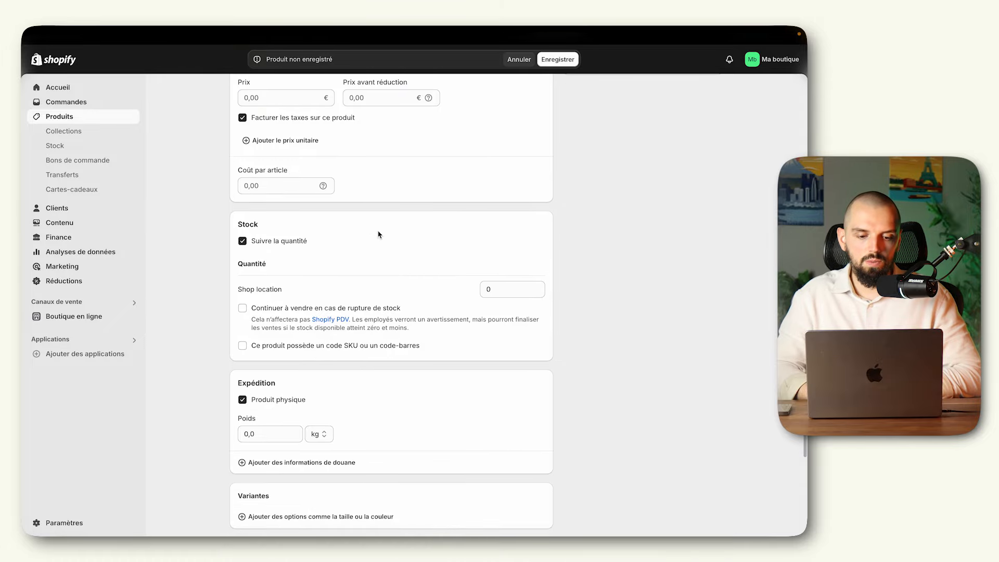
scroll(378, 234, down, 3)
scroll(378, 235, up, 10)
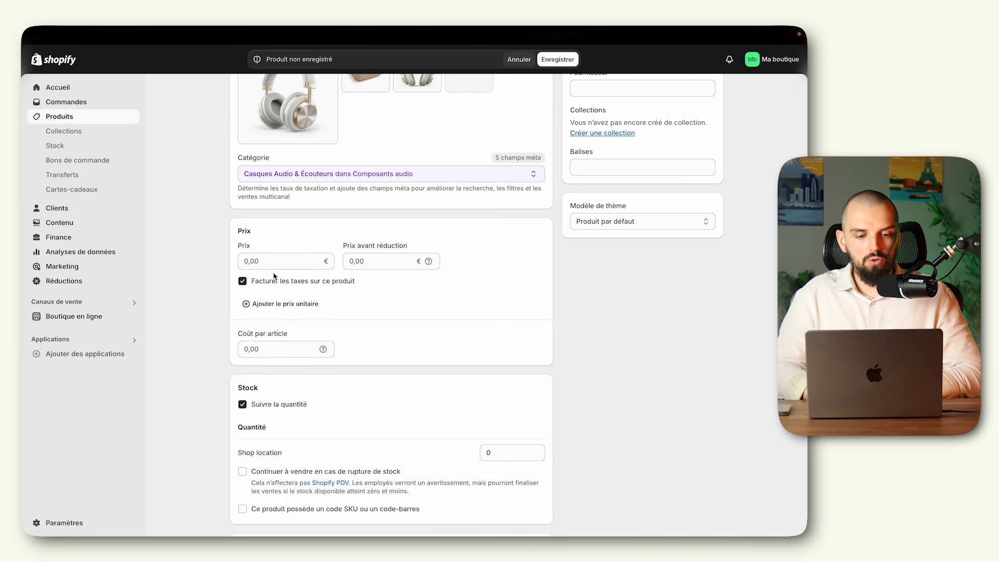
click(274, 261)
text(1)
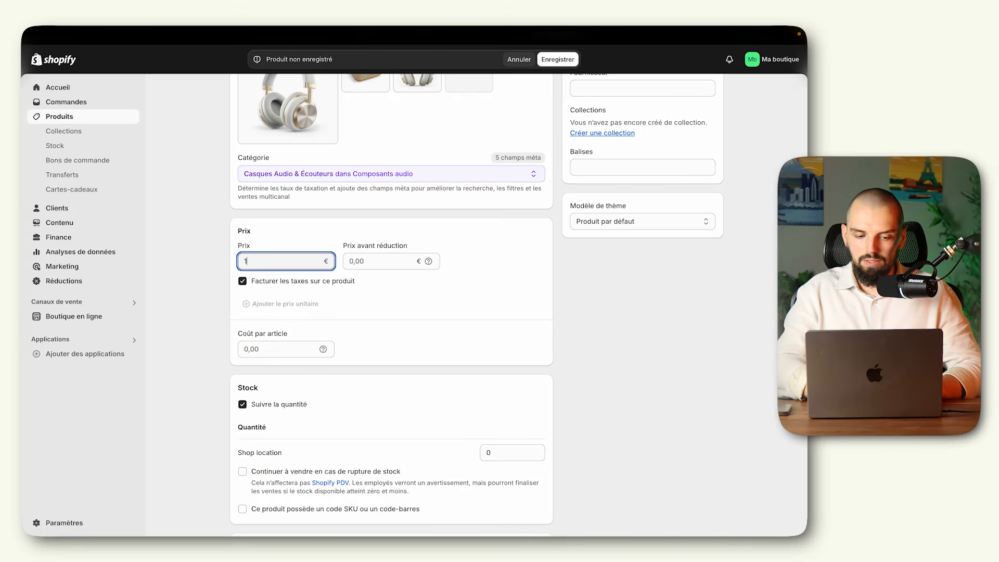
text(89)
click(407, 297)
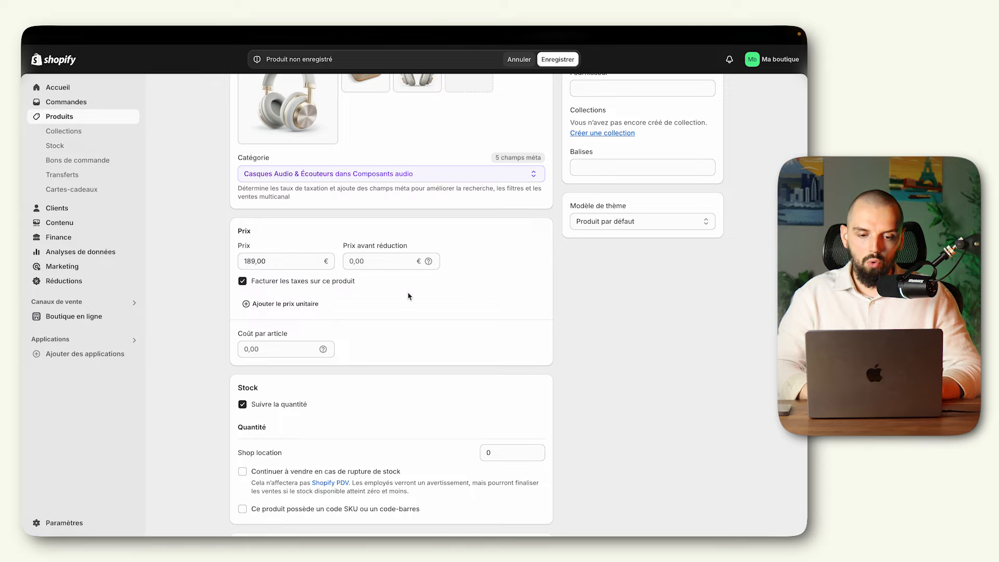
- Try a pre-discount price of 229 € for the product and clear the value again
click(379, 263)
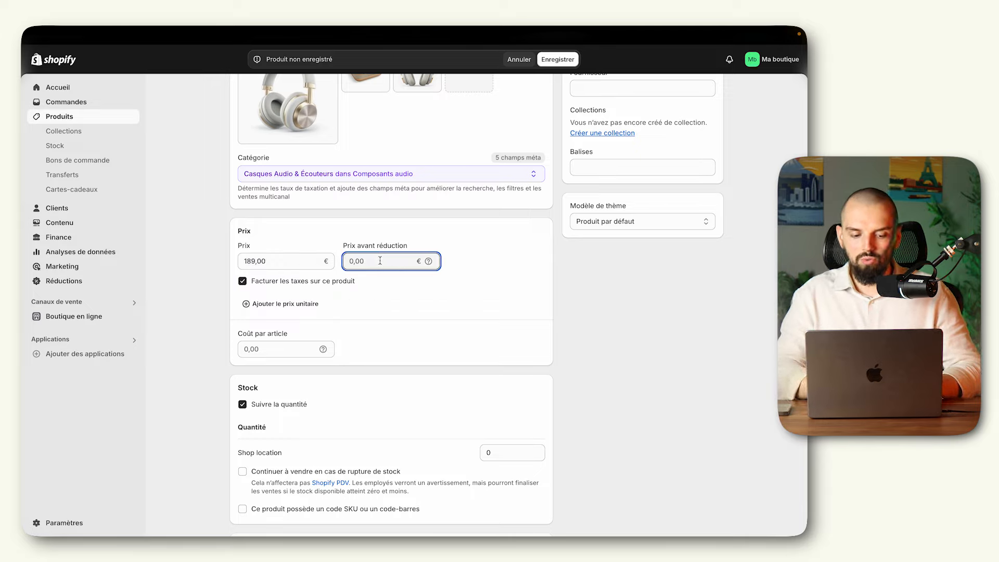
drag(412, 296, 358, 290)
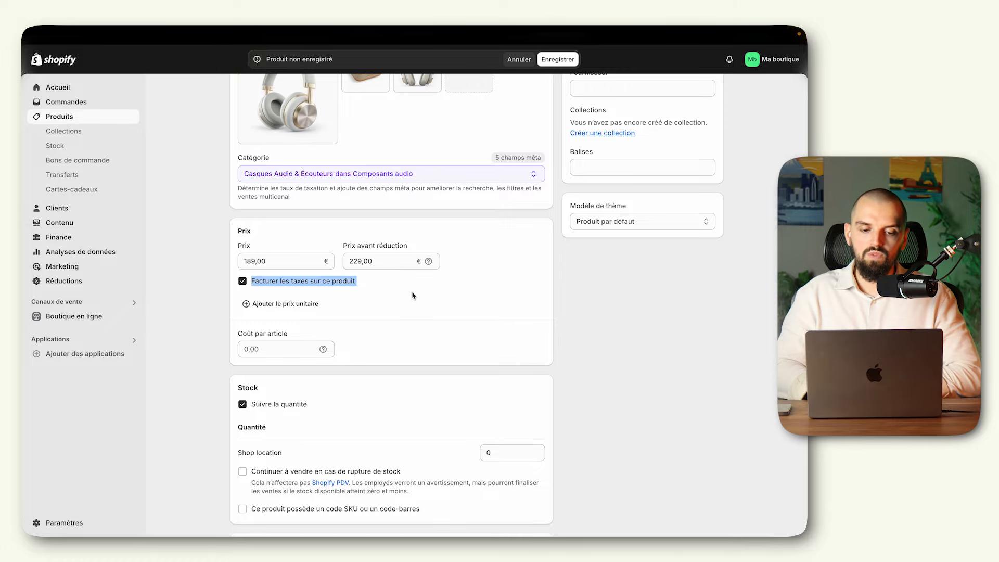
click(411, 292)
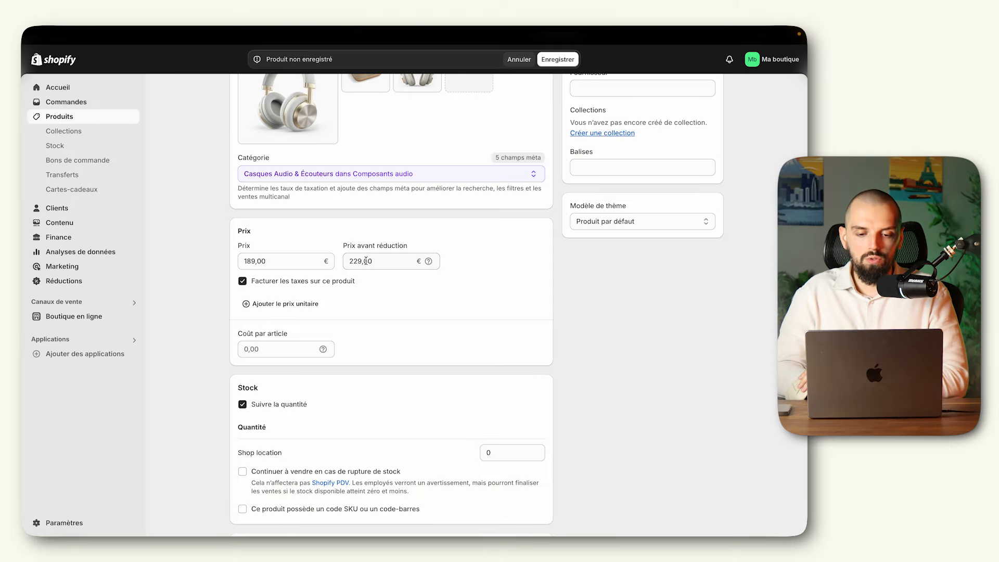
double_click(366, 261)
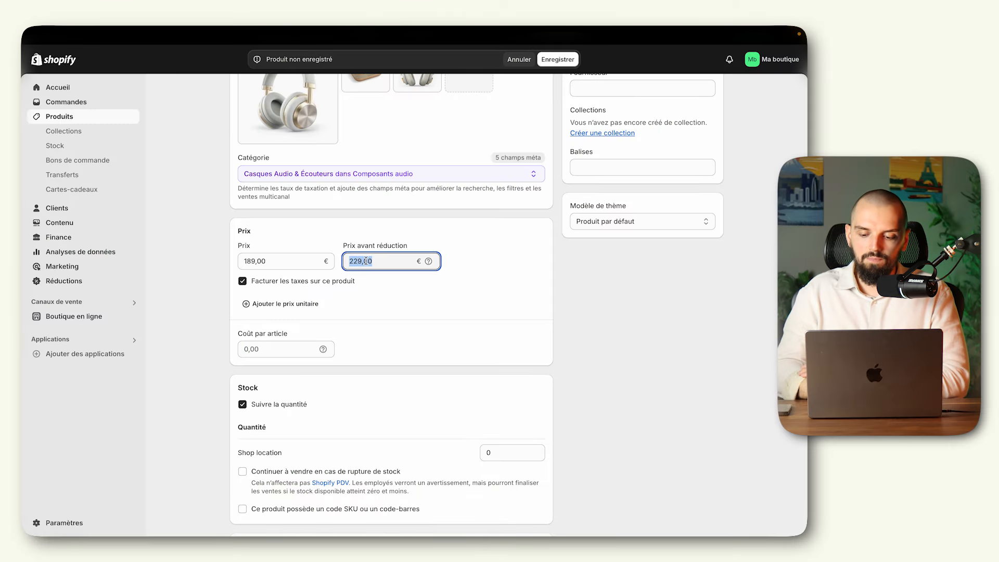
key(BackSpace)
click(410, 311)
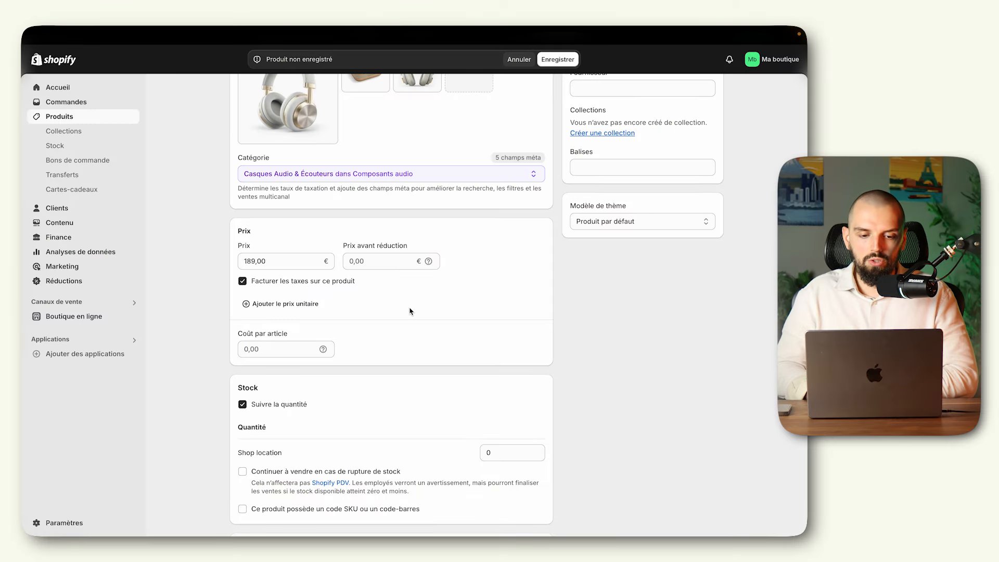
- Turn off charging taxes on the product and set its stock quantity at Shop location to 200
click(293, 282)
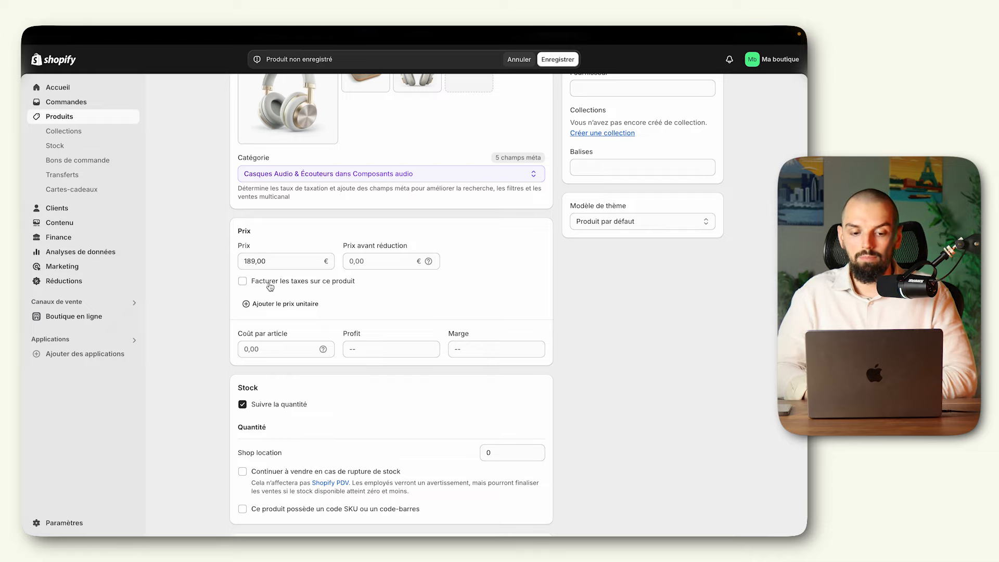
scroll(289, 318, down, 3)
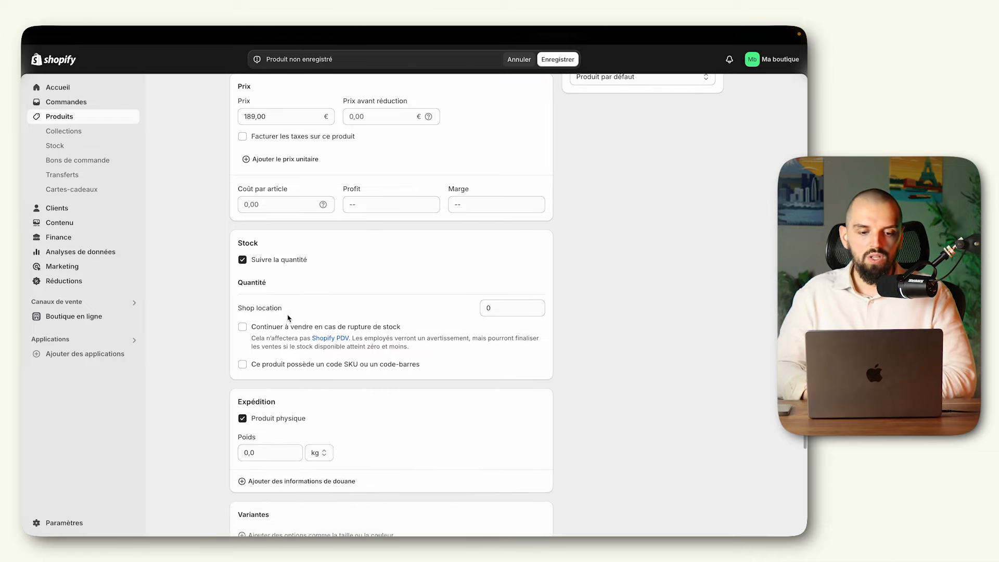
click(537, 307)
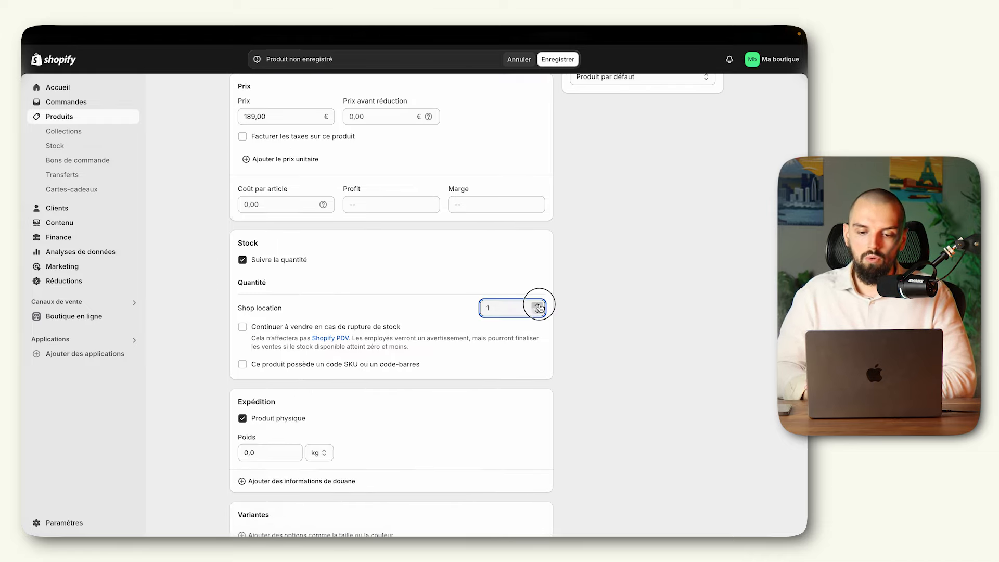
click(536, 305)
click(537, 305)
click(537, 305)
click(537, 305)
click(537, 305)
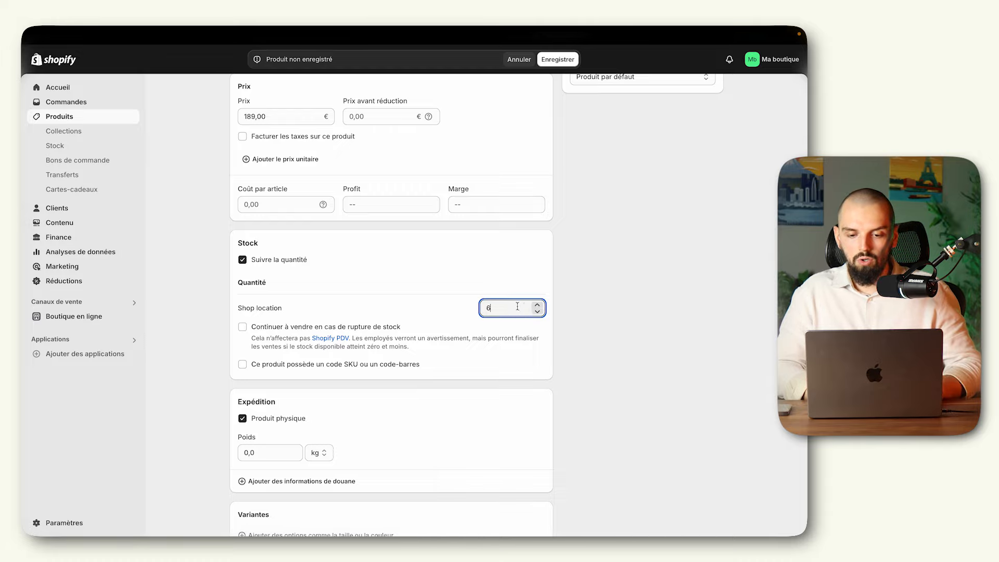
click(491, 290)
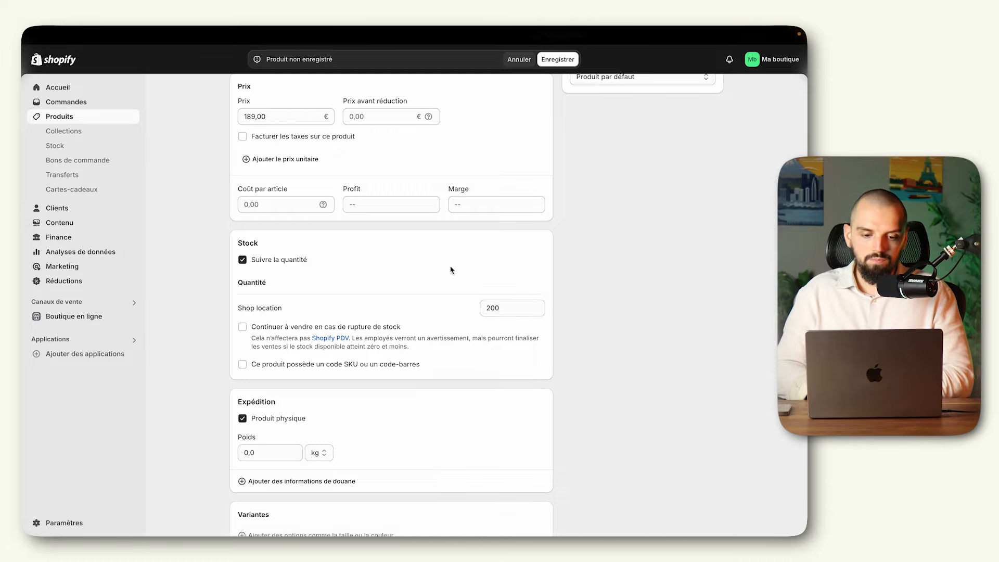
- Try allowing sales of the product to continue when out of stock and turn the option off again
scroll(366, 278, down, 3)
click(300, 198)
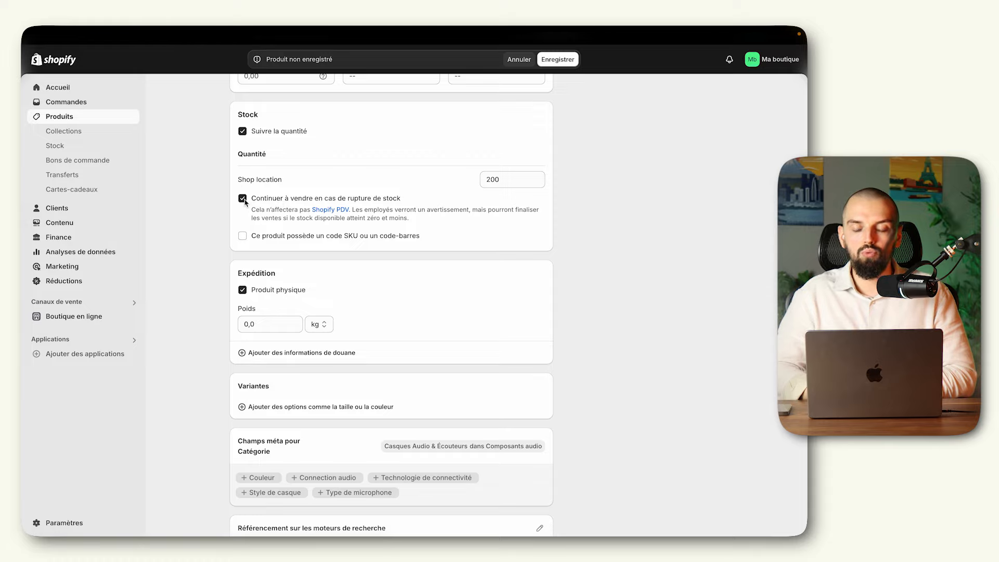
click(331, 201)
- Set the product's shipping weight to 500 g
scroll(223, 205, down, 3)
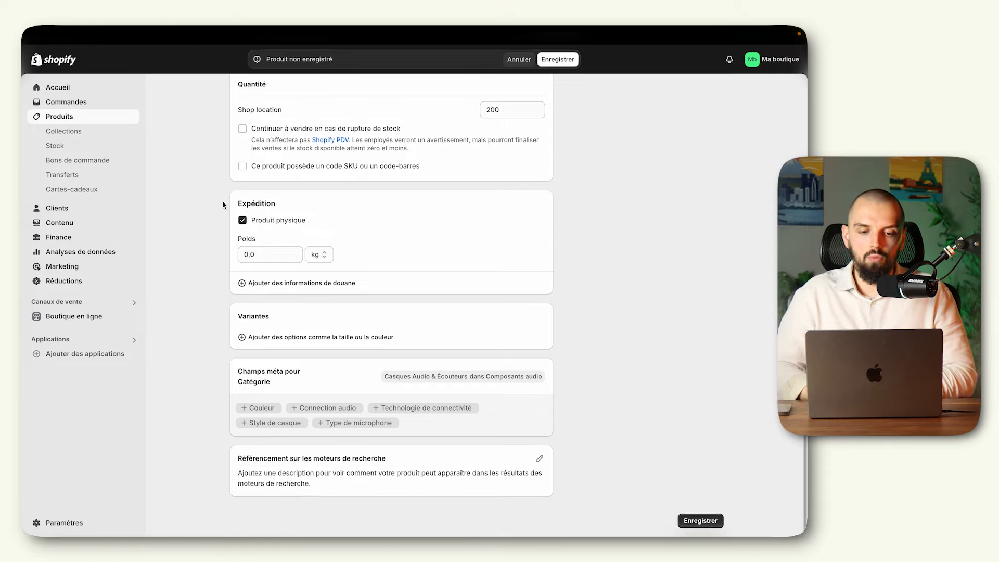
click(321, 254)
click(319, 267)
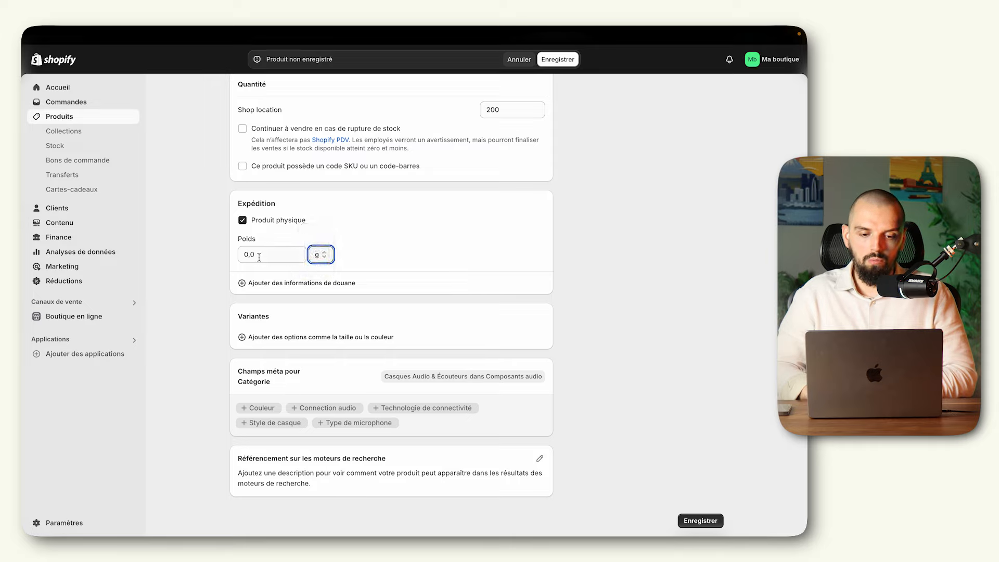
click(258, 255)
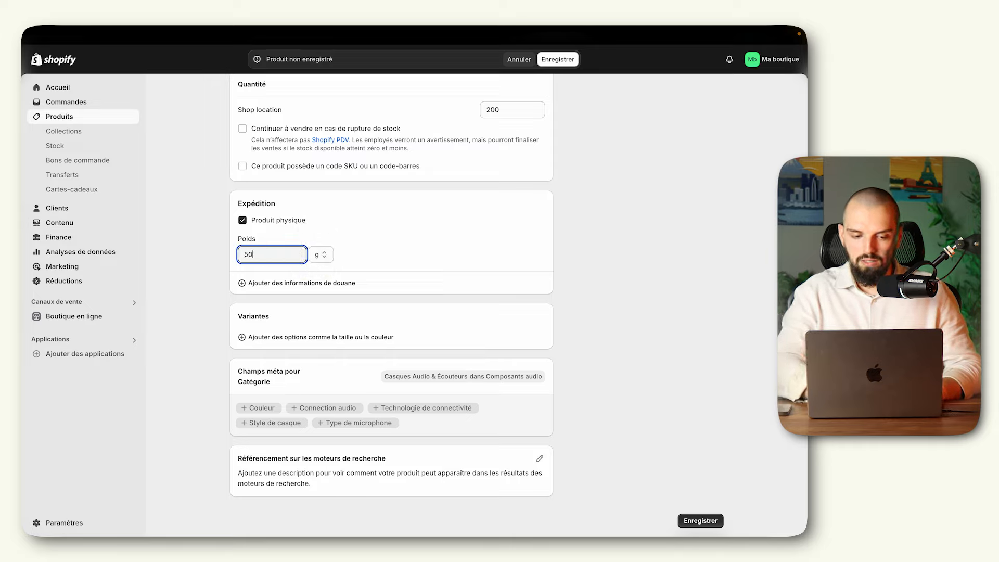
click(219, 250)
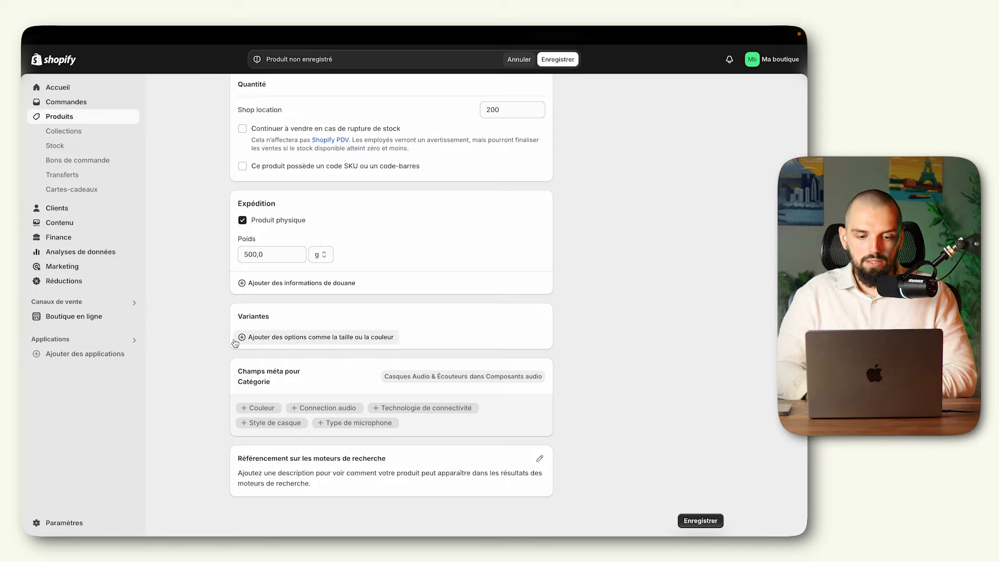
- Add the Couleur category metafield to the product with the entries Marron, Or and Orange
click(307, 338)
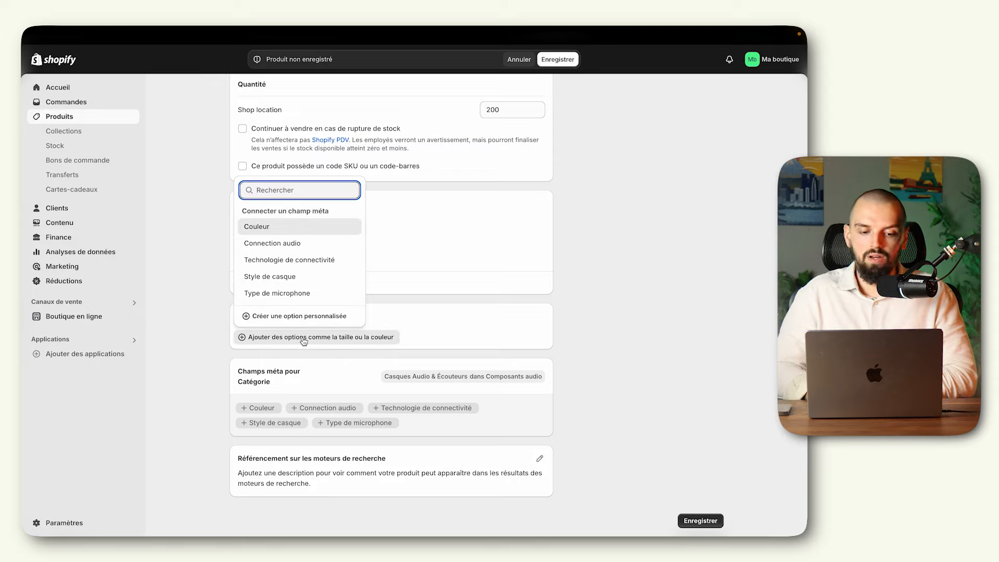
click(256, 408)
click(255, 409)
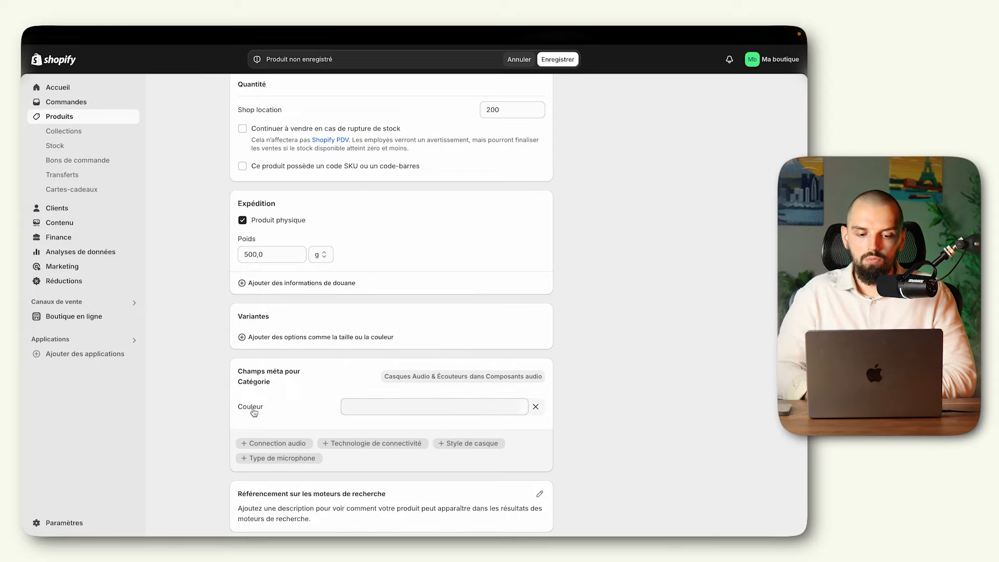
click(370, 412)
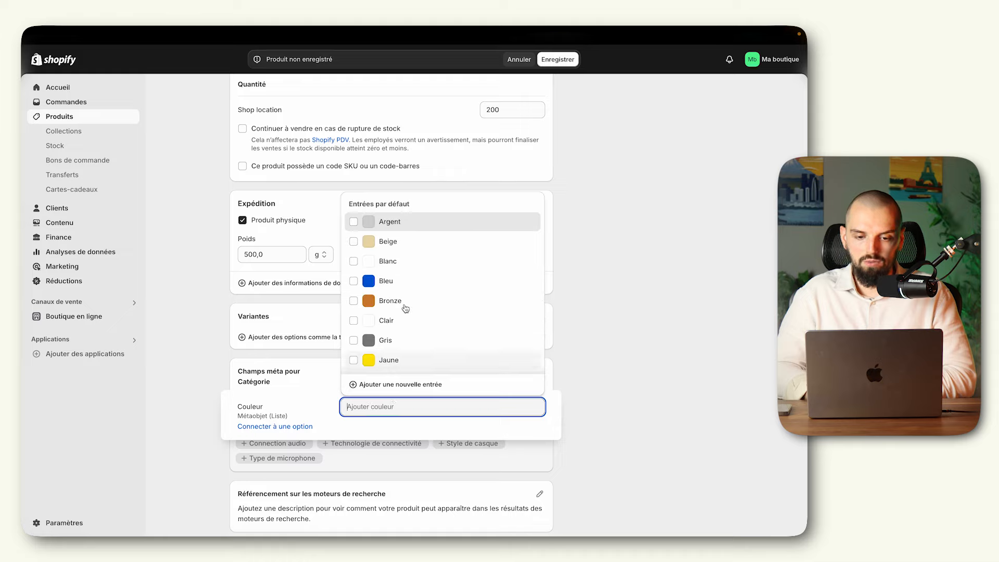
scroll(397, 318, down, 3)
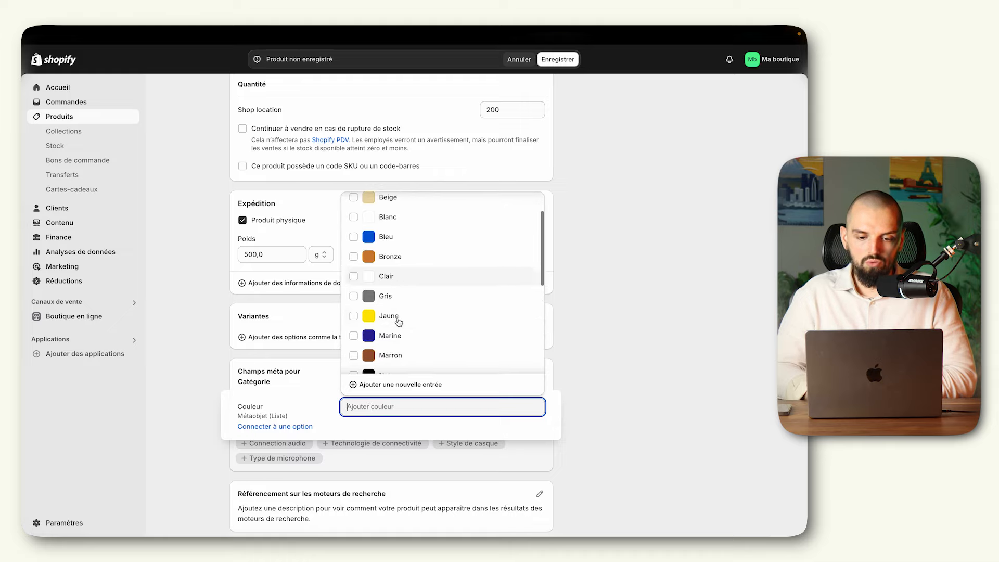
scroll(400, 314, down, 2)
click(405, 299)
scroll(396, 292, down, 3)
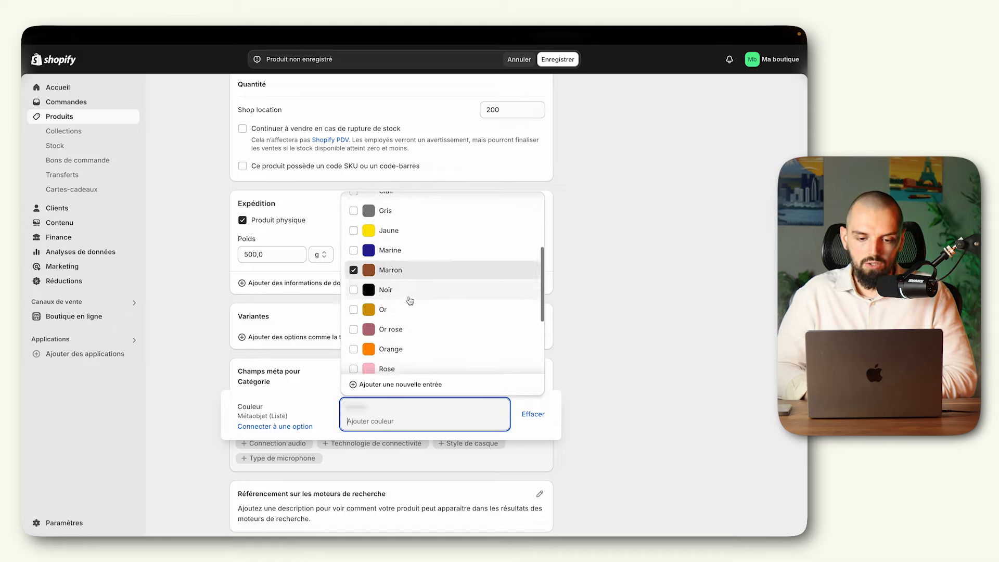
click(392, 279)
click(400, 320)
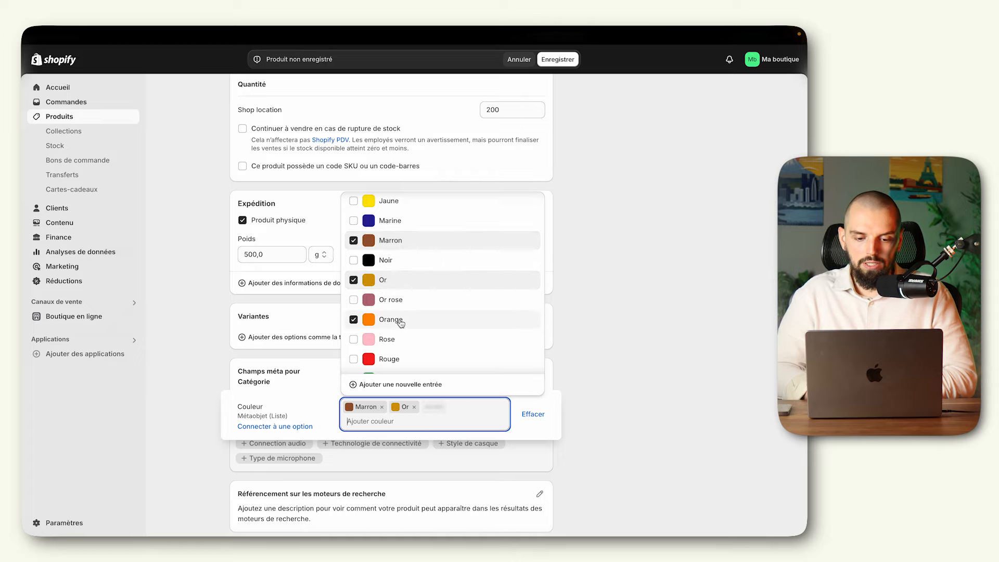
click(321, 407)
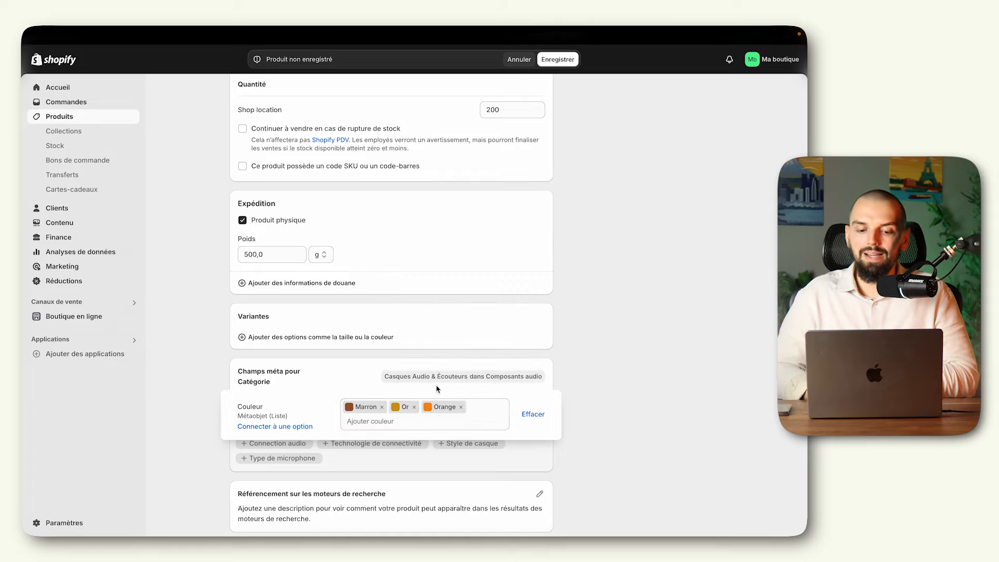
click(338, 380)
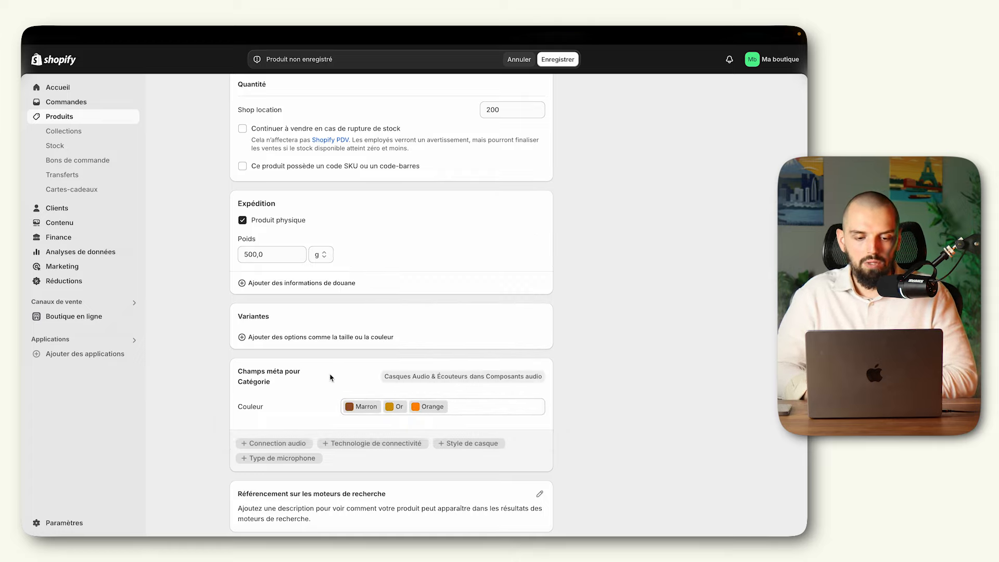
- Create product variants from the Couleur metafield's entries
scroll(313, 324, down, 1)
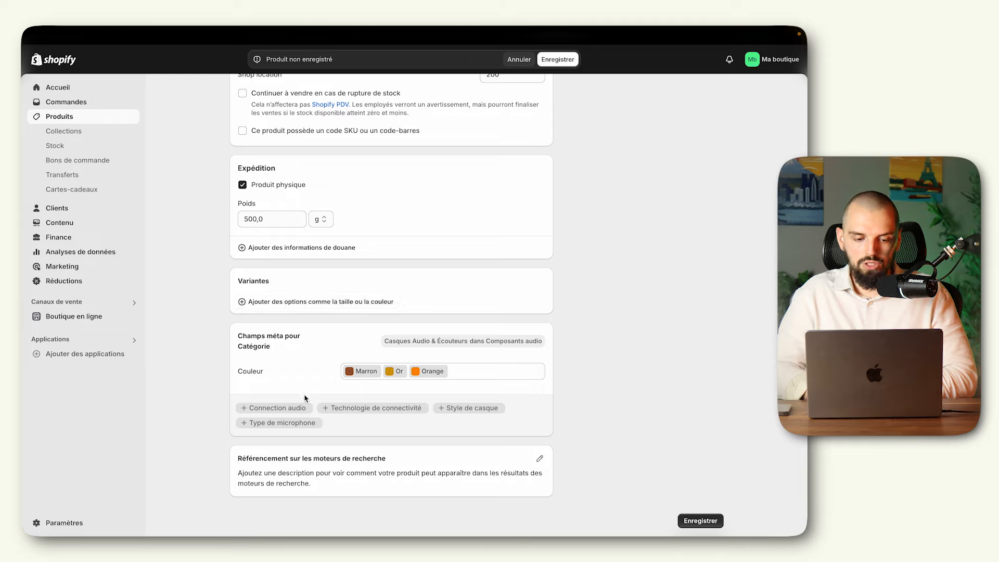
click(310, 303)
click(274, 366)
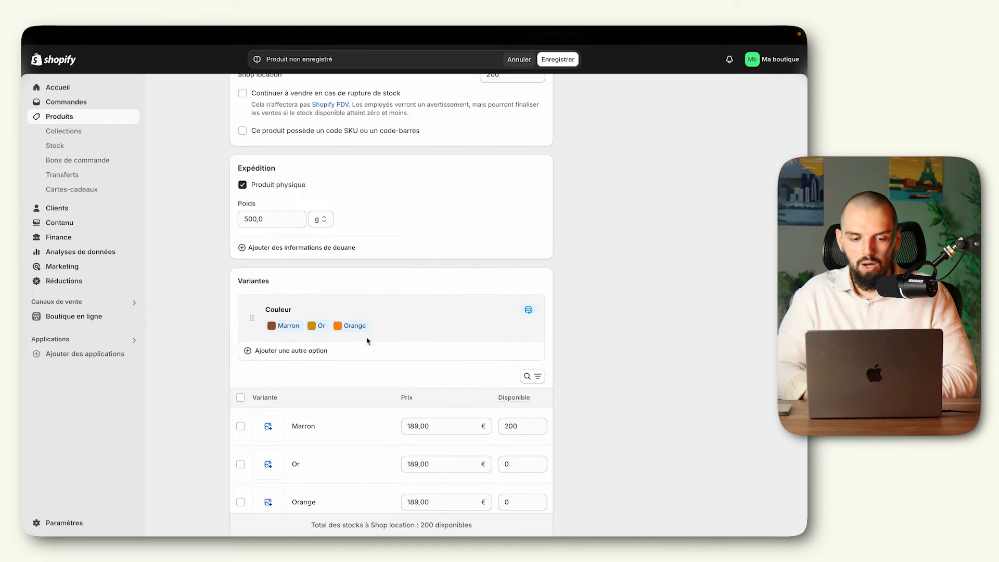
- Look at the images available for the Marron variant and leave the selection without choosing one
scroll(437, 359, down, 5)
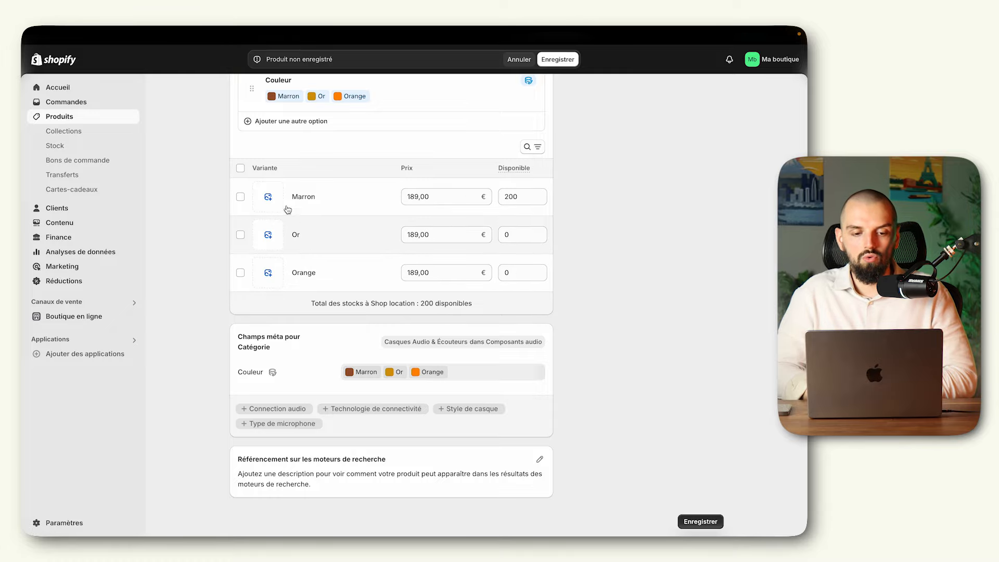
click(269, 198)
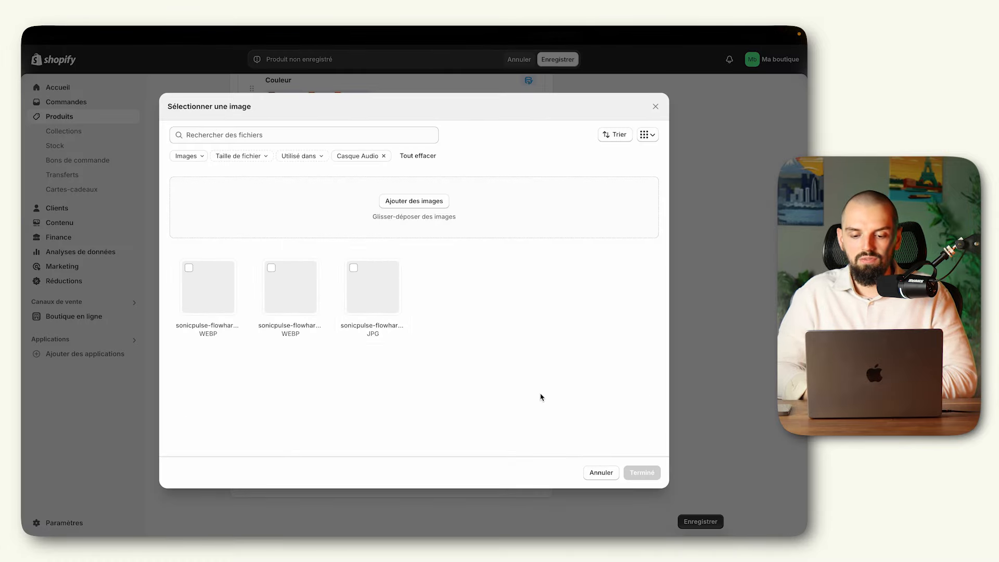
click(591, 472)
click(271, 202)
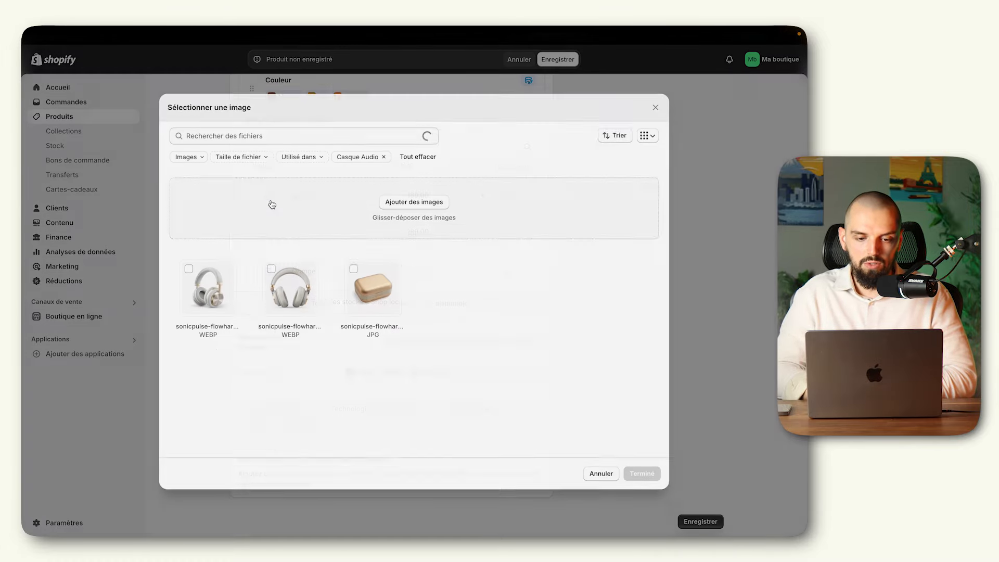
click(596, 477)
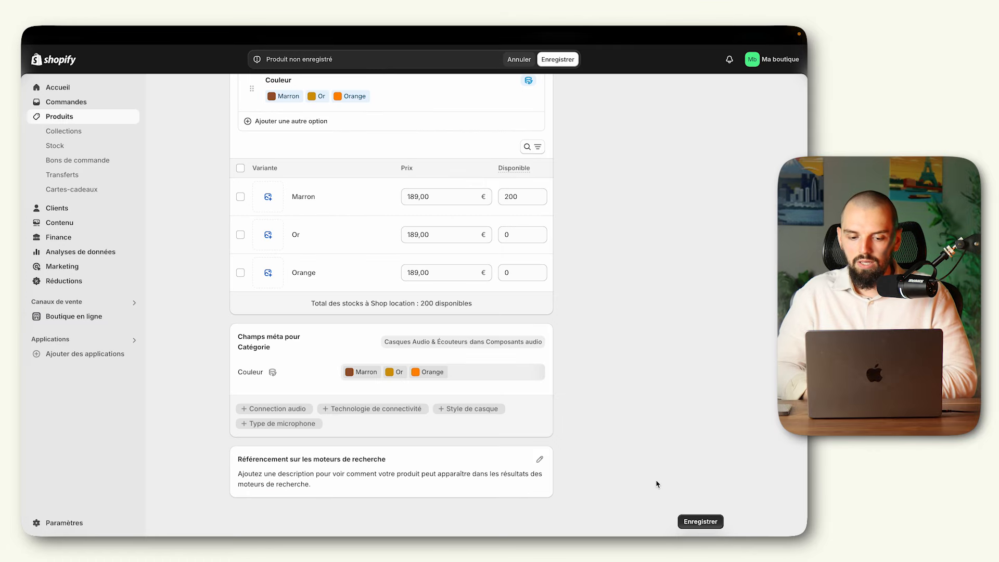
- Save the product and preview its page in the online store, down to the additional photos
click(696, 521)
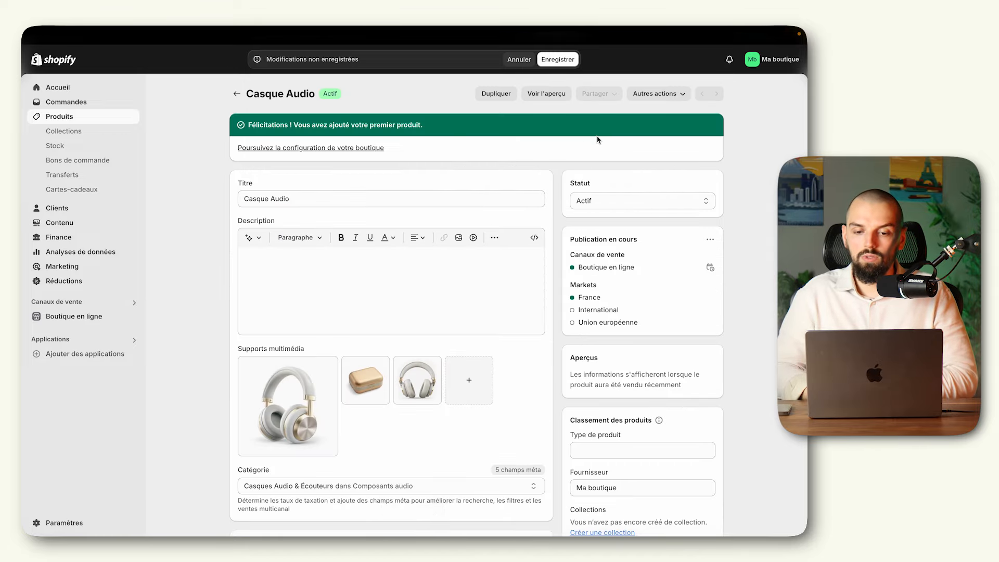
click(547, 94)
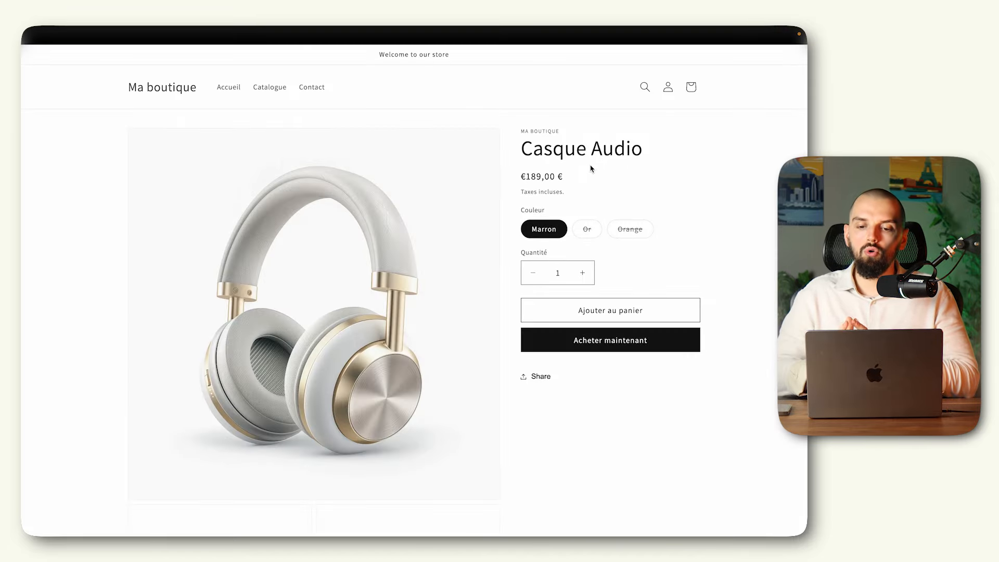
scroll(591, 168, down, 7)
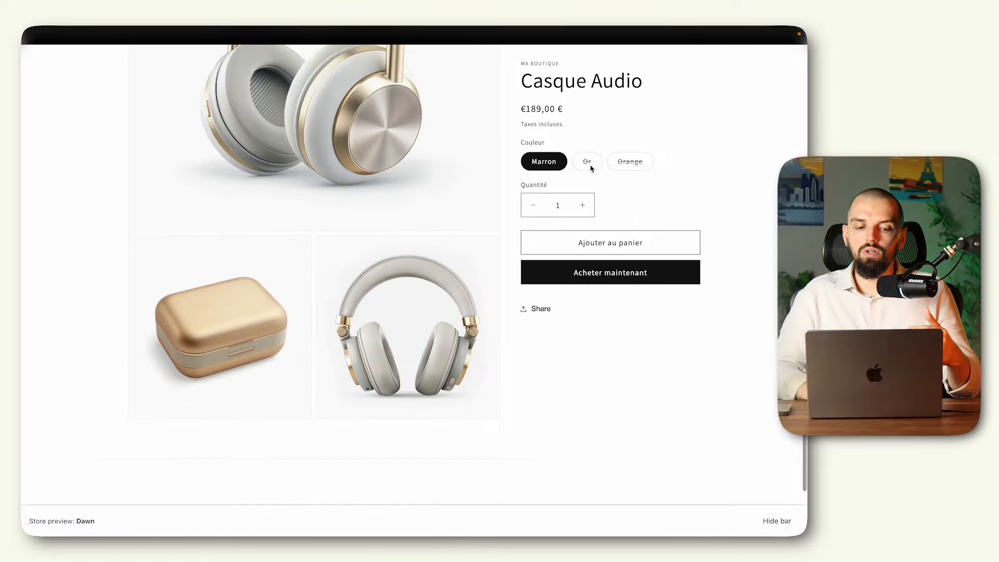
scroll(592, 168, up, 7)
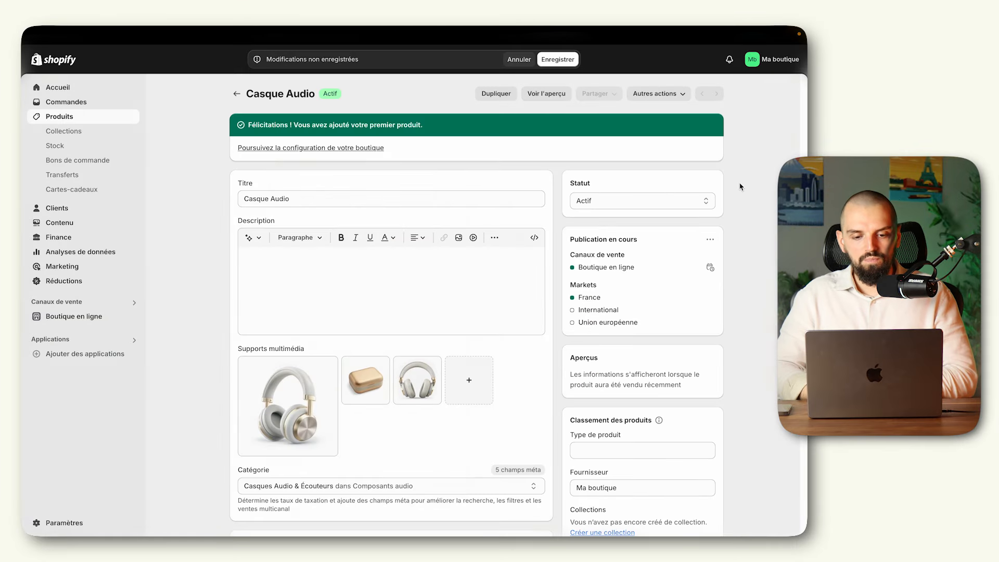
- Generate and keep an AI description for a "casque audio performant et moderne" with "réduction du bruit active", "super confort pour la tête" and "basses intéressantes"
click(319, 278)
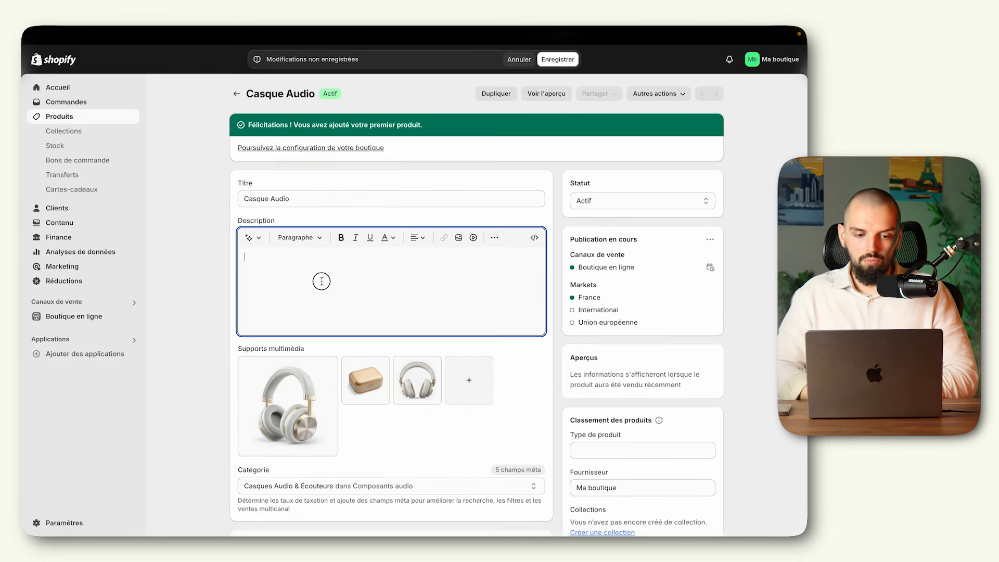
click(260, 241)
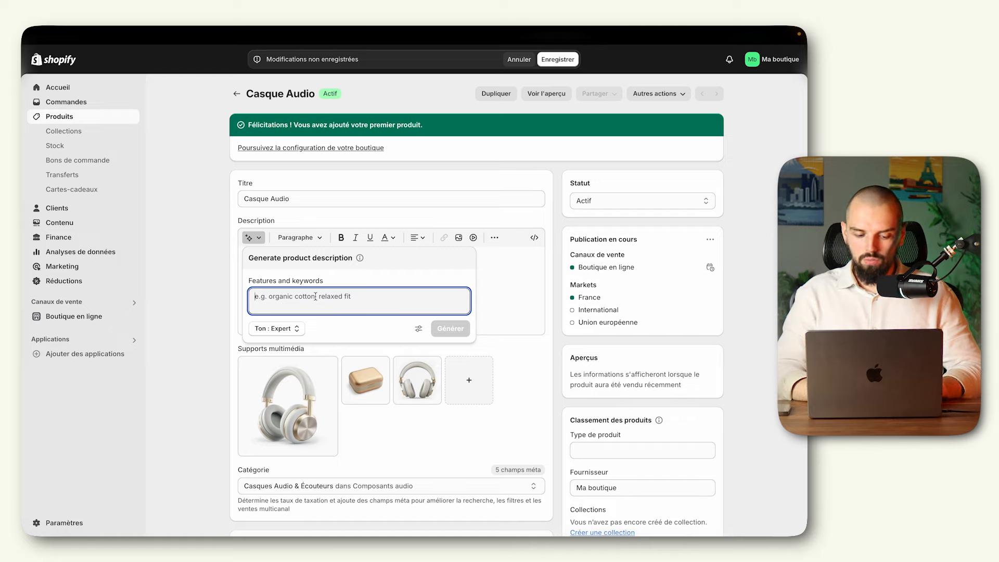
text(ré)
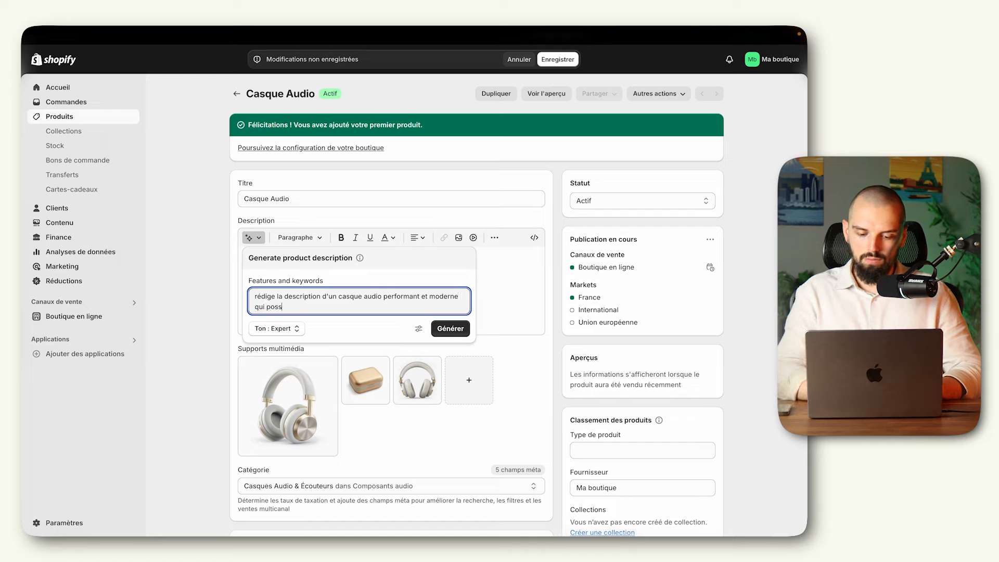
text(ède une technologie de réduction du bruit active)
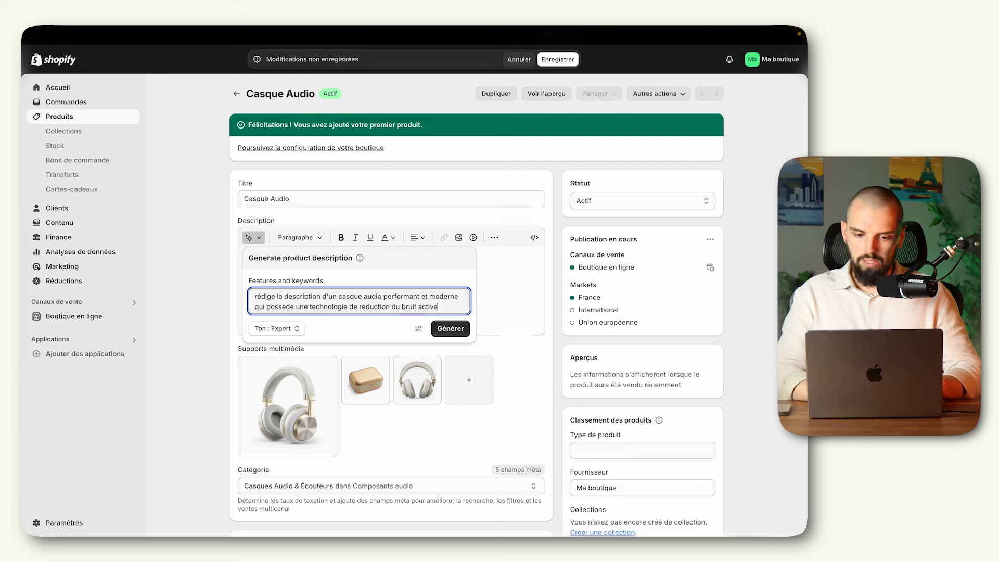
text(super confort pour la tête)
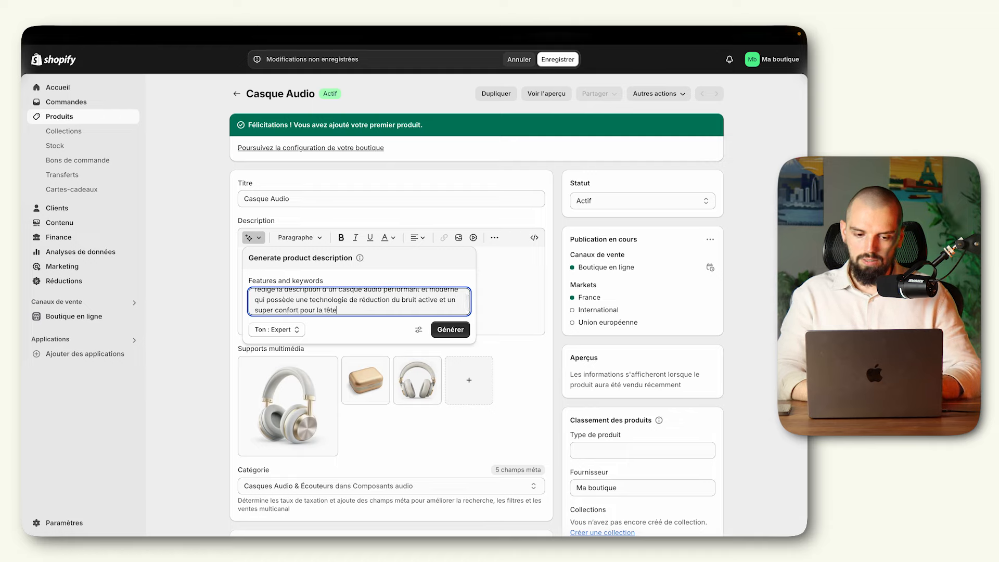
text( e)
text(t des basses intéressantes)
click(435, 326)
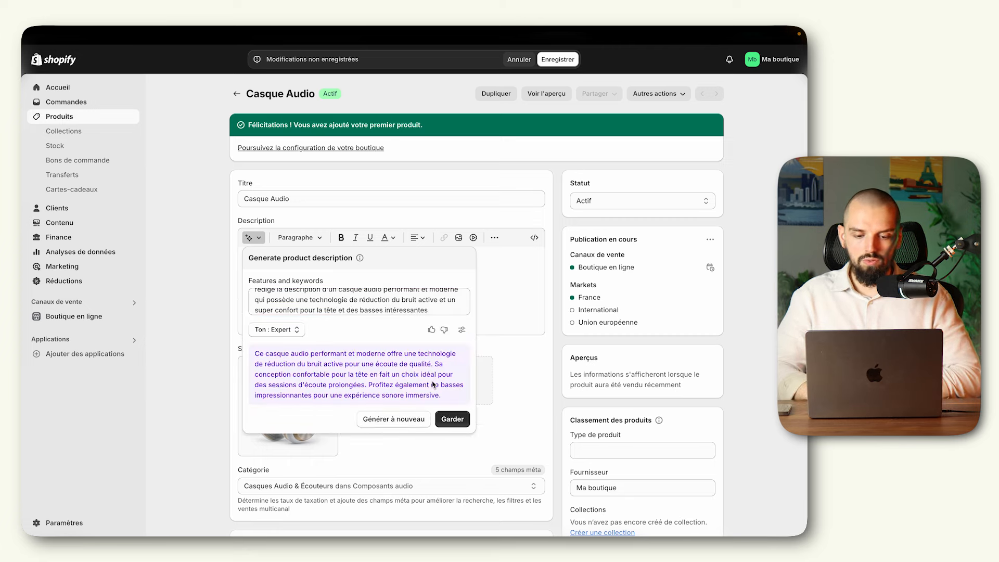
click(452, 419)
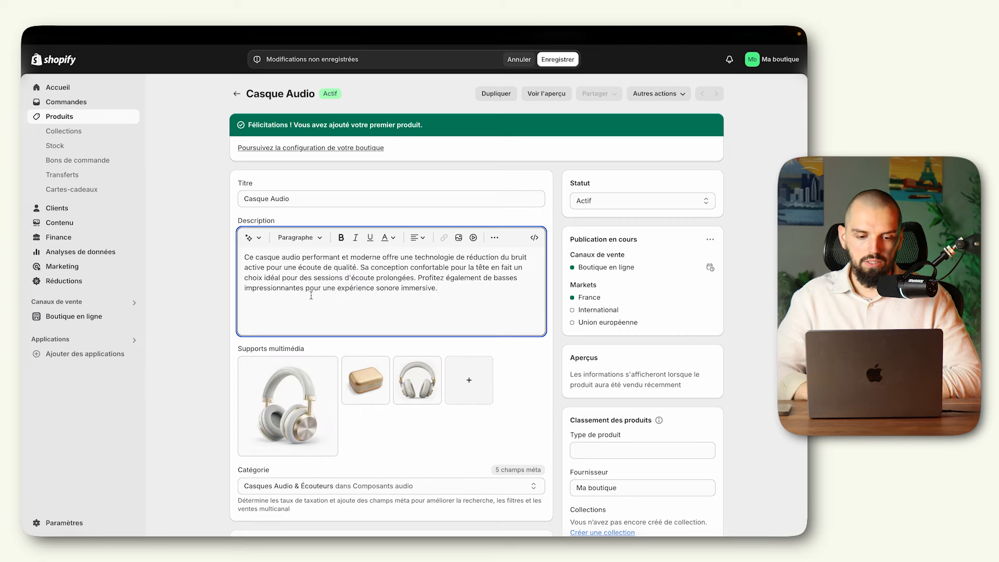
- Split the product description into three paragraphs, one per sentence
click(361, 267)
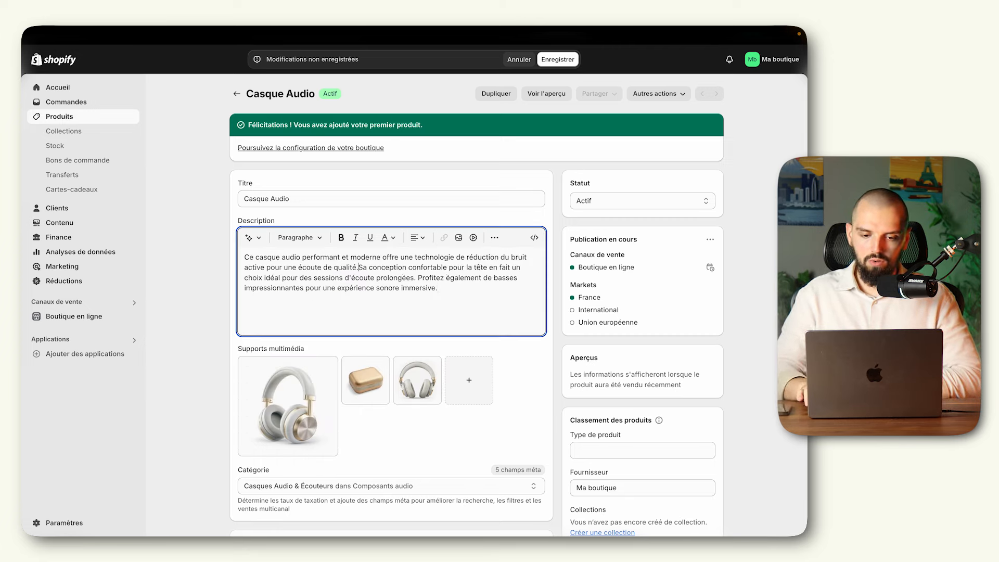
key(Return)
click(285, 296)
key(Return)
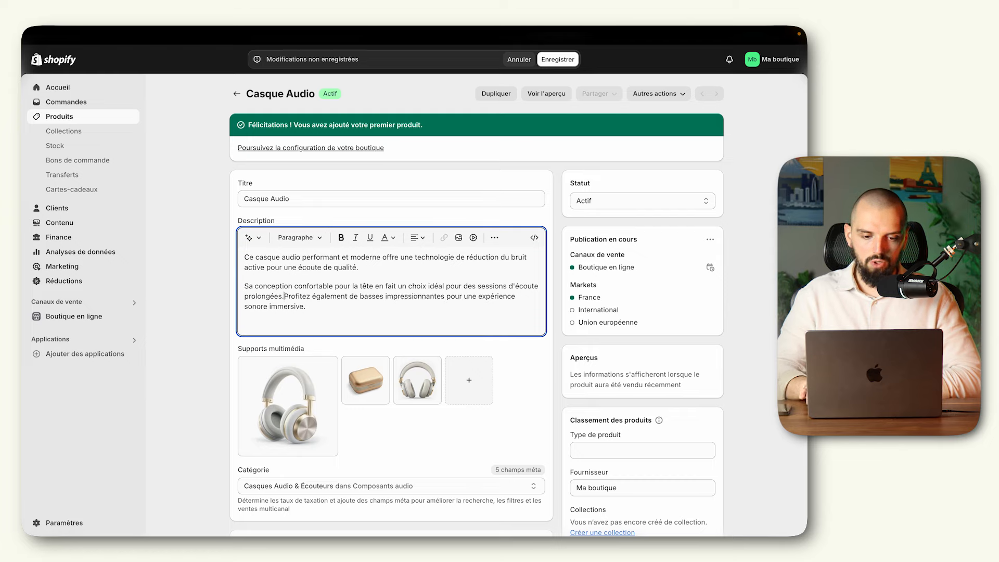
- Format the three description paragraphs as a bulleted list
click(252, 254)
drag(253, 255, 295, 332)
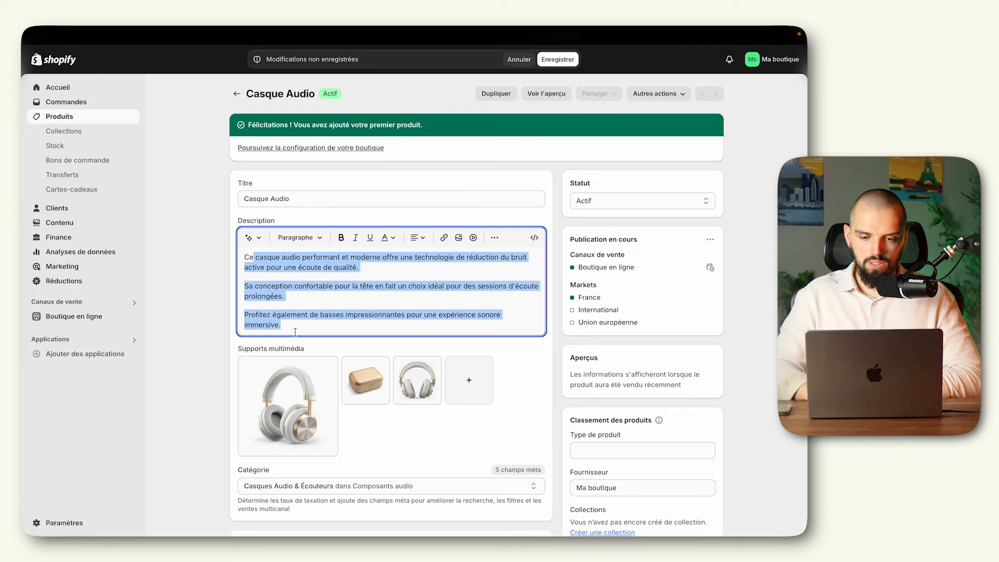
click(494, 237)
click(484, 261)
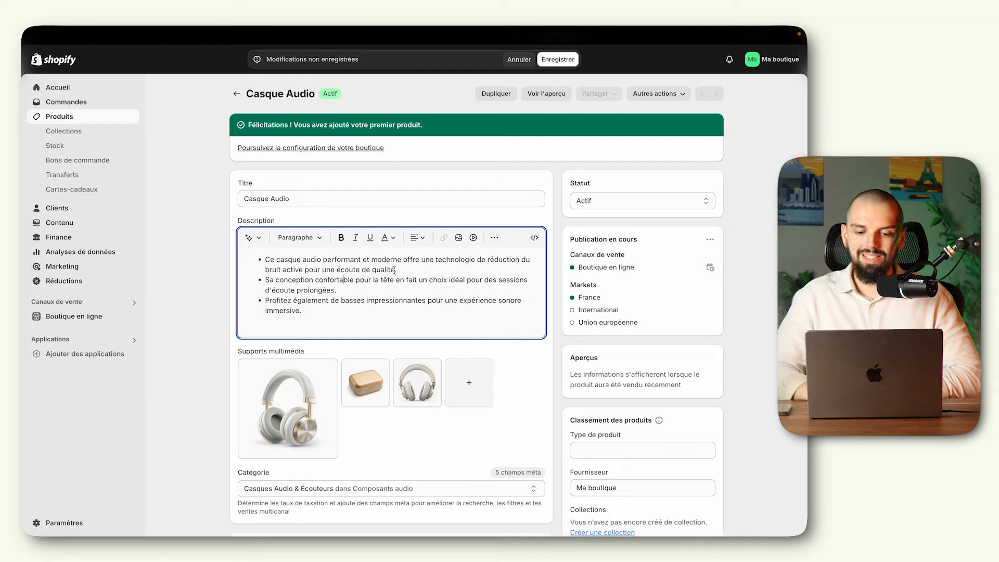
click(277, 323)
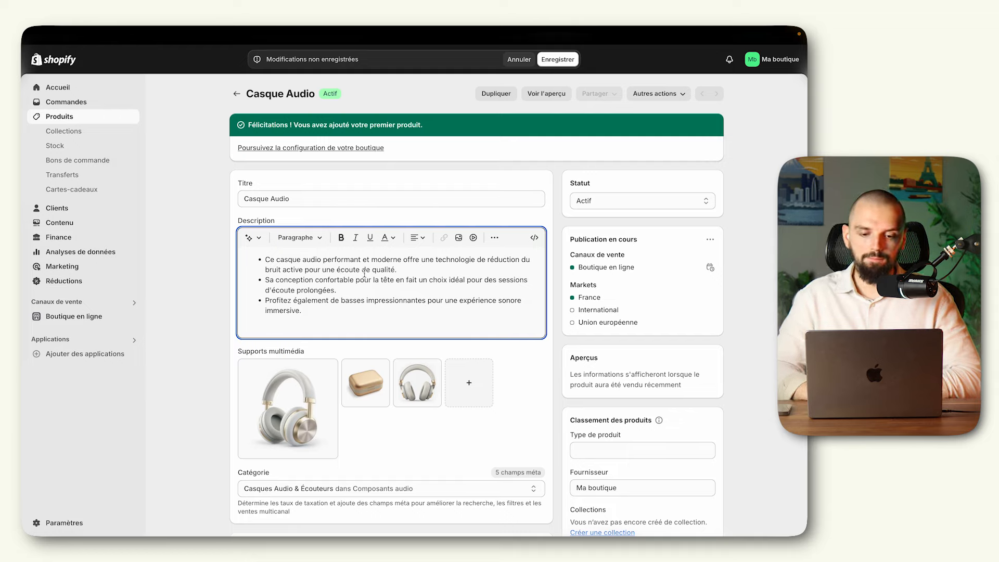
- Check the remaining sections of the Casque Audio product and save it with its bulleted description
scroll(412, 275, down, 4)
scroll(411, 275, up, 4)
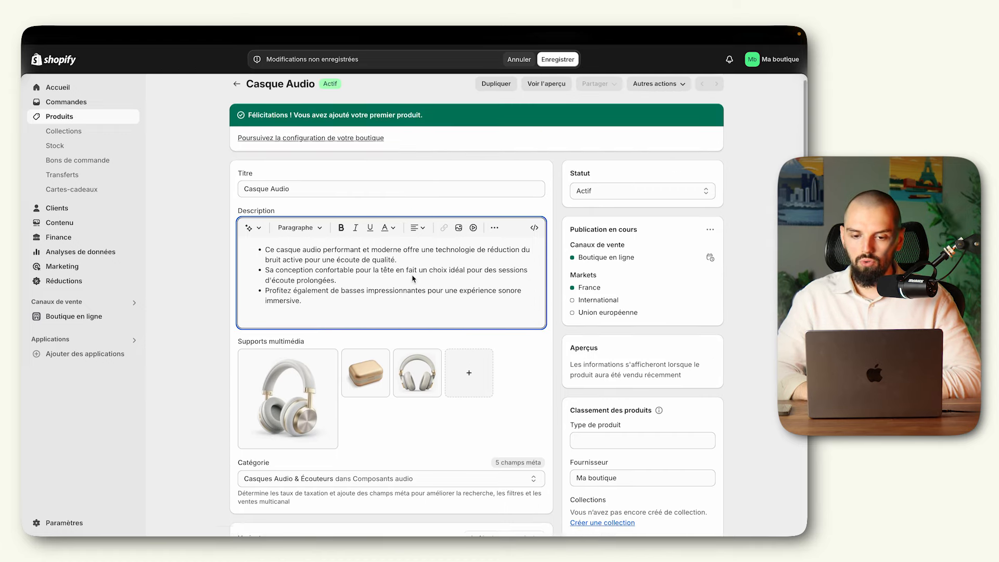
scroll(412, 274, down, 5)
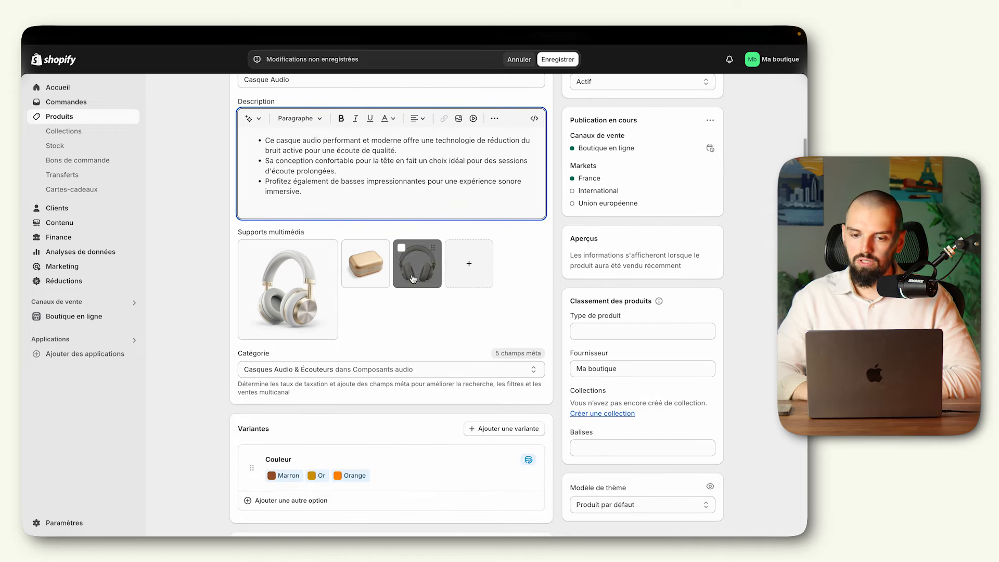
scroll(412, 279, down, 4)
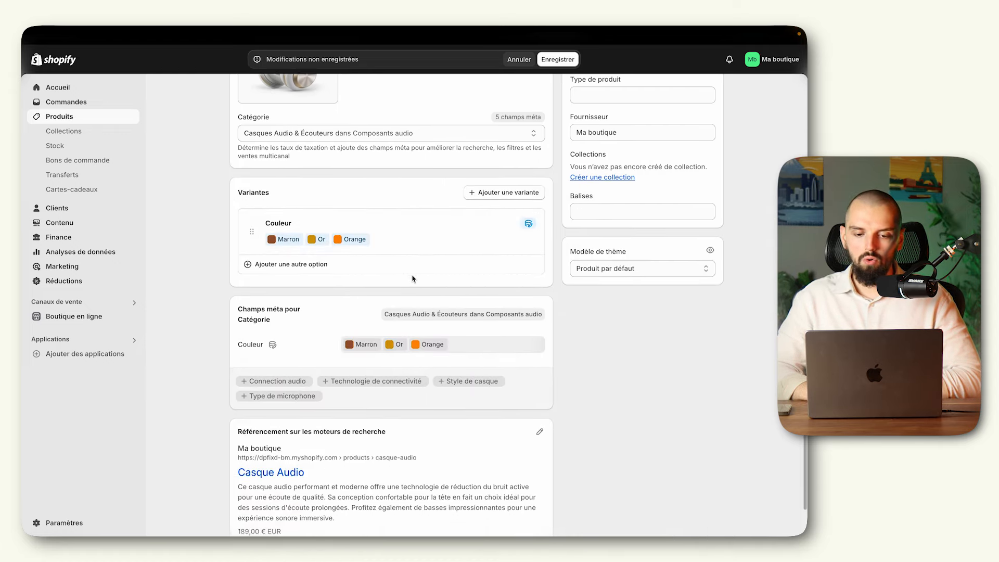
click(700, 522)
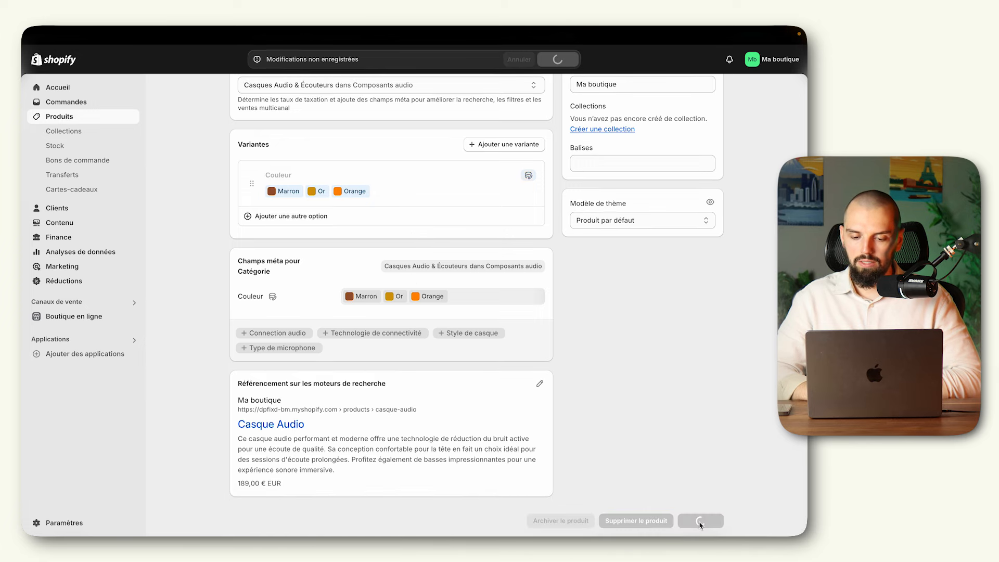
- Duplicate the Casque Audio product as "Enceinte Audio" with active status, keeping its media, stock quantities and translations
scroll(588, 344, up, 7)
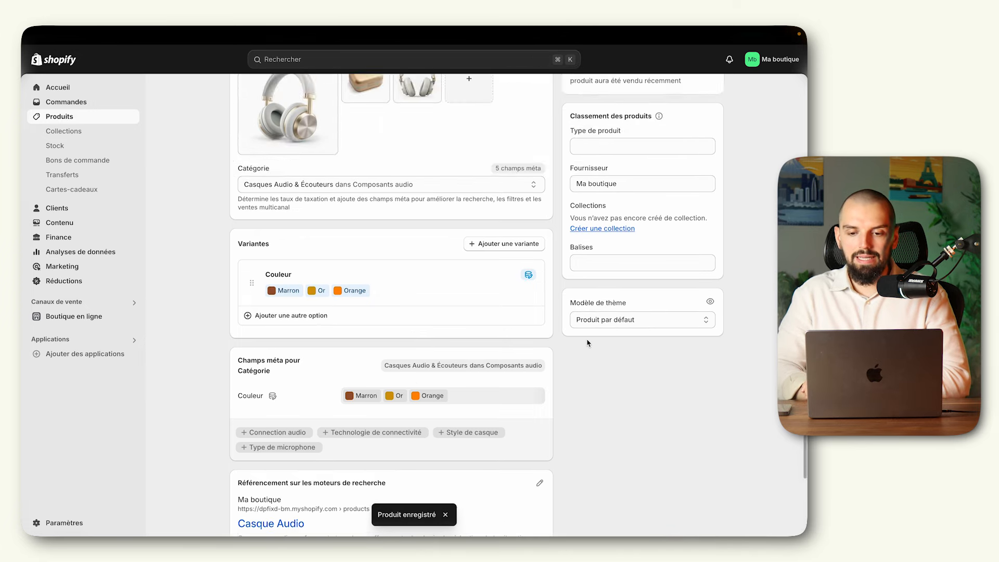
click(654, 96)
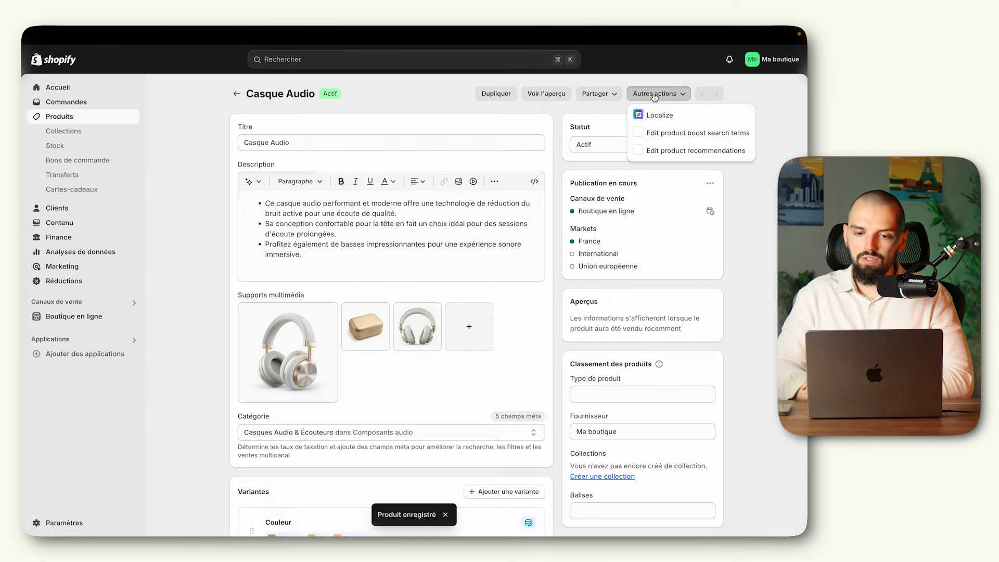
click(496, 95)
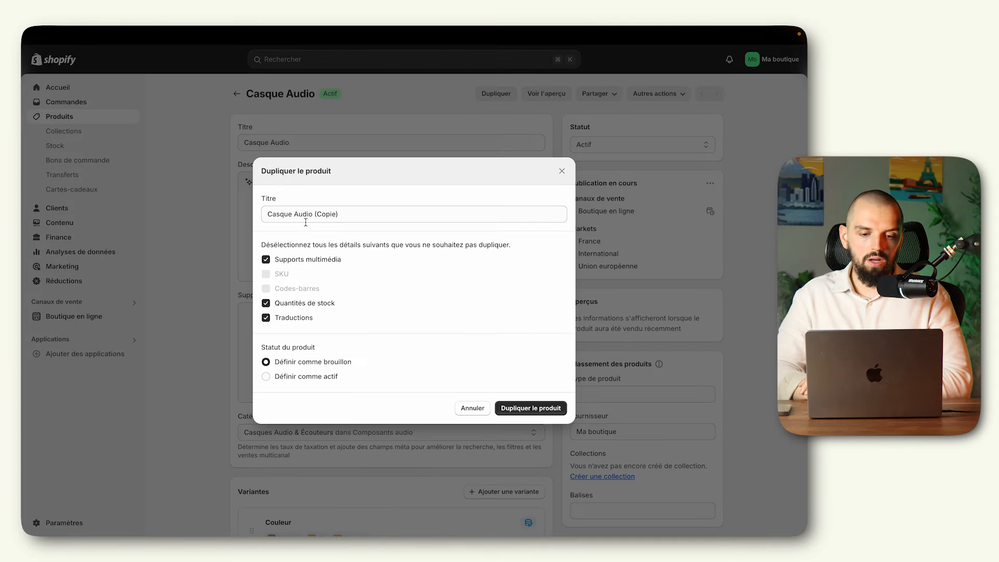
triple_click(306, 213)
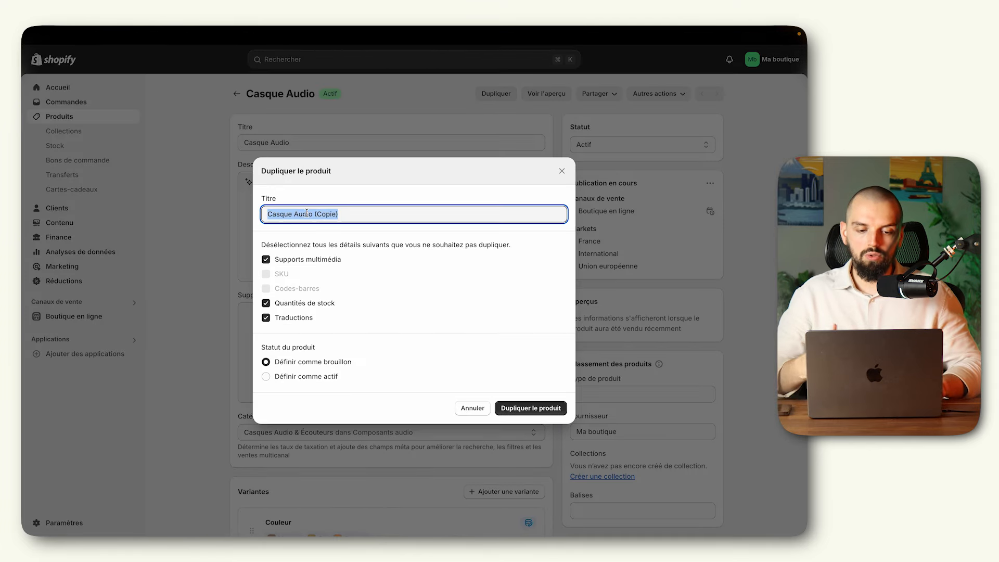
text(E)
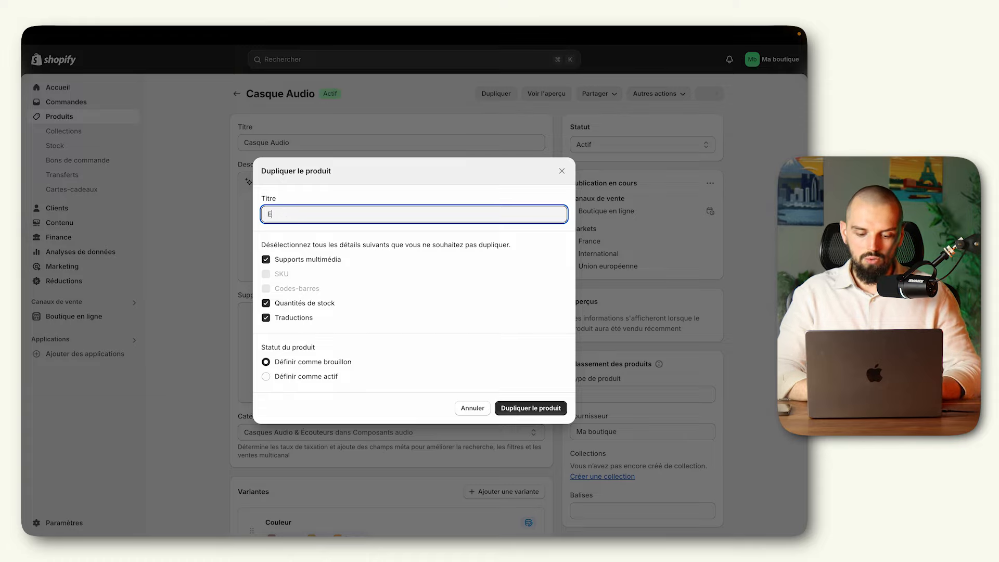
text(Nceintnceinte Audio)
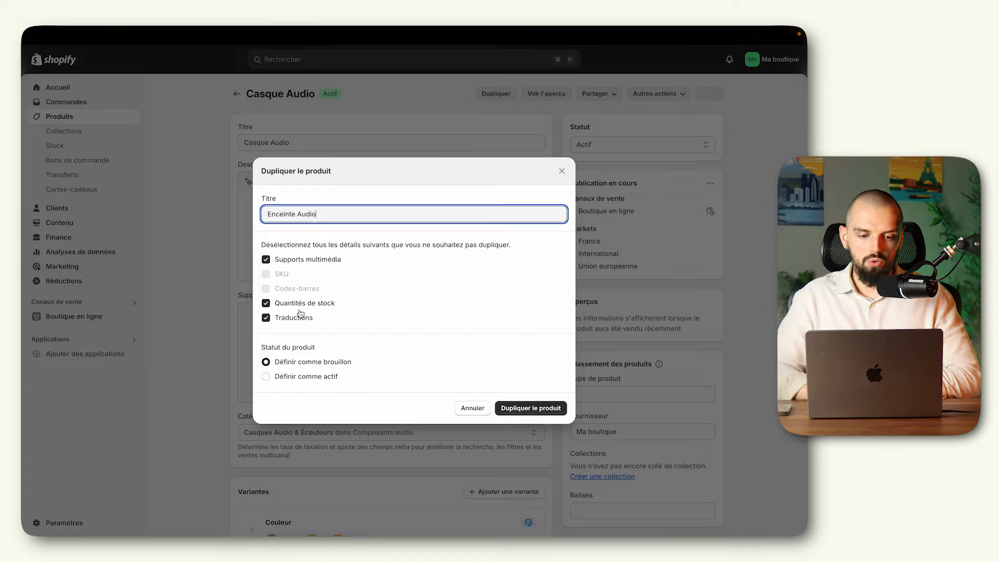
click(332, 383)
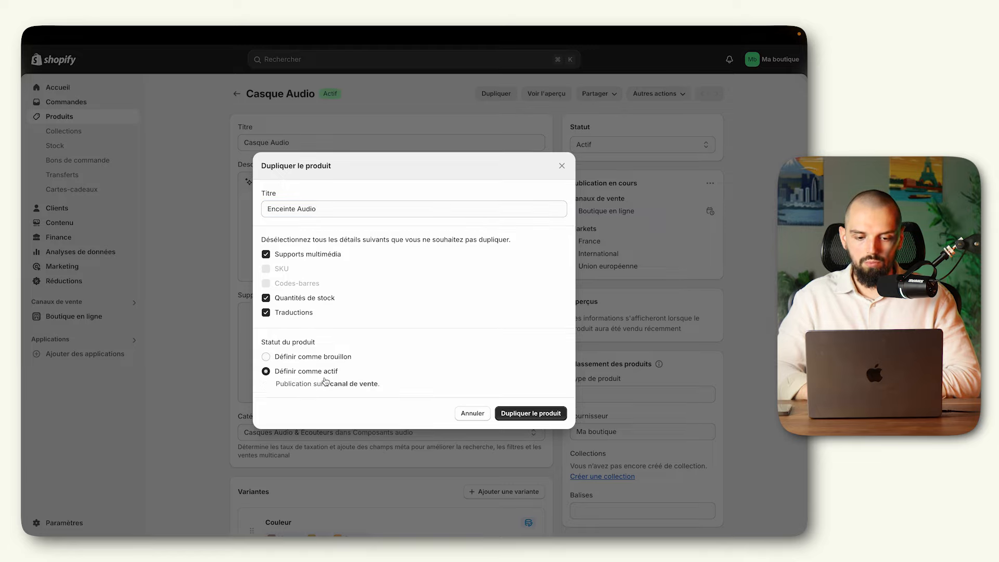
click(520, 415)
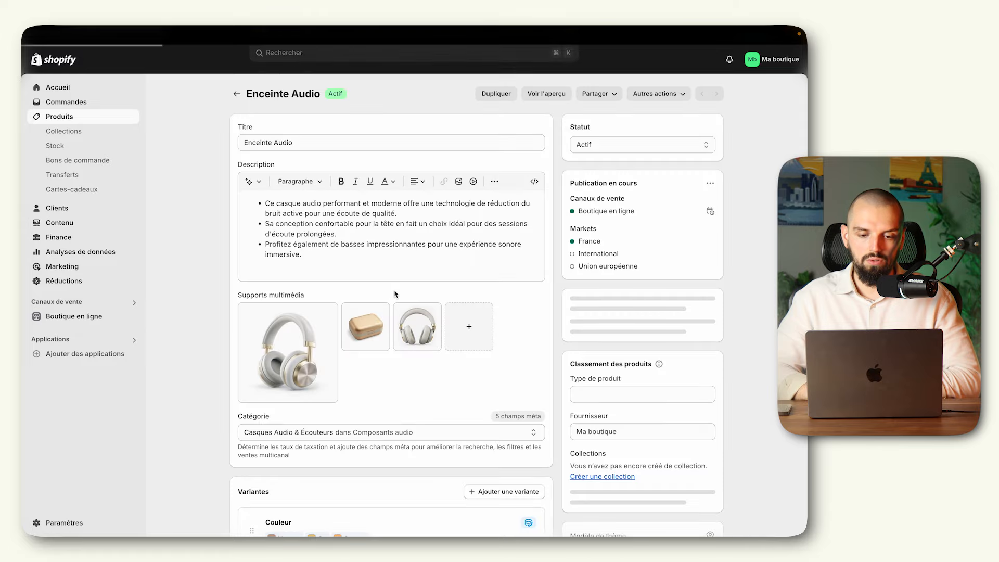
- Delete all three headphone images from the Enceinte Audio product's media
scroll(396, 295, down, 1)
scroll(303, 283, up, 1)
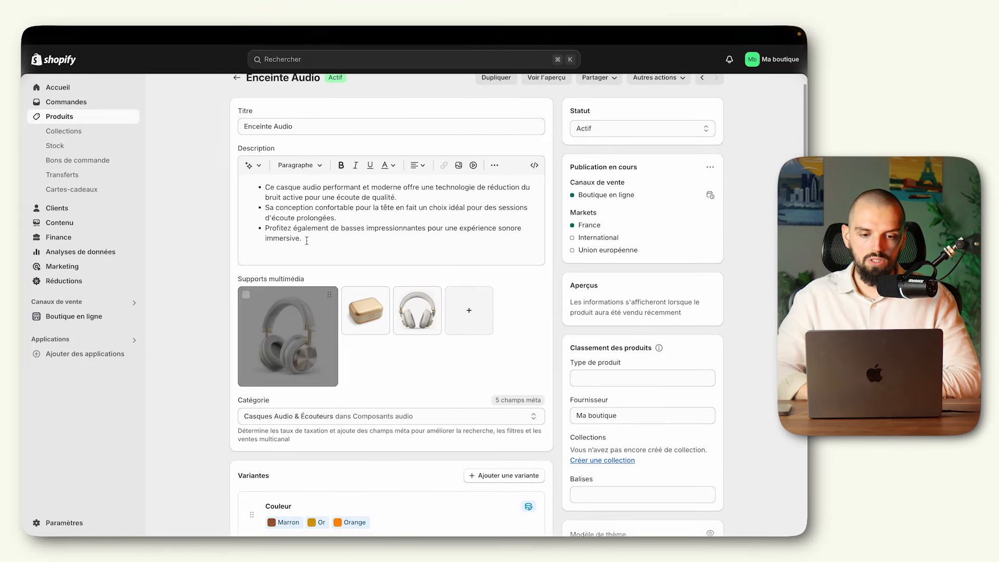
click(246, 294)
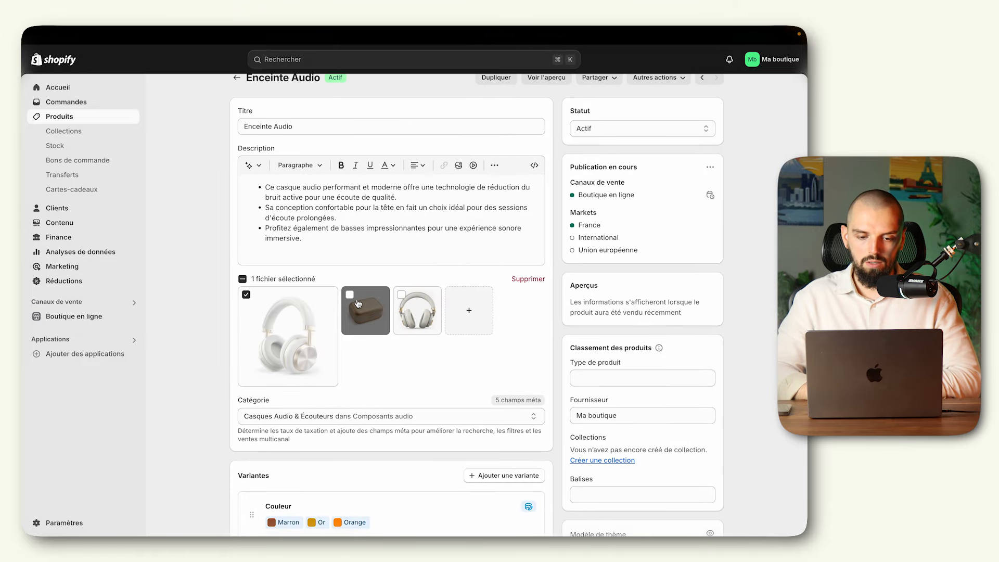
click(349, 295)
click(401, 294)
click(528, 279)
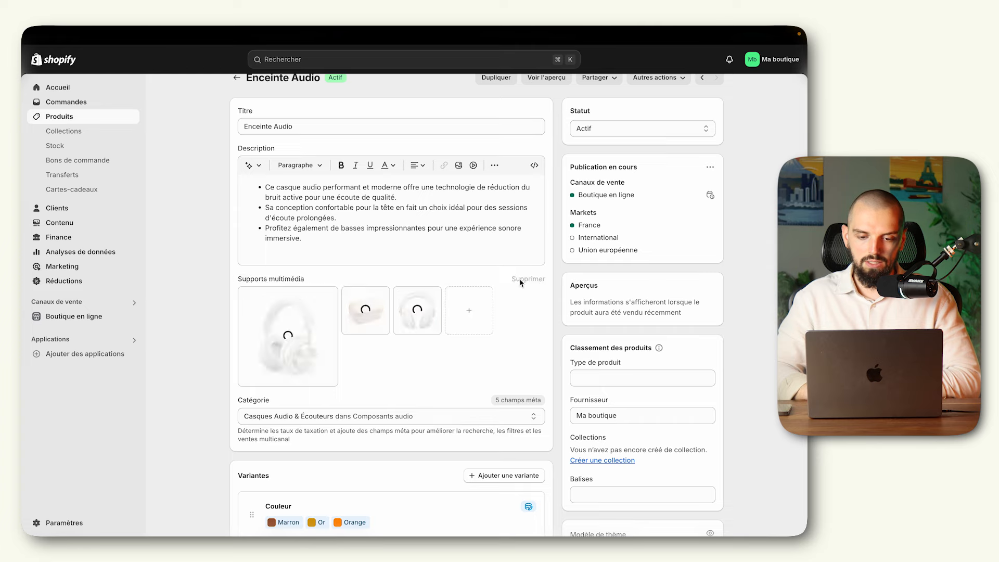
- Upload the three speaker images from the Enceinte folder inside Produit to the product's media
click(364, 312)
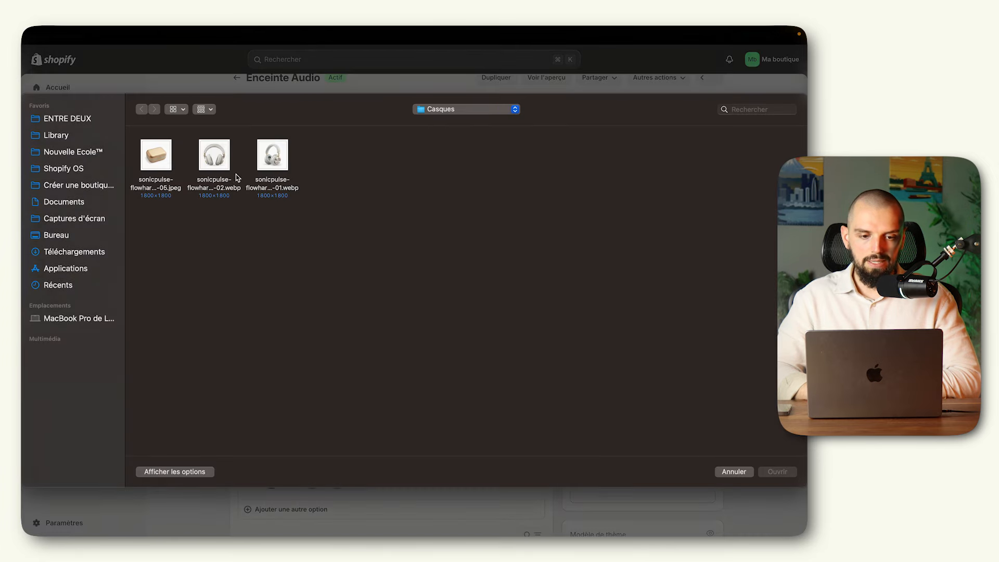
click(433, 111)
click(449, 124)
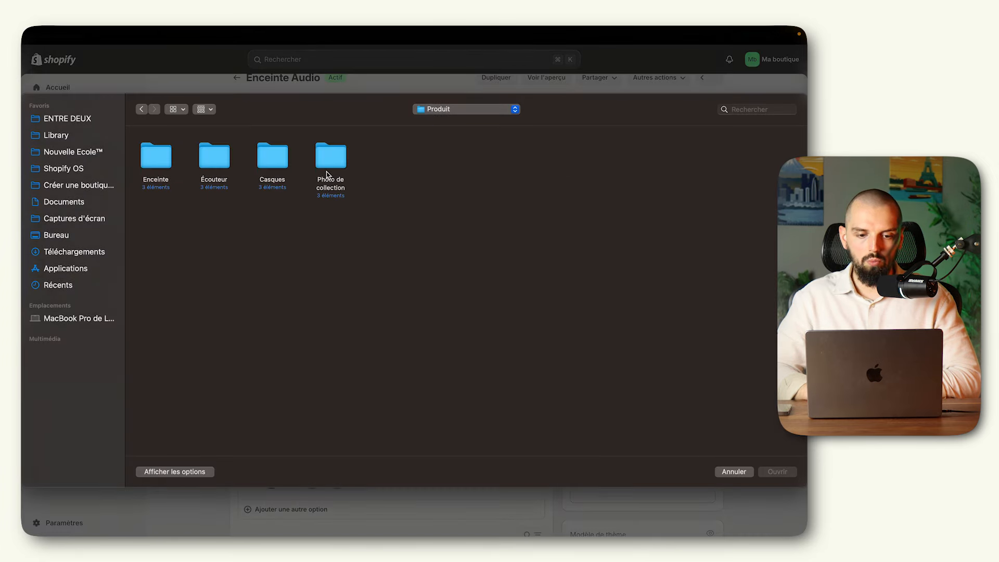
double_click(157, 156)
drag(352, 156, 159, 165)
key(Return)
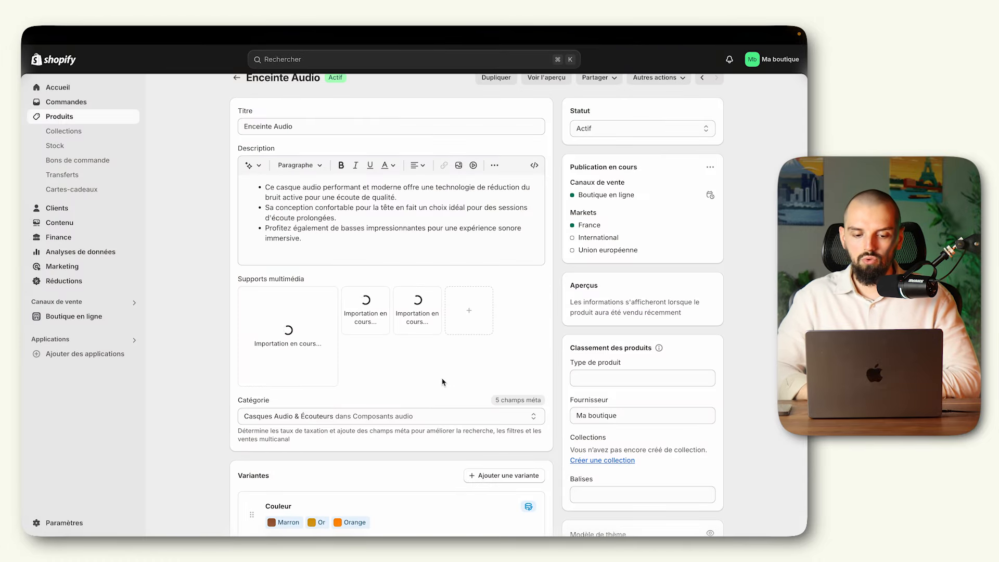
- Reorder the product media so the photo of the whole speaker with its handle is the main image
scroll(442, 380, down, 2)
scroll(441, 381, down, 4)
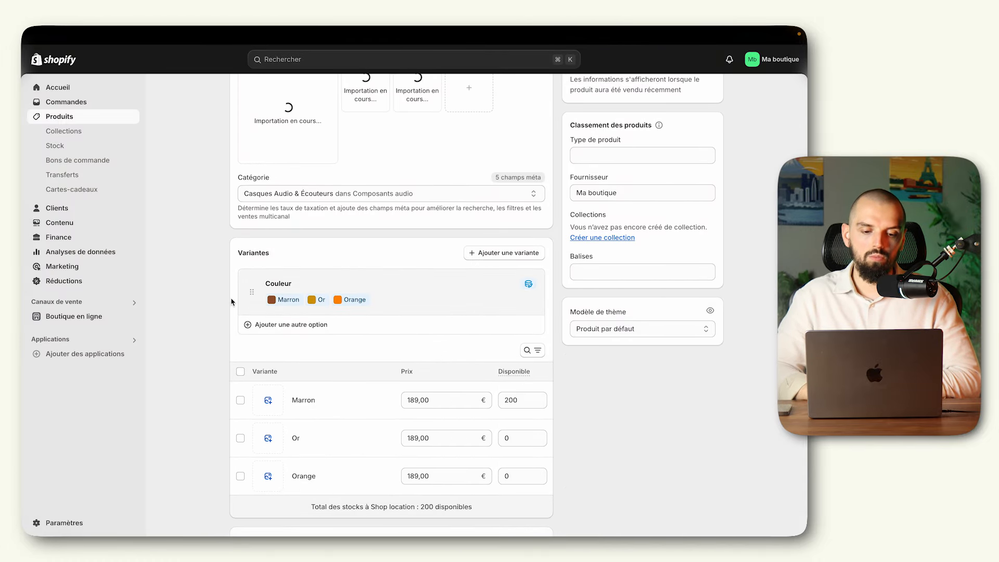
scroll(348, 290, down, 6)
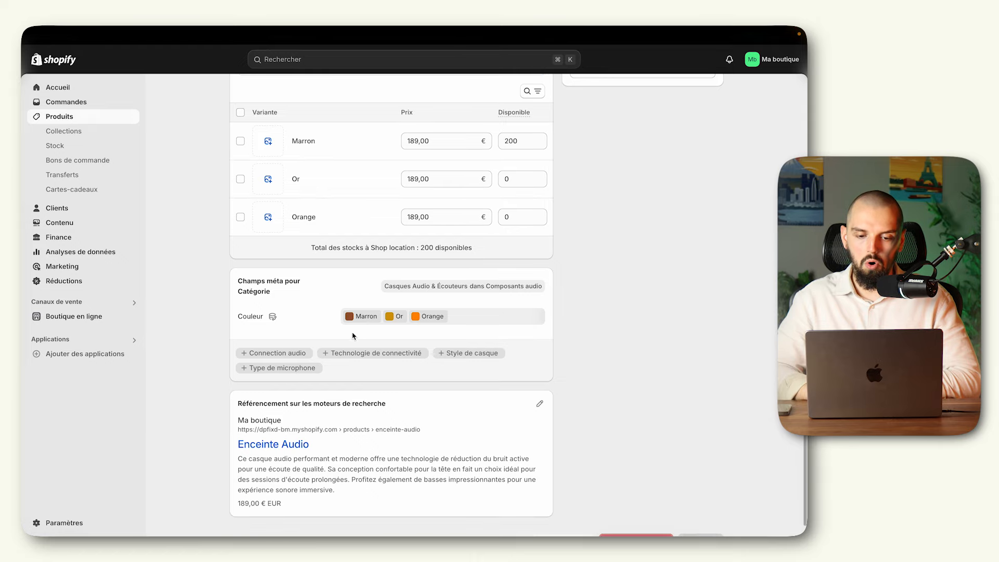
scroll(353, 335, up, 13)
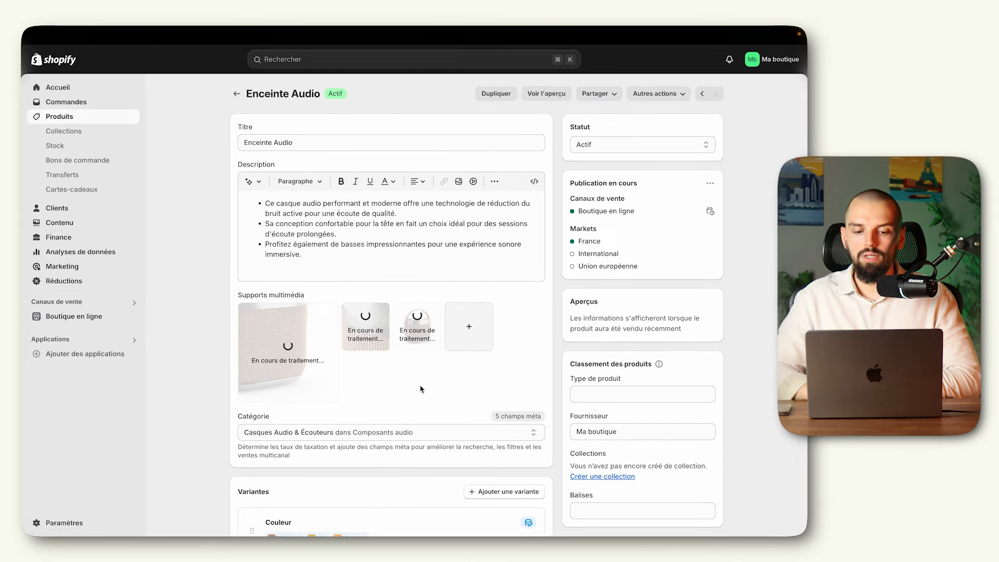
drag(419, 330, 320, 330)
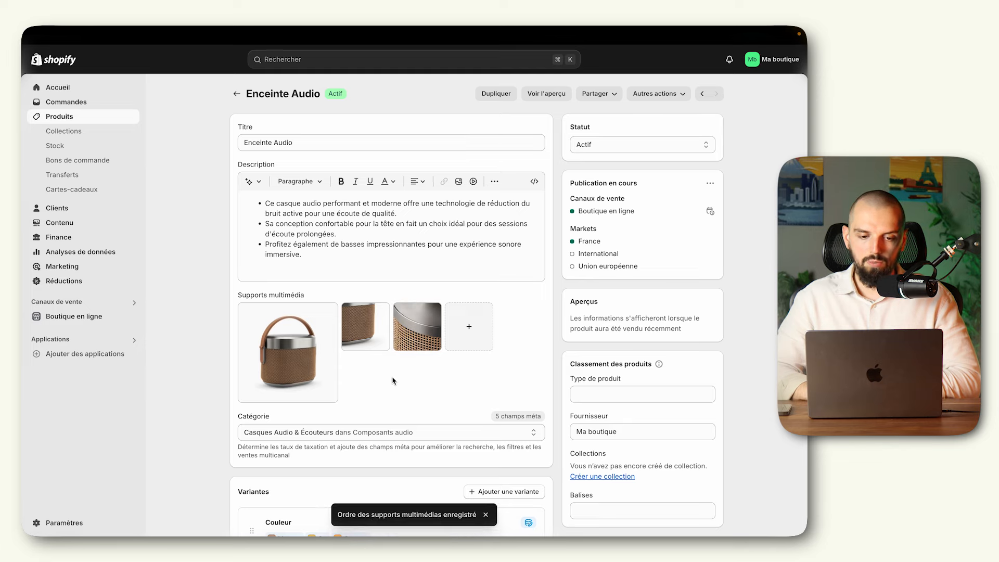
- Generate and keep an AI description for the speaker by asking it to reformulate the existing headphone text
click(342, 246)
key(super+a)
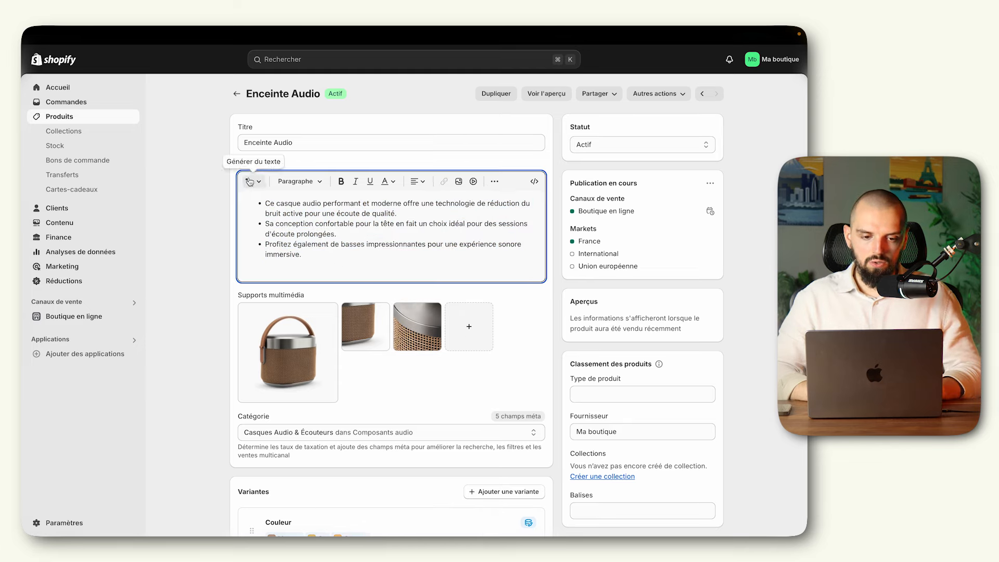
click(251, 182)
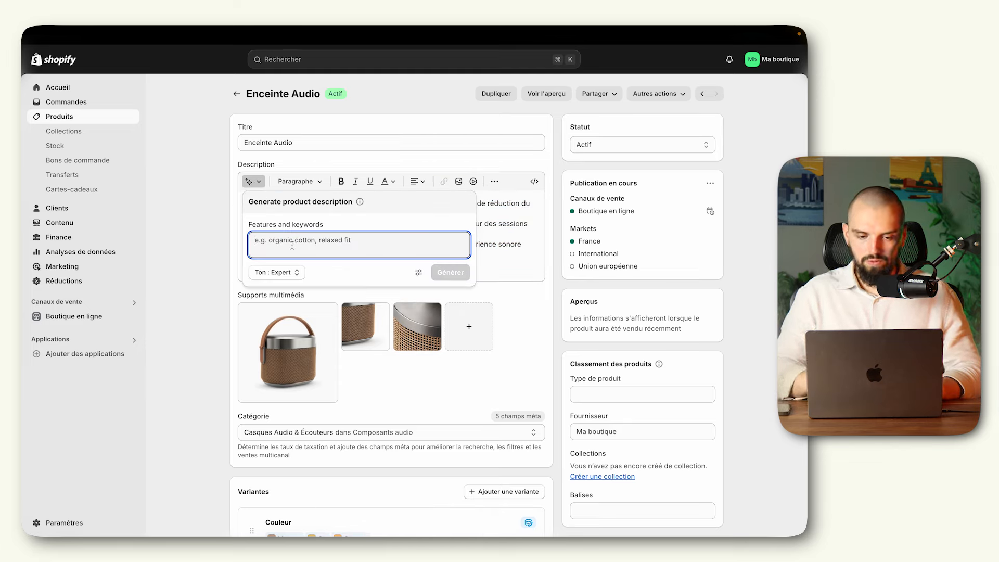
text(reforum)
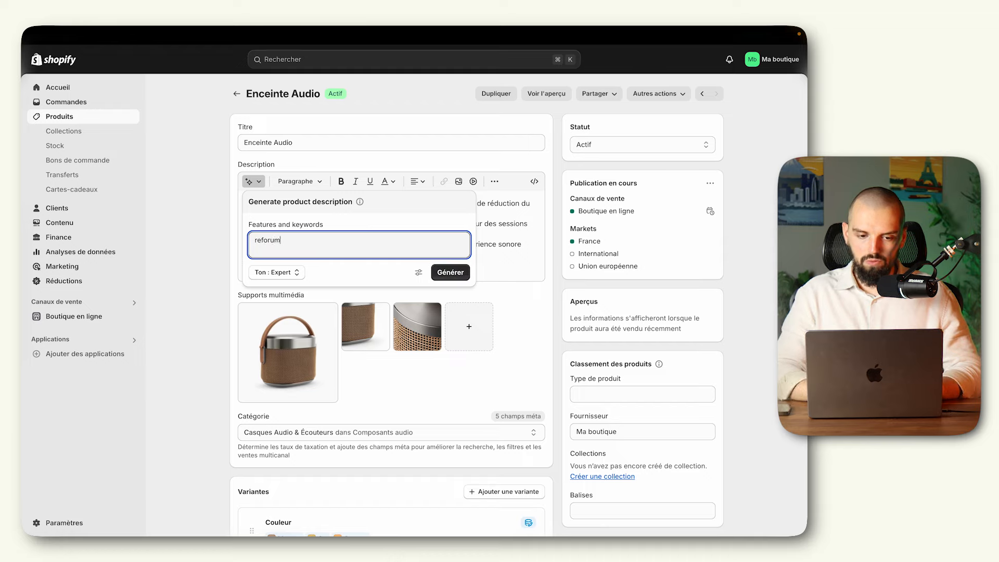
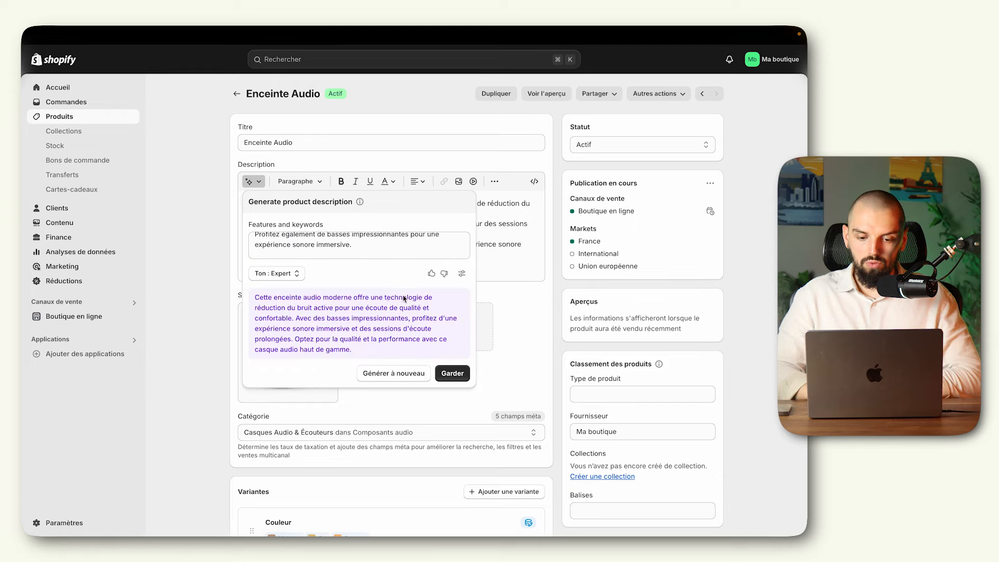
click(452, 373)
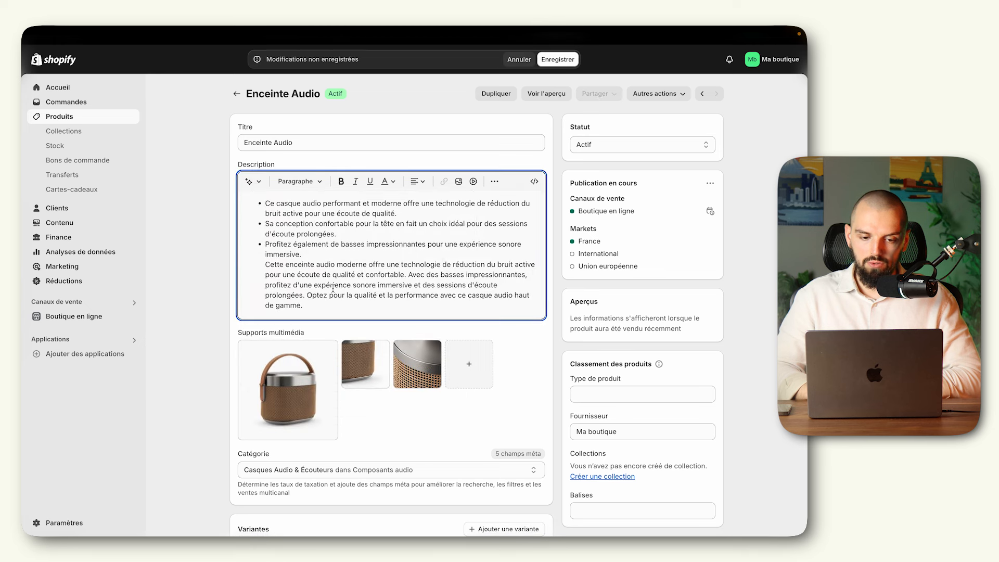
- Delete the old headphone bullets from the description and split the new text into three bullets, one per sentence
drag(301, 254, 250, 198)
key(BackSpace)
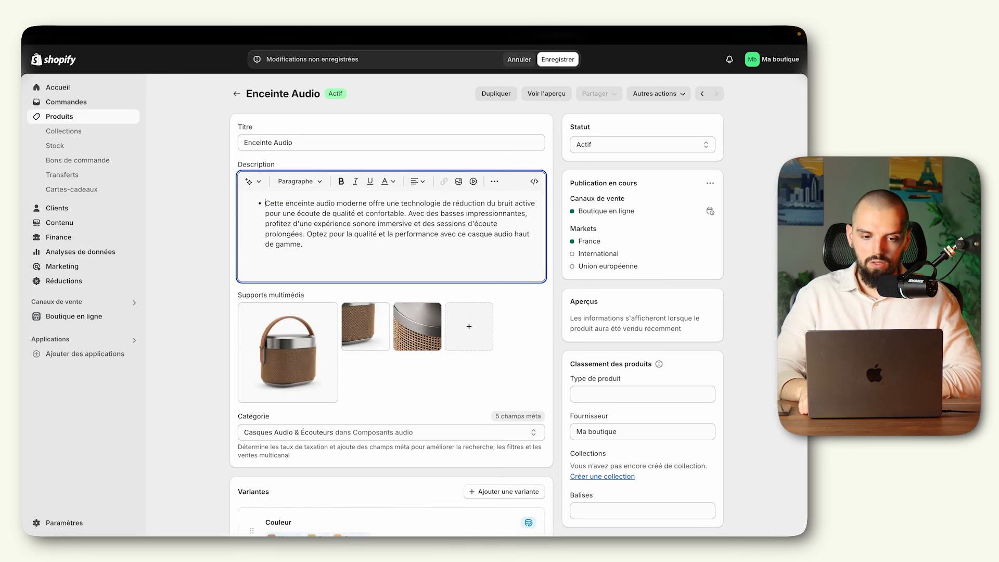
click(410, 214)
key(Return)
click(393, 242)
key(Return)
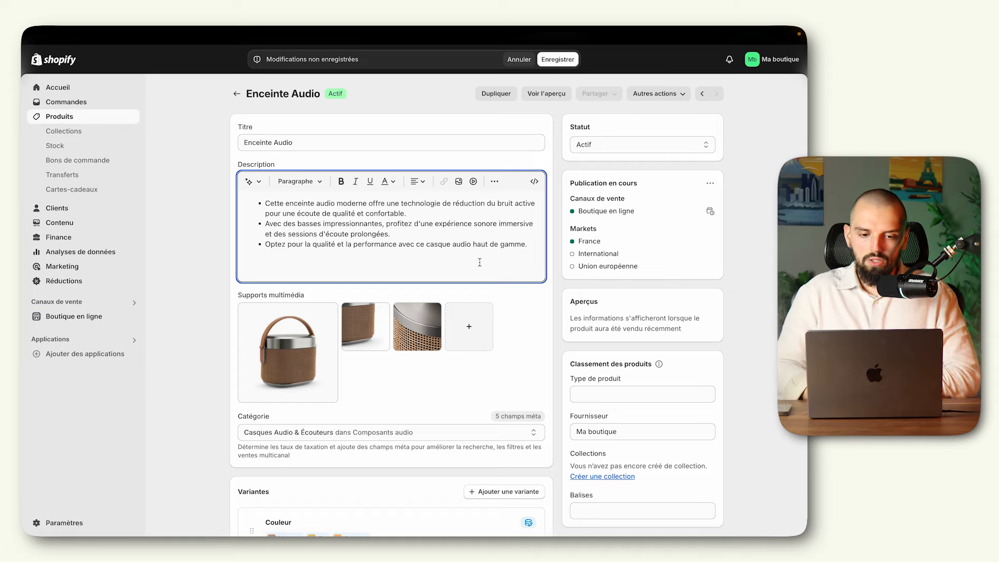
- Set the available stock of the Or and Orange variants to 200 each and save the product
scroll(472, 182, down, 8)
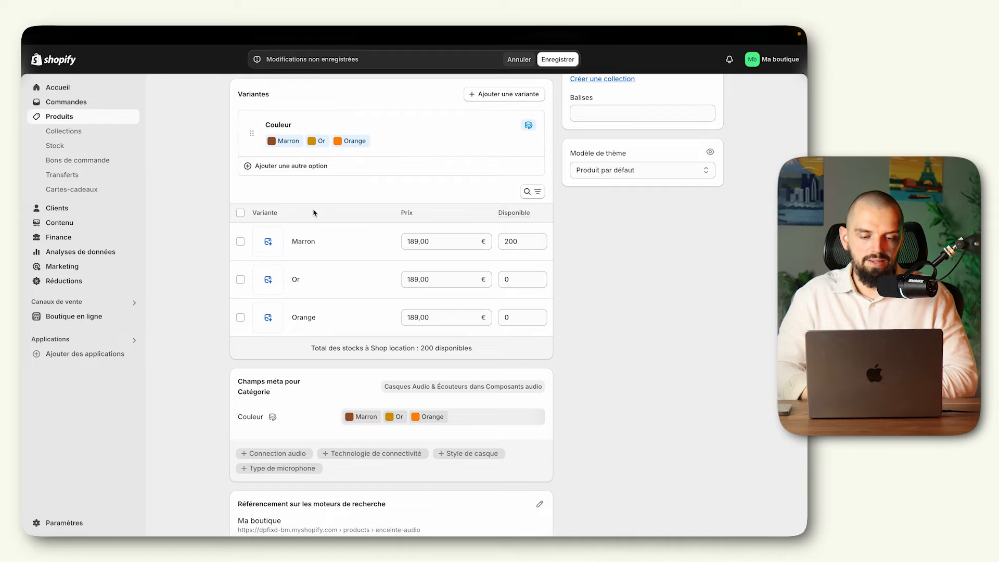
scroll(302, 340, down, 3)
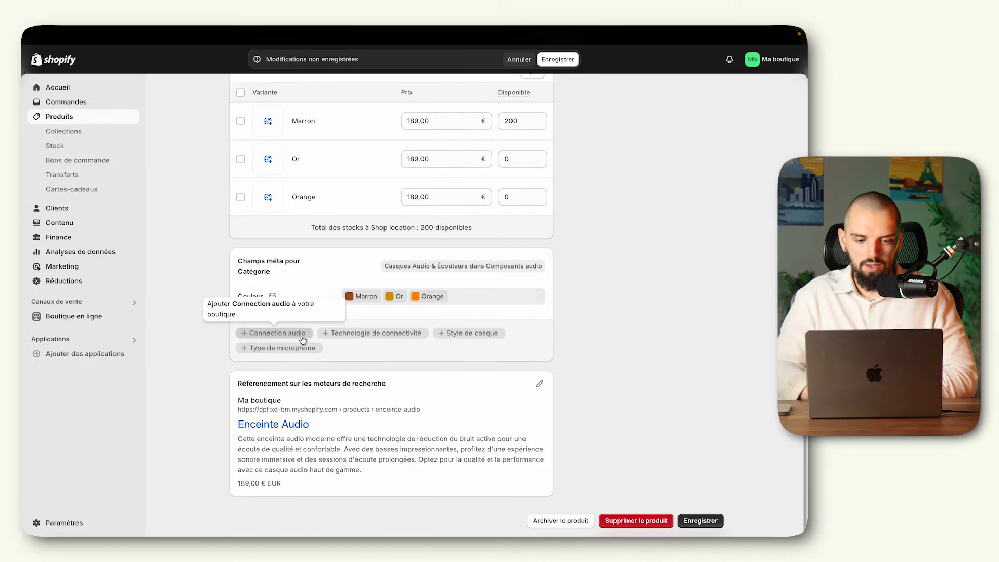
scroll(416, 435, up, 7)
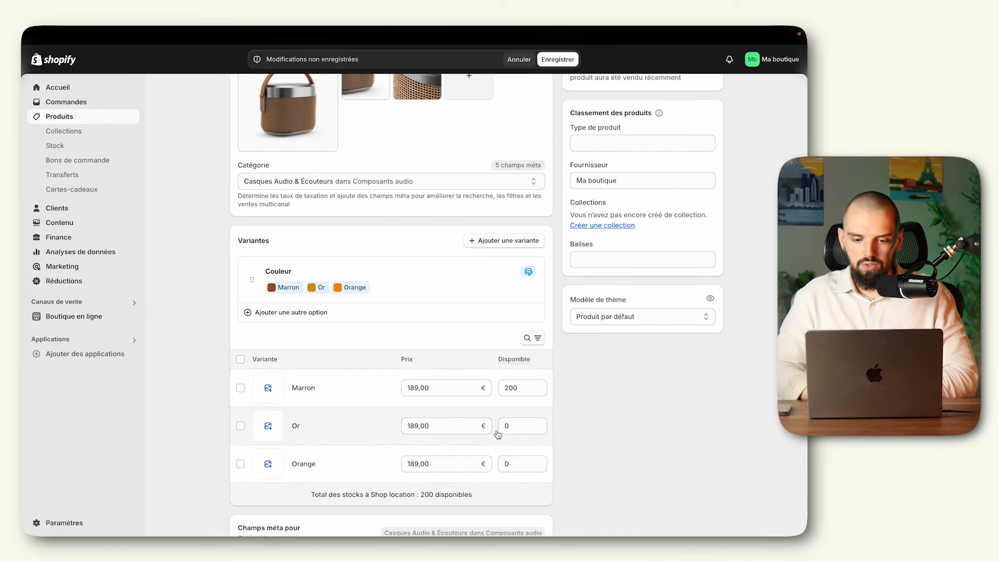
click(521, 423)
text(200)
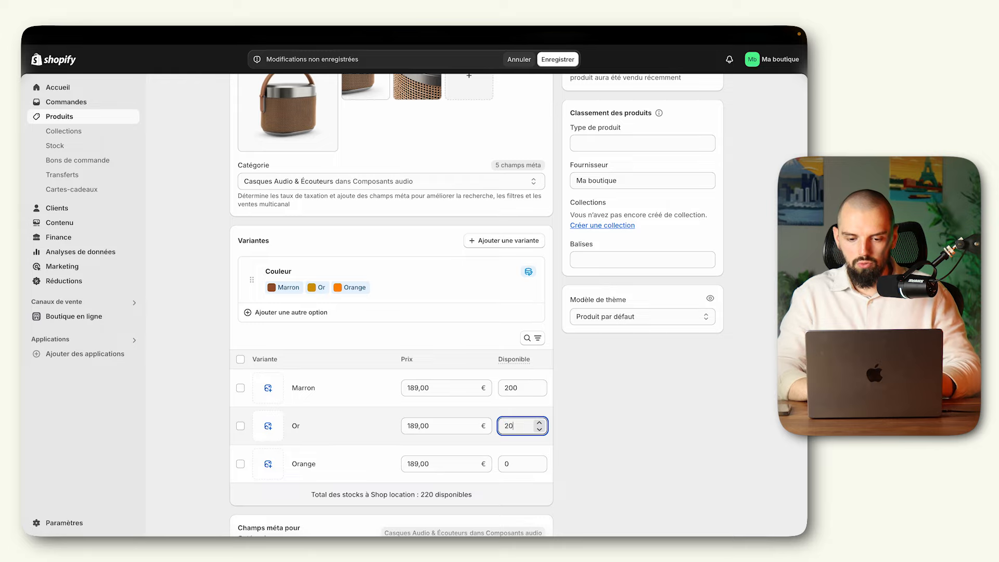
click(523, 467)
text(200)
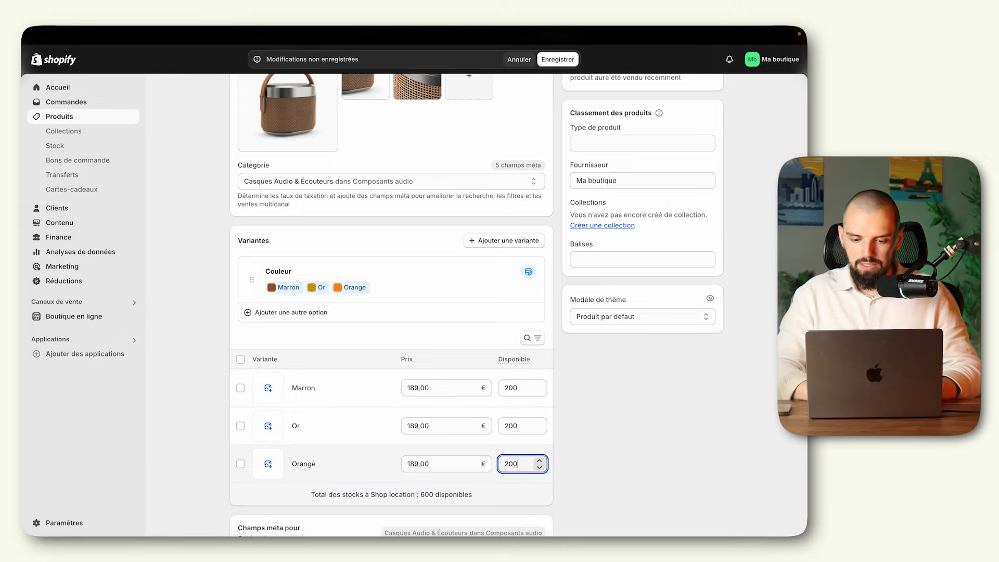
click(616, 431)
scroll(617, 432, down, 7)
click(701, 521)
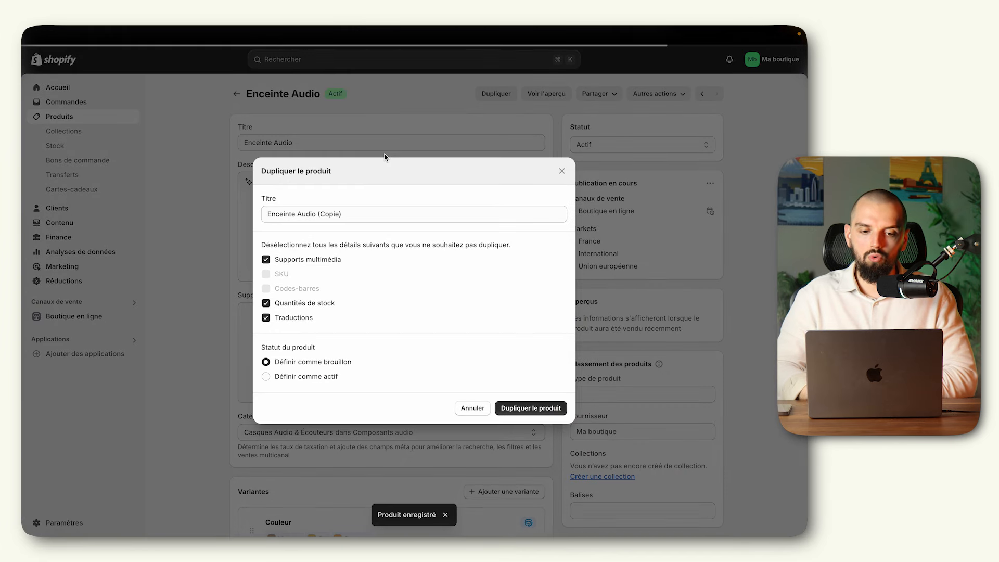
- Duplicate the speaker product under the title "Écouteurs" with its status set to active
click(332, 214)
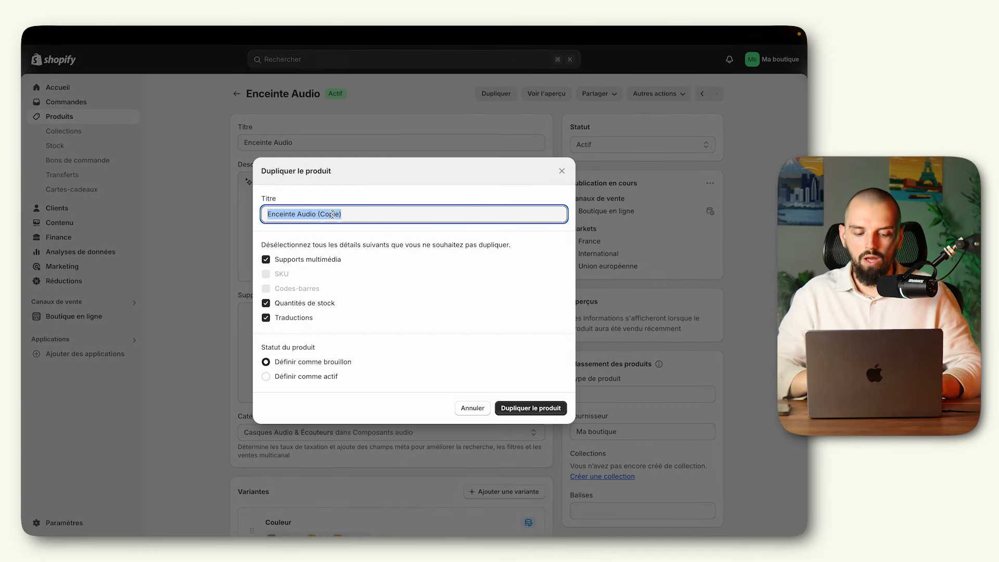
text(Éc)
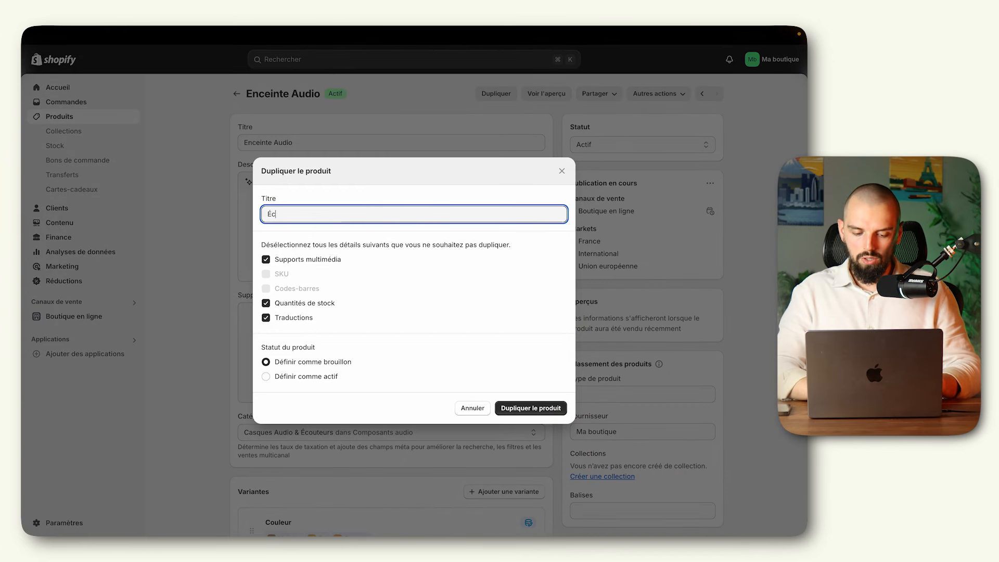
text(outeurs)
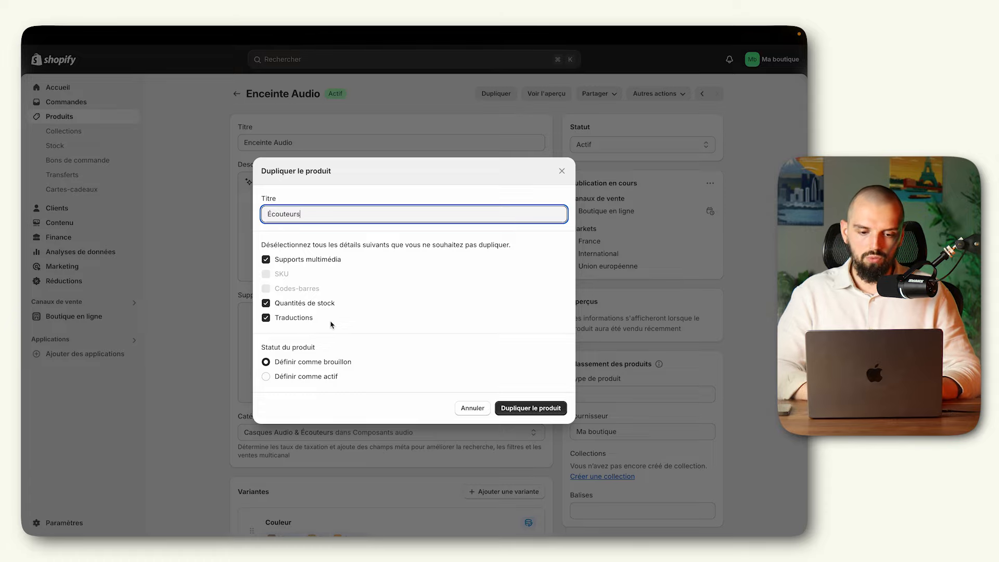
click(322, 376)
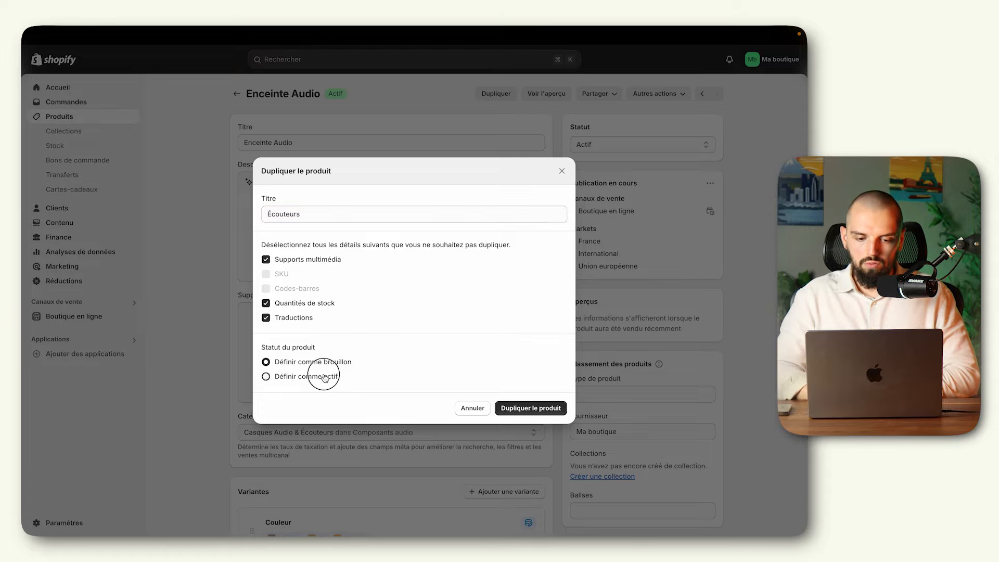
click(549, 415)
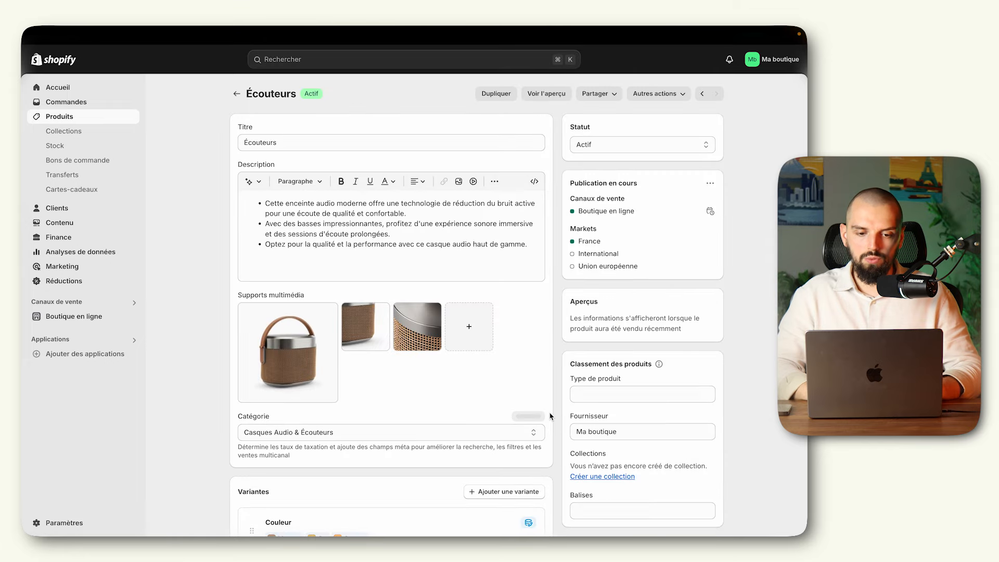
- Remove all the copied speaker images from the Écouteurs product's media
click(246, 311)
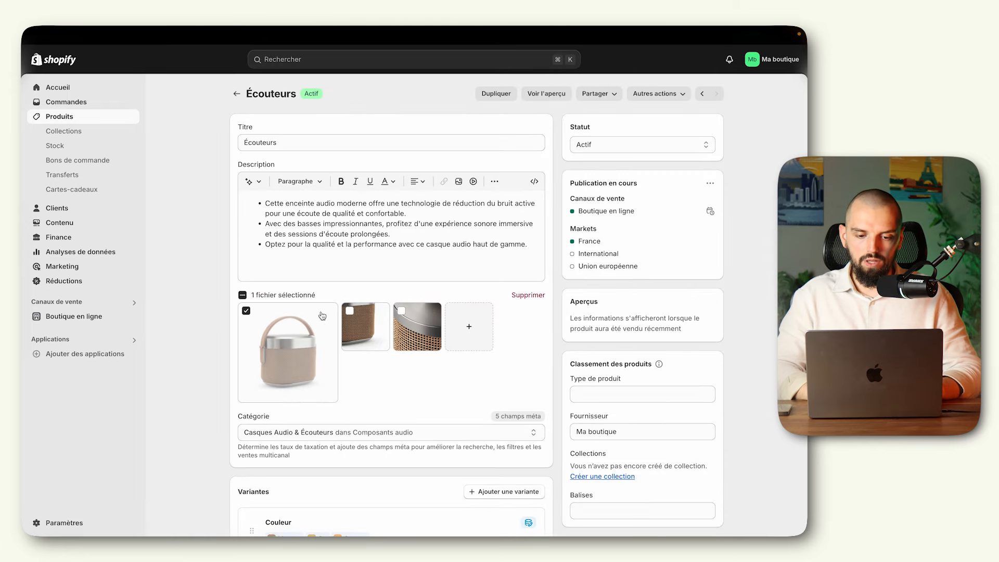
click(349, 311)
click(518, 301)
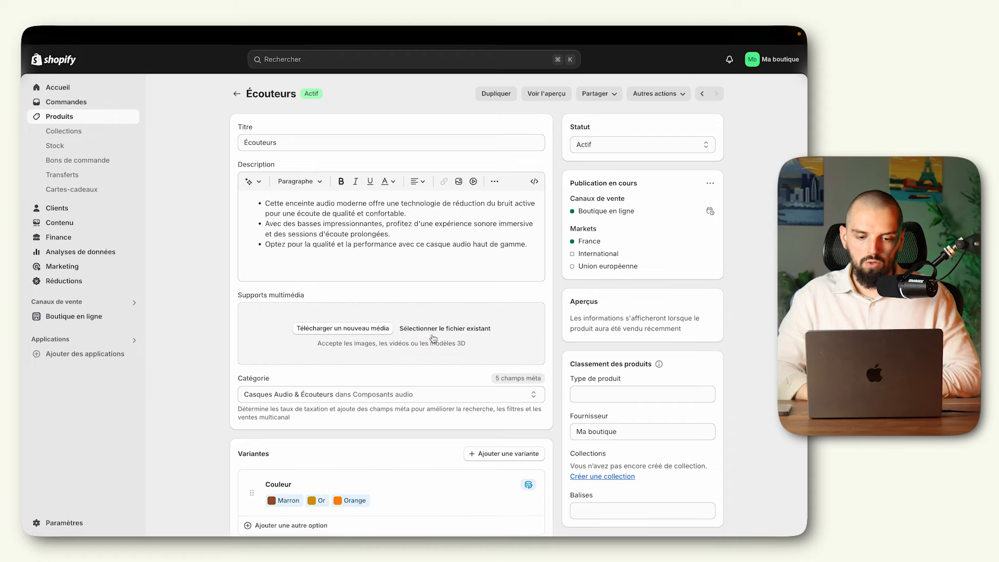
- Upload the three earbud images from the Écouteur folder within Produit as the product's media
click(329, 326)
click(448, 109)
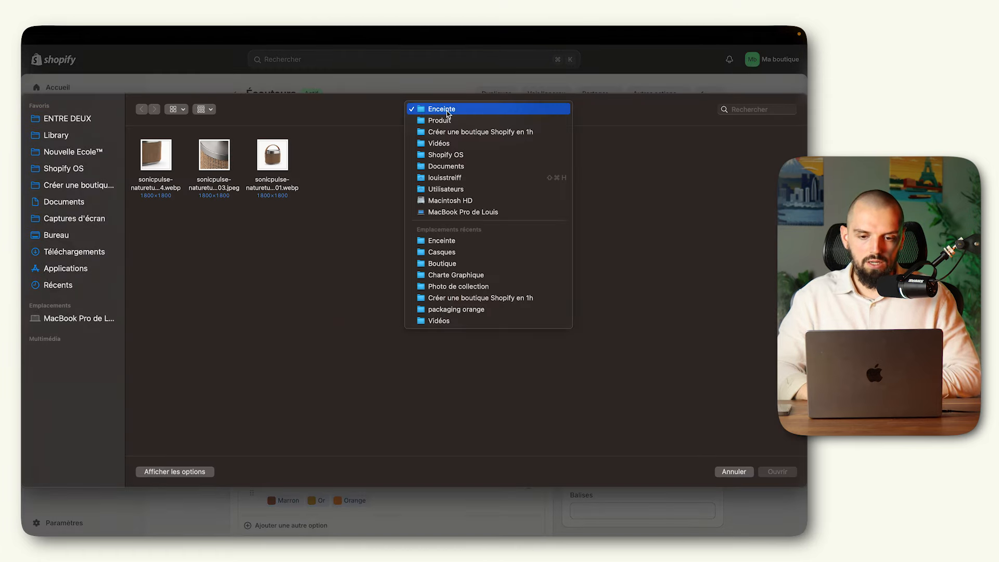
click(448, 121)
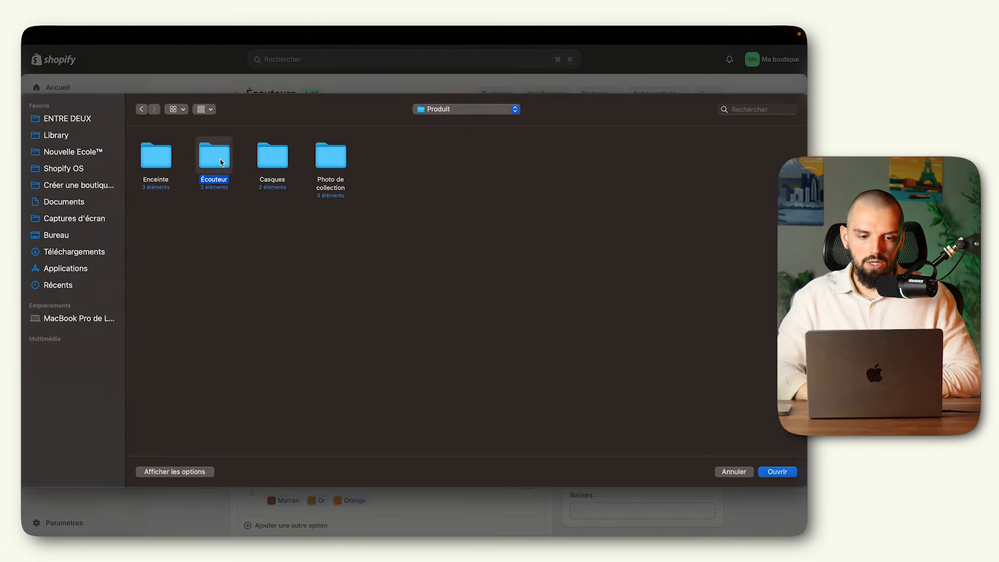
double_click(221, 162)
drag(338, 163, 117, 163)
key(Return)
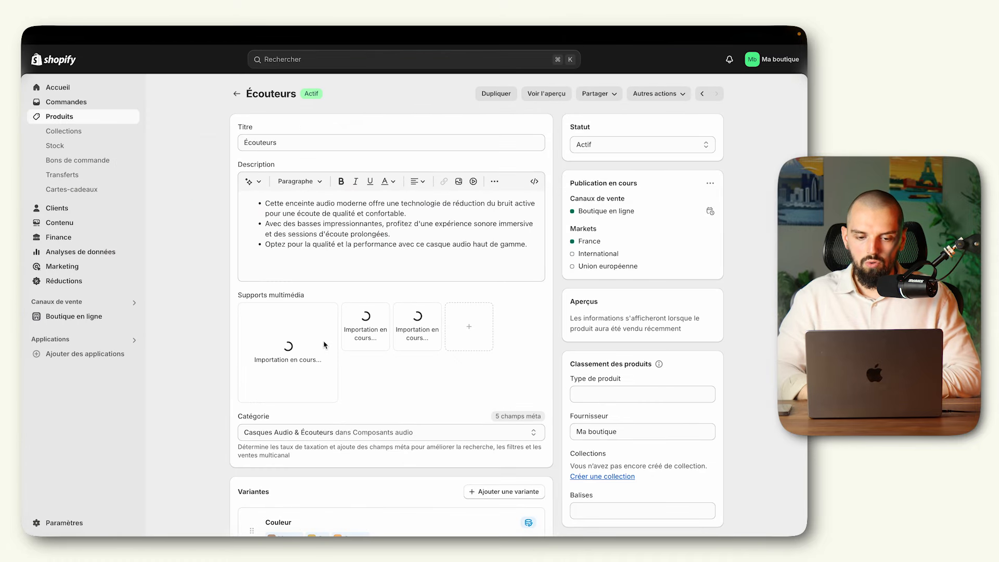
- Generate and keep an AI description from the prompt "reformule ce texte pour des écouteurs :" followed by the existing description text
click(435, 245)
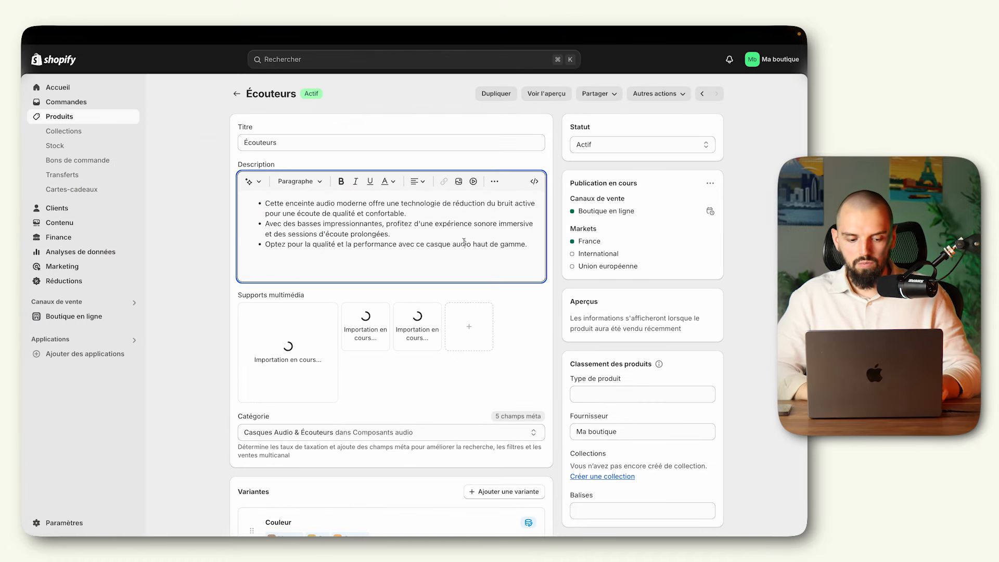
key(super+a)
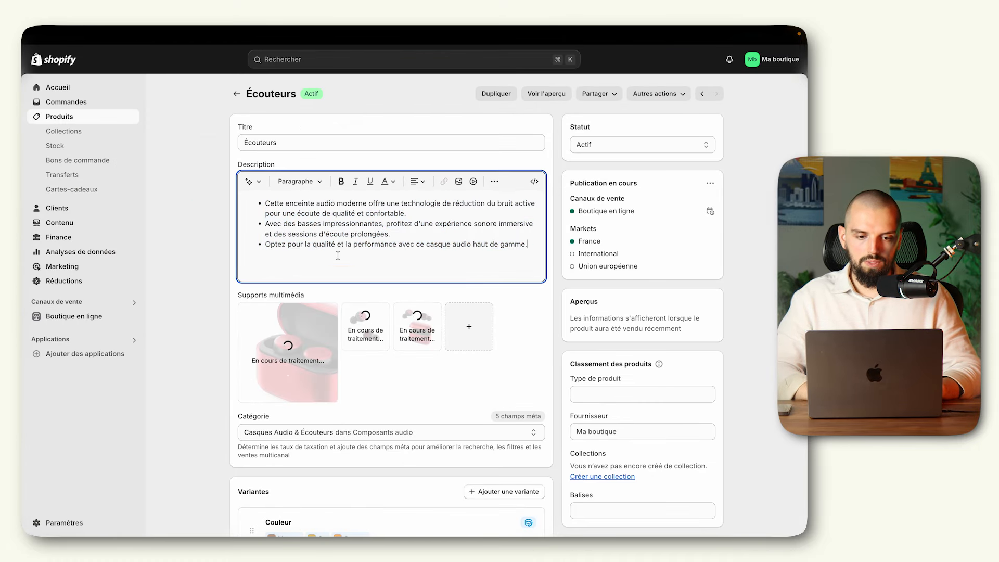
click(253, 181)
text(refo)
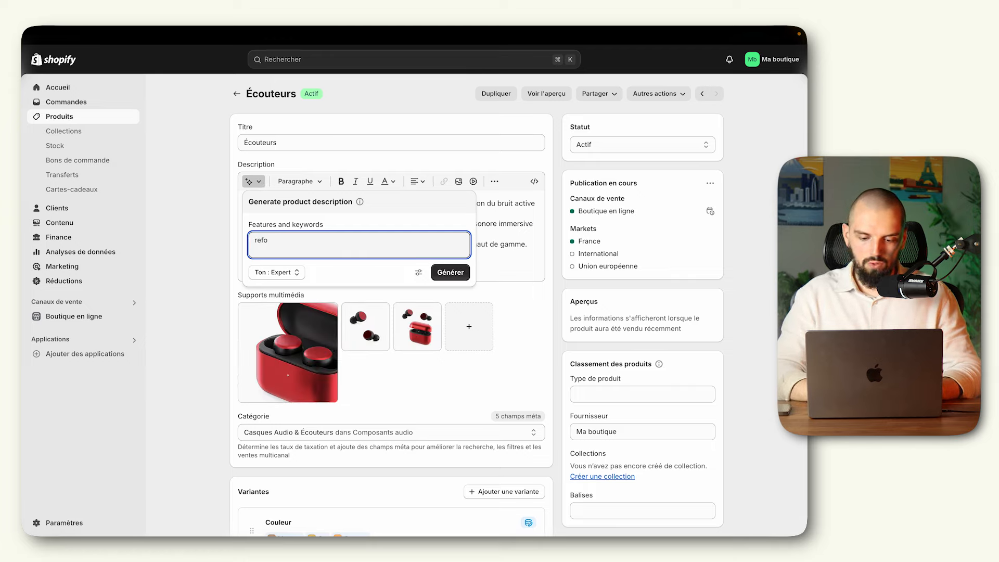
text(rmule ce texte p)
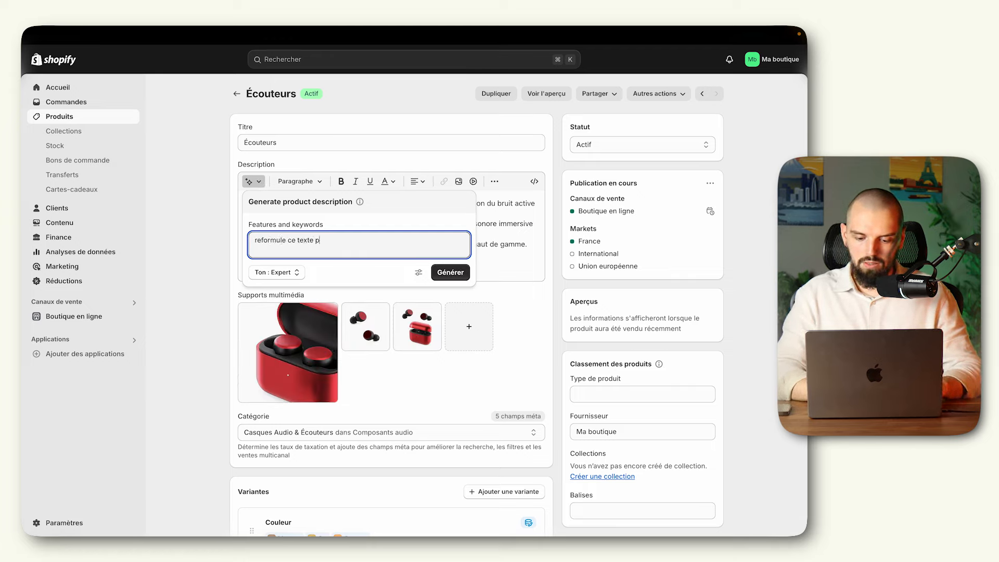
text(our des écouteur)
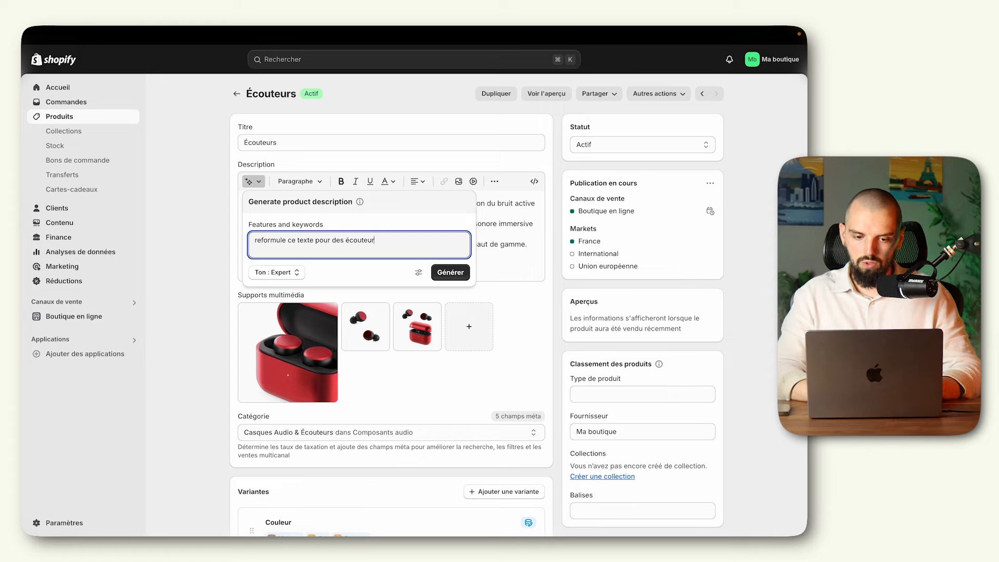
text(s :)
key(super+v)
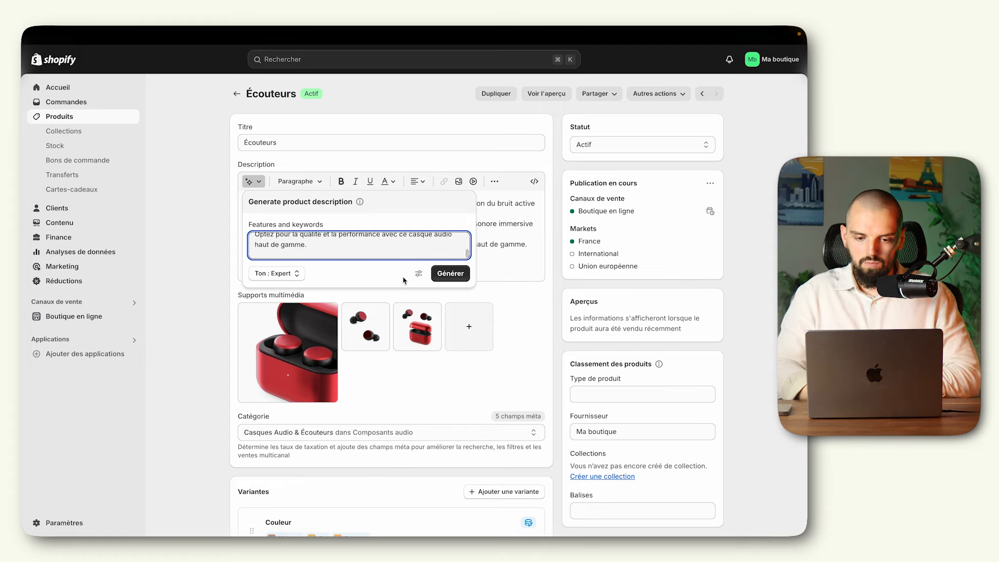
click(450, 272)
click(451, 385)
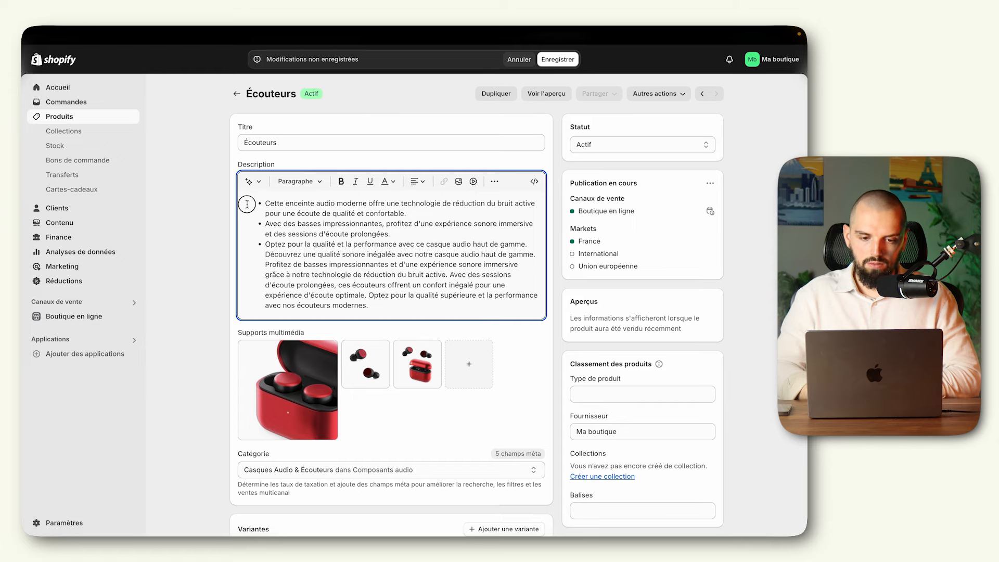
- Delete the old speaker bullets and the new text's opening headphone sentence from the description
drag(265, 203, 536, 254)
key(BackSpace)
key(BackSpace)
key(BackSpace)
key(BackSpace)
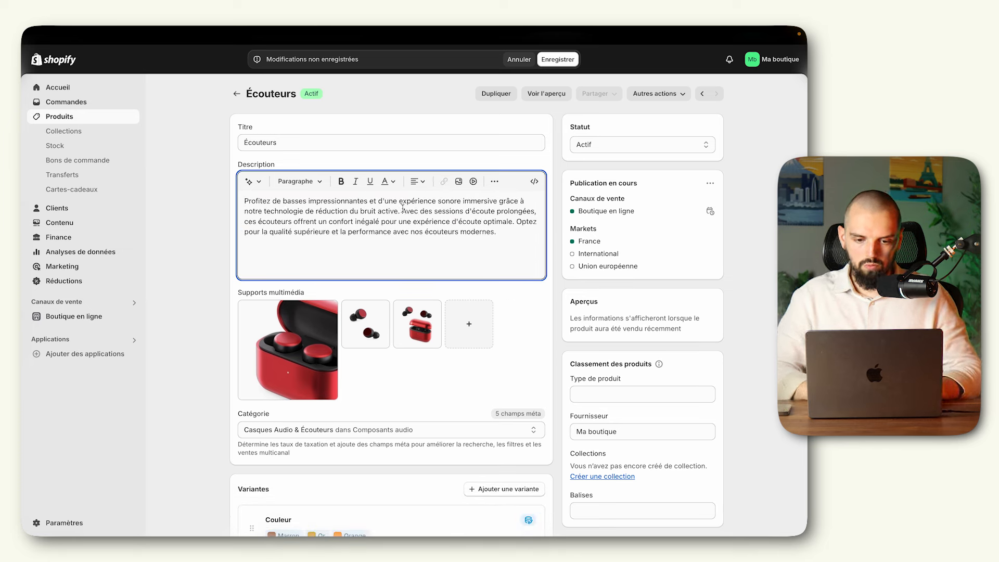
- Split the remaining description into one paragraph per sentence and format the three paragraphs as a bulleted list
click(402, 210)
key(Return)
click(363, 238)
key(Return)
drag(263, 201, 364, 268)
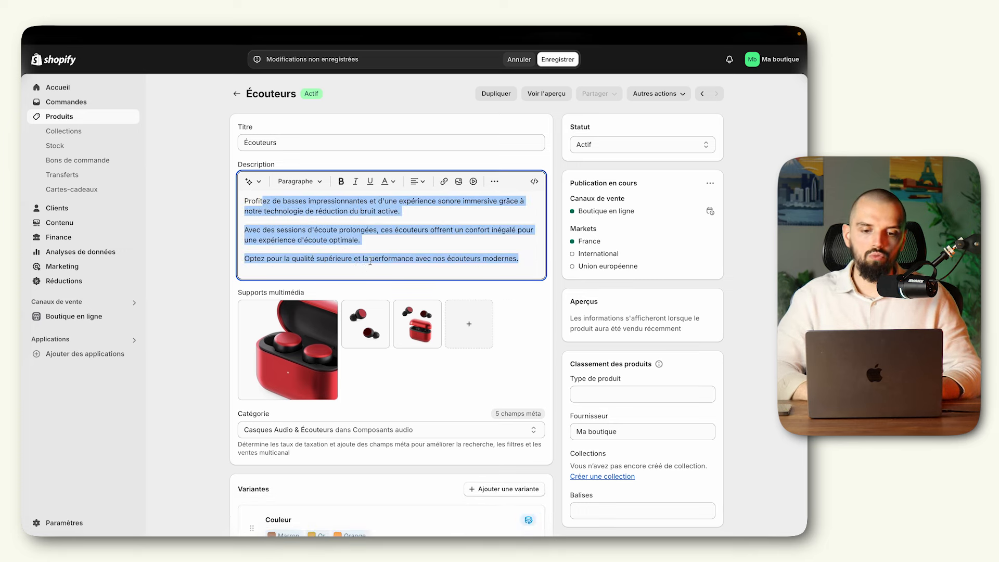
click(495, 182)
click(456, 202)
click(398, 234)
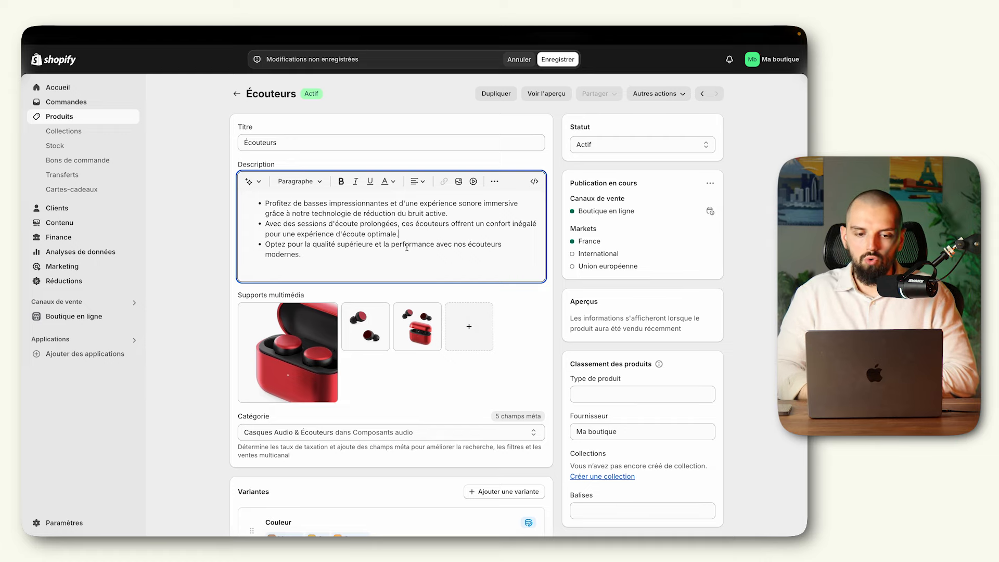
- Review the variants' prices and stock, and save the Écouteurs product
scroll(557, 234, down, 7)
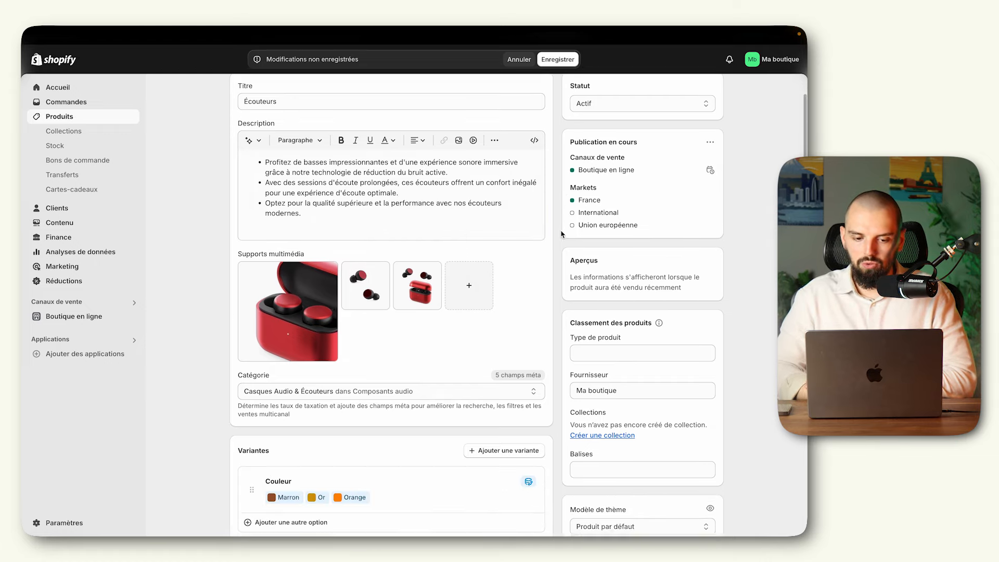
scroll(560, 234, down, 1)
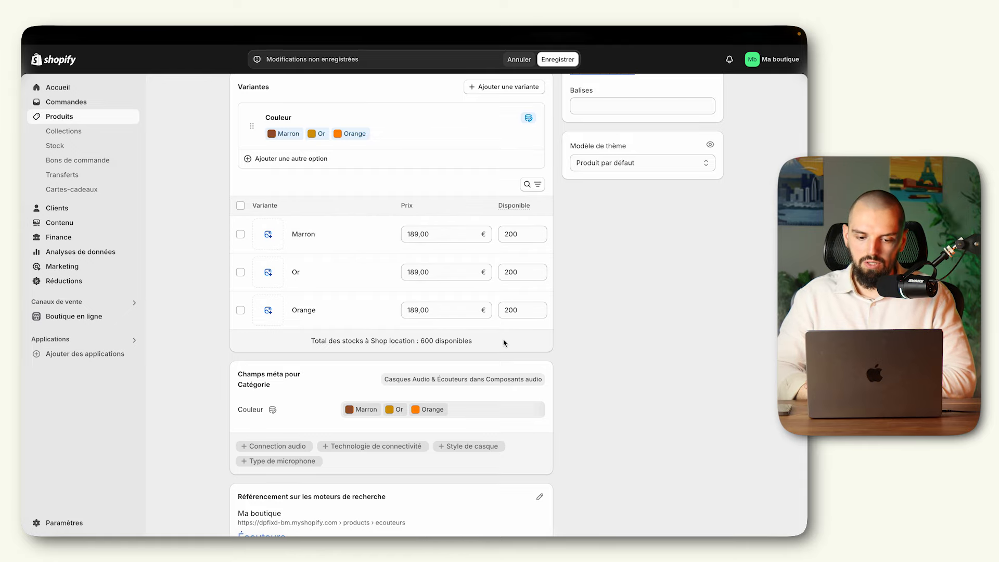
scroll(504, 341, down, 2)
scroll(504, 343, up, 9)
scroll(504, 343, up, 2)
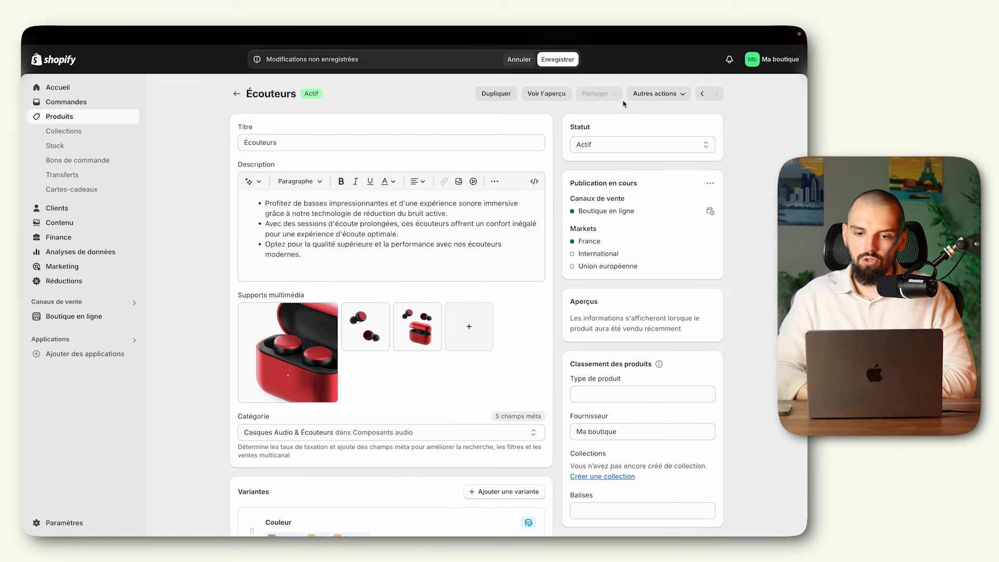
key(ctrl+s)
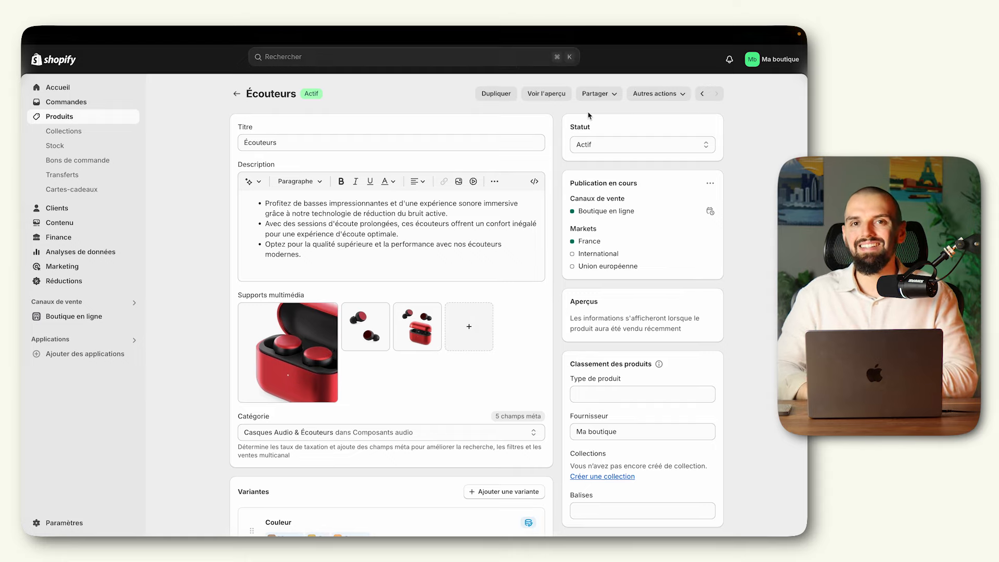
- Start a new product collection and title it "Écouteurs"
click(106, 134)
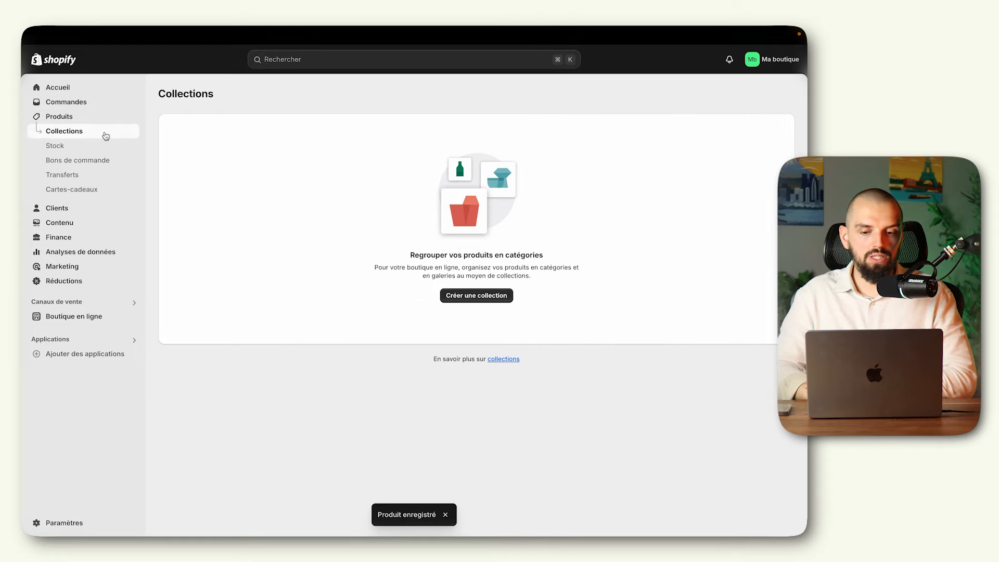
click(484, 295)
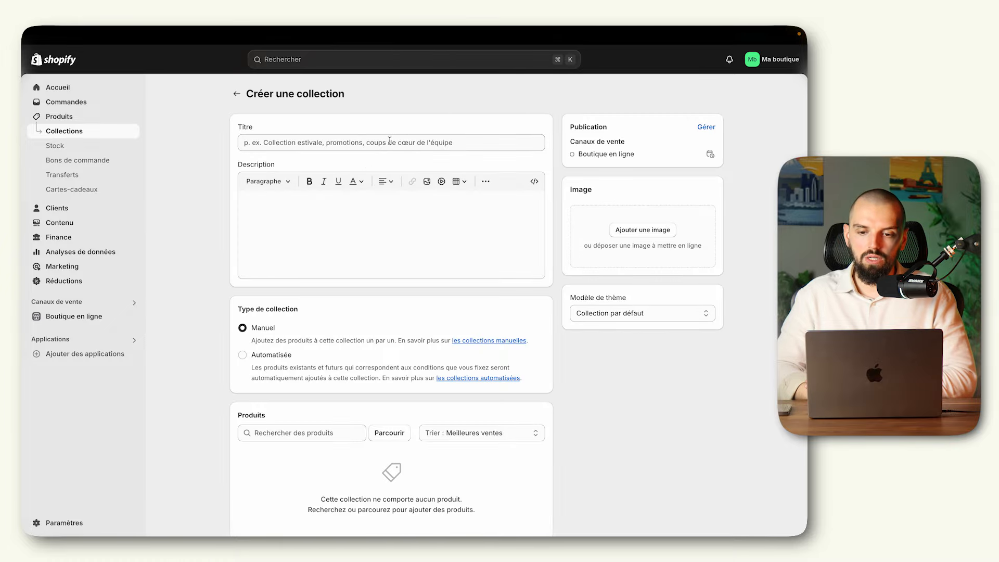
click(390, 141)
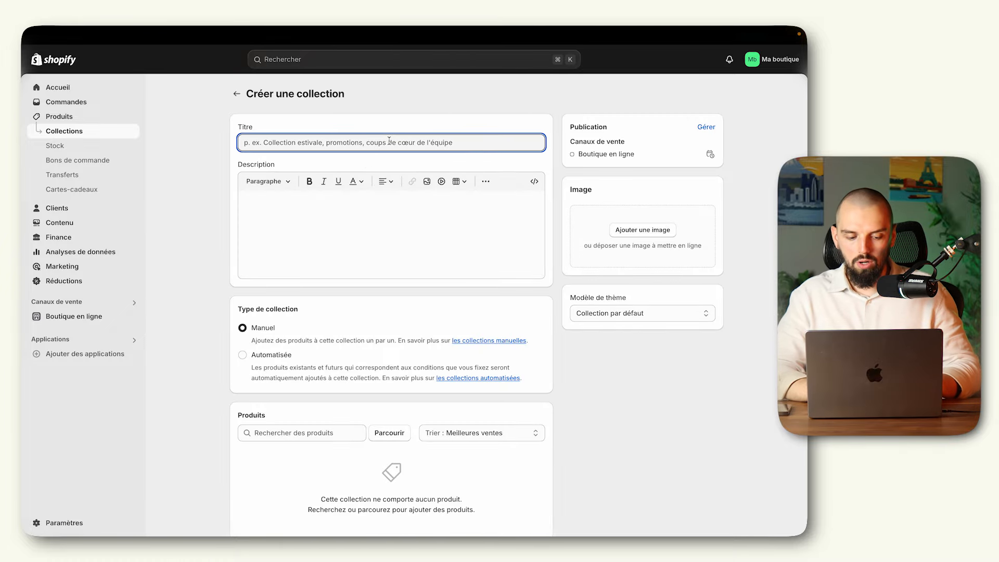
text(Écouteurs)
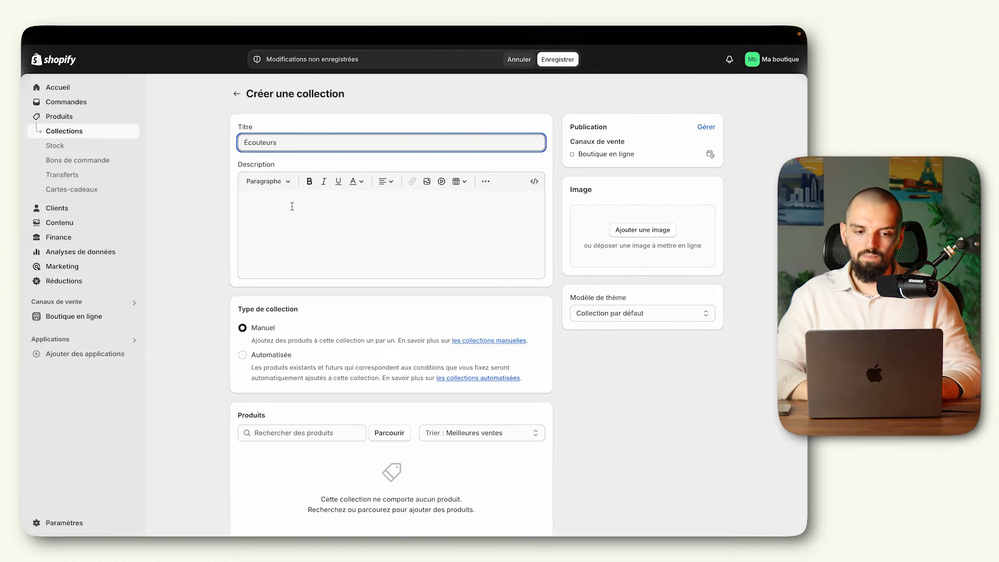
click(205, 199)
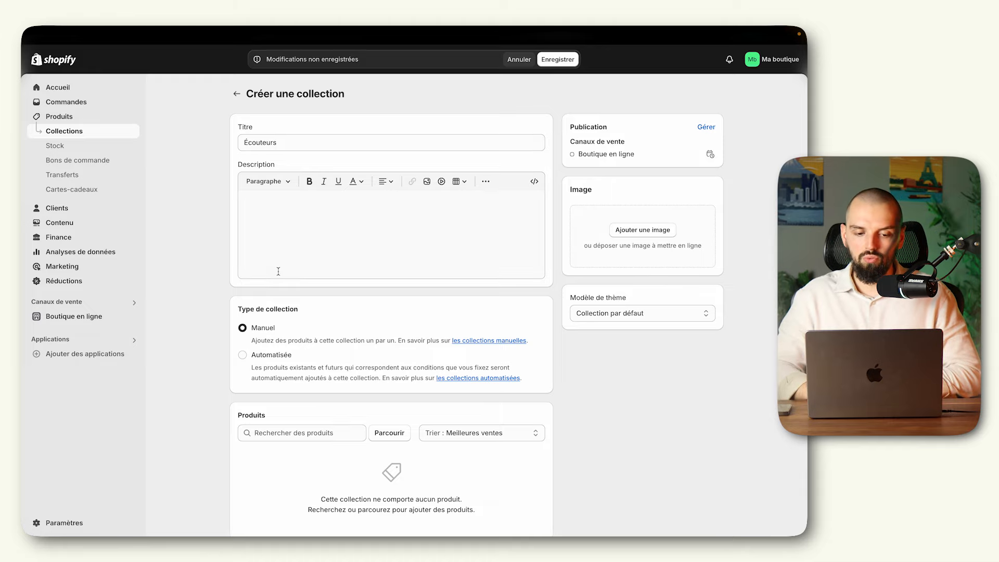
- Set the collection's image to the existing close-up of the red earbuds in their open case
click(651, 234)
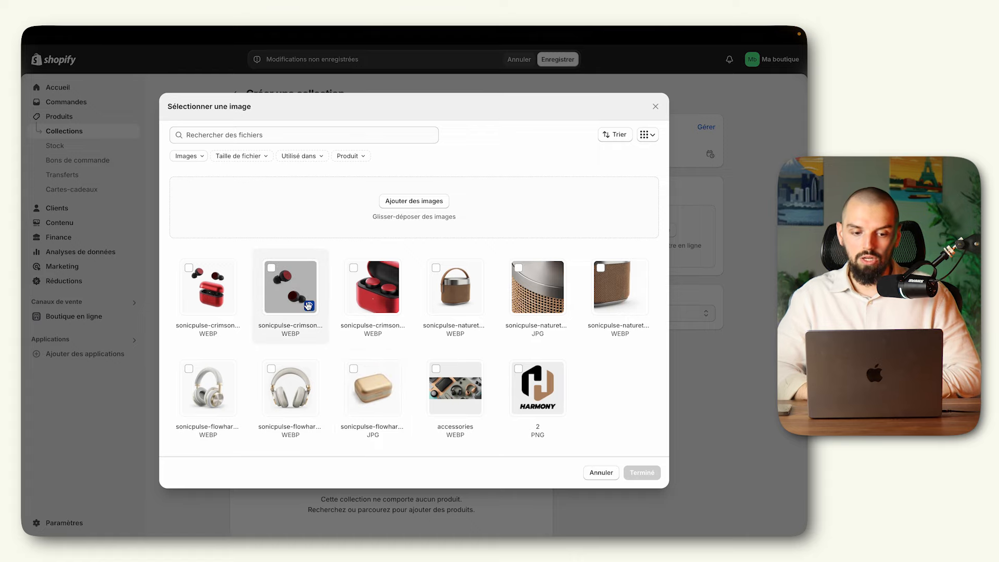
click(364, 281)
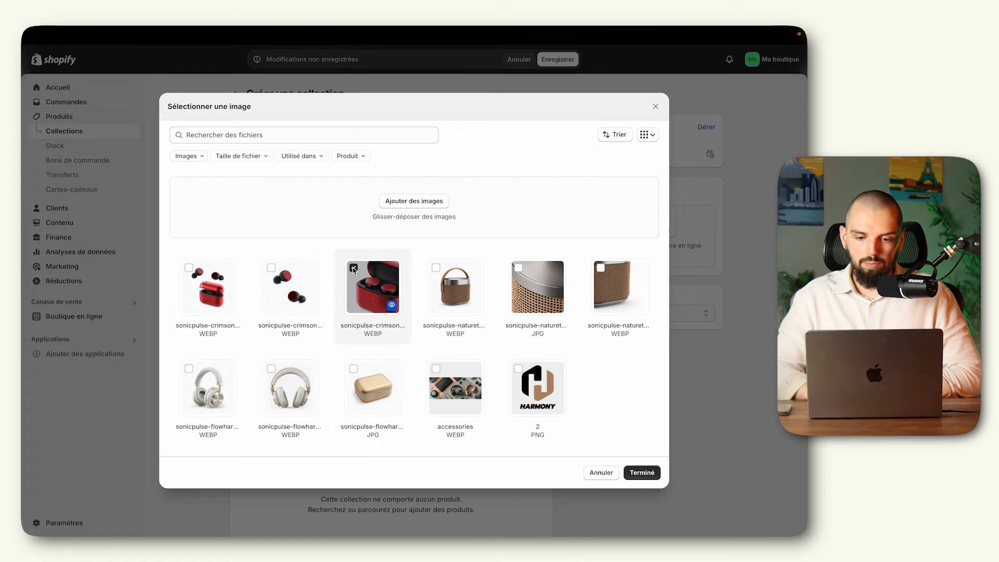
click(642, 474)
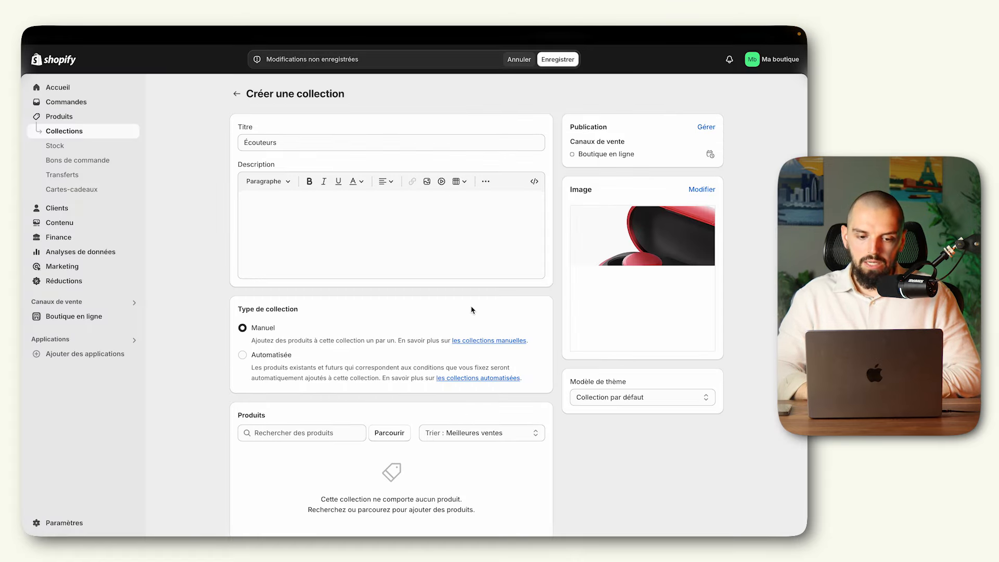
scroll(386, 320, down, 2)
scroll(386, 320, up, 2)
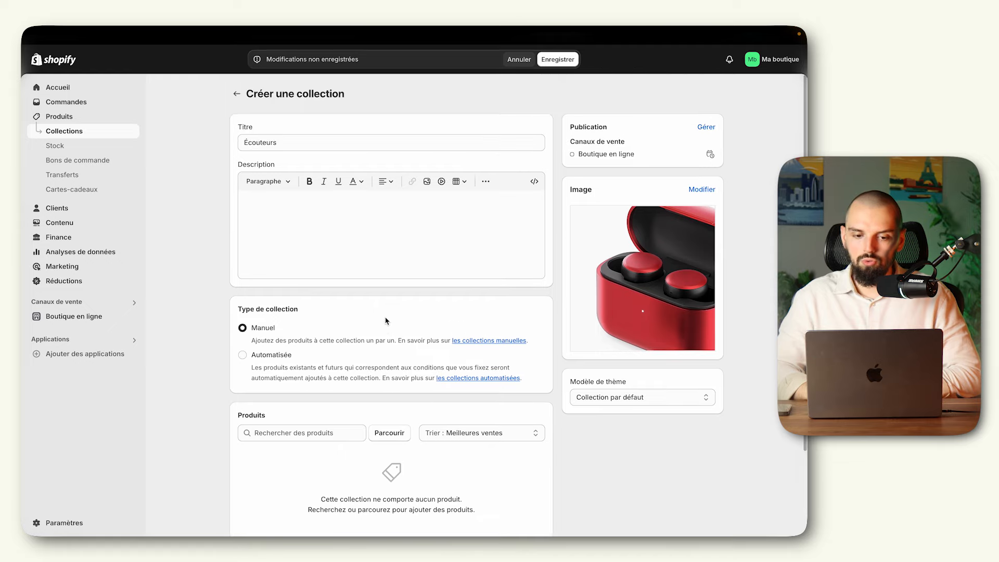
- Save the new Écouteurs collection and add the product Écouteurs to it
click(560, 59)
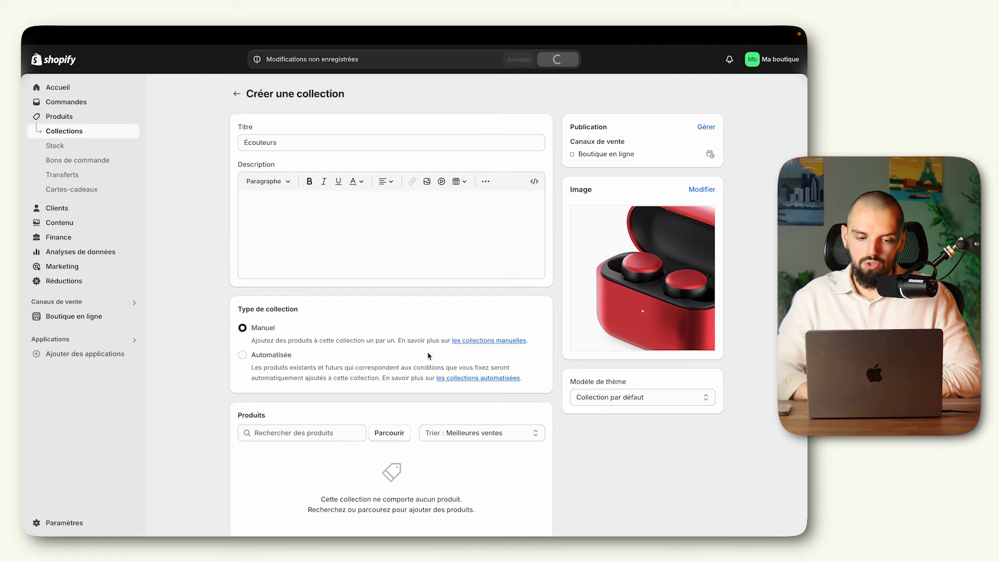
scroll(392, 331, down, 2)
click(390, 338)
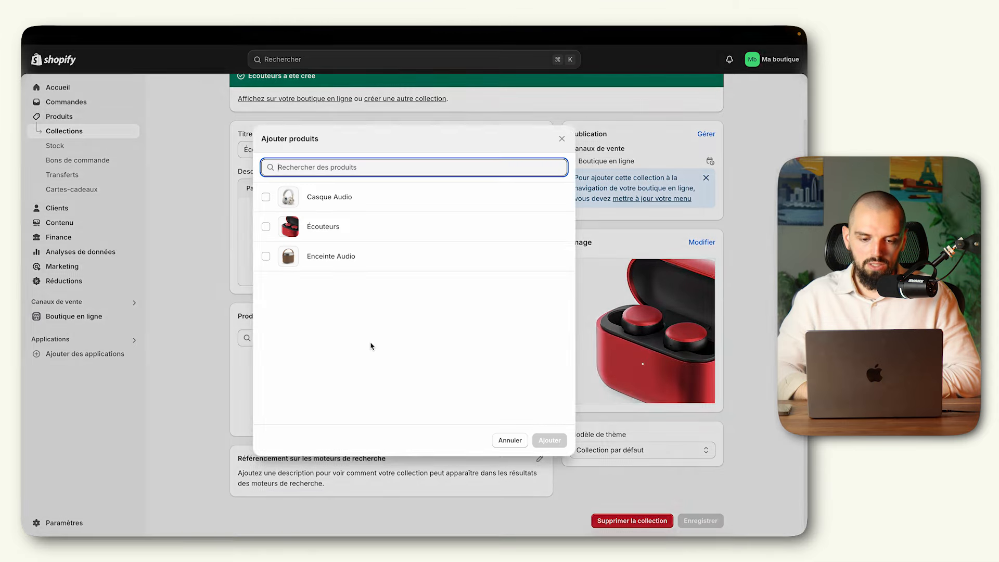
click(321, 235)
click(547, 440)
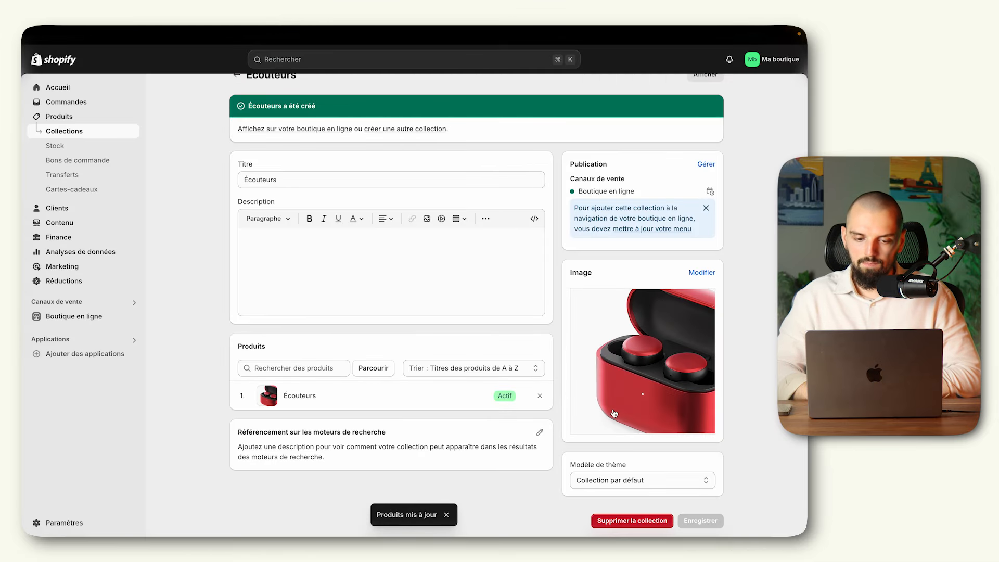
- Give the Écouteurs collection the description "Découvrez notre collection d'écouteurs tendance !" and save it
scroll(614, 414, up, 2)
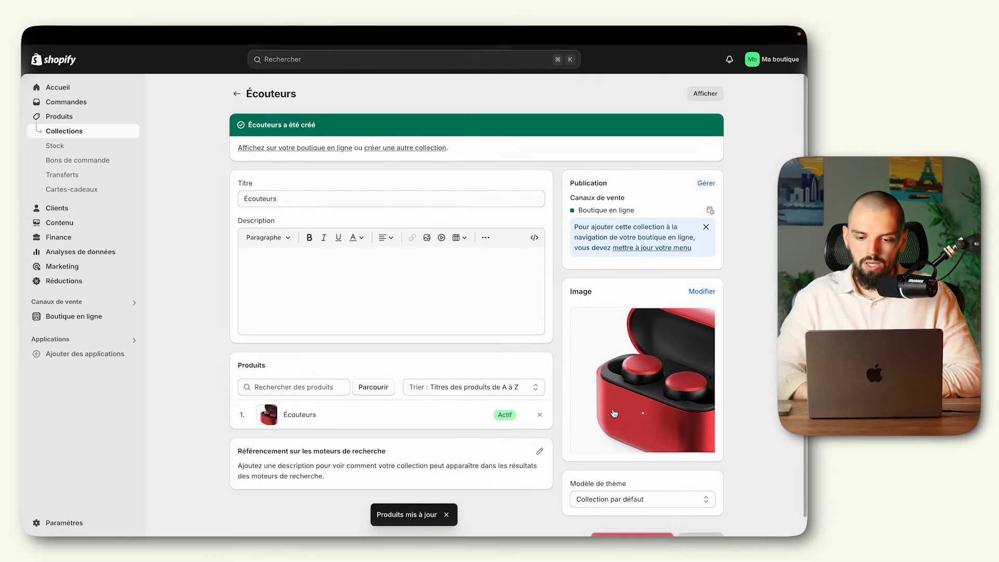
click(371, 280)
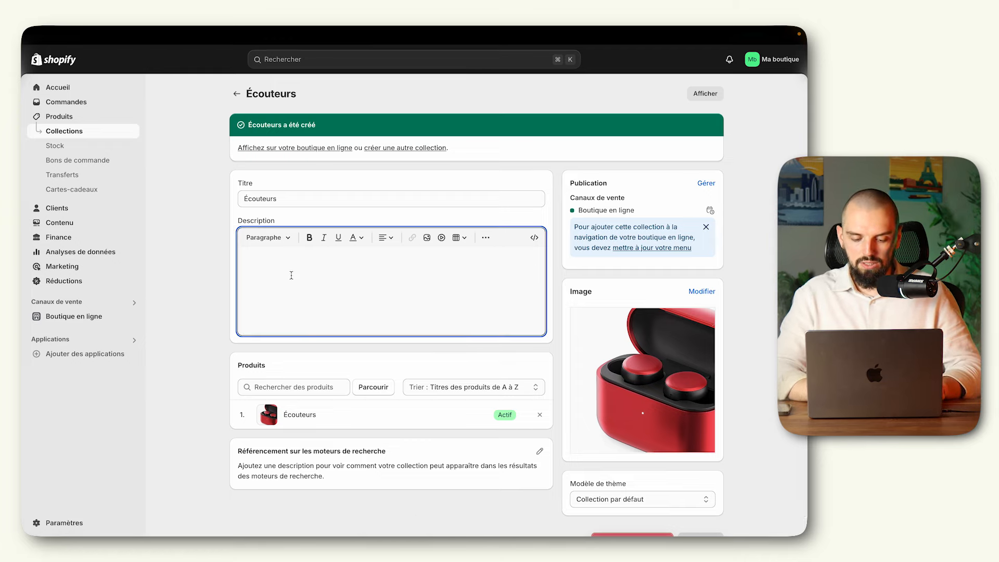
text(Découvrez no)
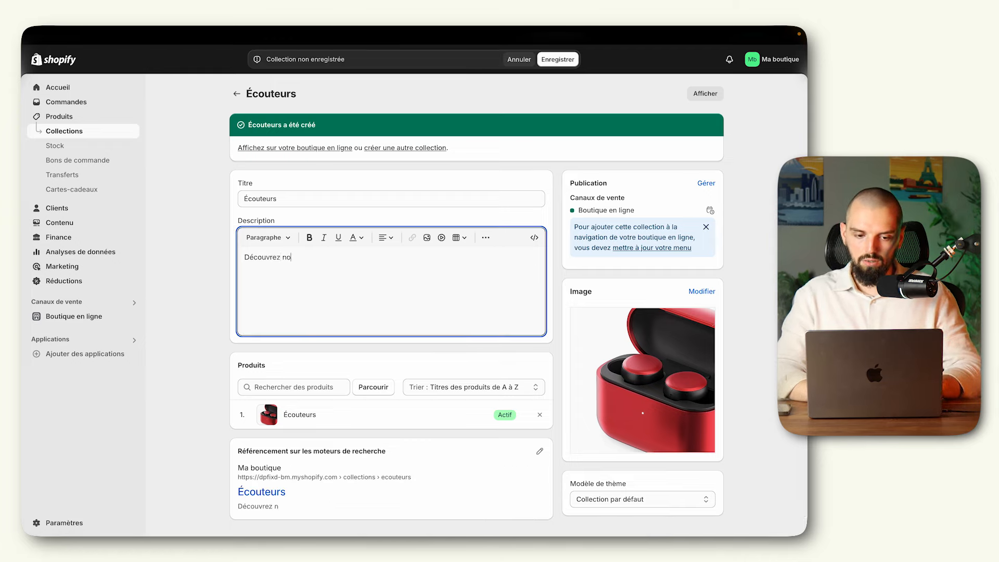
text(tre collection d')
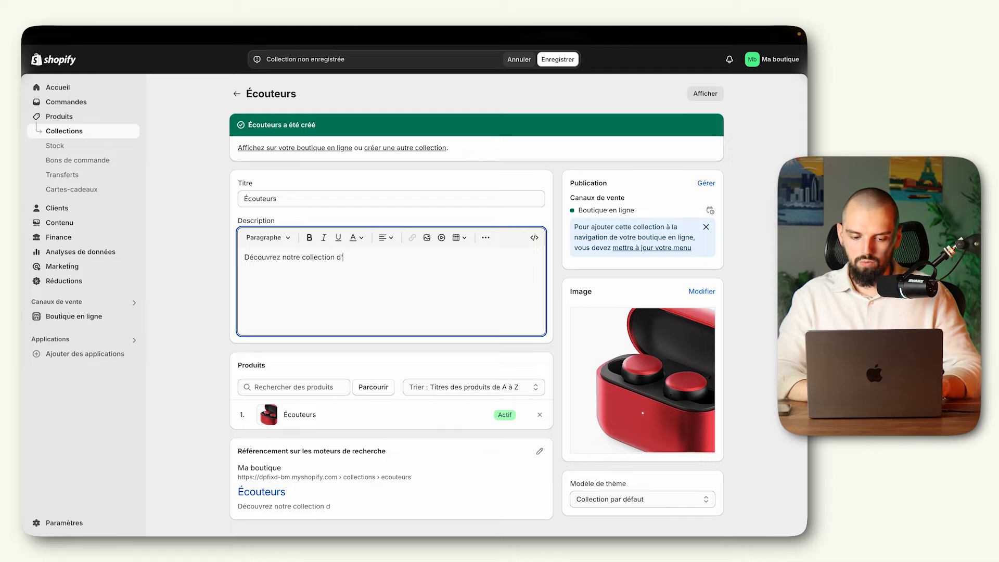
text(écouteurs tendance)
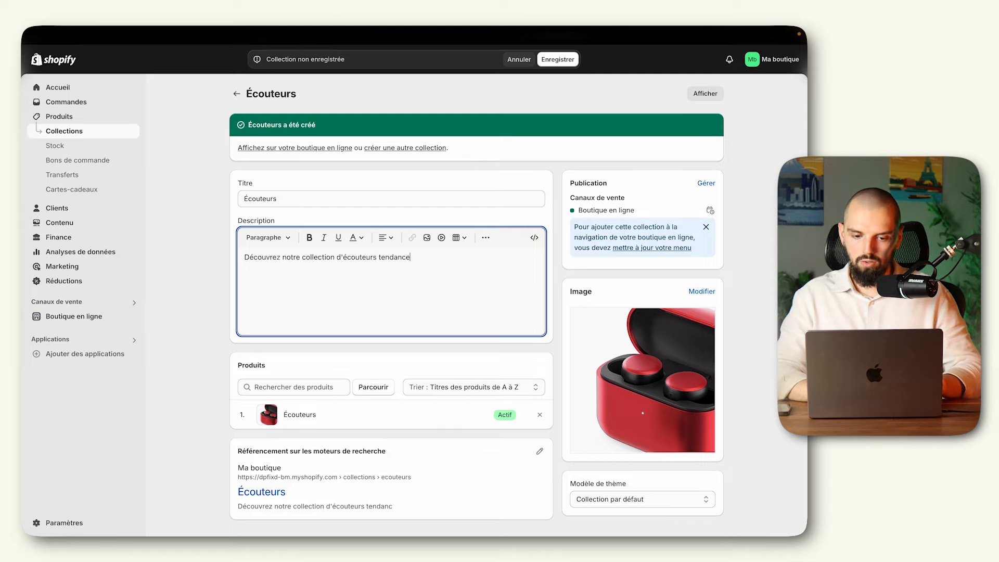
text( !)
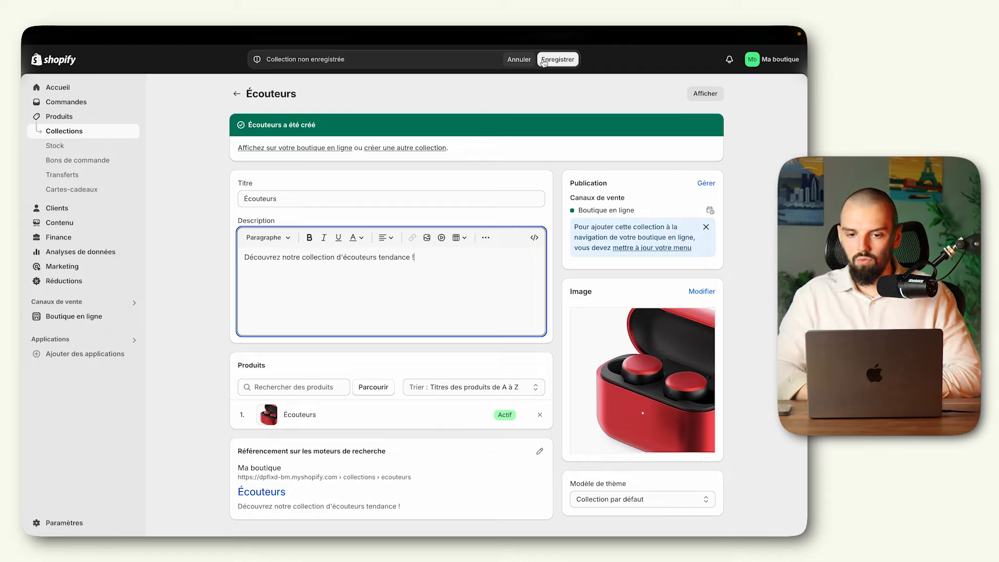
click(557, 59)
- Start a new collection titled "Enceintes" with the description "Découvrez nos enceintes tendances.", copying the sentence before adding its full stop
click(89, 134)
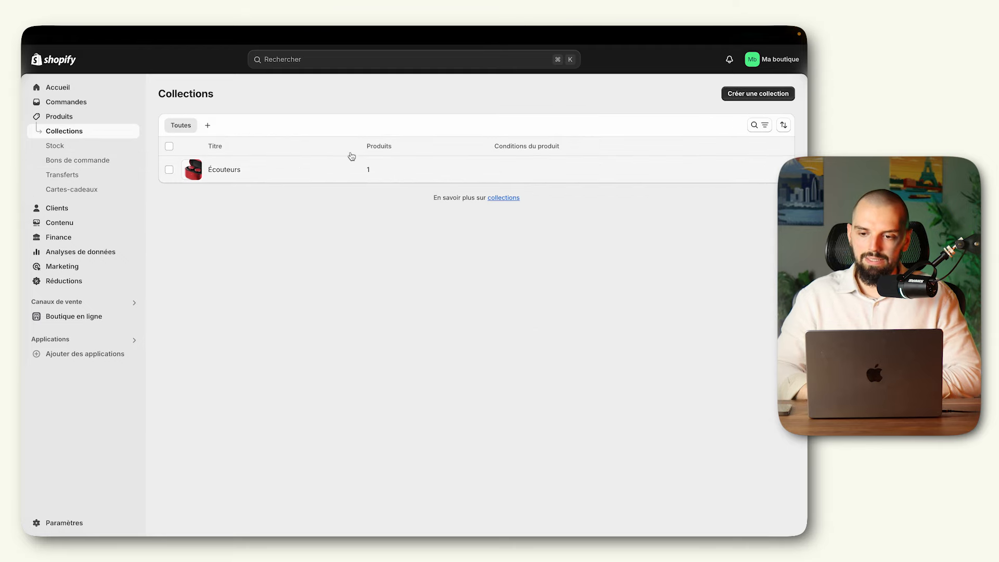
click(759, 94)
click(330, 142)
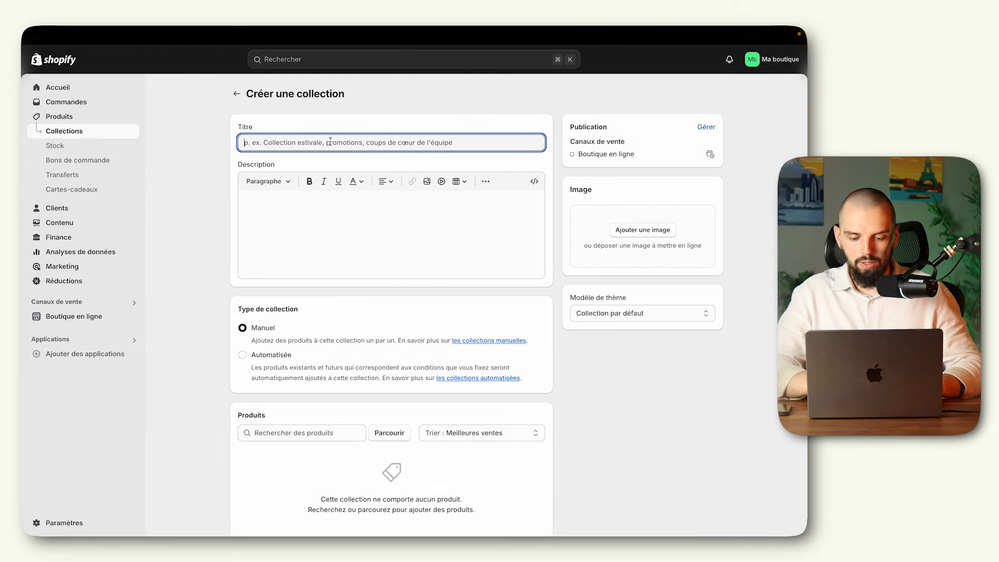
text(Enceintes)
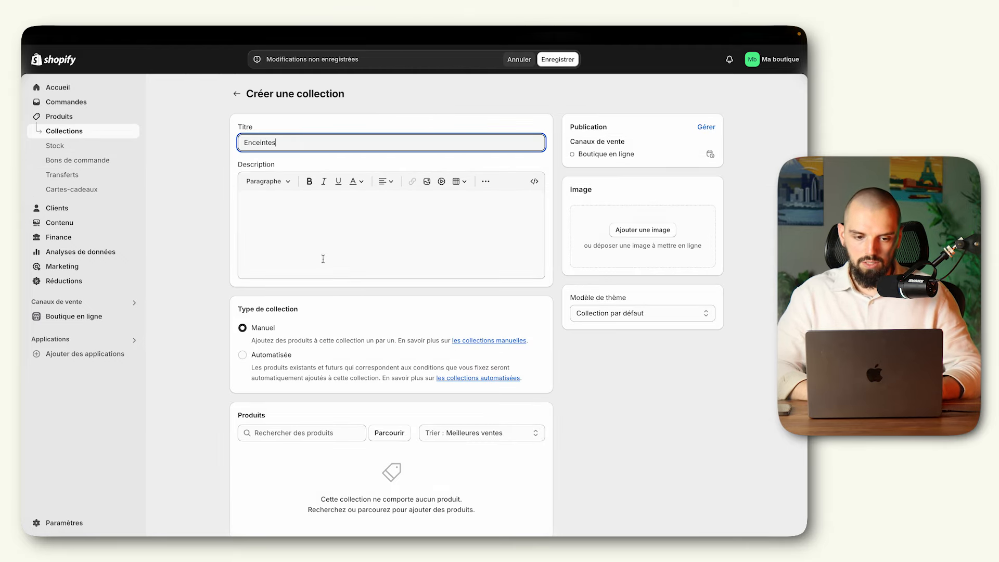
click(323, 258)
text(Découvrez nos enceintes)
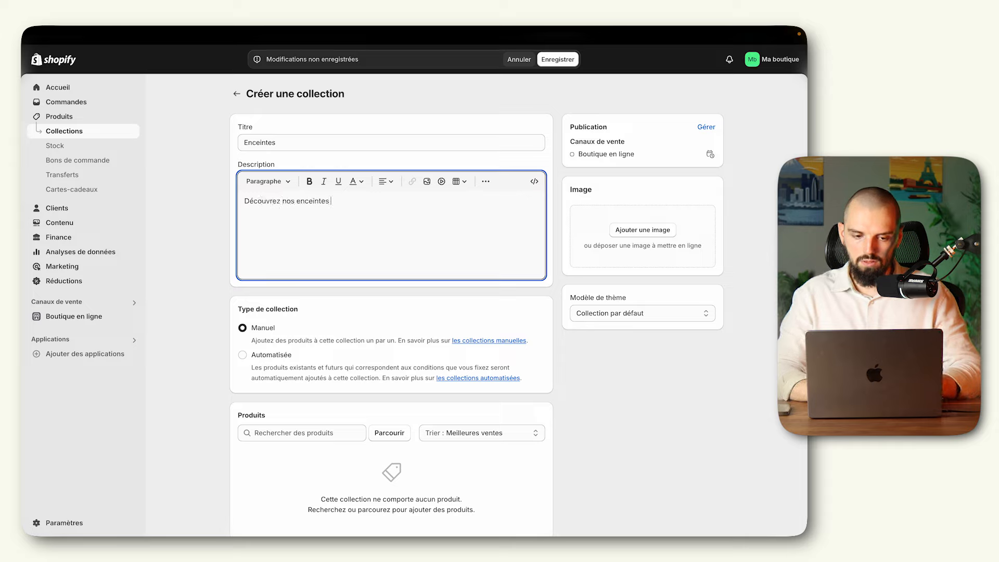
key(ctrl+a)
key(super+c)
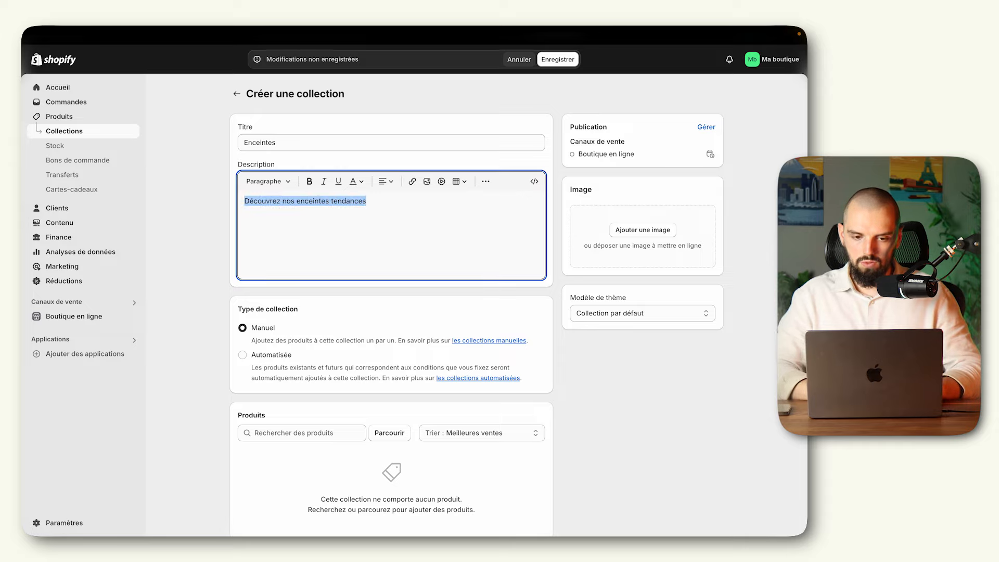
click(431, 218)
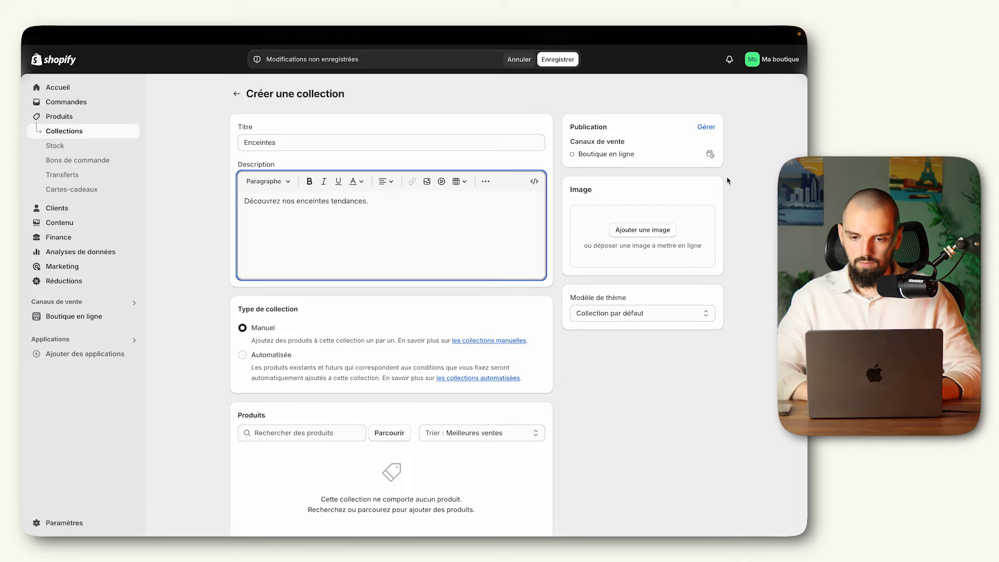
- Set the WEBP close-up of the brown speaker's lower corner as the Enceintes collection image and save the collection
click(669, 231)
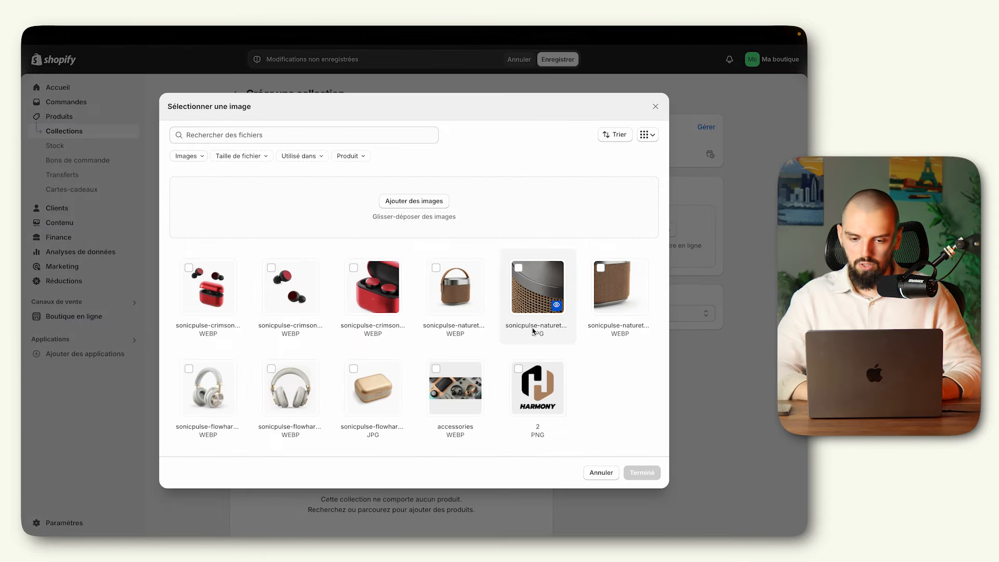
click(614, 291)
click(638, 473)
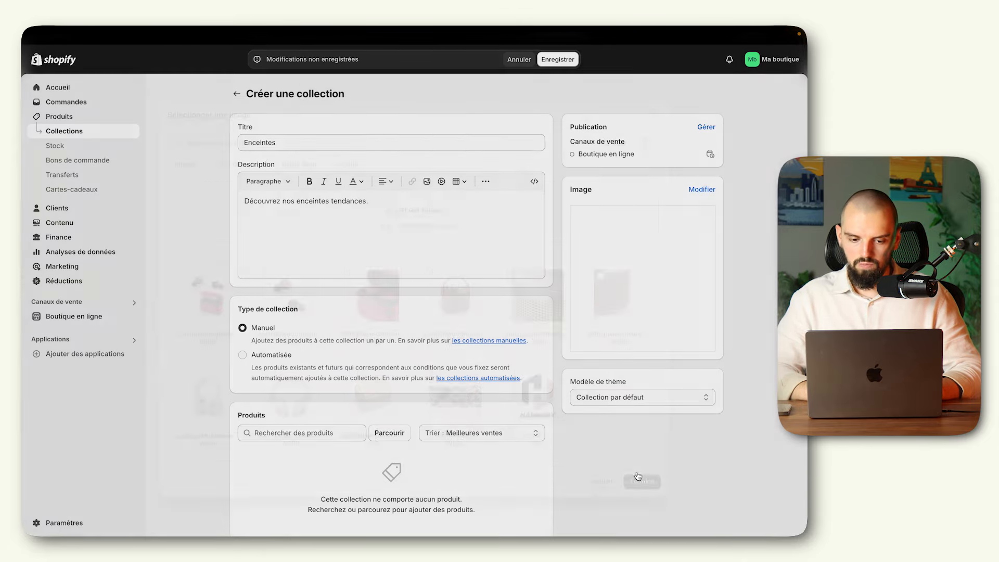
click(557, 59)
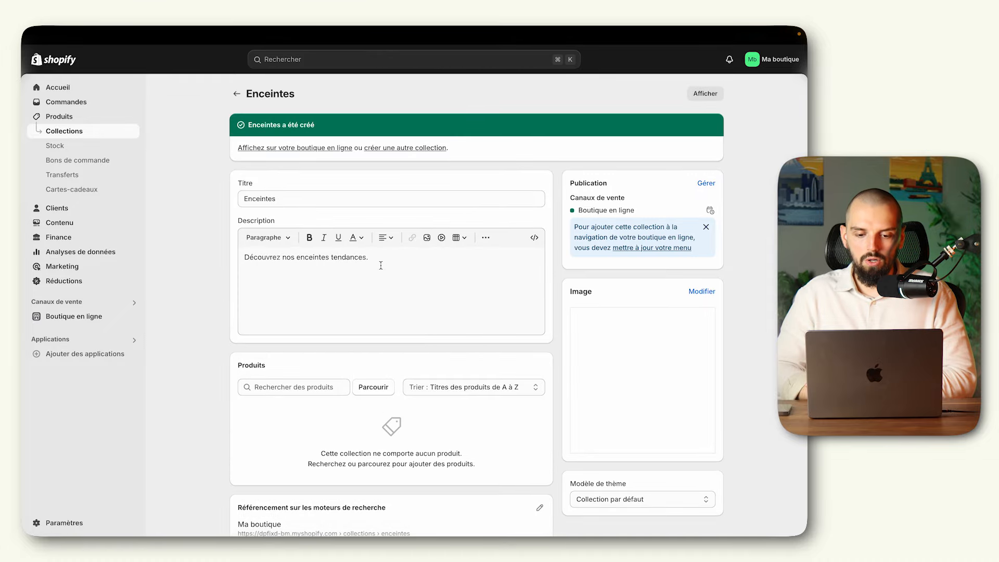
- Add the product Enceinte Audio to the Enceintes collection
scroll(379, 266, down, 2)
click(373, 344)
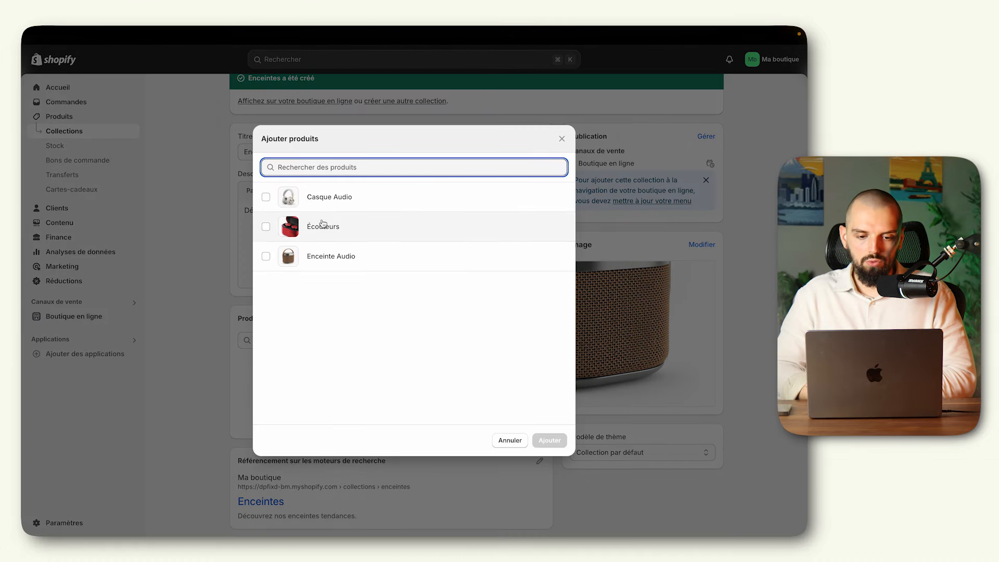
click(320, 256)
click(549, 442)
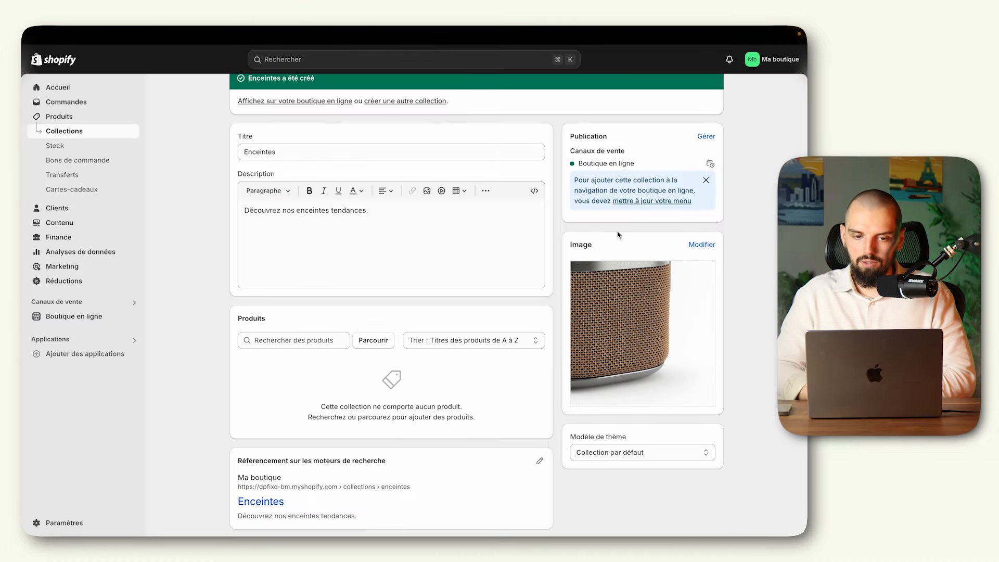
- Start another collection and paste the copied description, replacing "enceintes" with "casques audios"
scroll(619, 235, up, 2)
click(239, 94)
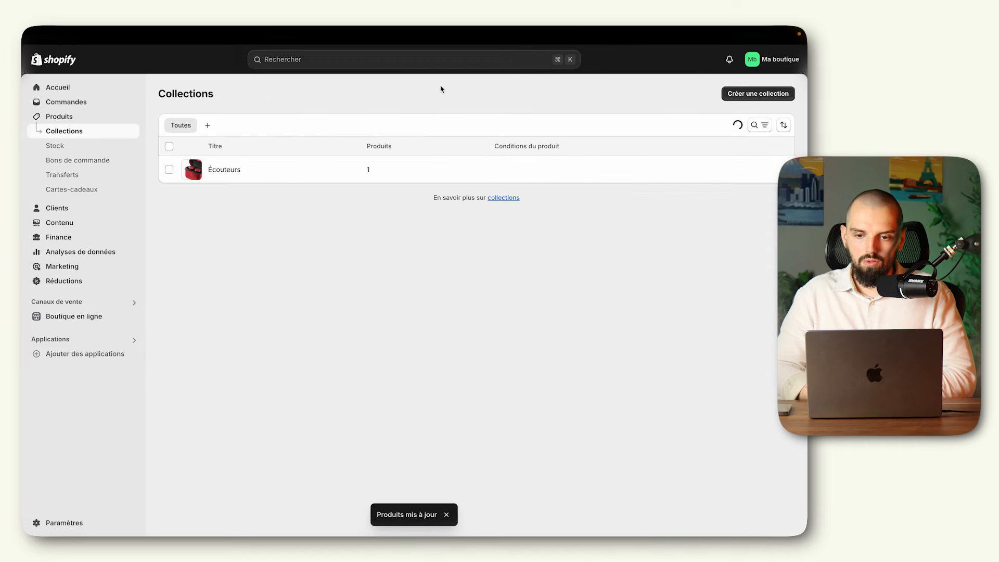
click(750, 94)
click(430, 141)
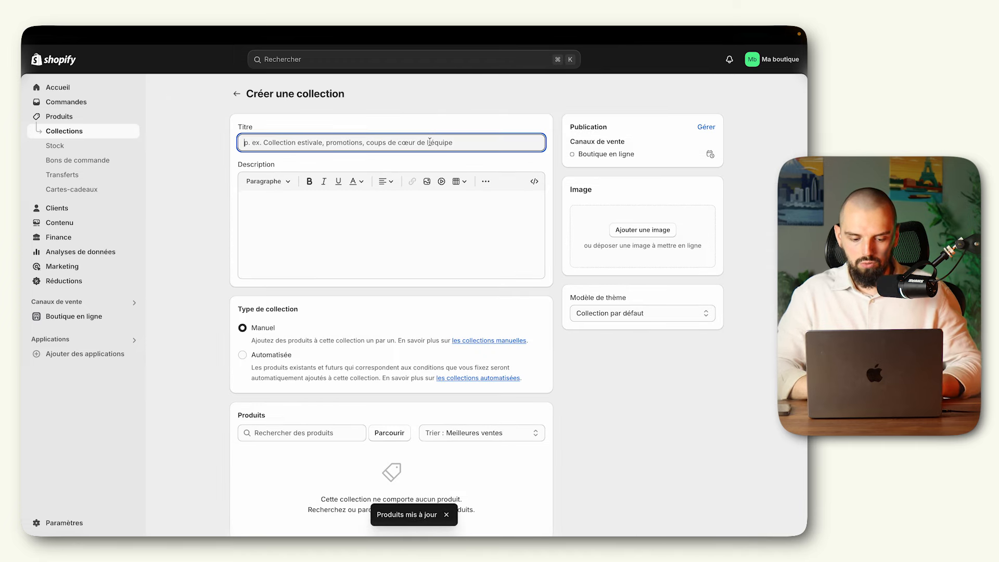
click(404, 199)
key(super+v)
double_click(316, 201)
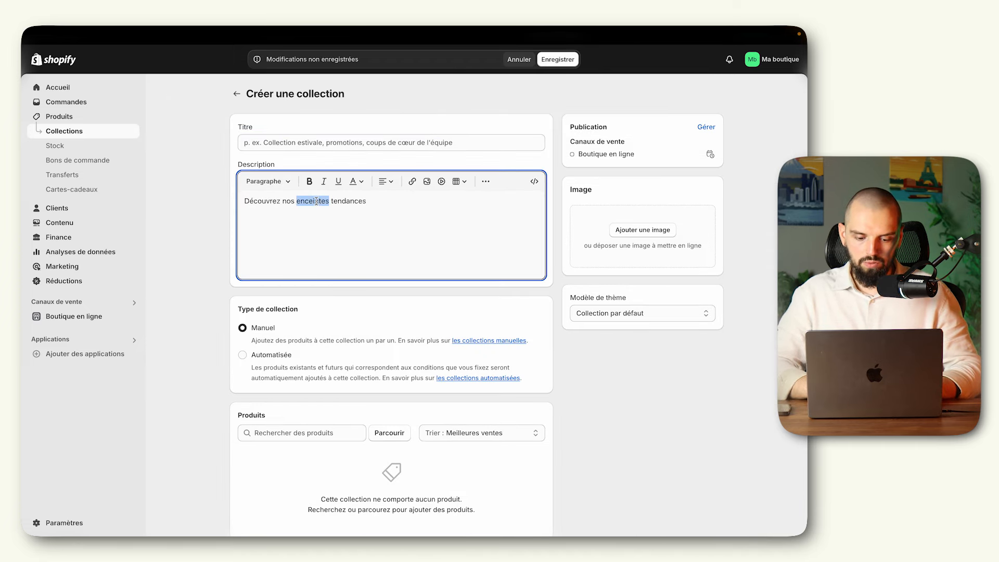
text(casques audio)
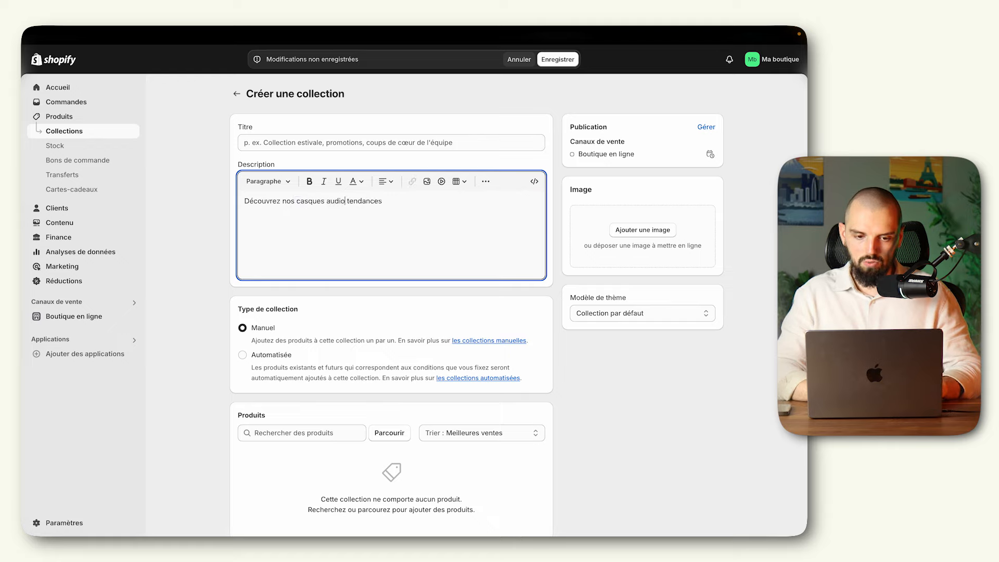
text(s)
- Title the new collection "Casques Audios"
click(323, 143)
text(Cas)
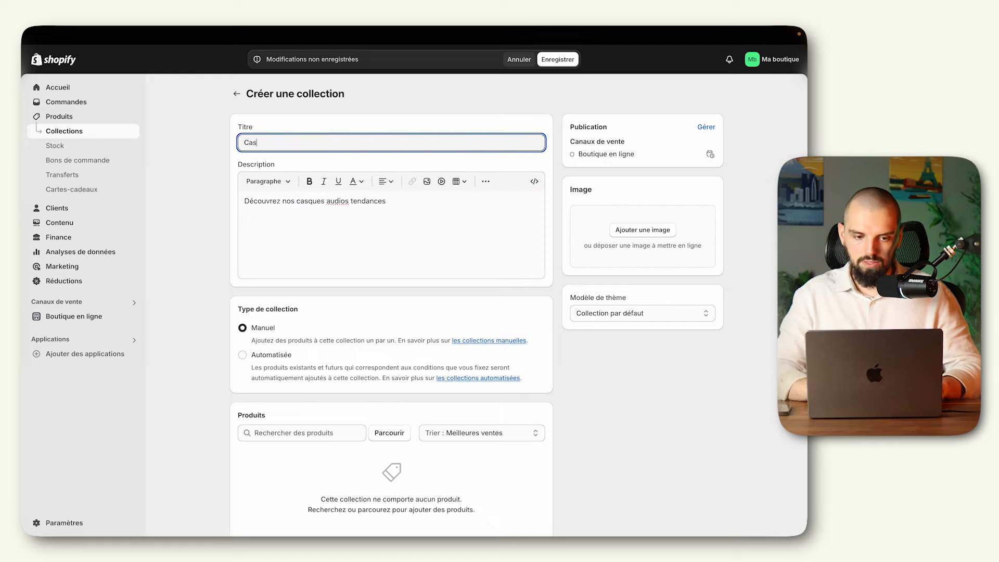
text(ques Audios)
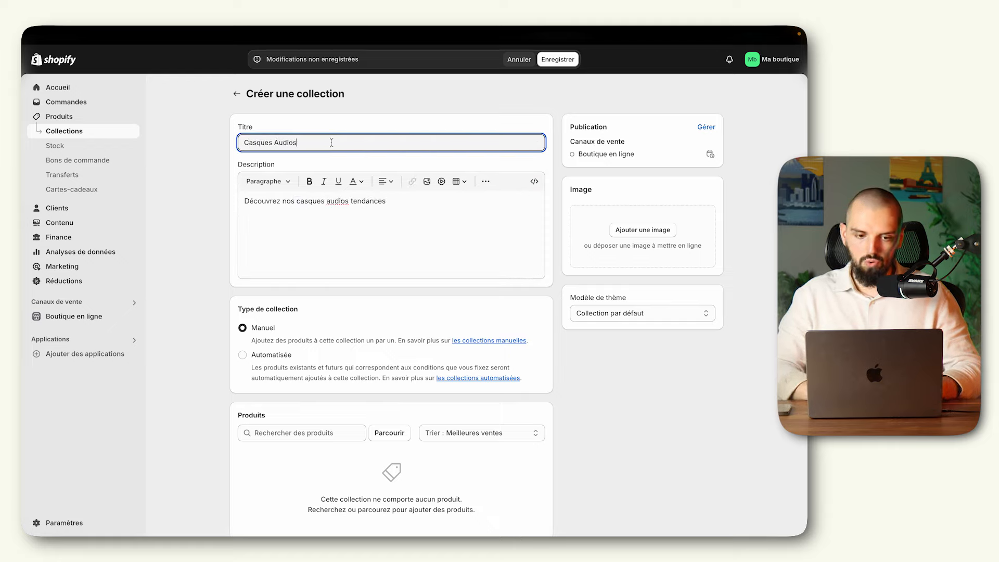
- Set the front-view headphones picture as the Casques Audios collection image and save the collection
click(702, 229)
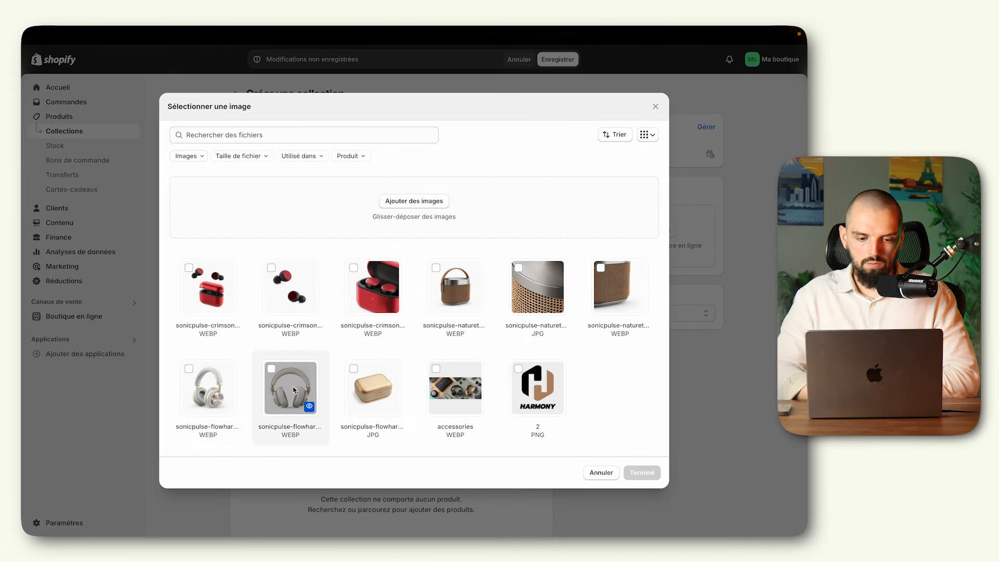
click(271, 369)
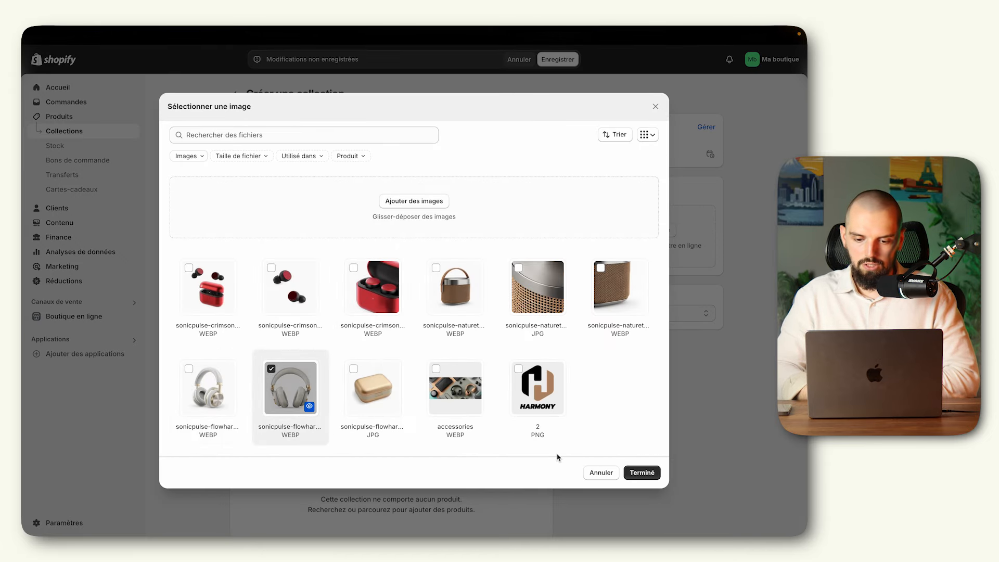
click(642, 473)
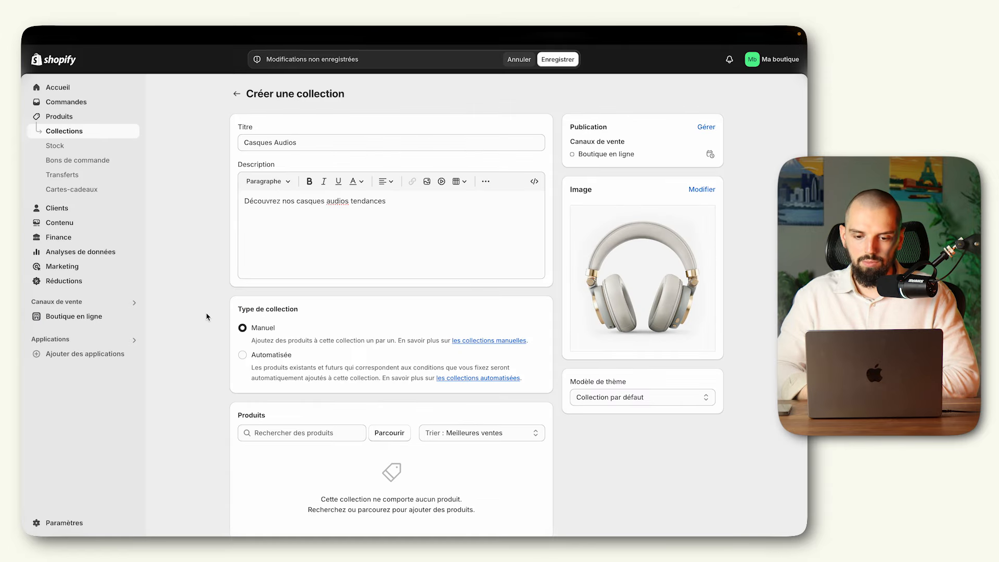
scroll(208, 317, down, 2)
click(564, 61)
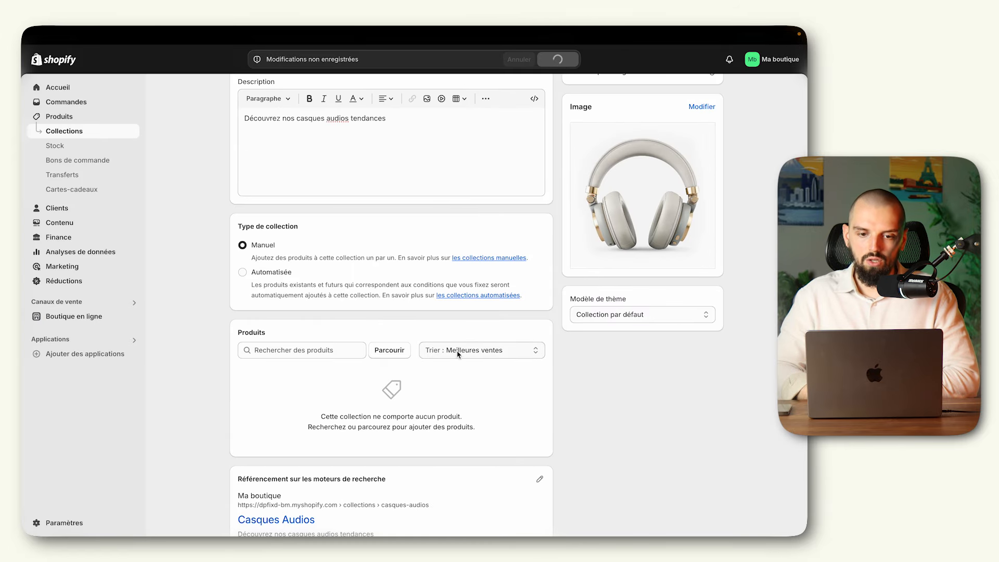
click(423, 154)
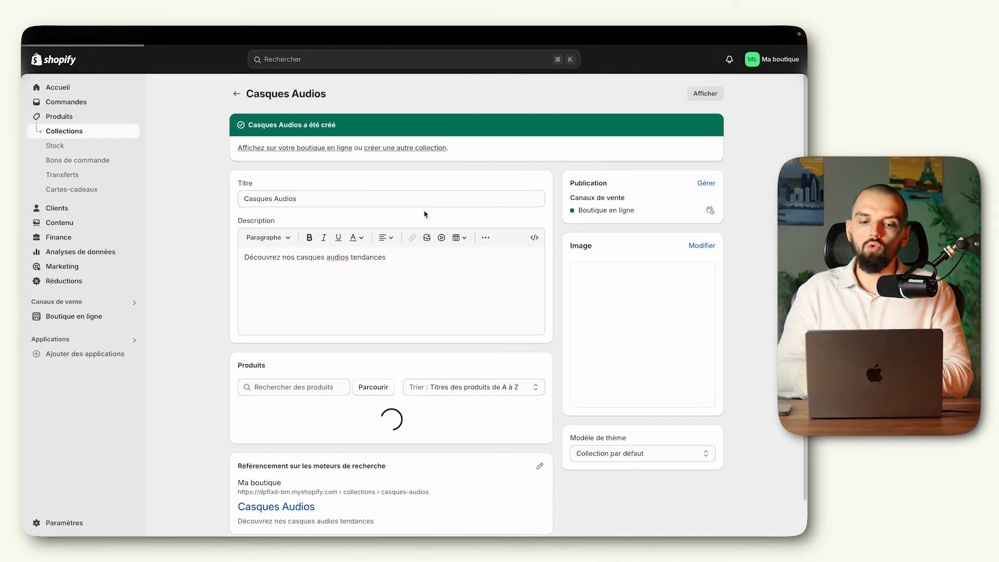
- Add a full stop to the end of the Casques Audios description and save the change
click(441, 285)
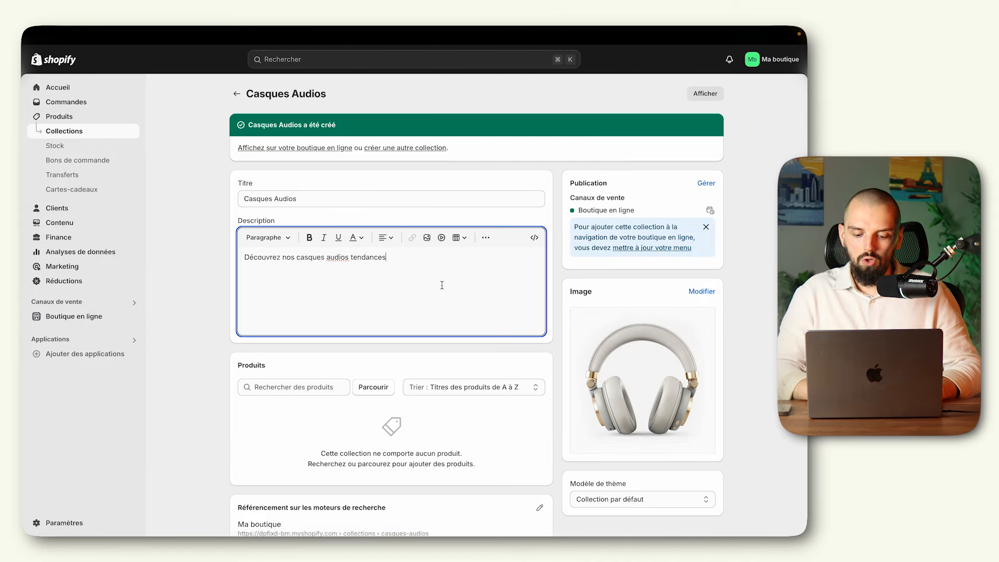
text(.)
click(202, 323)
scroll(203, 321, down, 3)
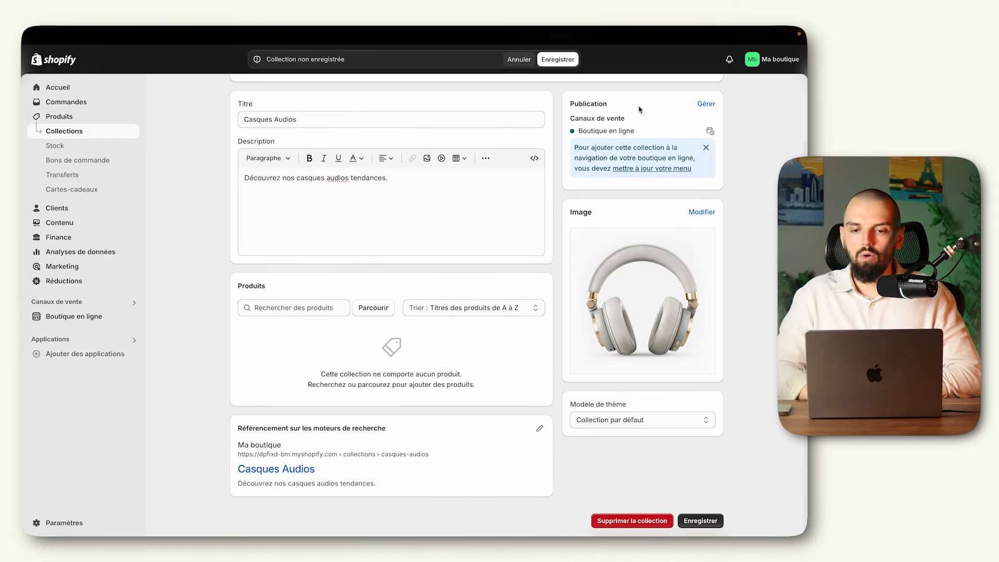
click(569, 61)
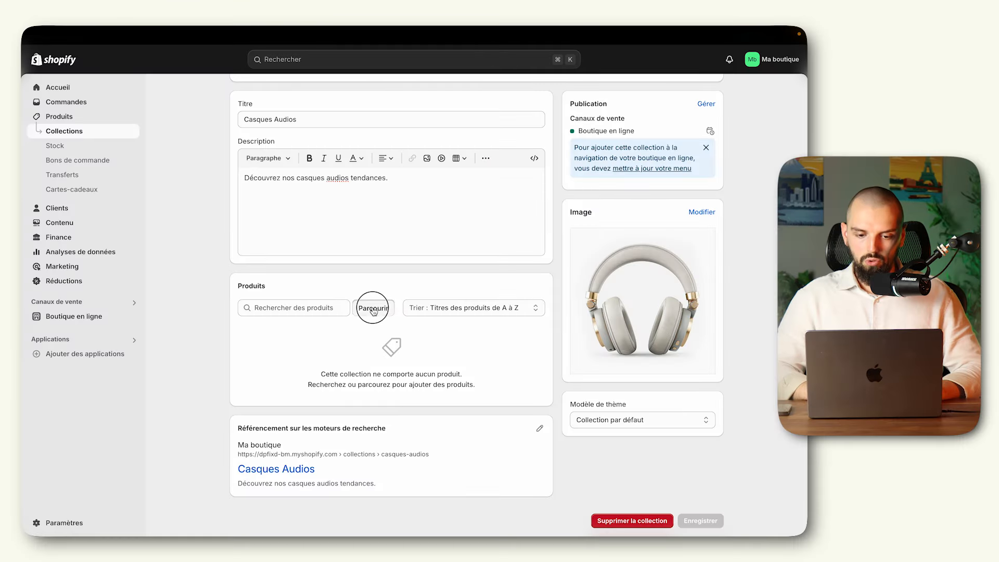
- Add the Casque Audio product to the Casques Audios collection and return to the collections list
click(354, 306)
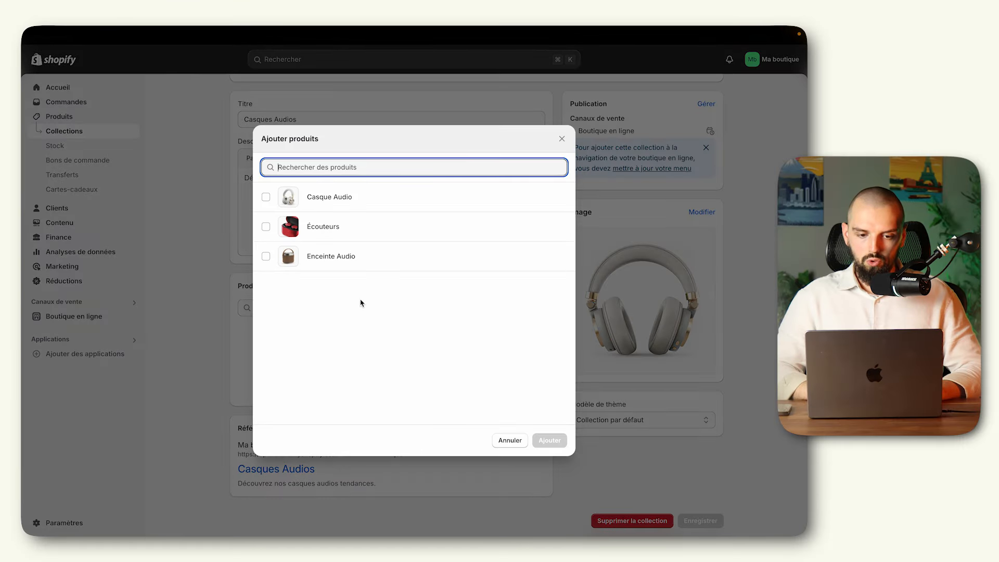
click(323, 198)
click(543, 442)
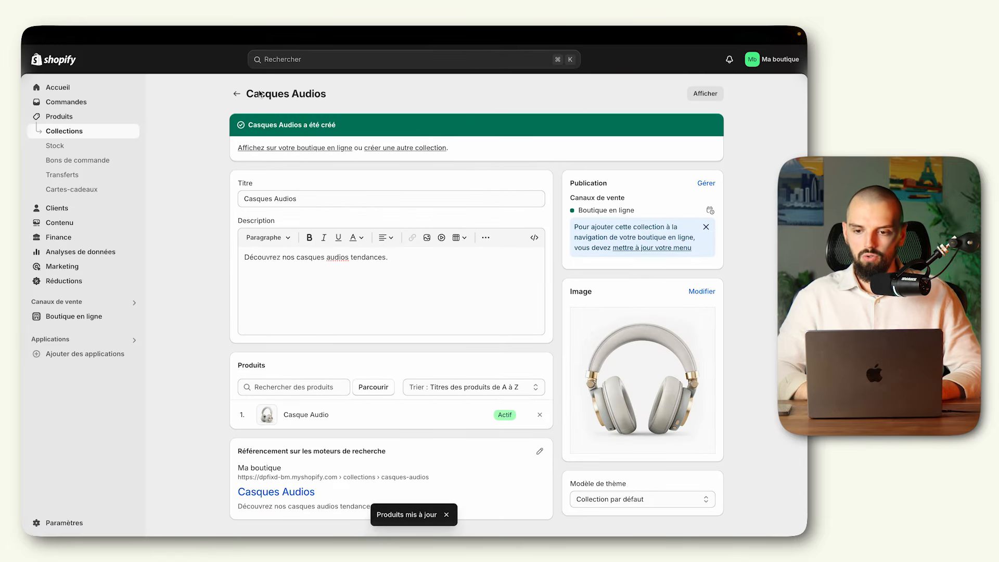
click(237, 94)
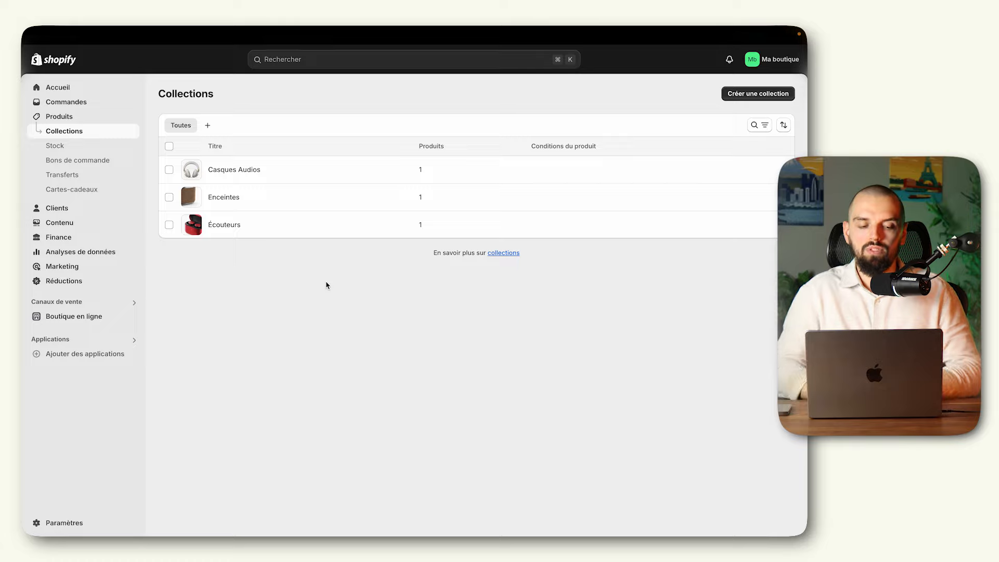
- Go to the online store's themes and open the Shopify theme store to explore more themes
click(85, 316)
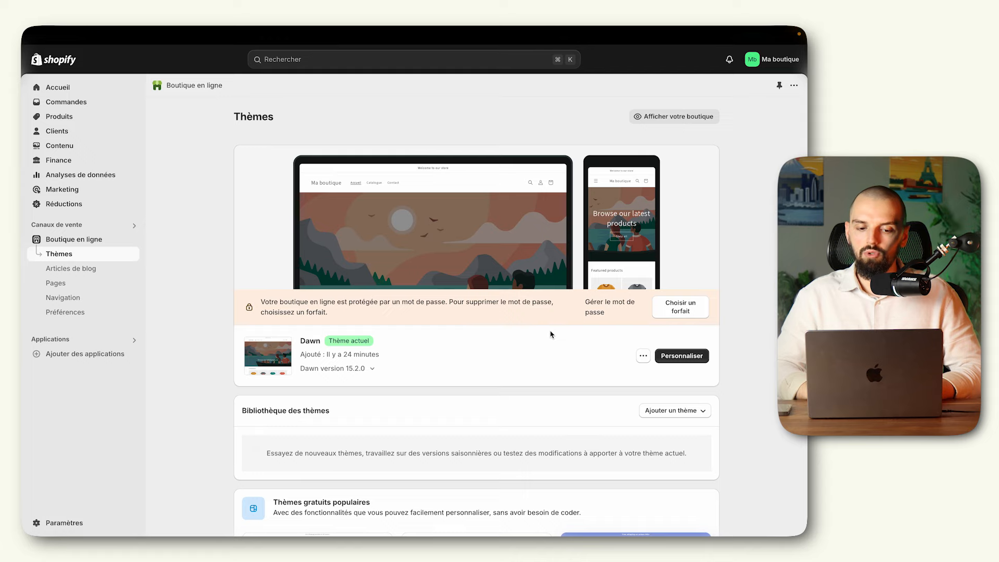
scroll(551, 334, down, 1)
scroll(489, 341, down, 7)
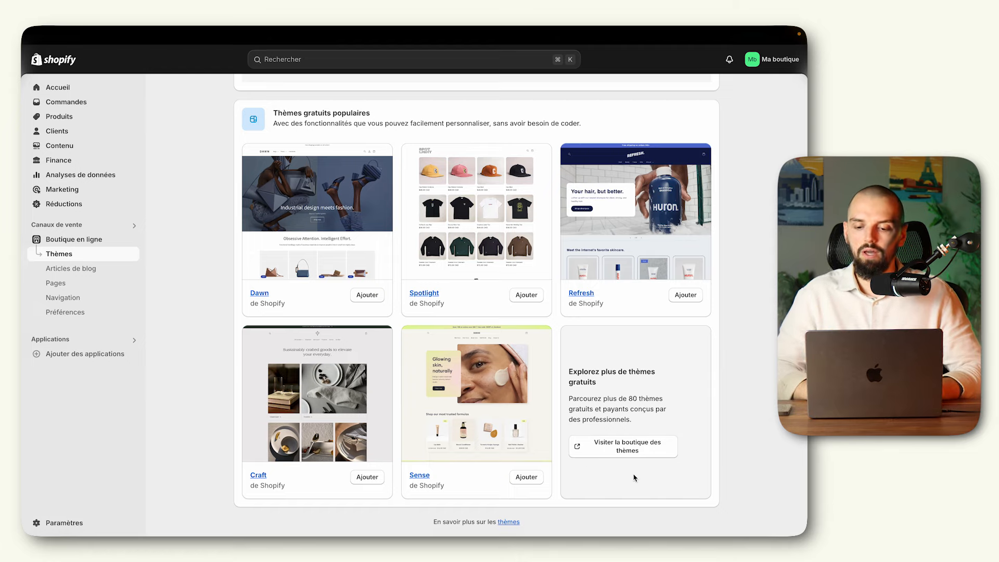
click(639, 456)
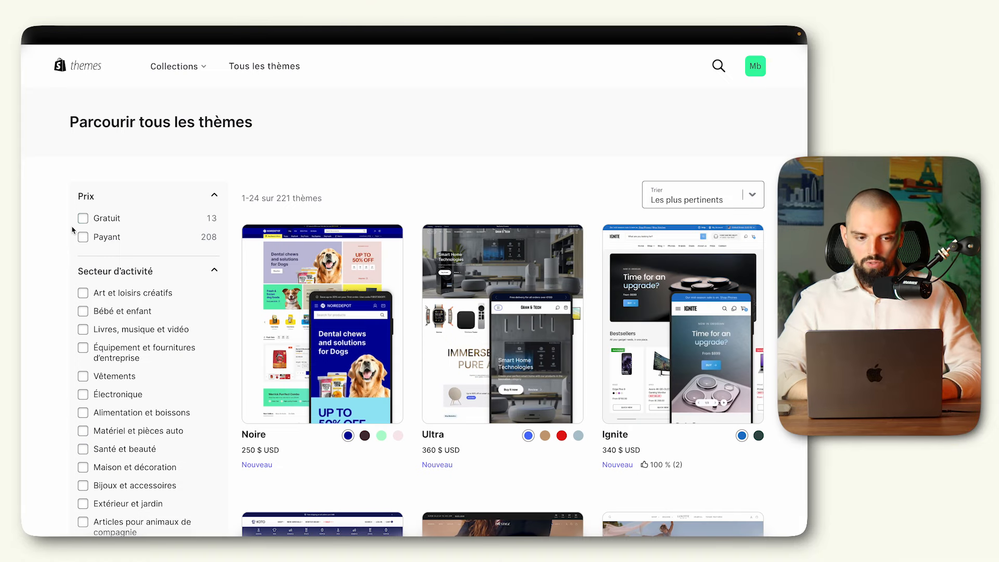
- Filter the theme store to free themes and add the Trade theme to the store
click(83, 218)
scroll(443, 177, down, 2)
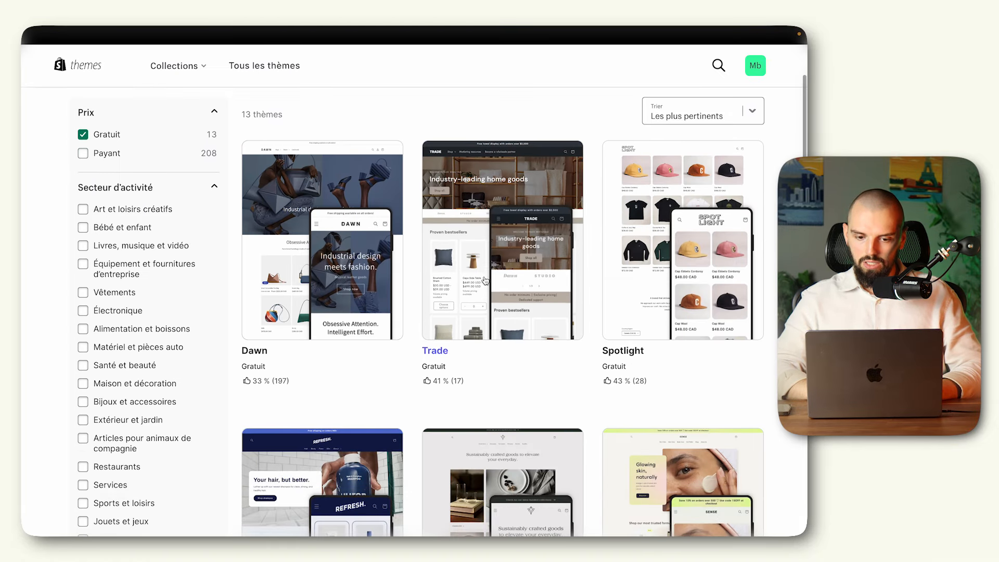
click(514, 266)
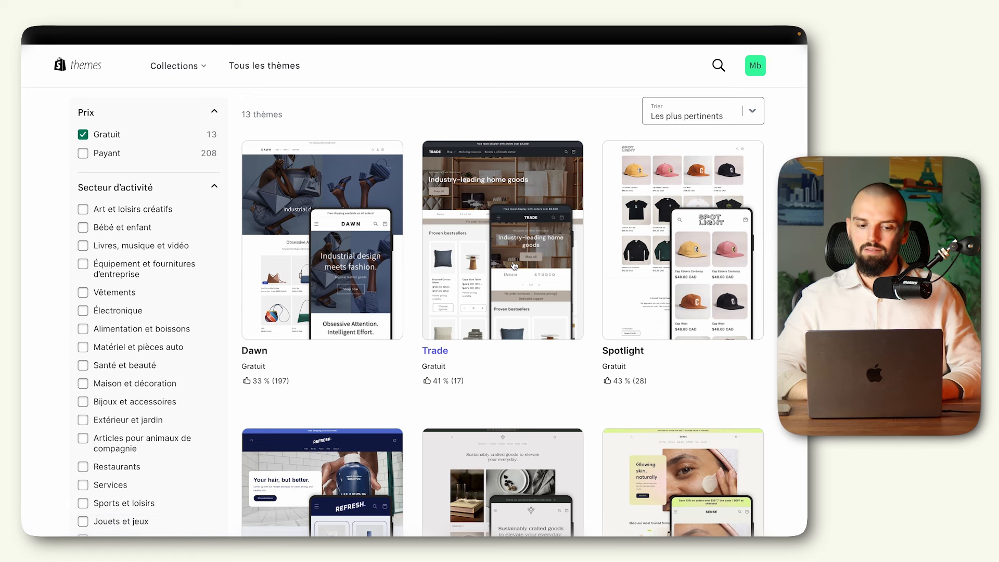
click(138, 292)
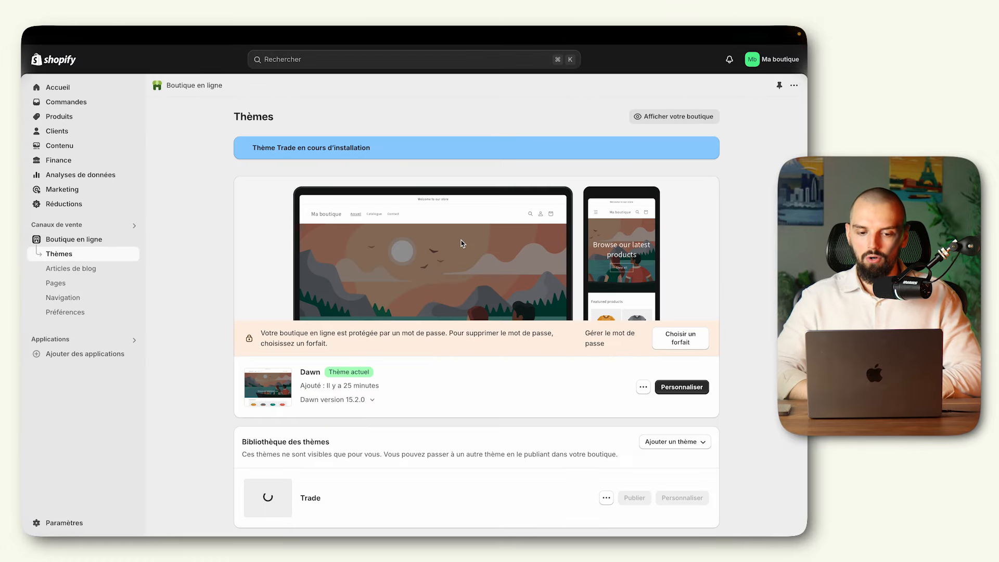
scroll(561, 367, down, 5)
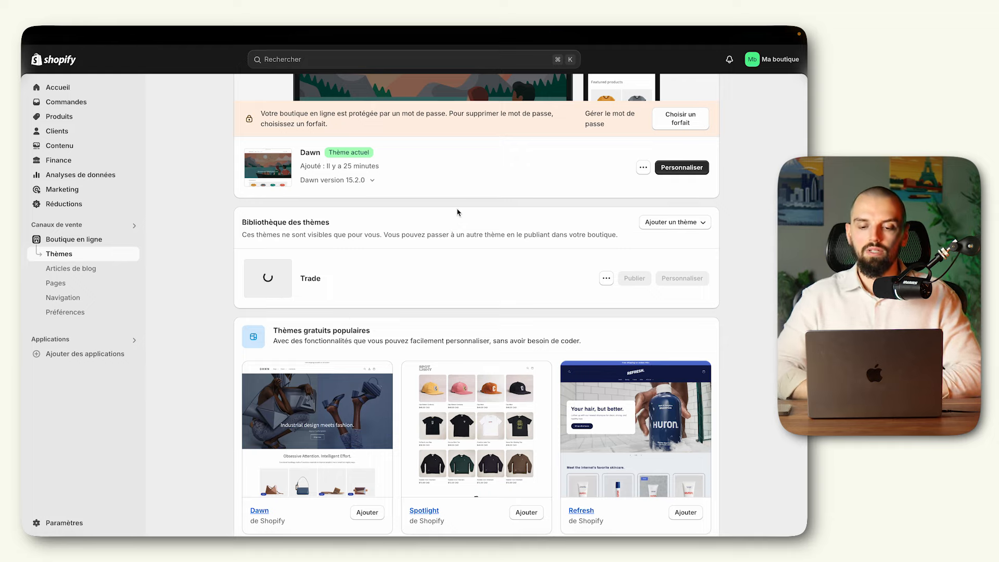
key(ctrl+Right)
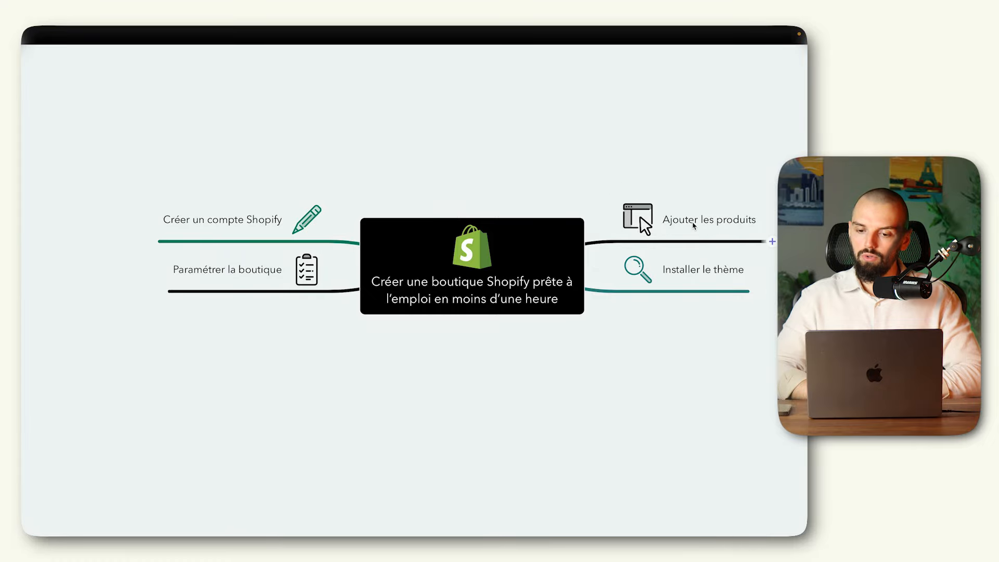
click(691, 287)
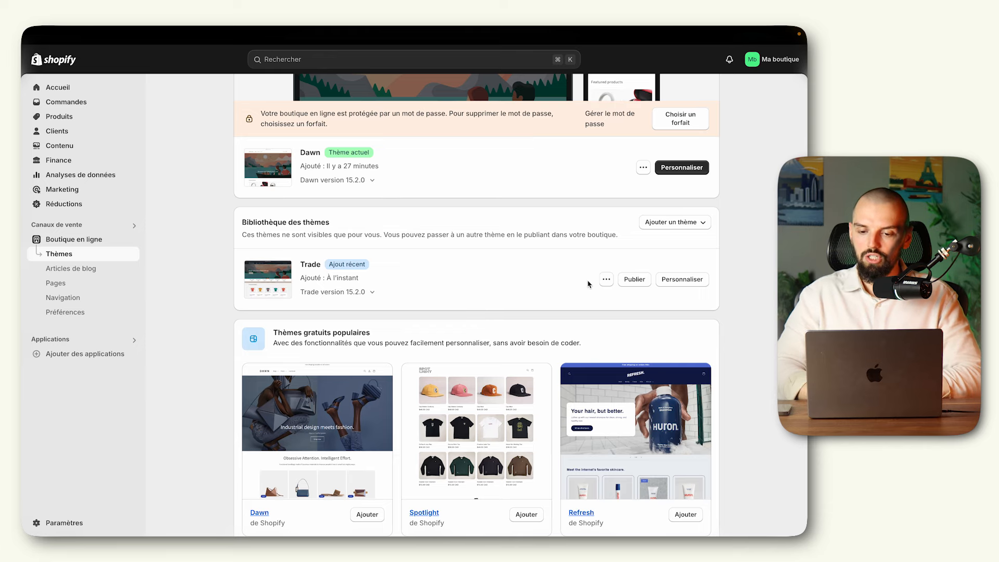
- Publish the Trade theme as the current theme and delete Dawn from the theme library
click(638, 281)
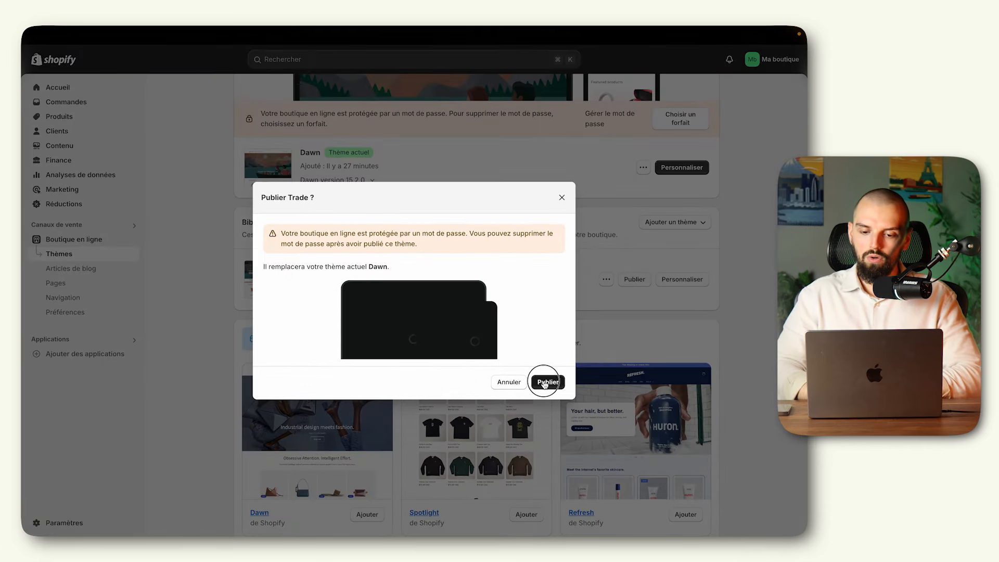
click(548, 382)
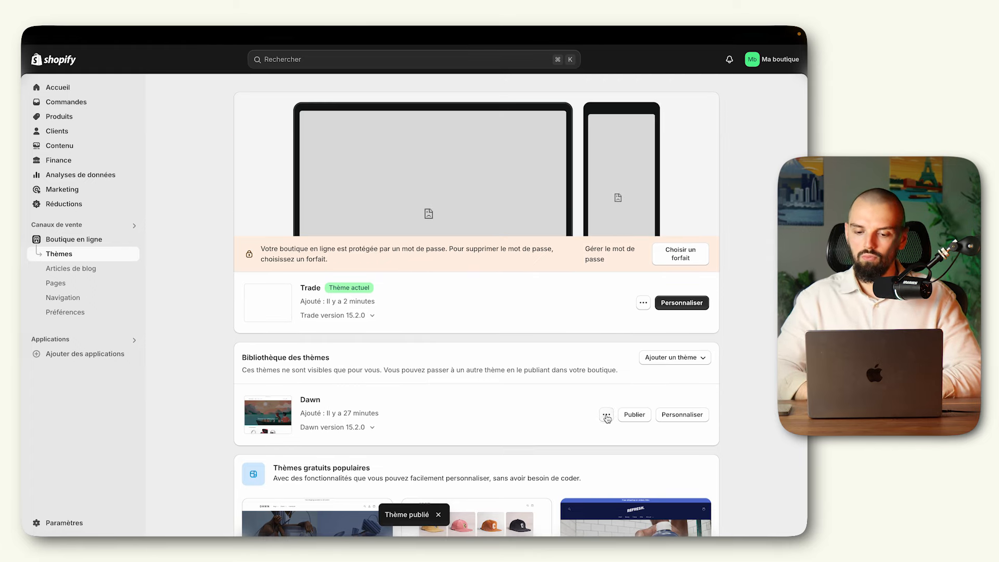
click(606, 415)
click(528, 394)
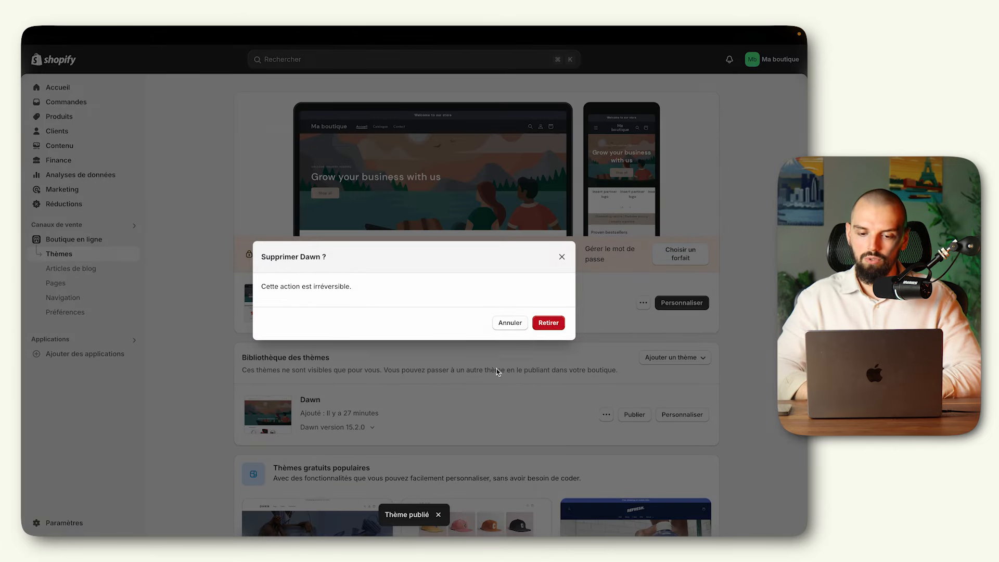
click(546, 323)
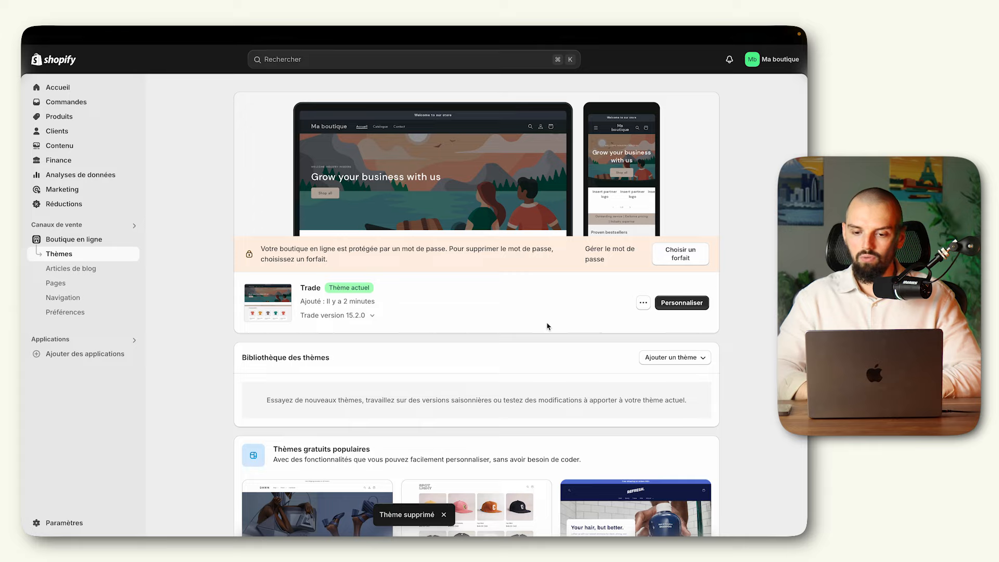
- Customize the Trade theme by uploading 3.png from the Charte Graphique folder as the logo in the theme settings
click(694, 306)
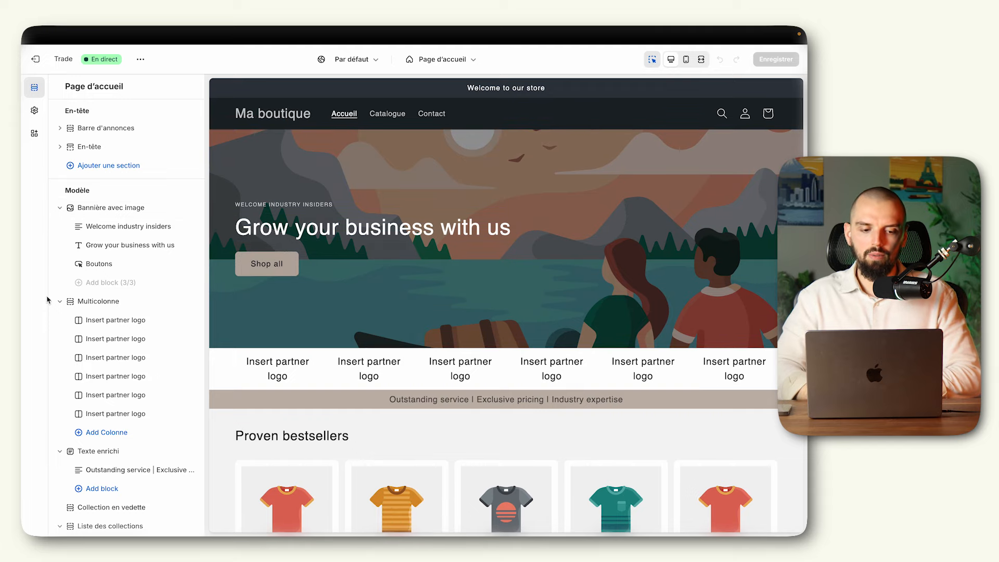
click(38, 111)
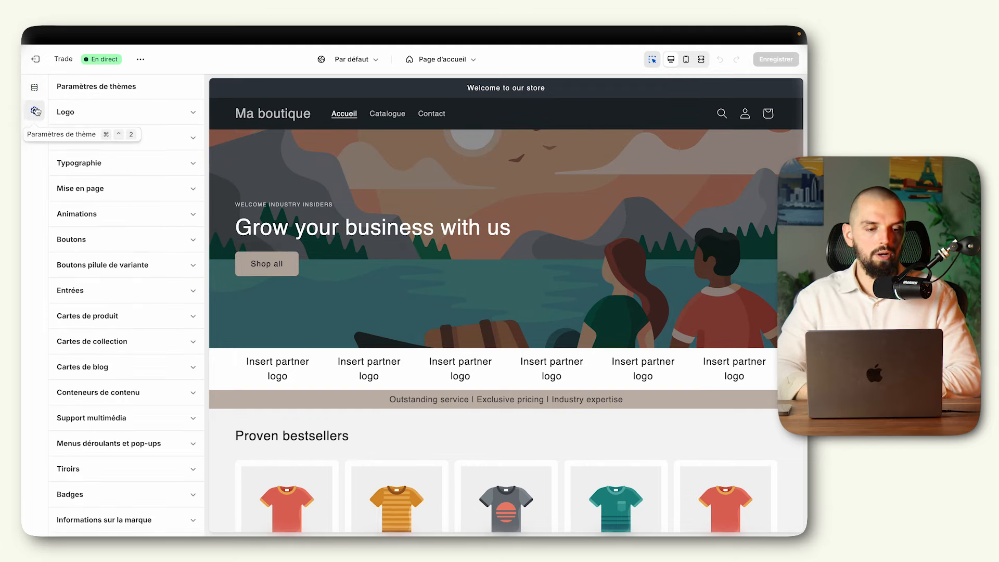
click(121, 114)
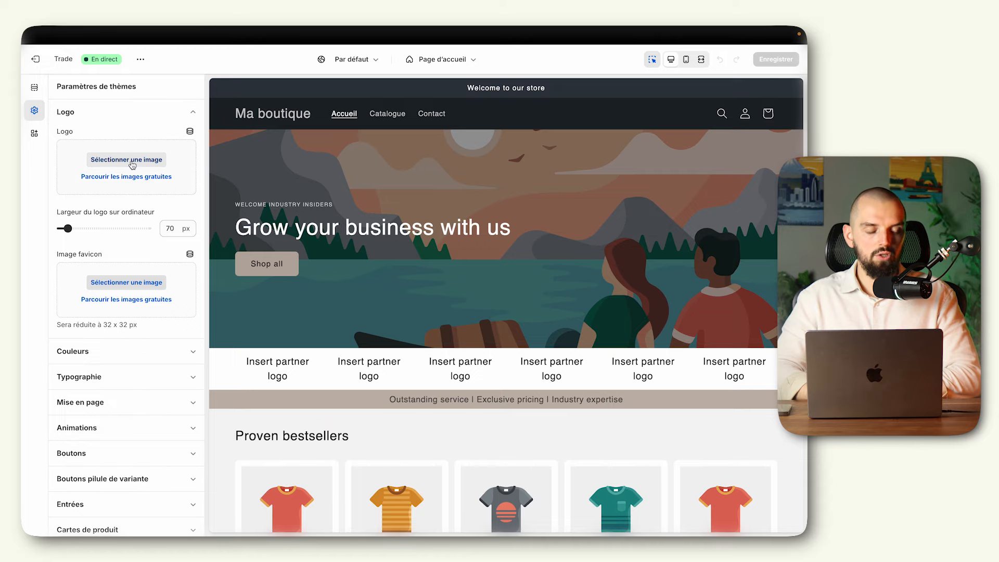
click(133, 162)
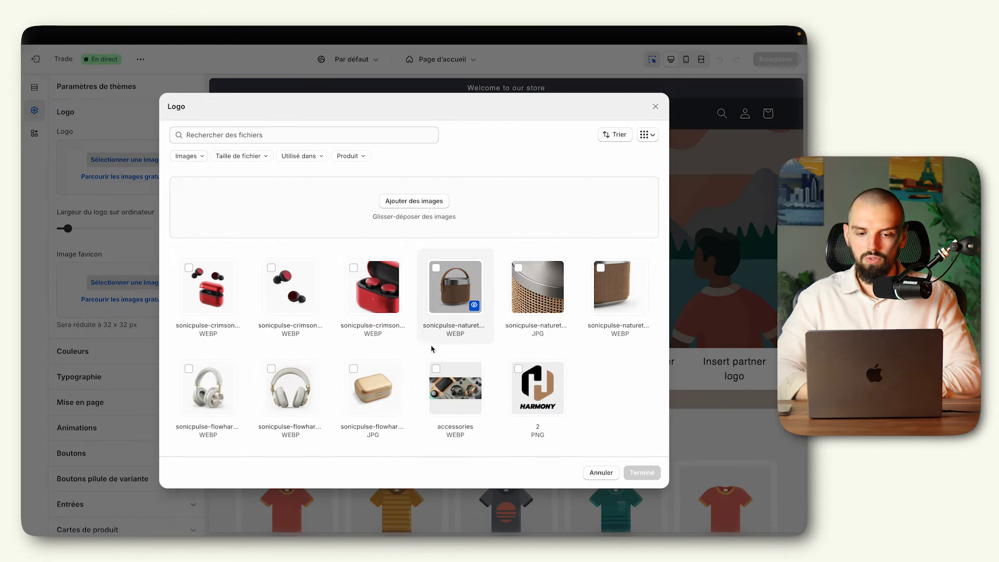
click(415, 207)
click(446, 110)
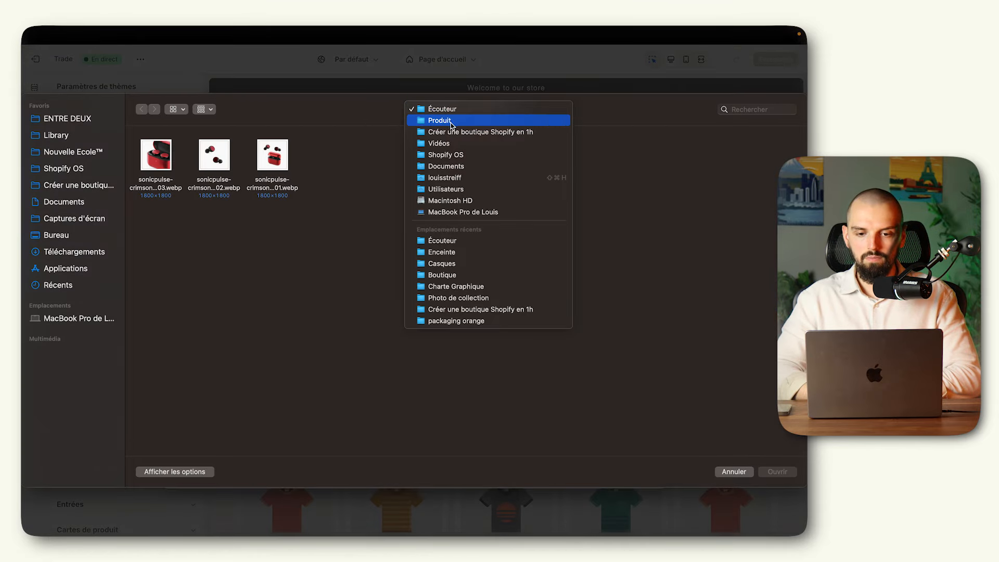
click(452, 132)
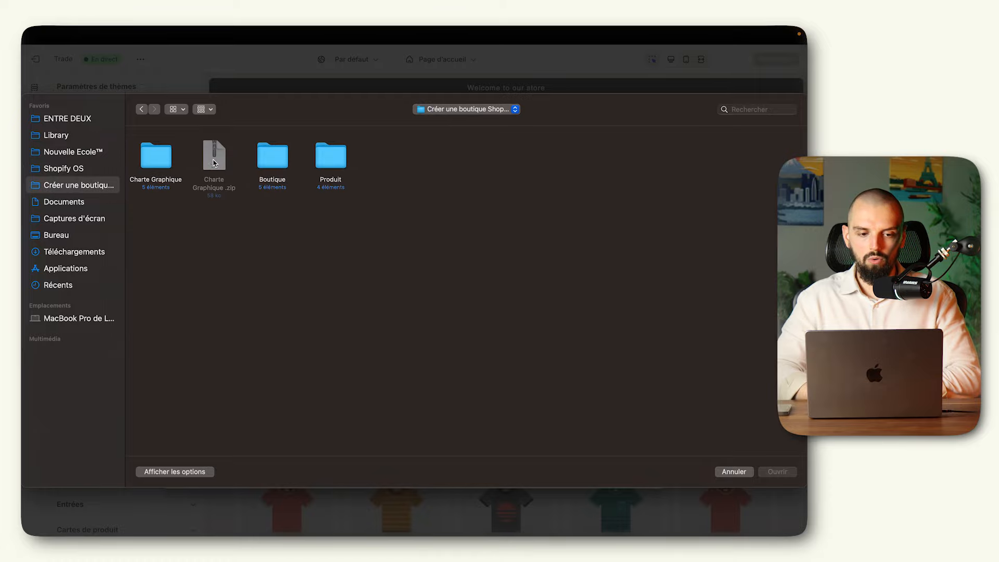
double_click(166, 158)
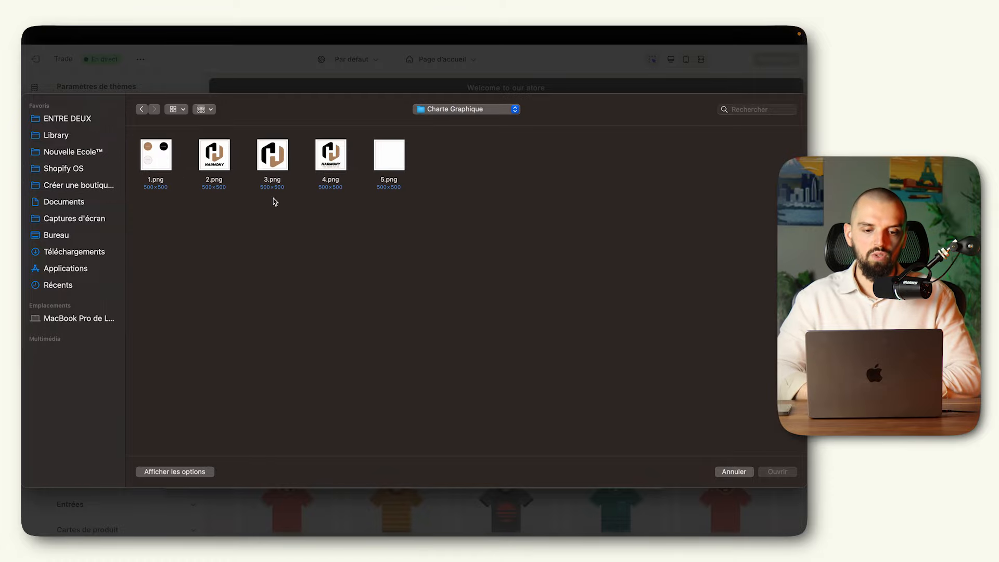
double_click(273, 156)
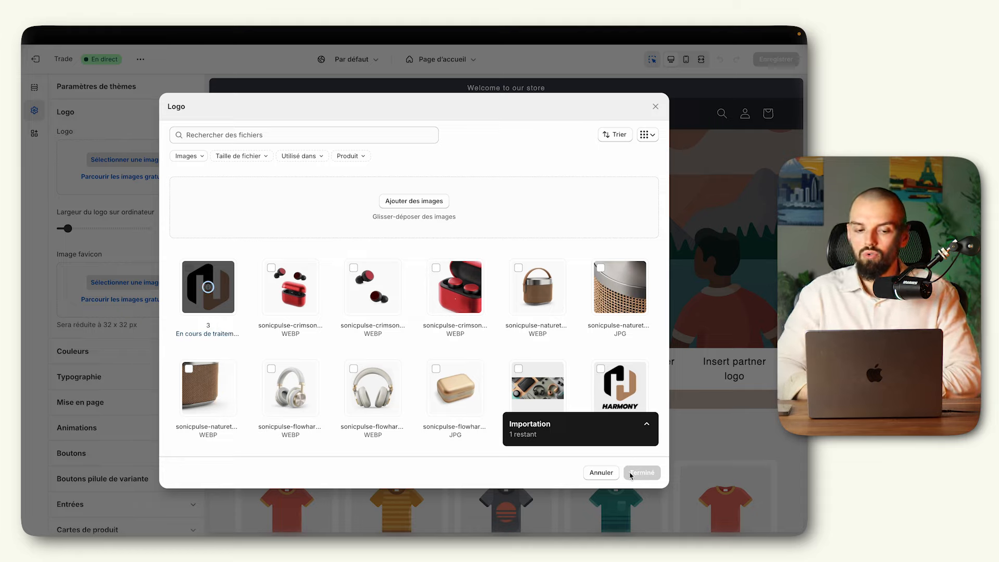
click(637, 474)
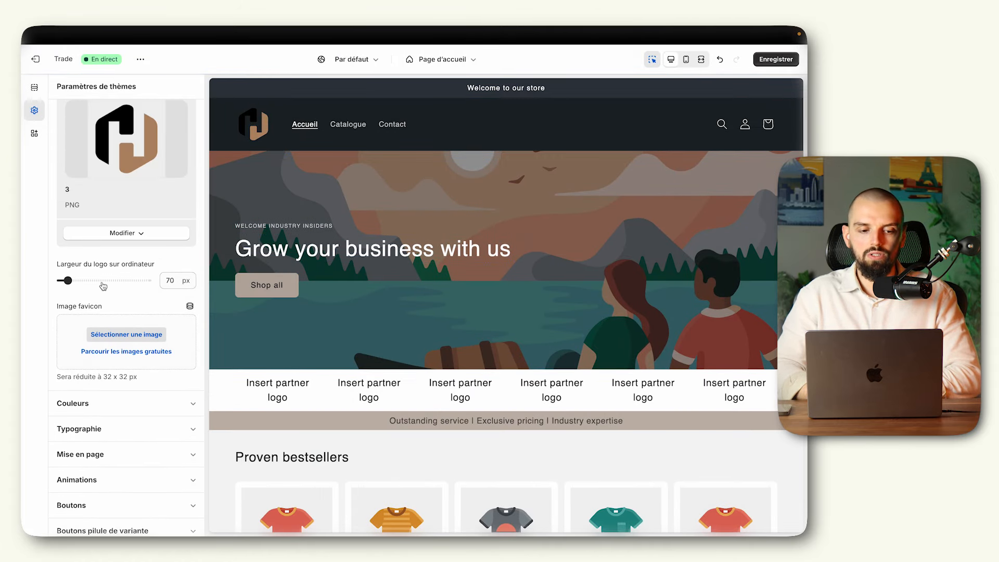
- Set the uploaded HJ-style logo image "3" as the theme's favicon
scroll(83, 285, down, 2)
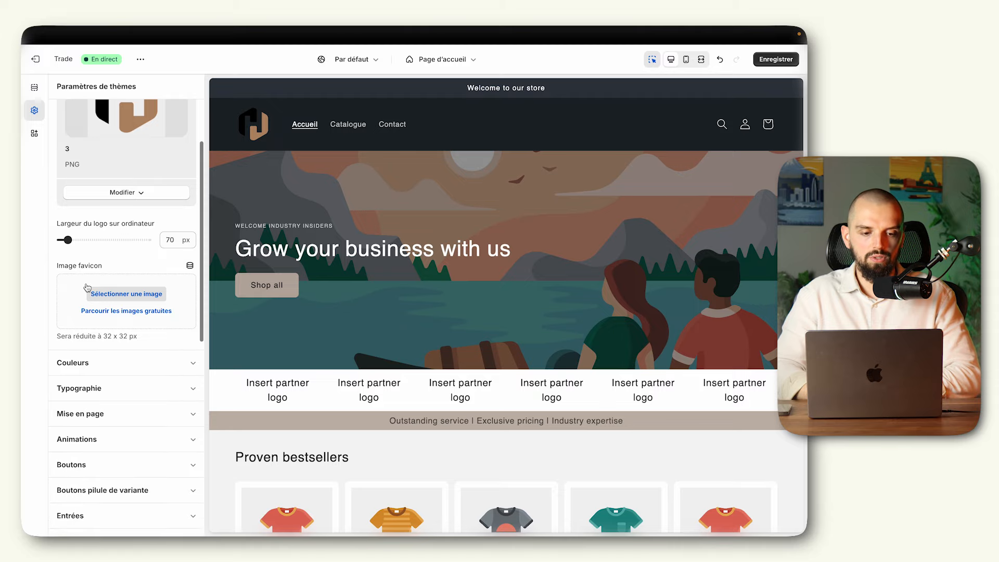
click(125, 284)
click(203, 280)
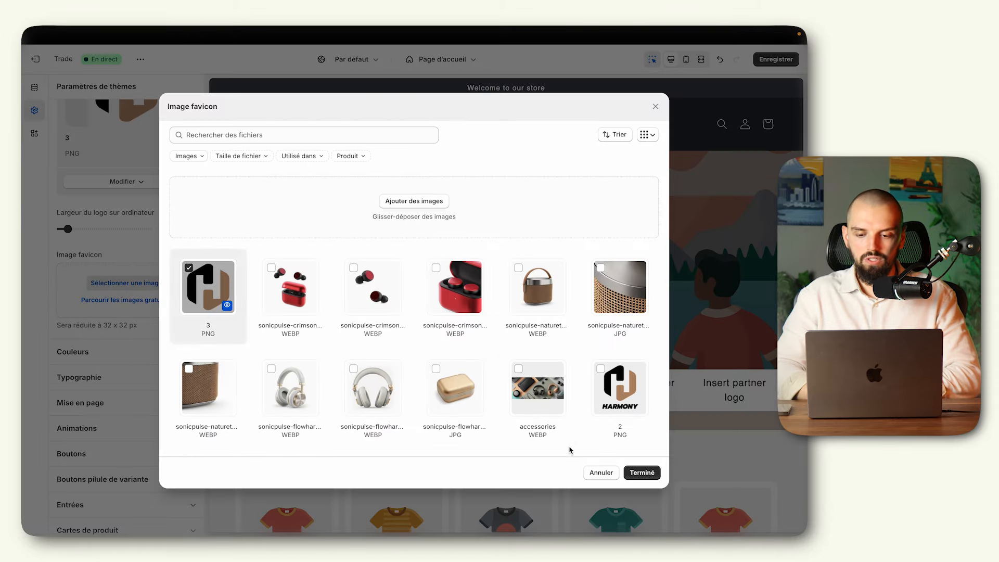
click(642, 473)
- Show the theme's colour schemes, and copy the brown hex code #B48B69 from the Charte Graphique design in Canva
mouse_move(22, 166)
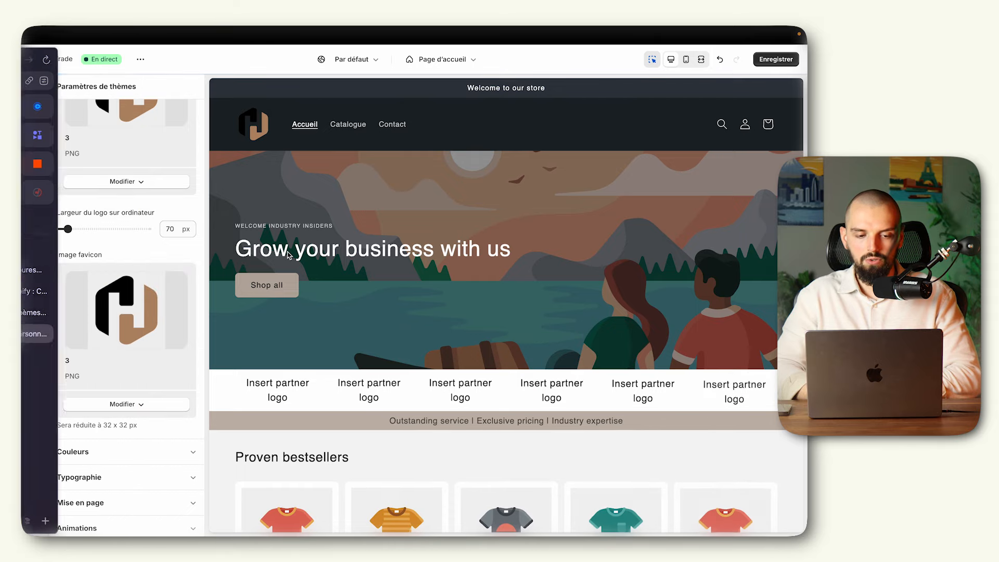
scroll(106, 321, down, 4)
click(115, 323)
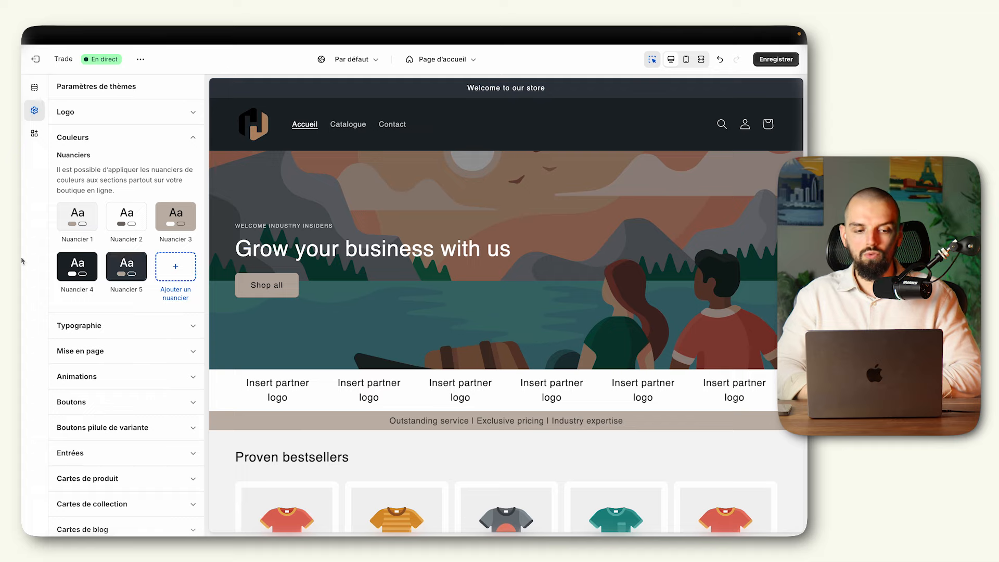
mouse_move(22, 270)
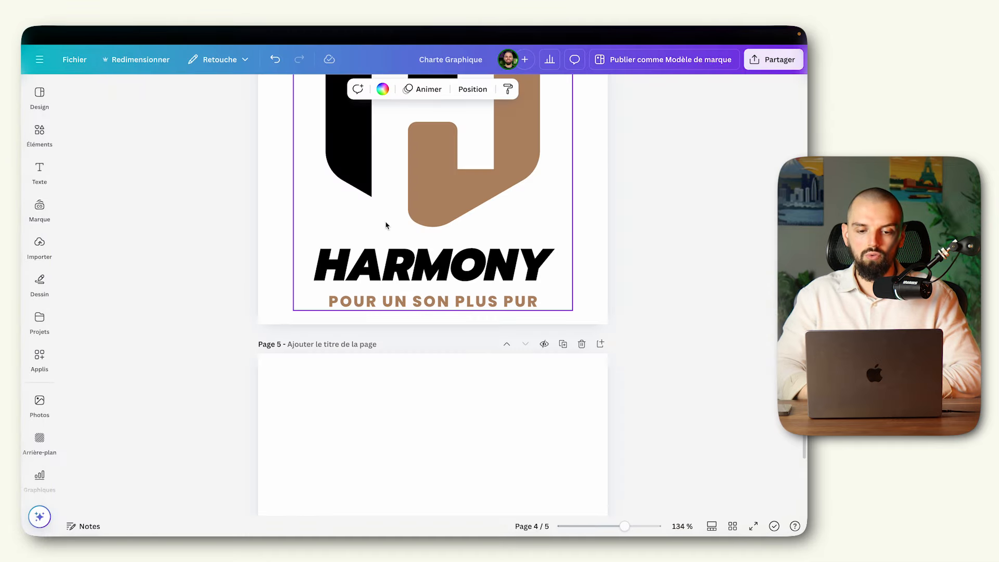
scroll(389, 223, up, 15)
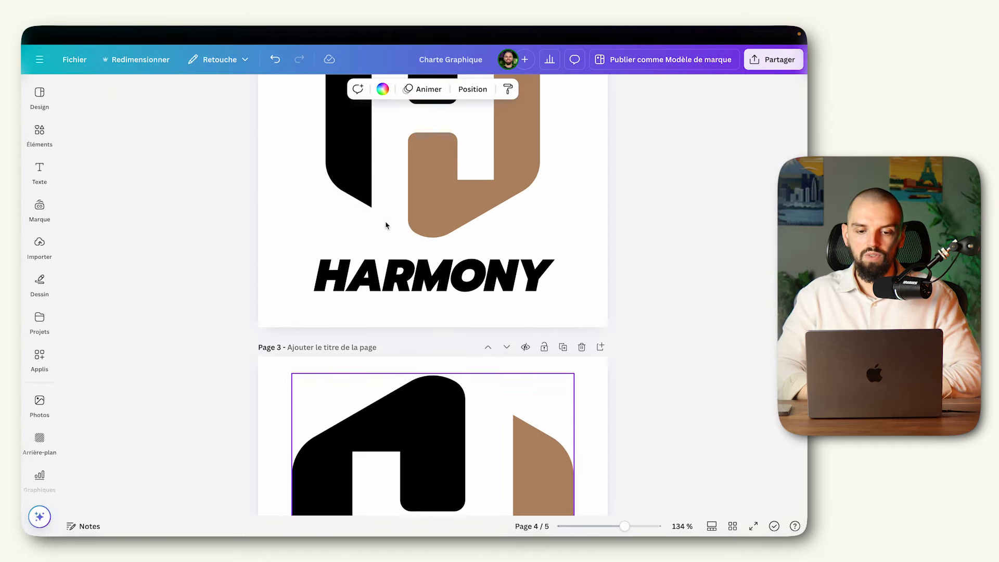
click(341, 193)
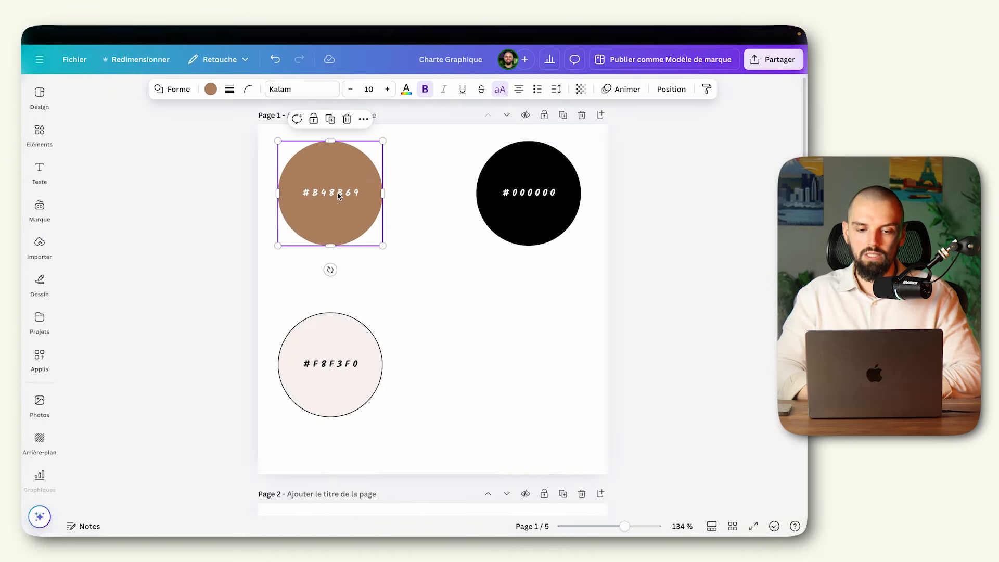
click(341, 194)
key(super+c)
- Set the solid button background of the theme's Nuancier 1 colour scheme to the copied brown #B48B69, and check the home page preview
mouse_move(22, 232)
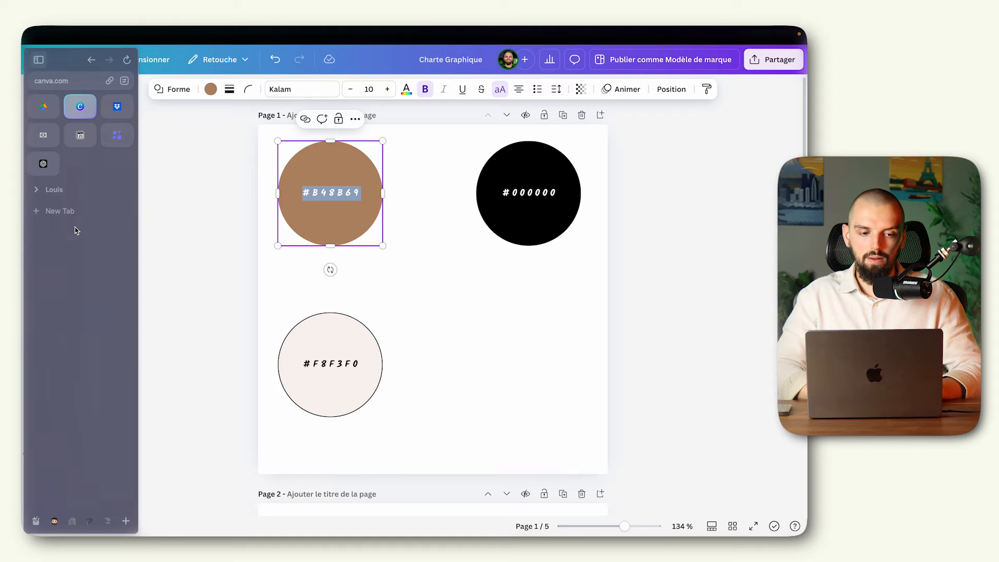
scroll(76, 230, right, 3)
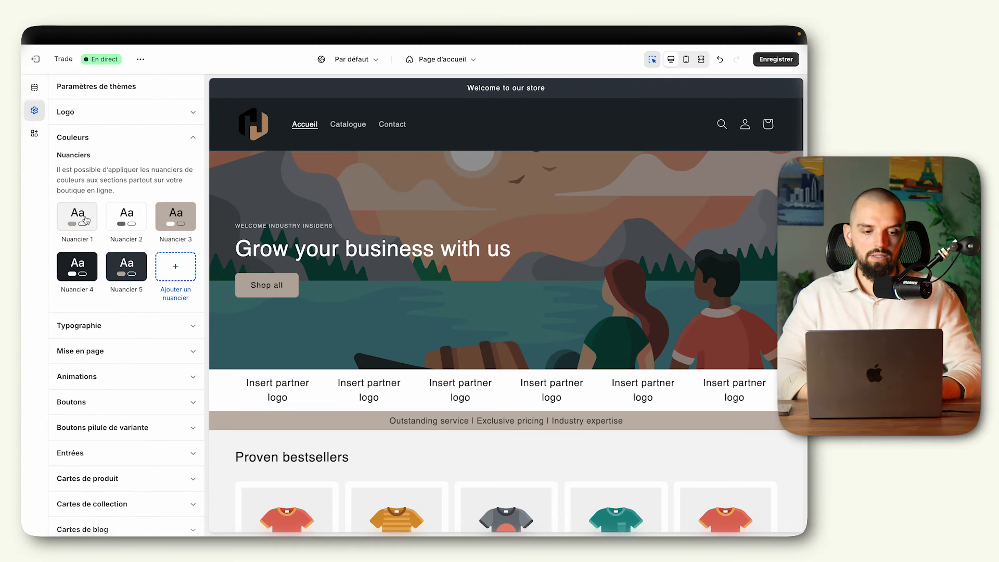
click(84, 218)
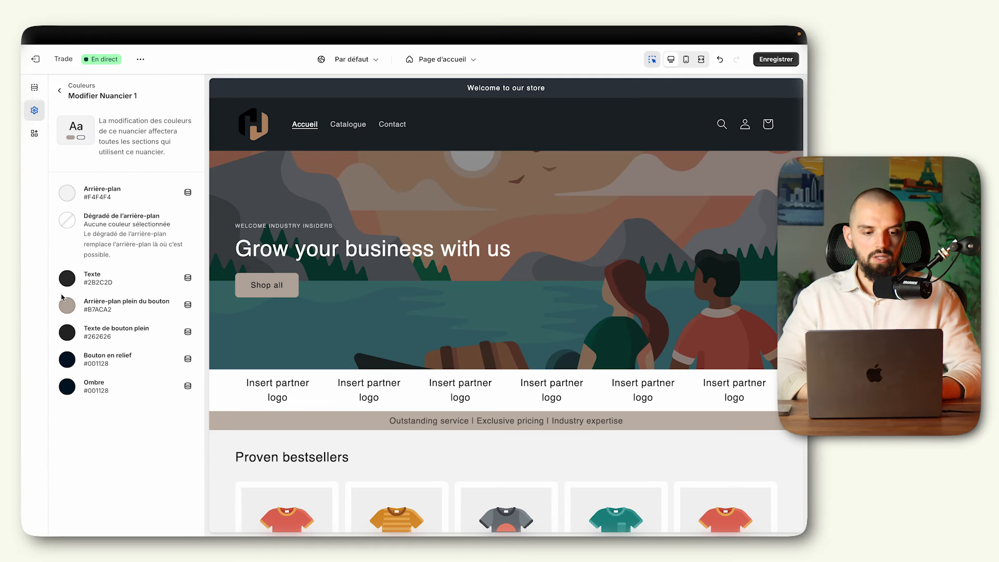
click(67, 306)
double_click(117, 230)
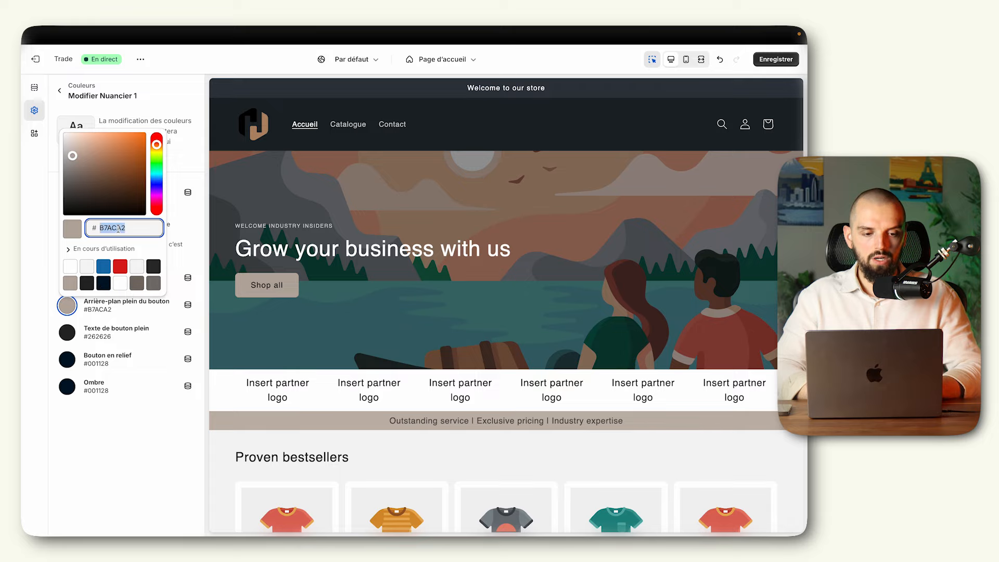
key(super+v)
key(Return)
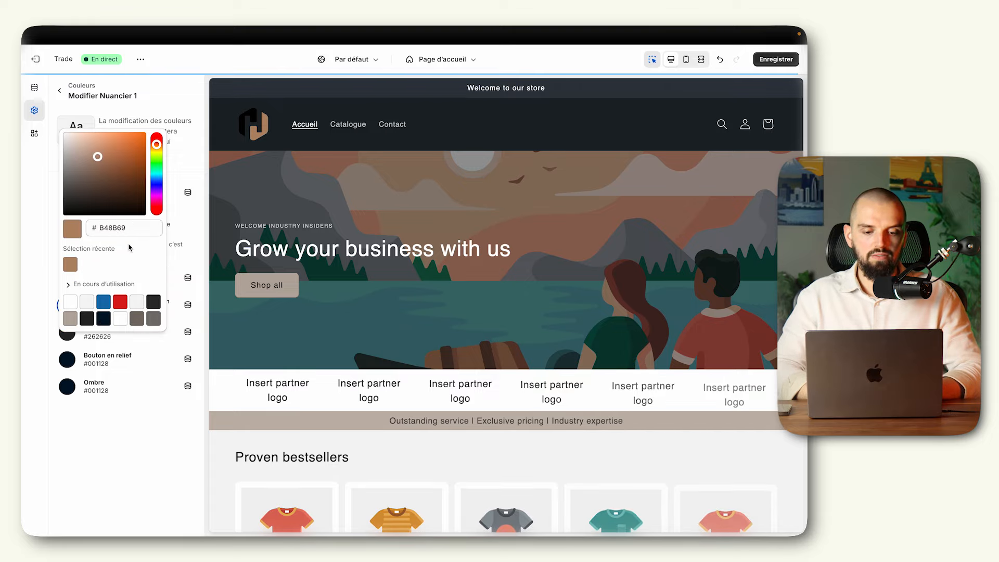
scroll(407, 378, down, 6)
scroll(407, 377, down, 18)
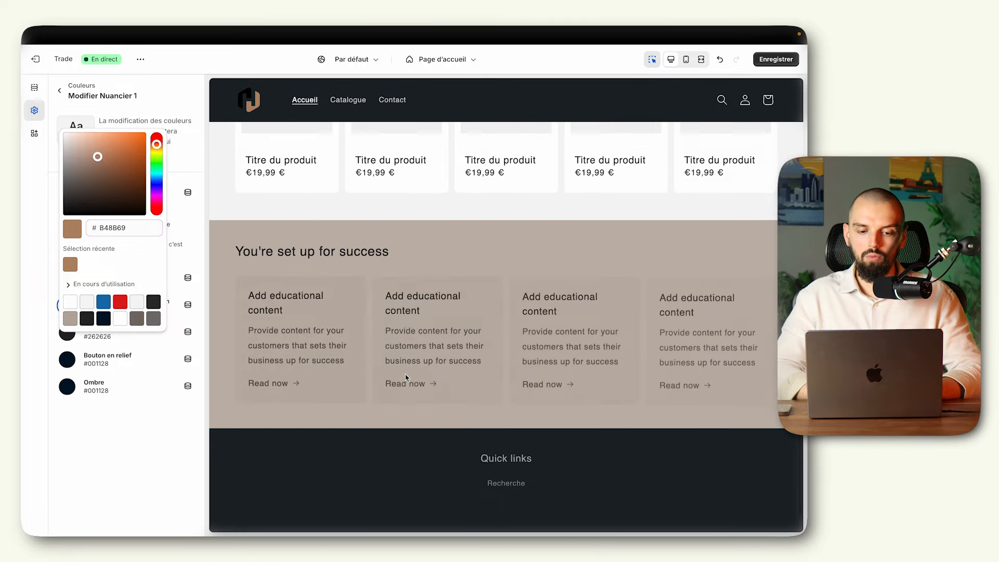
scroll(407, 378, up, 20)
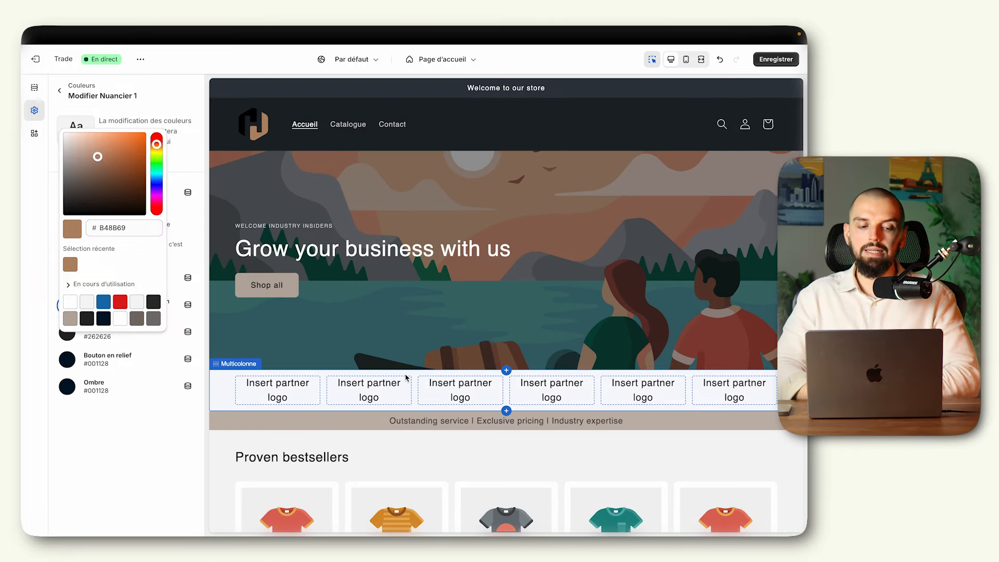
click(160, 467)
- Copy the cream hex code #F8F3F0 from the Charte Graphique design in Canva
mouse_move(23, 270)
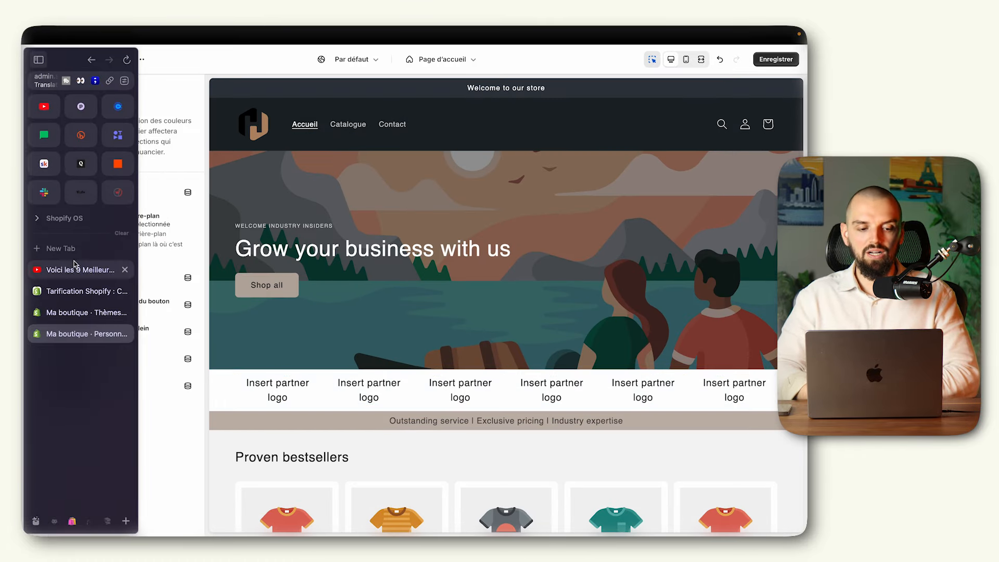
scroll(81, 268, left, 5)
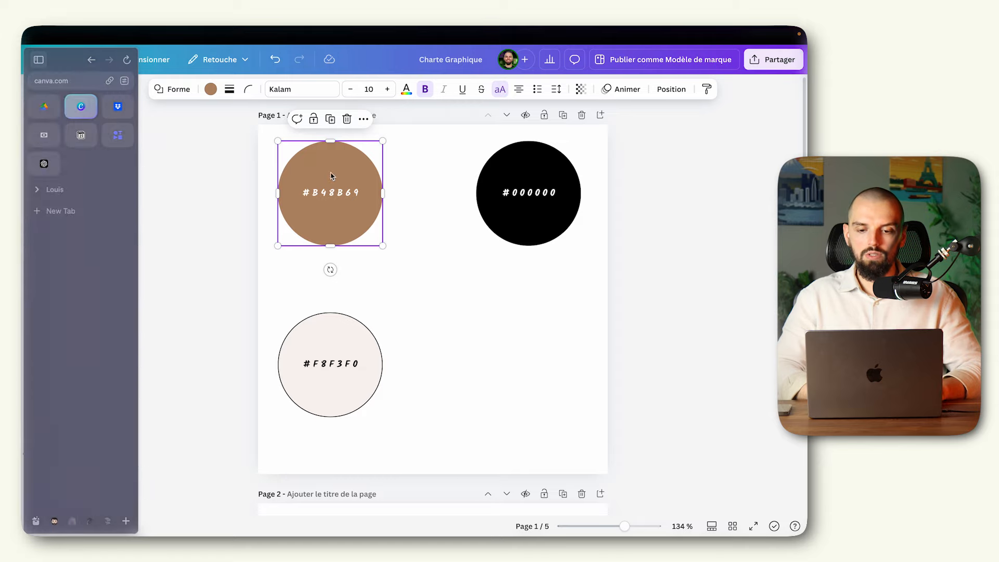
double_click(332, 362)
key(super+c)
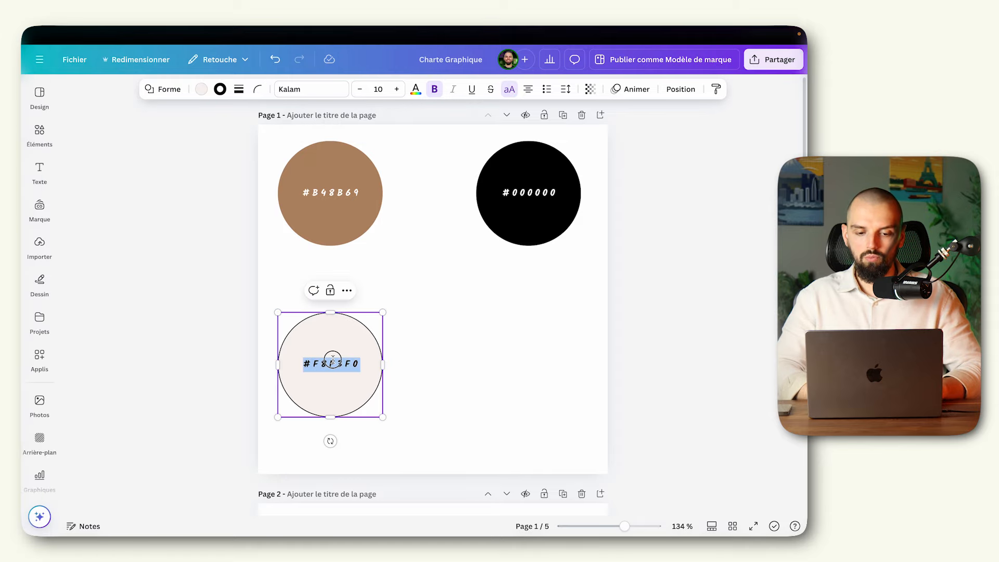
- Return to the Shopify theme editor and set Nuancier 1's background colour to #F8F3F0
mouse_move(23, 337)
scroll(116, 248, right, 5)
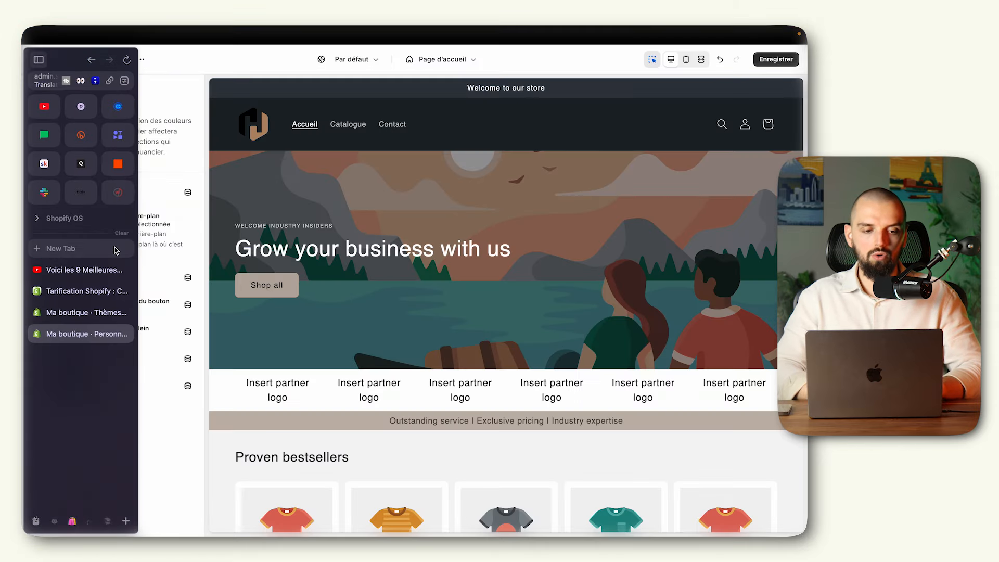
click(66, 192)
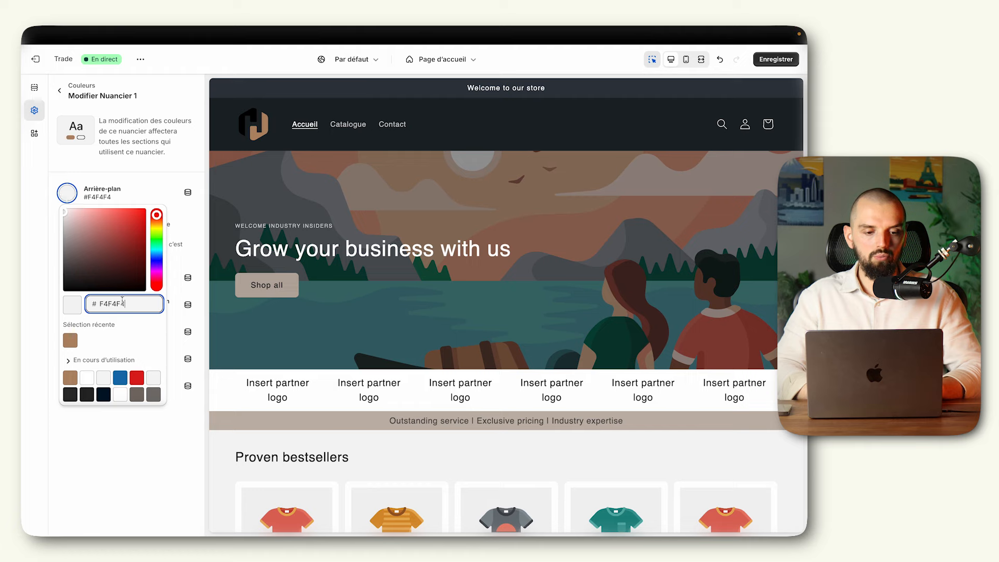
double_click(122, 301)
key(super+v)
click(137, 324)
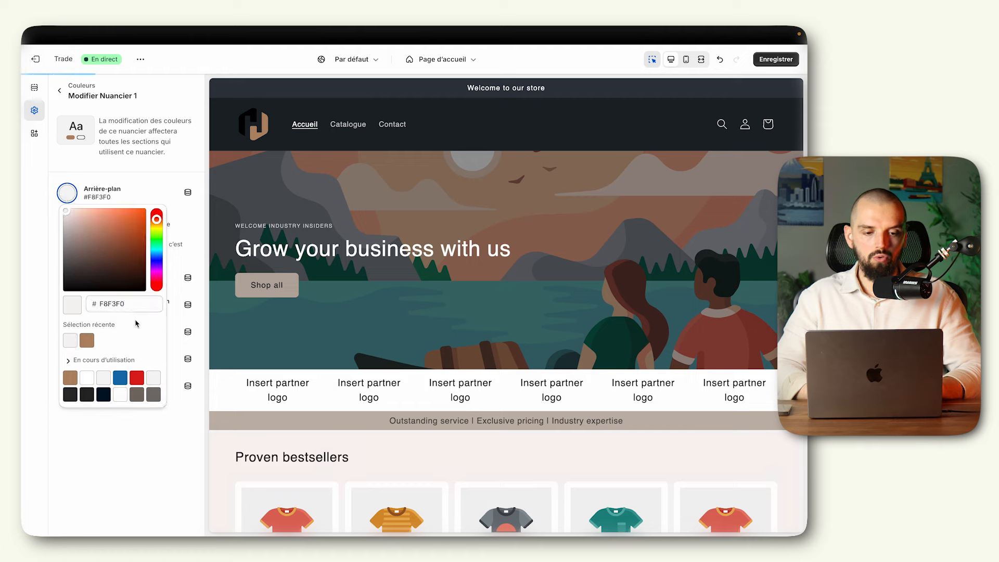
click(200, 227)
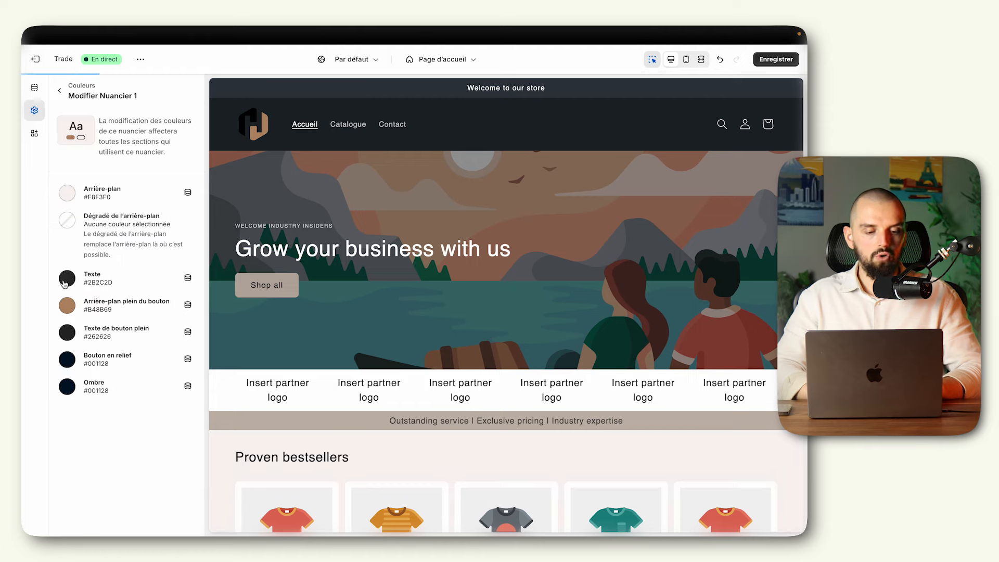
- Set Nuancier 1's solid button text to white (#FFF) and return to the colour scheme overview
click(67, 332)
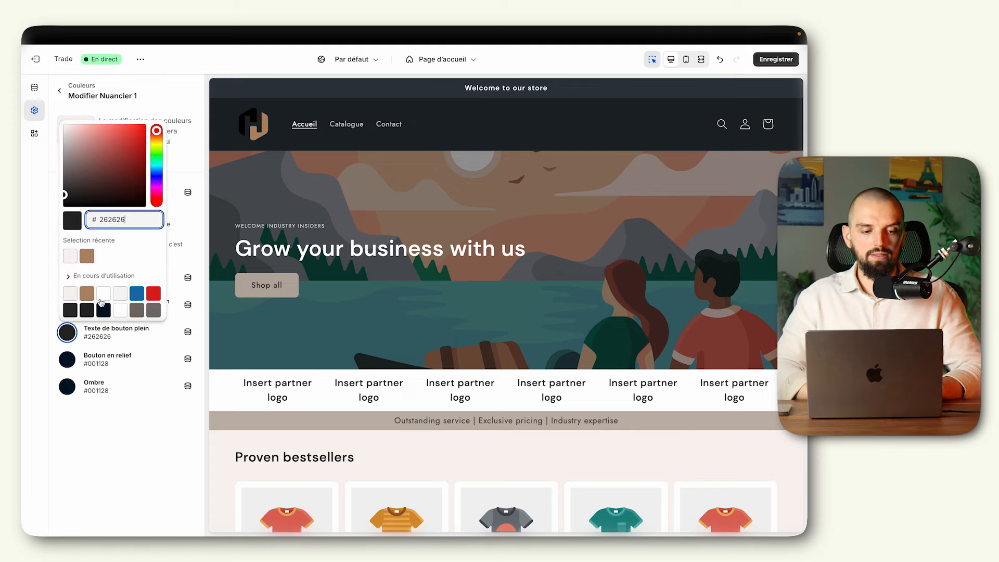
click(107, 298)
click(116, 446)
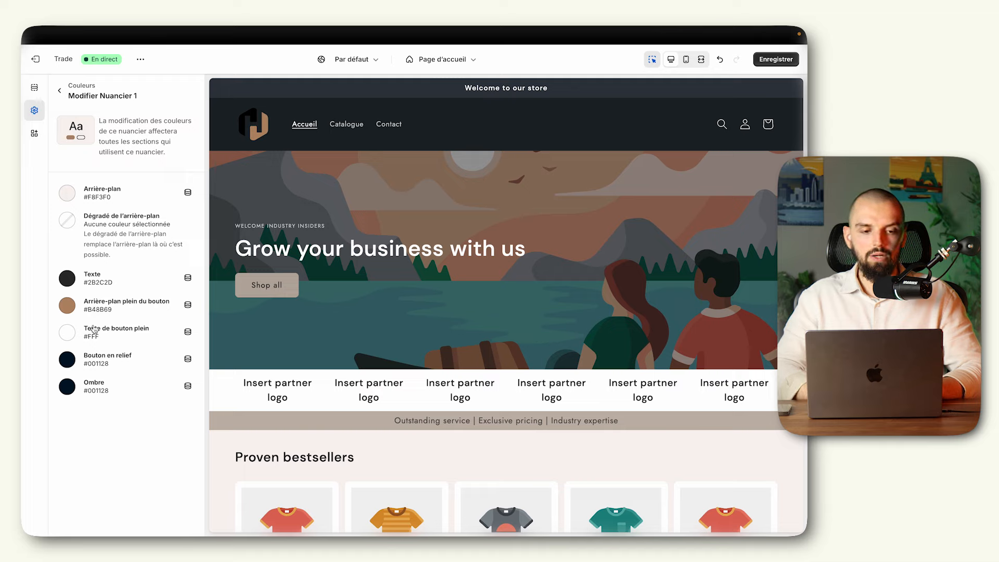
click(60, 93)
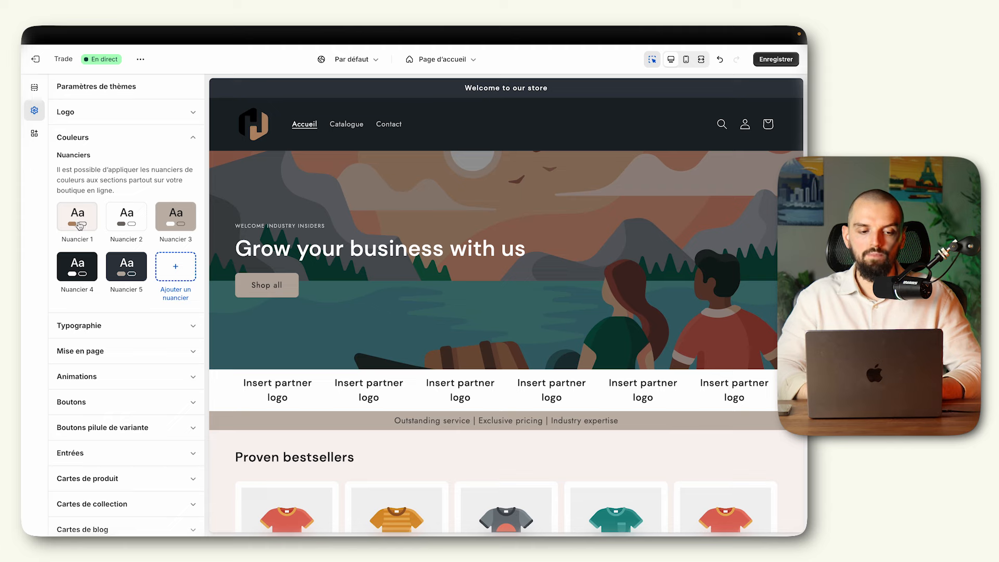
- Set the background colour of the Nuancier 2 colour scheme to the recently used cream #F8F3F0
click(127, 216)
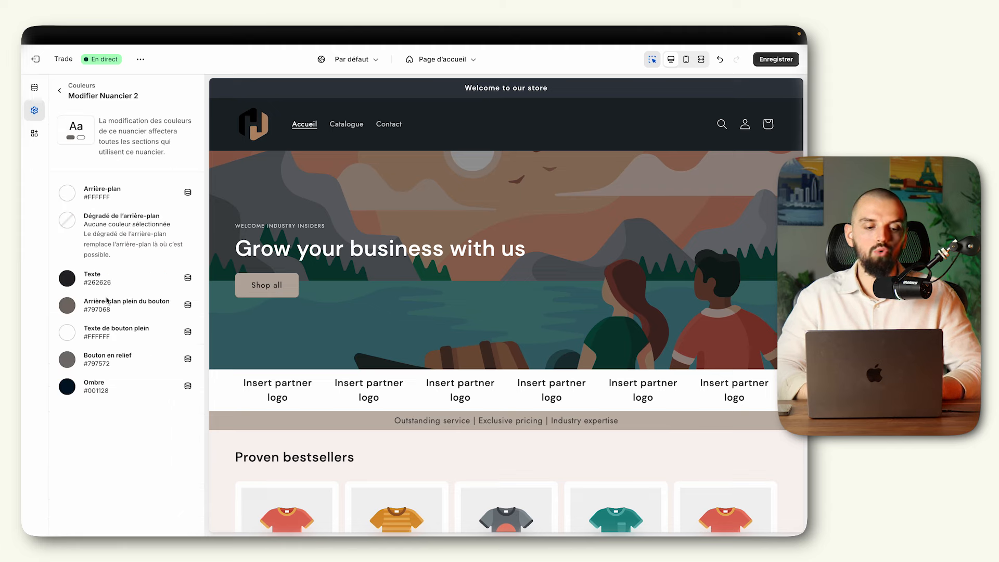
click(71, 200)
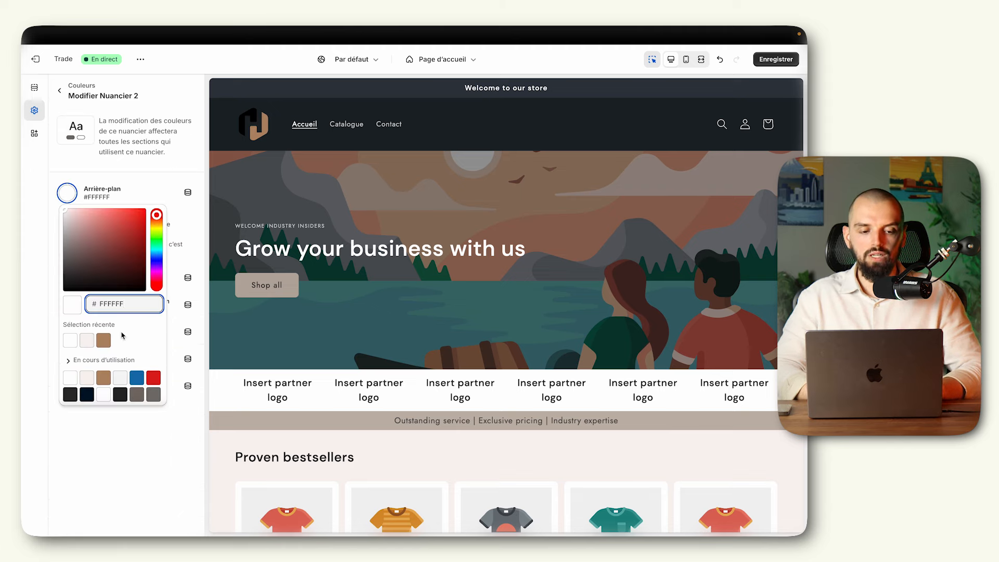
double_click(121, 304)
key(ctrl+v)
click(87, 341)
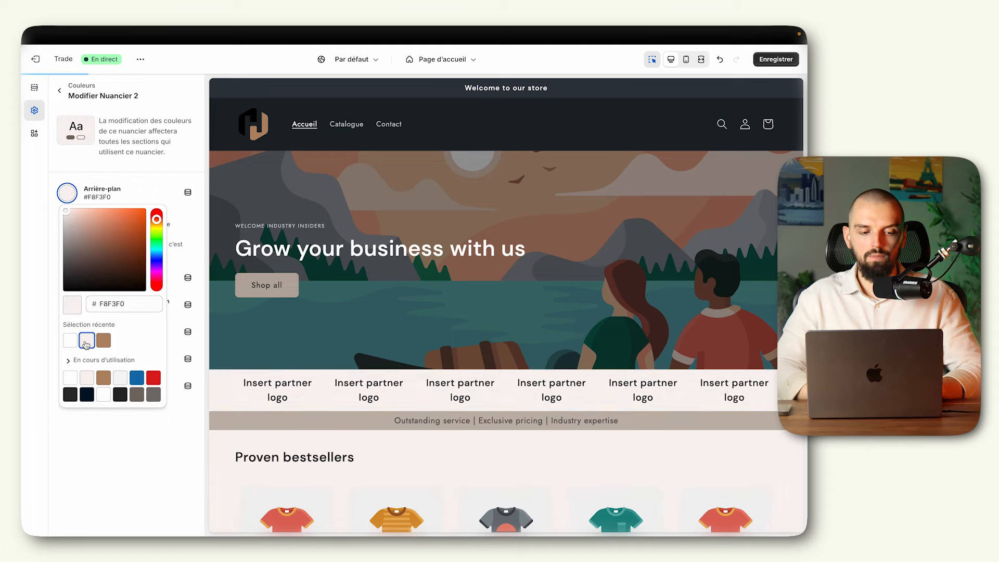
click(202, 272)
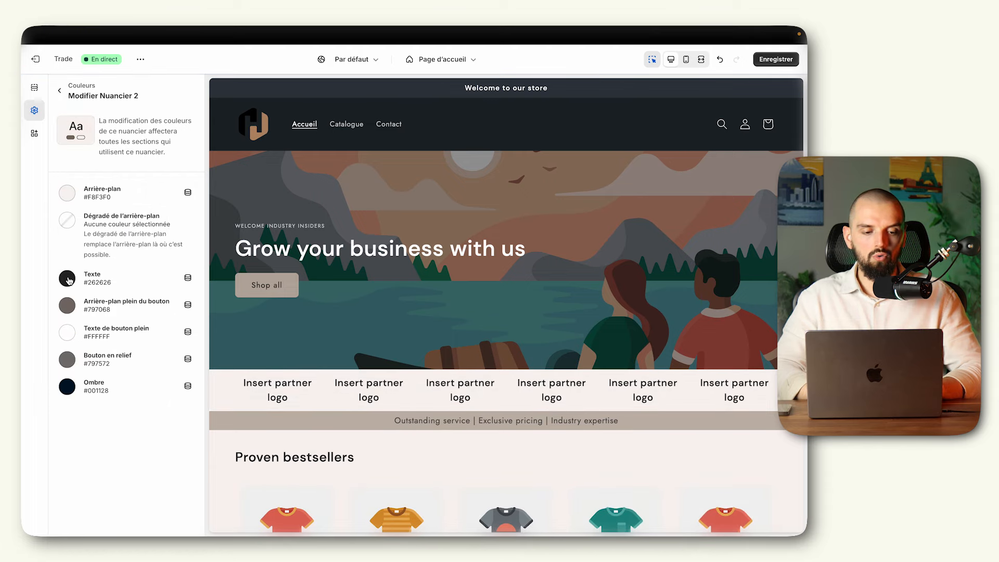
- Set Nuancier 2's solid button background to the dark colour #2B2C2D and return to the colour scheme overview
click(67, 306)
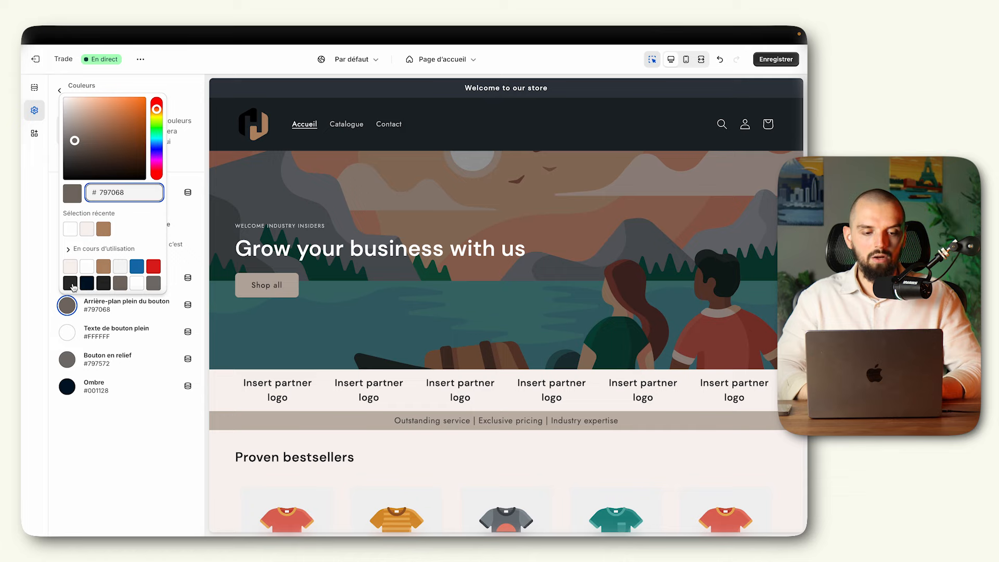
click(71, 286)
click(90, 451)
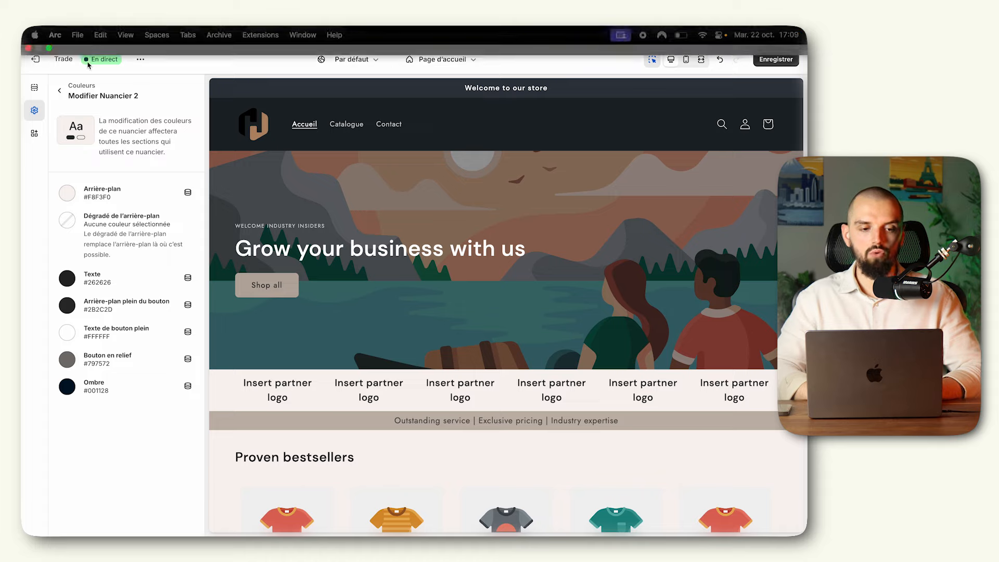
click(60, 92)
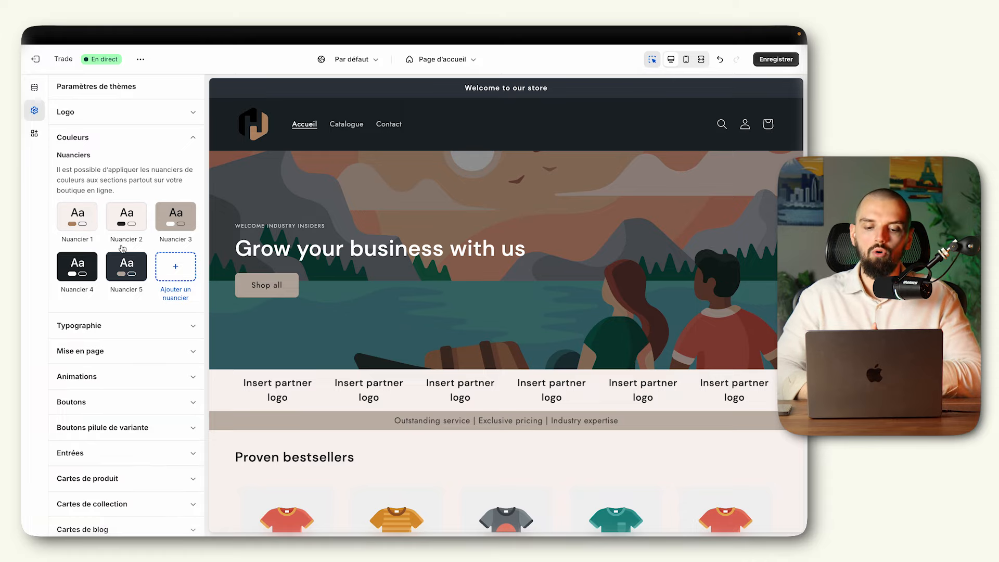
- Show the theme's typography settings, and look up the HARMONY wordmark's font in the Charte Graphique design in Canva
click(133, 328)
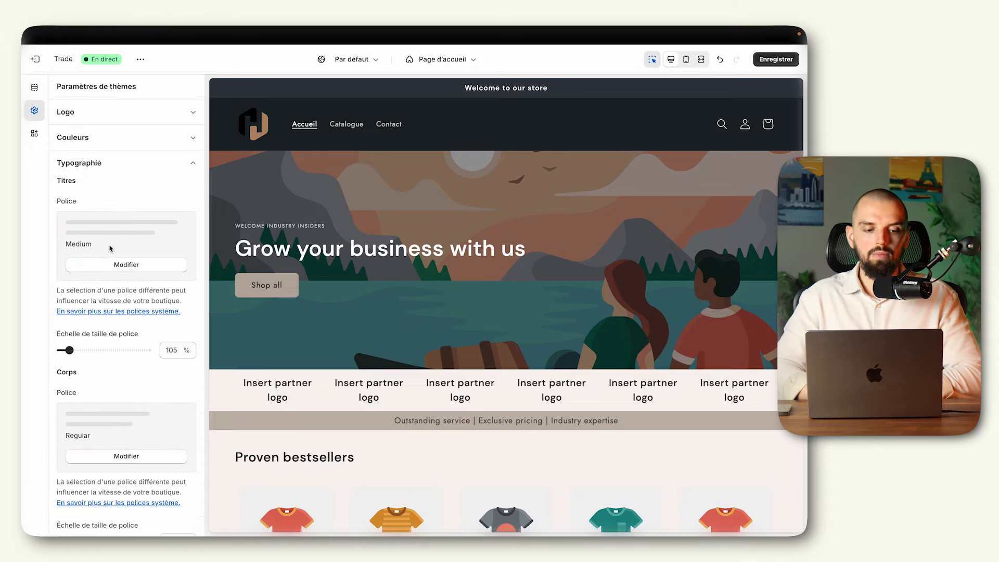
mouse_move(23, 303)
scroll(77, 302, left, 5)
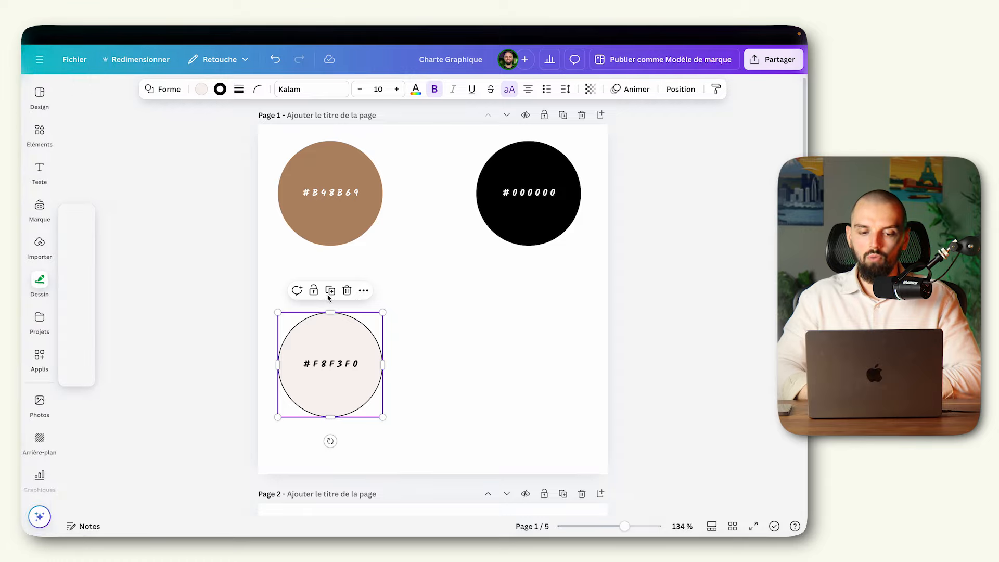
scroll(330, 296, down, 12)
scroll(457, 307, up, 3)
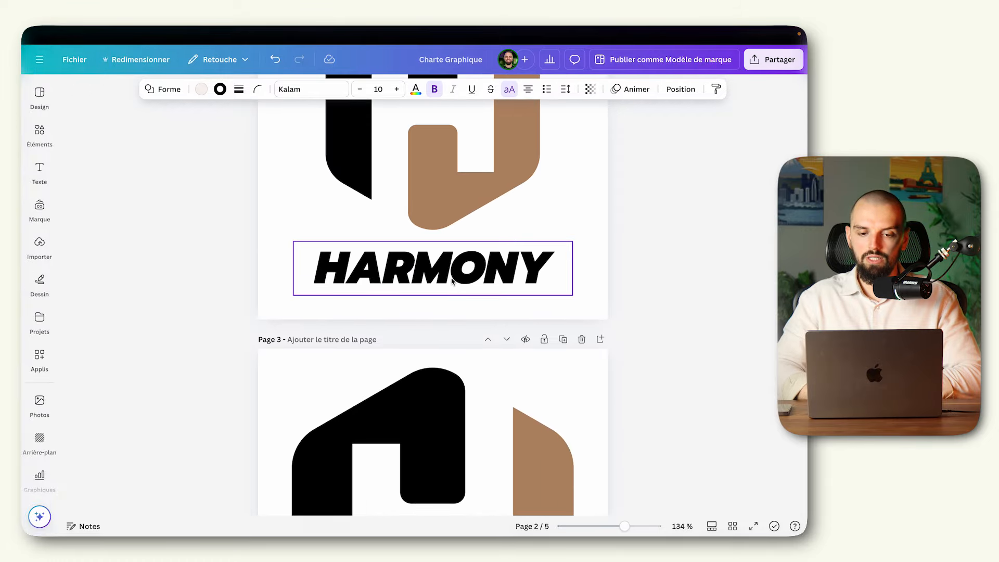
click(457, 275)
- Set the theme's heading font to Prompt in the Black Italic style back in the Shopify theme editor
mouse_move(23, 231)
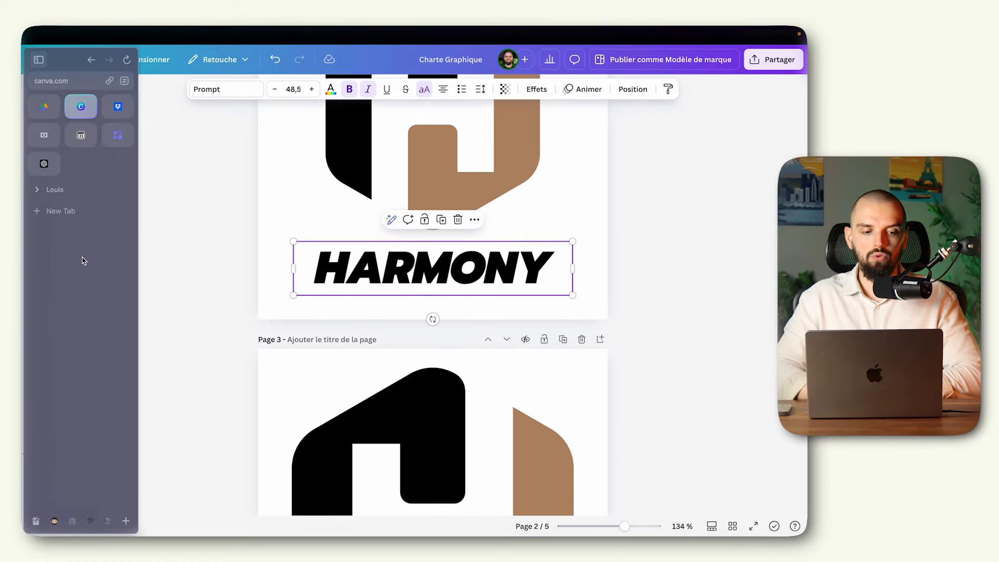
scroll(83, 260, right, 5)
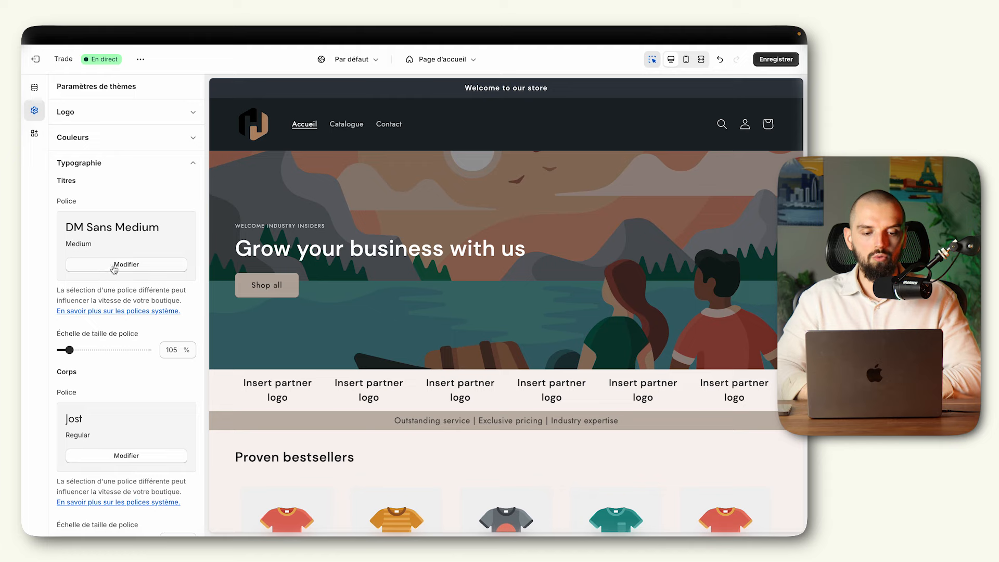
click(114, 265)
click(123, 110)
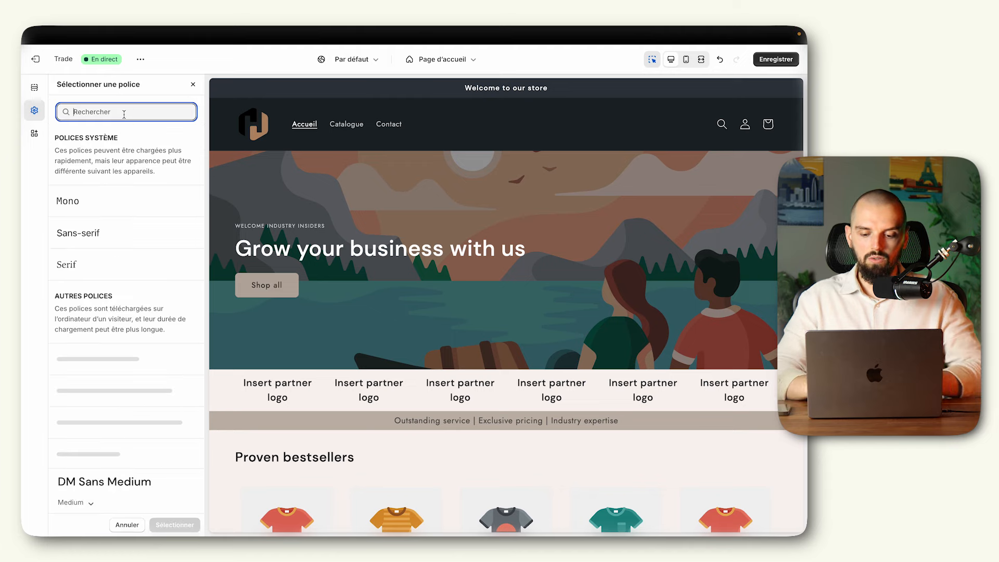
text(prompt)
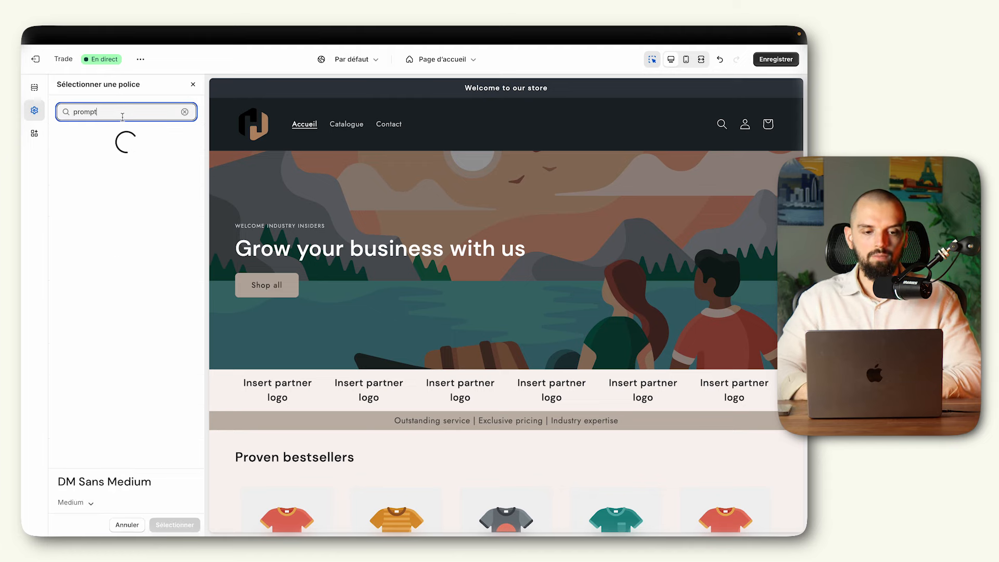
click(99, 206)
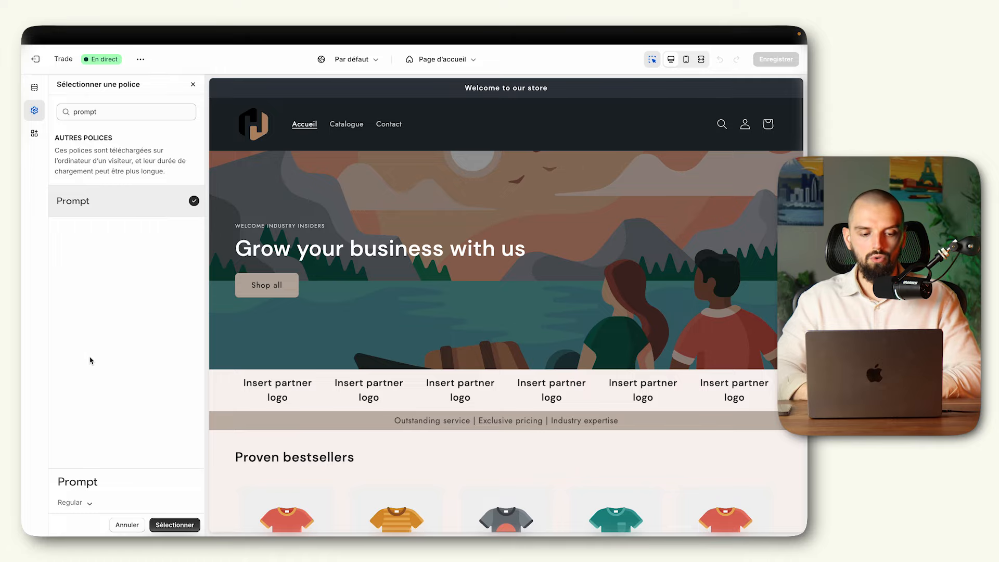
click(76, 501)
click(80, 483)
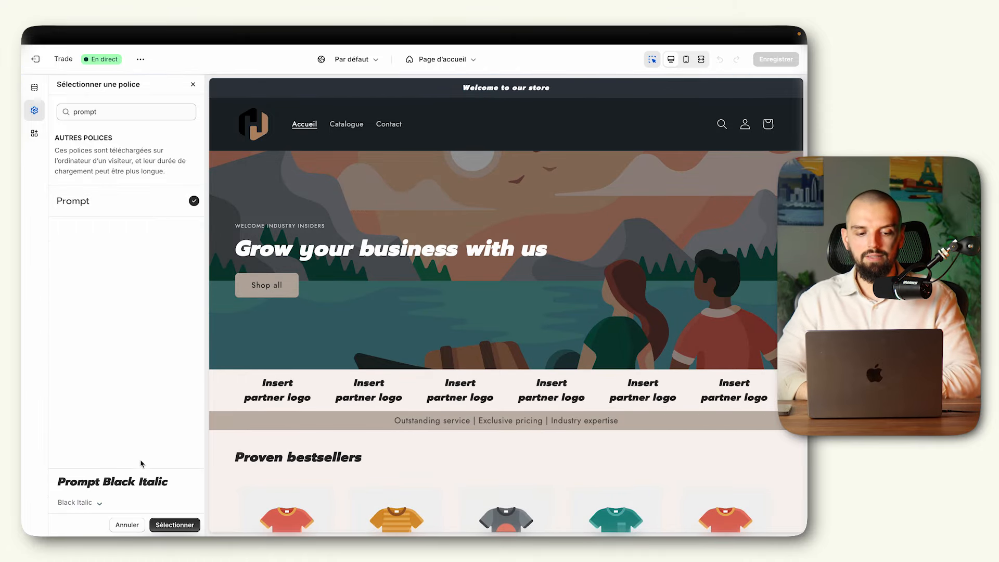
click(158, 525)
- Set the theme's body font to Prompt in the Light style and save the theme changes
scroll(109, 351, down, 5)
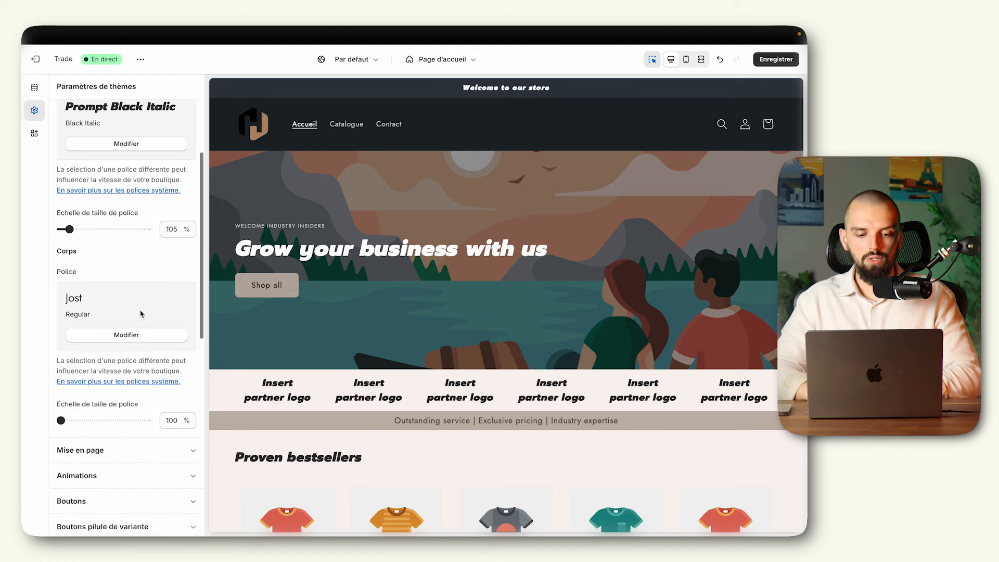
click(119, 338)
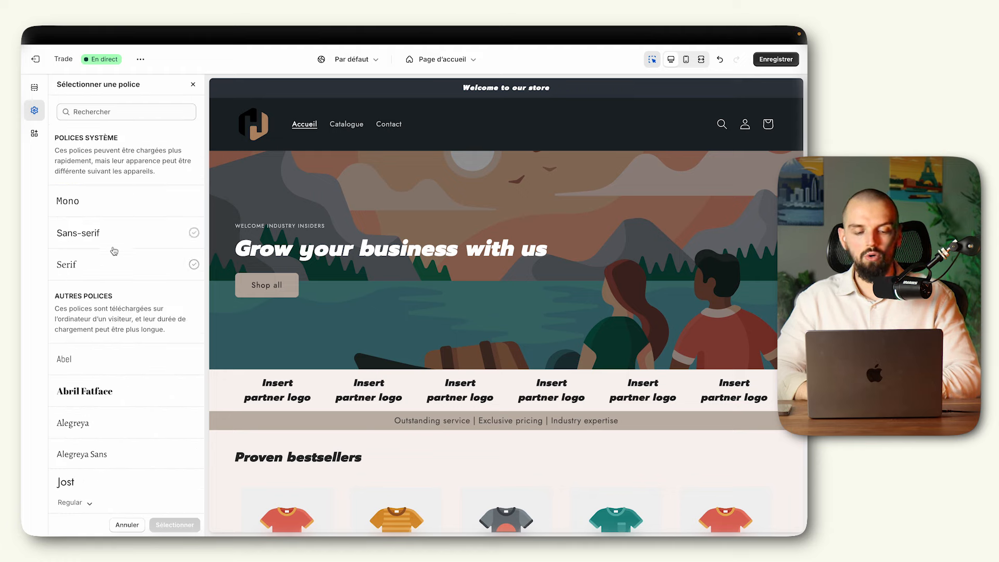
click(148, 113)
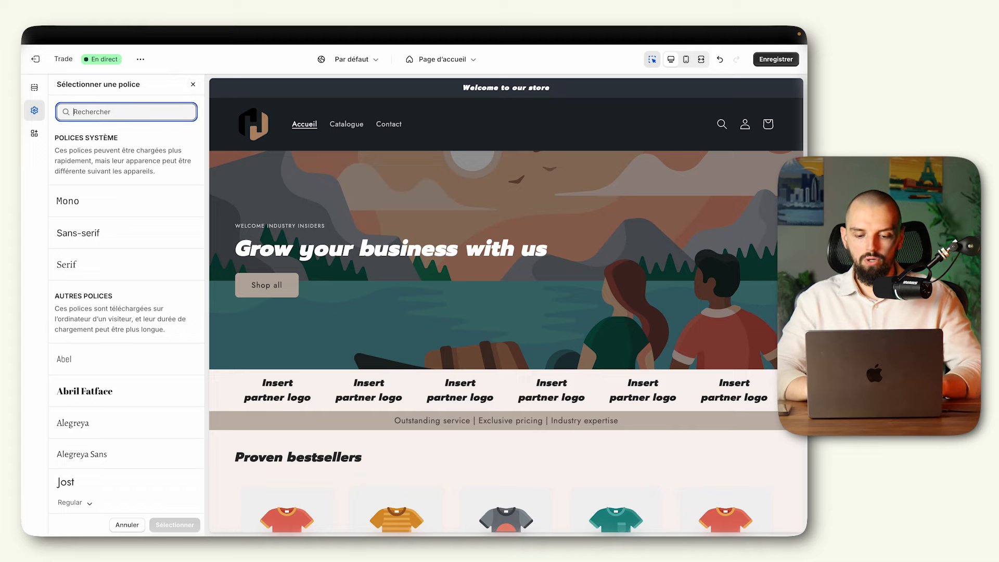
text(prompt)
click(90, 206)
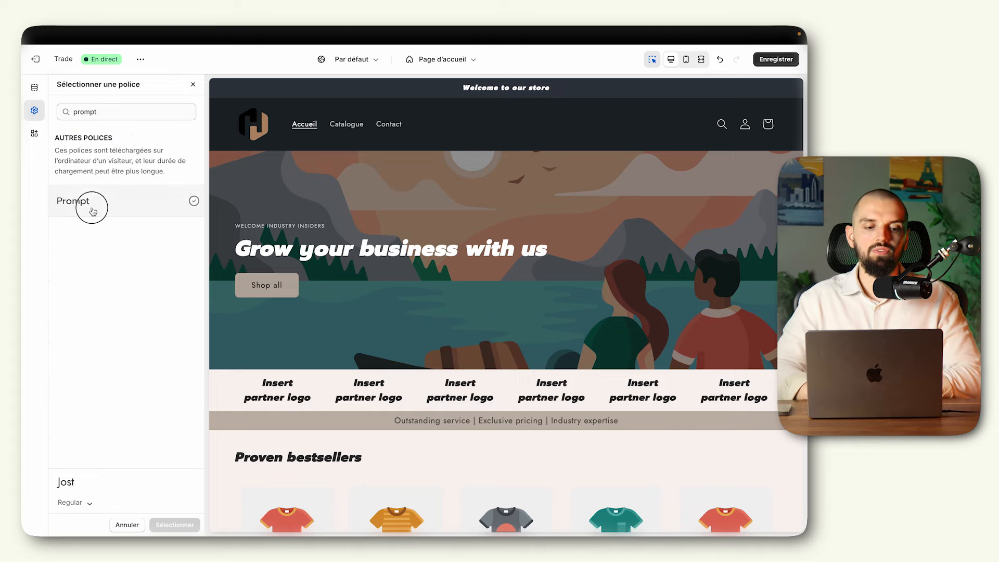
click(86, 504)
scroll(85, 491, down, 2)
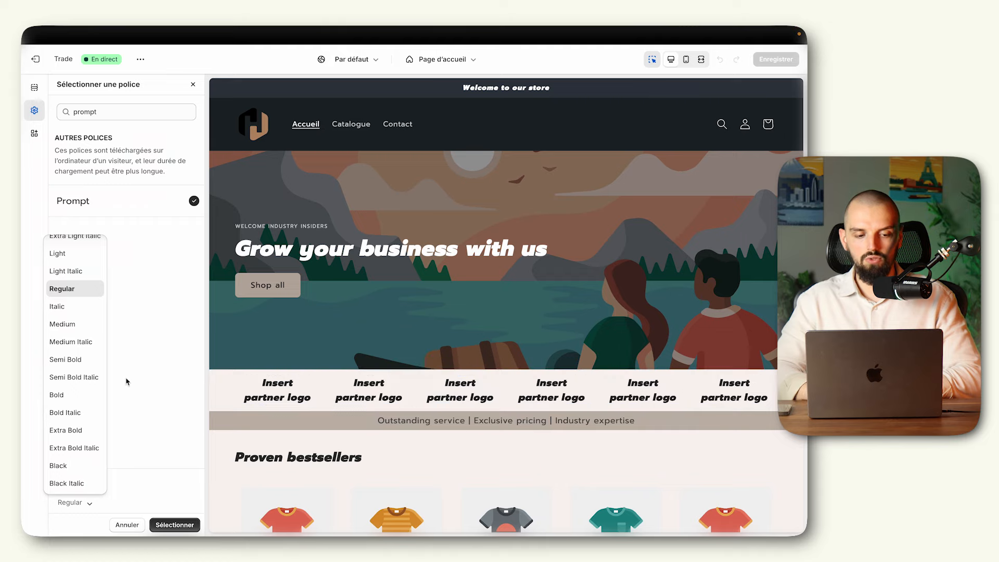
scroll(80, 310, up, 2)
click(80, 276)
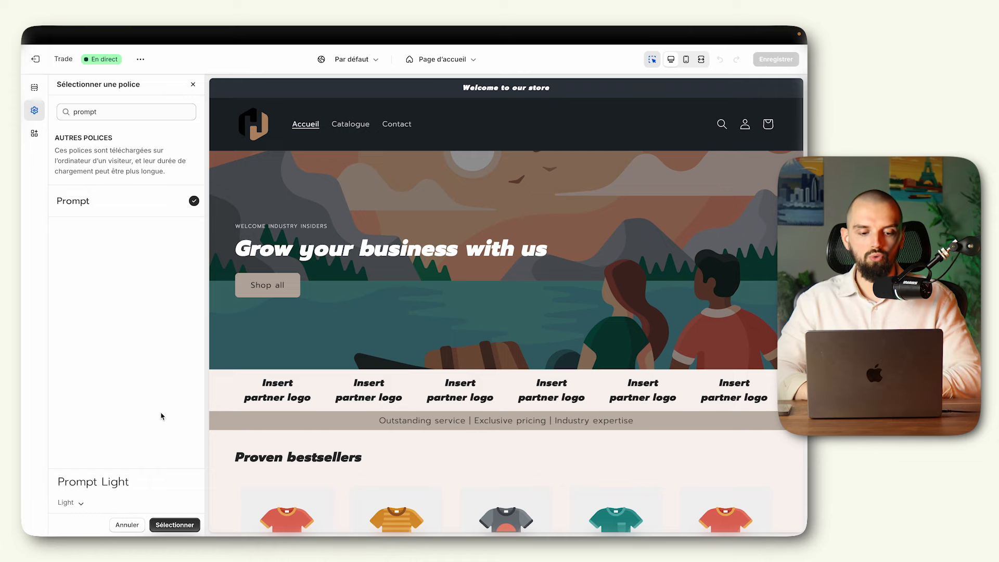
click(176, 524)
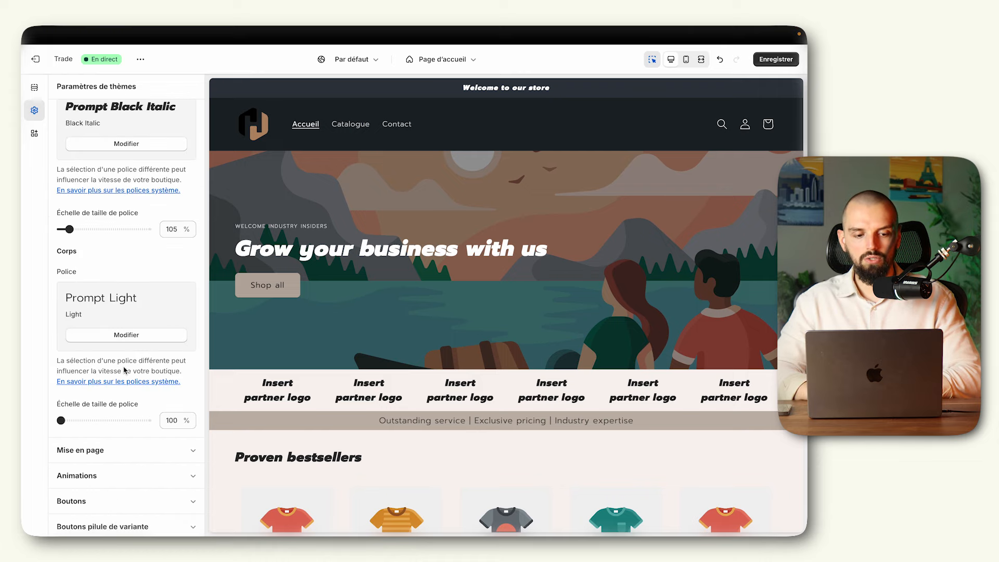
click(776, 59)
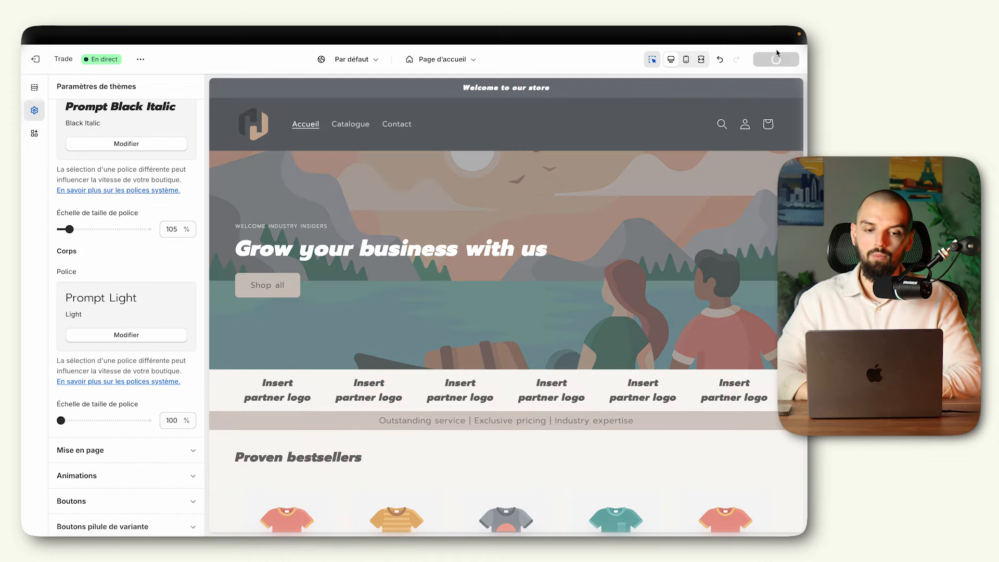
- Set the horizontal spacing of the theme's layout grid to 8 px
scroll(124, 314, down, 3)
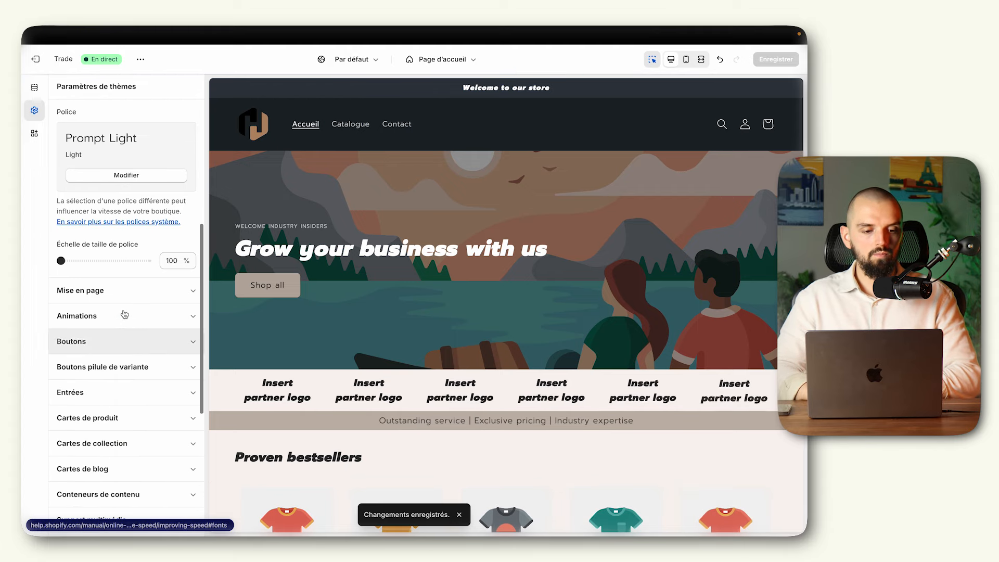
click(98, 289)
scroll(104, 286, down, 5)
scroll(143, 214, up, 5)
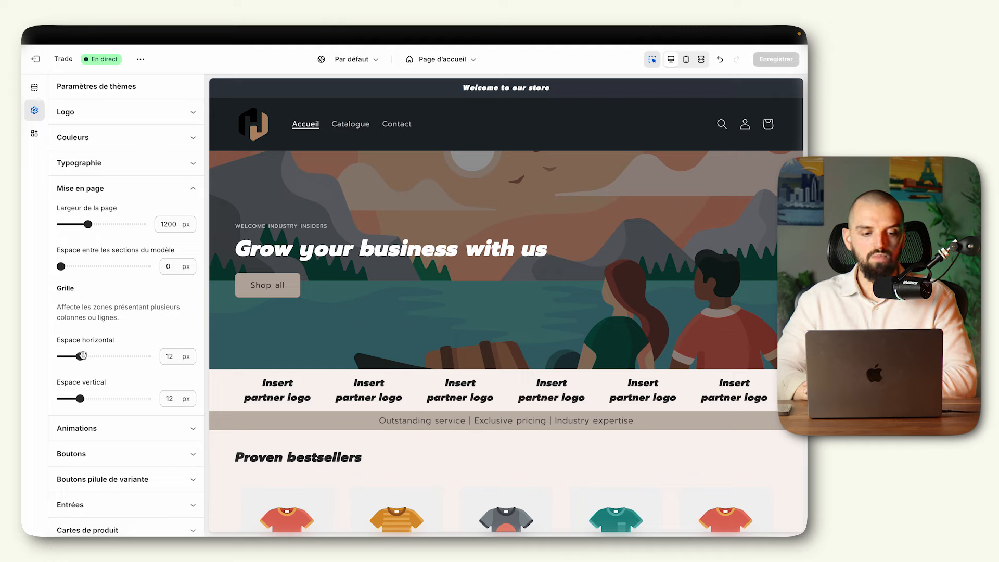
drag(80, 357, 68, 359)
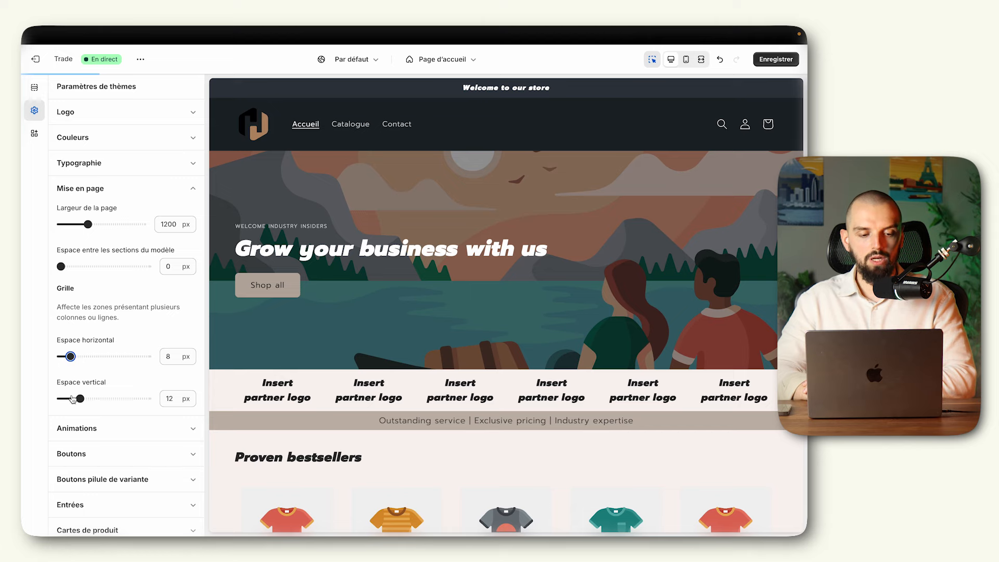
- Set the hover effect for cards and buttons to 3D Levée and turn off the preview inspector to test it
scroll(120, 359, down, 3)
click(133, 337)
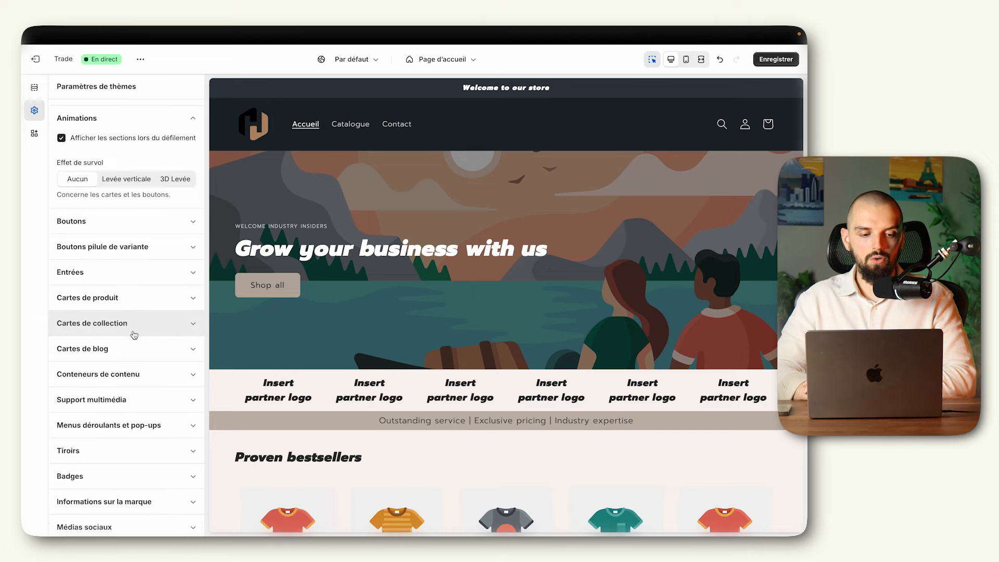
scroll(134, 330, up, 2)
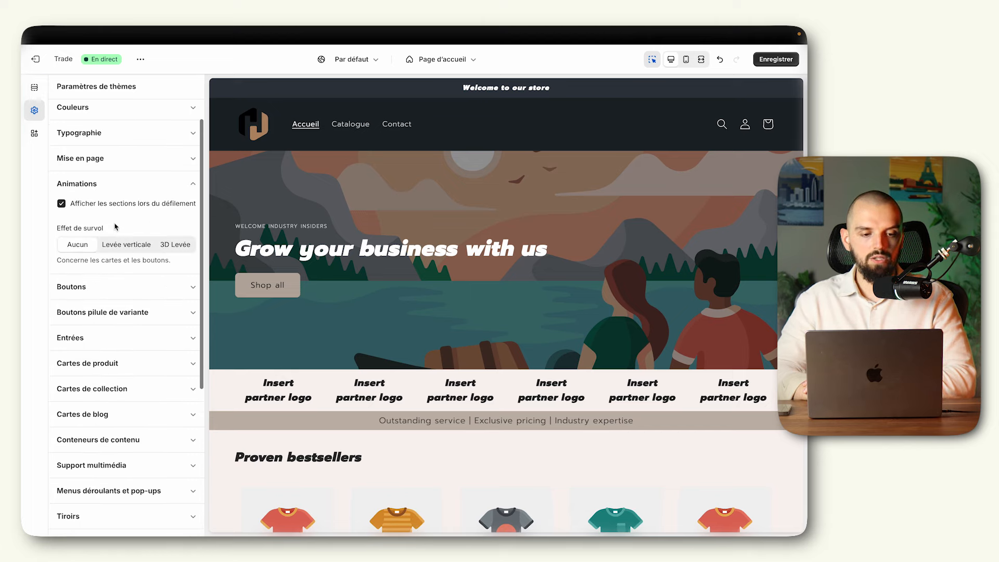
click(183, 251)
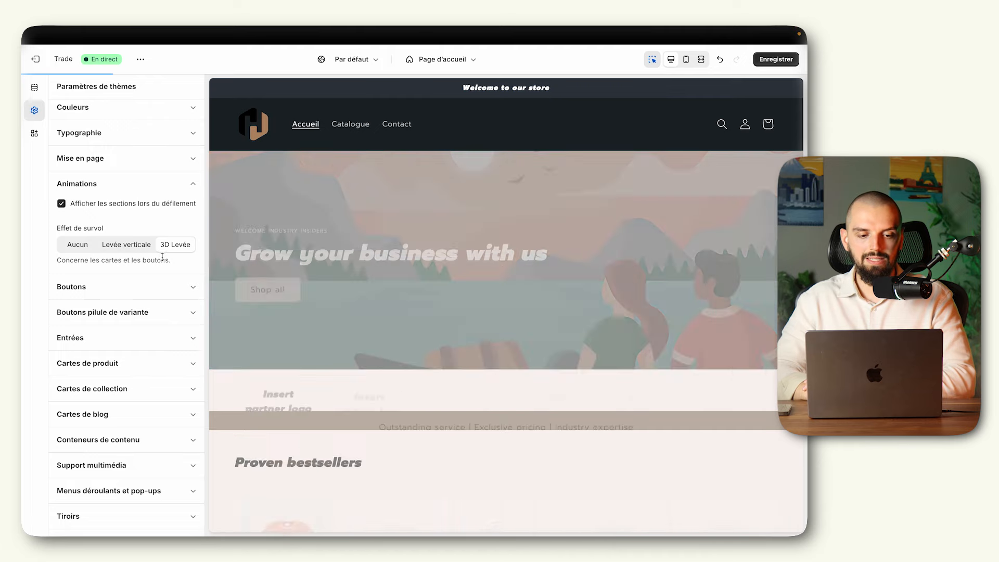
click(652, 59)
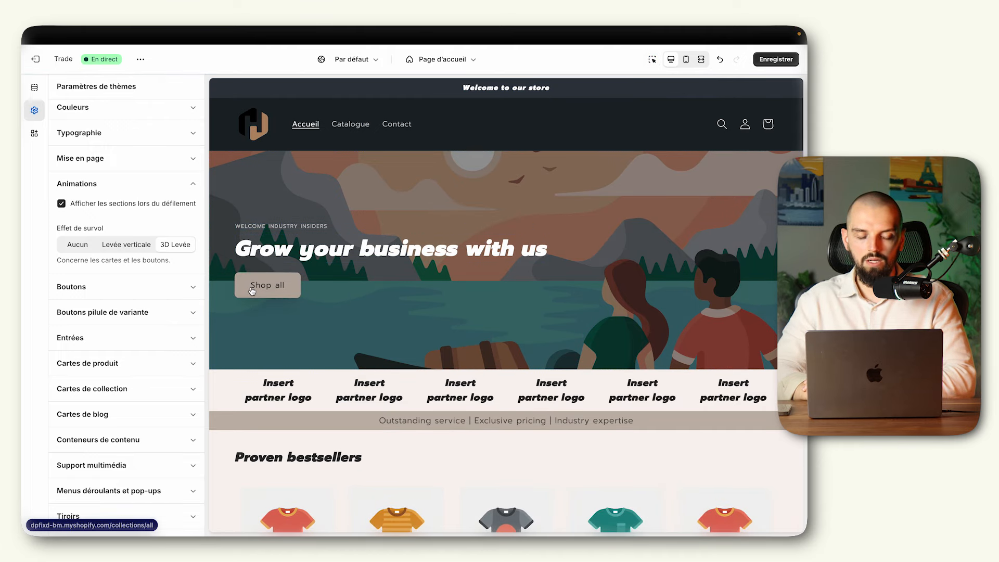
- Set the border thickness of the theme's buttons to 0 px
click(137, 288)
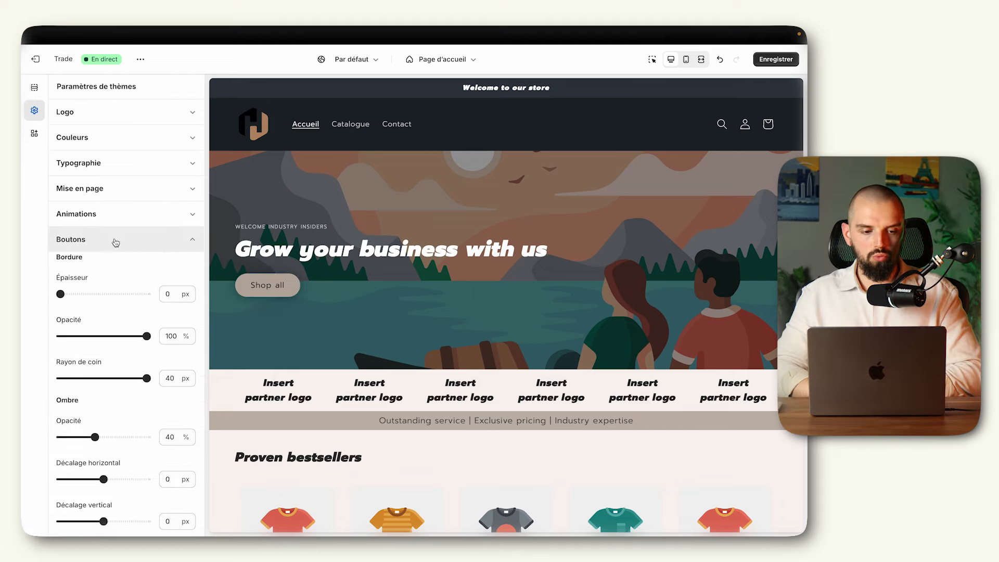
scroll(115, 240, down, 3)
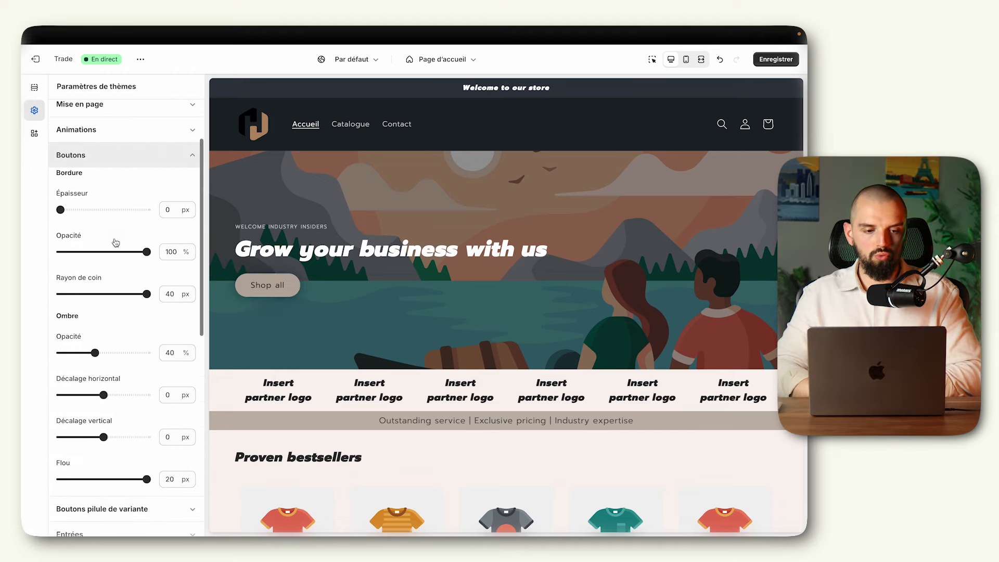
click(67, 209)
drag(67, 210, 25, 210)
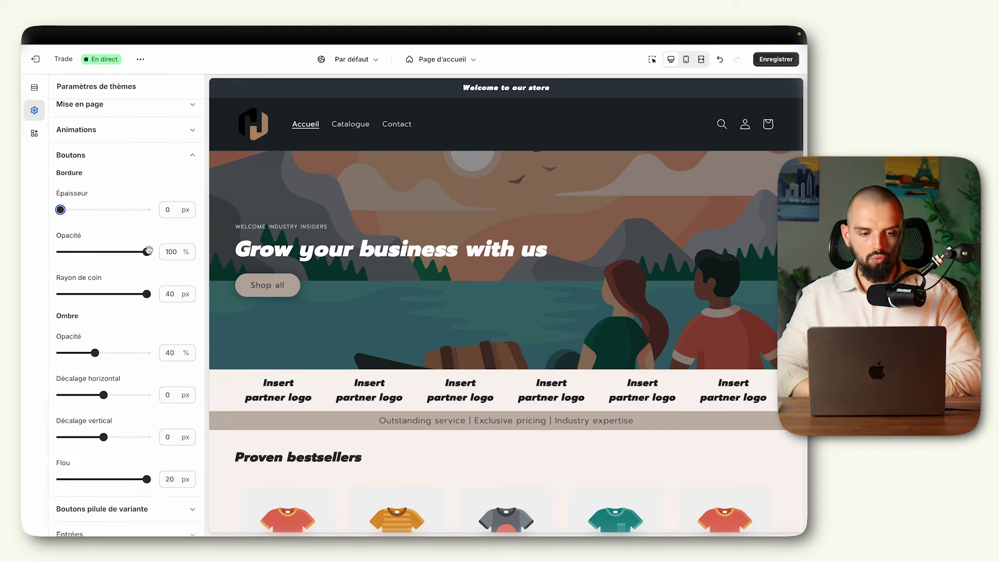
- Try an 8 px corner radius on the buttons, return it to 40 px, and set the shadow blur to 20 px
scroll(142, 255, down, 3)
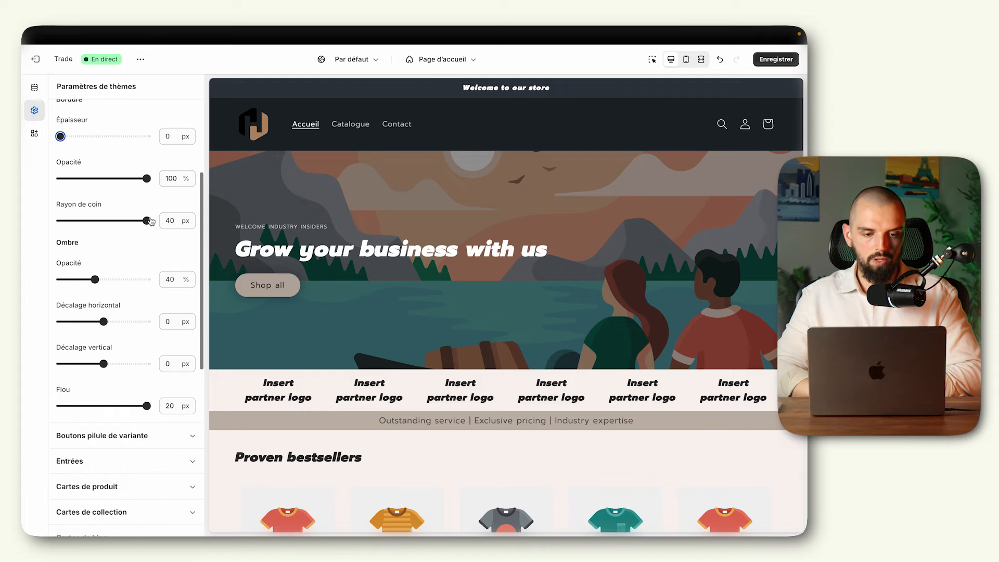
drag(147, 220, 77, 221)
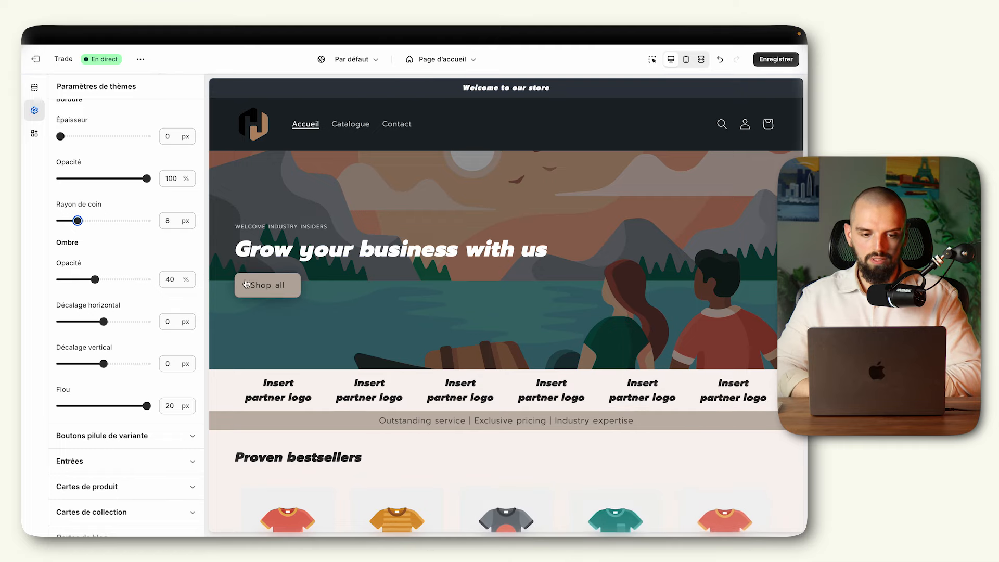
click(148, 220)
scroll(113, 256, down, 2)
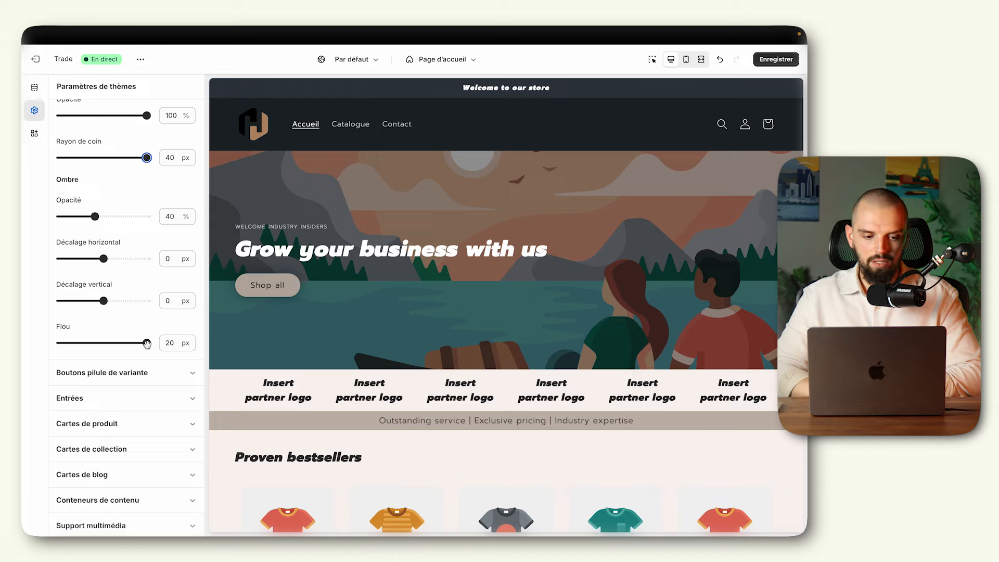
drag(147, 343, 178, 345)
click(145, 319)
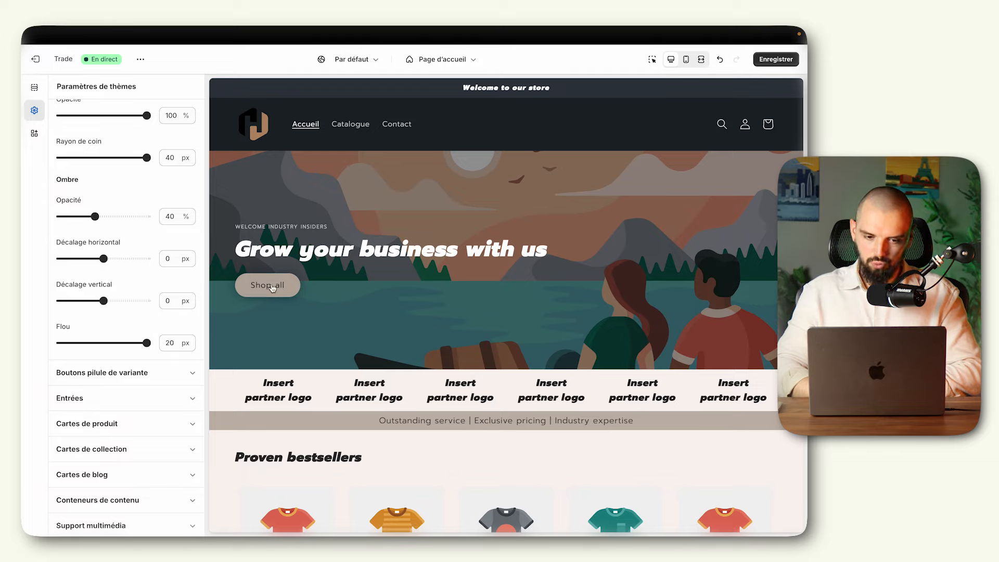
- Set the corner radius of the variant pill buttons to 40 px
scroll(163, 290, down, 3)
click(164, 289)
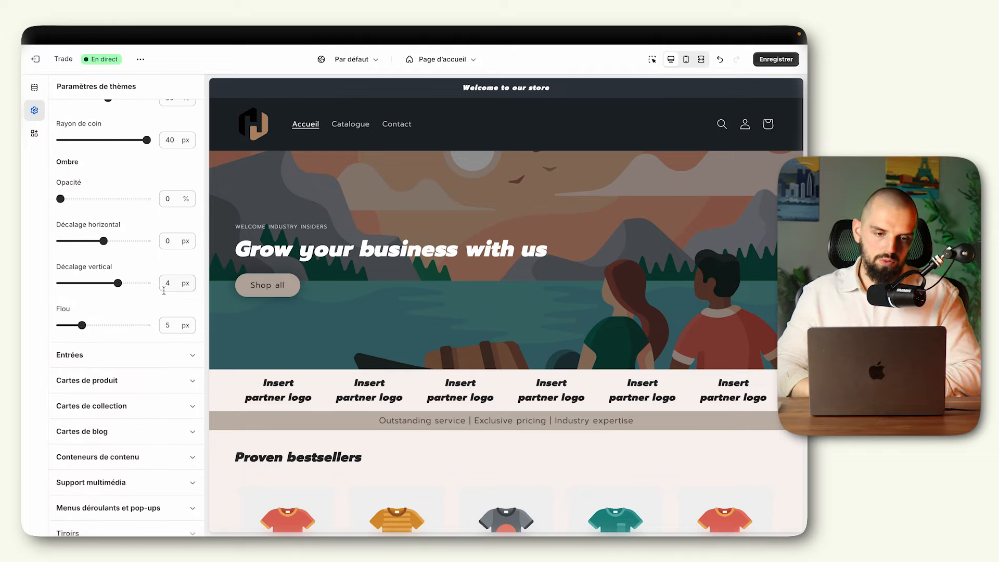
mouse_move(147, 284)
mouse_down()
mouse_move(101, 285)
mouse_move(146, 285)
mouse_up()
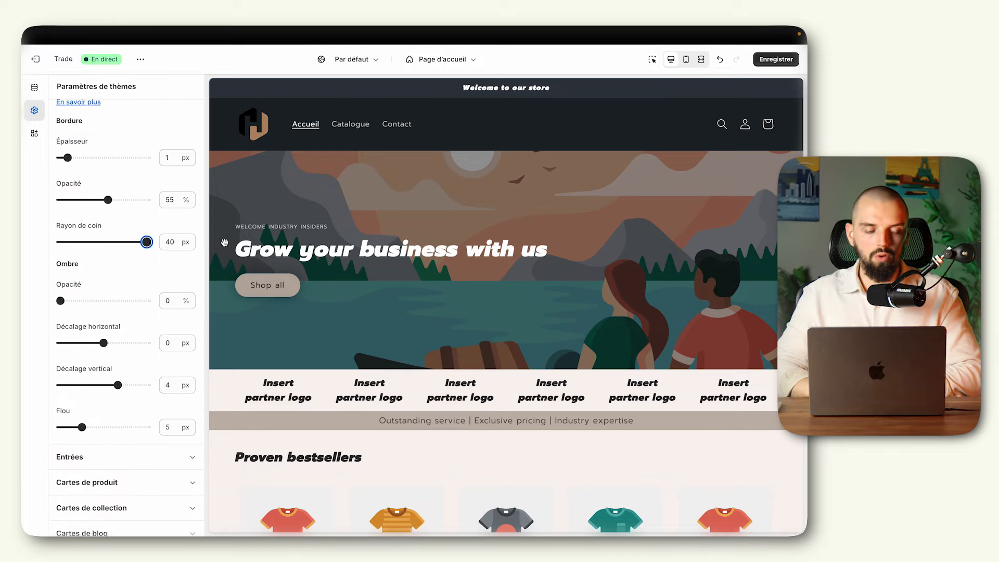
scroll(131, 227, up, 2)
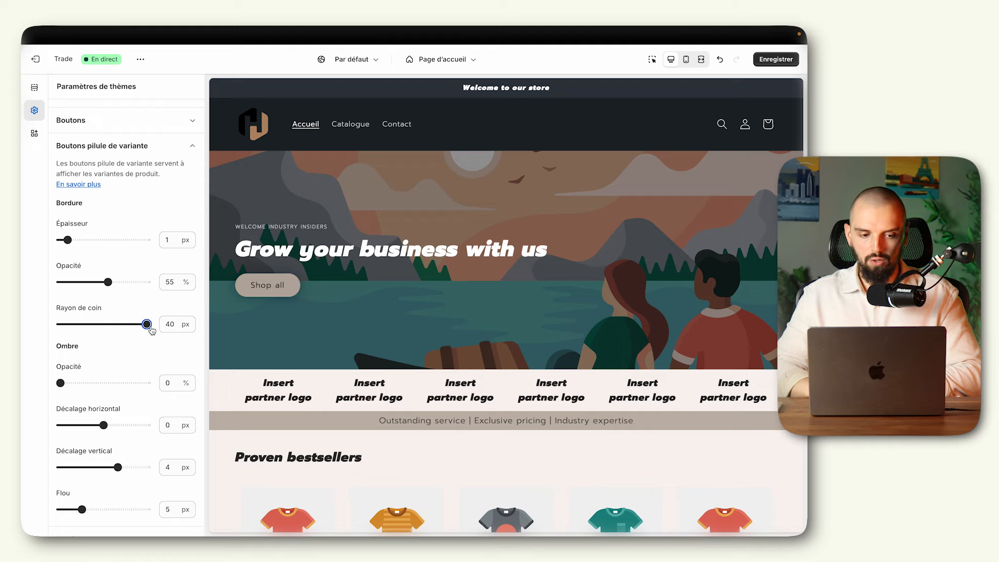
- Review the theme's input field and product card settings, and look over the home page preview
scroll(150, 329, down, 5)
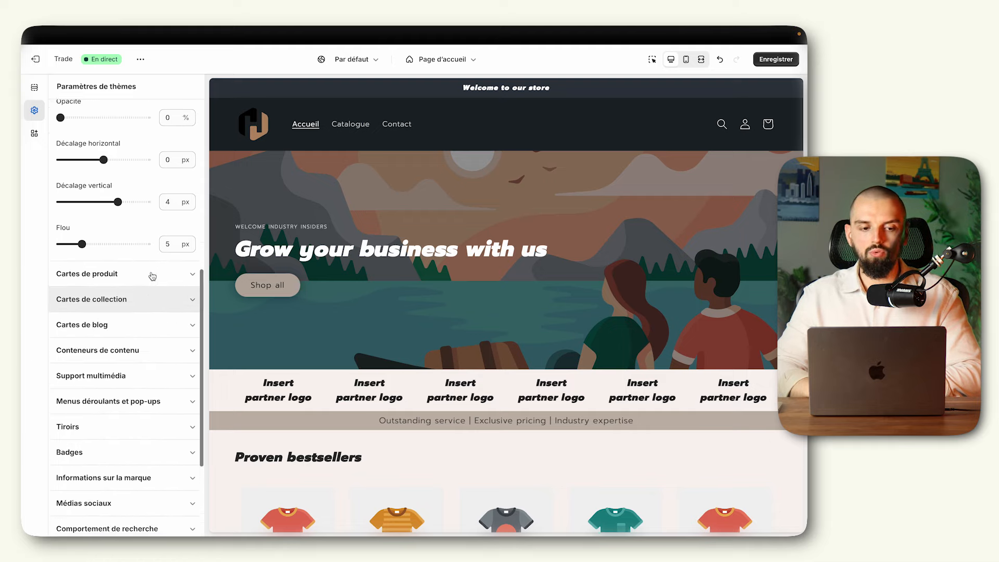
scroll(152, 276, up, 6)
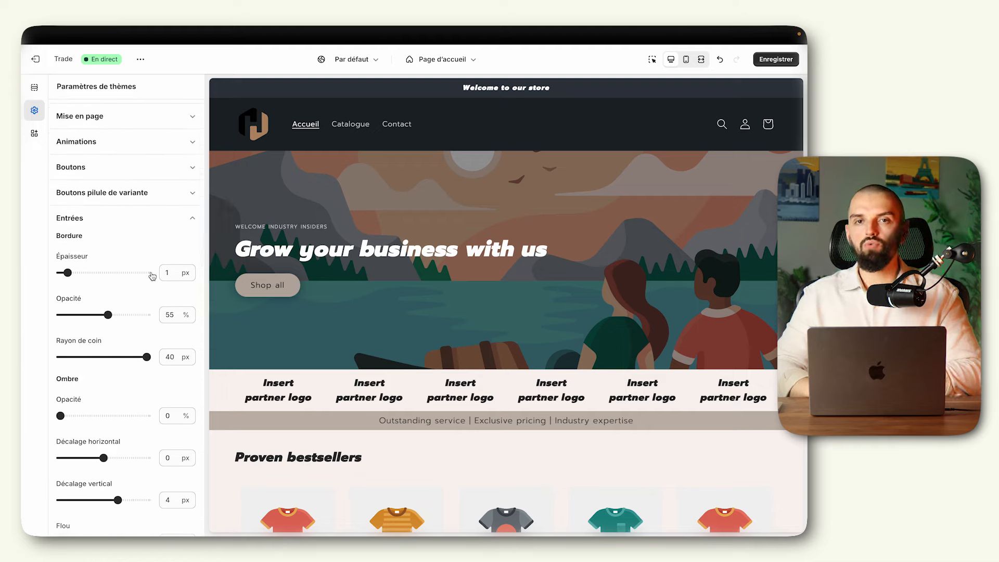
scroll(152, 276, down, 7)
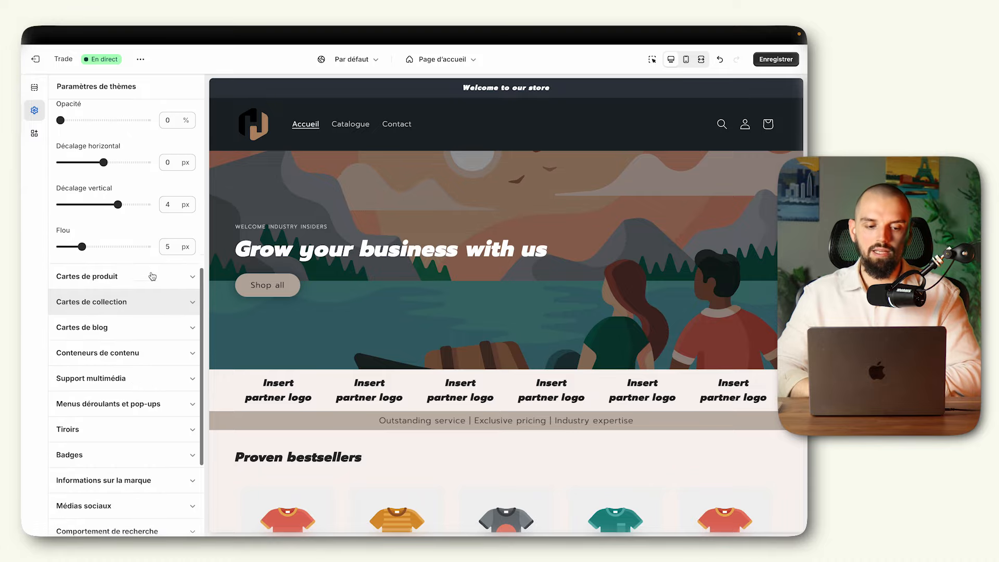
click(156, 248)
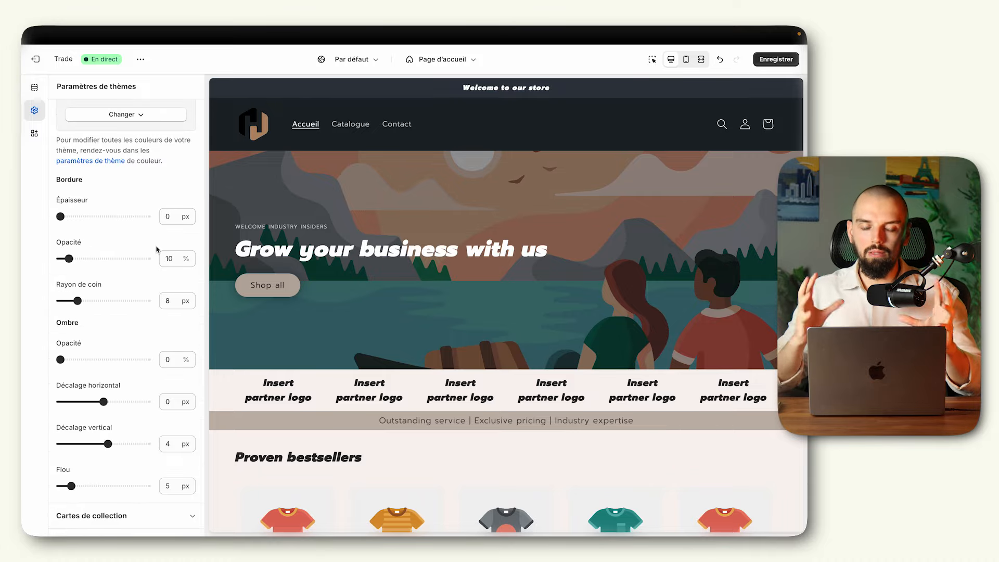
scroll(507, 225, down, 13)
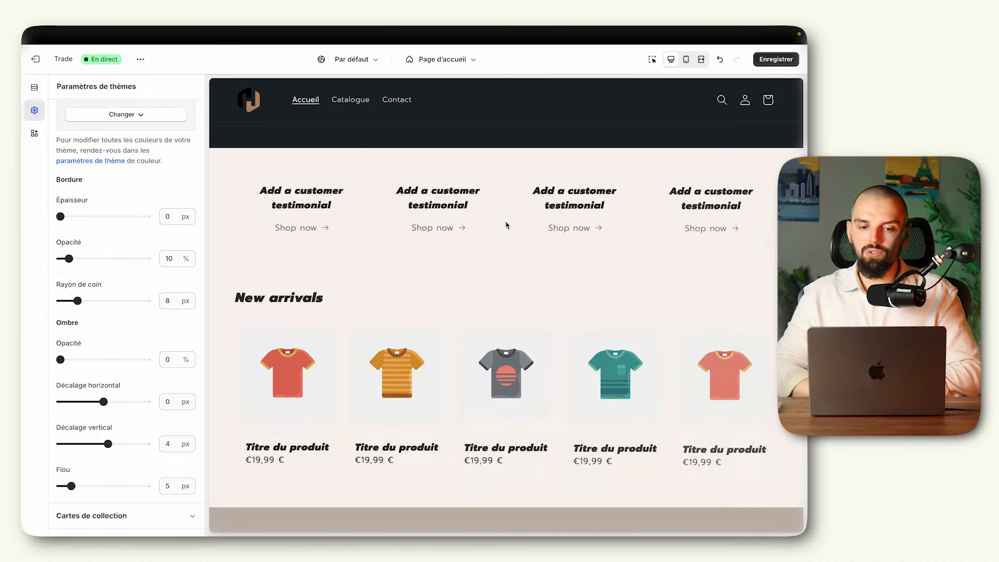
scroll(508, 226, up, 4)
scroll(507, 225, up, 8)
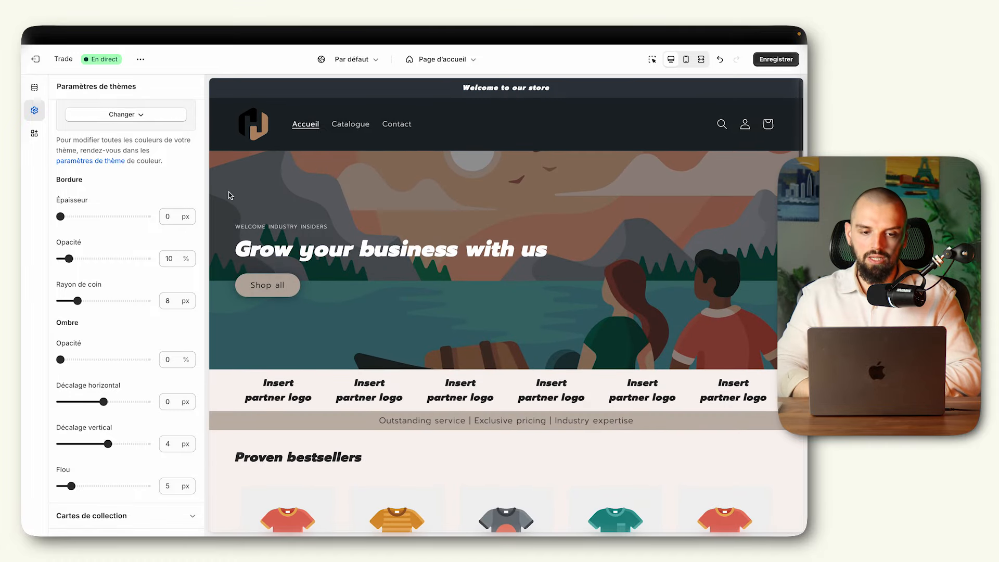
- Enable the display of social media icons on desktop in the home page's announcement bar
click(34, 87)
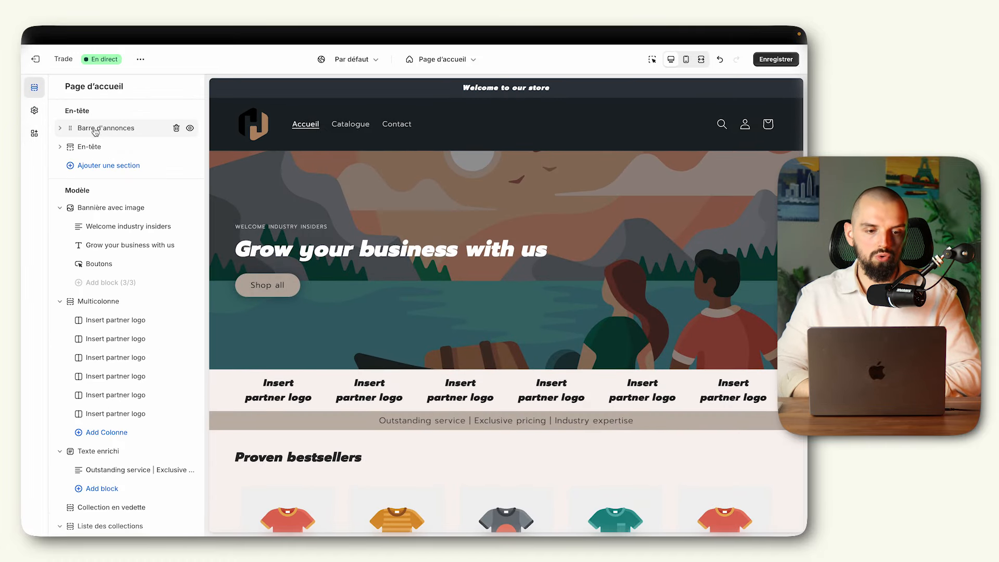
click(120, 132)
click(121, 129)
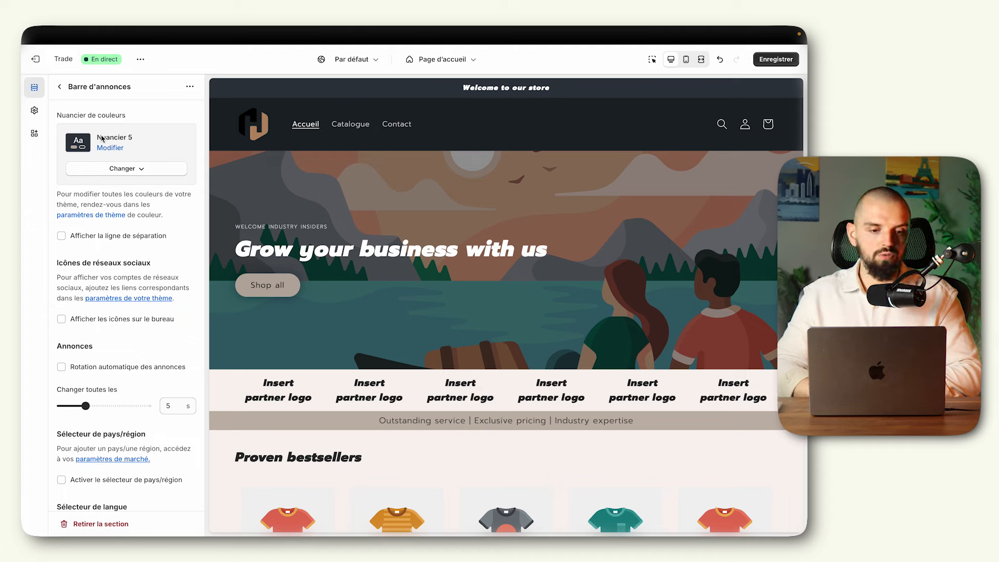
scroll(104, 166, down, 3)
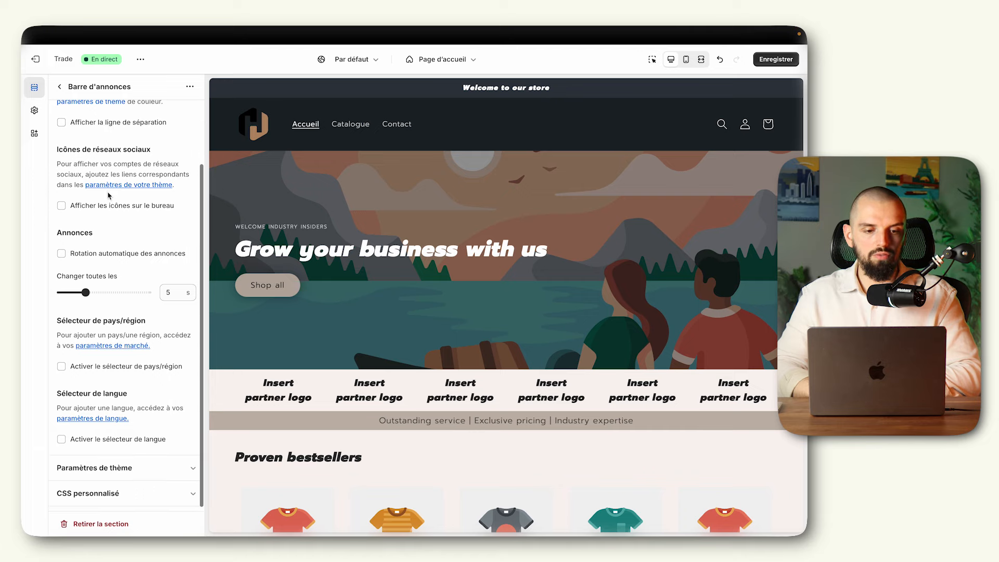
click(114, 209)
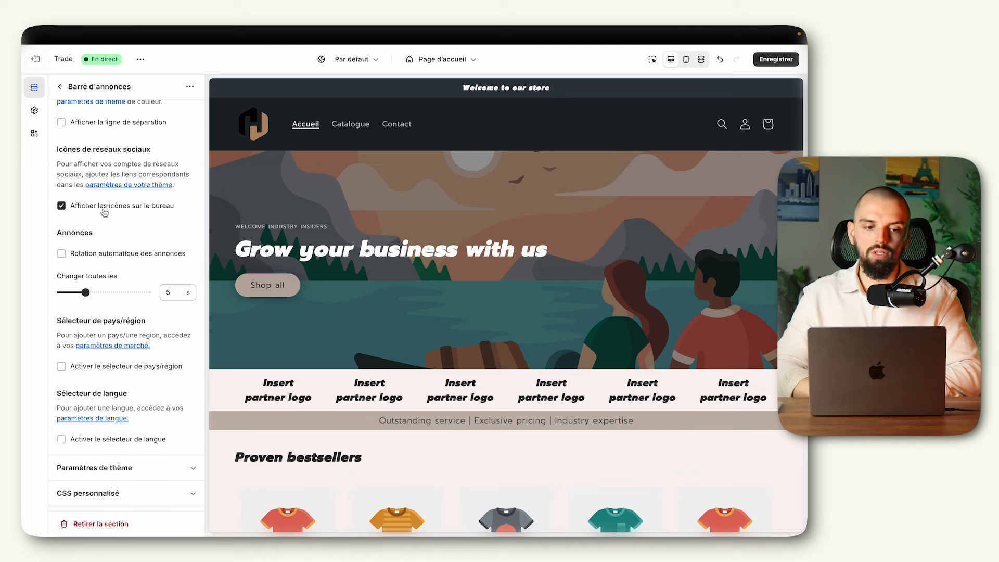
- Examine the social media account fields in the theme settings
click(34, 110)
scroll(112, 302, down, 5)
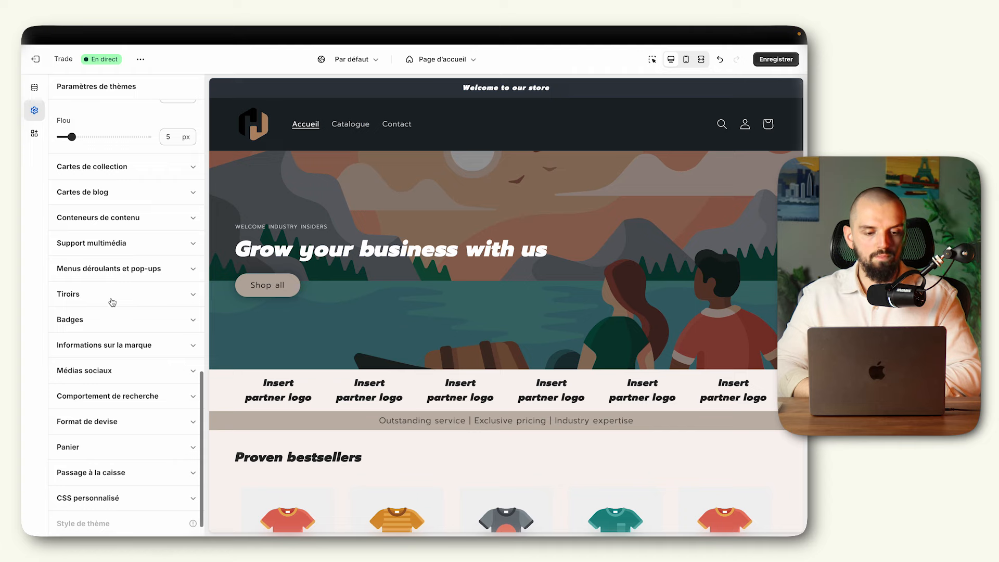
click(110, 367)
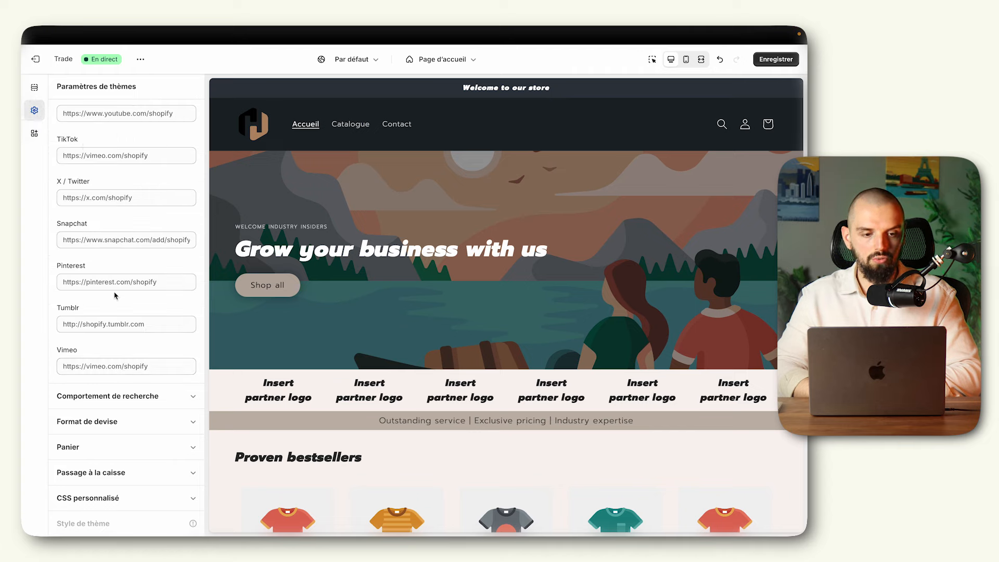
scroll(103, 219, up, 6)
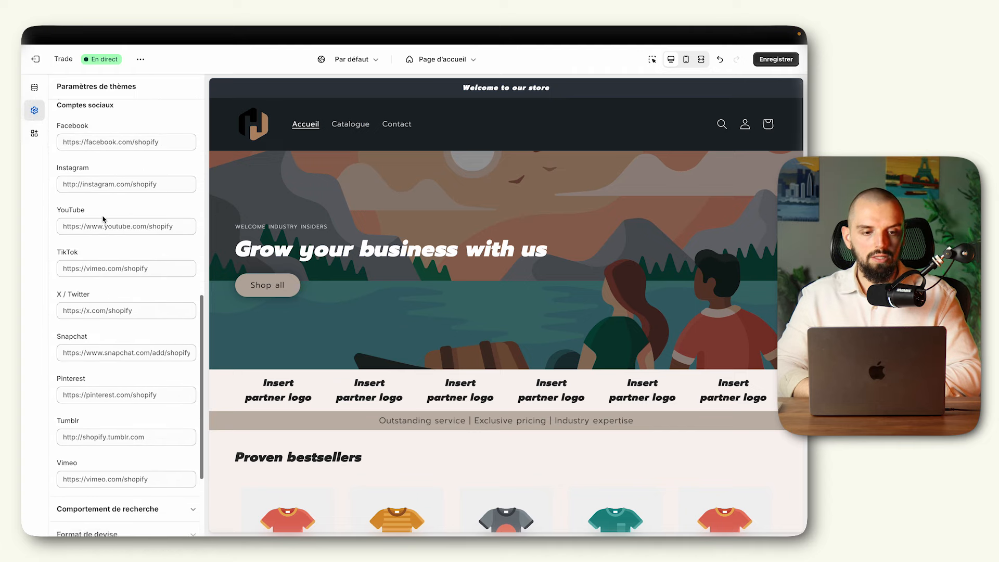
- Enable automatic rotation of the announcements in the announcement bar
click(34, 87)
scroll(117, 242, down, 5)
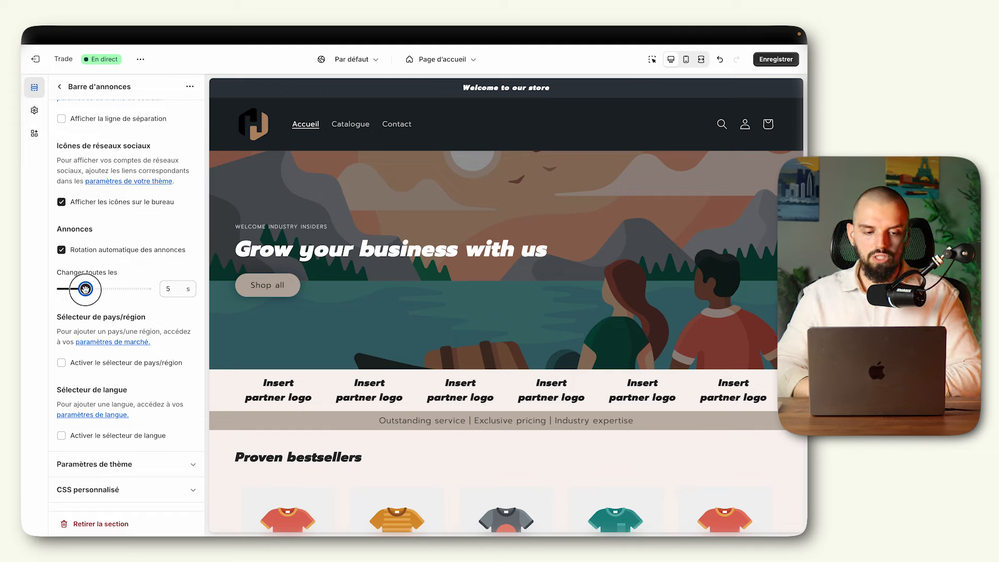
click(60, 87)
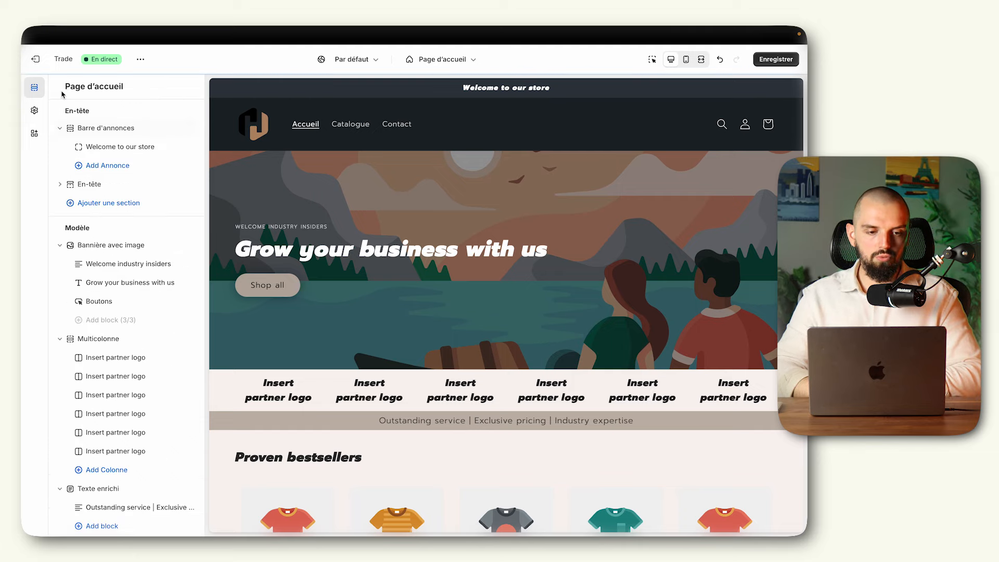
- Replace the "Welcome to our store" announcement text with "Livraison gratuite à partir de 50€"
click(104, 149)
triple_click(121, 130)
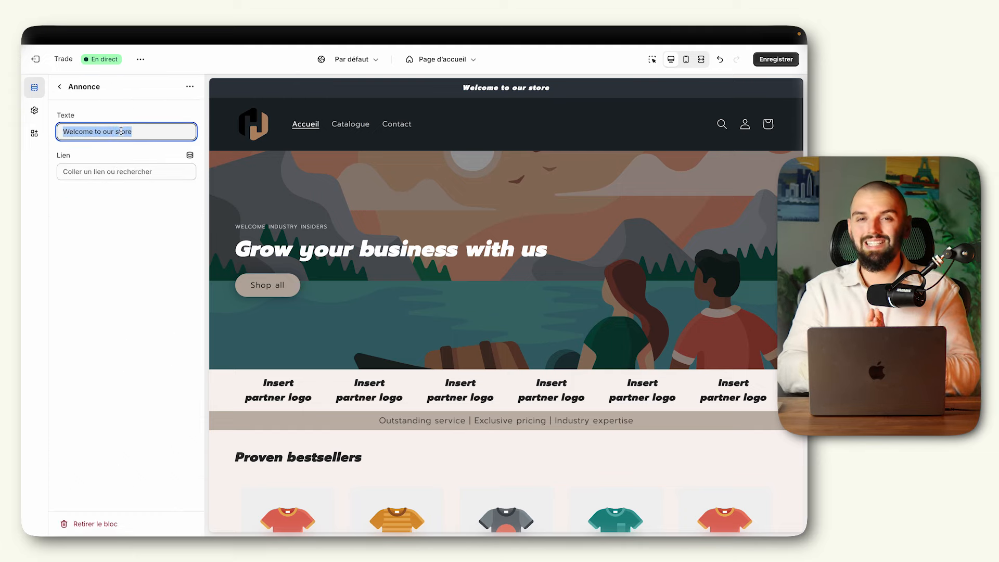
text(Livraison gratuite)
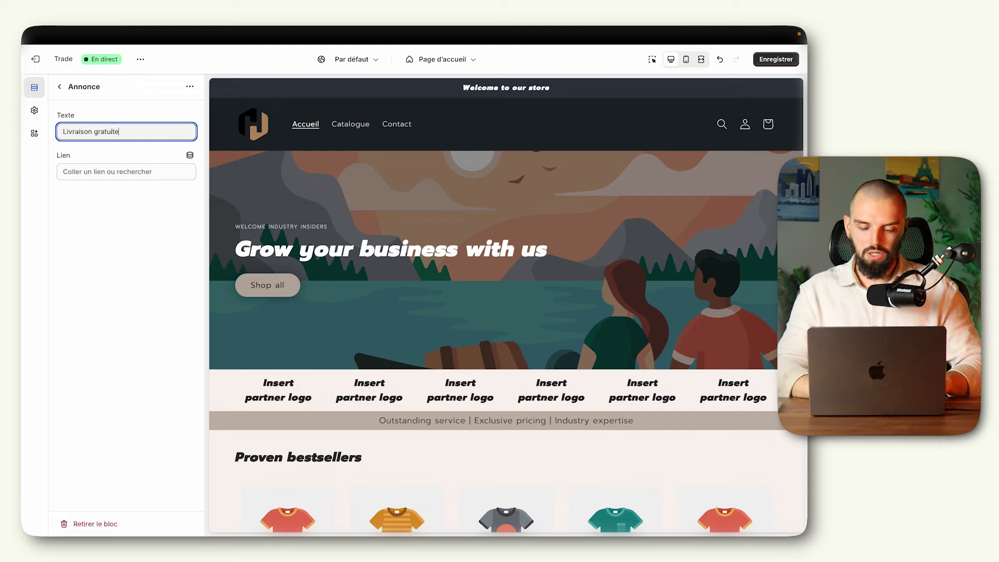
text( à partir de 5)
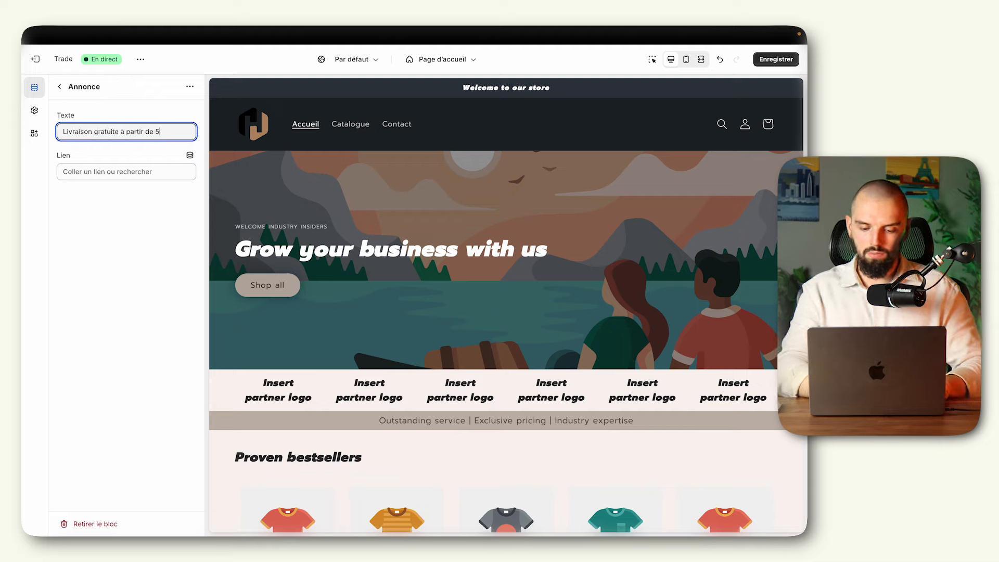
text(0€)
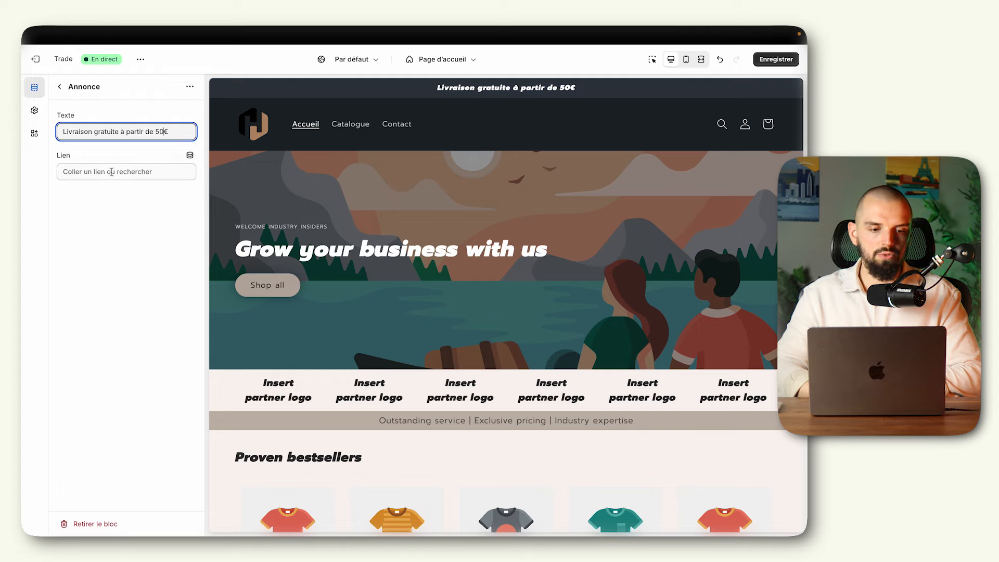
- Try linking the free-shipping announcement to Toutes les collections
click(112, 172)
click(123, 195)
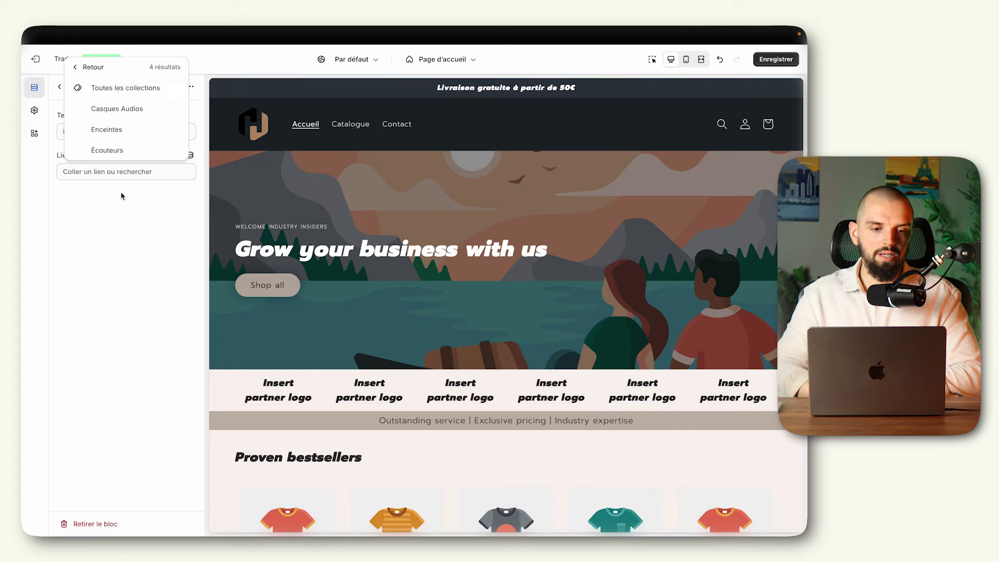
click(128, 88)
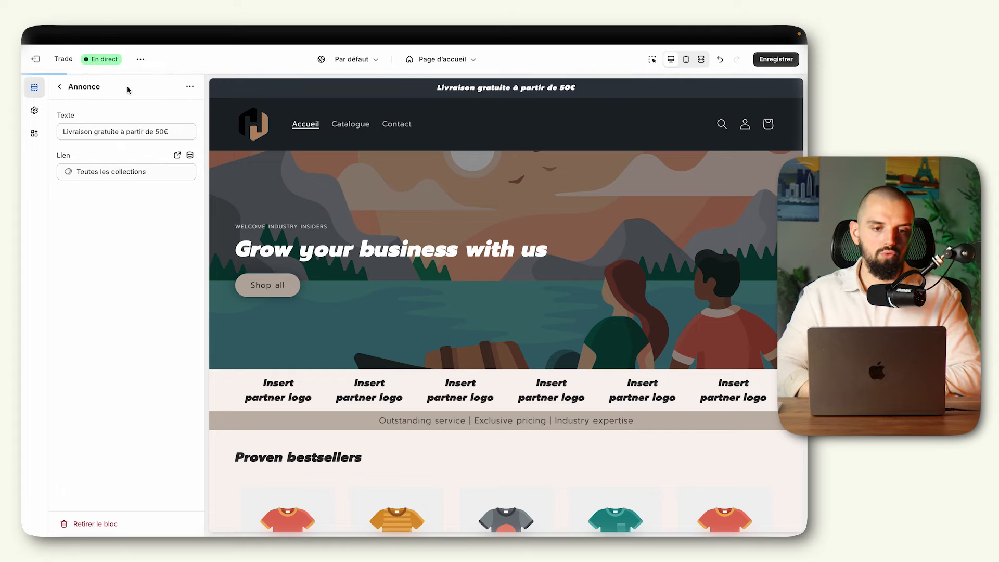
- Set the free-shipping announcement's link to Tous les produits
click(98, 171)
click(123, 214)
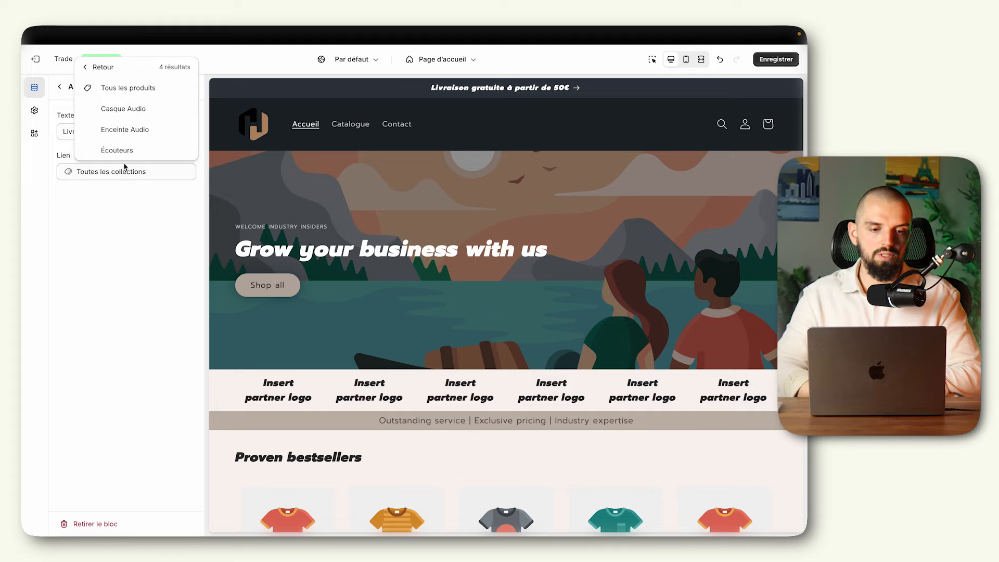
click(136, 89)
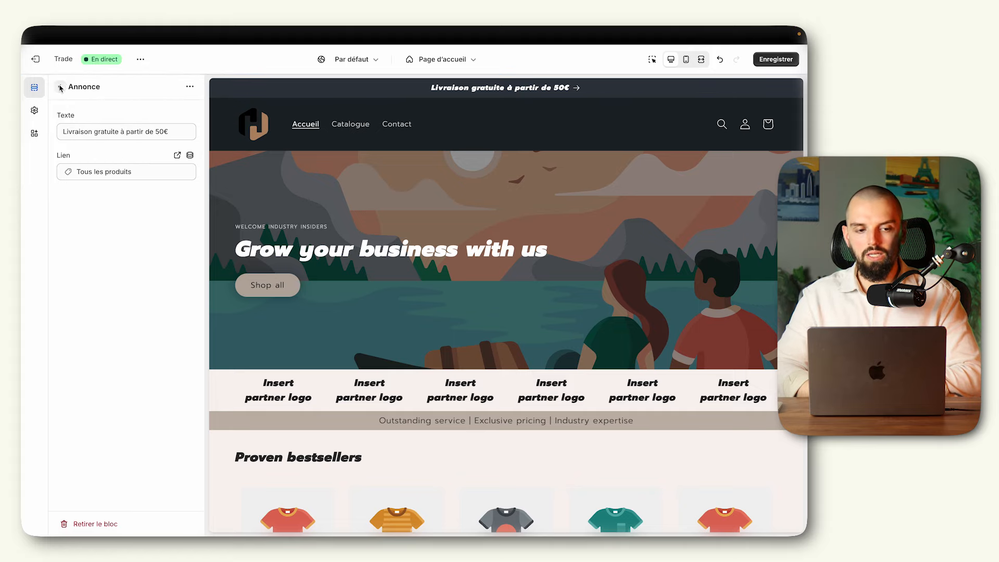
- Add a second announcement to the bar with the text "Offre d'hiver sur nos casques audios : -33%"
click(61, 88)
click(100, 164)
click(140, 165)
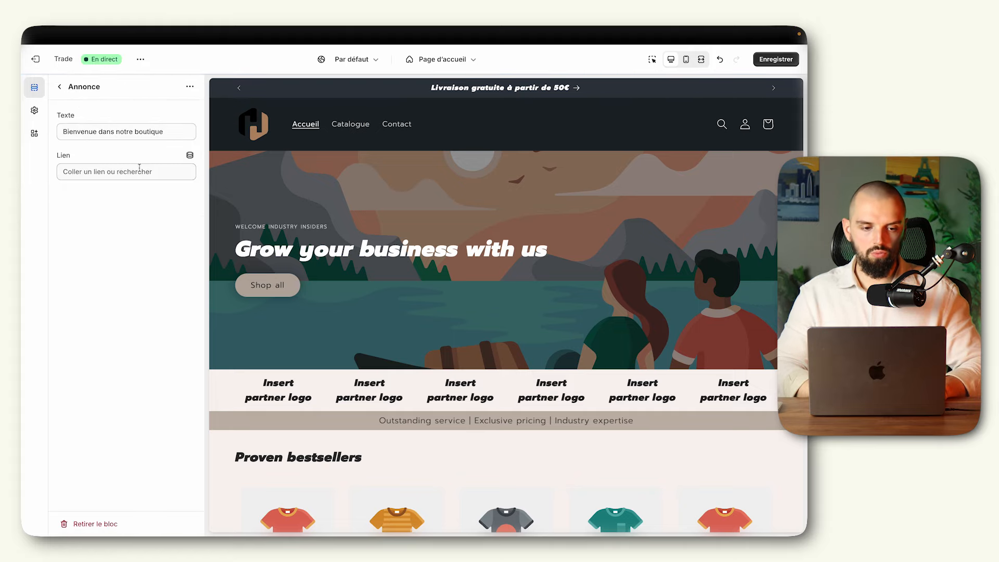
triple_click(120, 134)
text(Offre d'hiv)
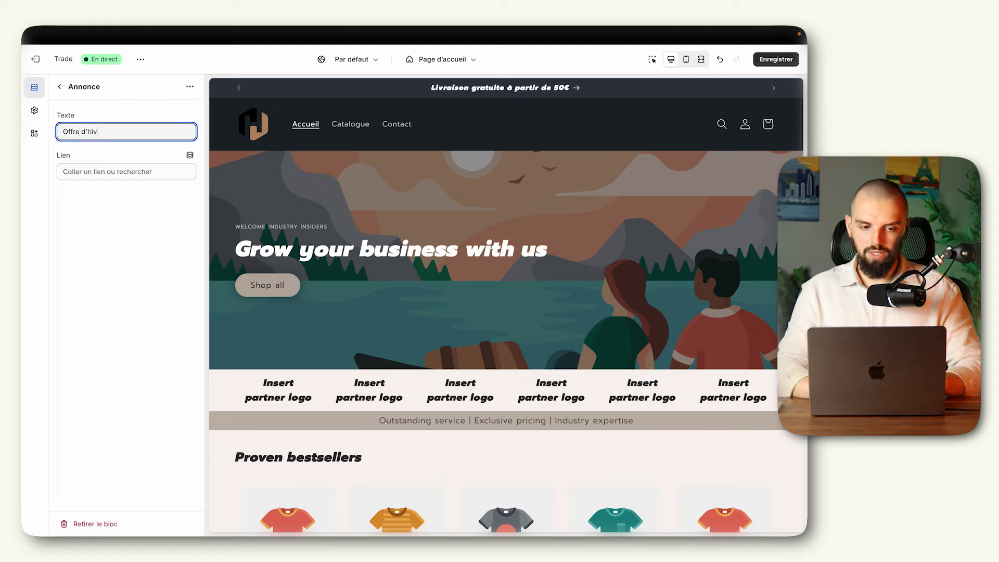
text(er sur nos casques audios : -)
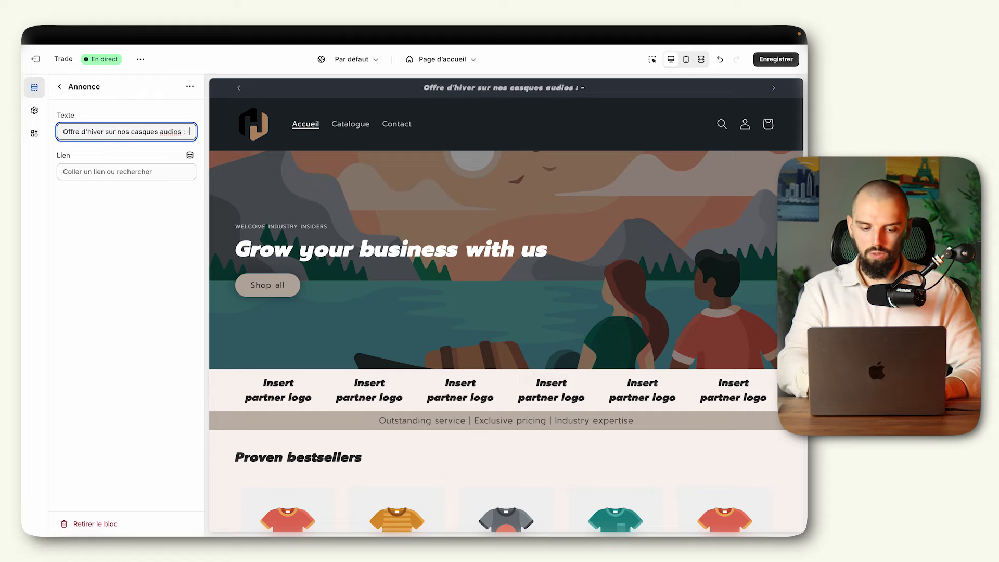
text(33%)
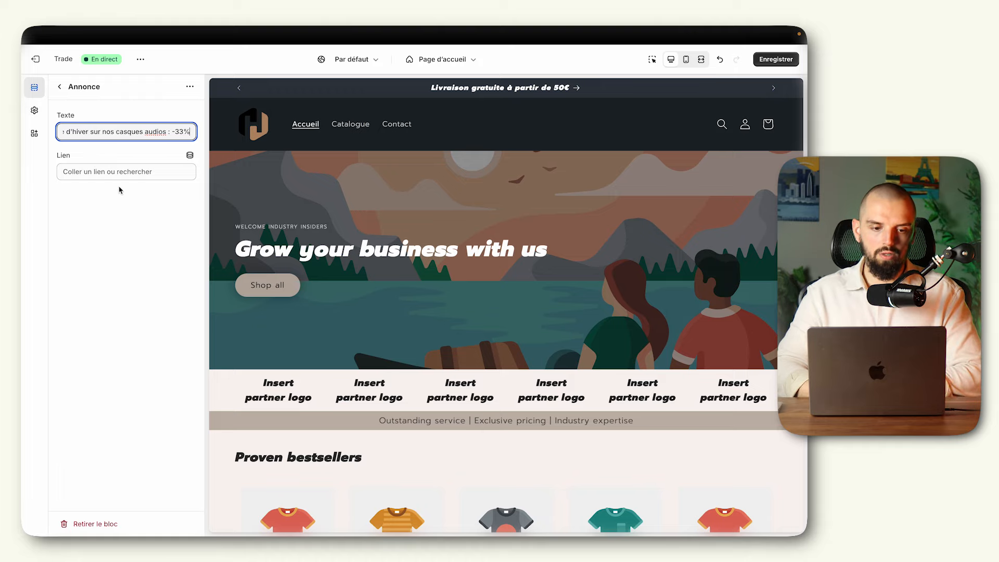
- Link the winter-offer announcement to the Casques Audios collection
click(112, 172)
click(117, 212)
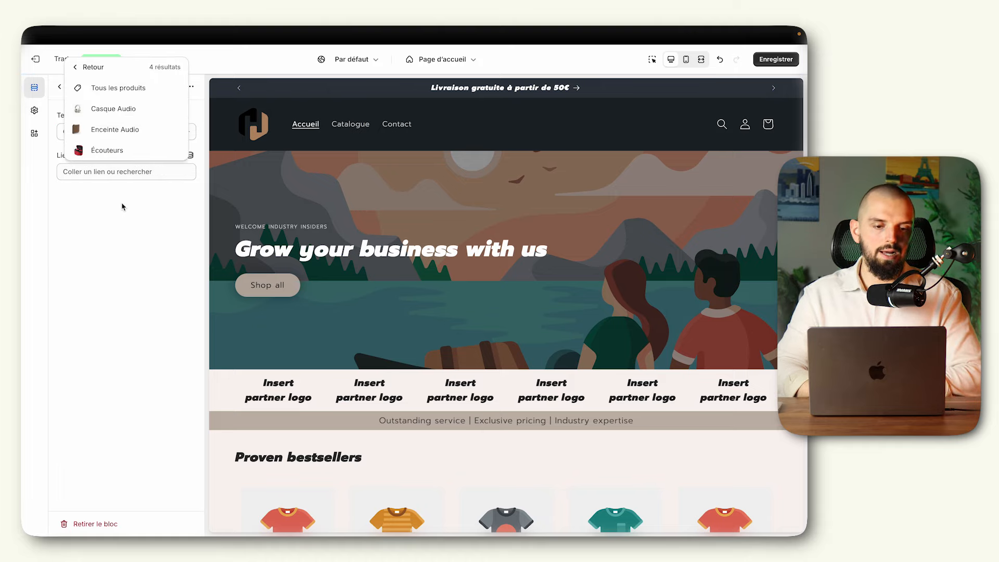
click(110, 229)
click(115, 172)
click(115, 196)
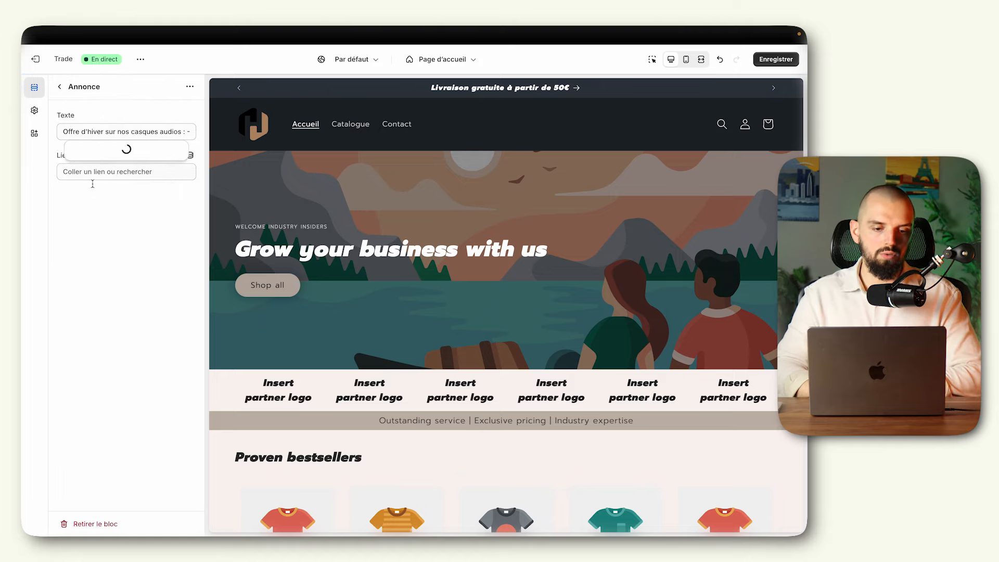
click(119, 110)
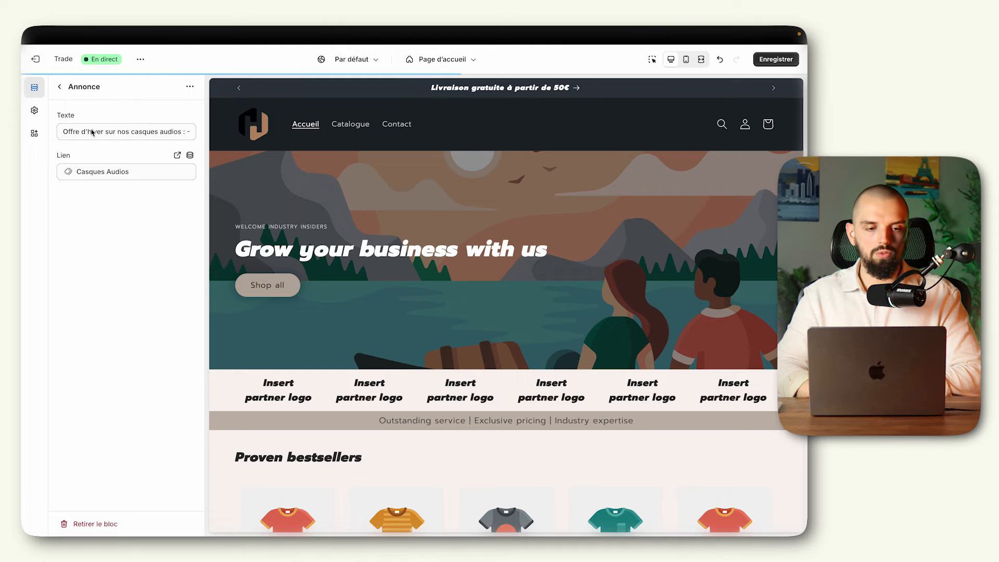
click(59, 88)
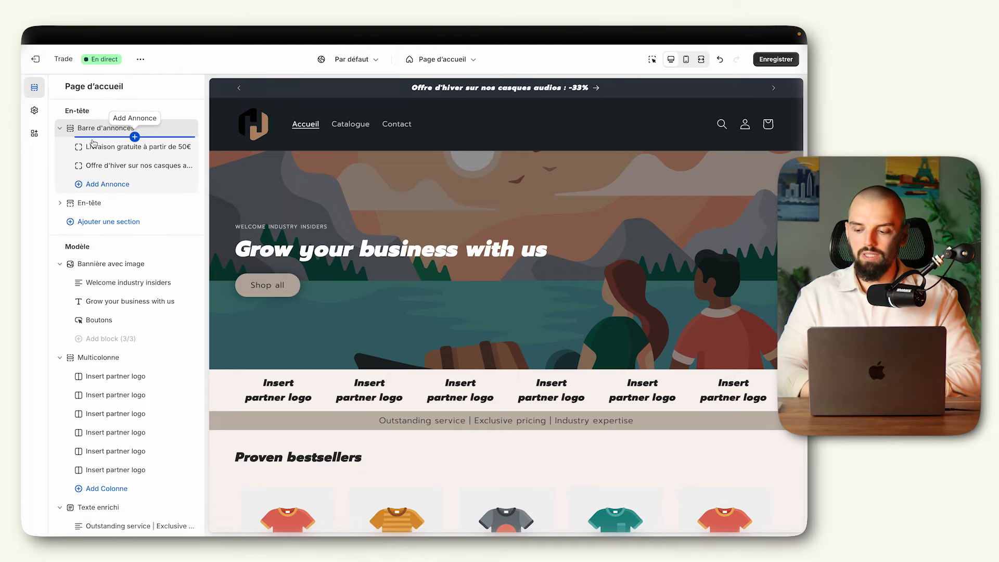
- Set the header's colour scheme to Nuancier 1 and its desktop menu type to Menu déroulant
click(91, 203)
scroll(111, 314, down, 5)
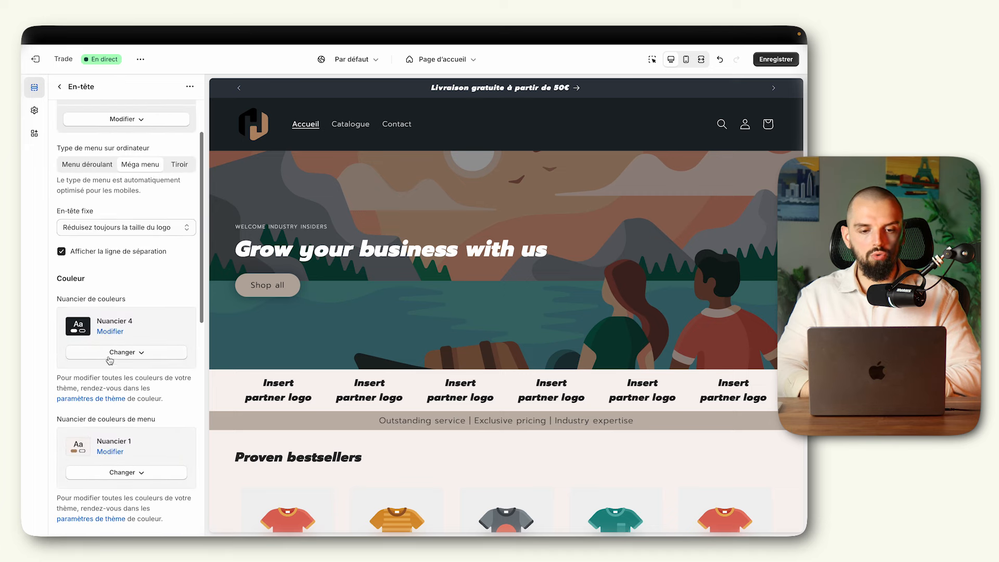
click(143, 351)
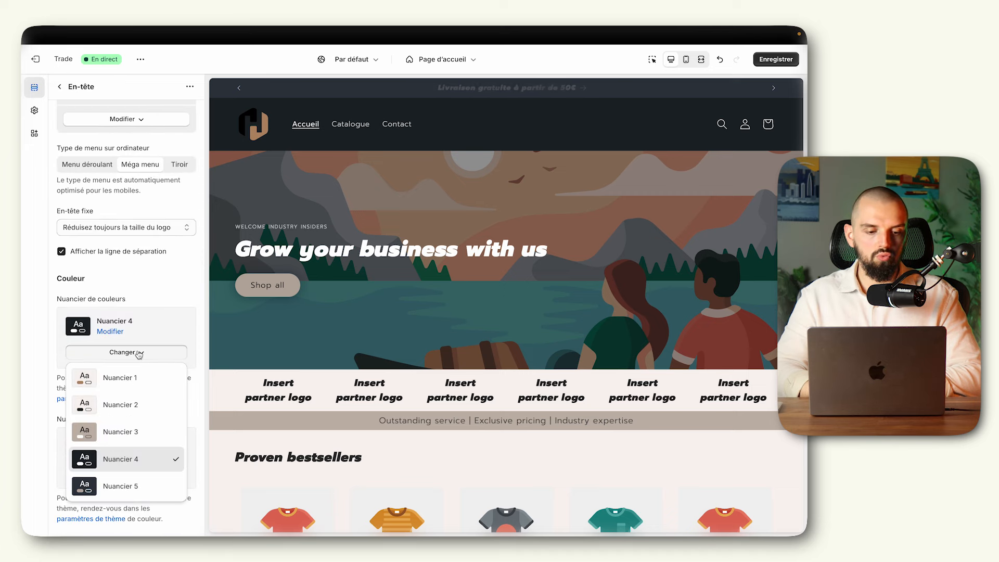
click(134, 375)
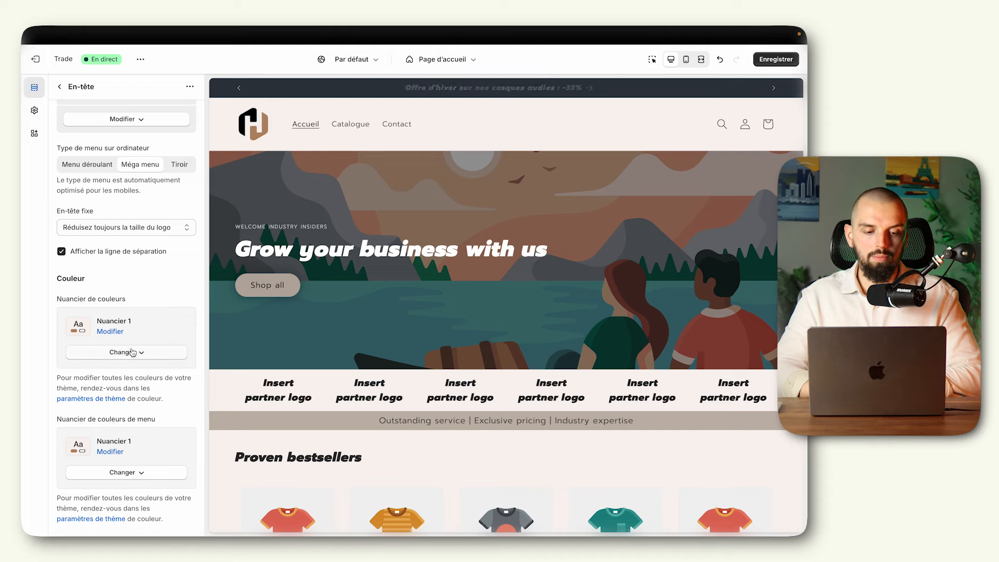
click(133, 352)
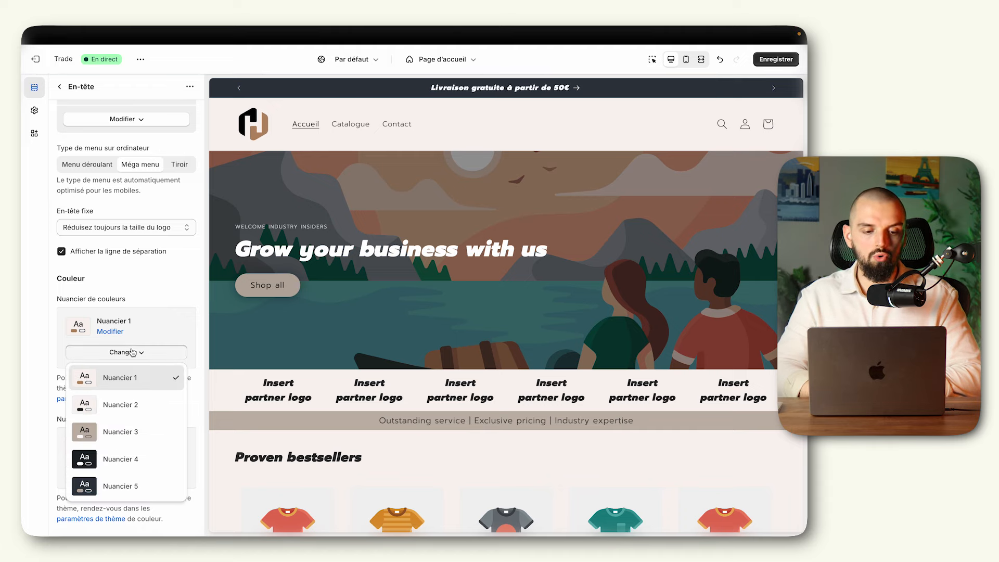
click(170, 293)
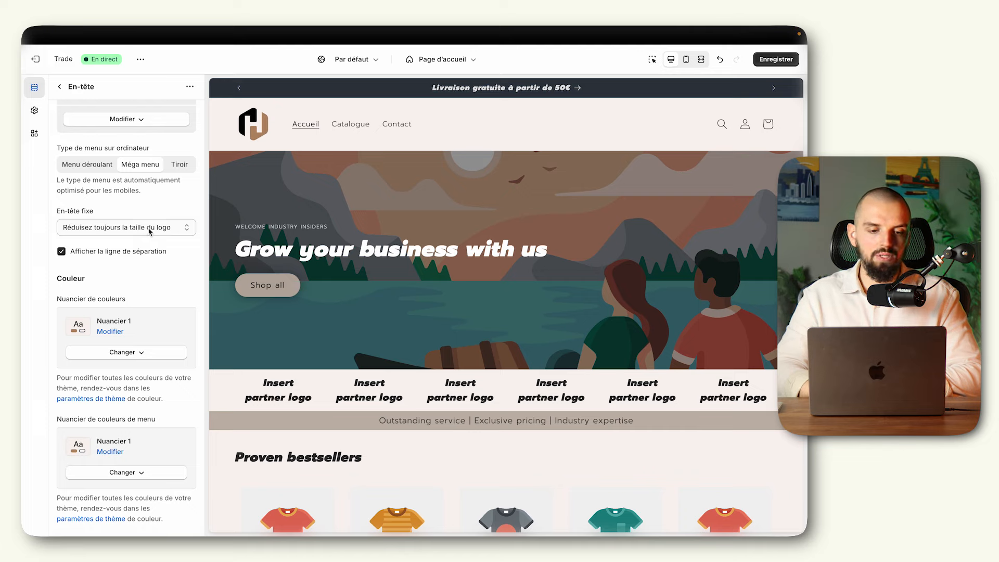
scroll(156, 249, up, 4)
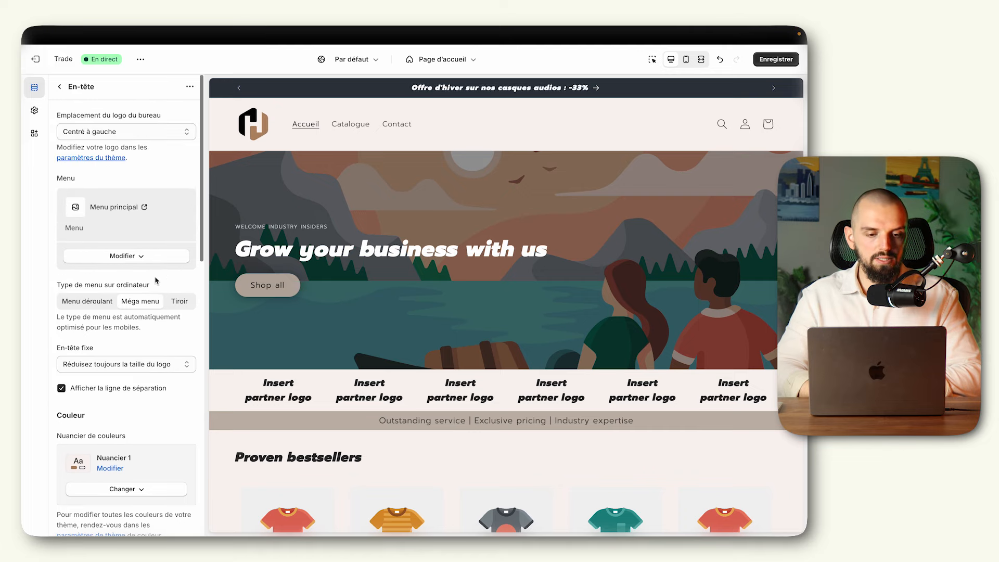
click(94, 303)
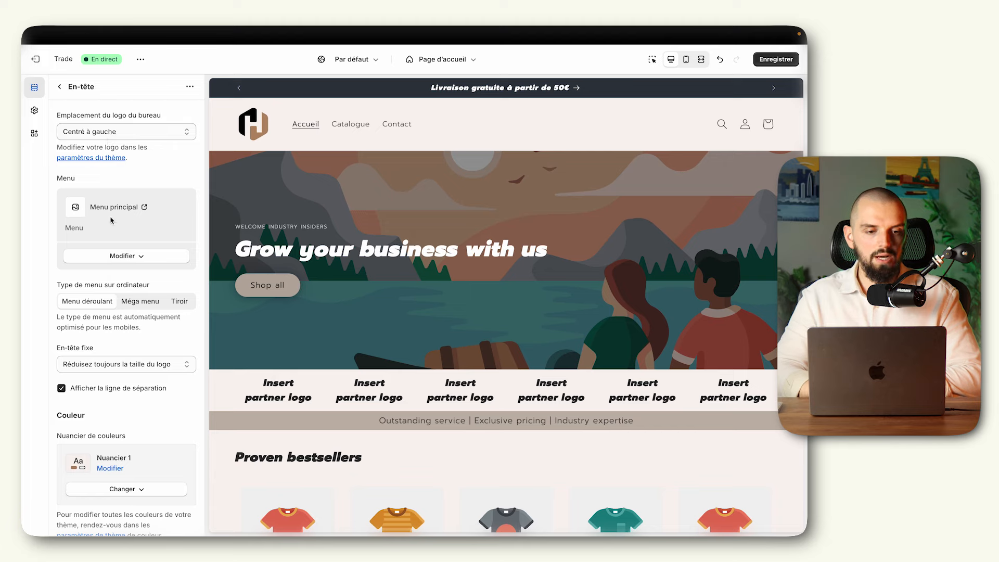
- Turn off the country/region selector, the language selector and the avatar display in the header
scroll(111, 244, down, 10)
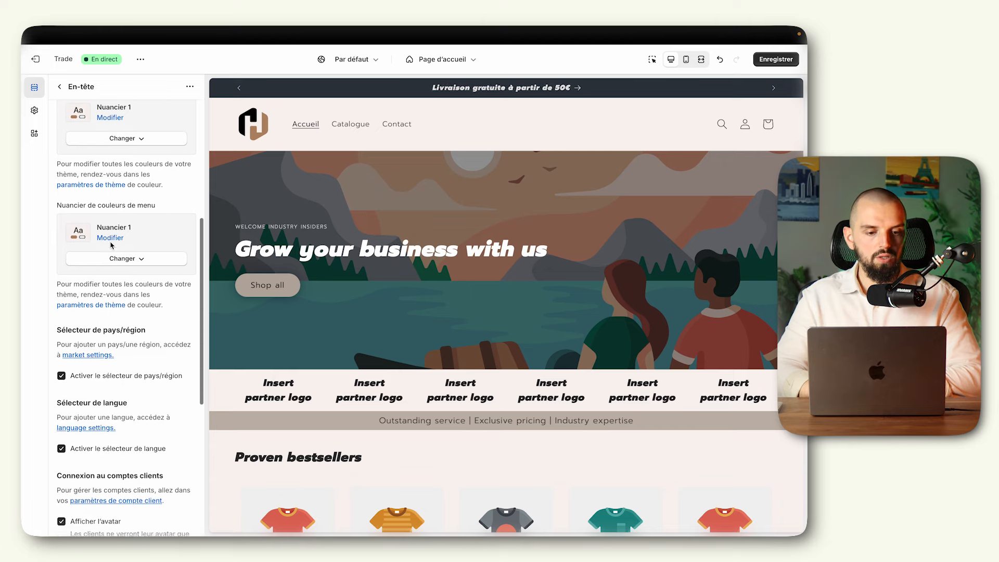
scroll(111, 245, down, 1)
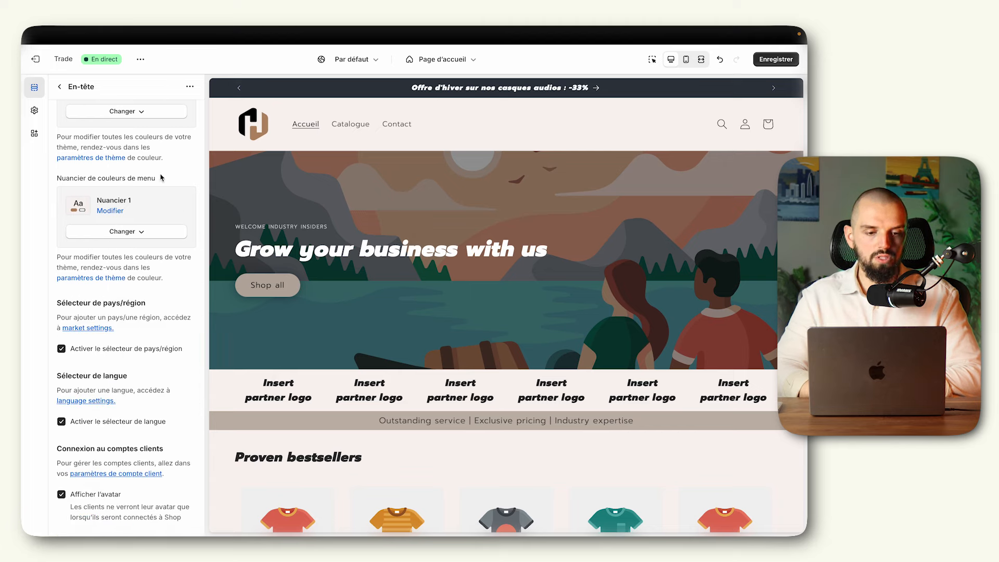
scroll(138, 232, down, 3)
click(125, 281)
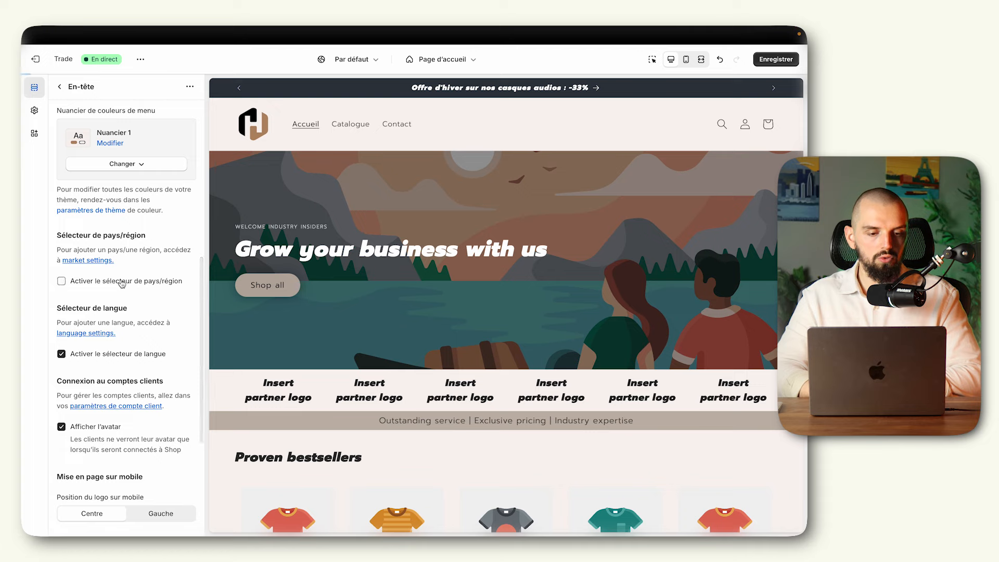
click(128, 356)
scroll(104, 344, down, 3)
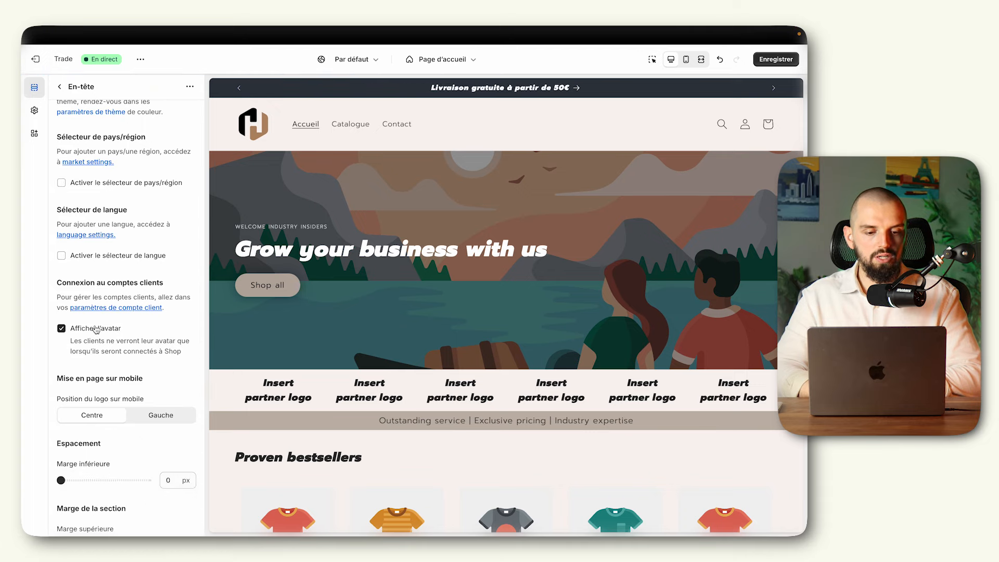
scroll(95, 330, down, 4)
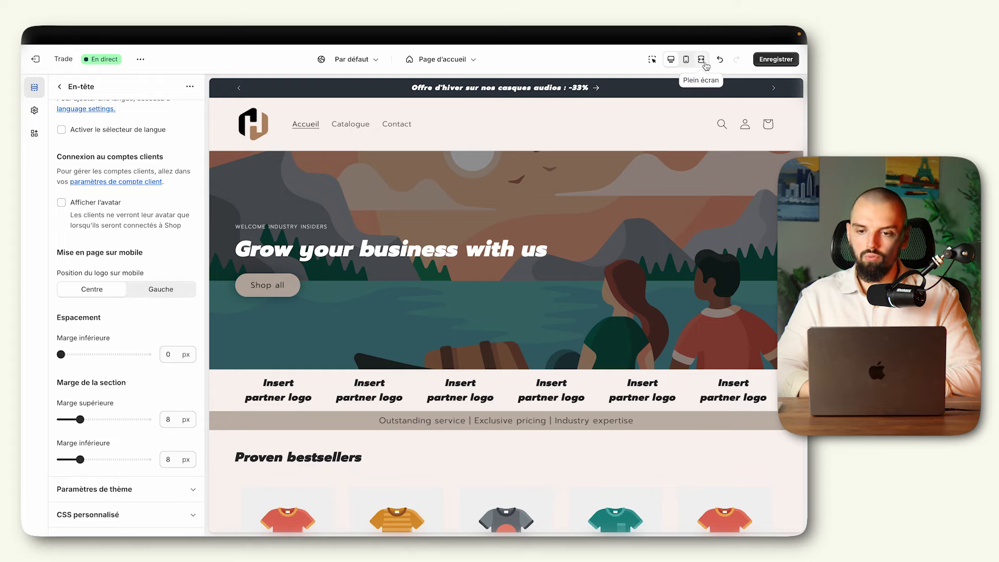
- Preview the page on mobile, try the header's mobile logo position at Gauche, and return it to Centre
click(687, 60)
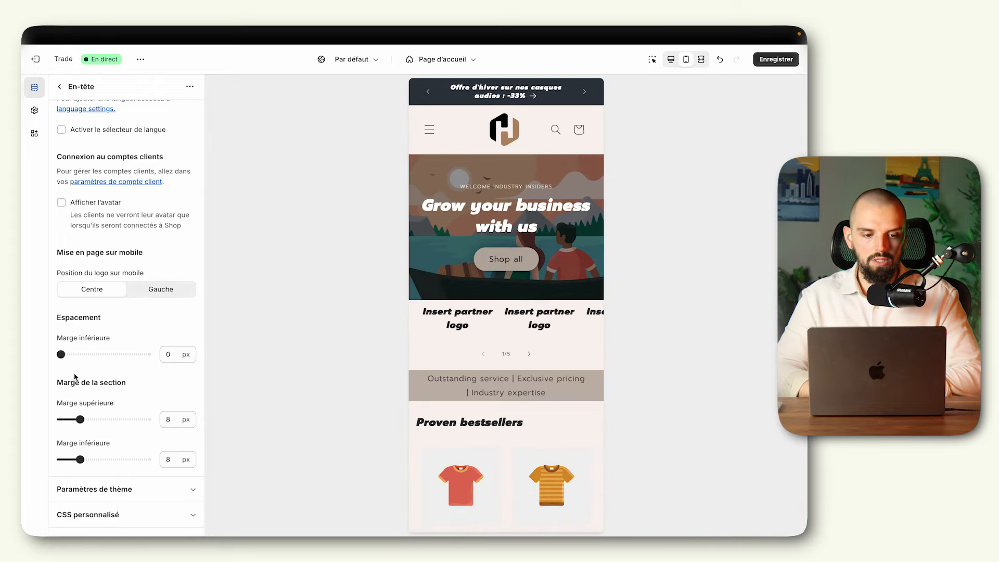
click(151, 293)
click(115, 290)
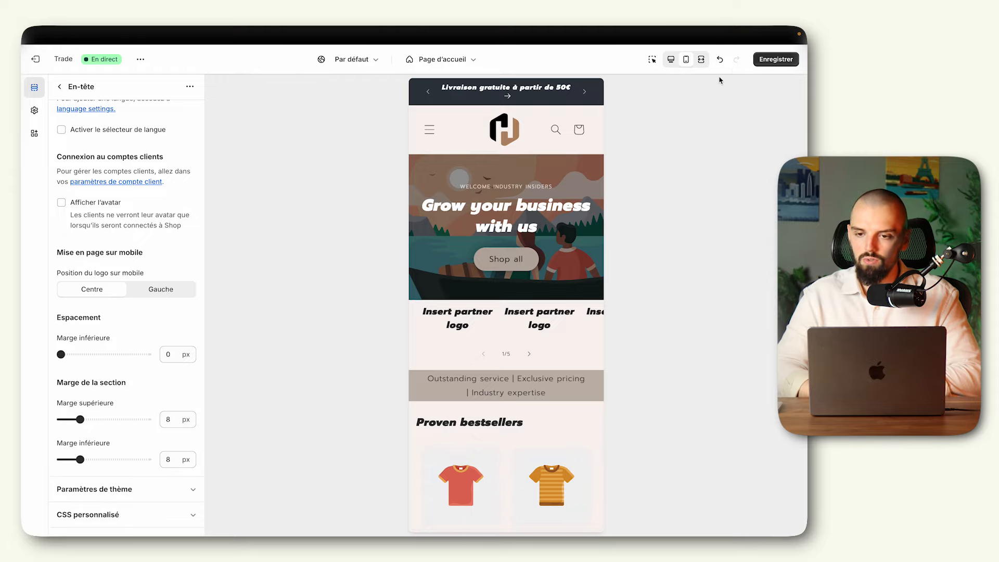
- Set the header section's top and bottom margins to 0 px and return the preview to desktop
drag(79, 418, 61, 418)
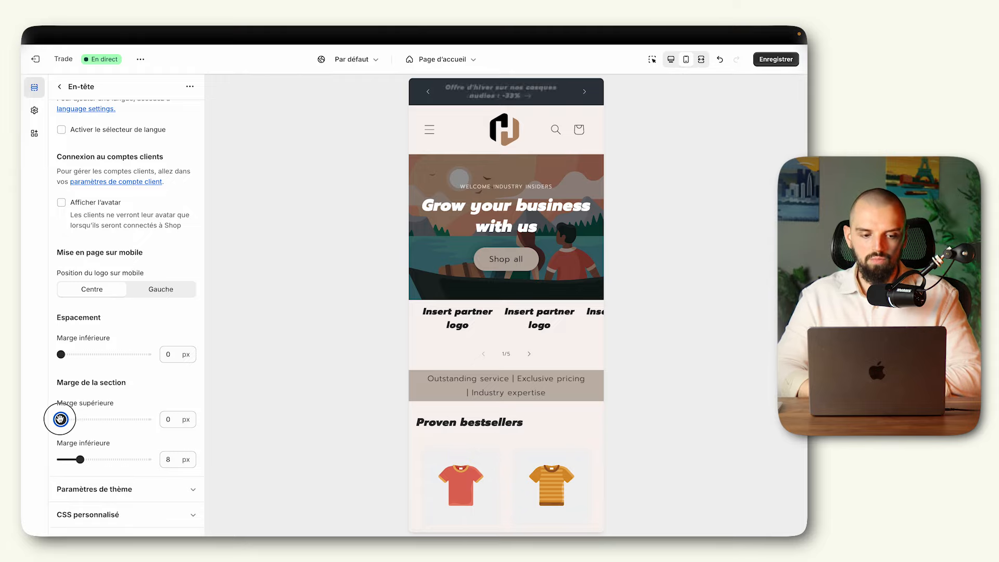
drag(80, 459, 61, 459)
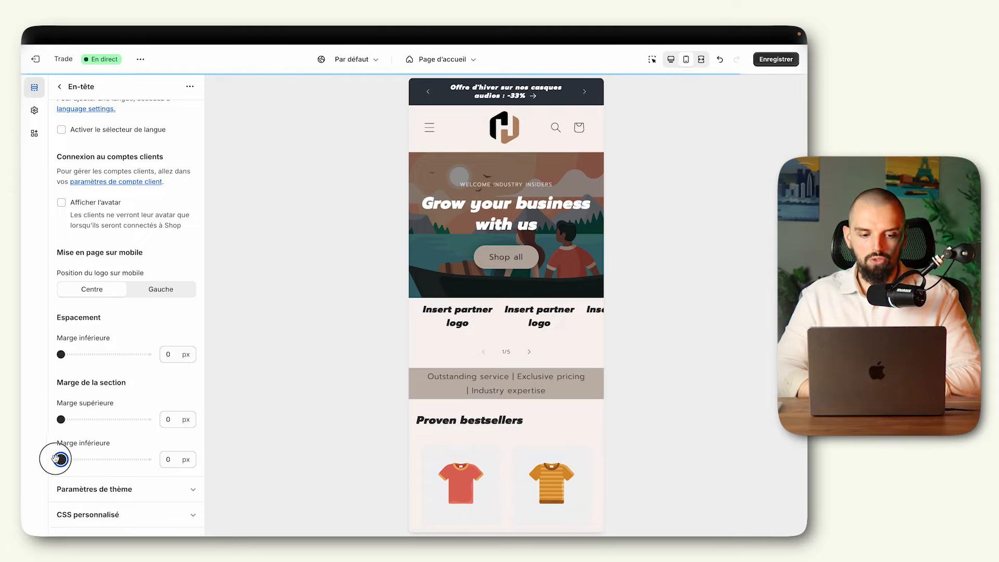
click(696, 61)
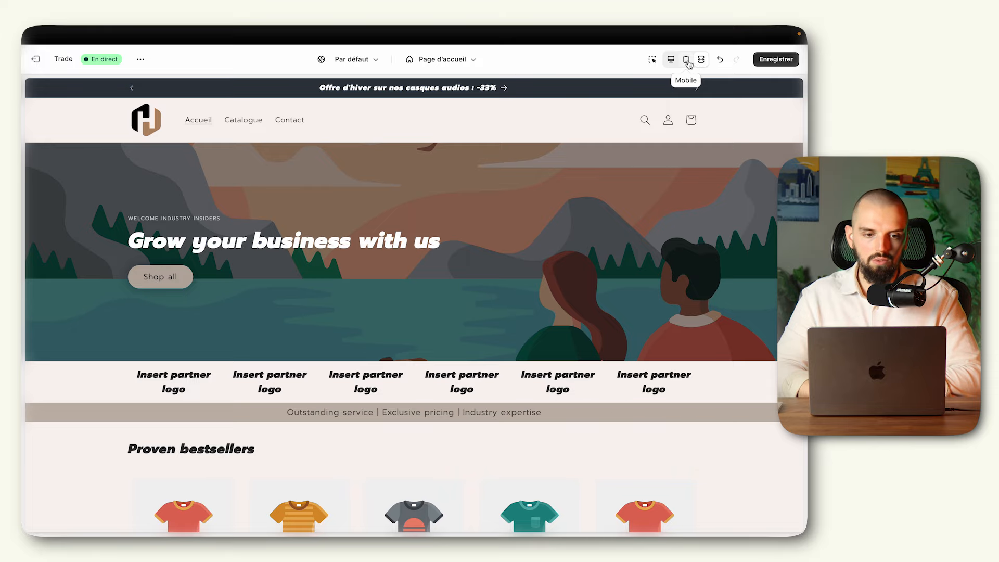
click(686, 62)
click(671, 59)
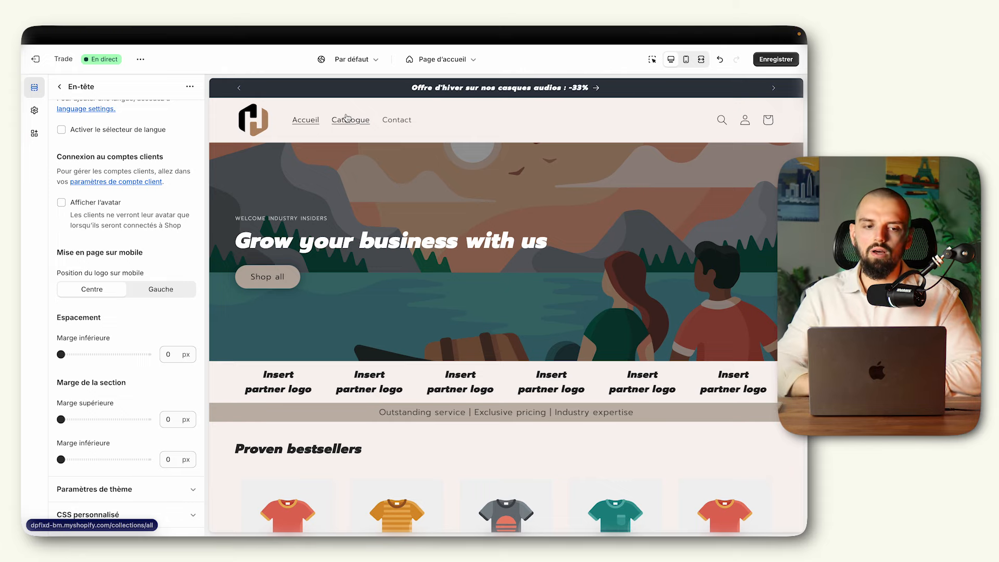
- Upload accessories.webp from the Boutique folder as the first image of the Bannière avec image section
click(60, 92)
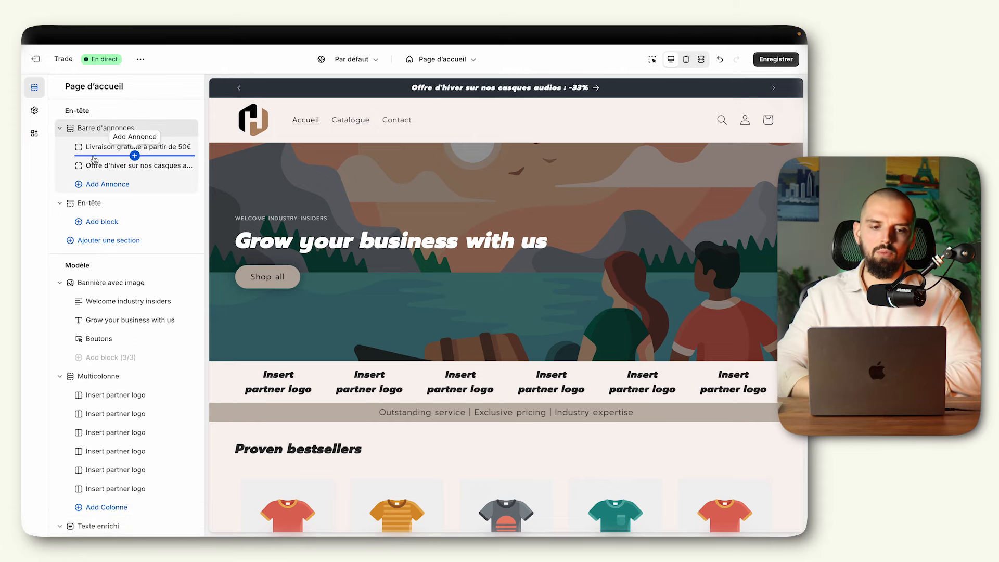
scroll(117, 209, down, 3)
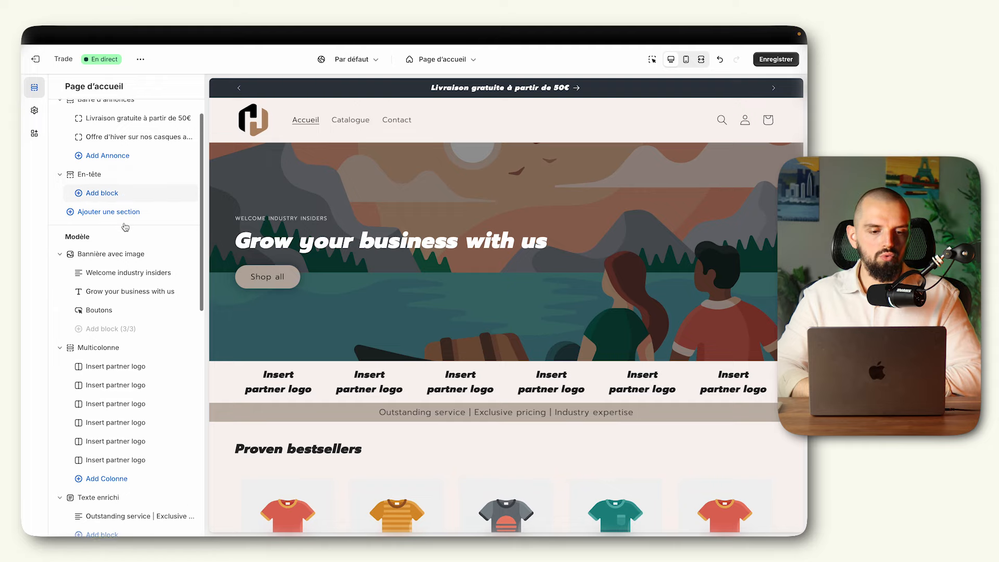
click(117, 209)
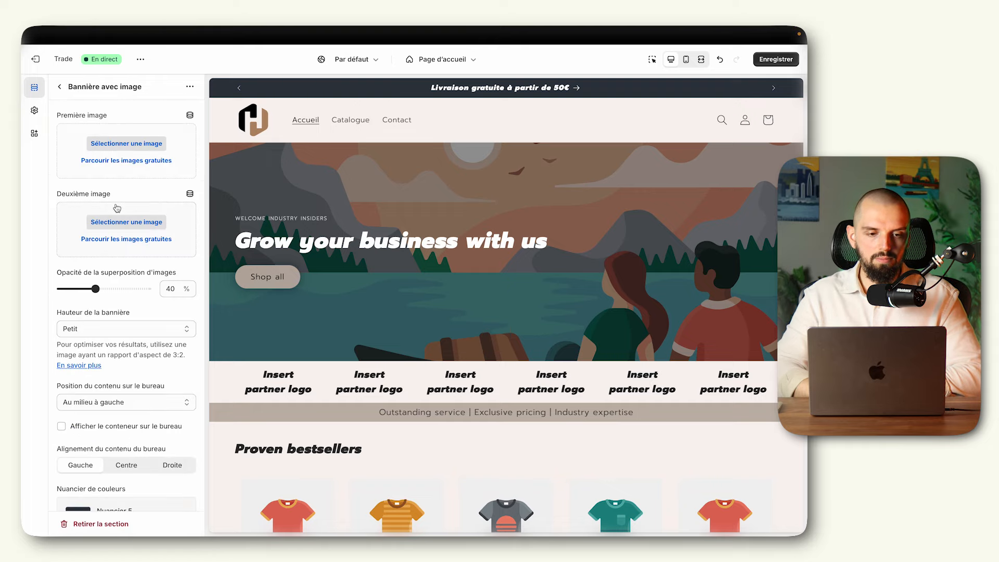
click(132, 148)
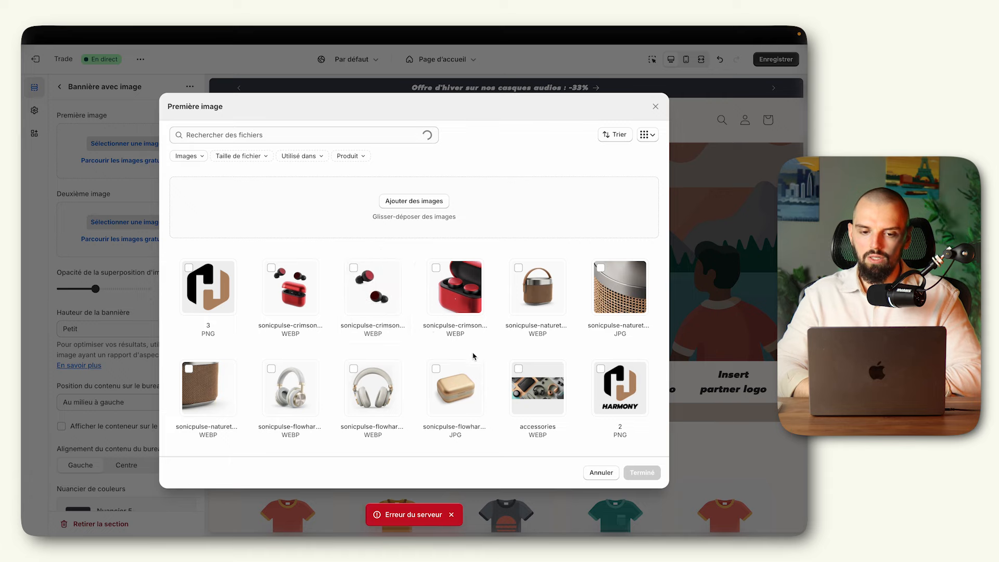
click(436, 203)
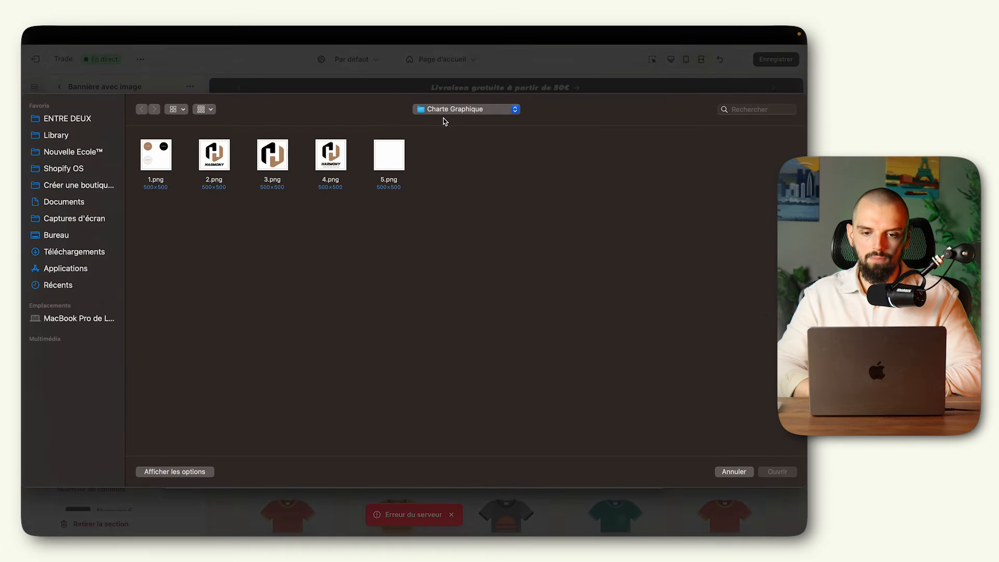
click(445, 121)
click(458, 118)
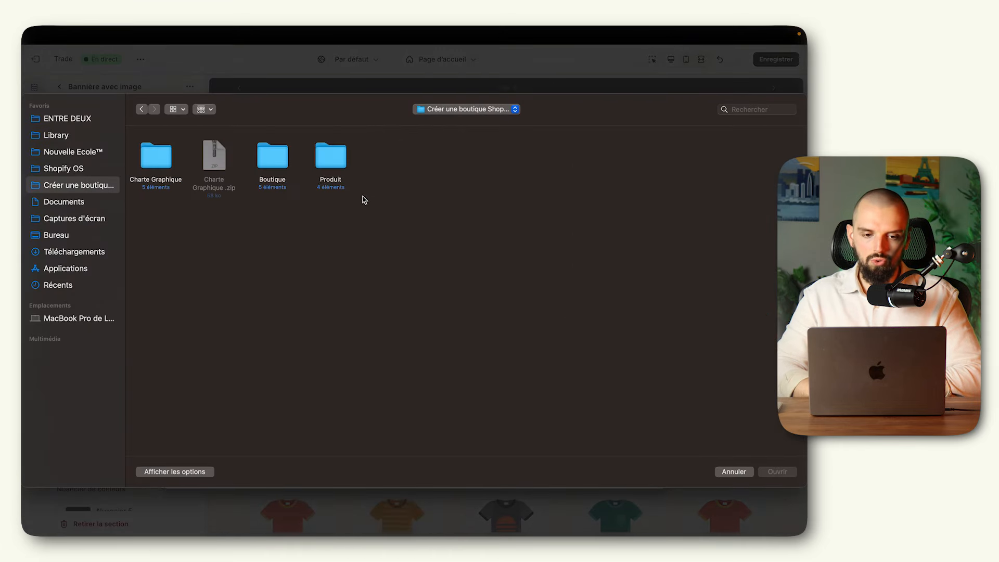
double_click(274, 159)
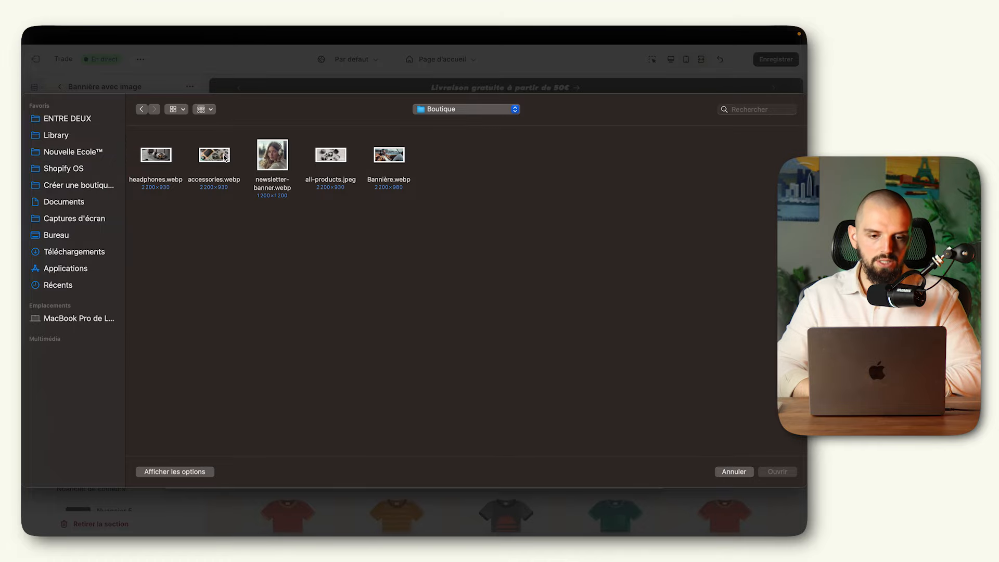
double_click(225, 158)
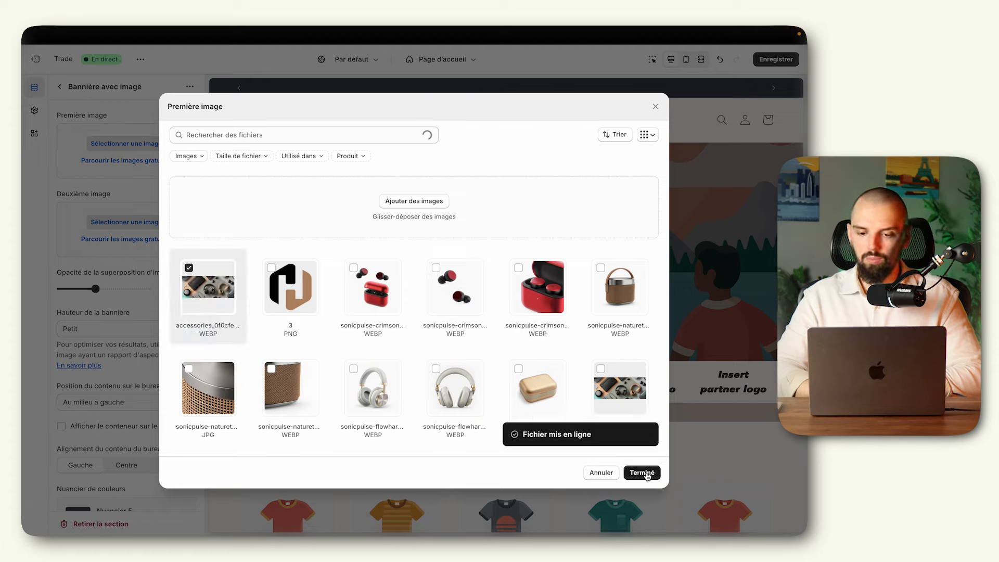
click(648, 476)
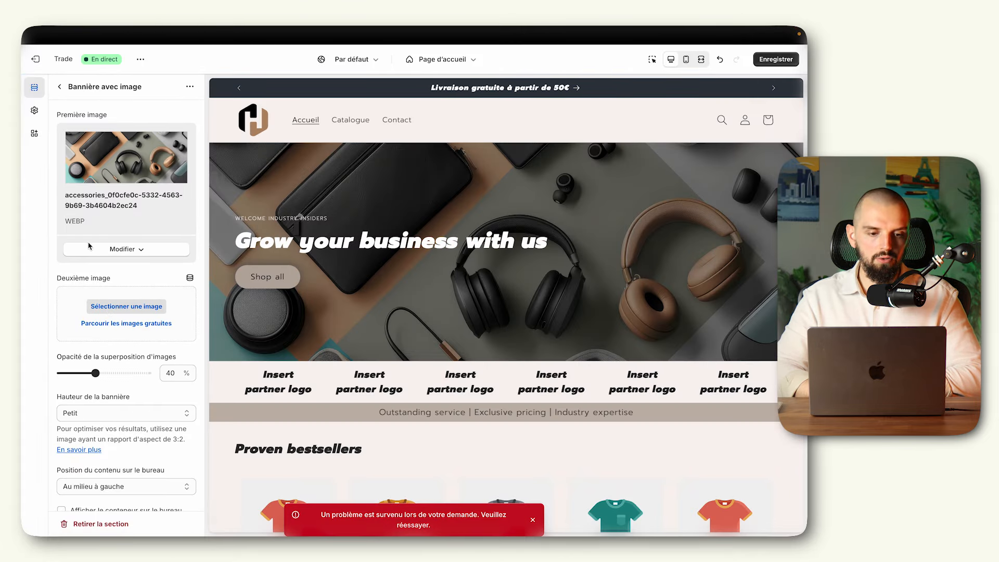
- Keep the banner height at Petit, and try the desktop content container before turning it back off
scroll(93, 244, down, 3)
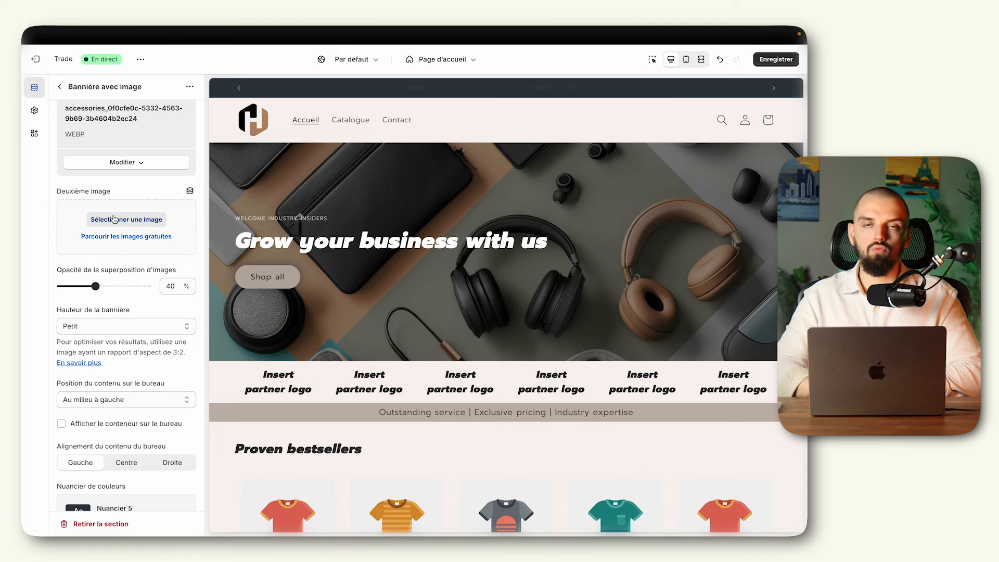
scroll(113, 219, down, 3)
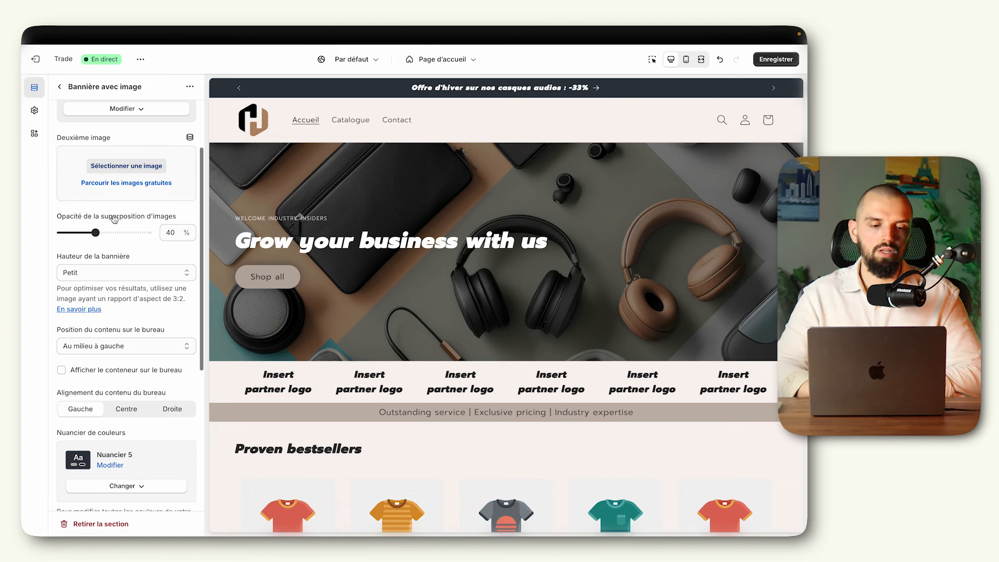
click(99, 229)
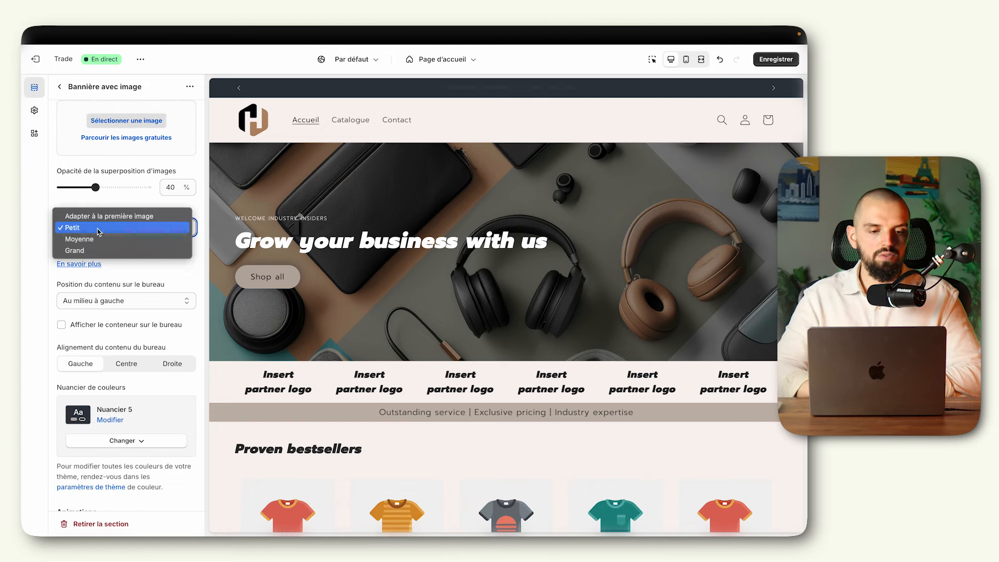
click(99, 228)
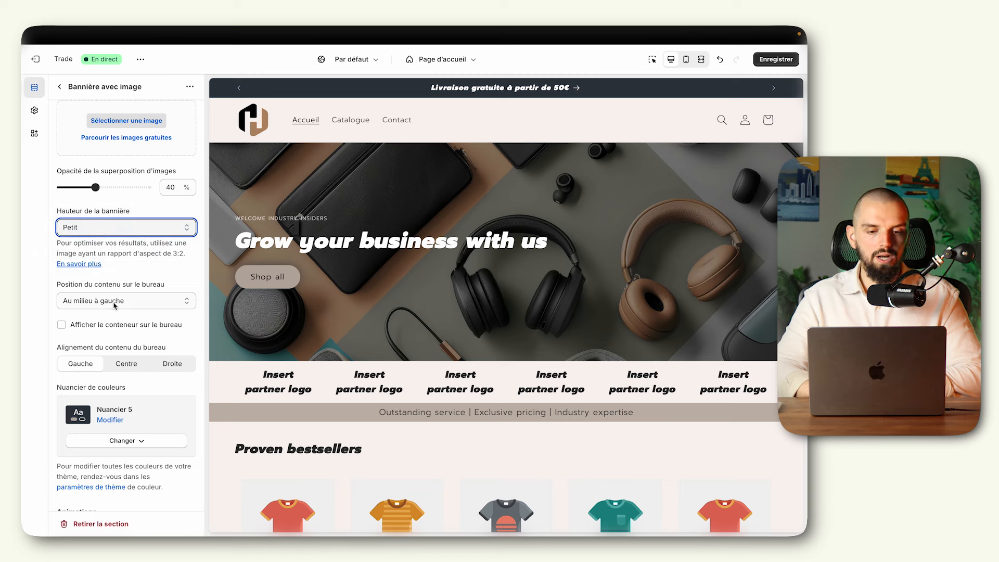
scroll(111, 277, down, 3)
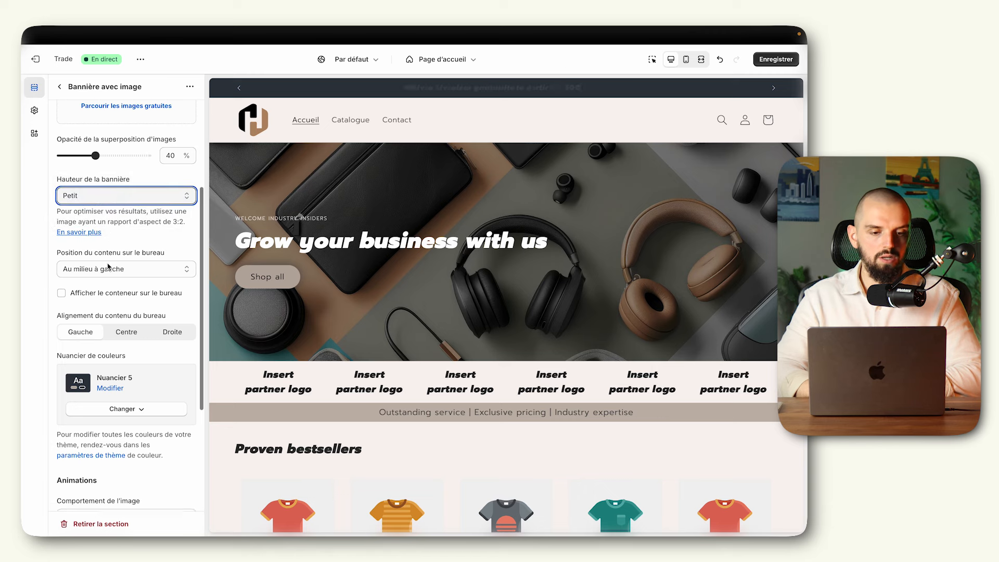
click(117, 239)
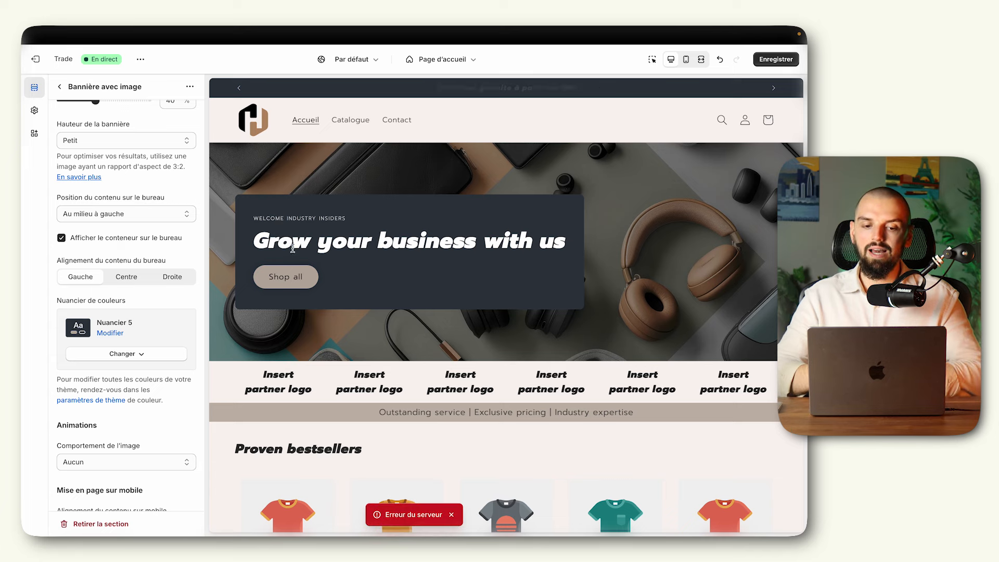
click(99, 241)
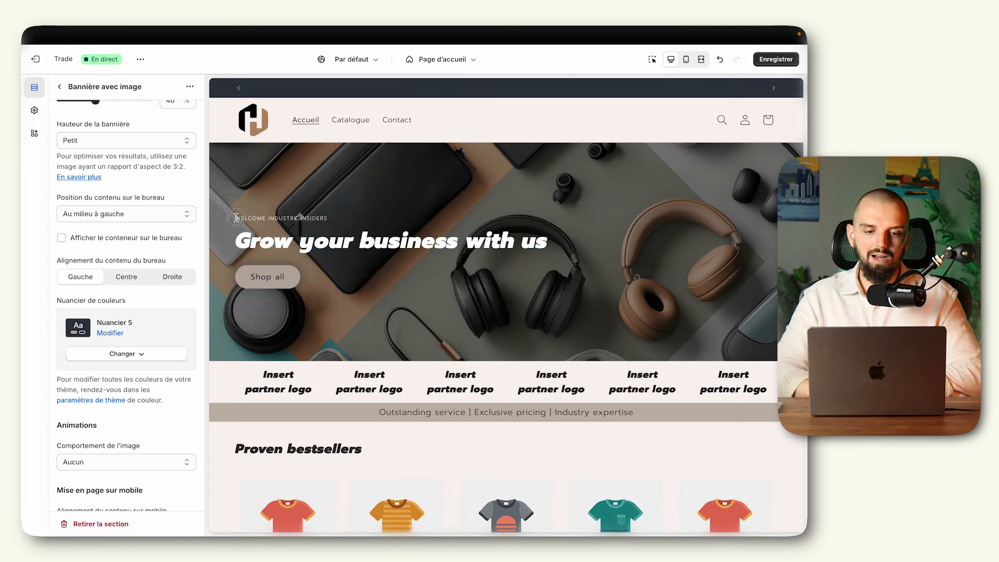
- Set the banner's colour scheme to Nuancier 1 and show its content container on desktop
scroll(90, 281, down, 3)
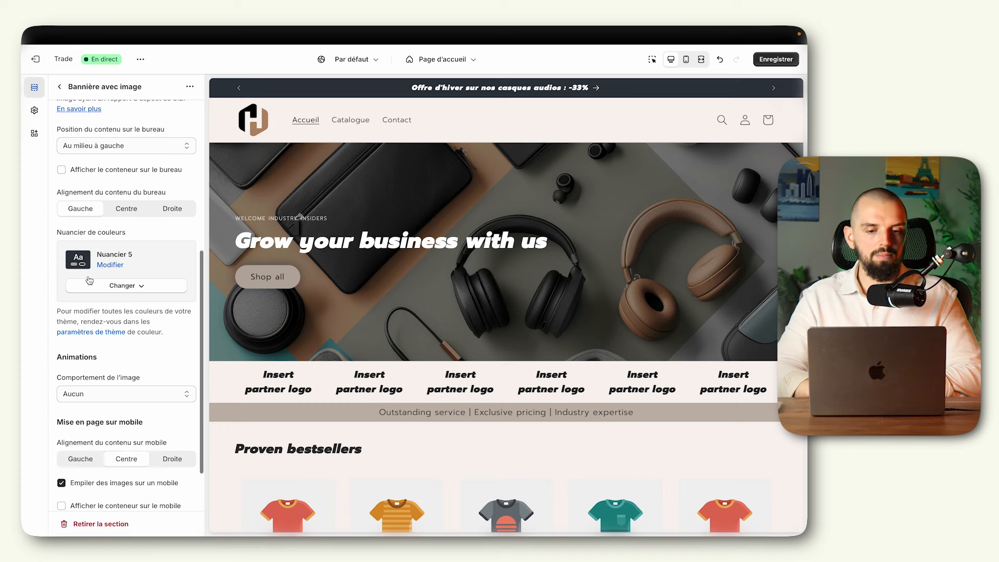
click(114, 286)
click(110, 320)
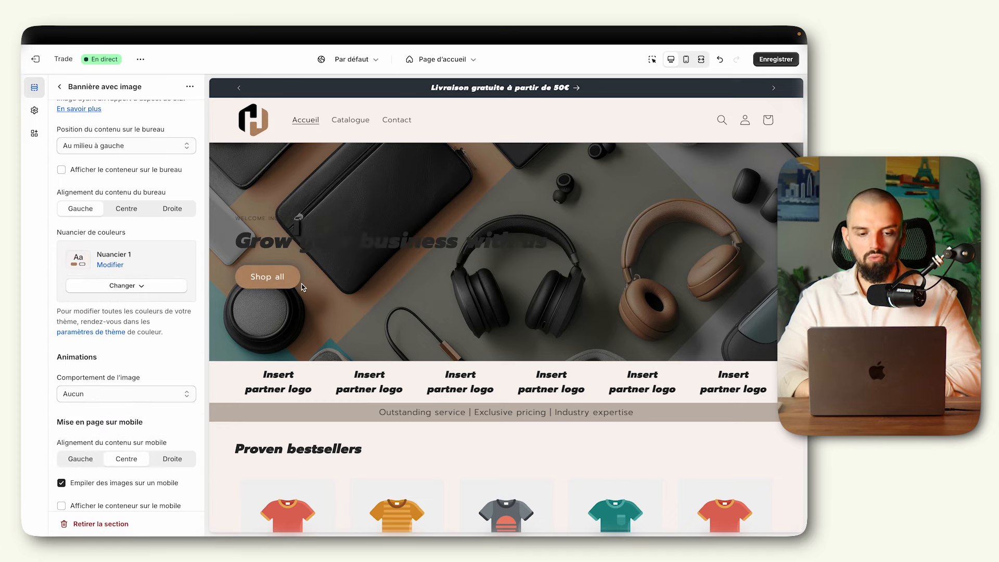
click(106, 170)
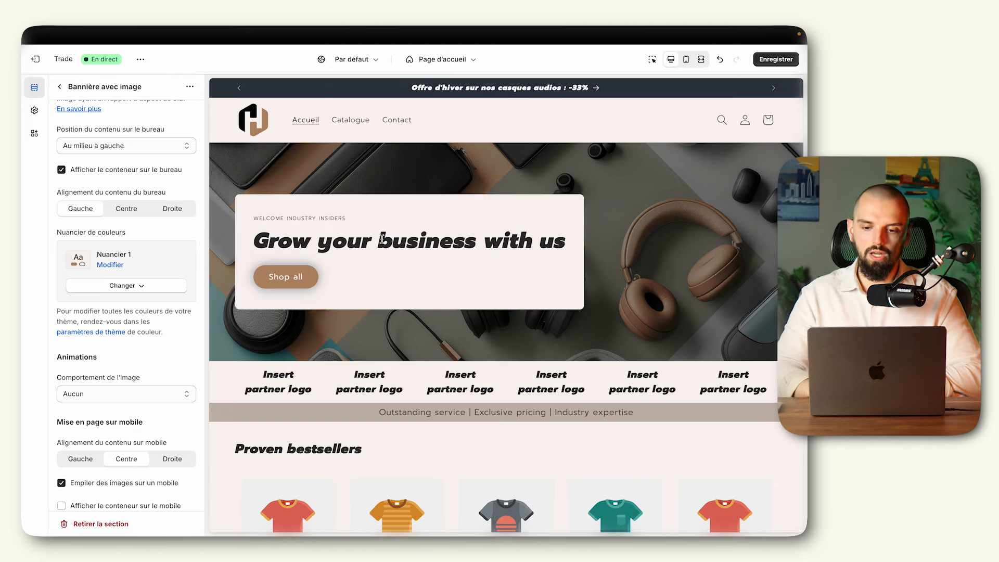
- Show the banner's content container on mobile, checking it in the mobile preview, and return to the desktop preview
scroll(169, 277, down, 3)
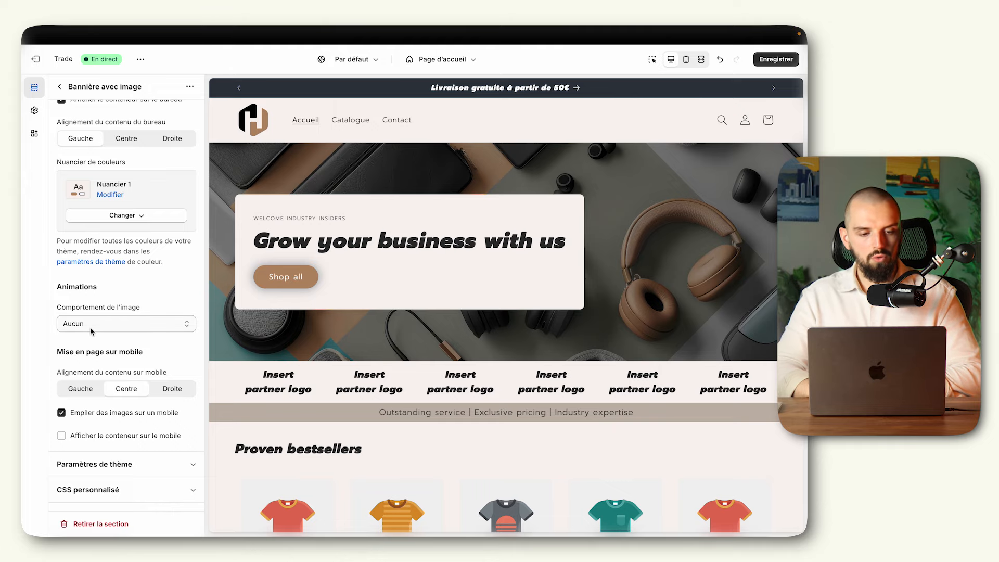
click(703, 61)
click(686, 60)
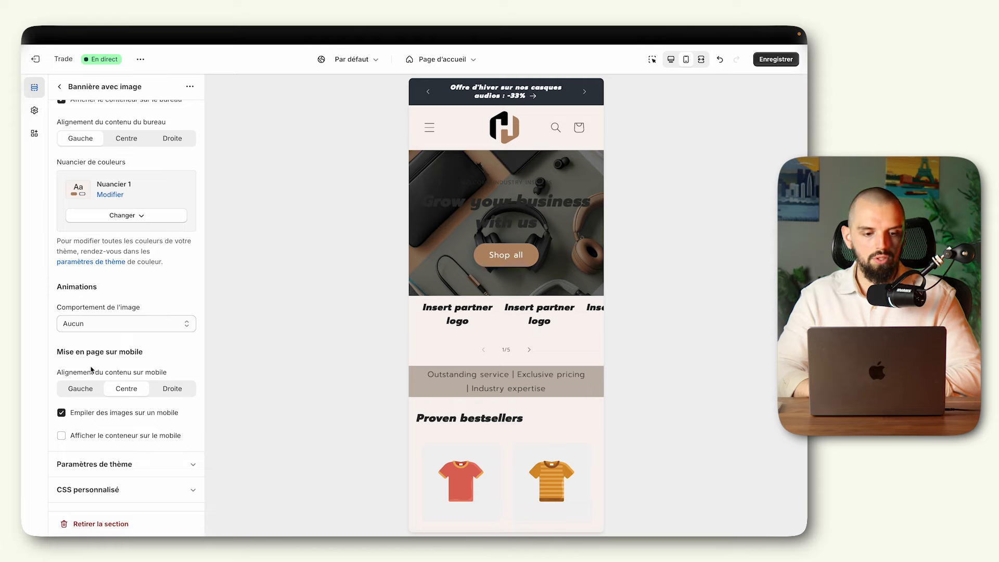
click(62, 435)
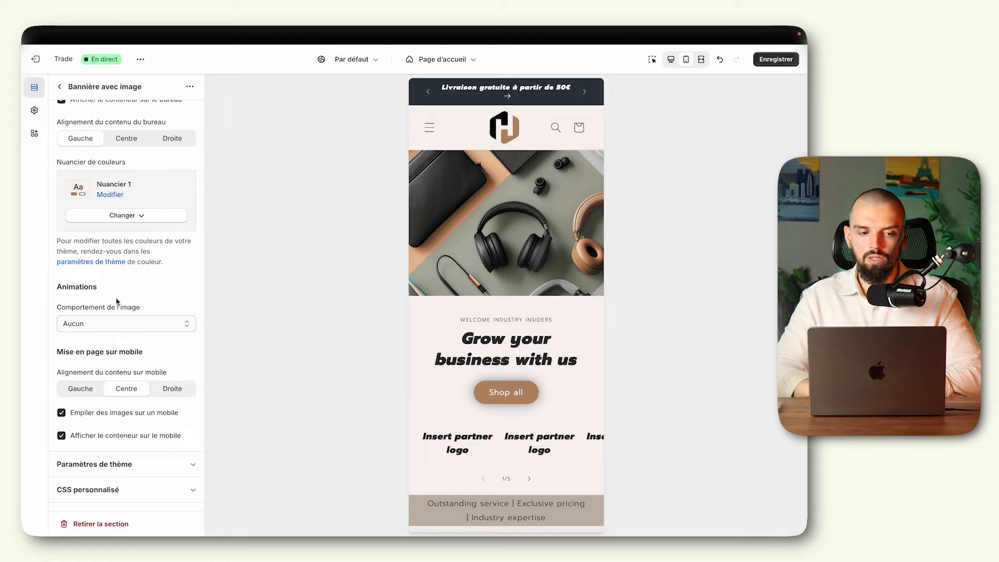
scroll(119, 298, up, 10)
scroll(124, 290, down, 10)
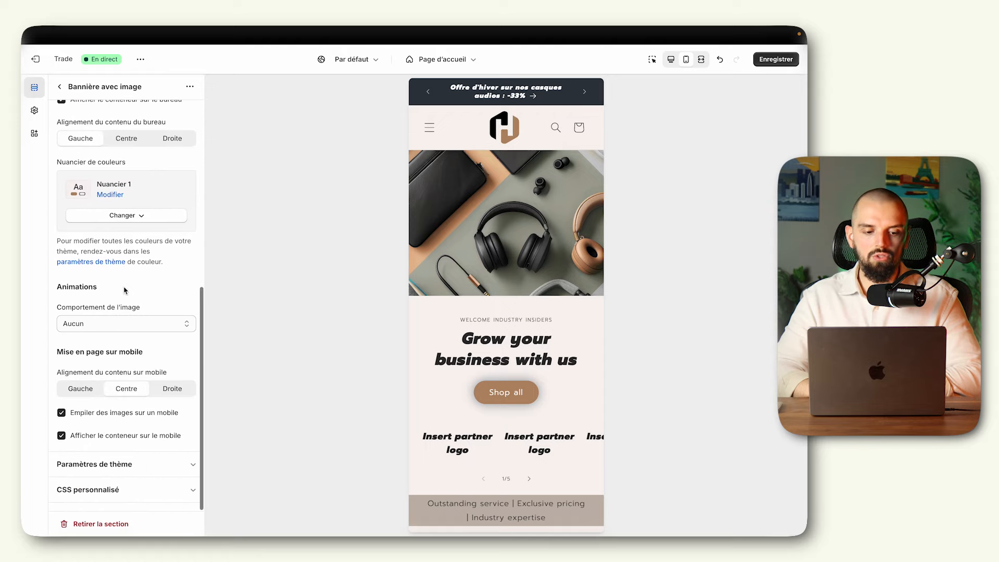
click(671, 59)
scroll(323, 273, down, 1)
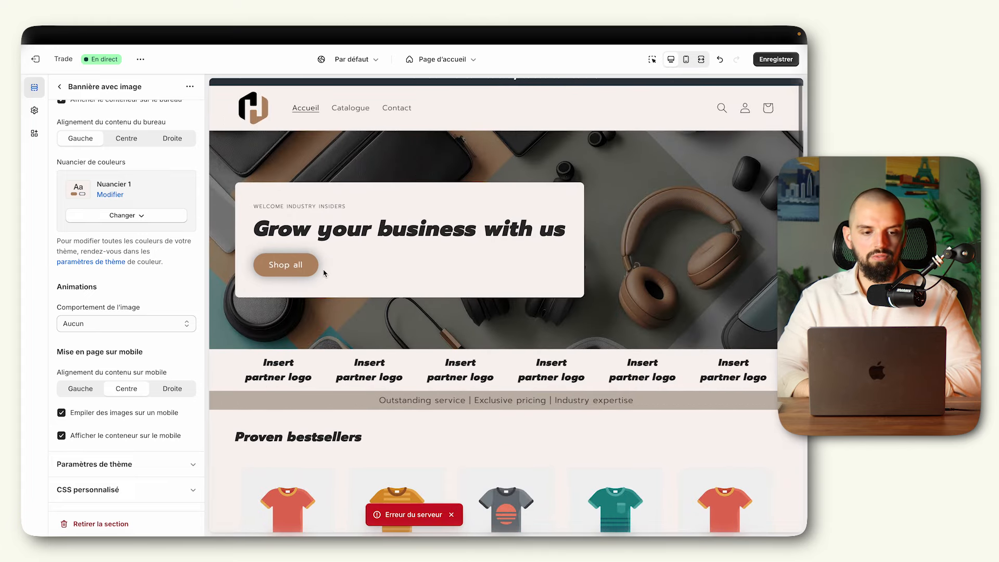
scroll(84, 227, up, 5)
- Draft "Du matériel audio professionnel pour les amateurs" as the banner's small text above the title, and replace it with "HARMONY SOUND"
click(59, 86)
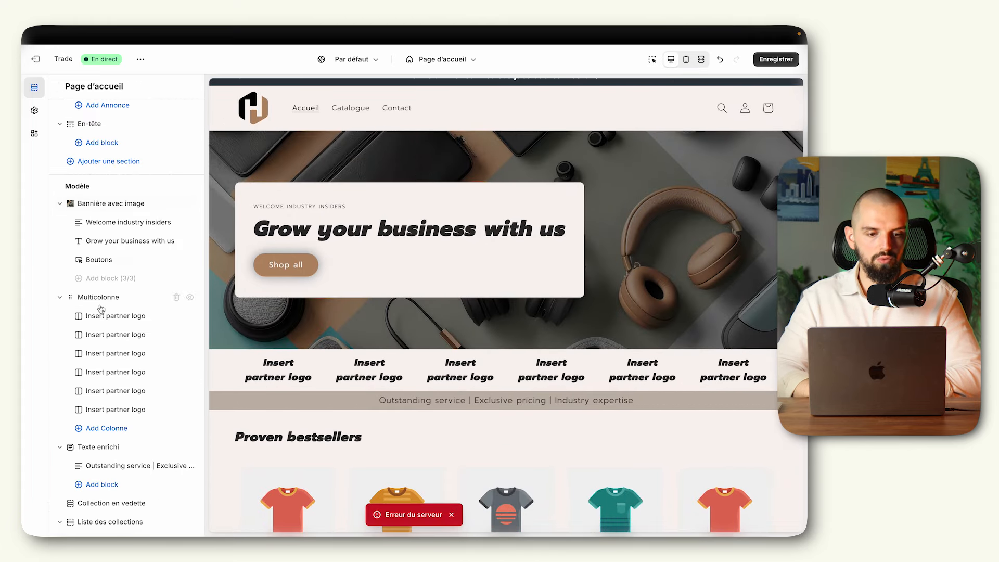
click(125, 222)
triple_click(141, 164)
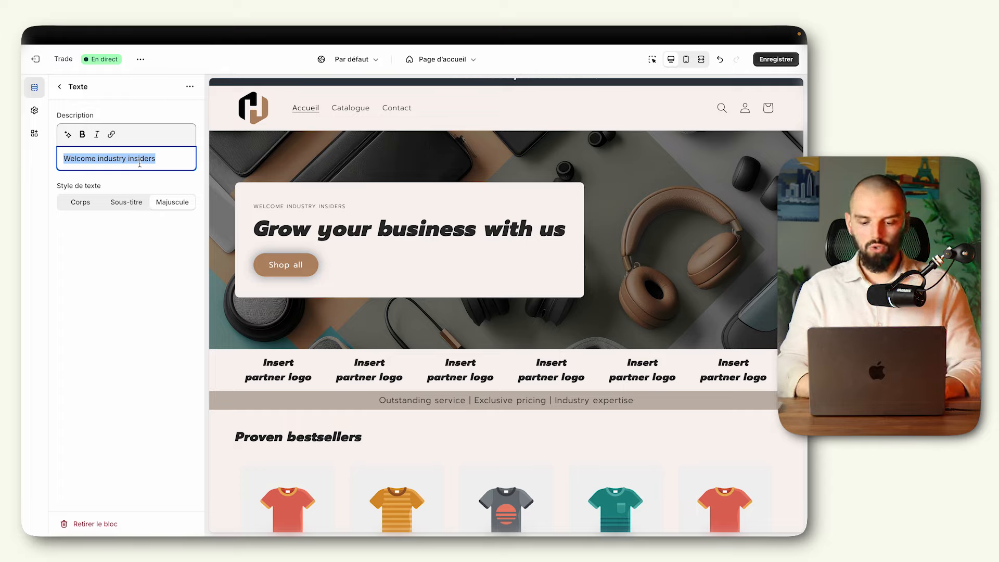
text(Du matériel audio professi)
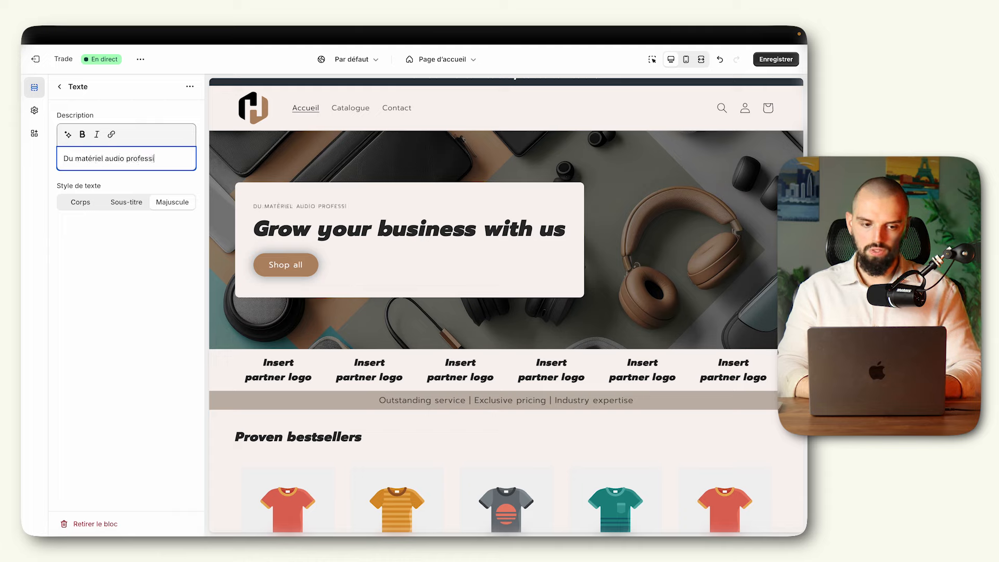
text(onnel pour les ama)
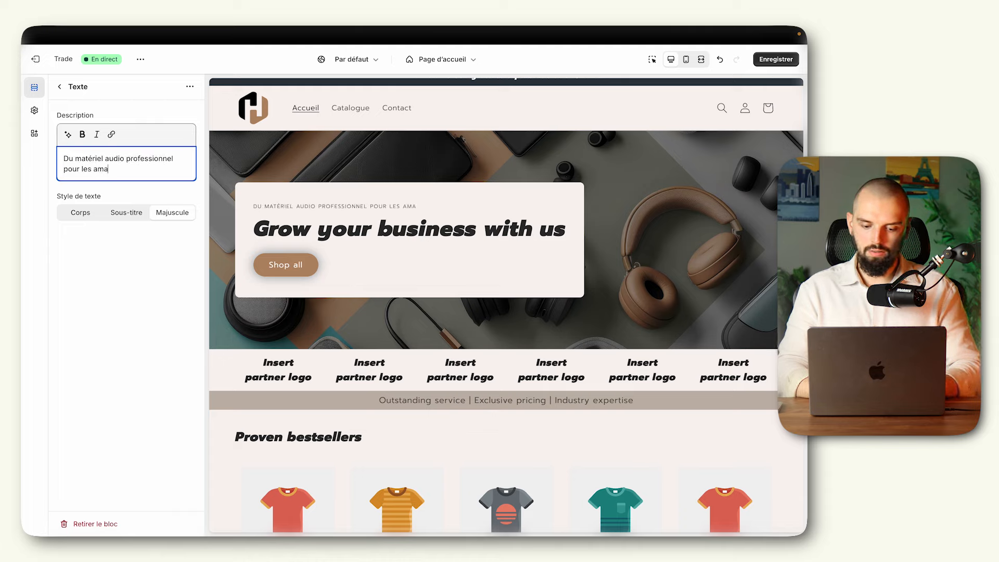
text(teurs)
key(ctrl+a)
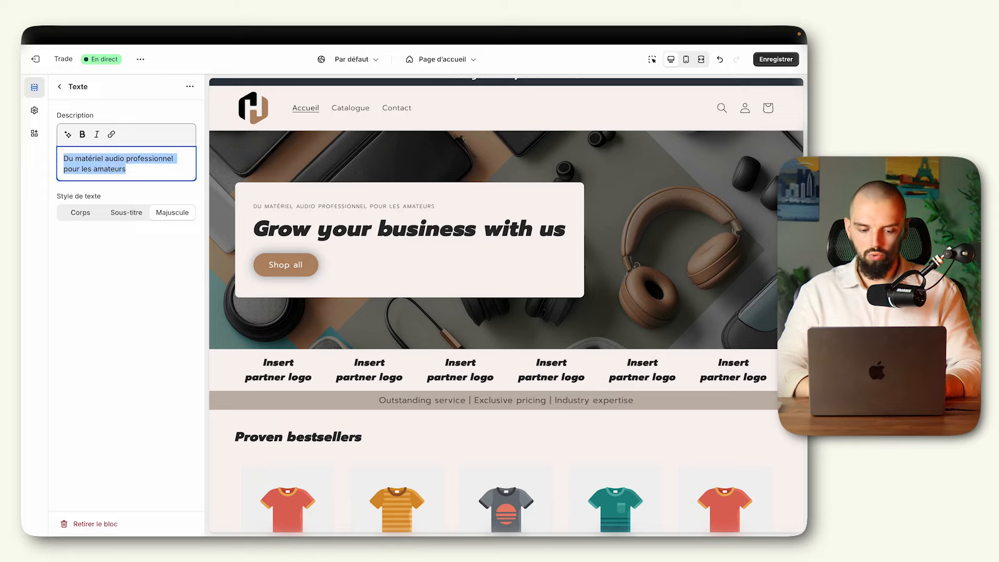
text(HARMONY SOUND)
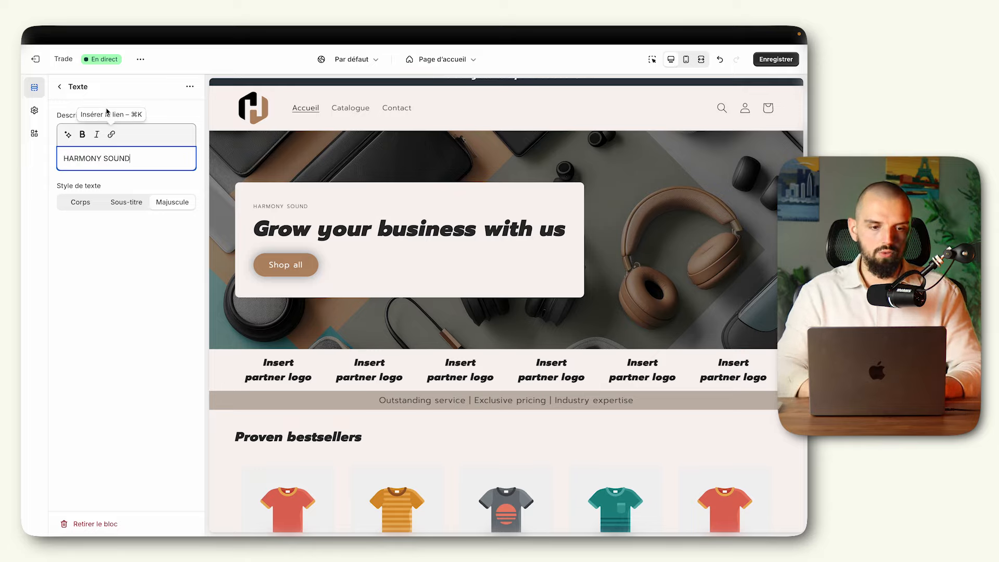
- Replace the image banner's title with "Du matériel audio professionnel pour les amateurs" in bold, and check it in the full-width preview
click(59, 86)
click(124, 240)
triple_click(117, 157)
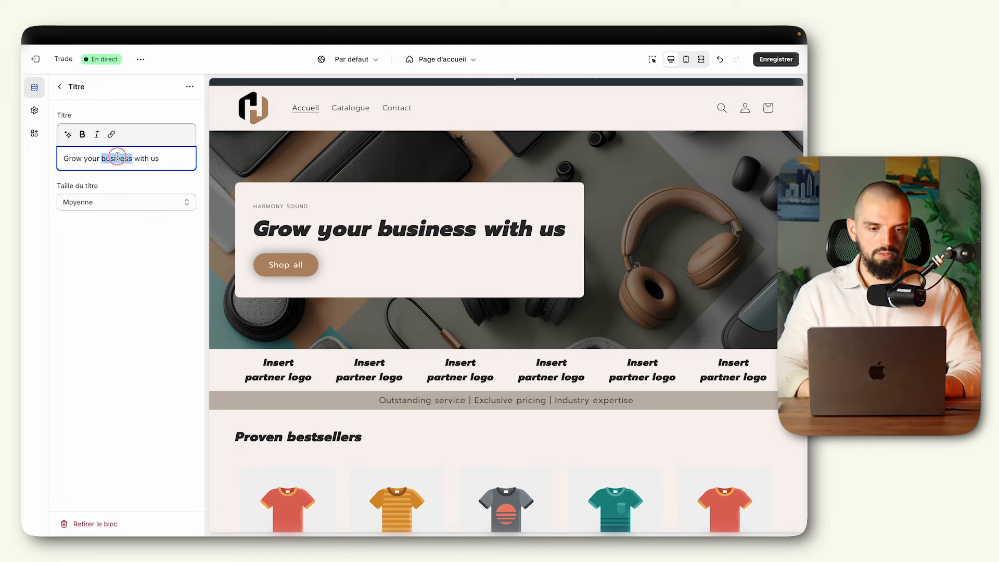
text(#f8f3f0)
triple_click(118, 156)
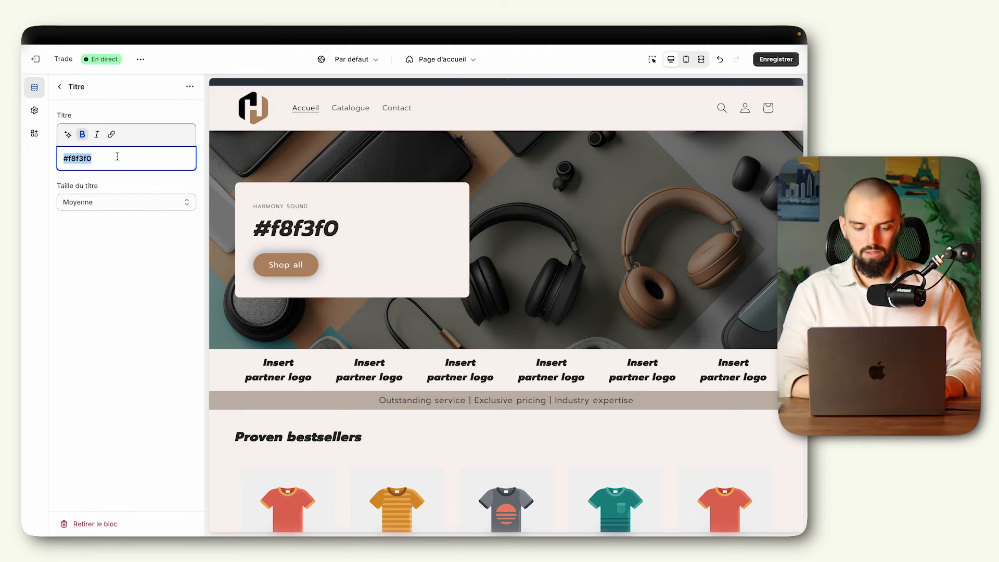
text(Du mag)
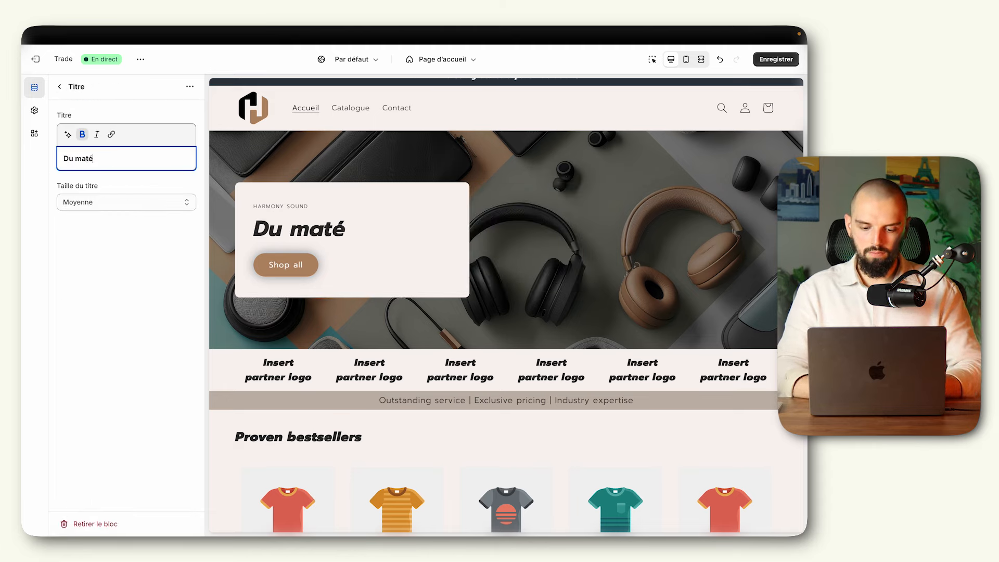
text(ériel audio)
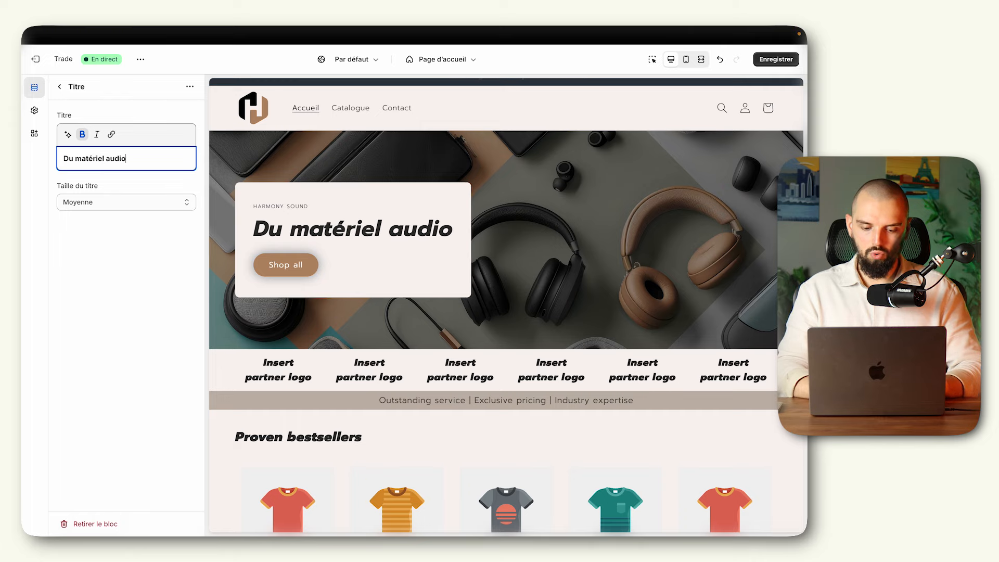
text( professionnel)
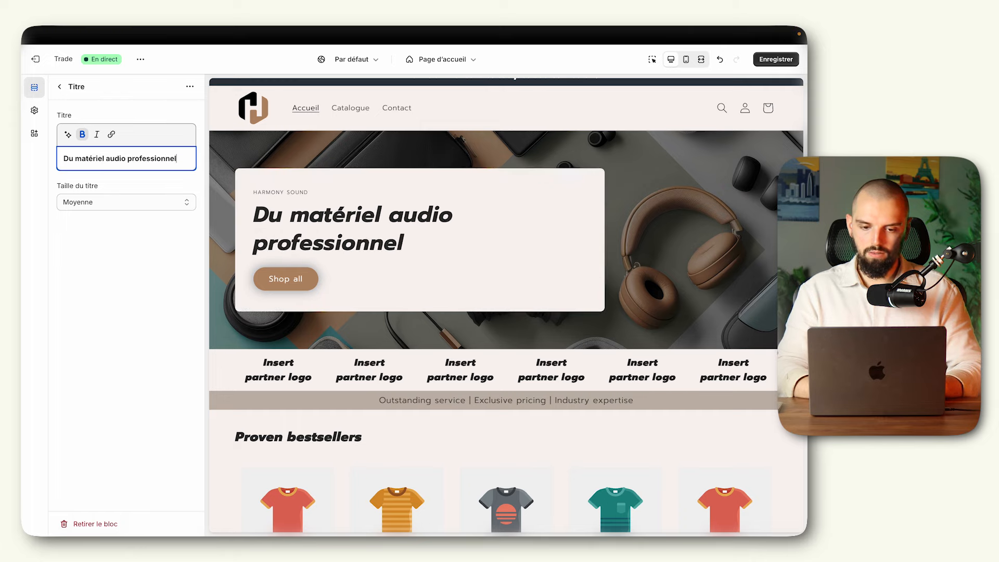
text( pour les amateurs)
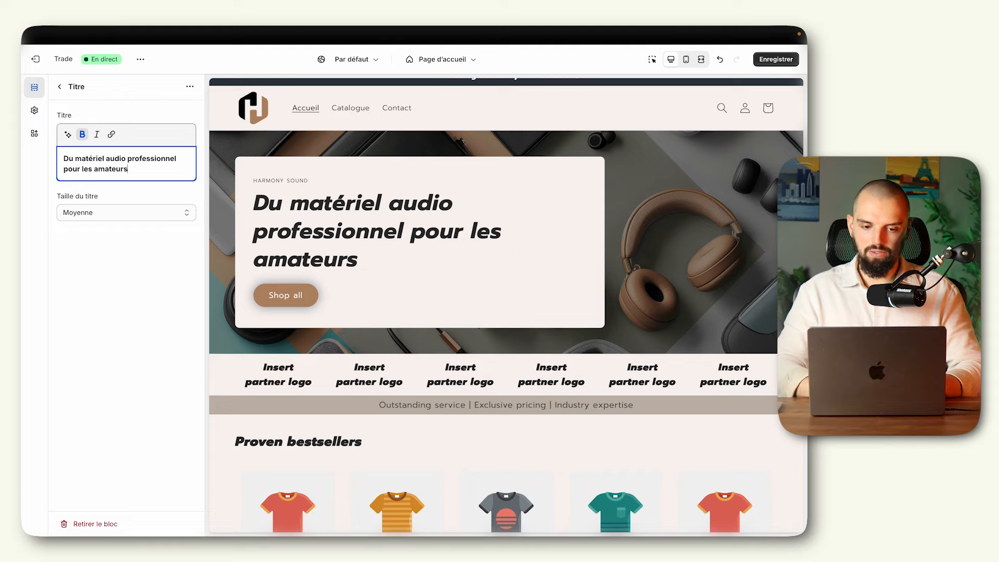
click(701, 58)
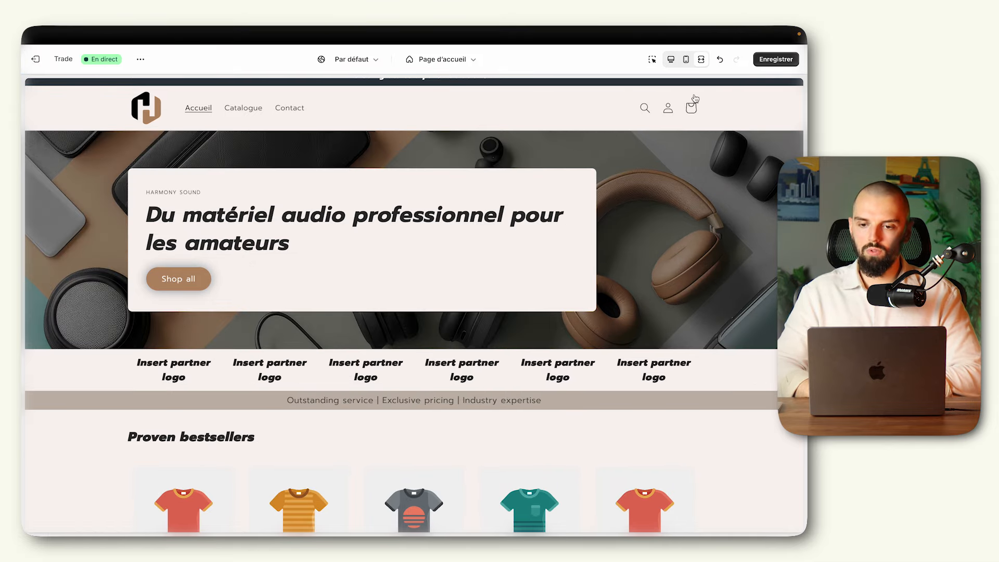
click(672, 60)
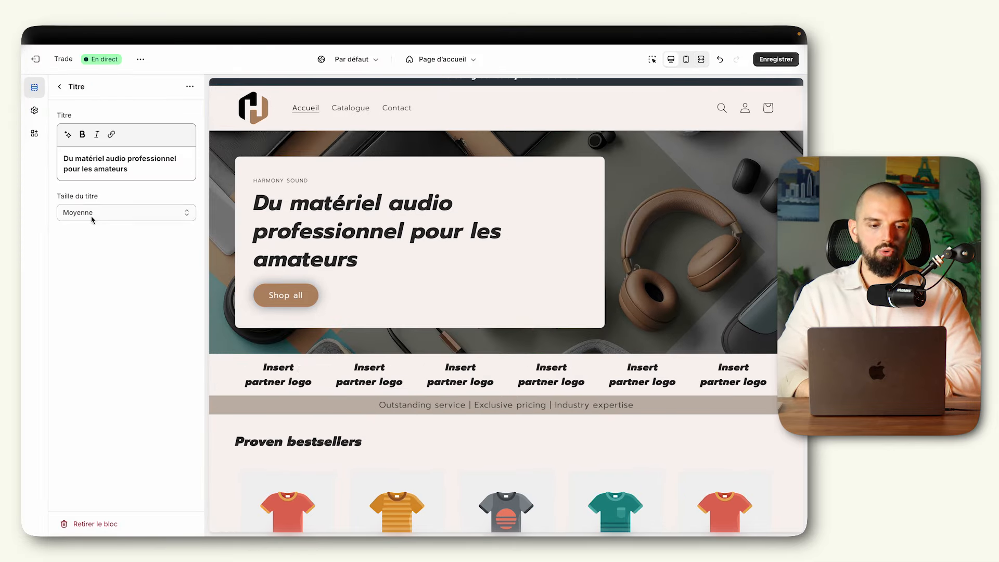
- Shorten and reword the banner title to "Du matériel audio pro pour les passionnés"
double_click(116, 159)
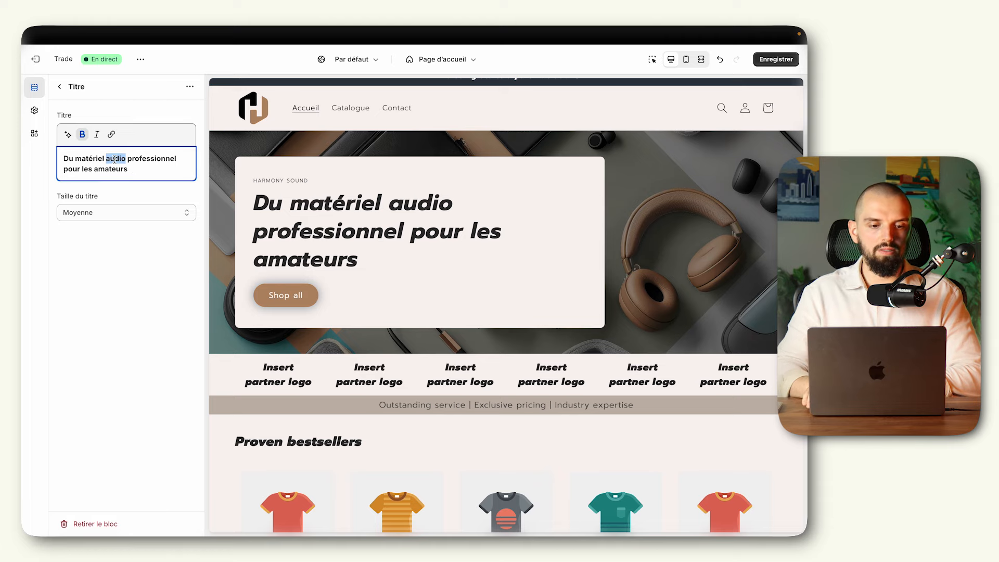
key(BackSpace)
text(audio)
double_click(162, 159)
text(pro)
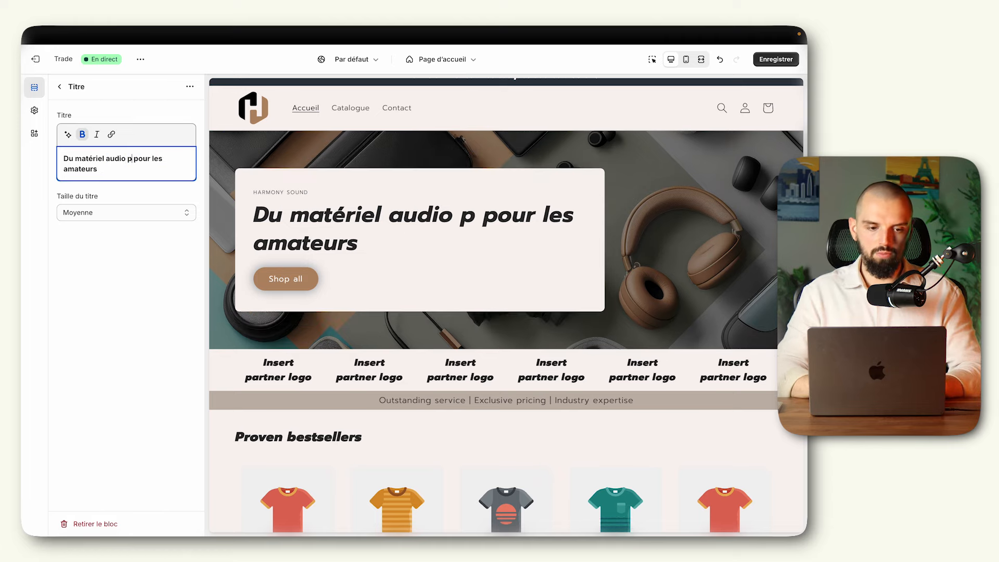
double_click(73, 167)
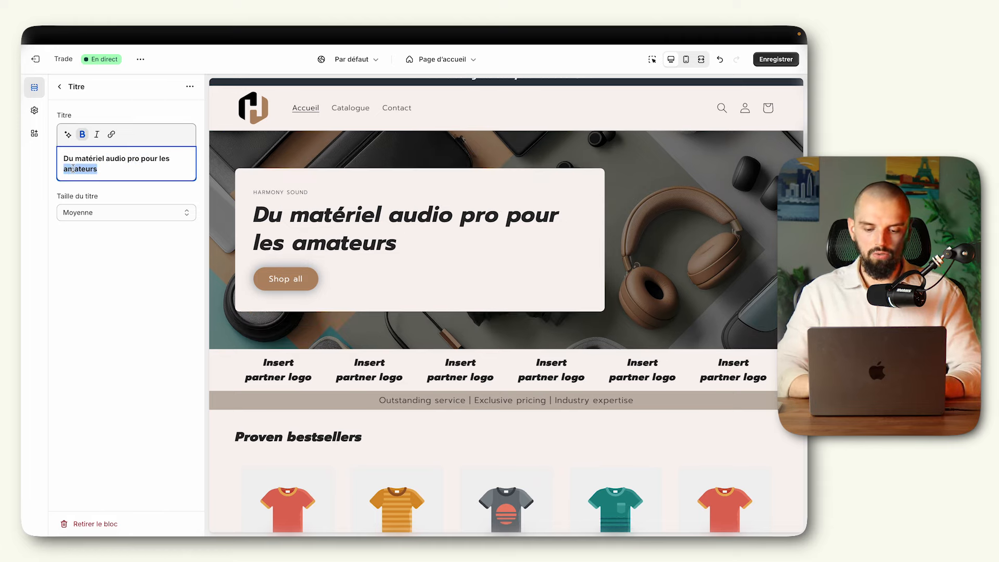
text(^)
text(pas)
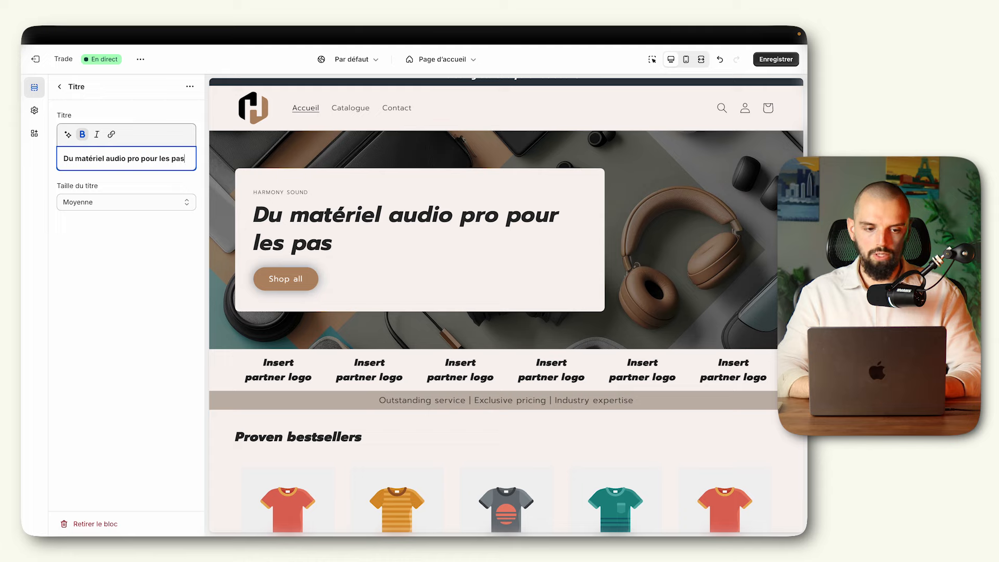
text(sionnés)
- Set the banner title's size to Petit, check it in the full-width preview, and return to the home page's section list
click(81, 212)
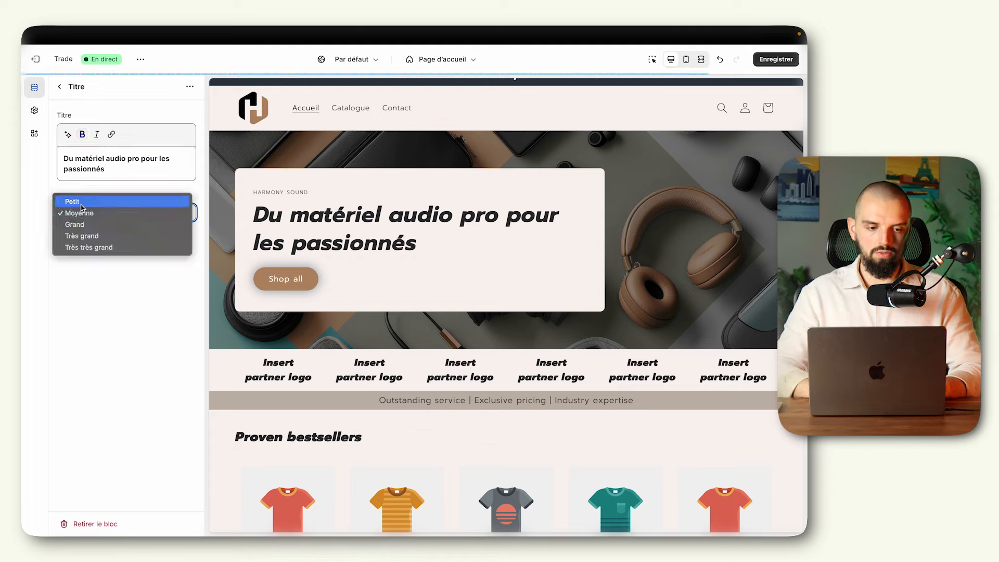
click(81, 205)
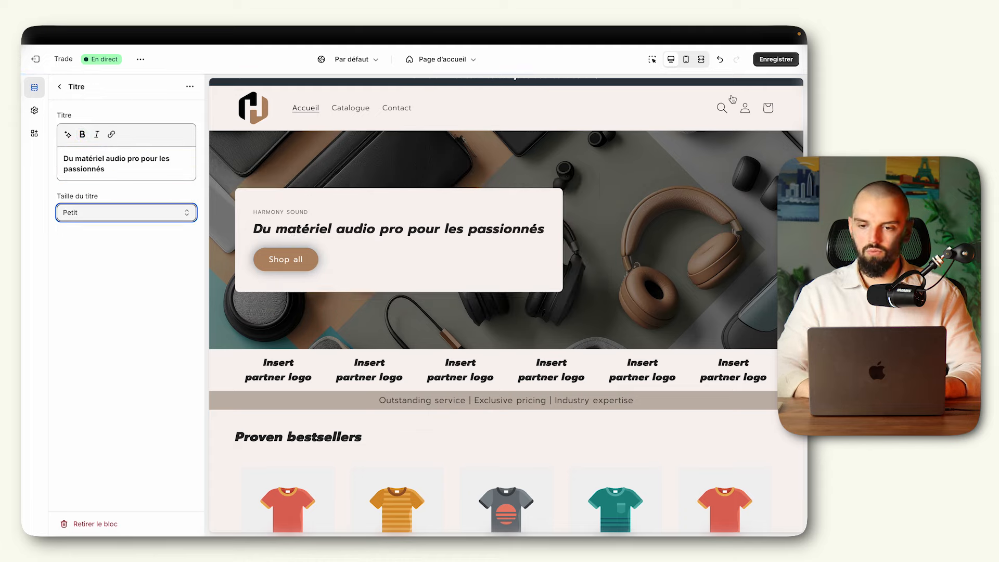
click(701, 59)
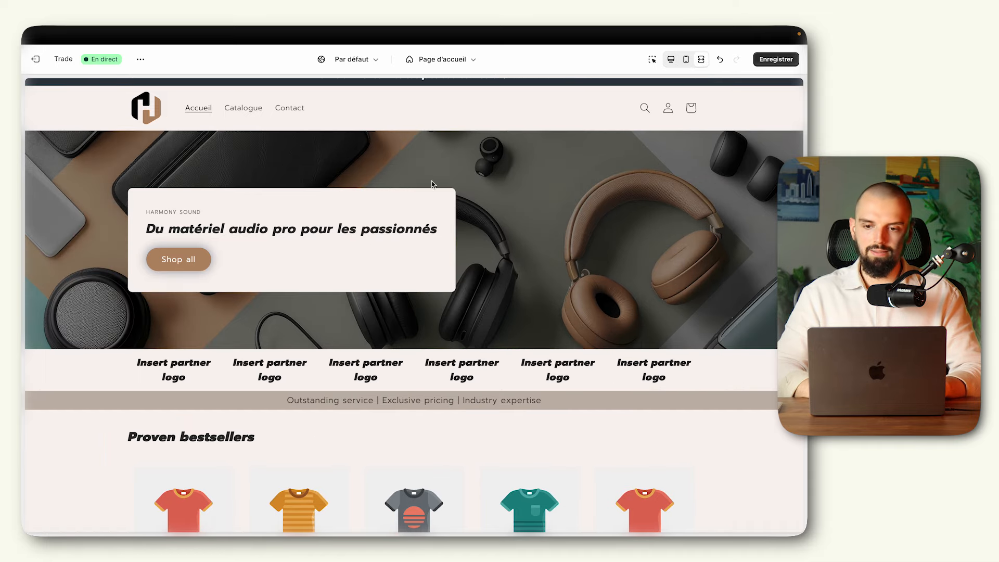
click(671, 59)
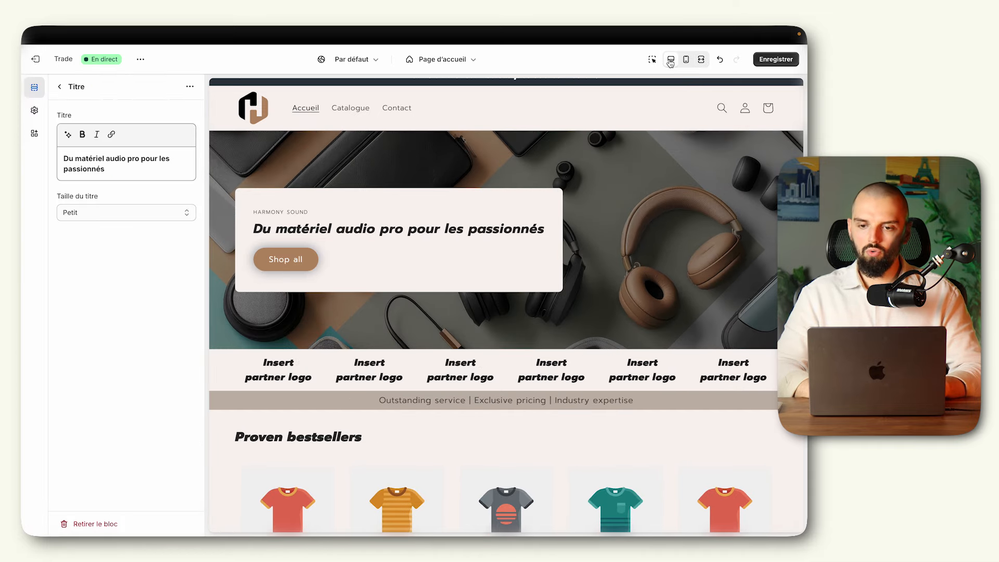
click(60, 87)
- Remove the Multicolonne section holding the "Insert partner logo" columns from the home page
scroll(127, 305, down, 1)
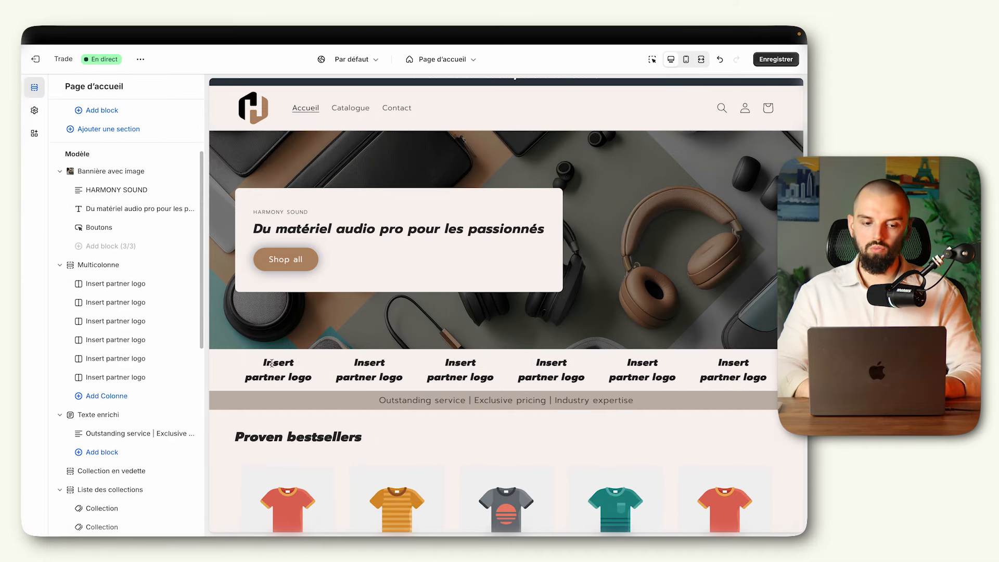
click(128, 284)
click(59, 87)
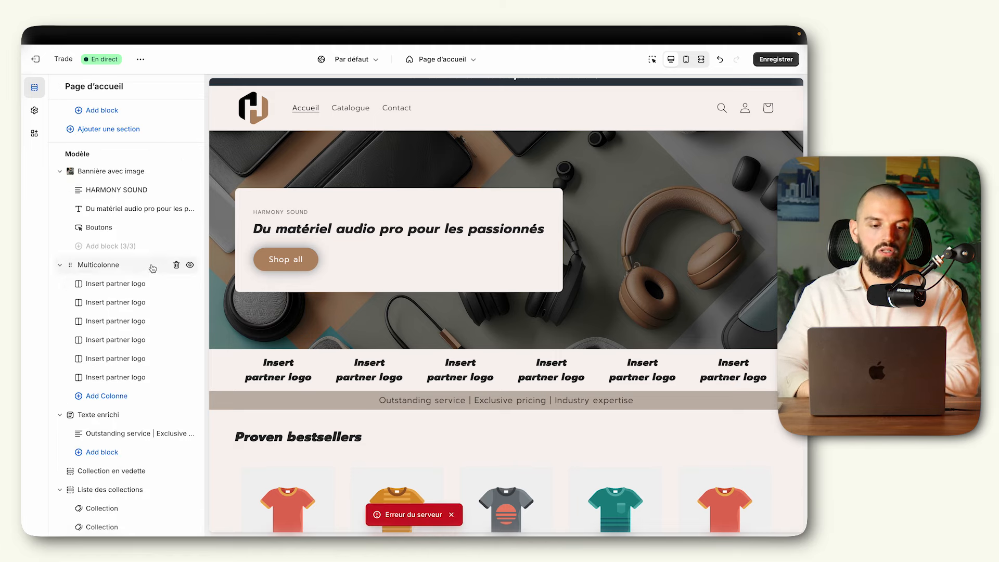
click(177, 266)
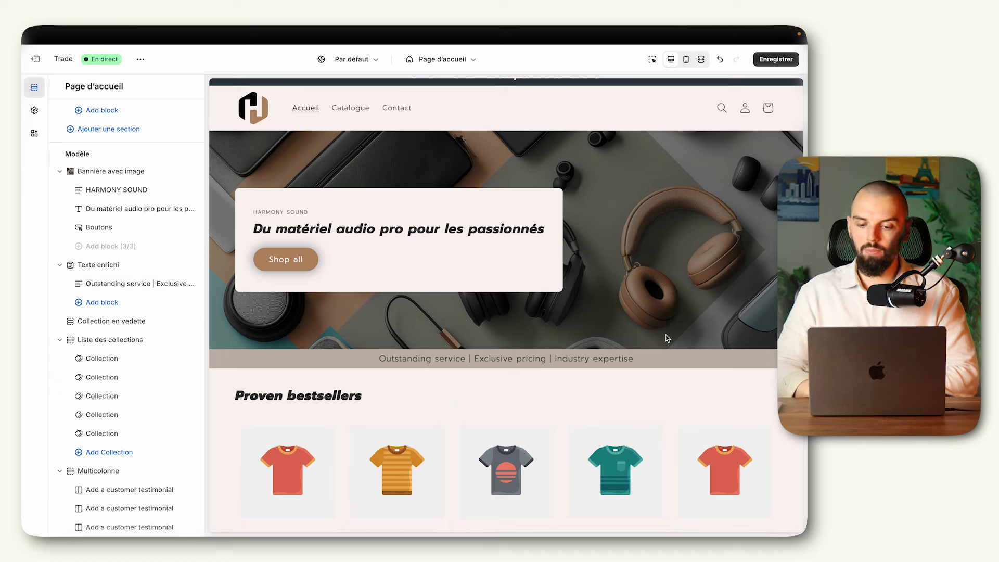
- Try Nuancier 1 on the Texte enrichi section below the banner, and set its colour scheme to Nuancier 4
click(111, 285)
click(55, 86)
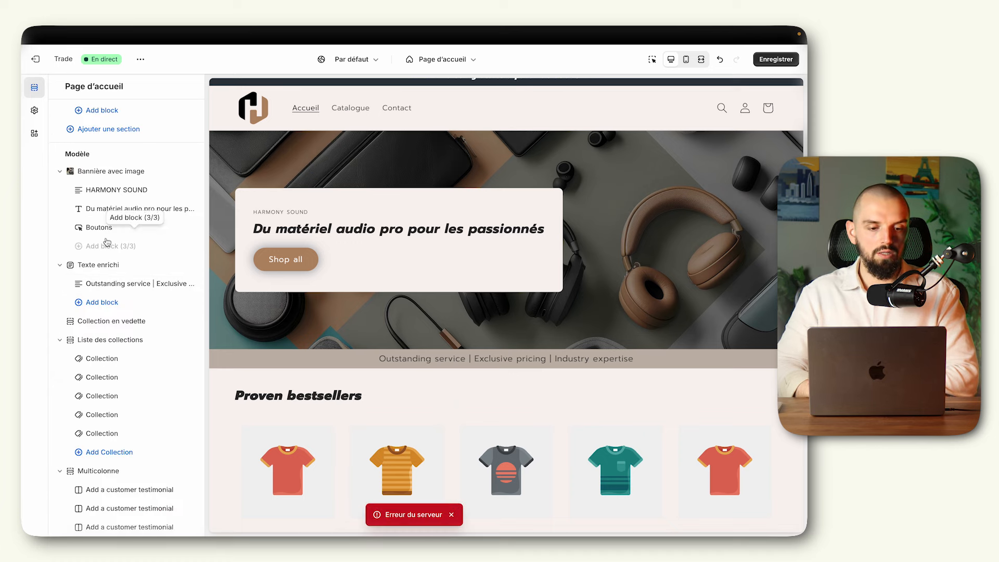
click(110, 267)
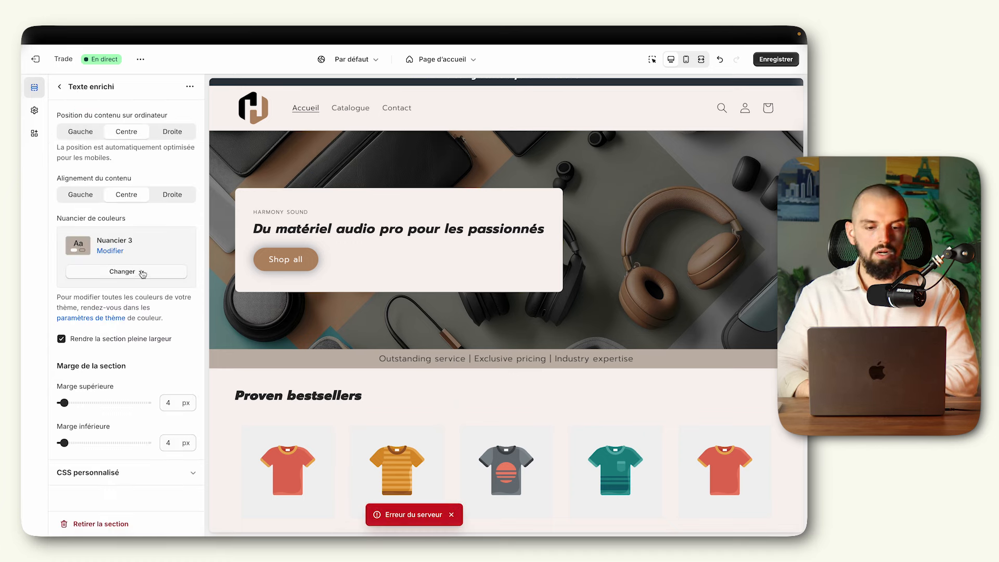
click(140, 274)
click(132, 297)
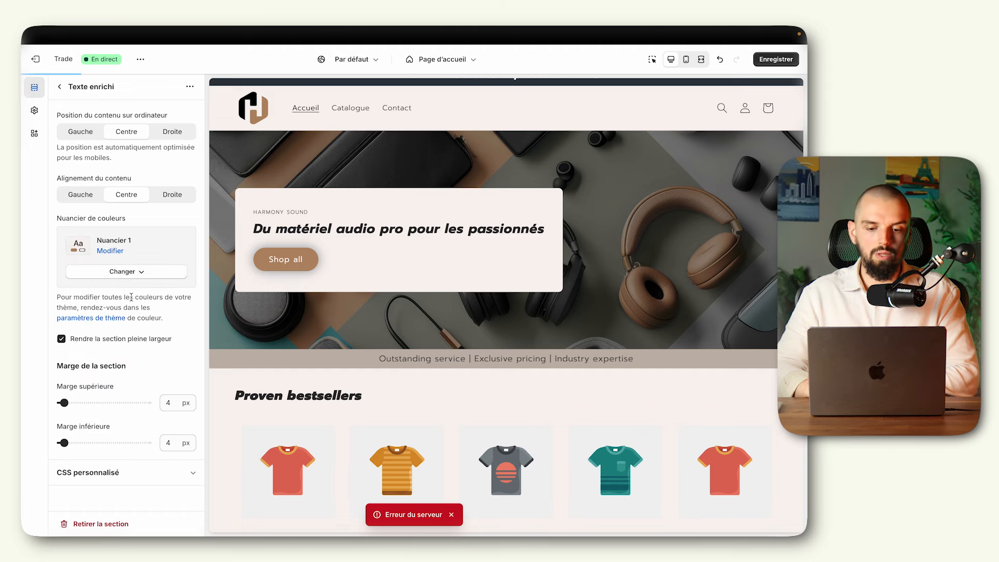
click(134, 272)
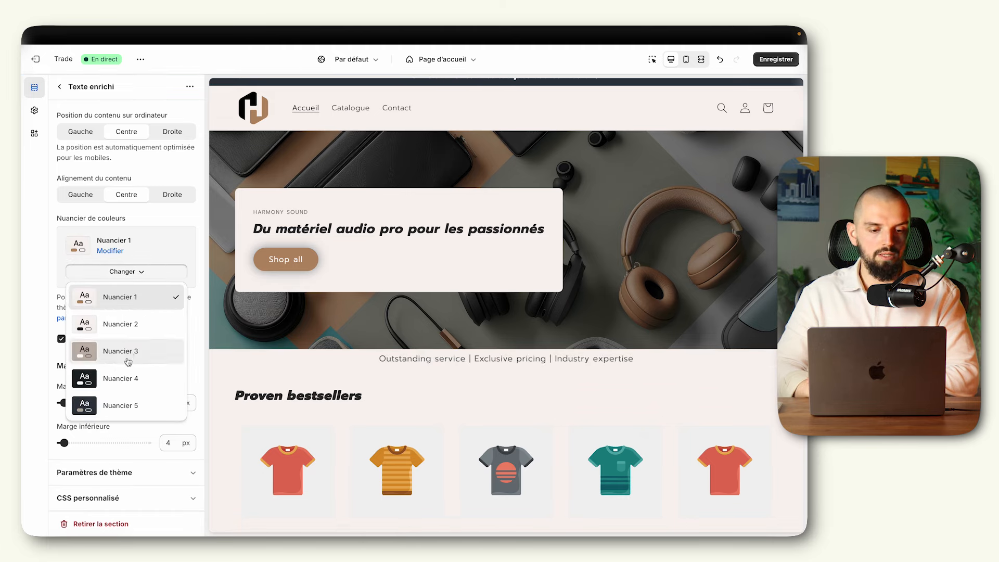
click(121, 379)
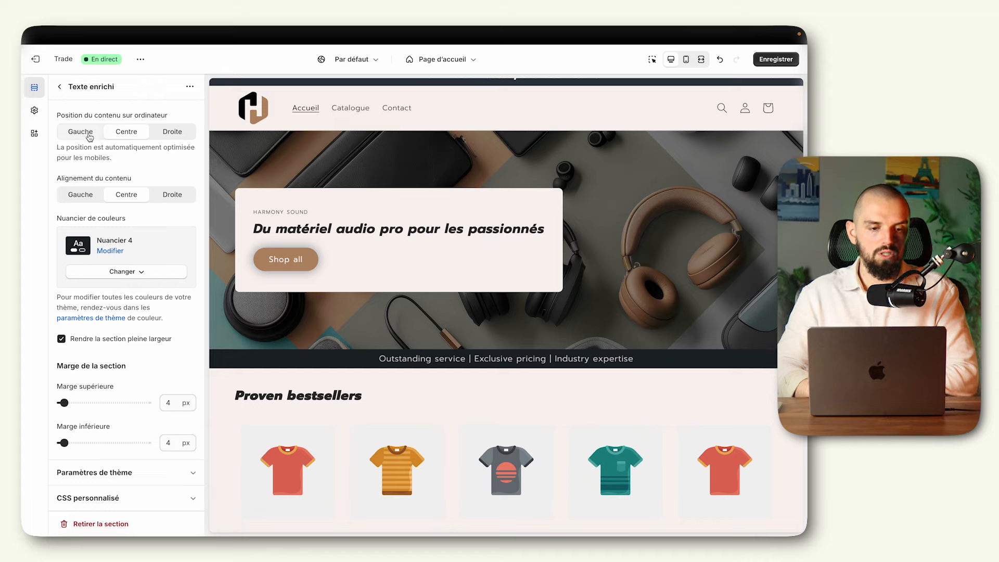
click(63, 92)
- Replace the Texte enrichi section's text with "Technologie audio unique | Marque 100% française | +2000 clients", and return to the section list
click(116, 284)
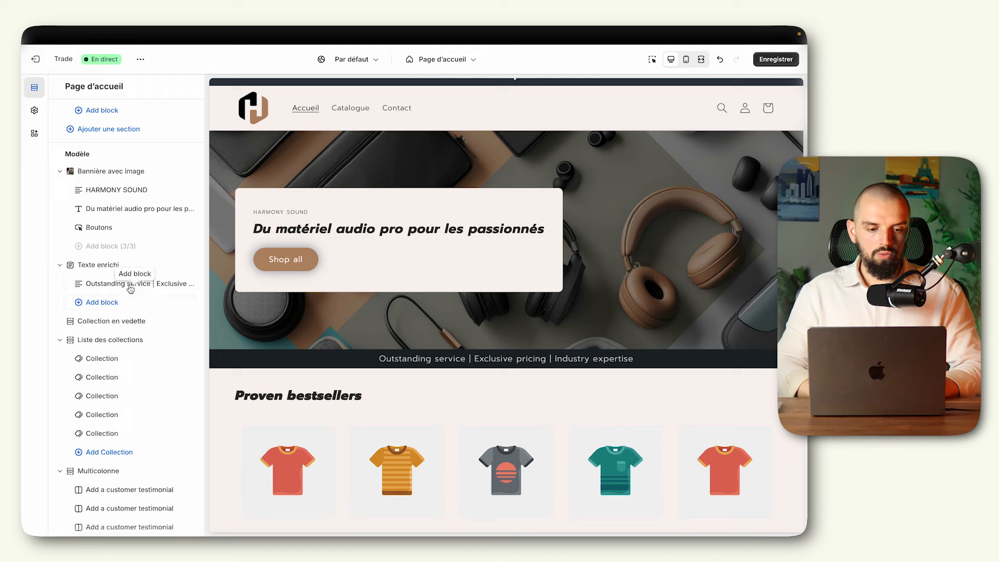
click(131, 285)
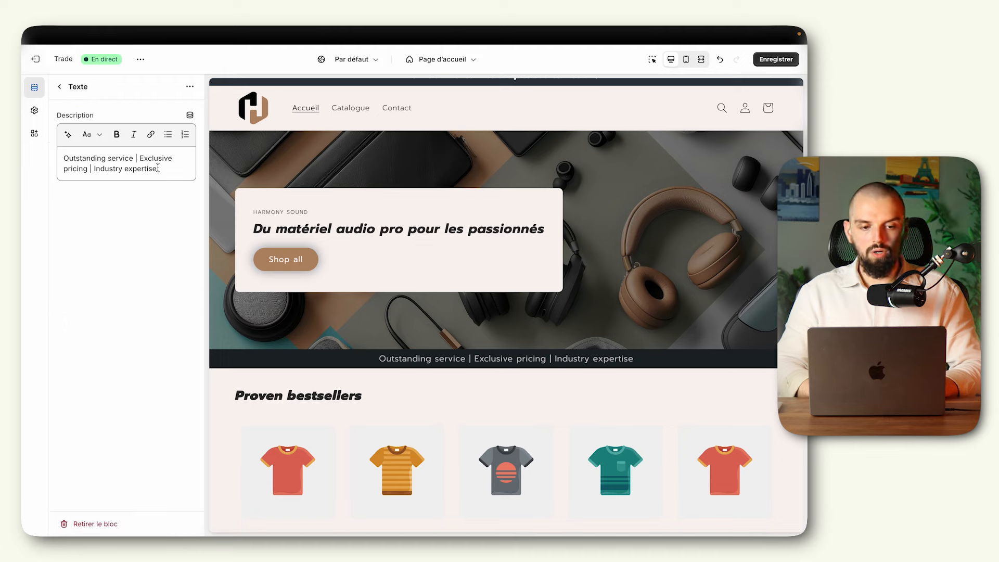
drag(157, 167, 65, 156)
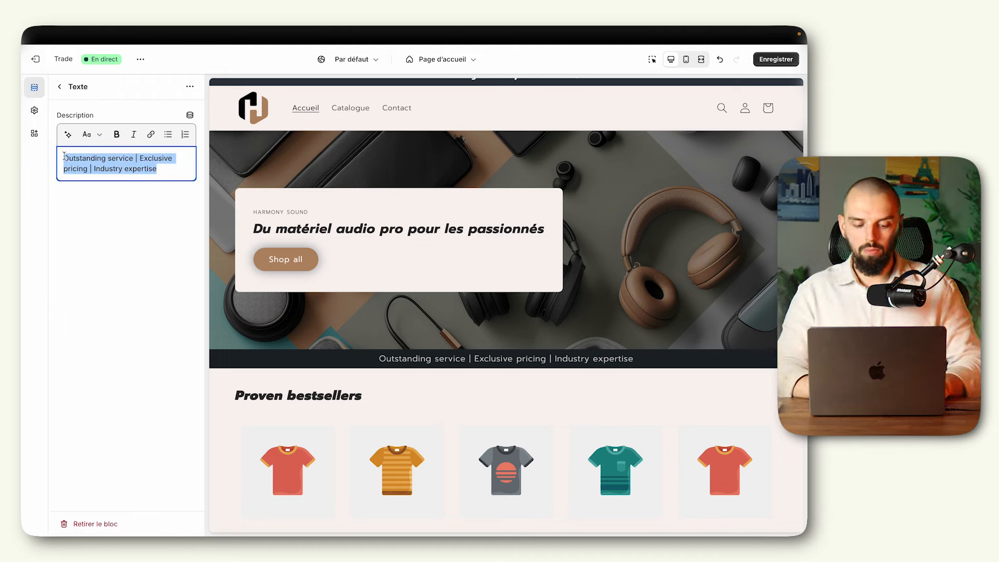
text(Technologi)
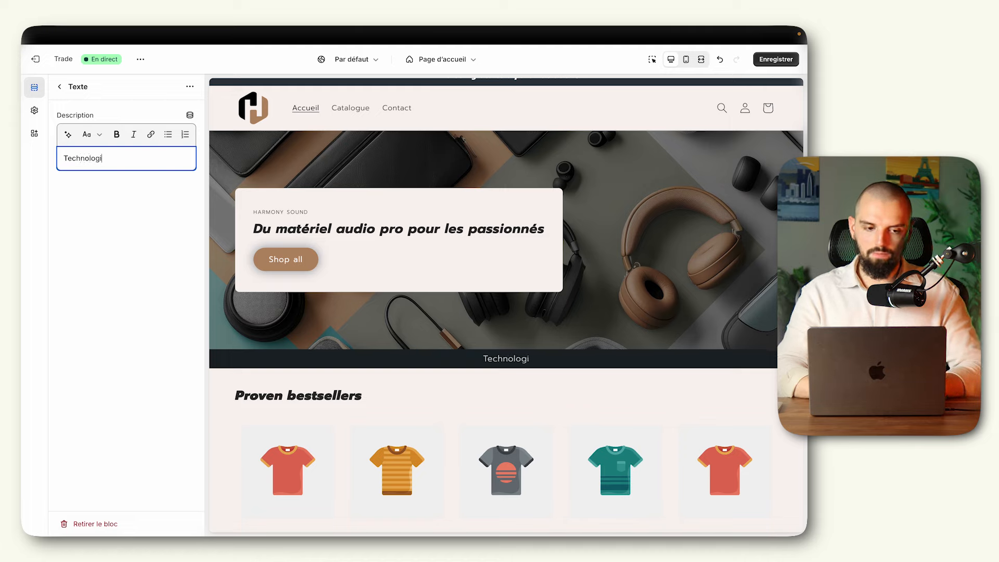
text(e unique )
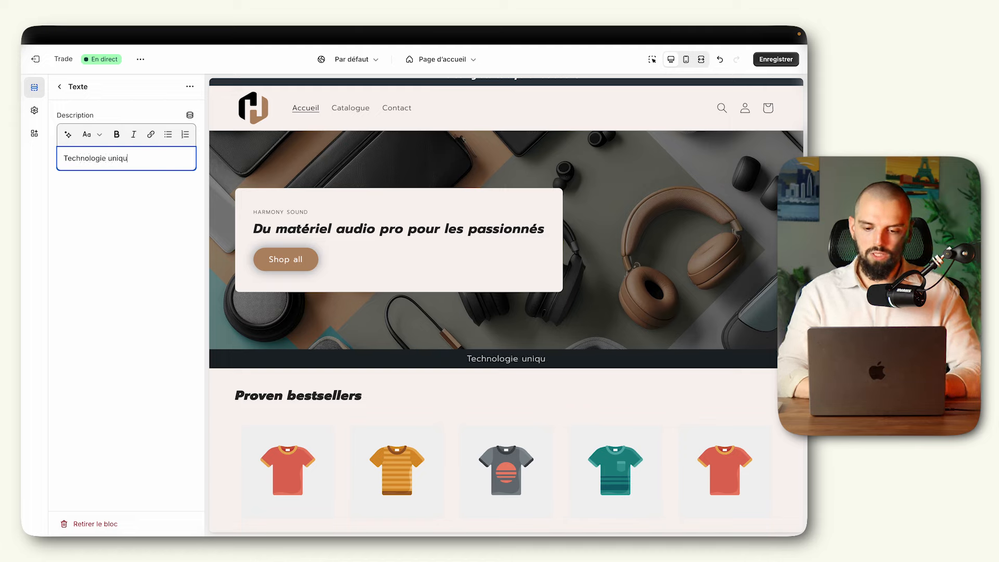
text(|)
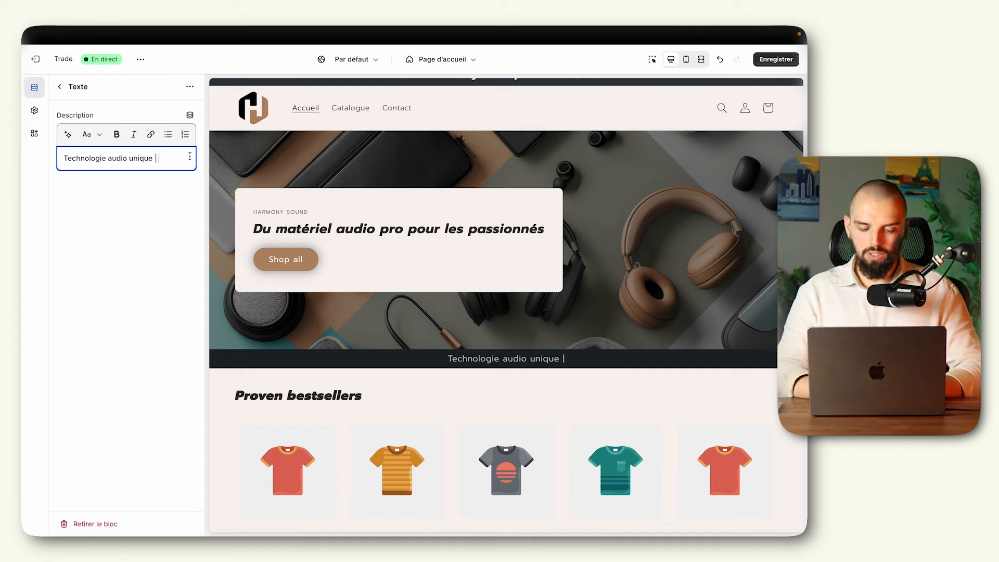
text(Marque 100%)
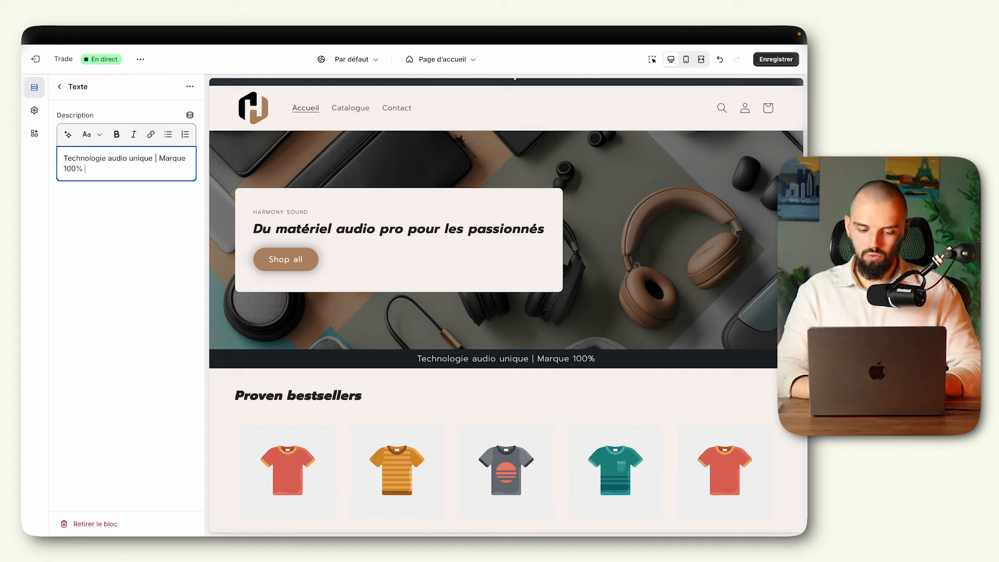
text( française)
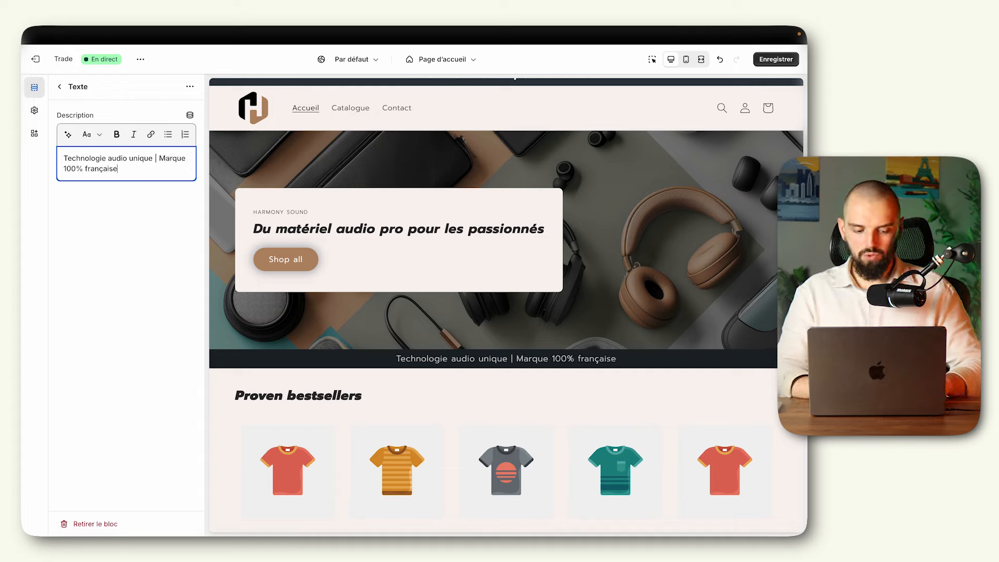
text( |)
text( +)
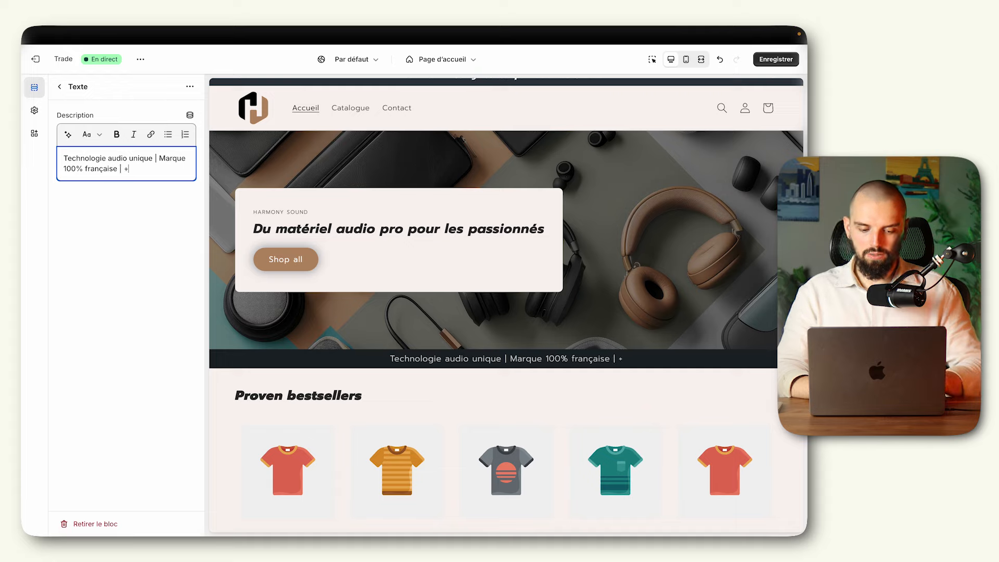
text(2000 clients)
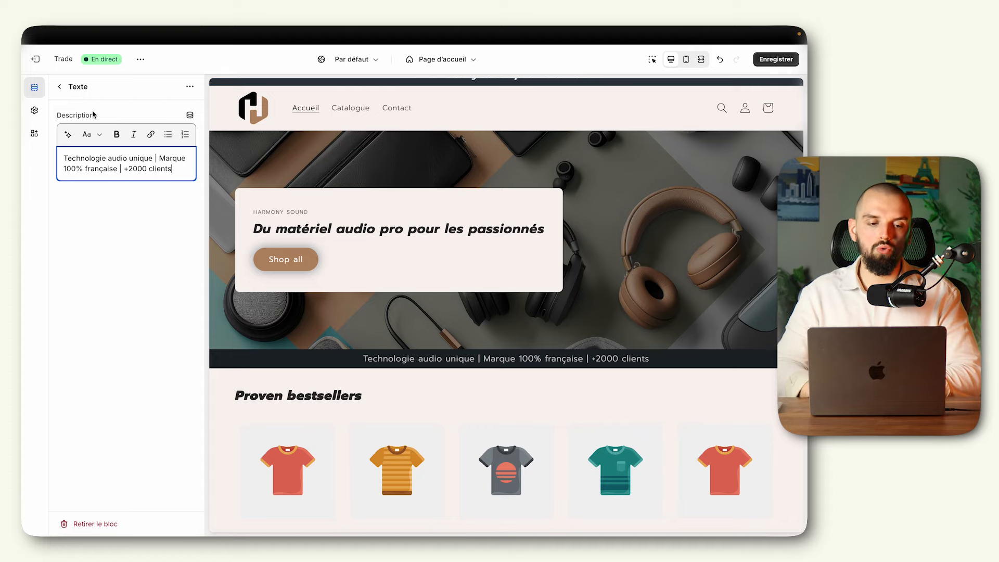
click(59, 88)
mouse_move(114, 295)
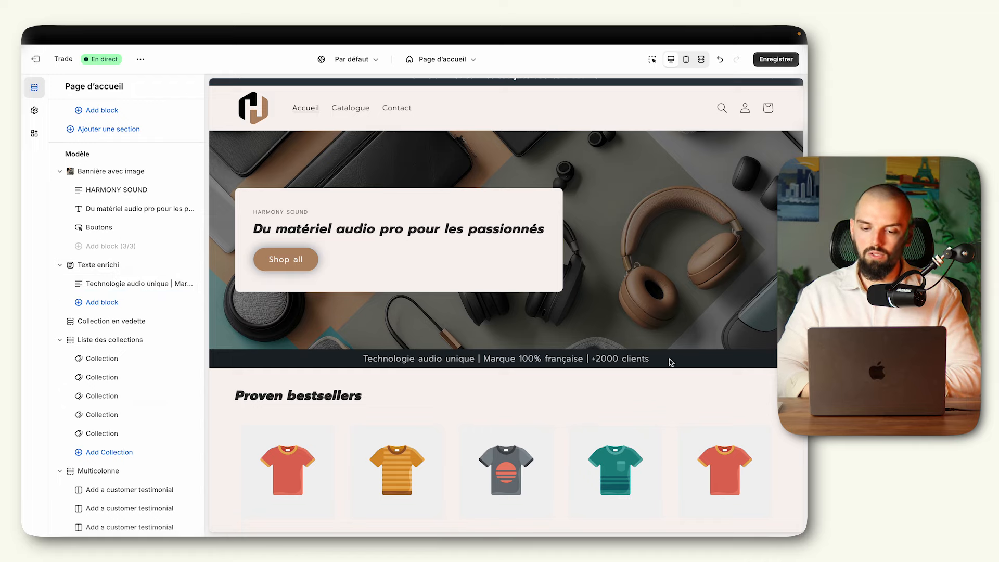
- Reorder the Texte enrichi text to "+2000 clients | Technologie audio unique | Marque 100% française" and save the home page
click(110, 286)
drag(172, 168, 137, 168)
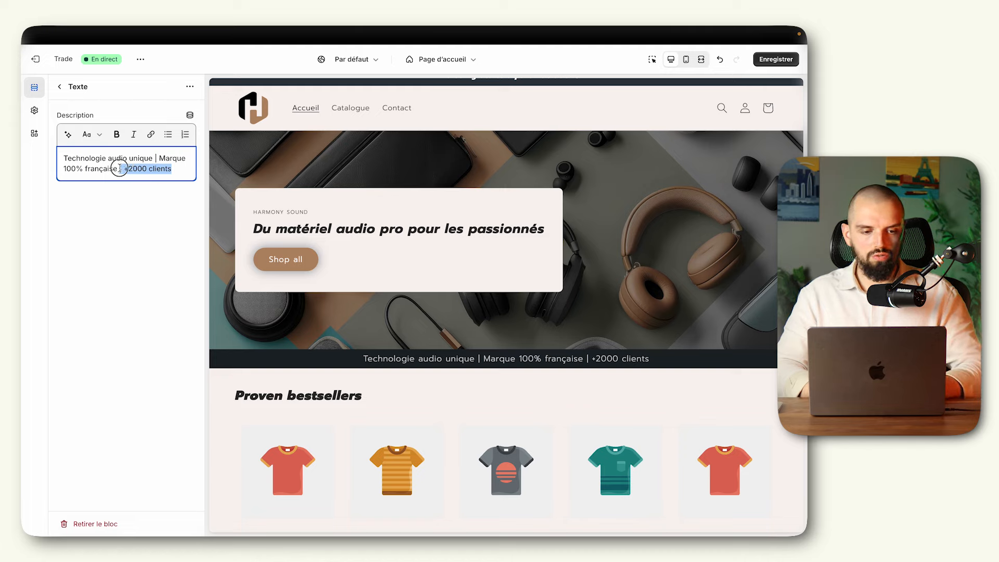
key(BackSpace)
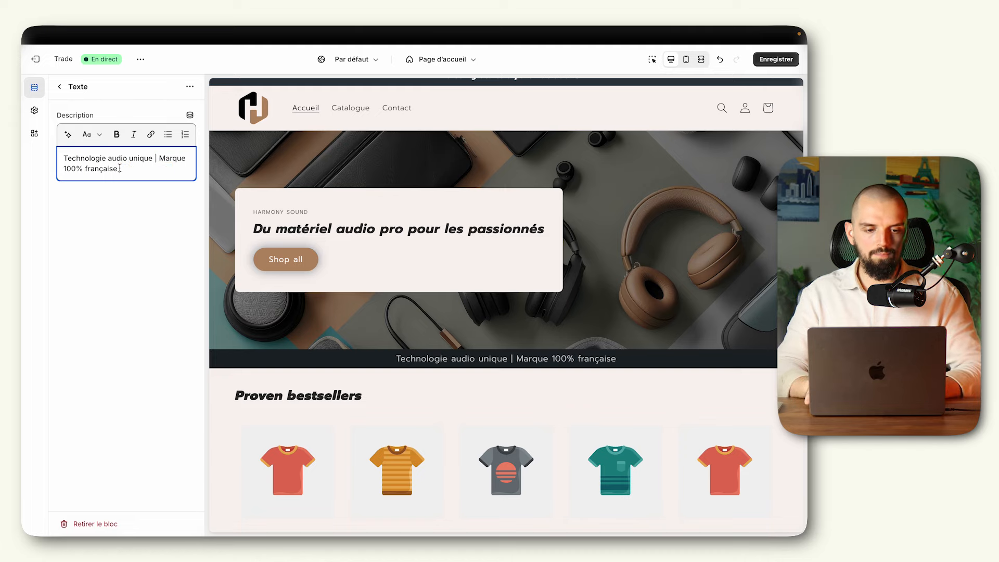
click(64, 155)
text(| +2000 clients)
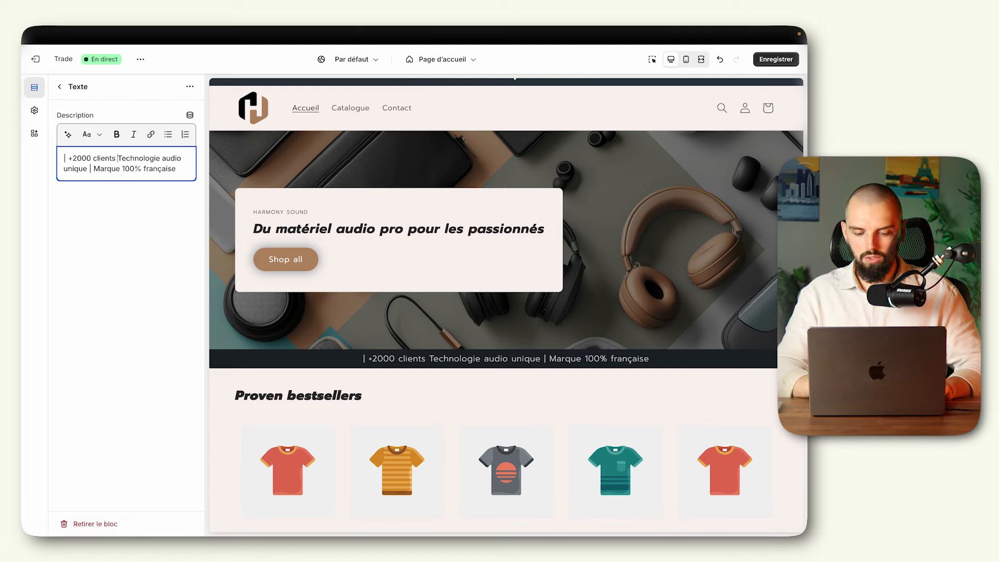
text(|)
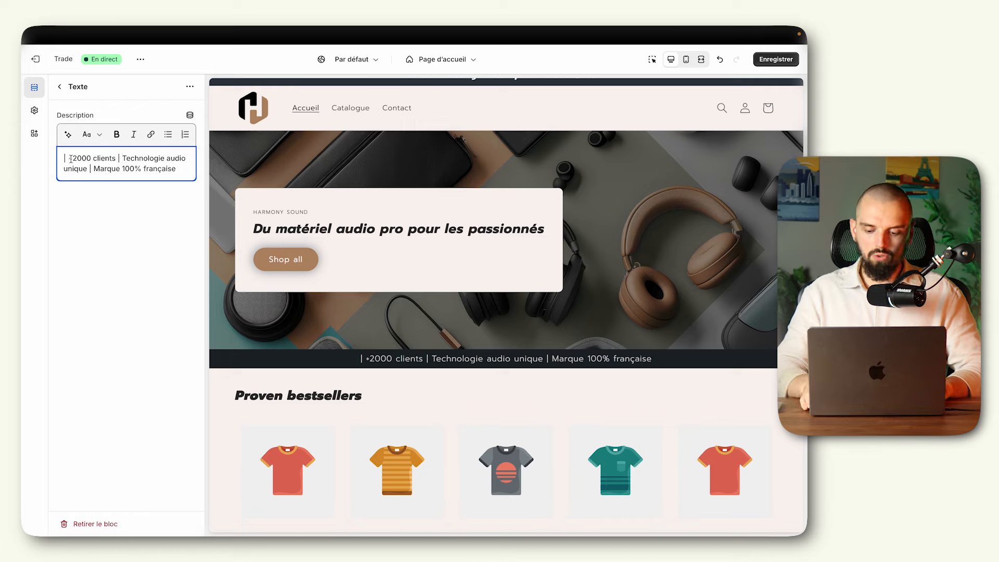
key(BackSpace)
key(BackSpace)
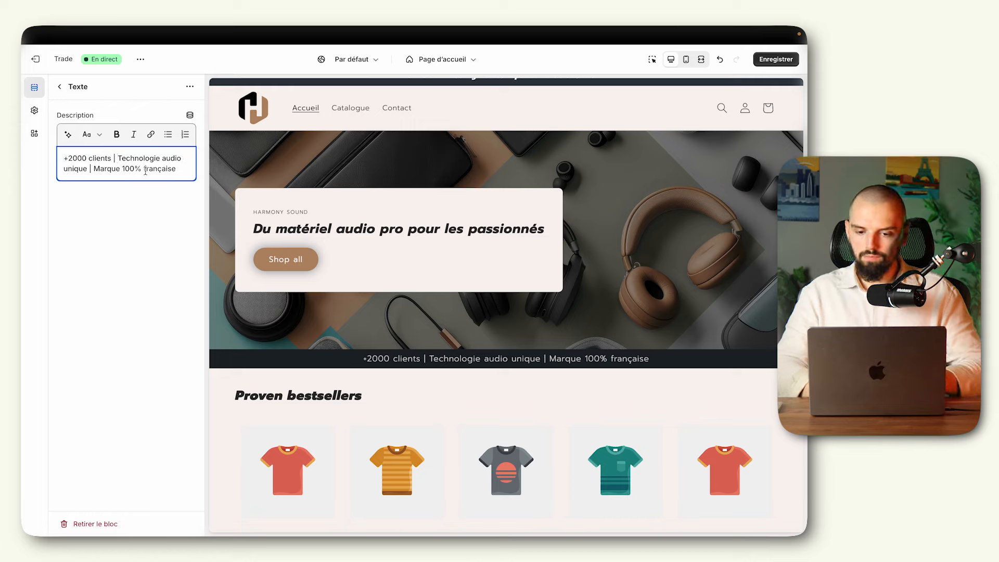
click(59, 86)
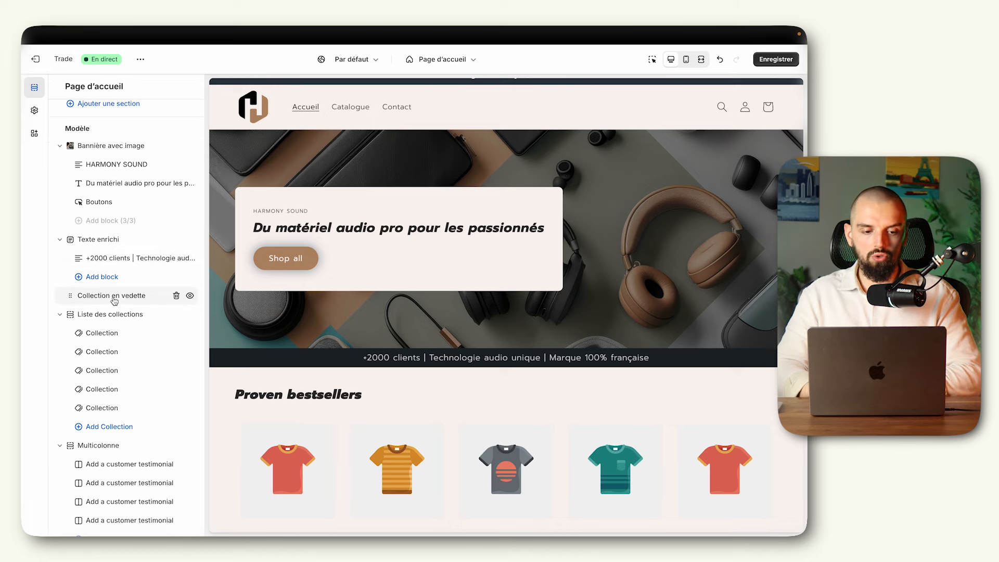
click(781, 59)
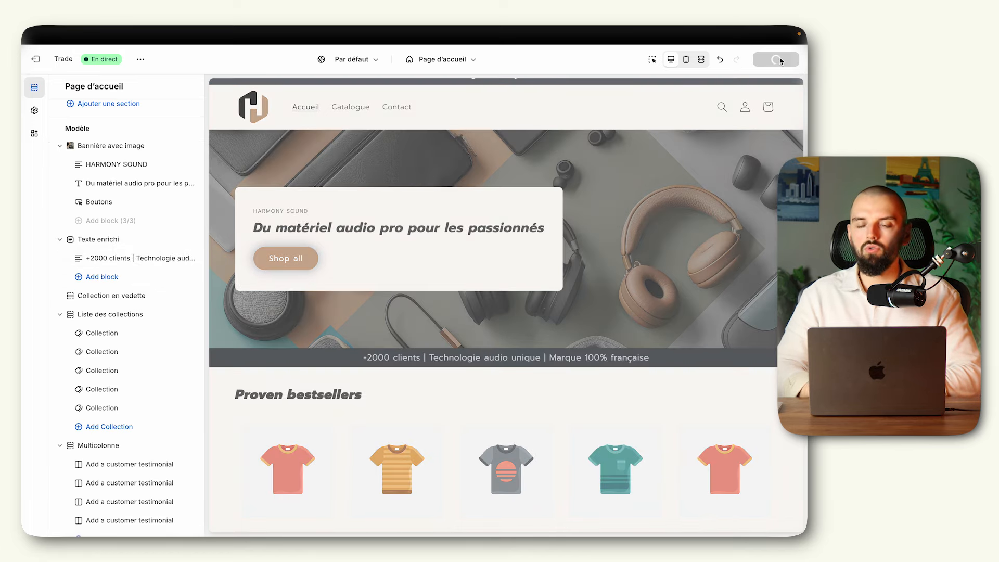
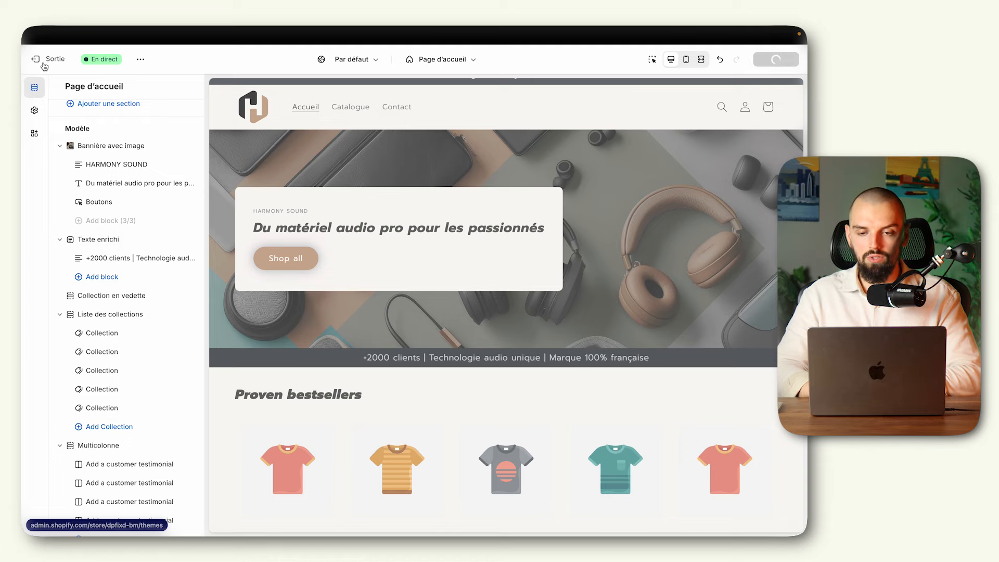
- Leave the theme editor, then create and save a manual product collection titled "Le meilleur d'Harmony"
click(45, 65)
click(100, 118)
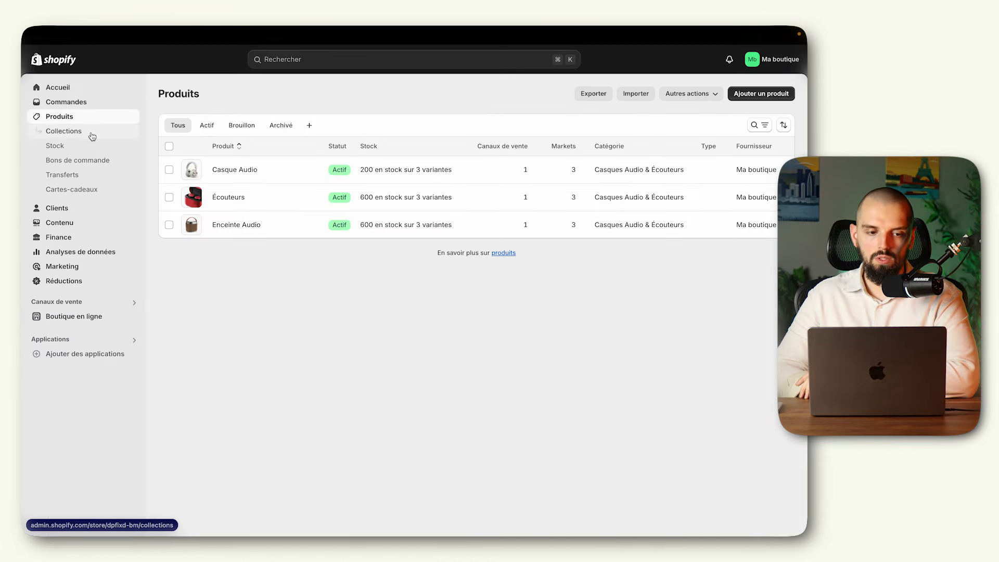
click(92, 135)
click(772, 95)
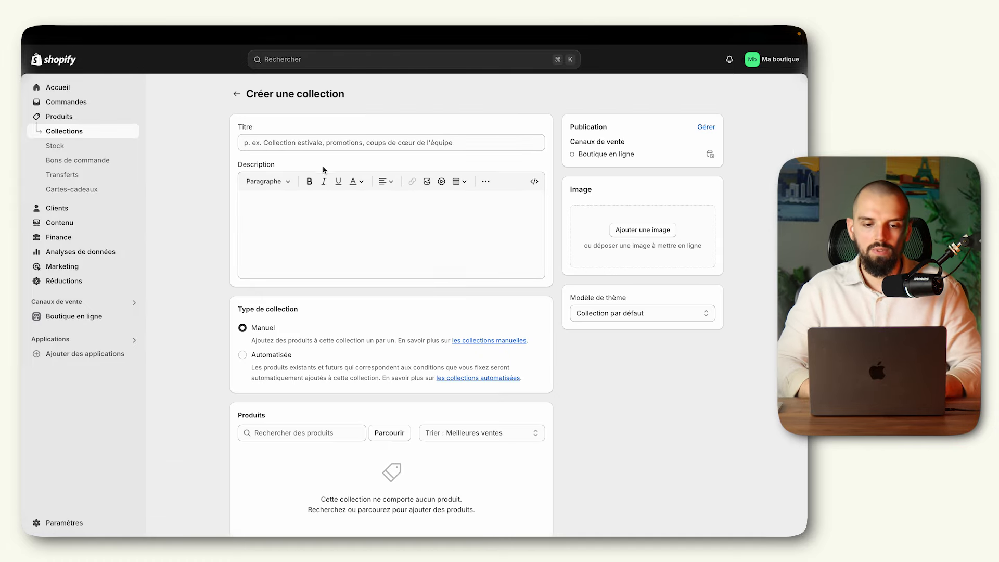
click(323, 143)
text(Le meille)
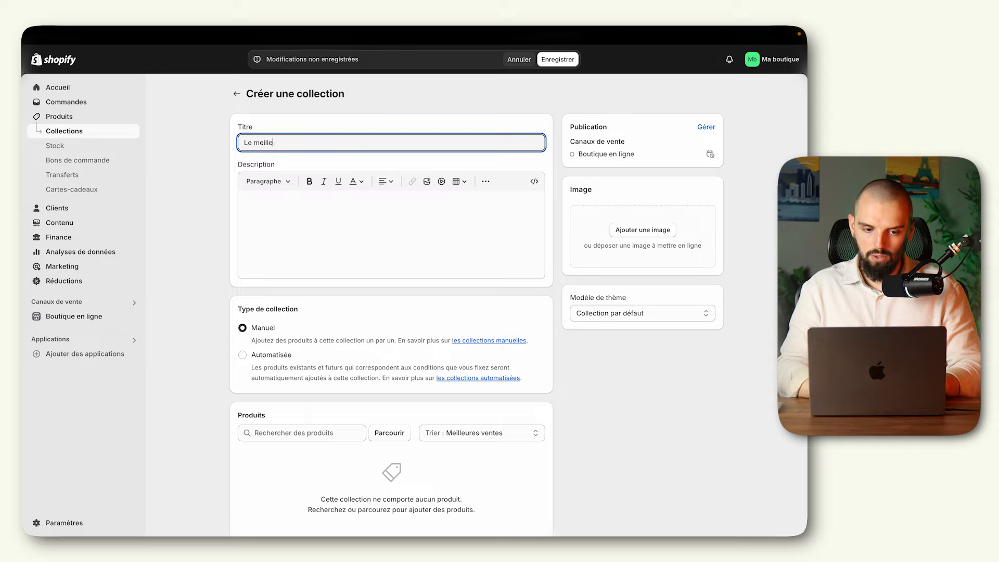
text(ur de l'audio d'Harmony)
drag(350, 143, 314, 142)
click(293, 142)
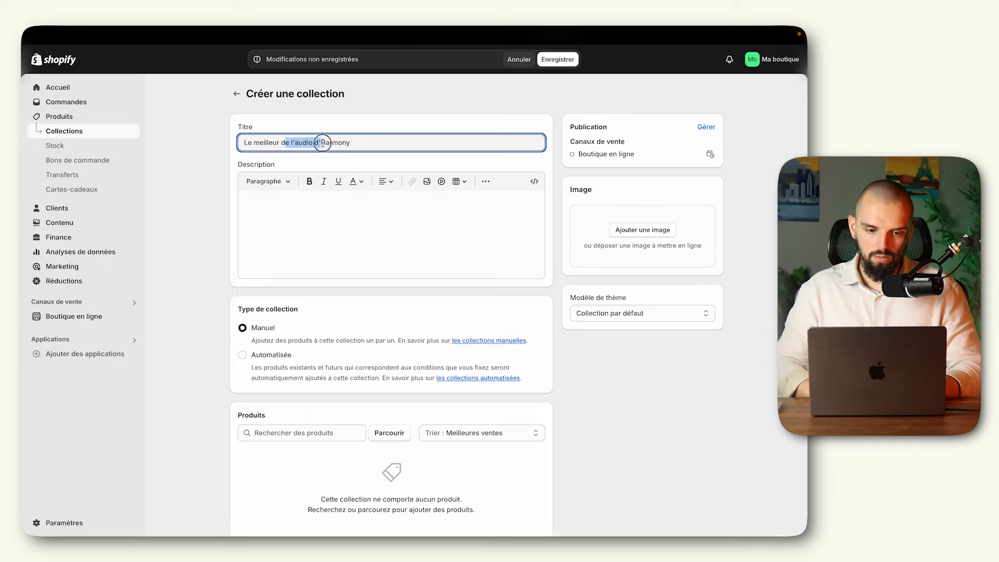
key(BackSpace)
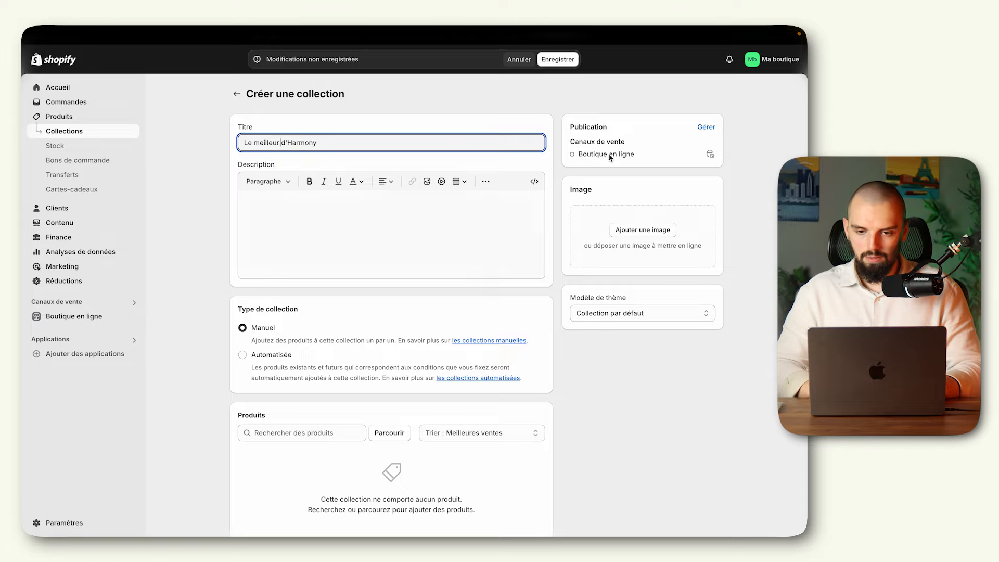
key(super+s)
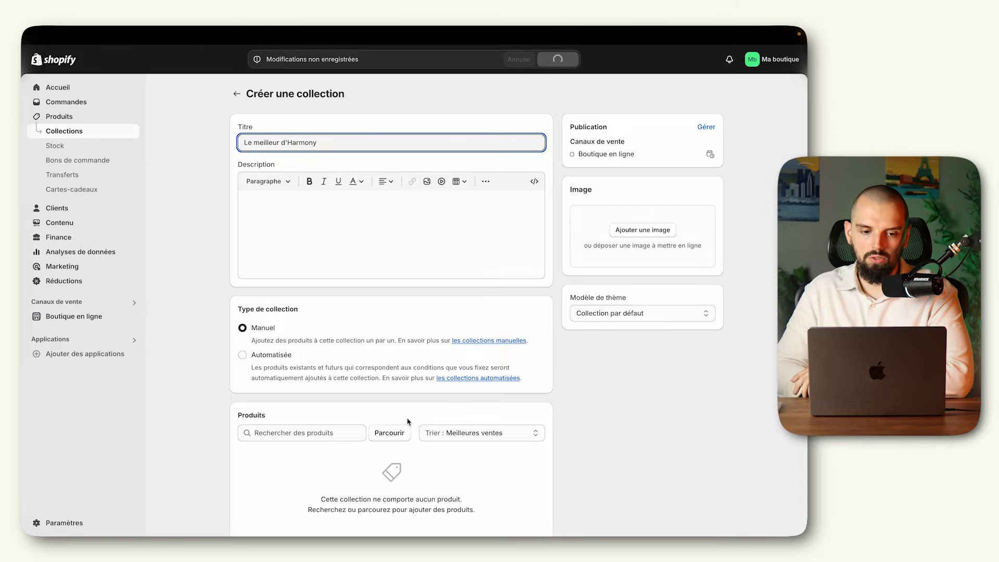
- Add the products Casque Audio, Écouteurs and Enceinte Audio to the new collection
click(376, 387)
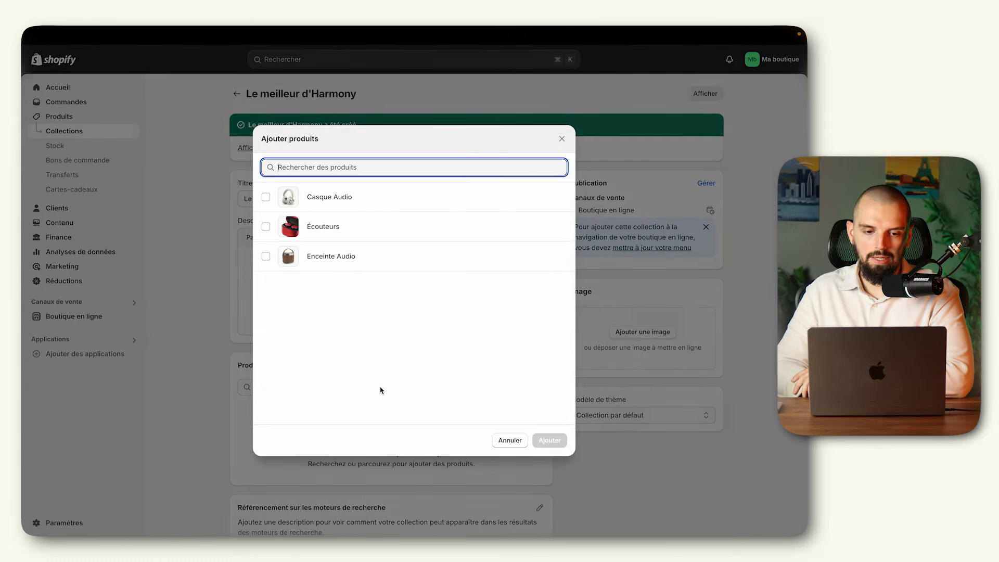
click(328, 198)
click(334, 232)
click(331, 264)
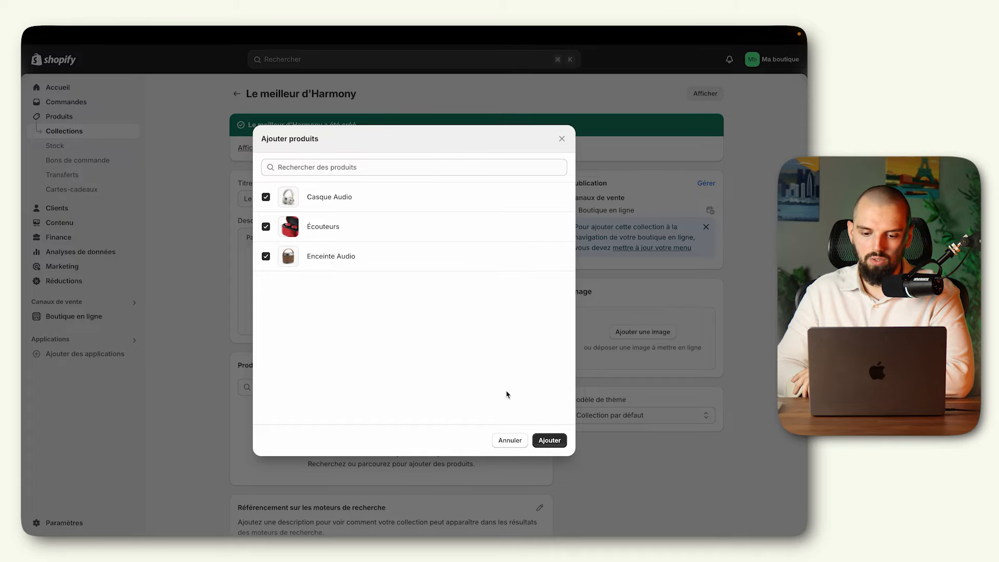
click(549, 441)
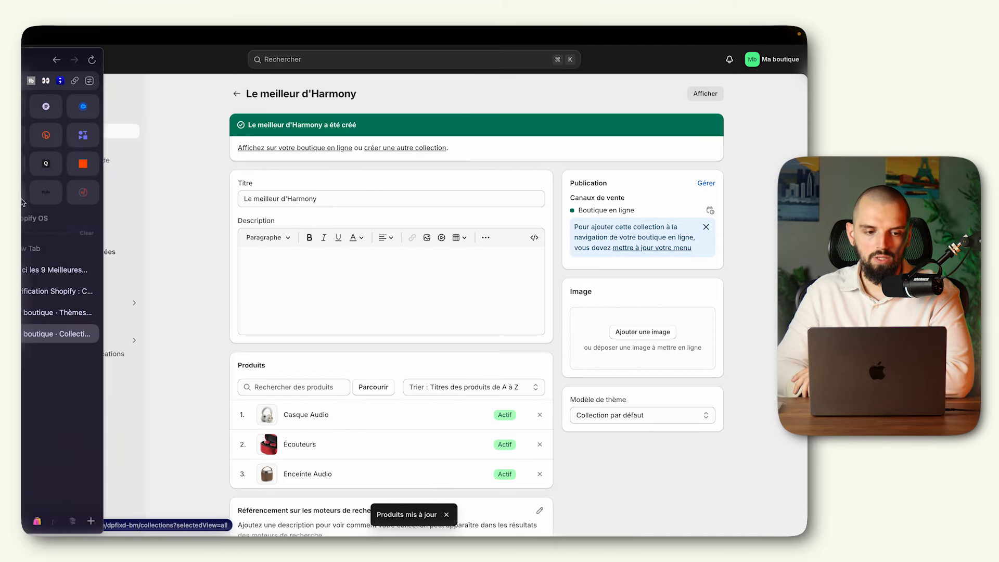
- Reopen the Trade theme editor and assign the "Le meilleur d'Harmony" collection to the home page's Collection en vedette section
click(80, 316)
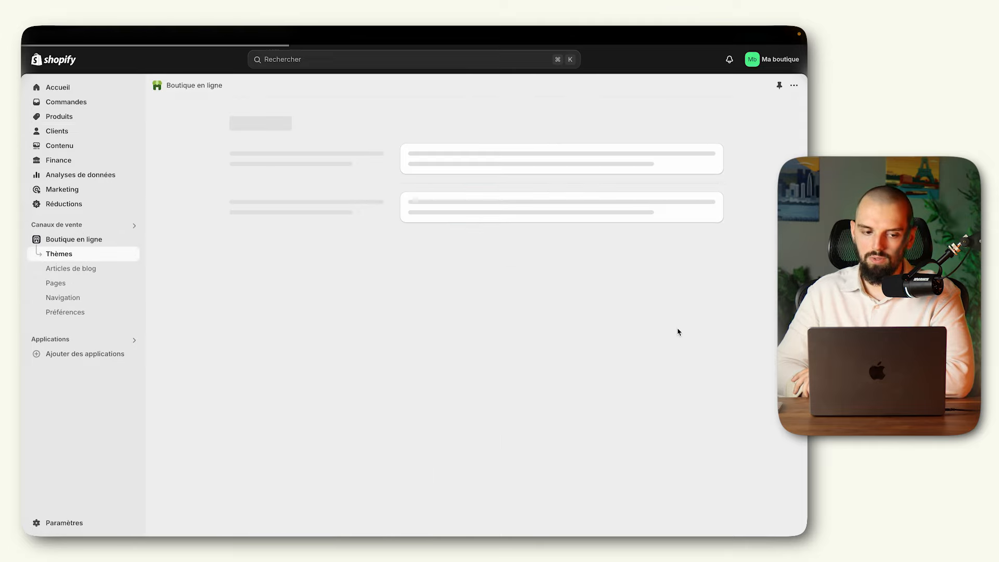
click(684, 358)
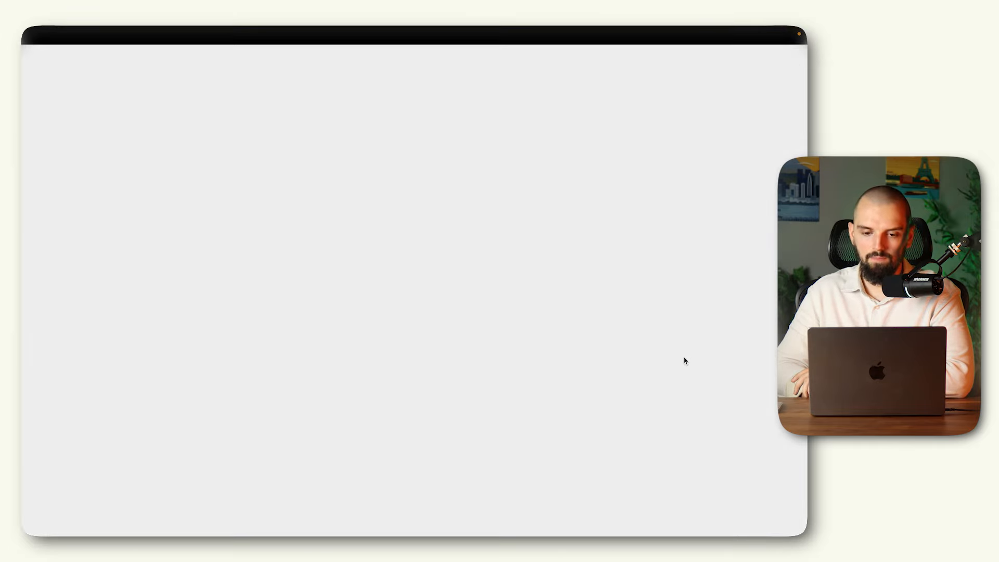
scroll(302, 312, down, 4)
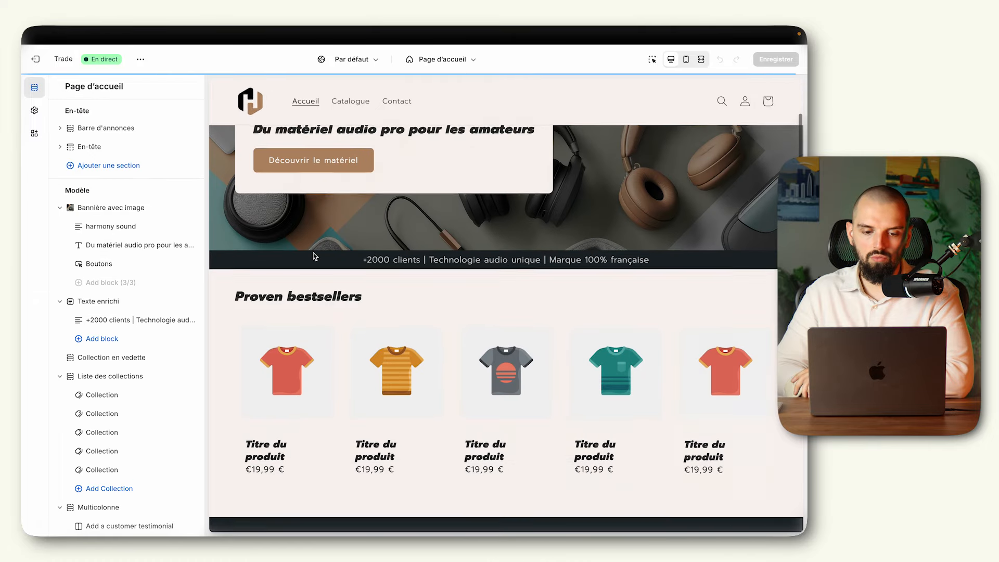
click(133, 358)
scroll(134, 333, down, 2)
click(136, 331)
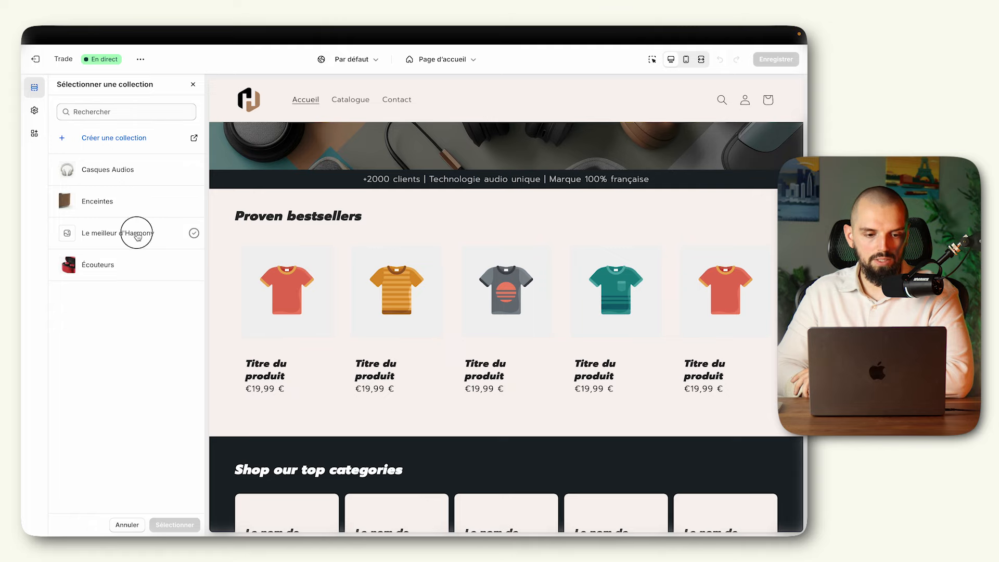
click(138, 233)
click(171, 525)
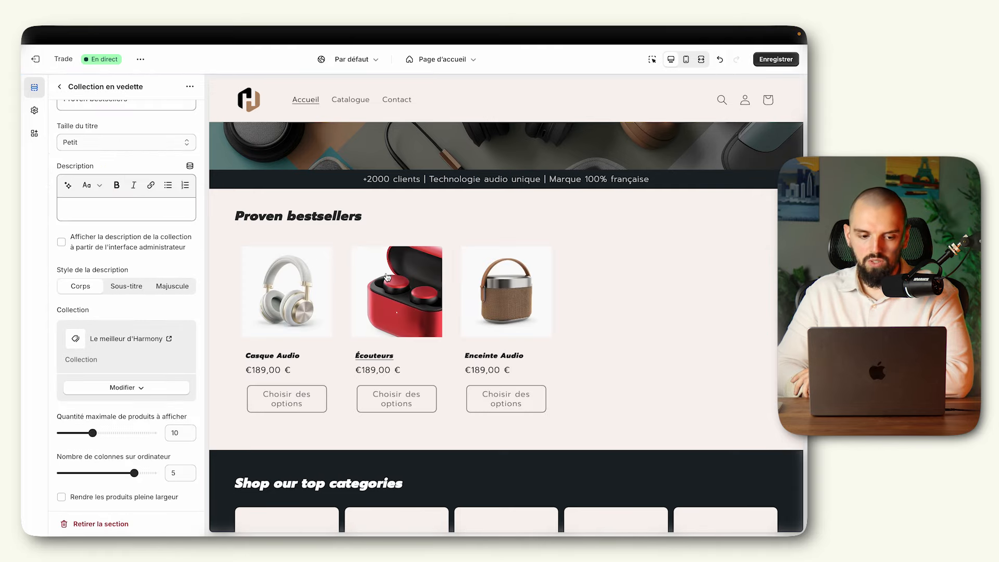
- Set the featured collection's maximum number of products to 3 and its desktop columns to 3
scroll(94, 300, down, 3)
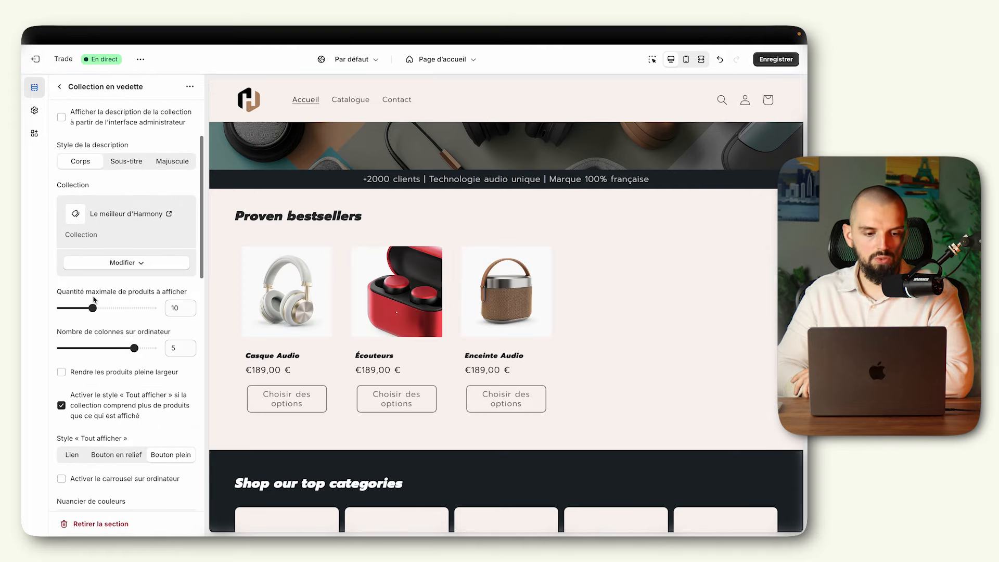
drag(92, 305, 64, 306)
drag(133, 345, 103, 346)
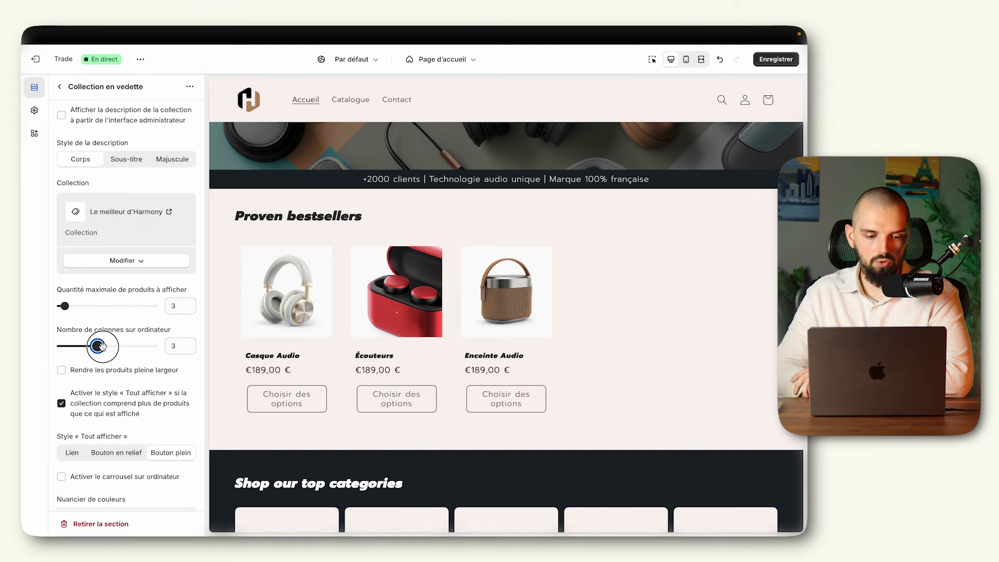
- Review the featured collection's display options and set its product cards' image ratio to Carré
scroll(122, 357, down, 2)
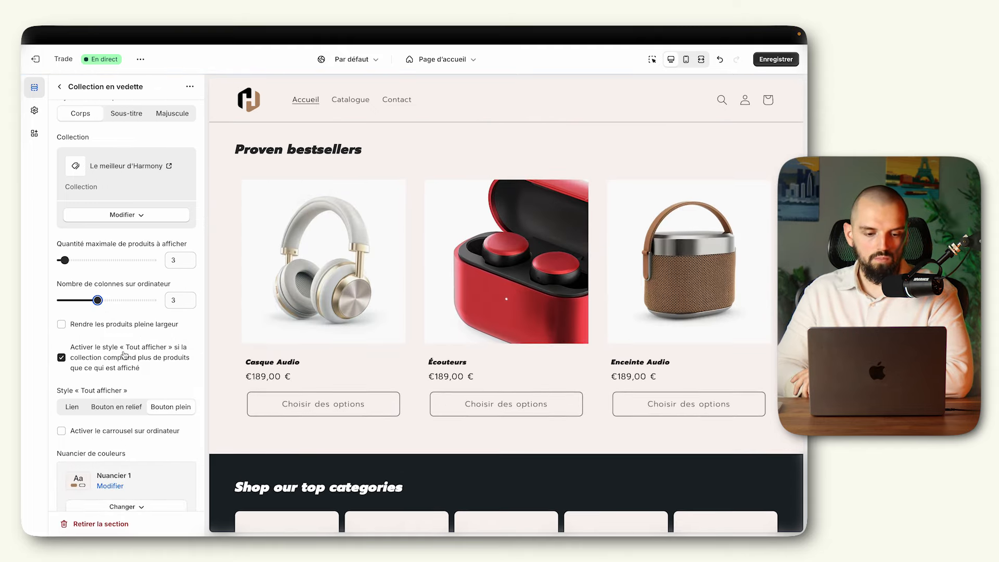
scroll(106, 356, down, 2)
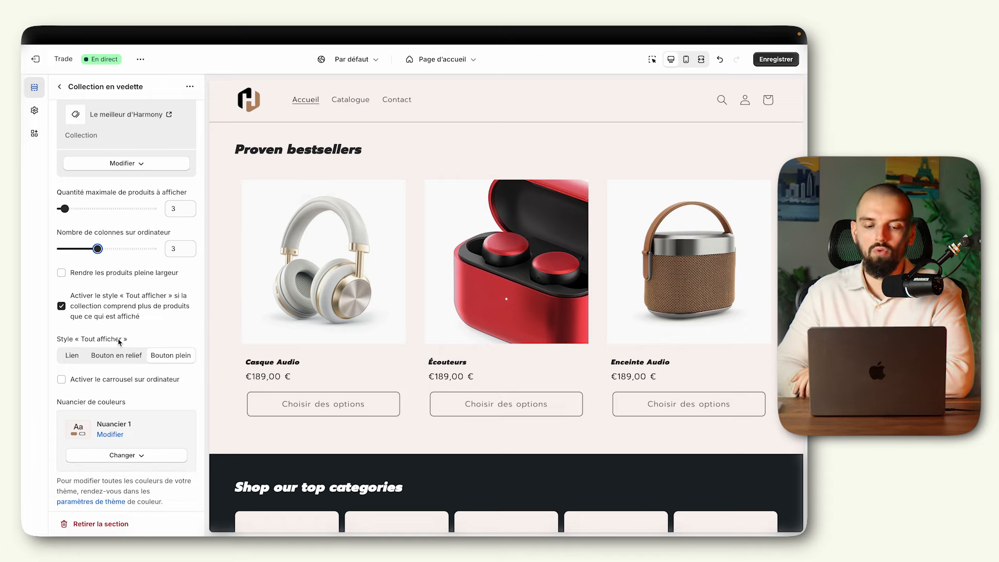
scroll(126, 295, down, 1)
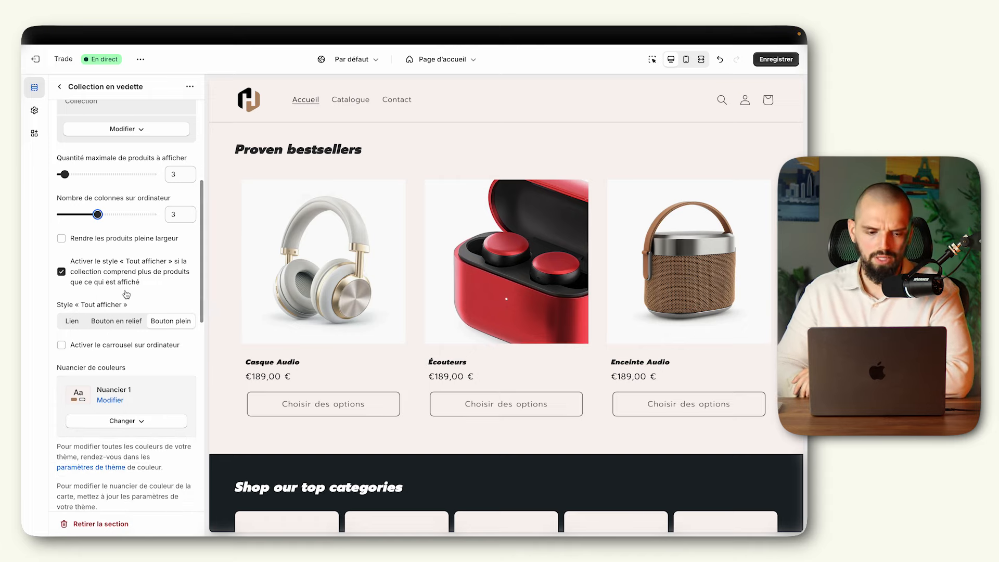
scroll(121, 289, down, 2)
scroll(116, 286, down, 3)
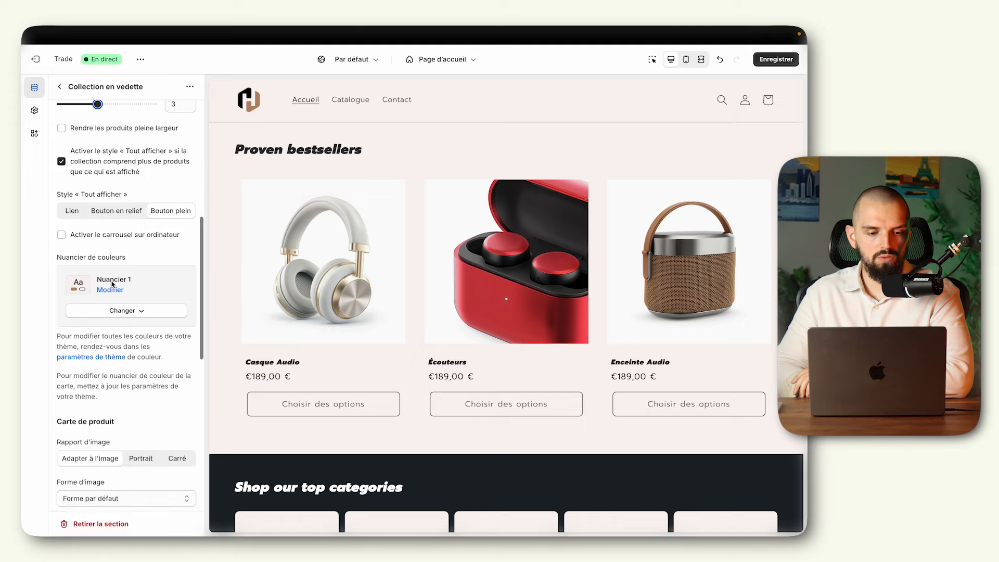
scroll(119, 281, down, 4)
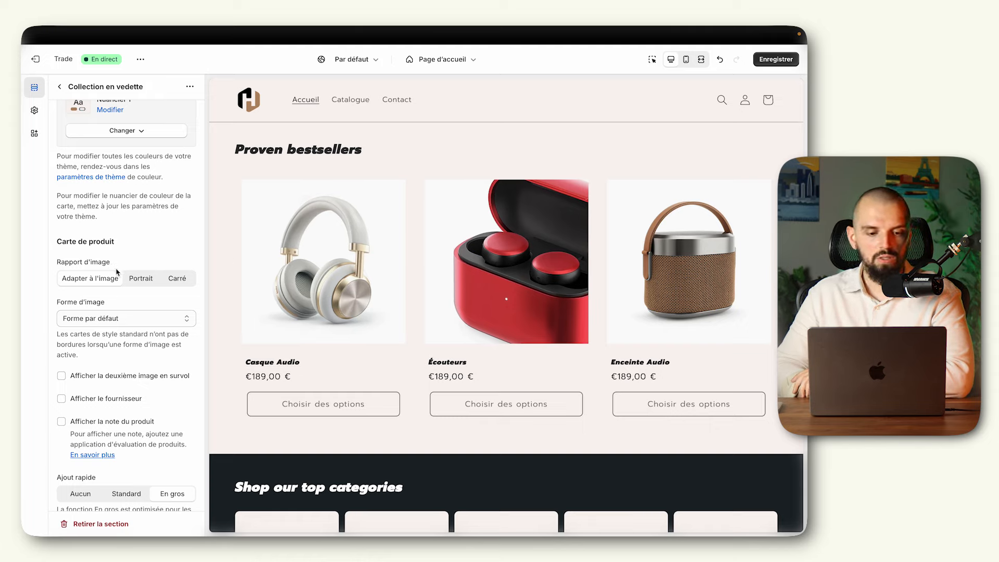
click(172, 278)
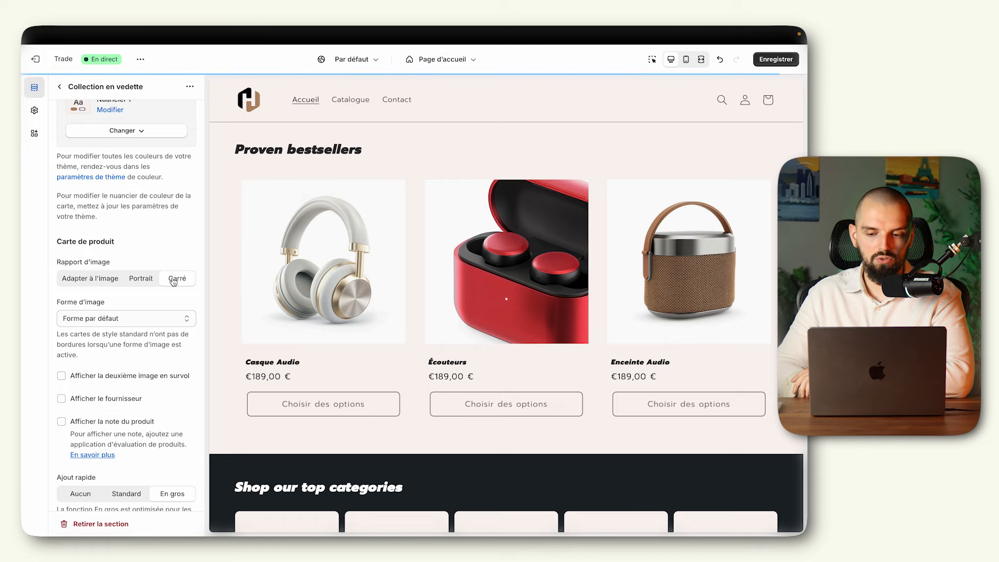
- Try the image shapes Arche, Indistincte, Chevron gauche and Chevron droite on the featured collection's product cards
scroll(115, 259, down, 3)
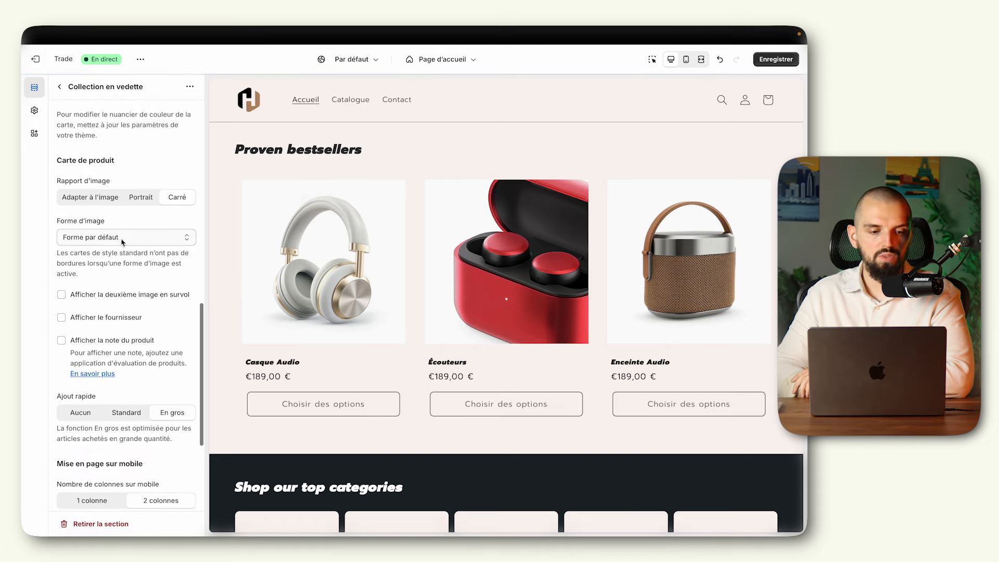
click(104, 240)
click(104, 250)
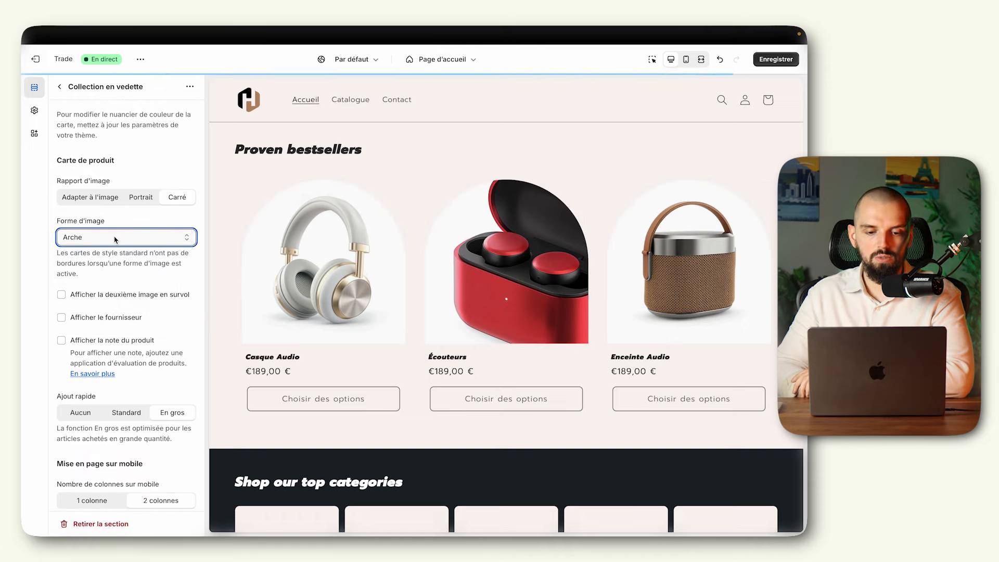
click(114, 238)
click(117, 252)
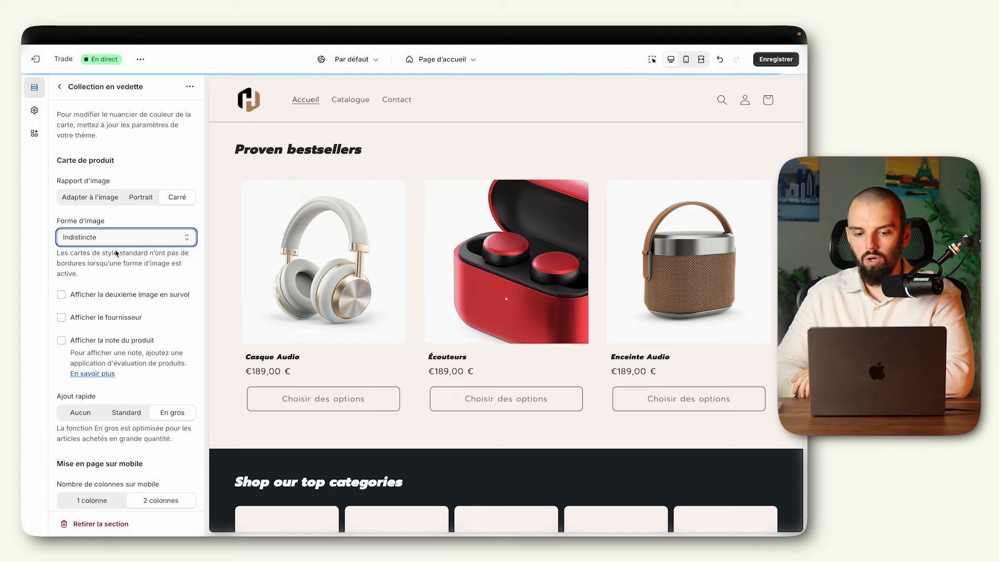
click(125, 240)
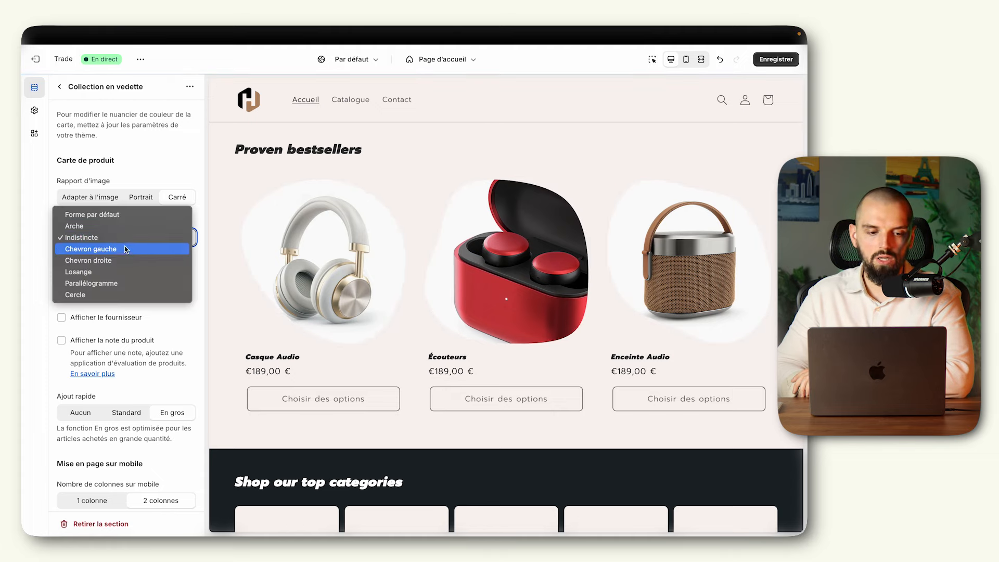
click(125, 251)
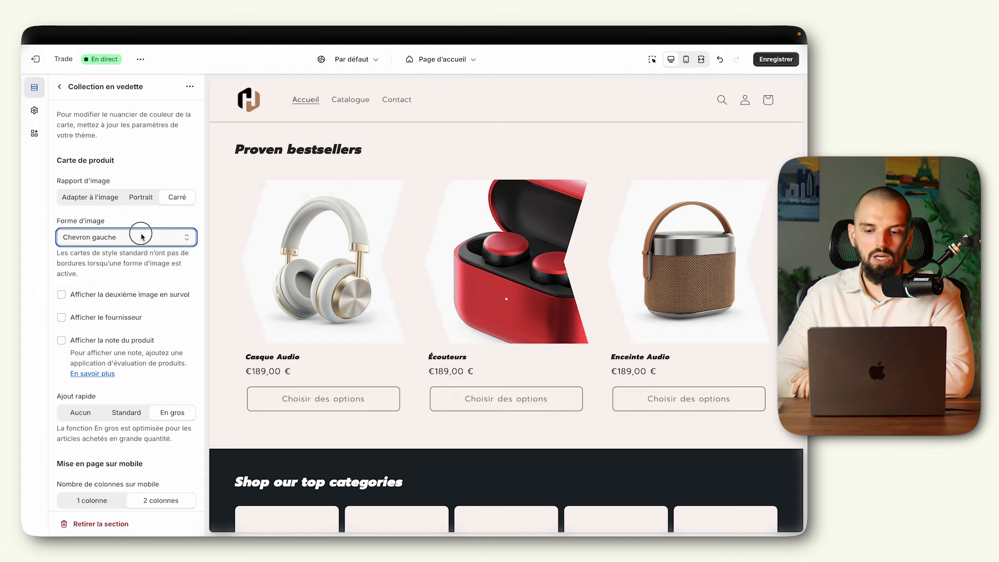
click(142, 237)
click(139, 249)
- Set the product cards' image shape to Parallélogramme and enable showing the second image on hover
click(138, 240)
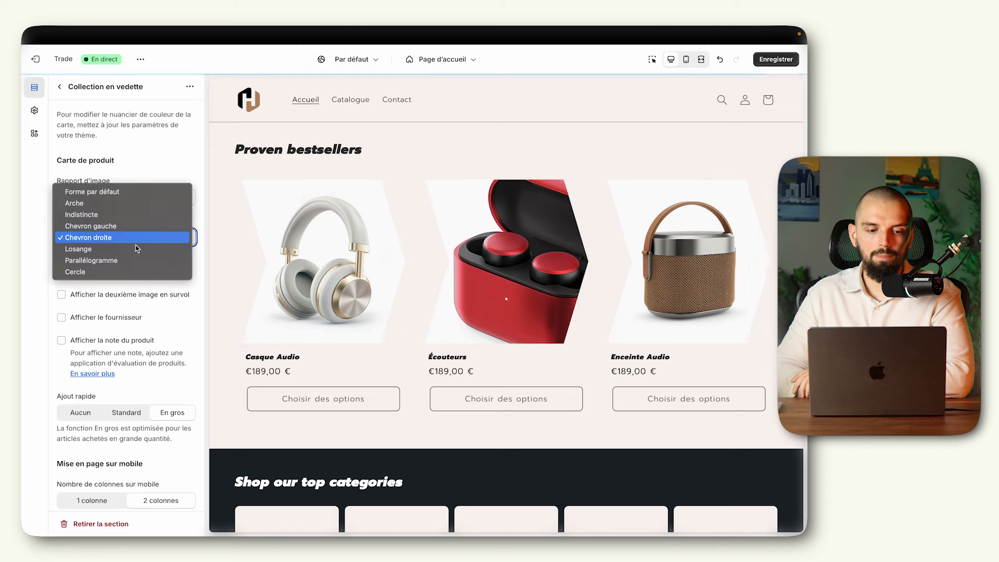
click(134, 260)
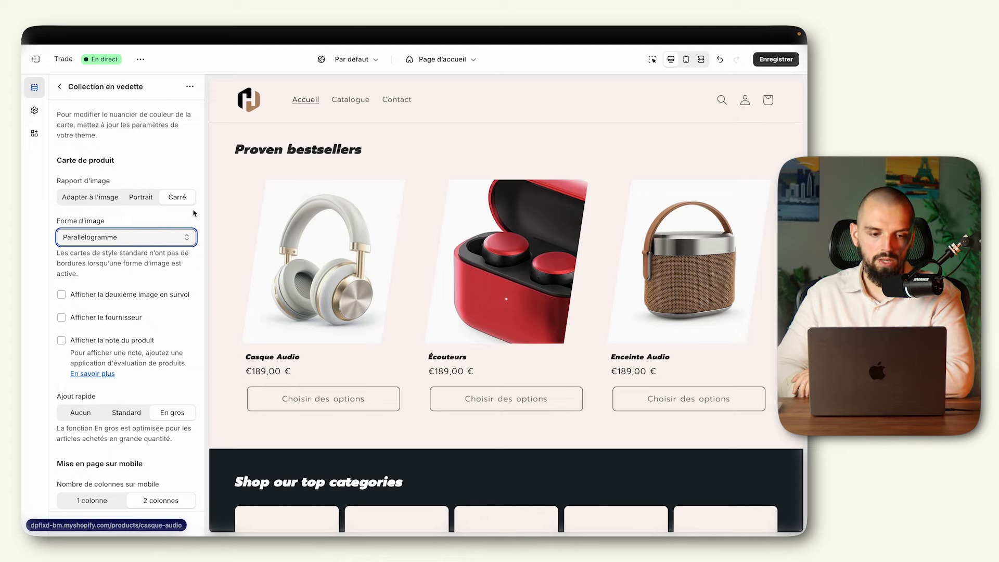
click(132, 296)
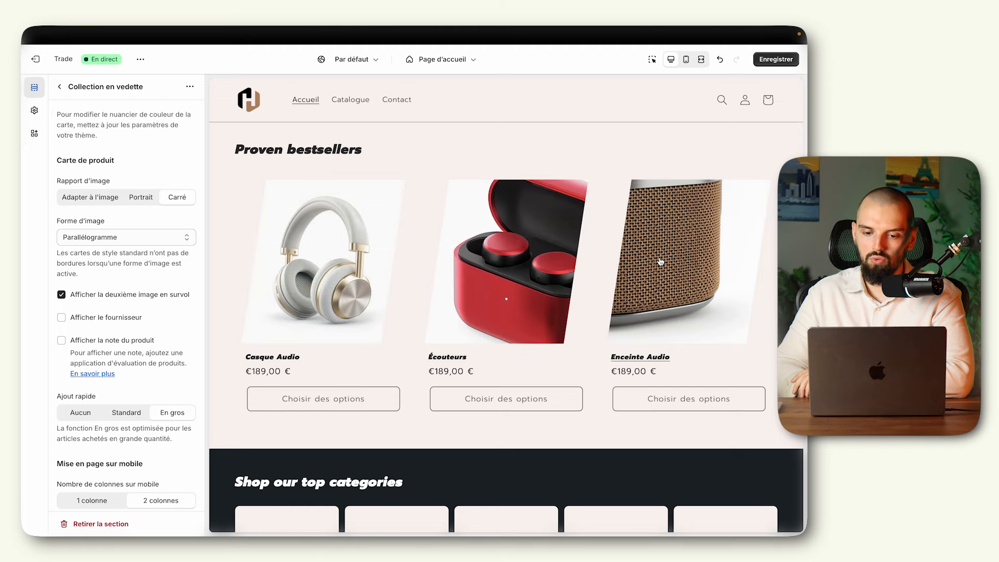
scroll(113, 327, down, 2)
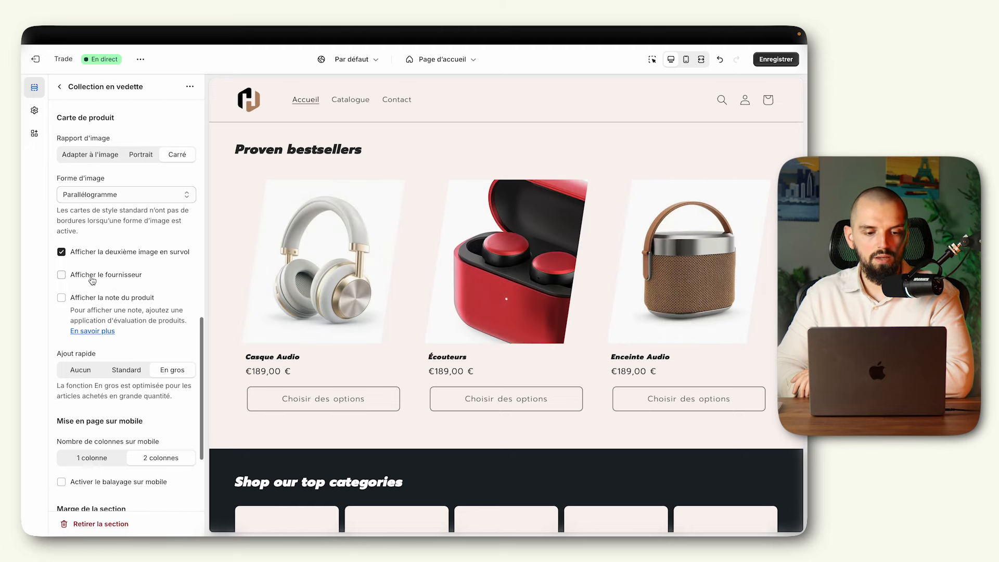
scroll(62, 260, down, 3)
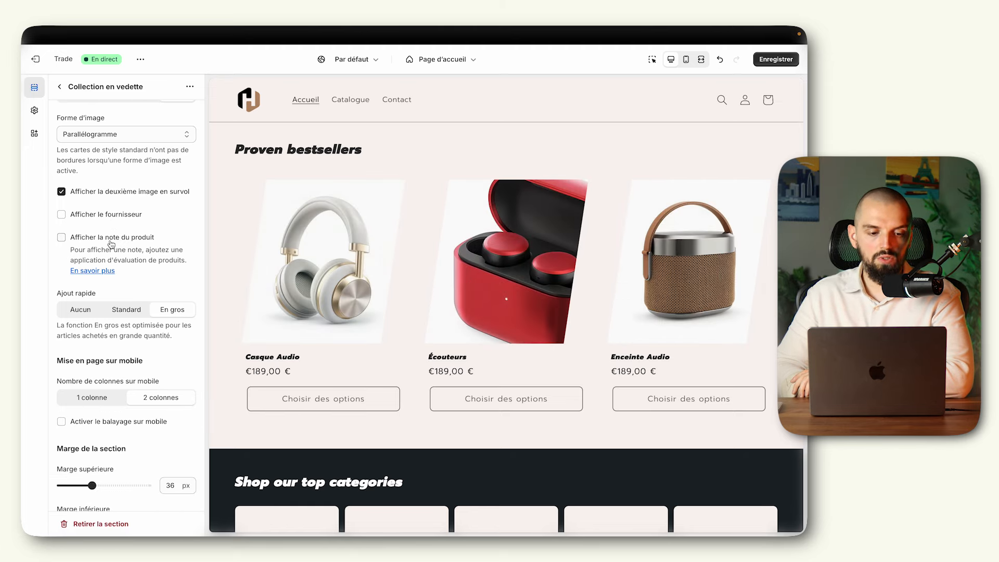
scroll(110, 244, up, 1)
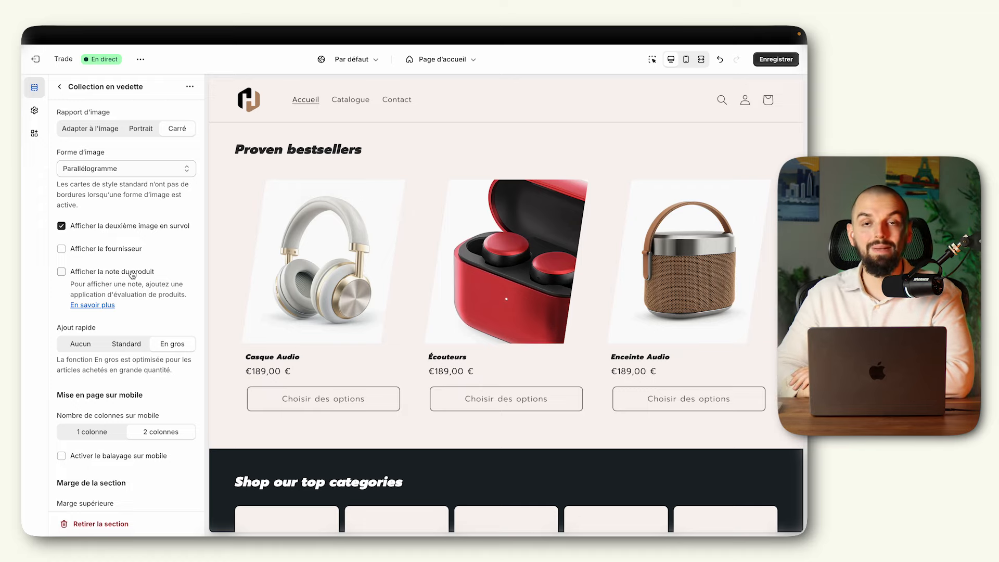
- Set the featured collection's quick add option to Aucun and check the product cards in the mobile preview
scroll(132, 275, down, 3)
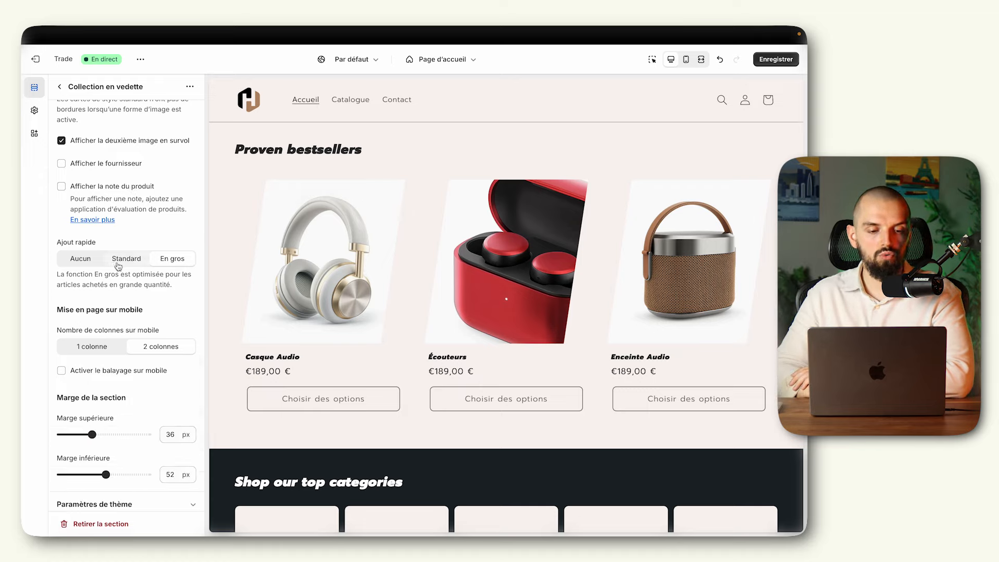
click(80, 260)
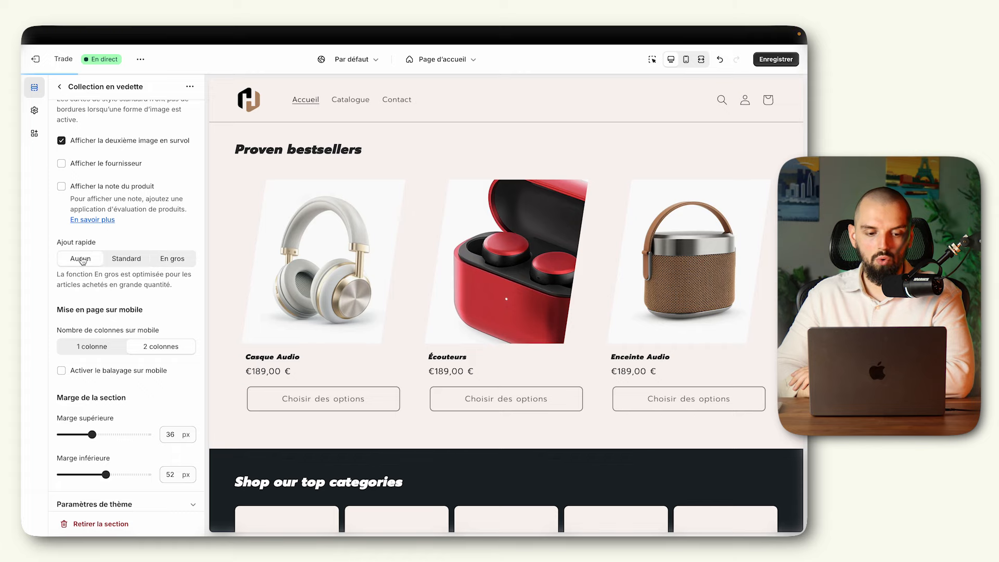
click(686, 59)
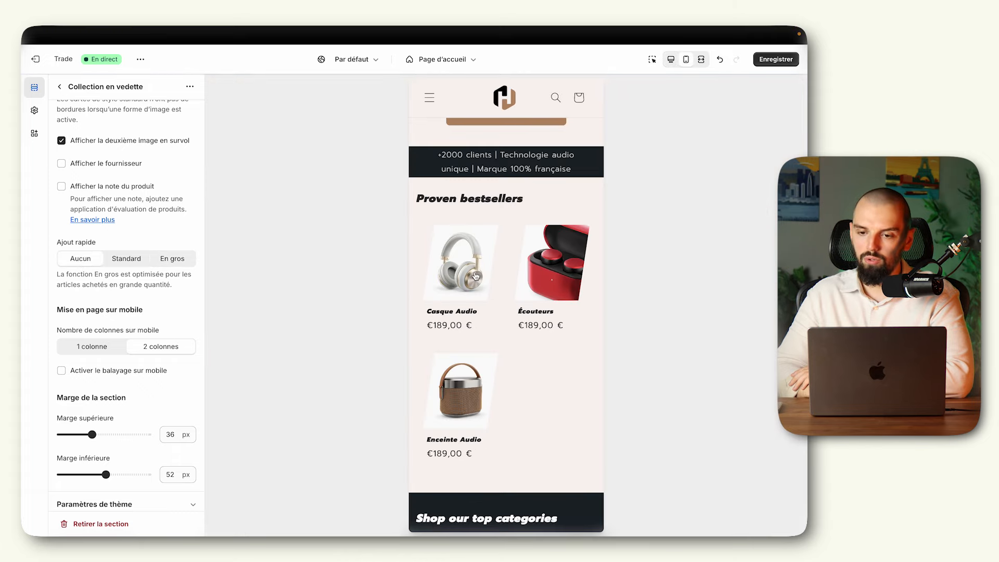
click(671, 59)
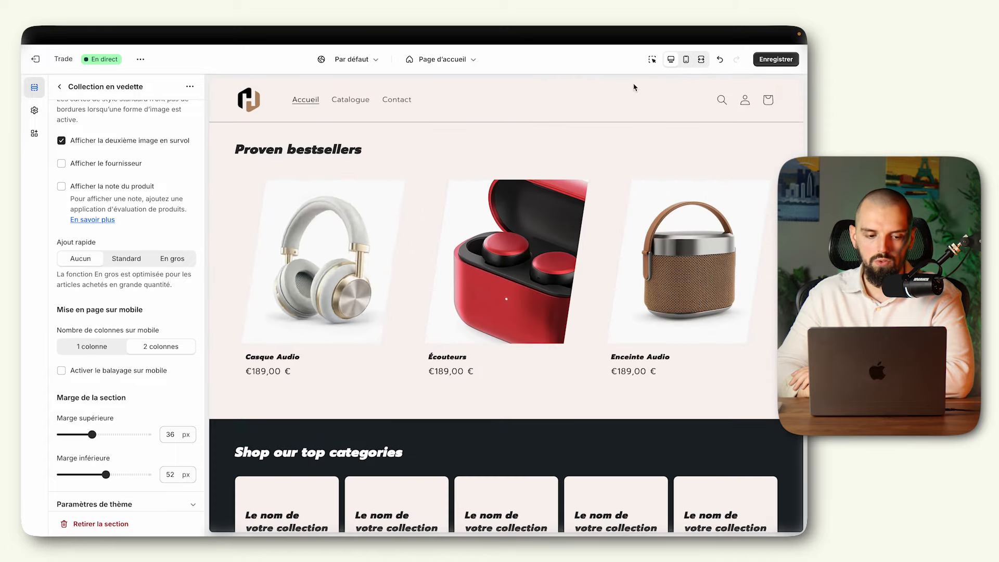
- Enable mobile swiping for the featured collection and test its product carousel in the mobile preview
click(121, 372)
click(688, 60)
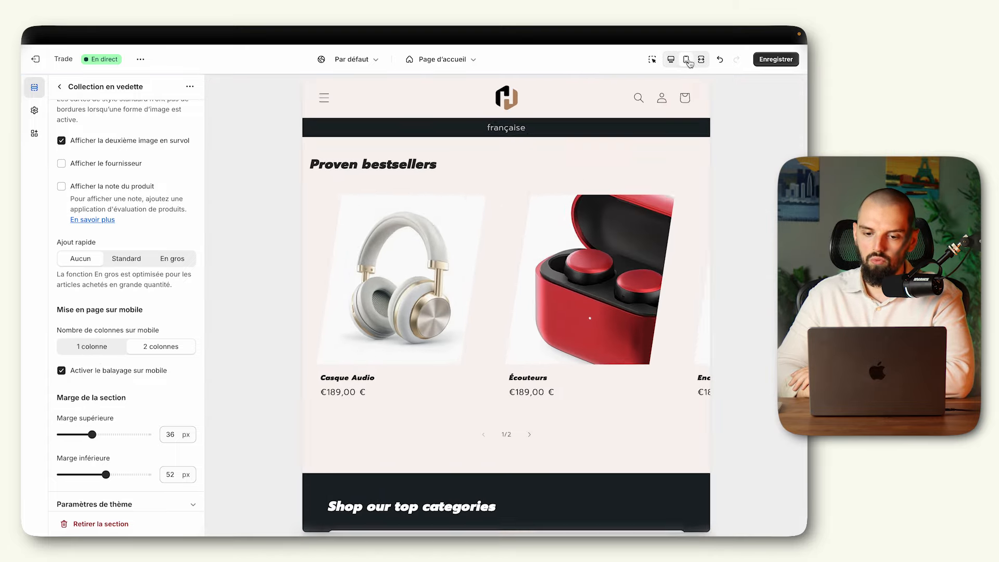
click(529, 359)
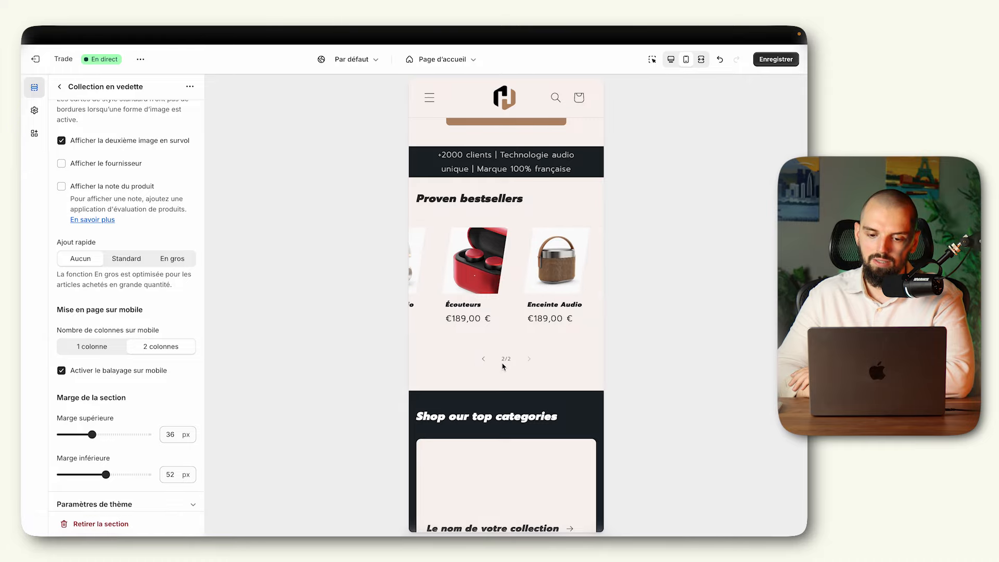
click(483, 359)
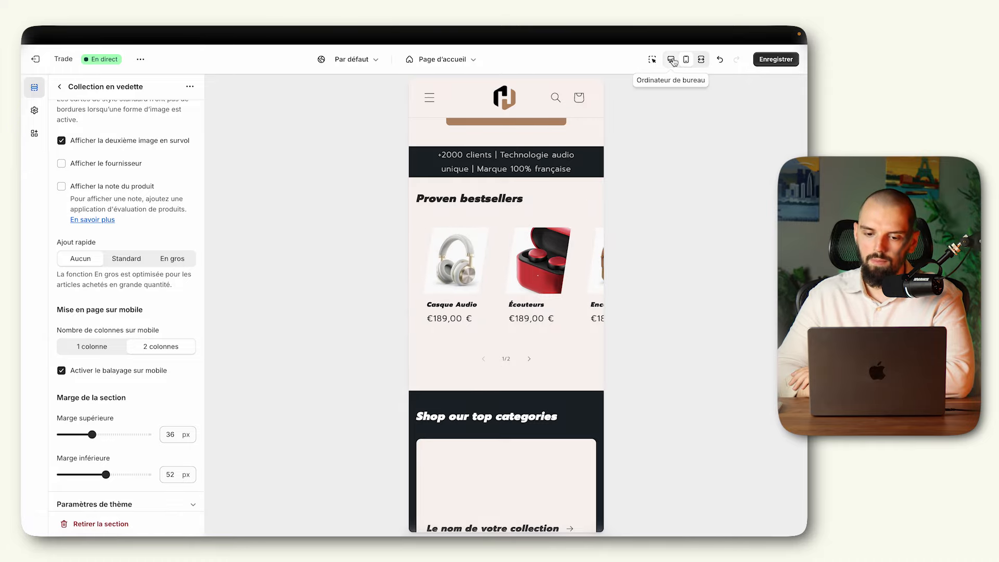
click(671, 60)
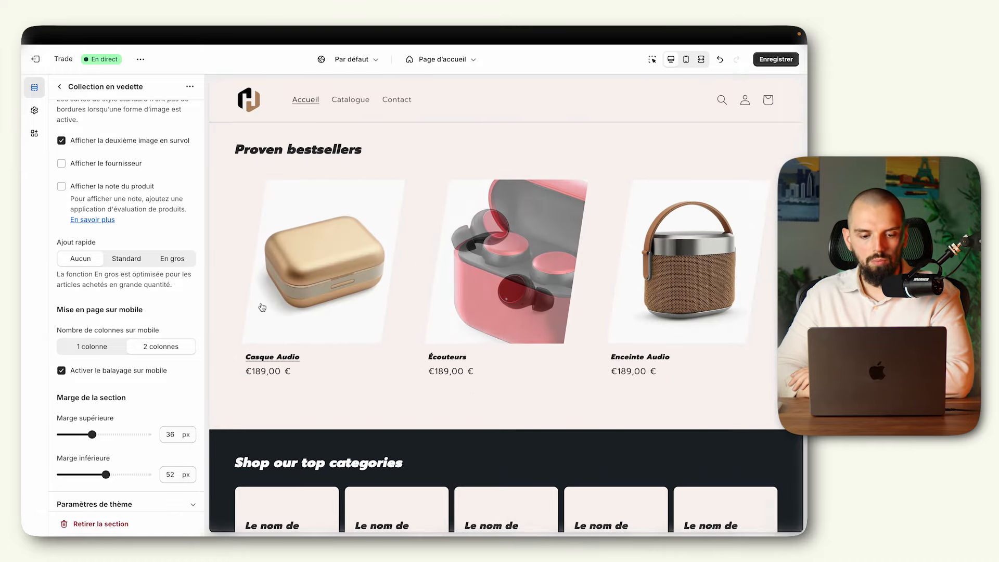
- Assign the Casques Audios collection to the first block of the collection list section
click(59, 87)
scroll(129, 323, down, 3)
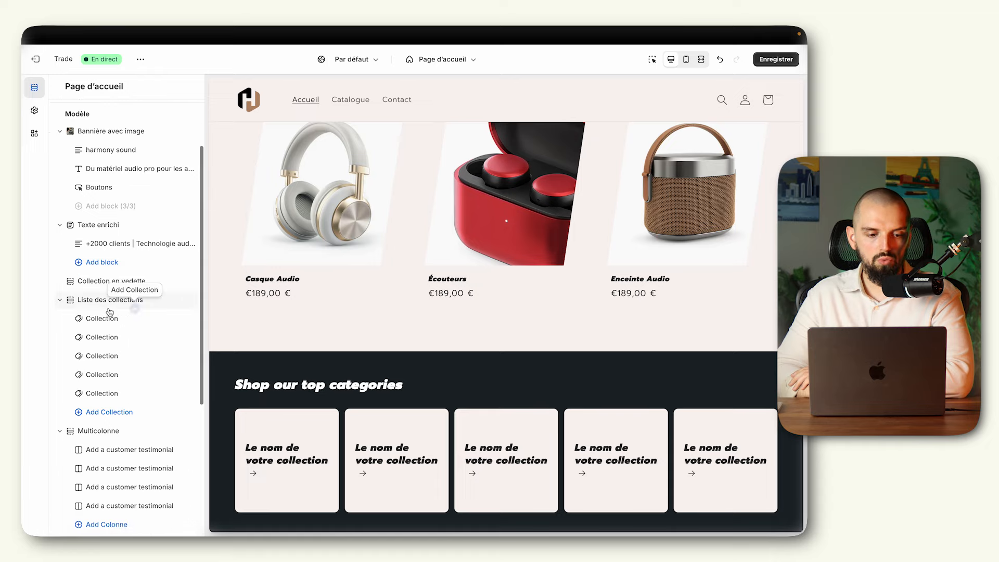
click(112, 318)
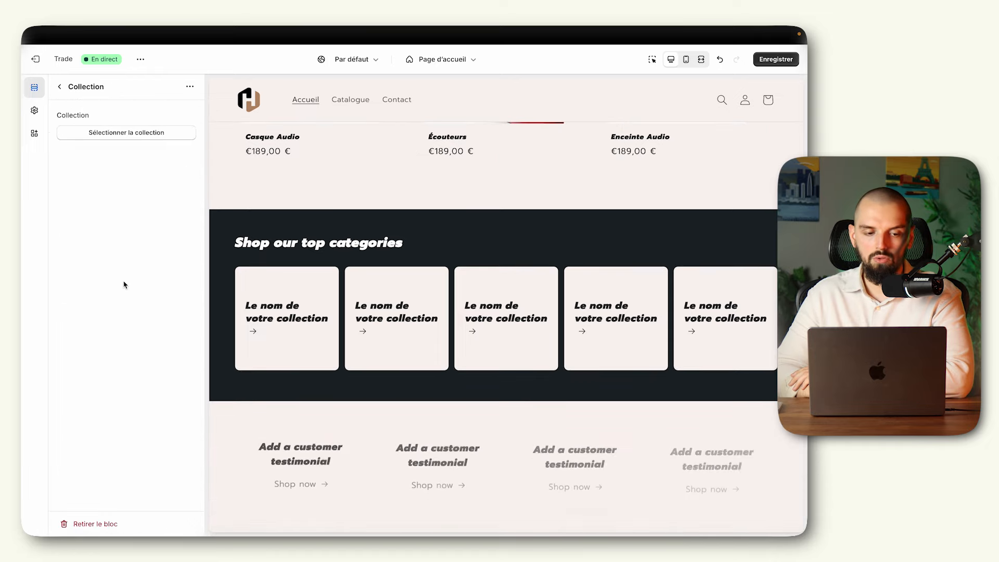
click(143, 134)
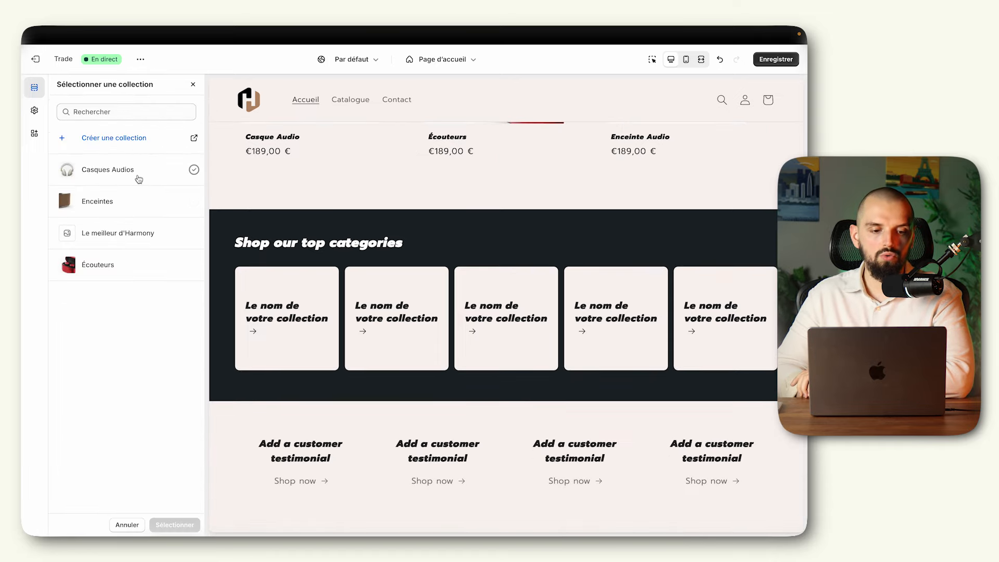
click(138, 173)
click(182, 525)
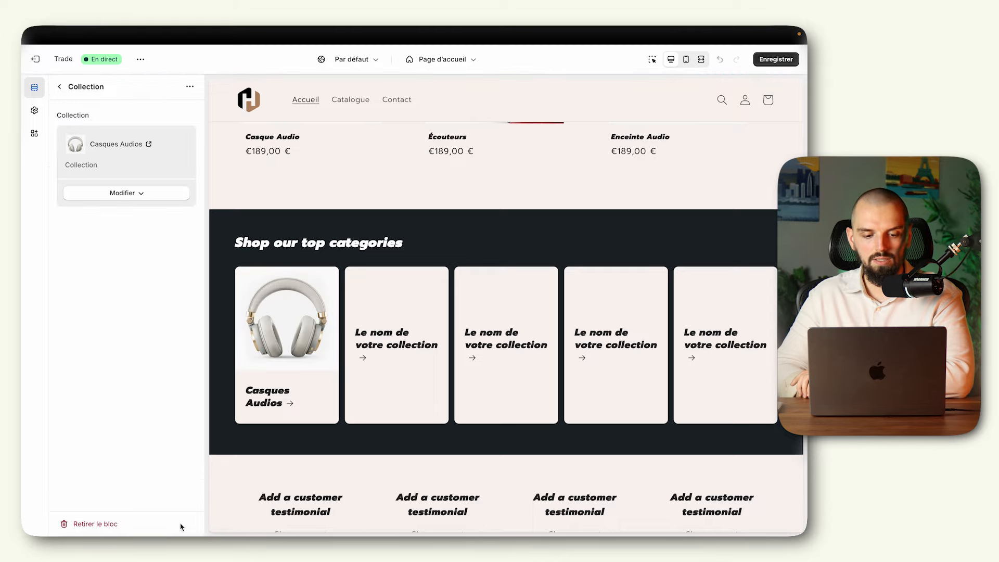
- Assign the Écouteurs collection to the second block of the collection list
click(60, 87)
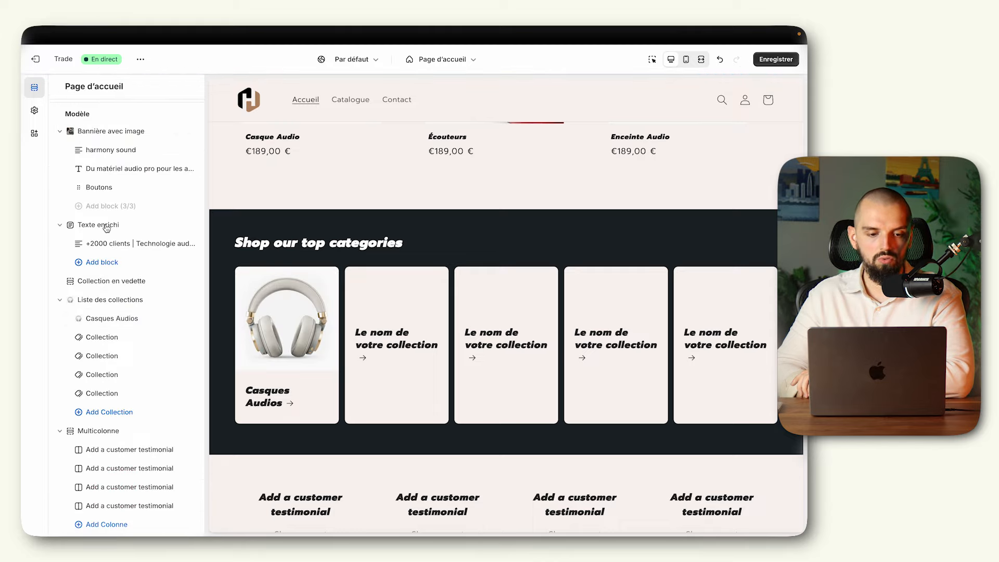
click(119, 338)
click(145, 131)
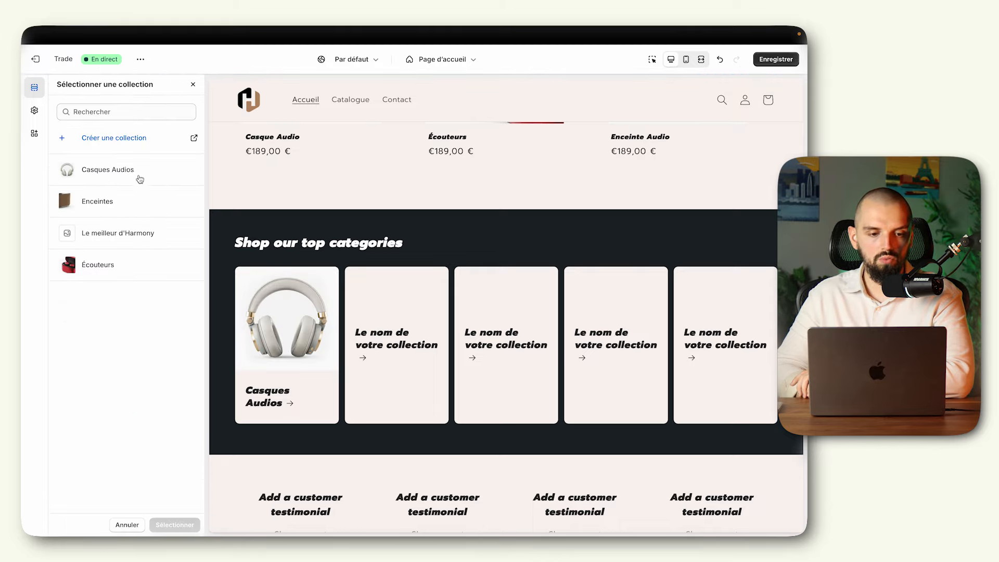
click(128, 274)
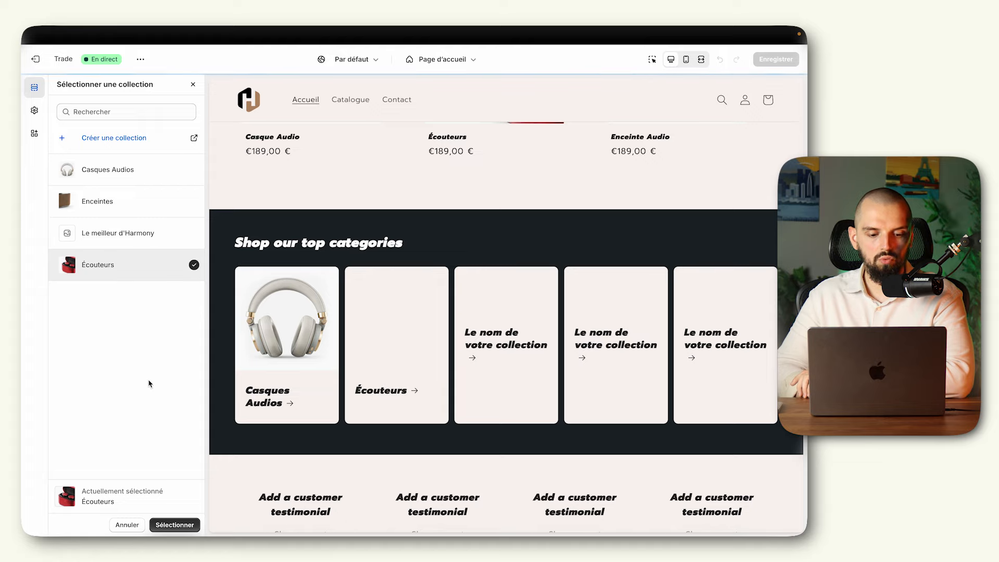
click(162, 525)
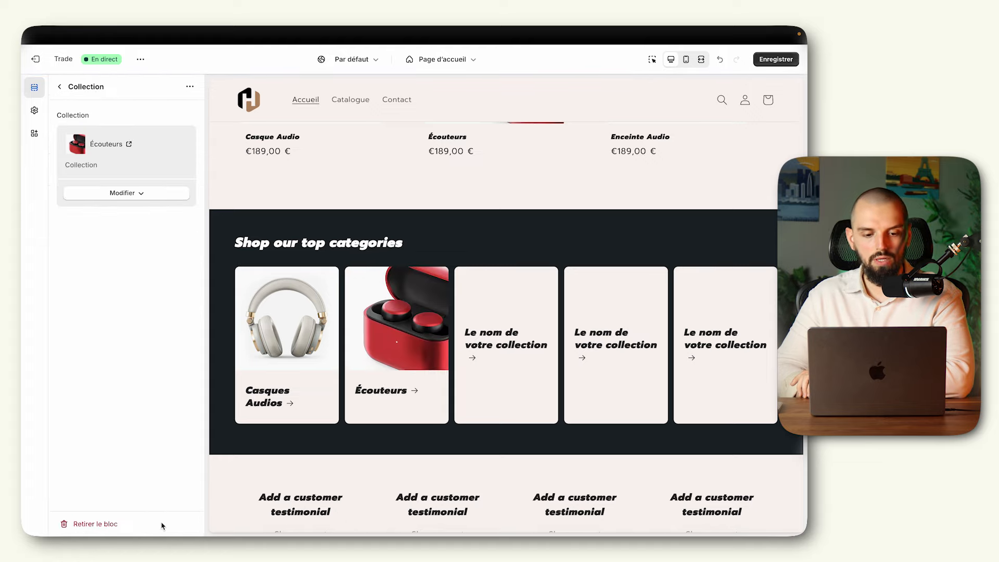
- Assign the Enceintes collection to the third block of the collection list
click(60, 87)
click(122, 359)
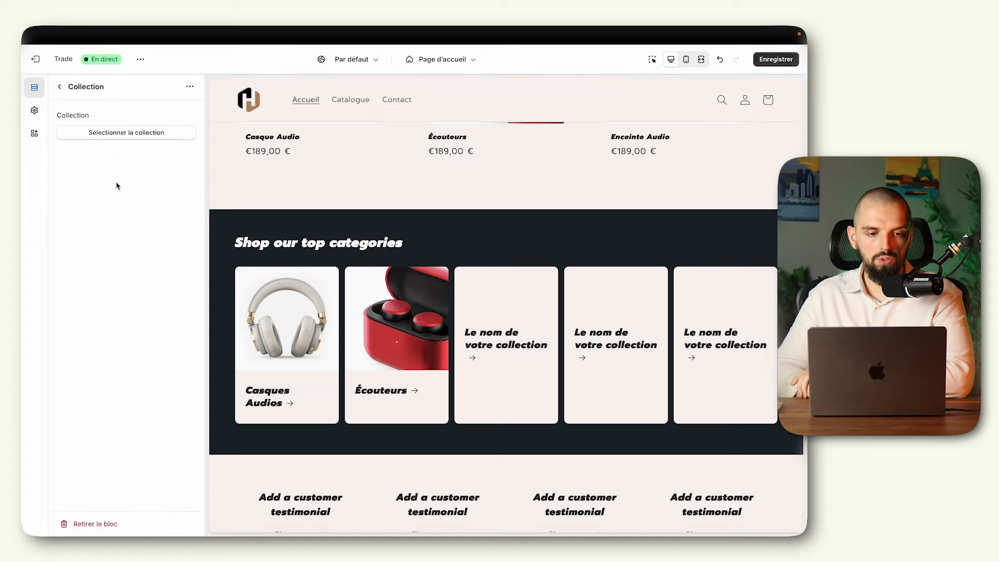
click(134, 139)
click(129, 212)
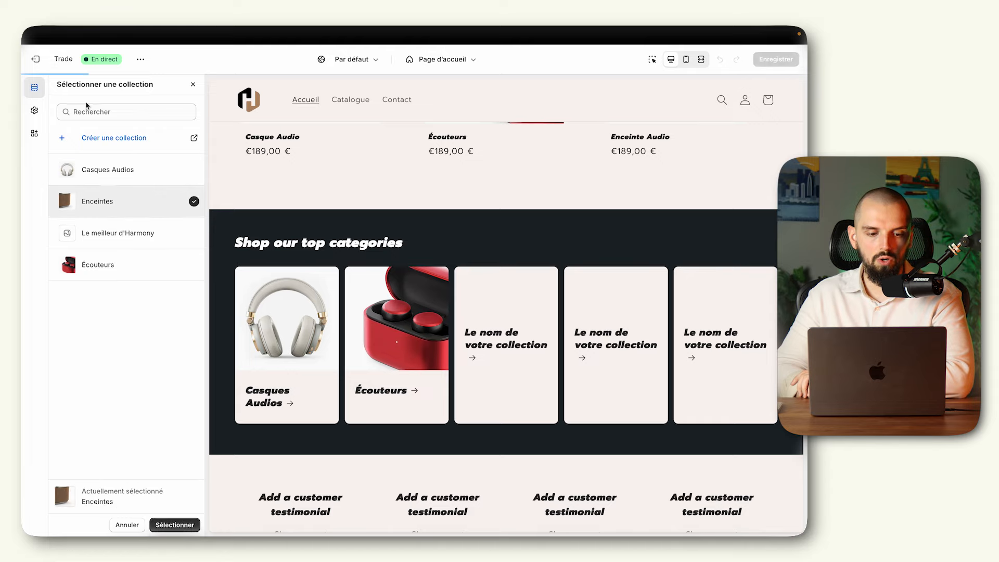
click(182, 527)
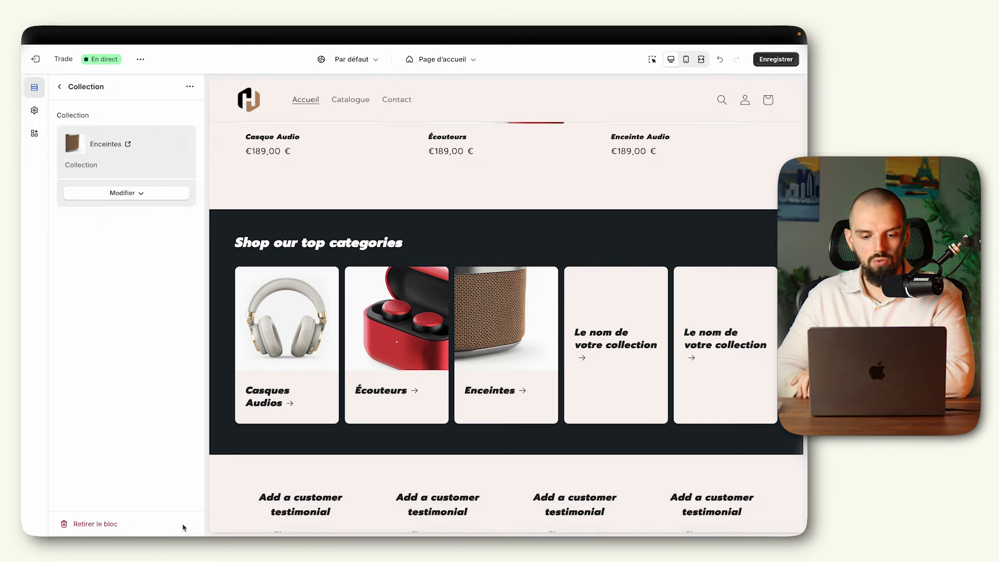
- Remove the two empty collection blocks and set the collection list to 3 columns on desktop
click(60, 87)
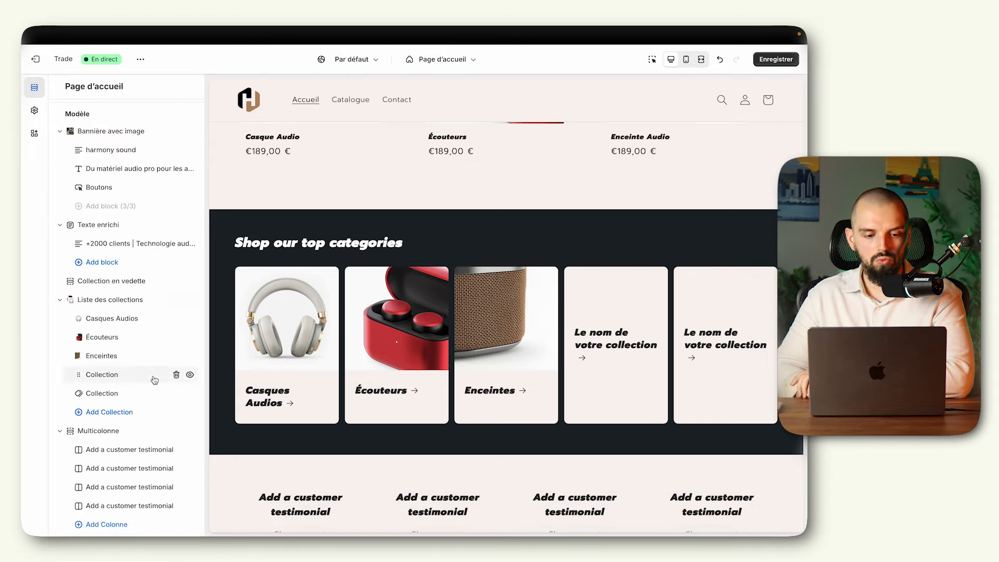
click(177, 375)
click(177, 375)
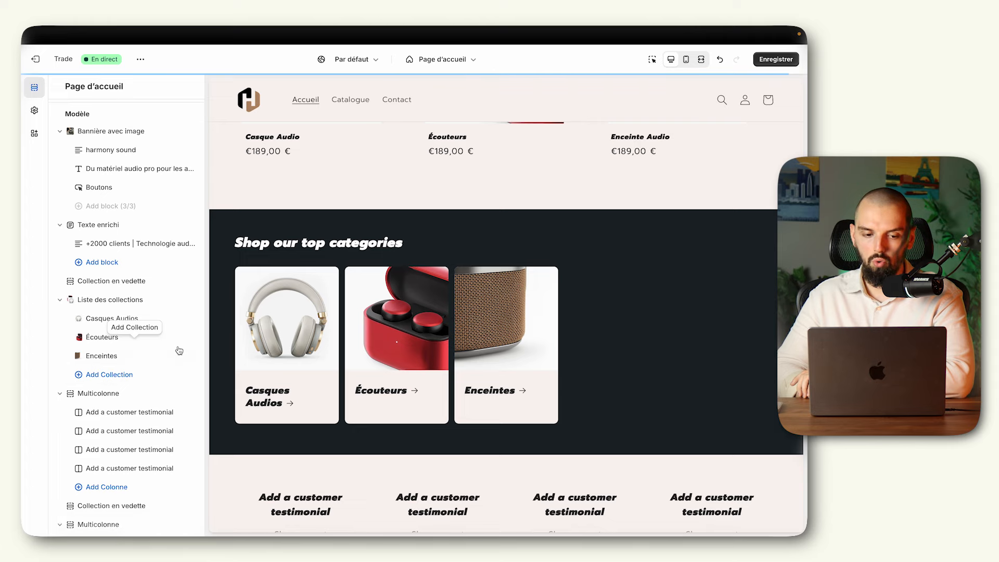
click(117, 304)
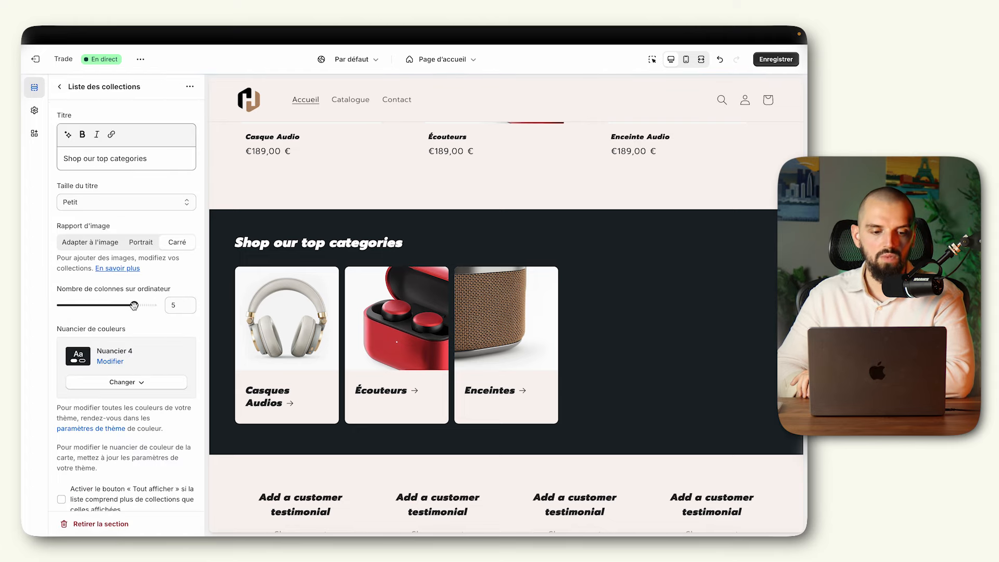
drag(122, 305, 98, 306)
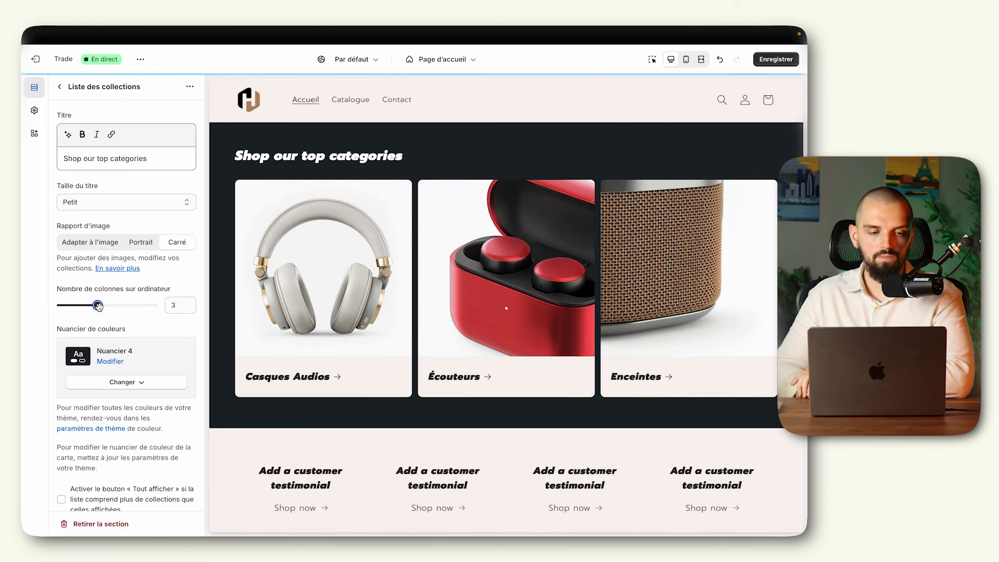
- Replace the collection list's title with "Découvrez tout l'audio Harmony"
click(100, 156)
key(super+a)
text(Découvrez)
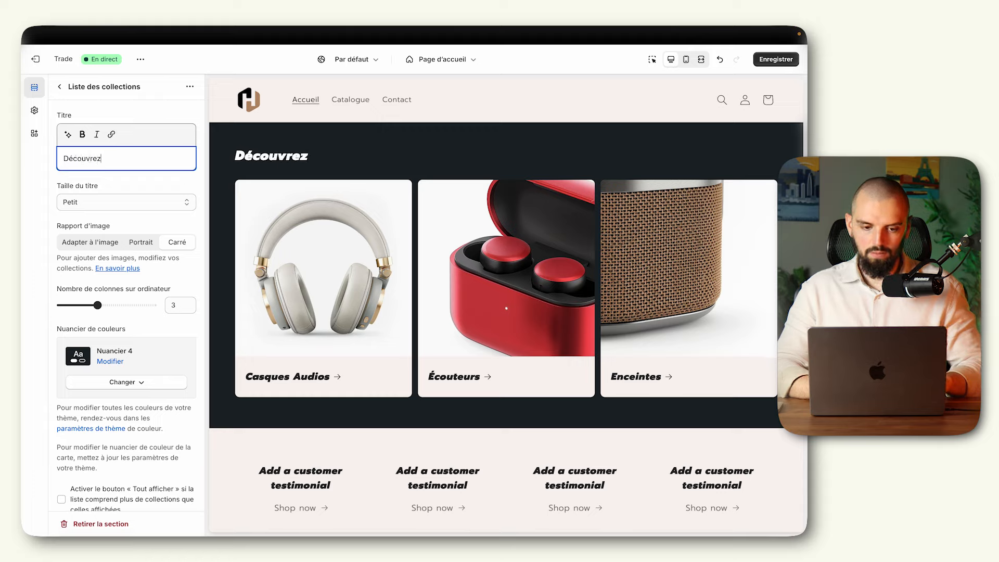
text( tout l)
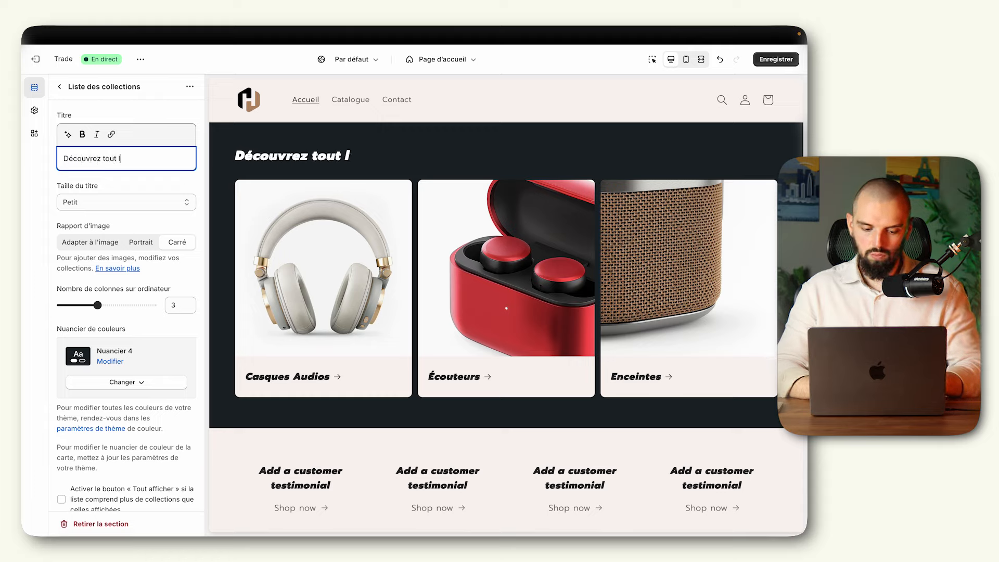
text('audio Harmony :)
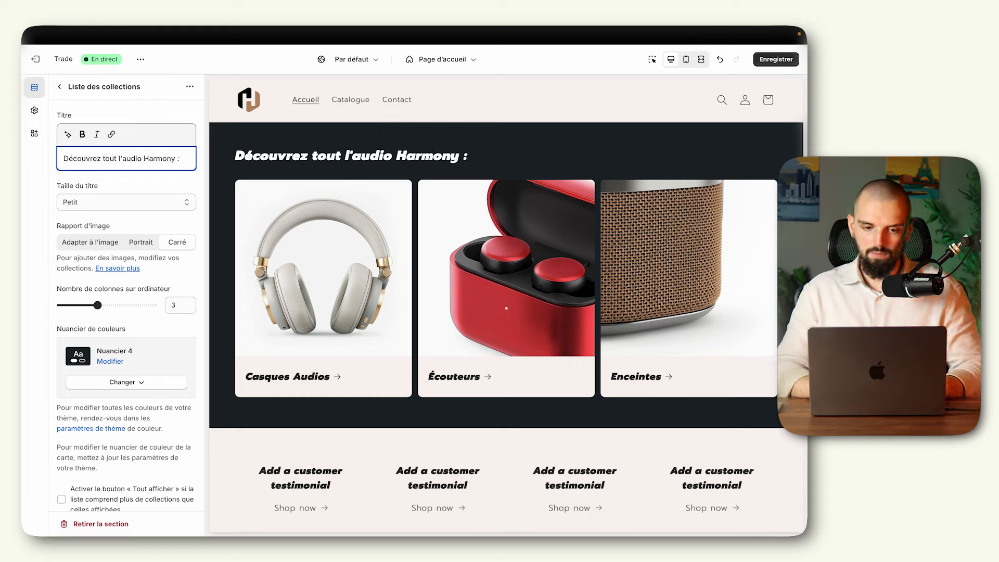
key(BackSpace)
key(BackSpace)
- Set the collection list's image ratio to Portrait and check the cards in the page preview
scroll(113, 214, down, 2)
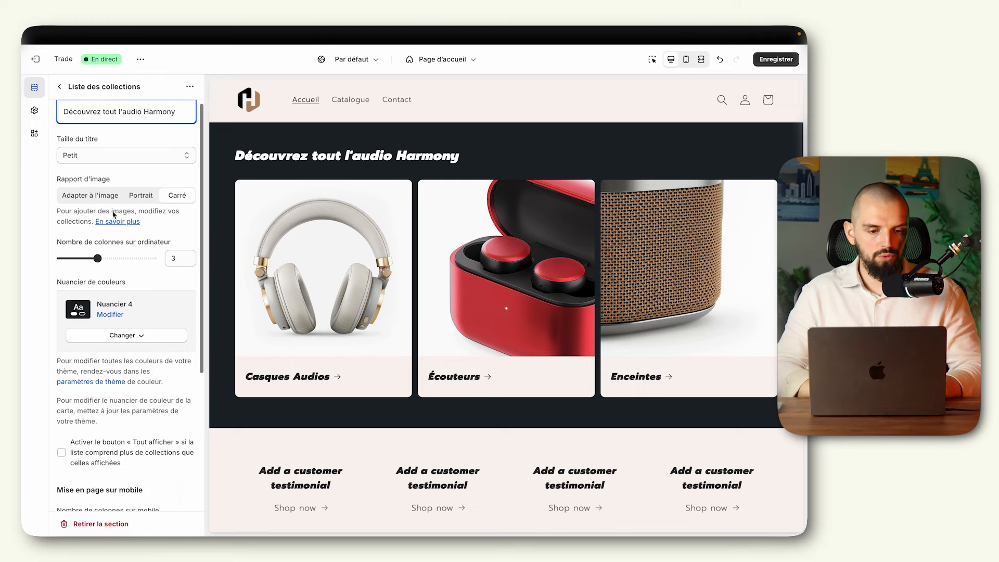
scroll(161, 260, down, 1)
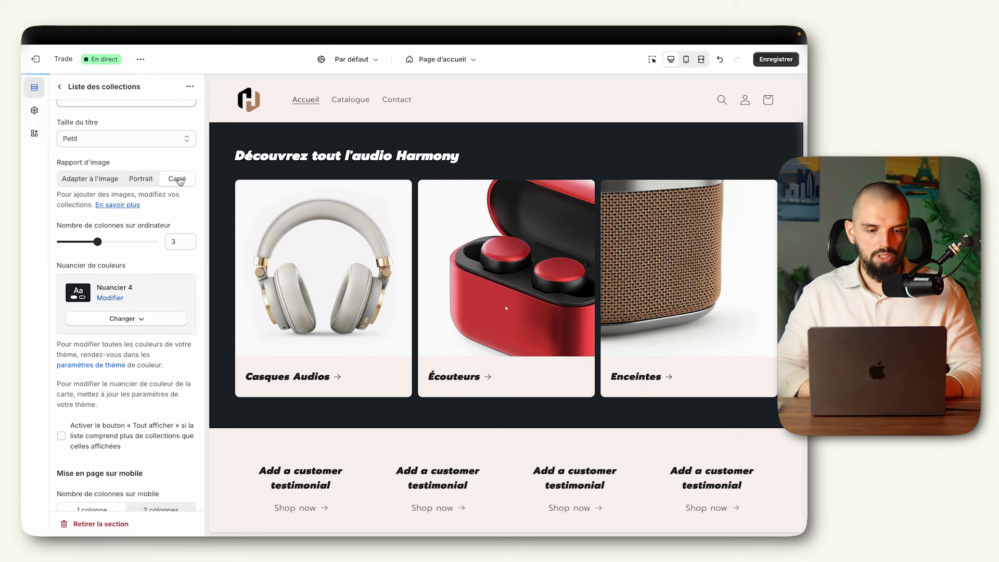
click(140, 178)
scroll(387, 277, up, 8)
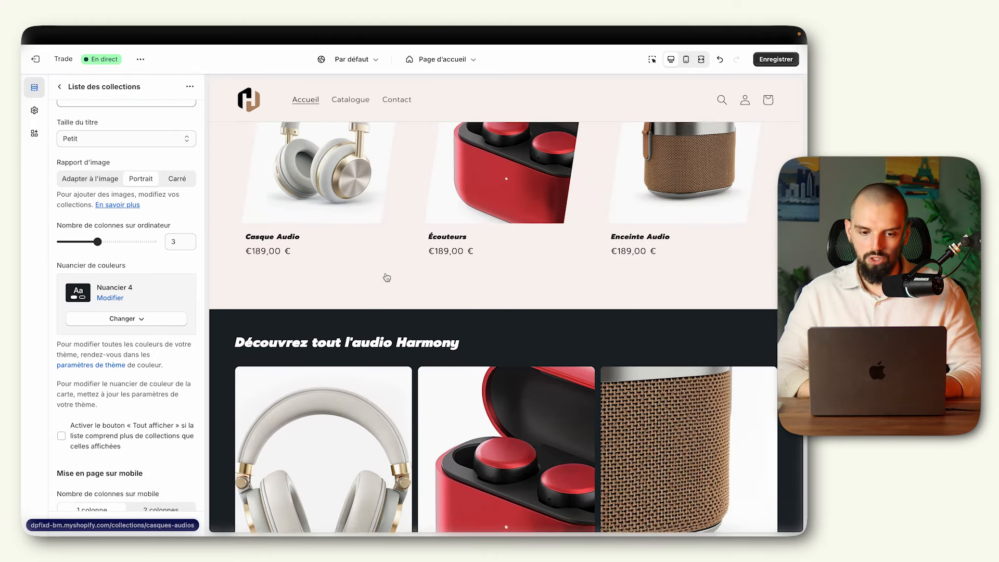
scroll(385, 281, down, 5)
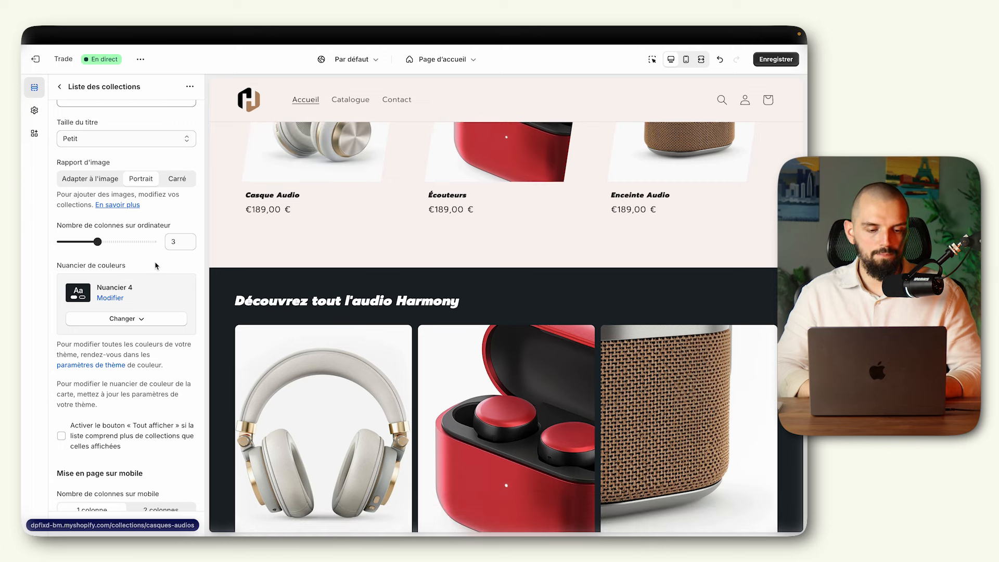
- Enable the "Tout afficher" button for the collection list and view the section in the full-width preview
scroll(130, 258, down, 2)
scroll(126, 253, down, 1)
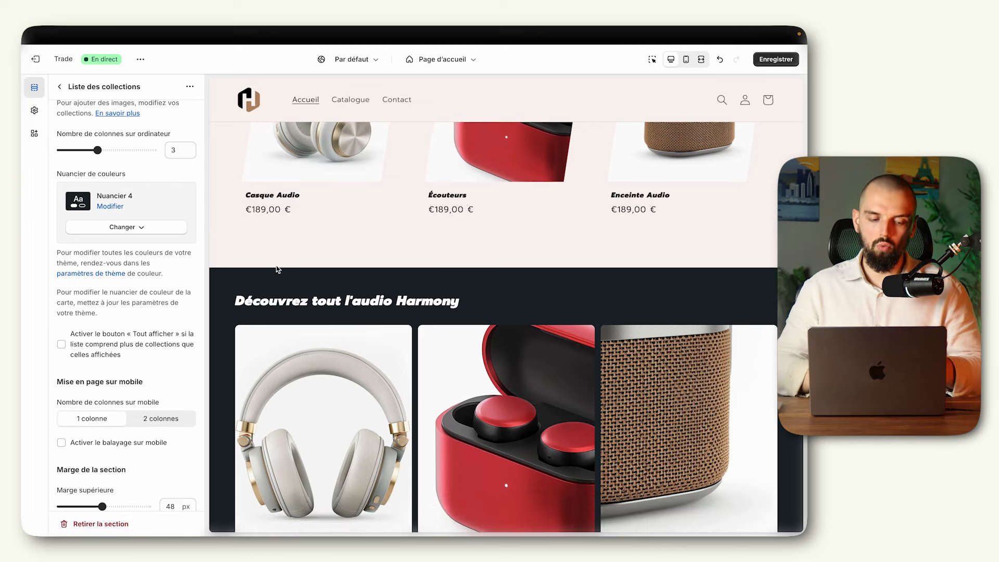
scroll(137, 302, down, 3)
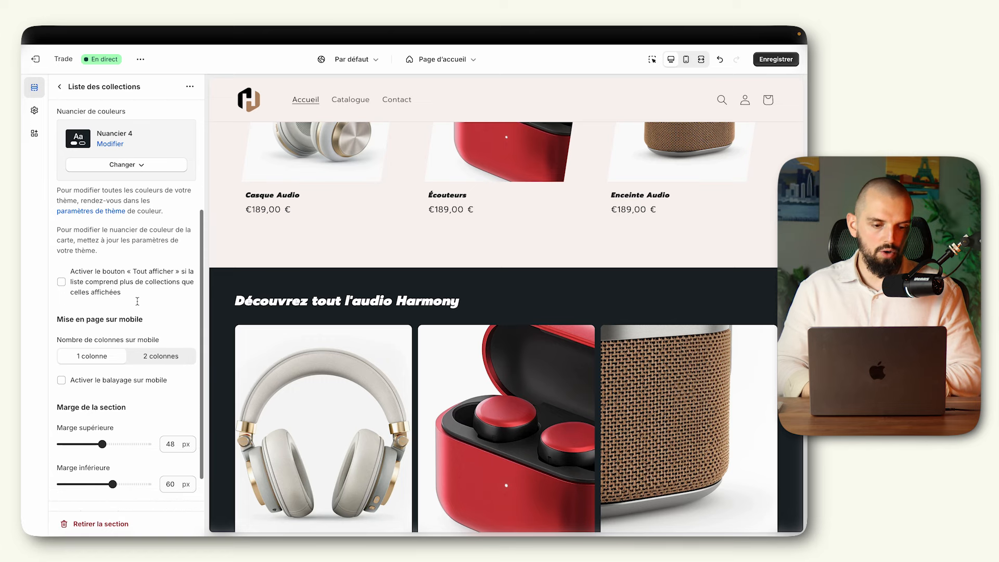
scroll(102, 264, down, 1)
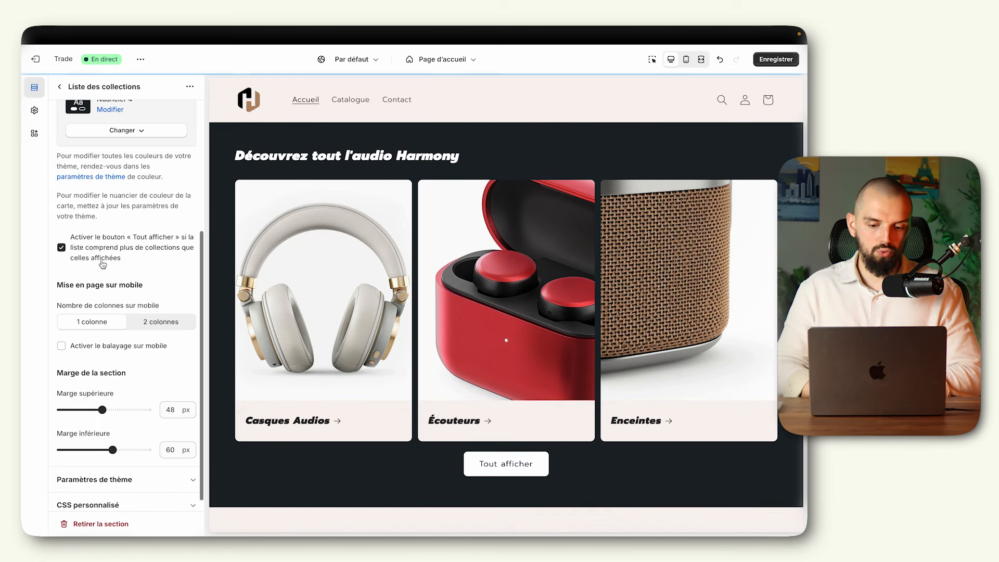
scroll(106, 201, down, 1)
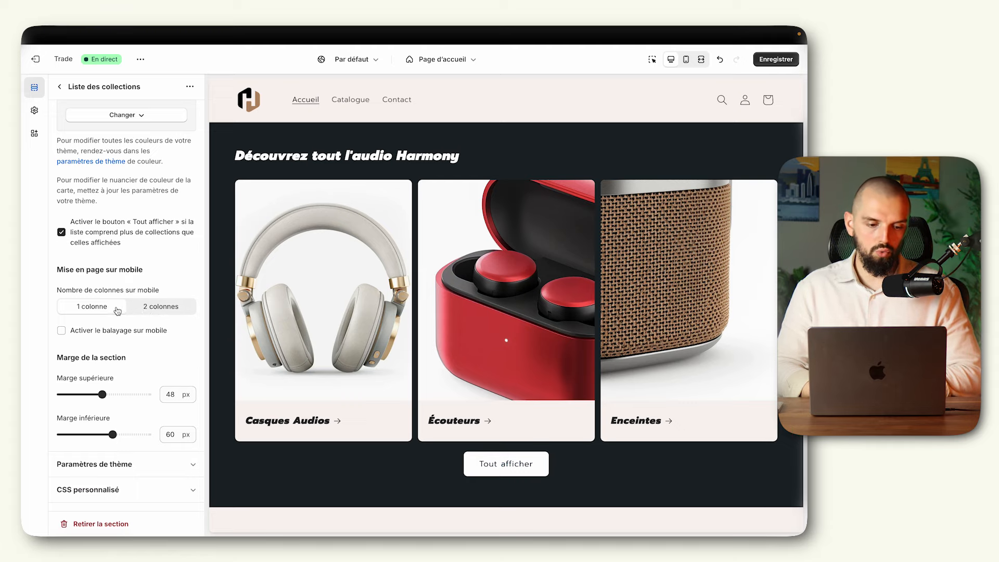
click(701, 59)
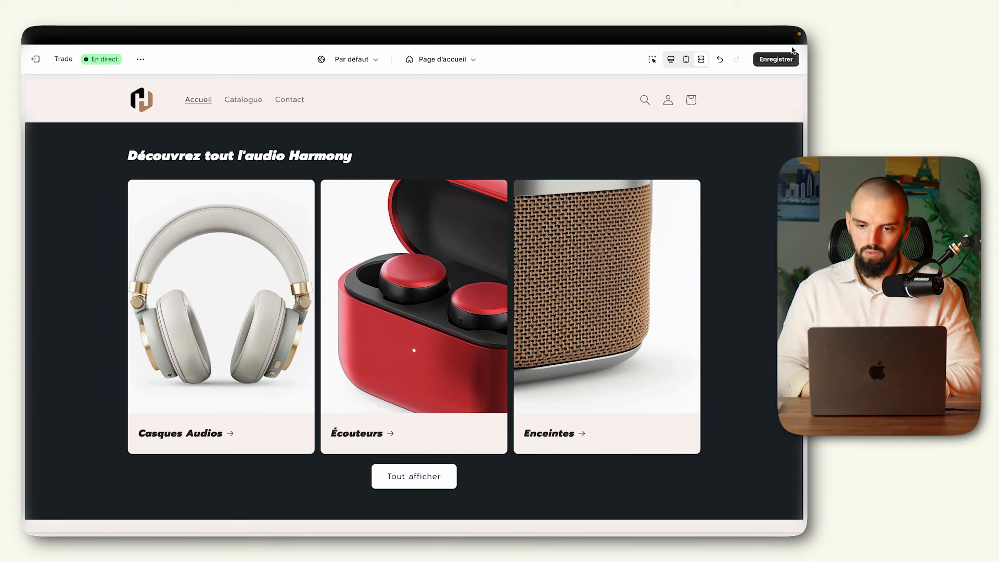
- Switch the preview to mobile and set the collection list to 2 columns on mobile
click(688, 64)
scroll(490, 277, down, 10)
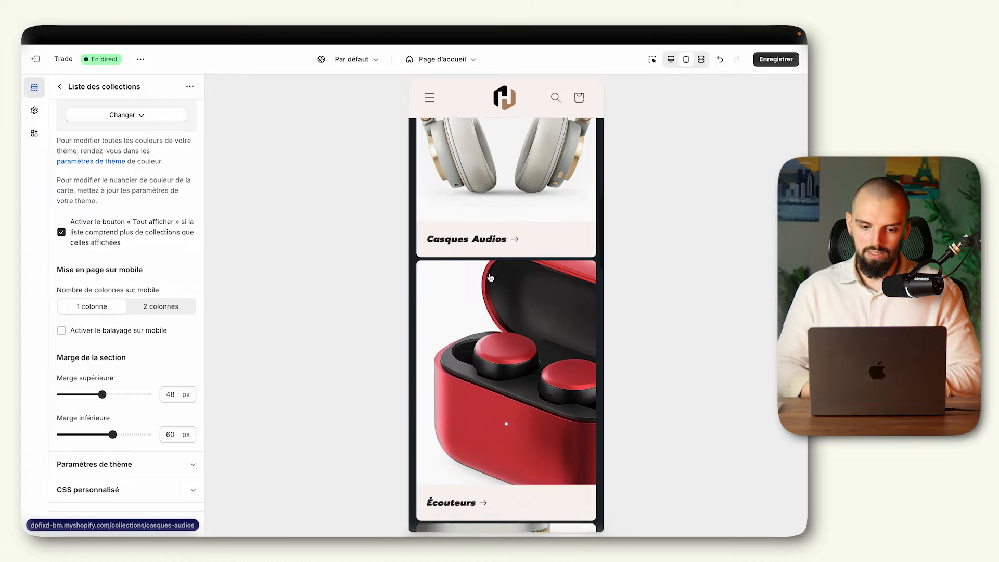
scroll(490, 277, down, 7)
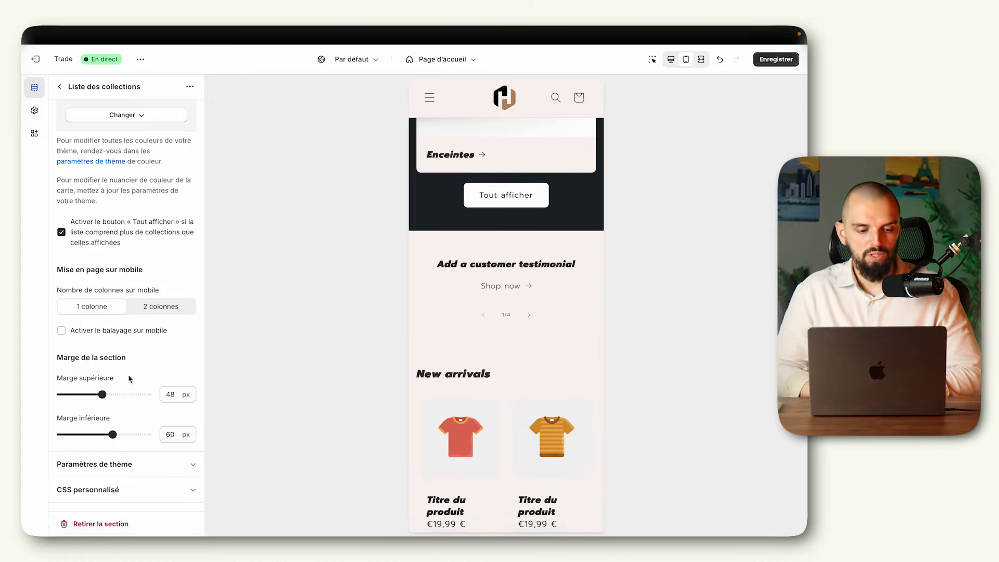
scroll(129, 238, up, 1)
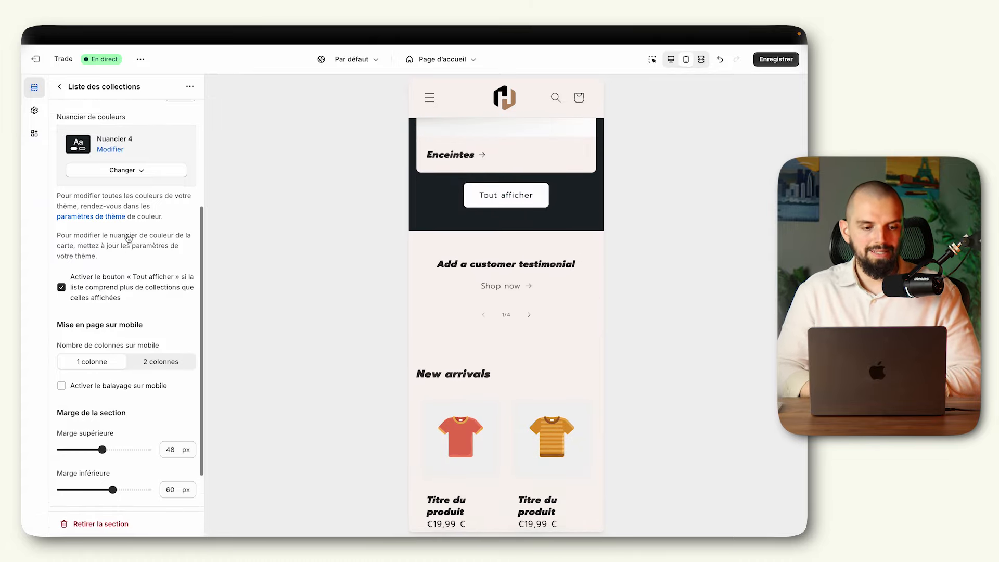
click(147, 364)
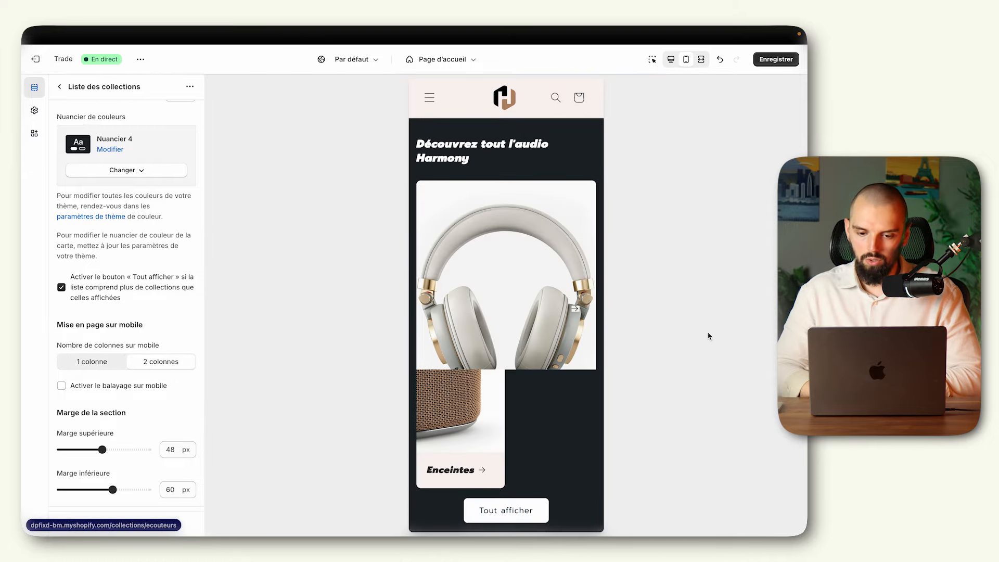
- Open the Écouteurs collection from the mobile preview, return to the home page and check the collection list's mobile layout
click(541, 343)
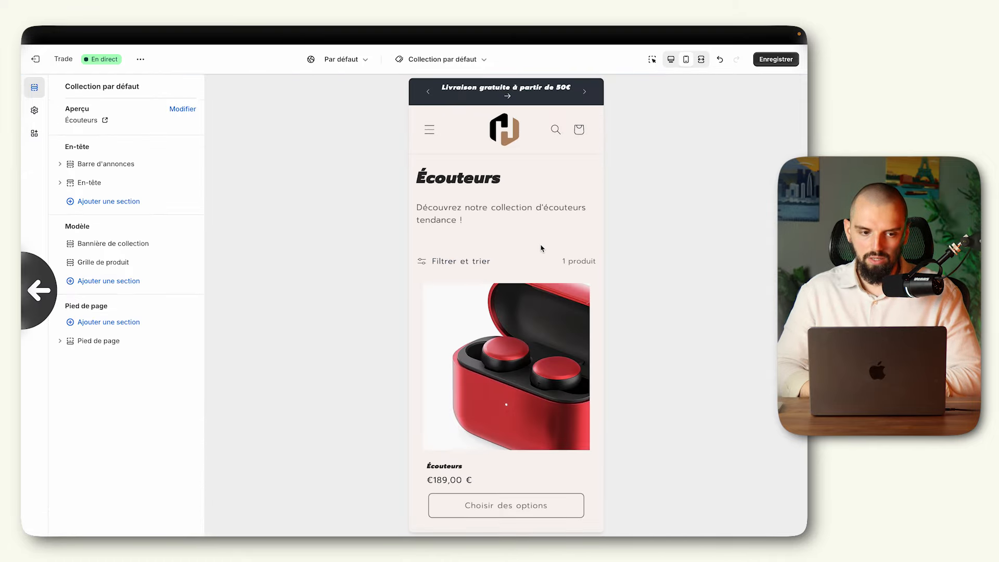
click(504, 135)
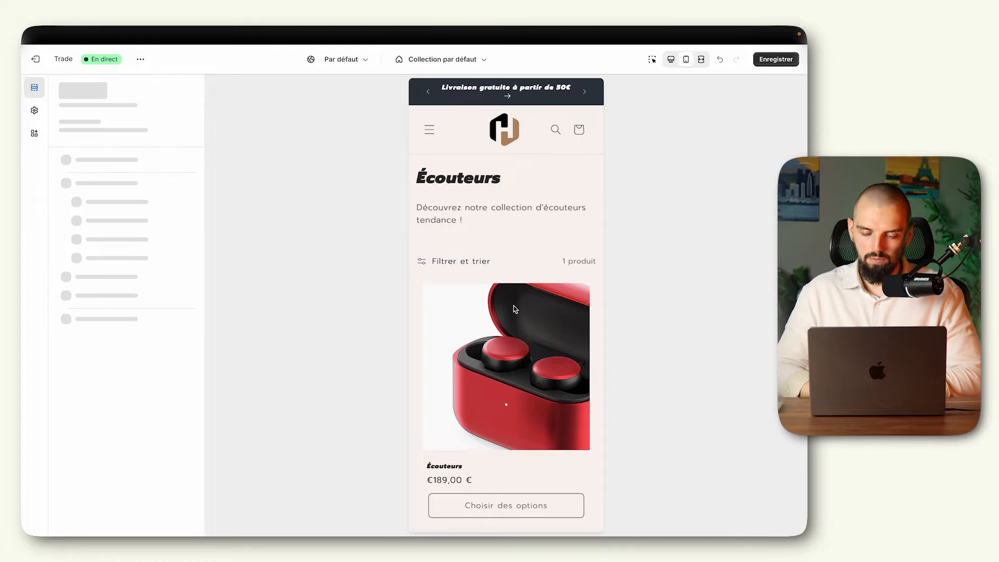
scroll(557, 383, down, 10)
scroll(558, 384, up, 8)
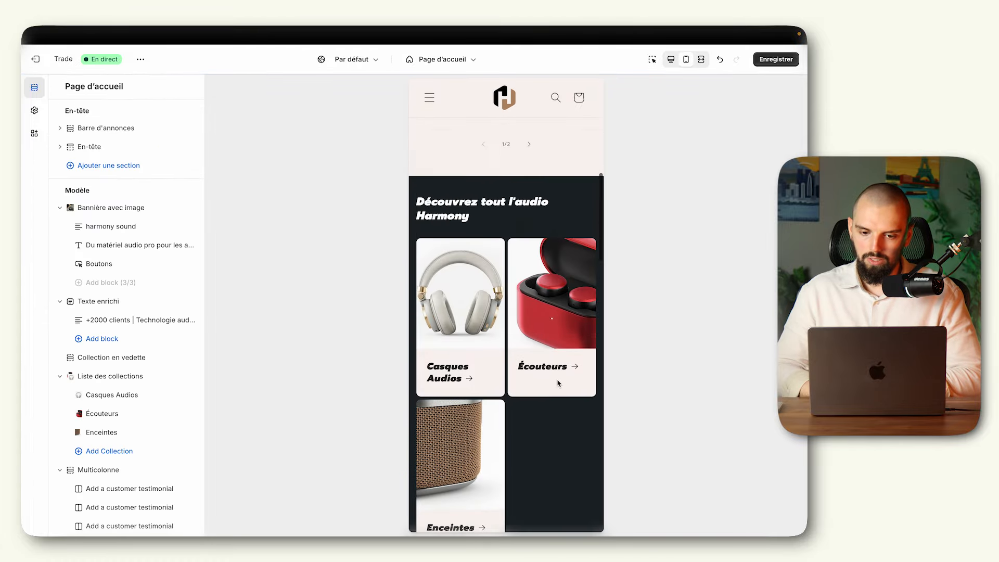
scroll(559, 384, down, 7)
scroll(559, 384, down, 5)
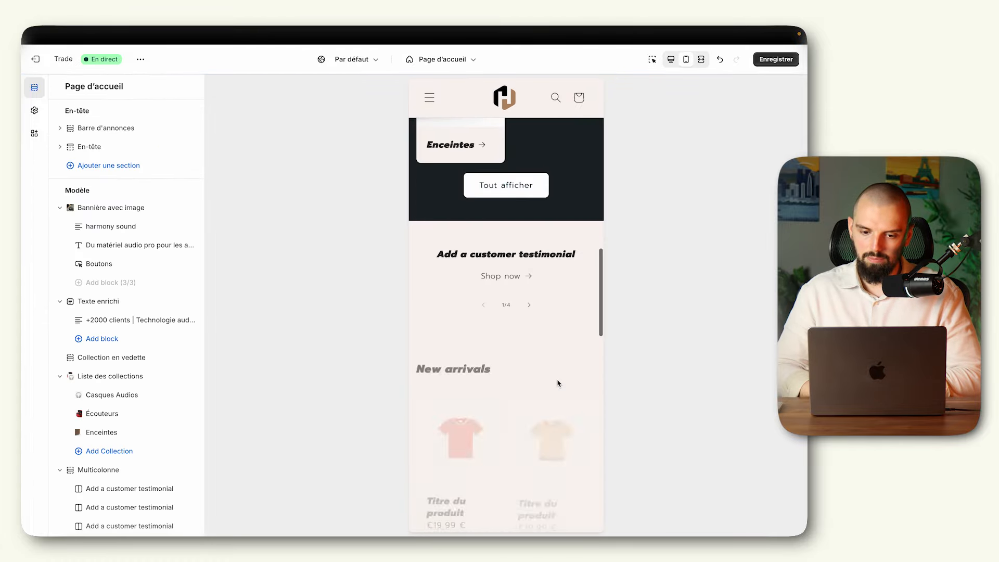
- Title the first testimonial column "Technologie unique" and enter the description "Harmony a développé une technologie audio unique"
scroll(87, 382, down, 8)
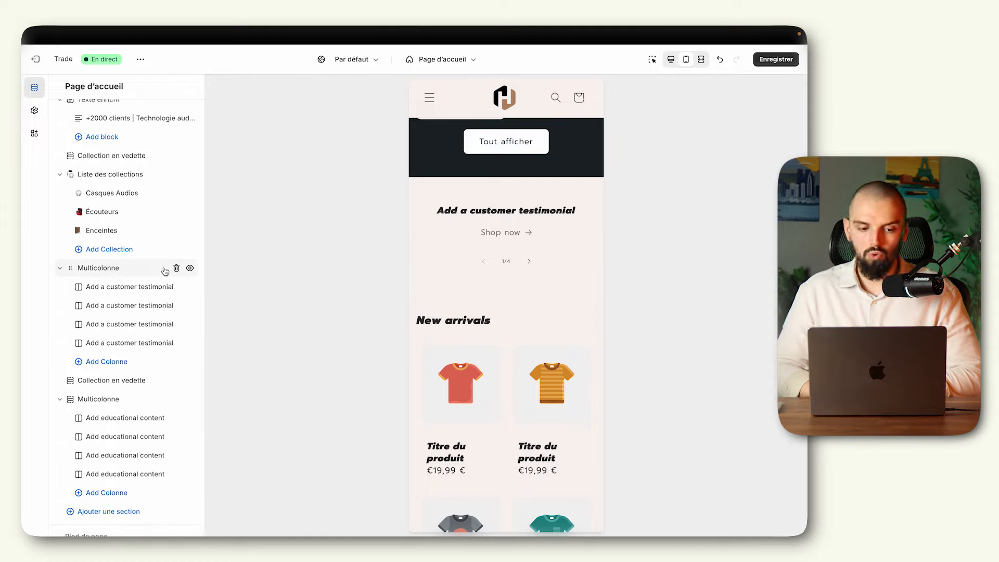
click(124, 287)
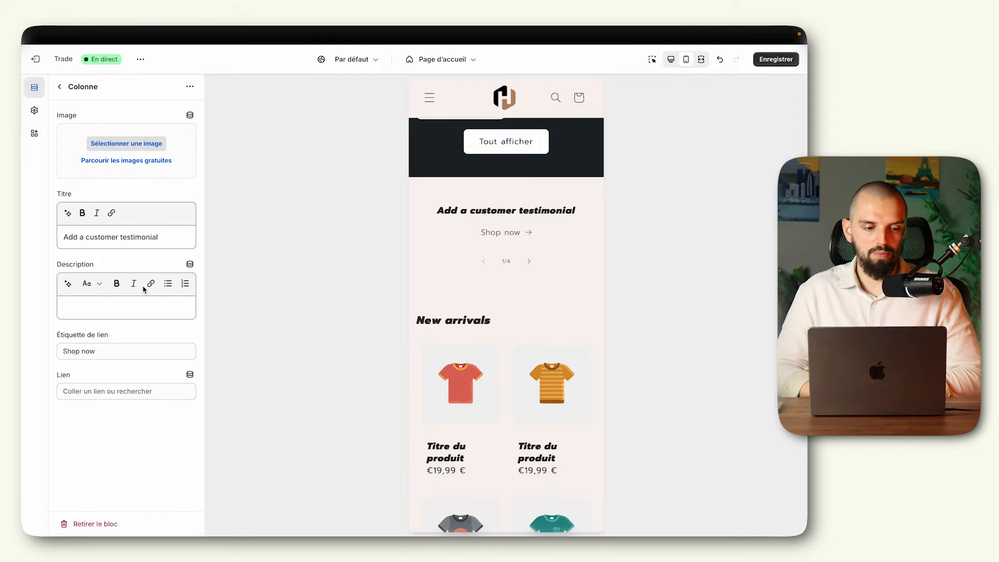
triple_click(122, 239)
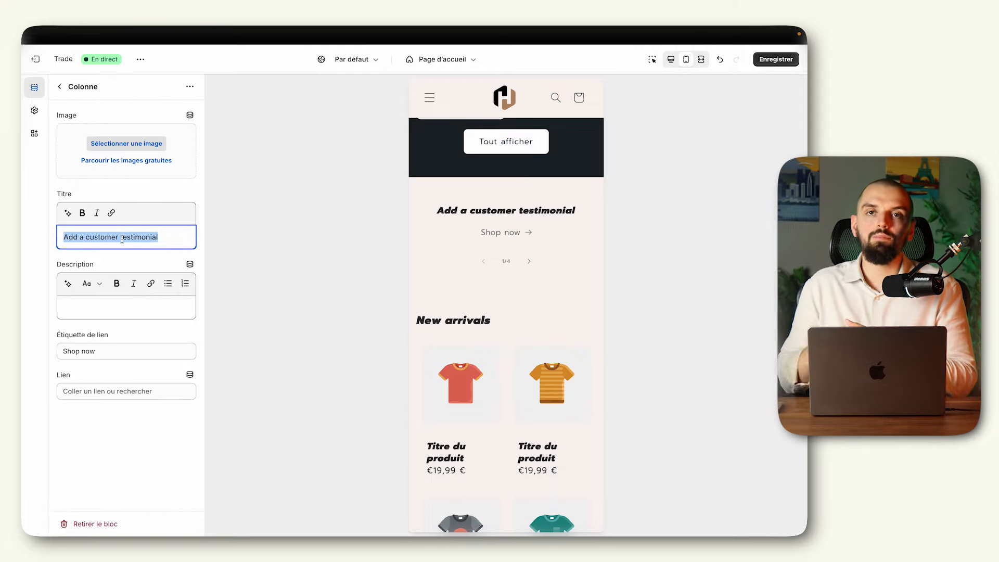
text(Tech)
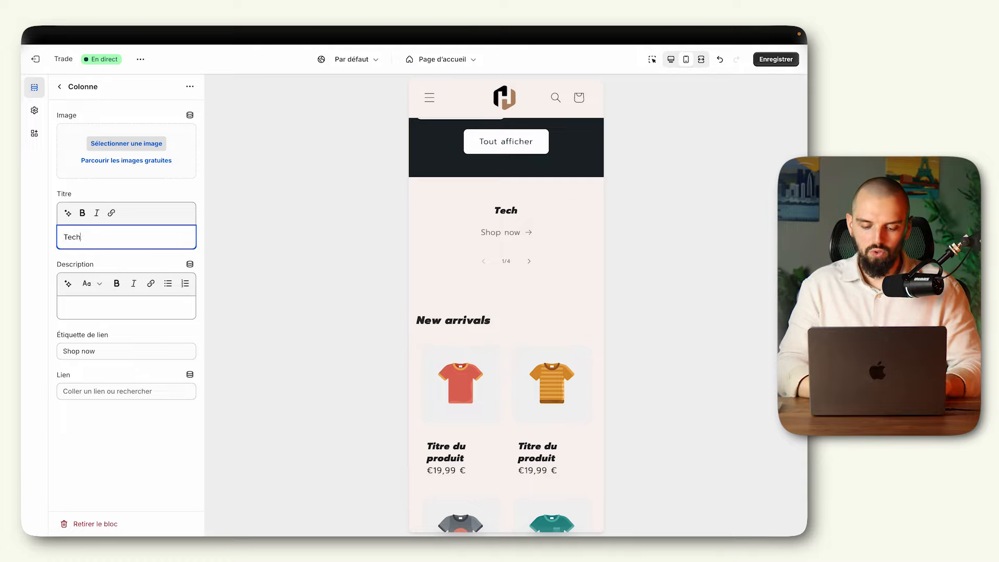
text(nologie unique)
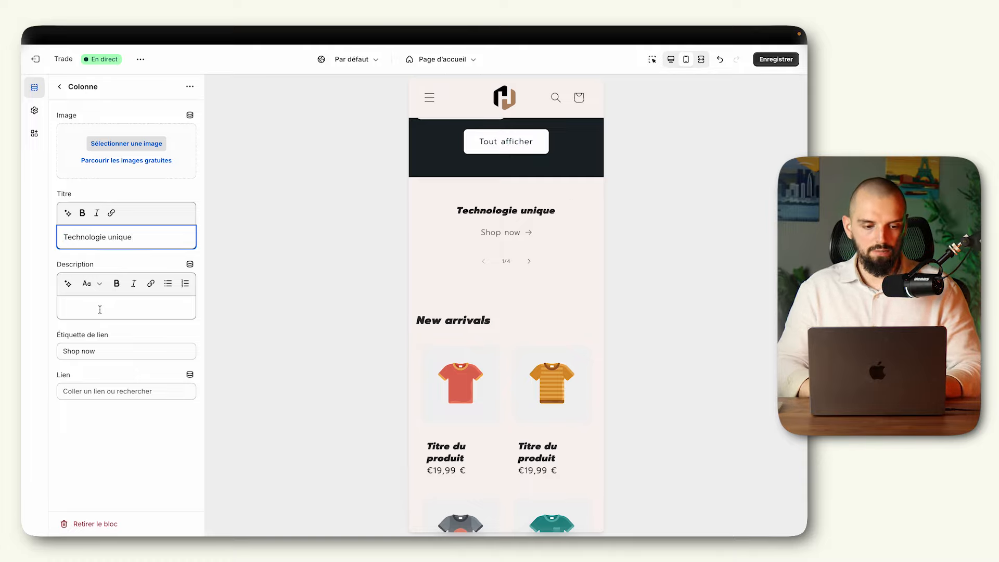
click(102, 306)
text(Ham)
text(mony a d)
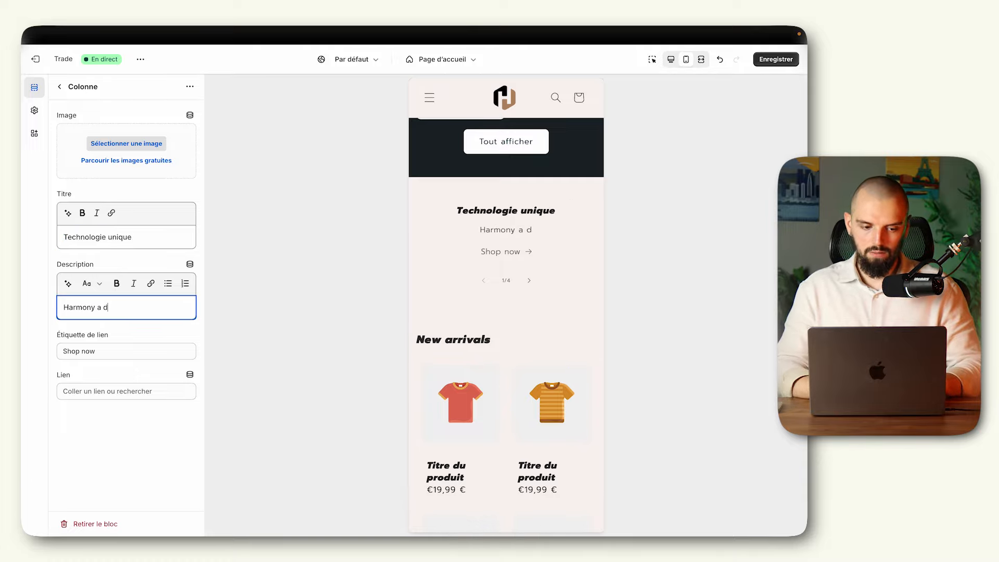
text(éveloppé une technologie ubn)
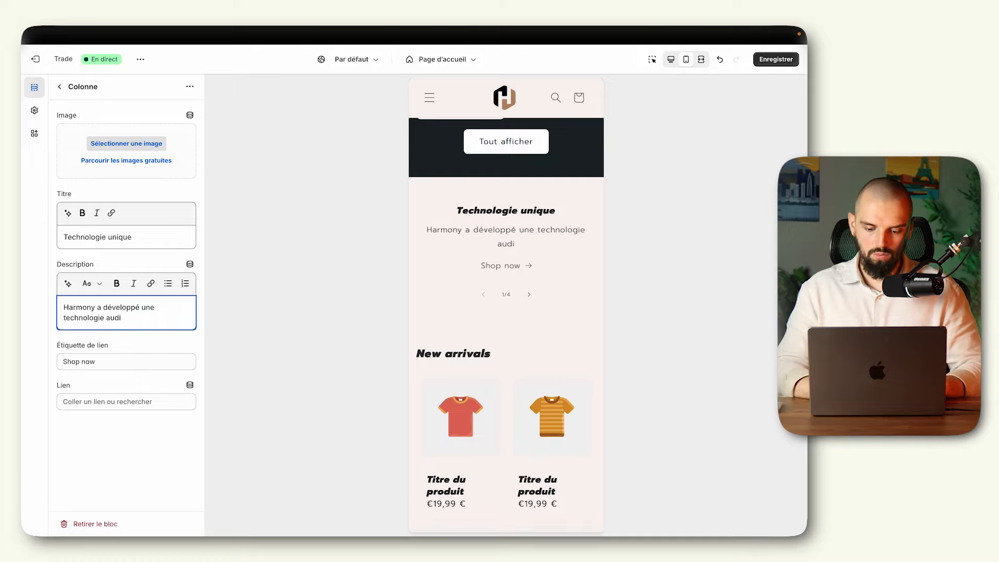
- Set the "Technologie unique" column's link label to "En savoir plus" and link it to the Contact page
triple_click(94, 360)
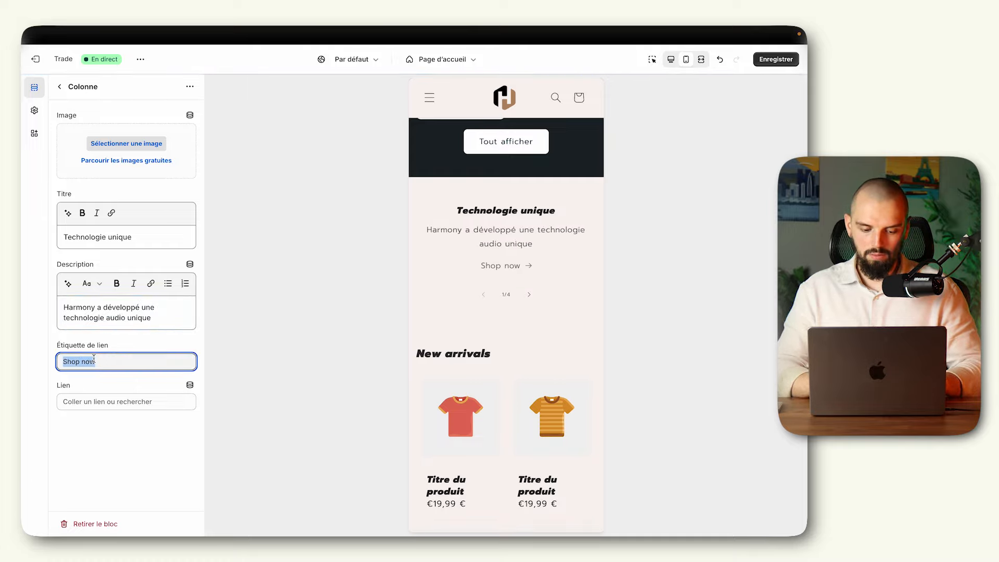
click(106, 401)
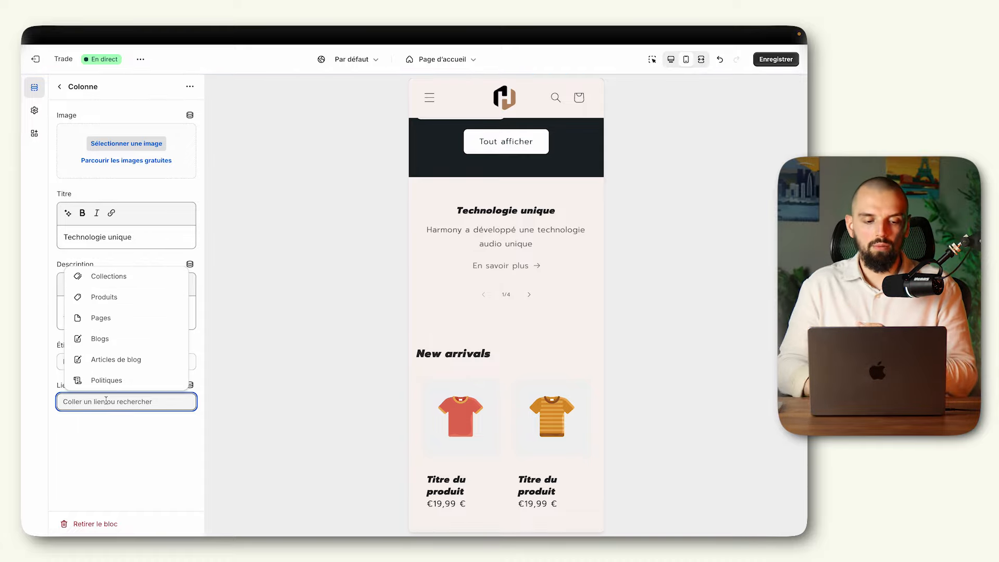
click(124, 318)
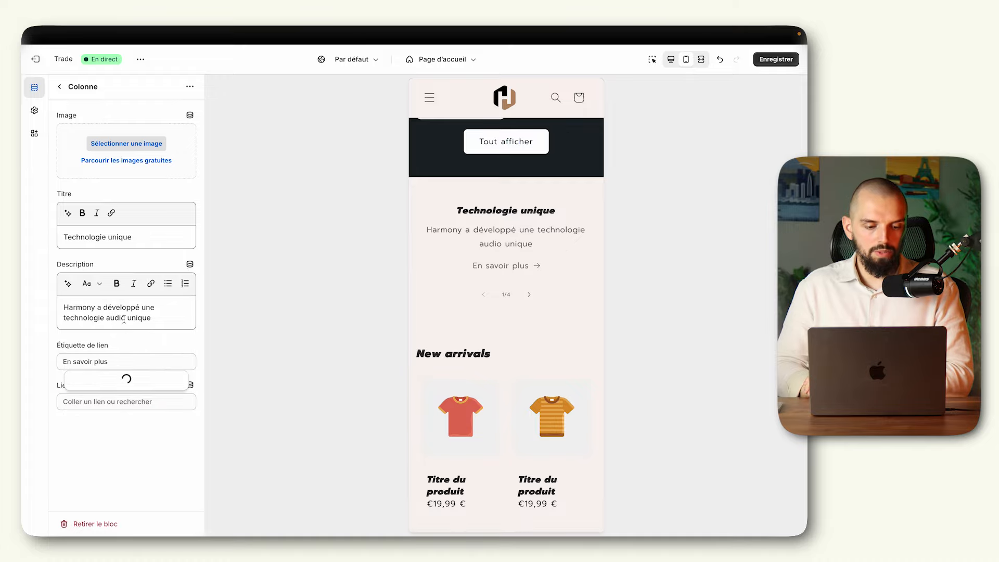
click(104, 384)
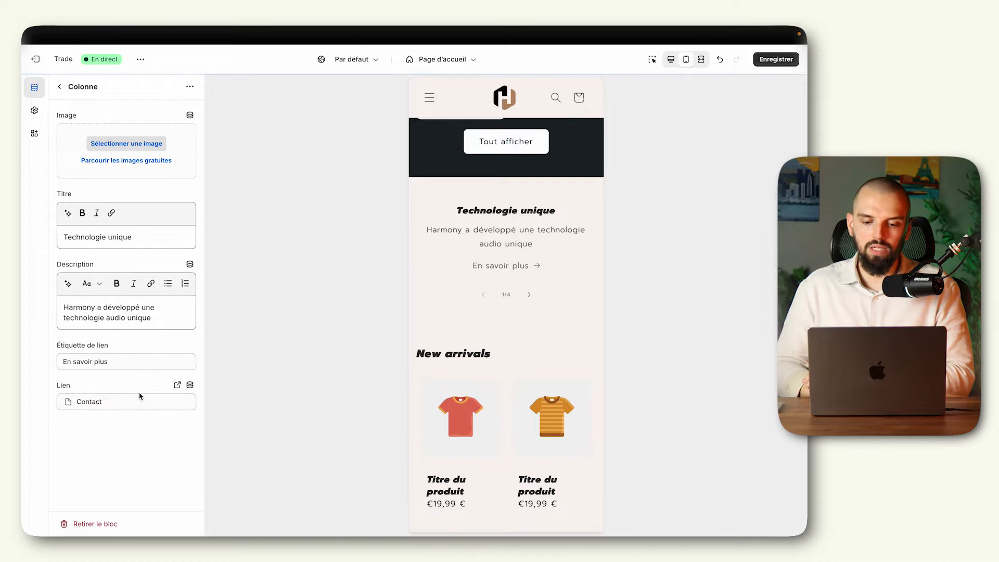
click(62, 88)
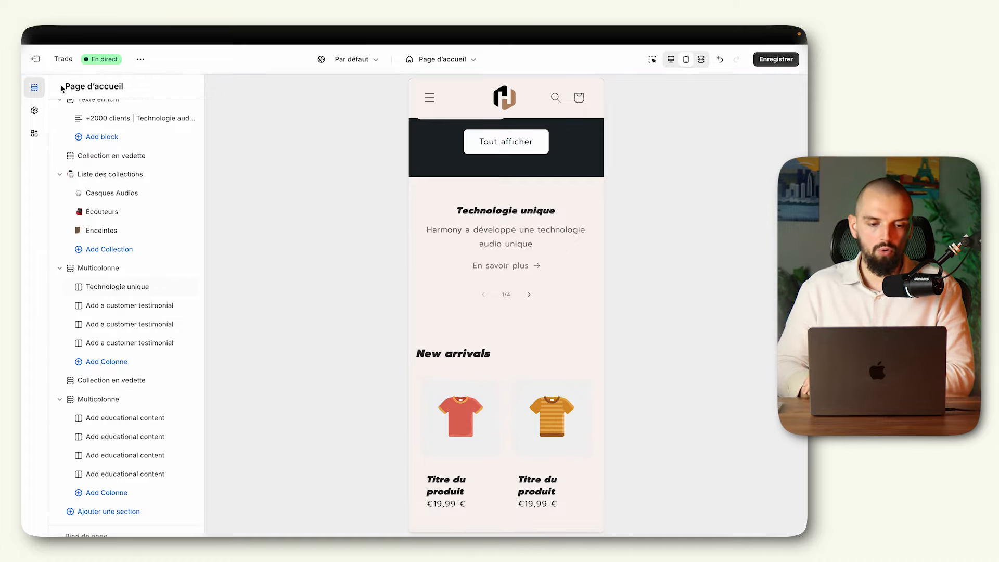
- Title the second column "Qui sommes-nous ?" and enter the description "Deux passionnés de son qui en ont fait leur métier"
click(132, 308)
triple_click(121, 236)
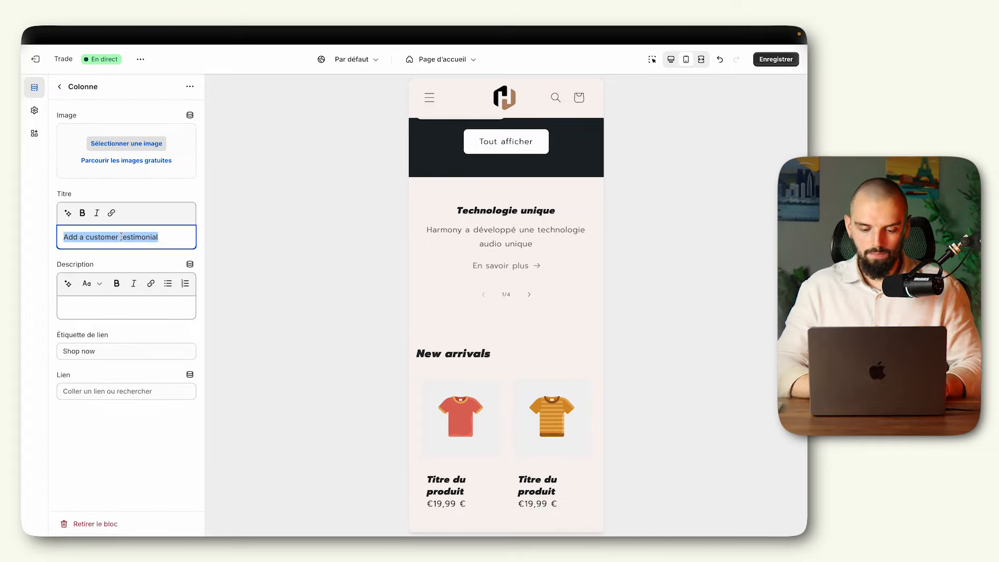
text(Qui sommes-nous ?)
click(119, 307)
text(Deux )
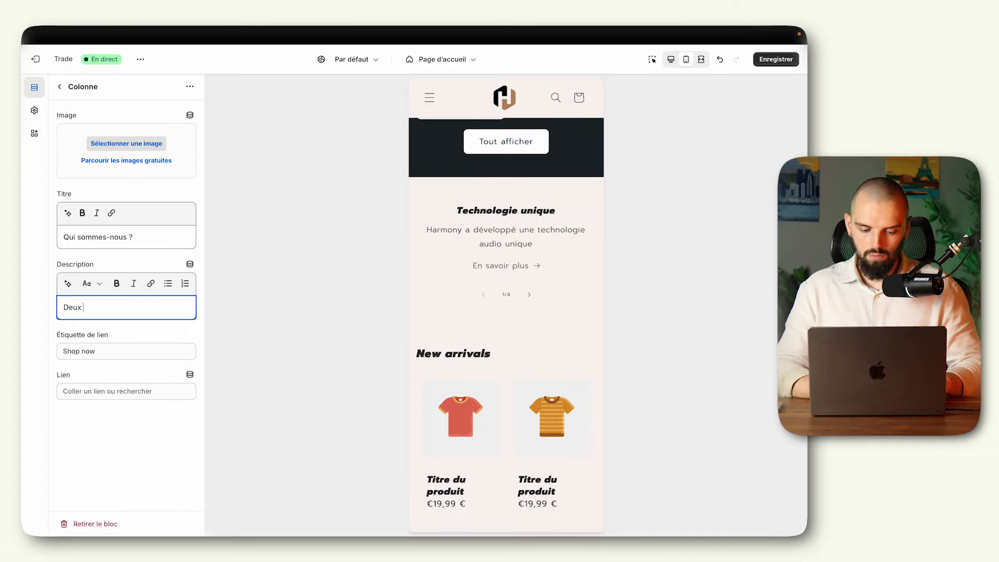
text(passionnés de son)
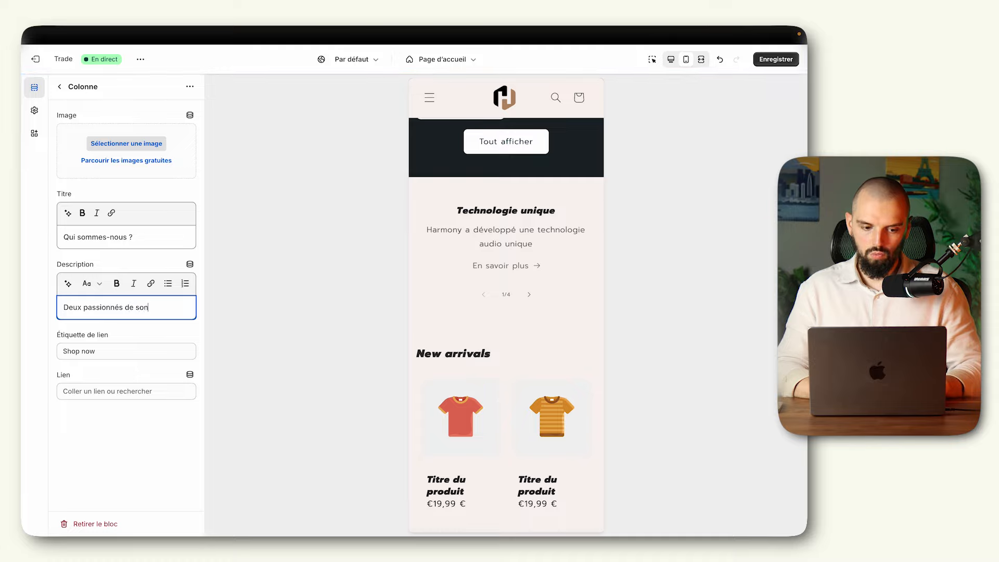
text( qui en ont fait)
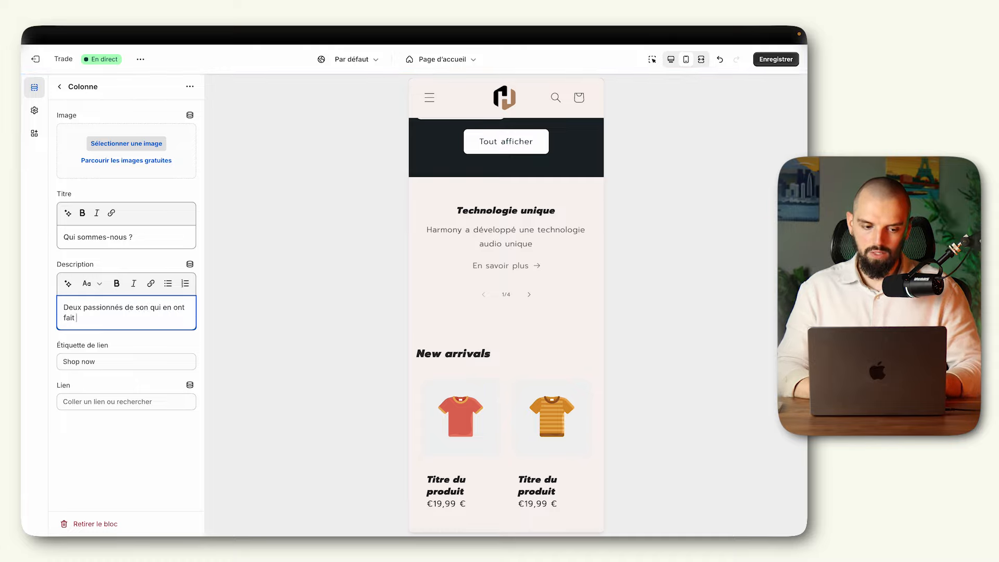
- Change the "Qui sommes-nous ?" column's link label to "En savoir plus" and link it to the Contact page
triple_click(125, 358)
key(BackSpace)
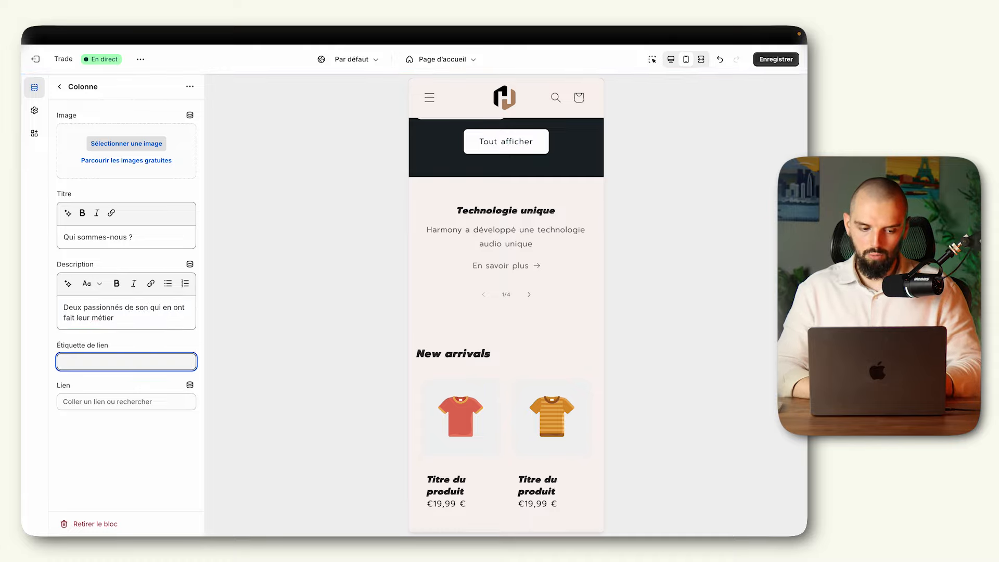
click(125, 400)
click(130, 319)
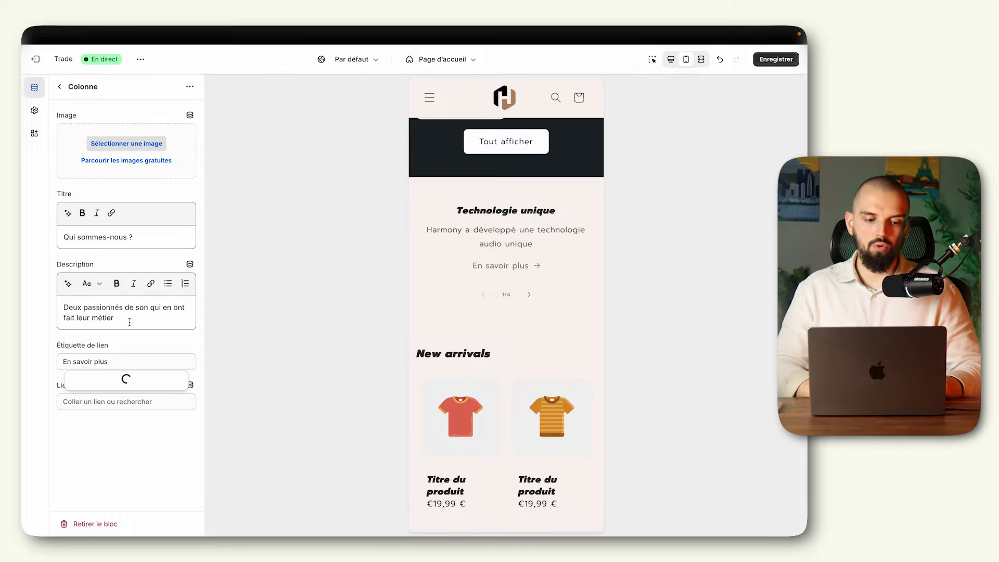
click(132, 380)
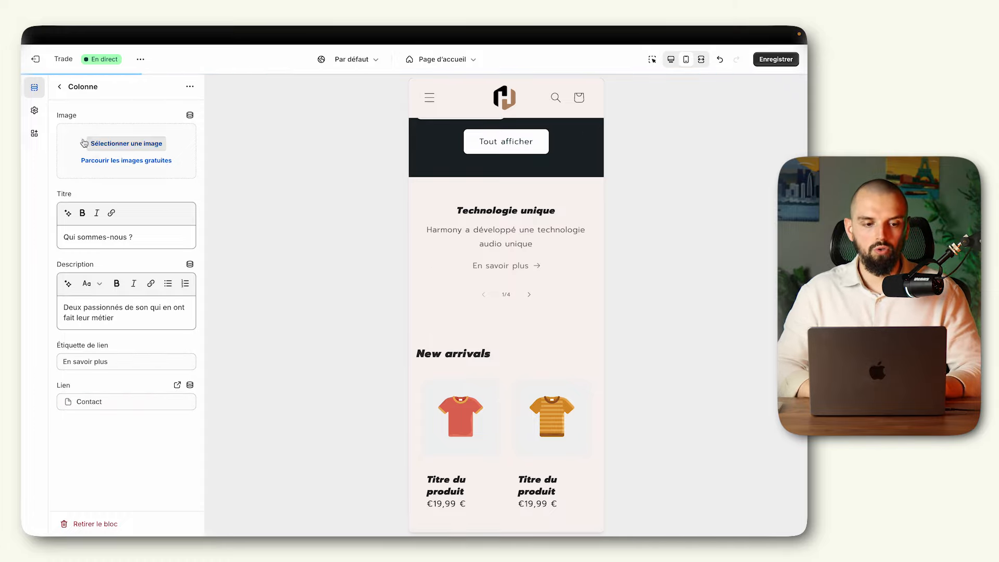
click(60, 87)
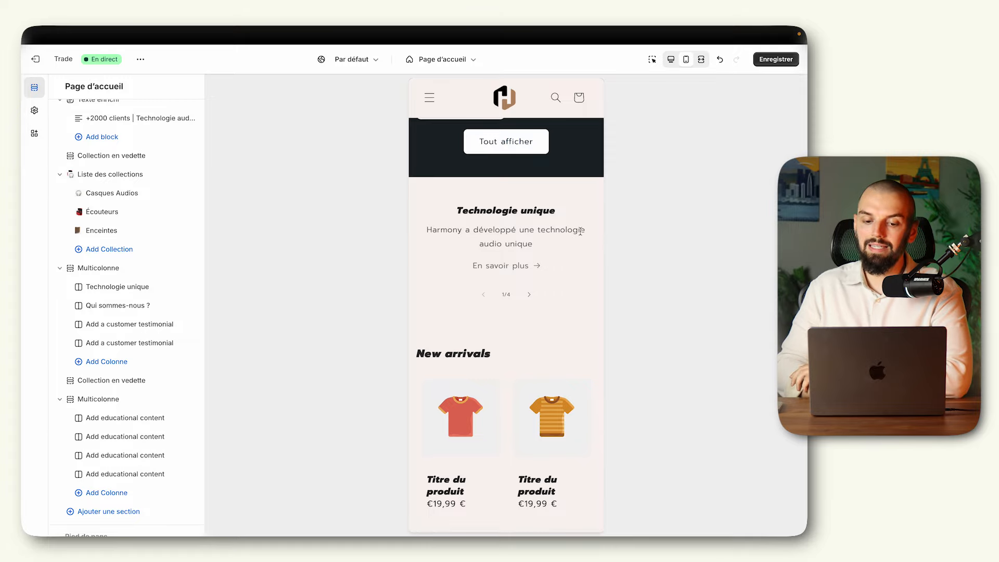
- Switch to the desktop preview and remove the two remaining customer testimonial columns from the first multicolumn section
click(671, 59)
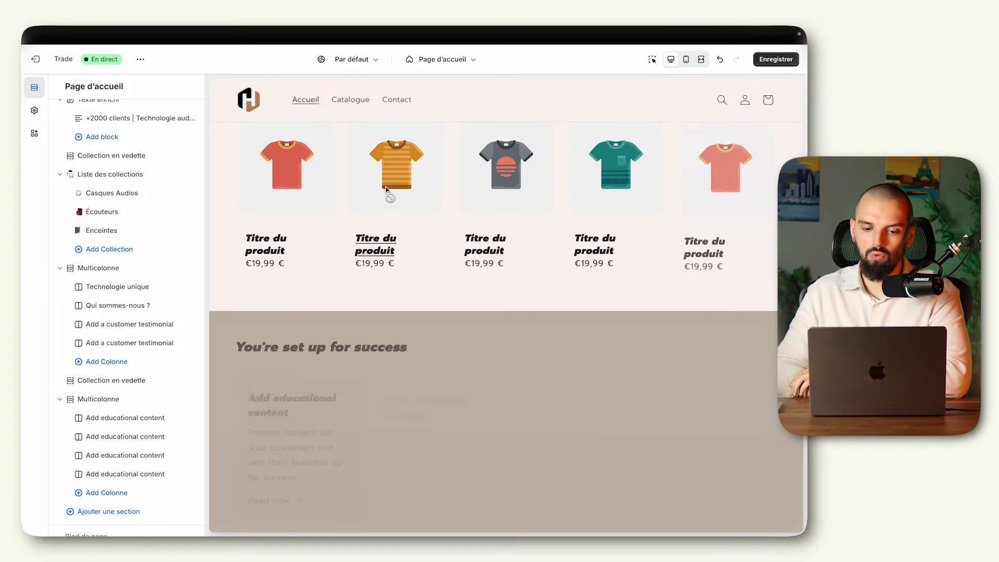
scroll(401, 318, up, 7)
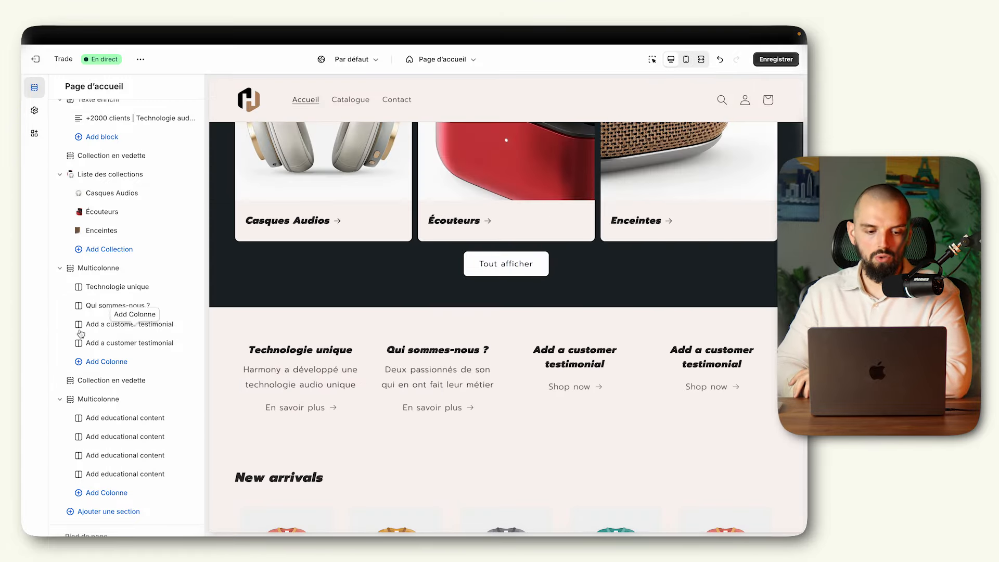
scroll(81, 333, down, 2)
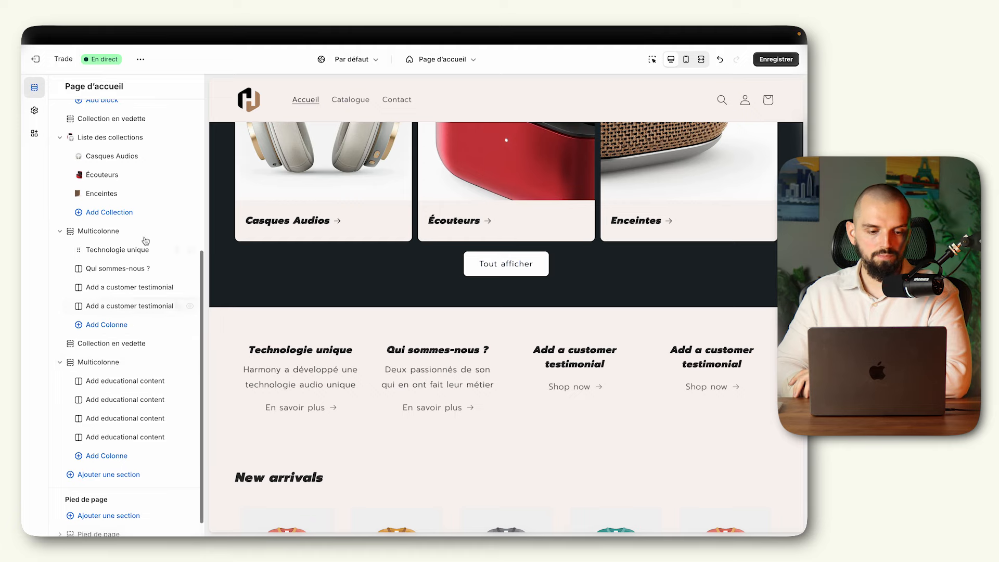
click(176, 287)
click(176, 286)
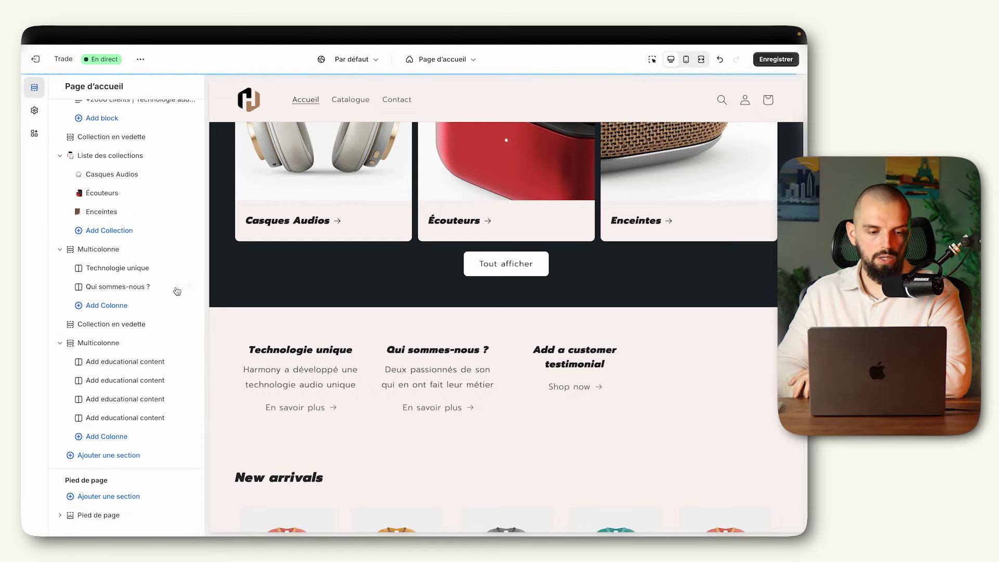
- Set the first multicolumn section to 2 columns on desktop and review its remaining settings
click(124, 248)
drag(115, 323, 79, 323)
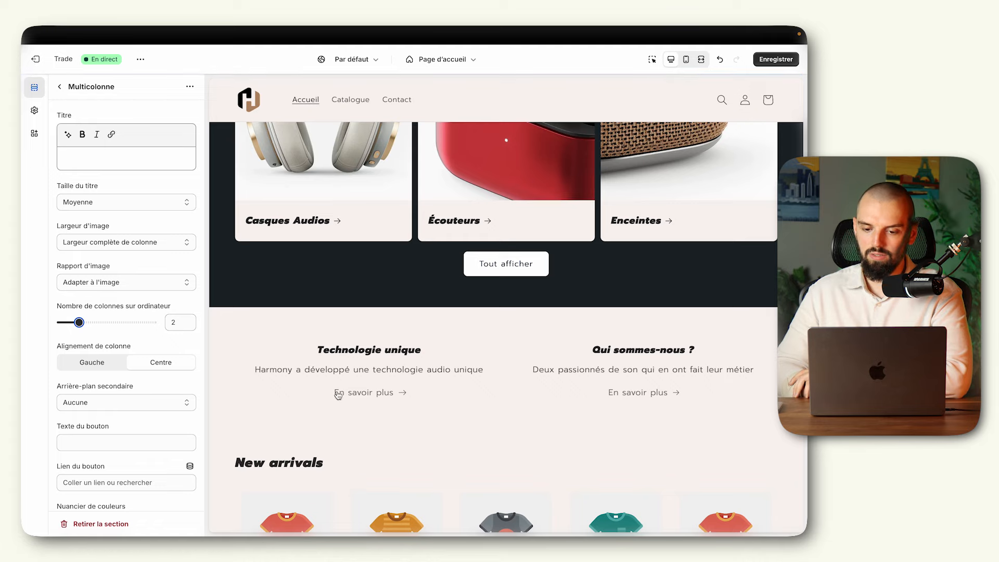
scroll(144, 326, down, 7)
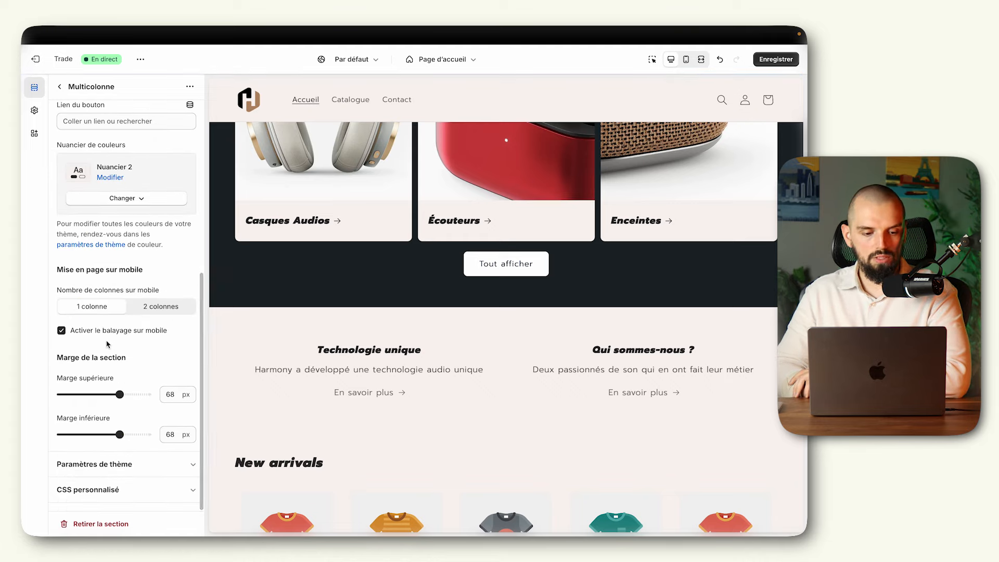
scroll(108, 332, up, 7)
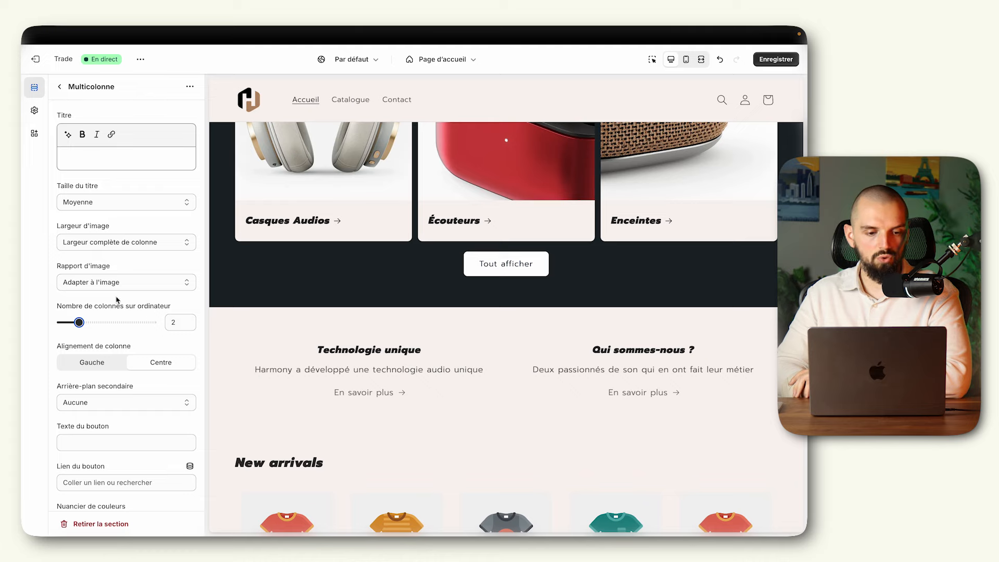
- Review the first multicolumn section's remaining settings and its "Technologie unique" column, and save the home page
scroll(117, 301, down, 3)
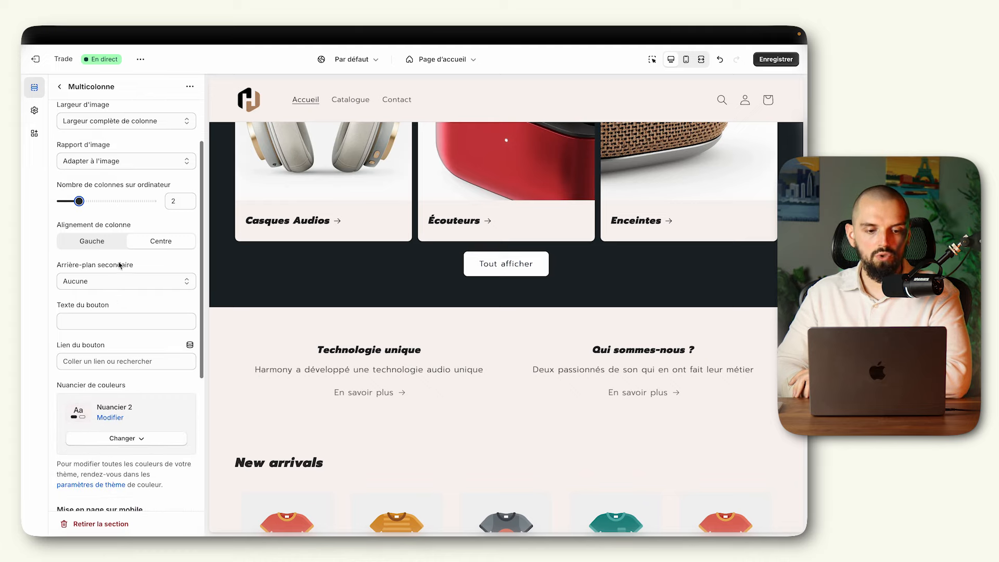
scroll(120, 265, down, 3)
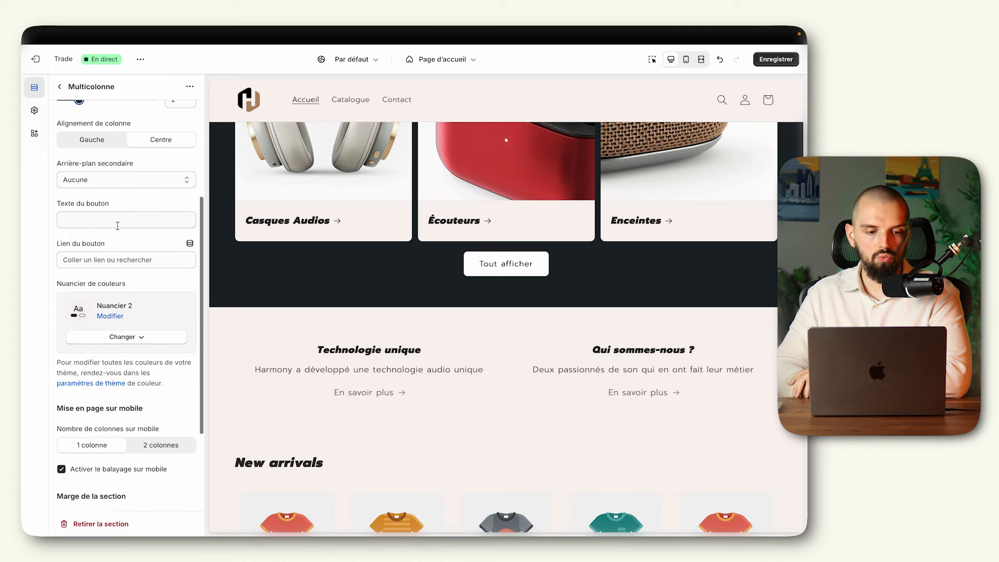
scroll(118, 226, down, 3)
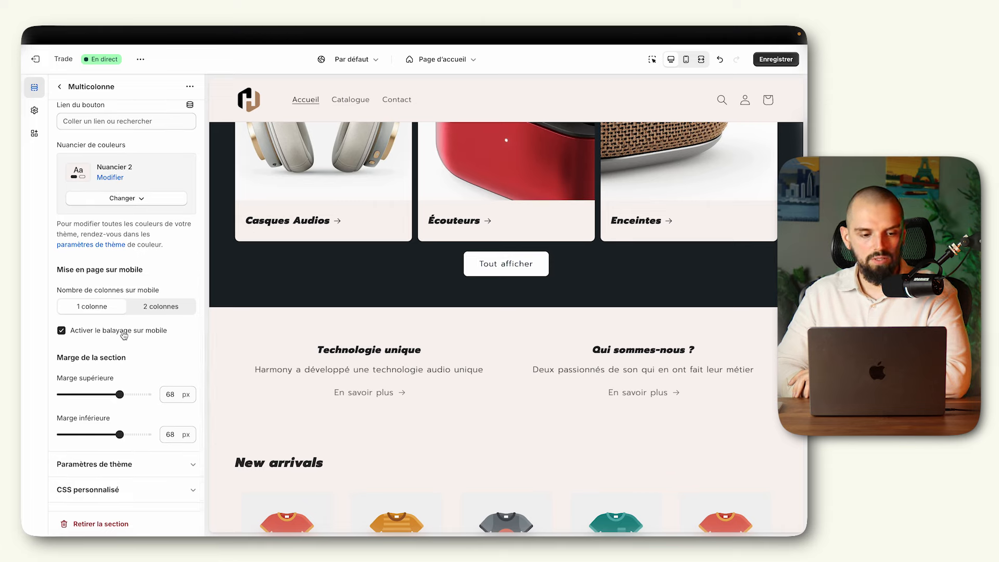
click(61, 88)
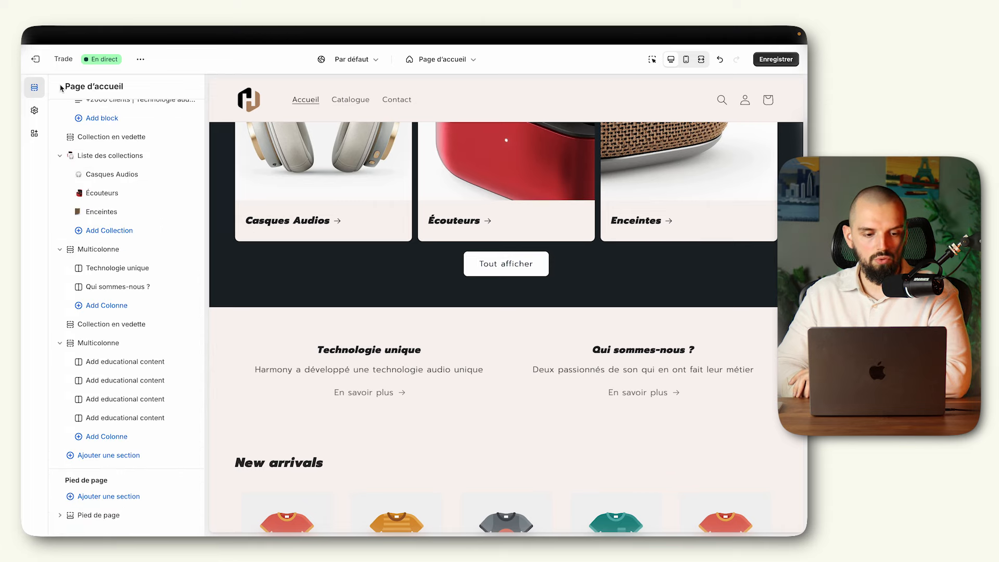
click(117, 268)
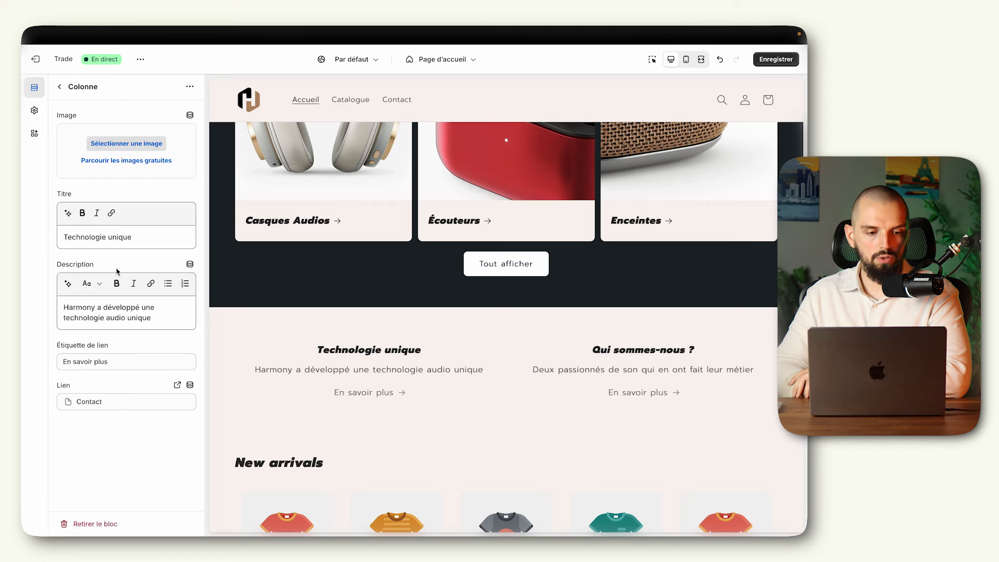
click(61, 88)
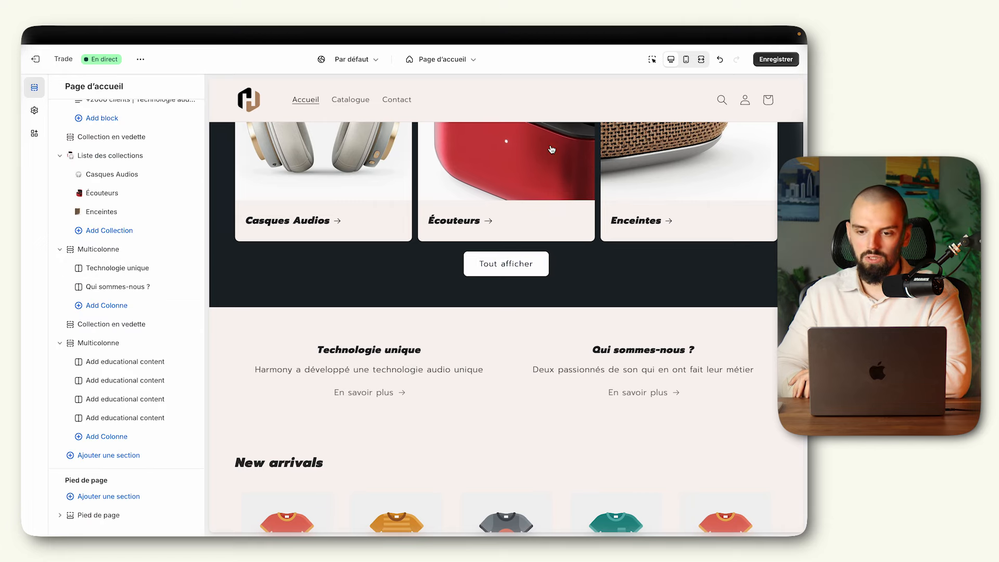
click(776, 59)
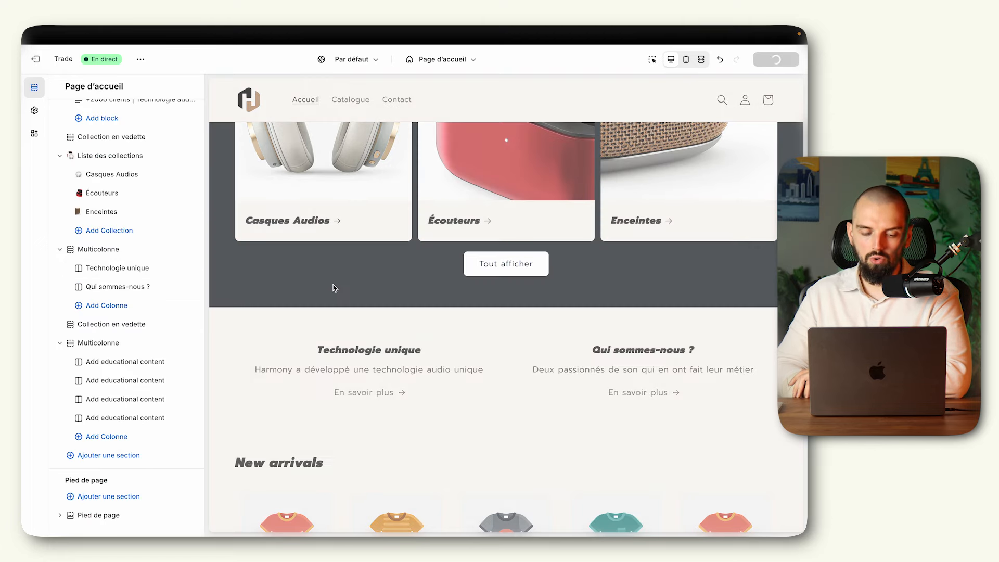
- Remove the "New arrivals" featured collection and the "You're set up for success" multicolumn section, and check the page preview
scroll(334, 289, down, 5)
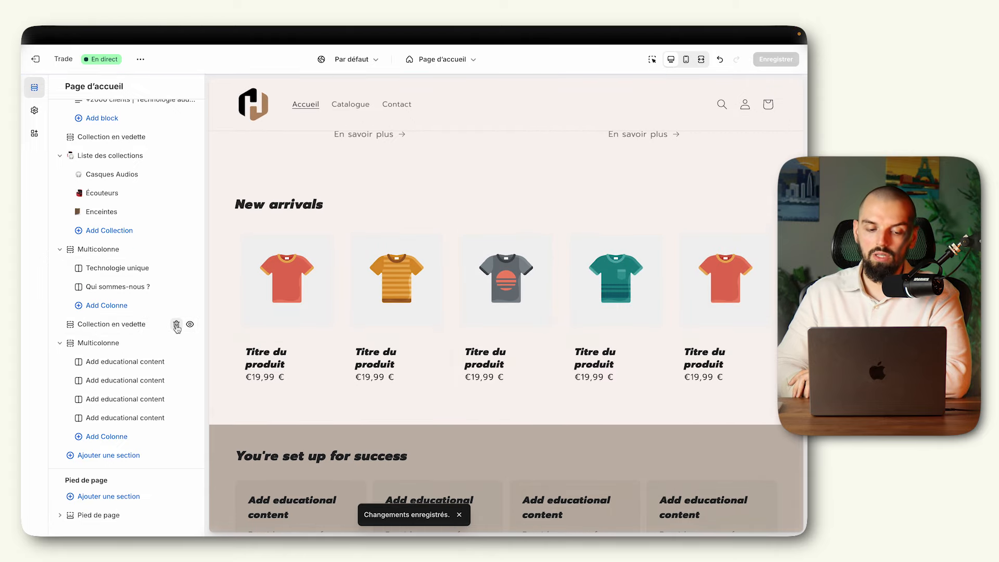
click(176, 324)
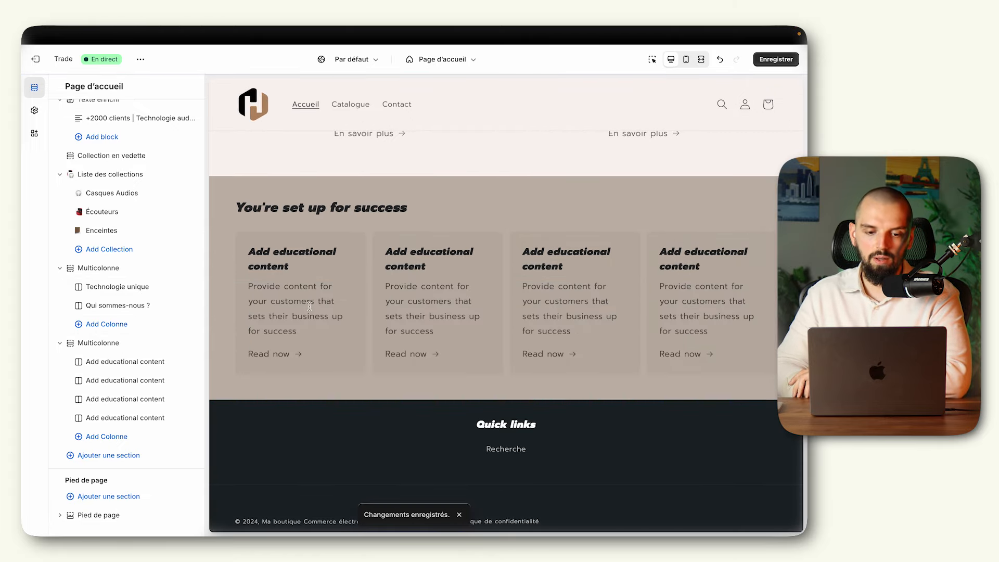
scroll(390, 276, up, 2)
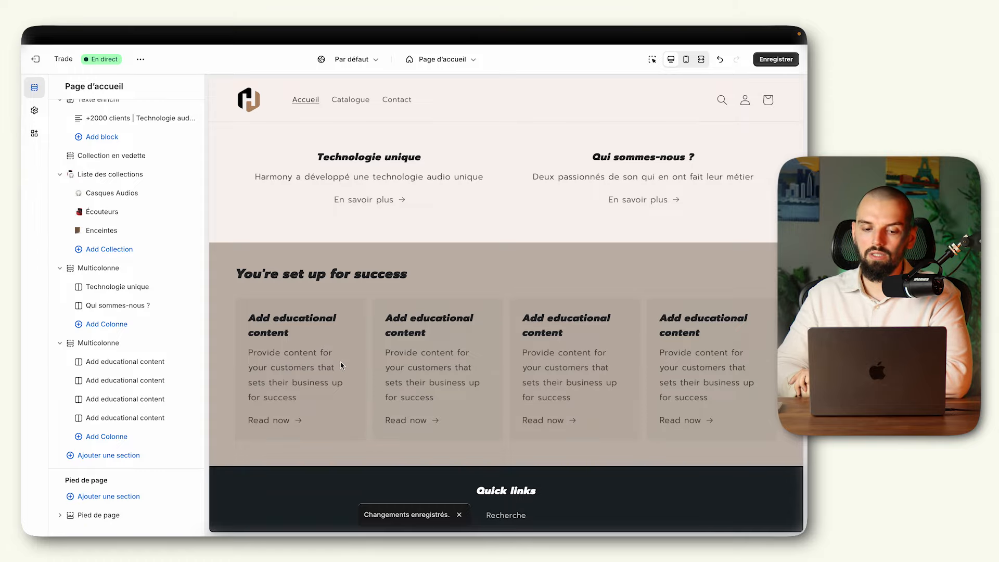
scroll(378, 310, down, 2)
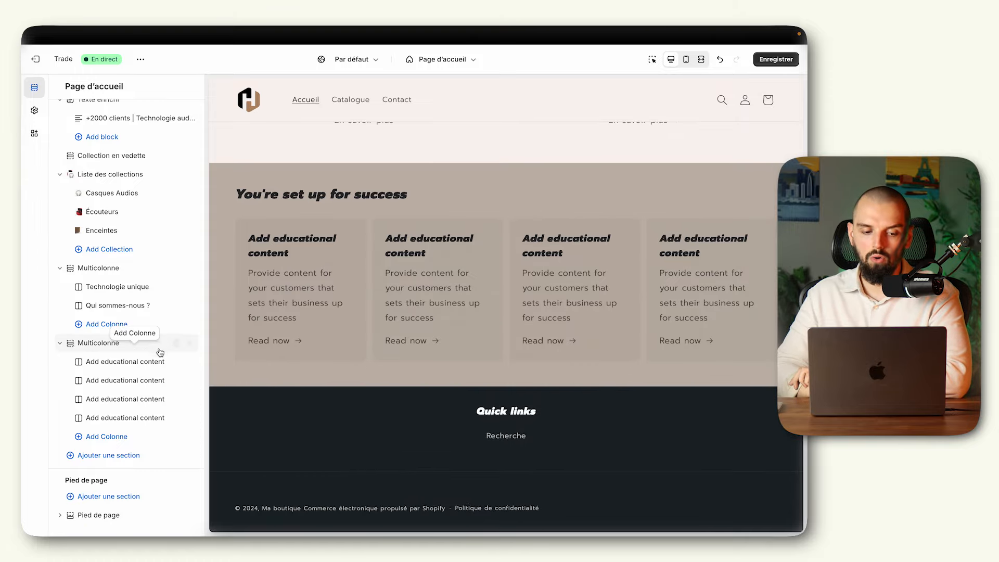
click(177, 344)
scroll(456, 292, up, 6)
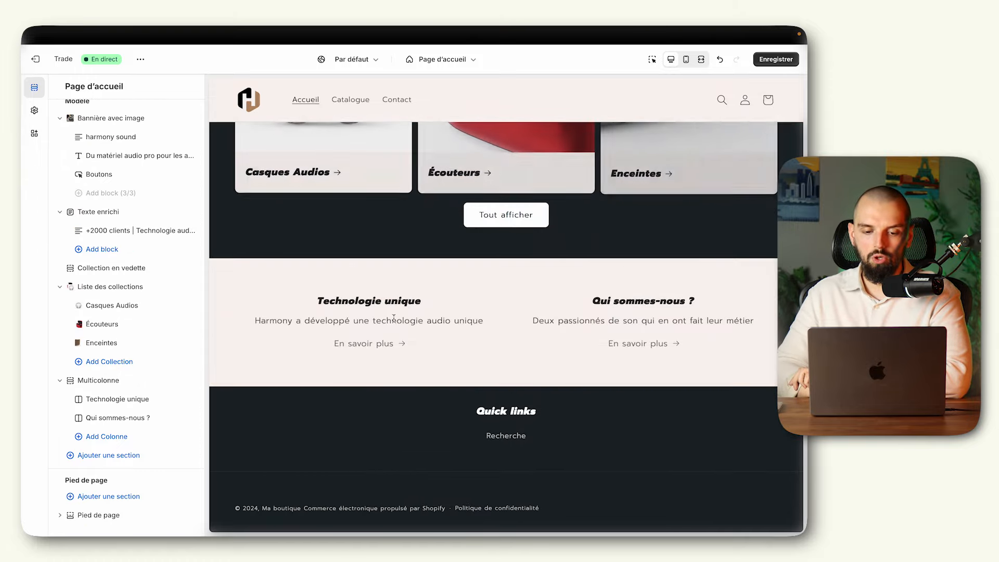
scroll(456, 294, down, 10)
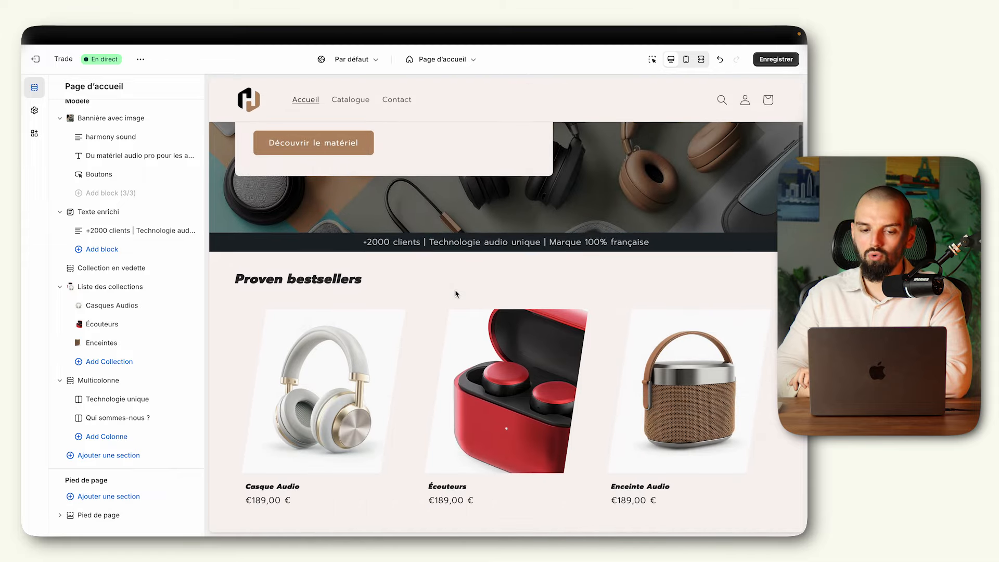
scroll(456, 289, down, 2)
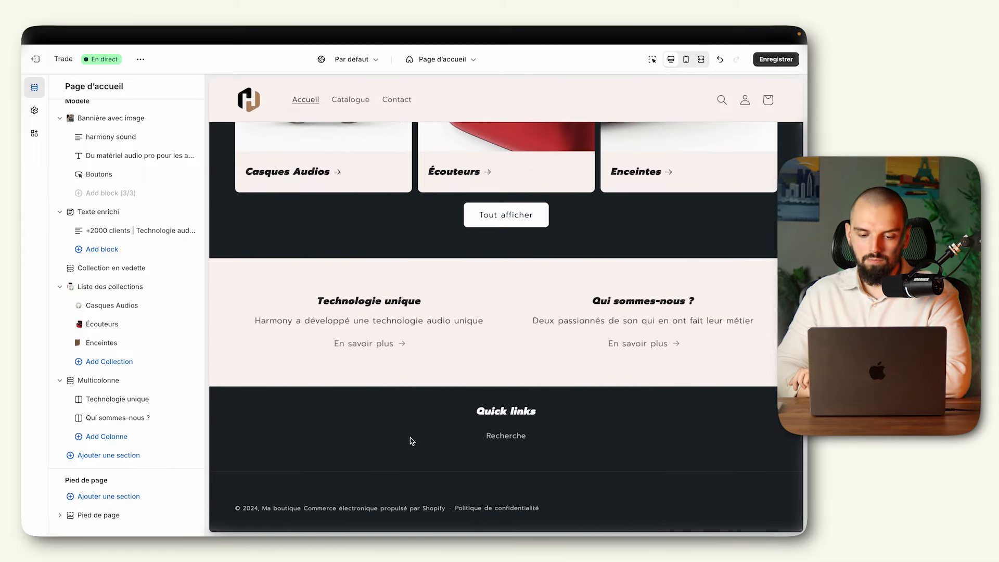
- Expand the footer section and add an "Informations sur la marque" block to it
click(60, 515)
scroll(97, 509, down, 2)
mouse_move(106, 505)
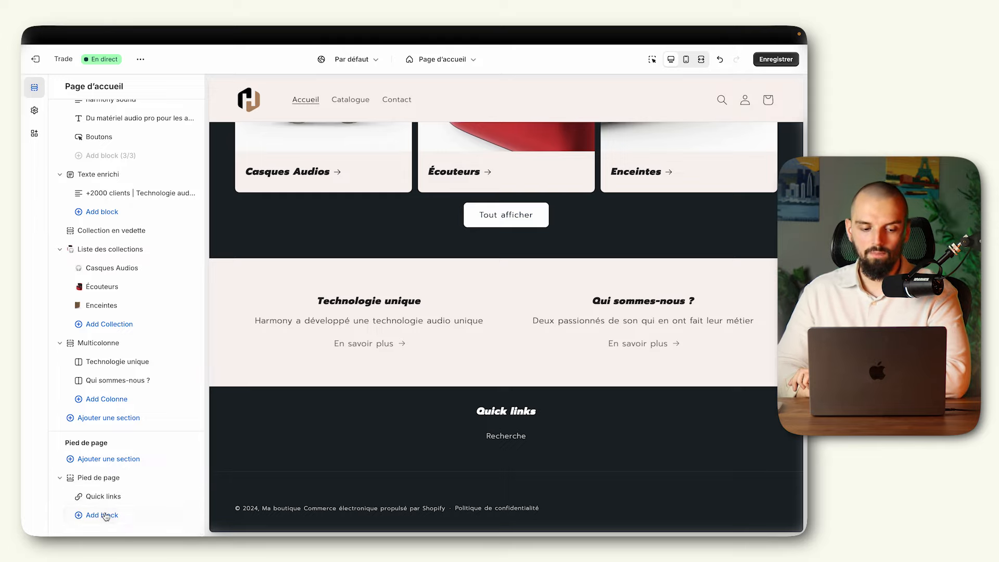
click(103, 514)
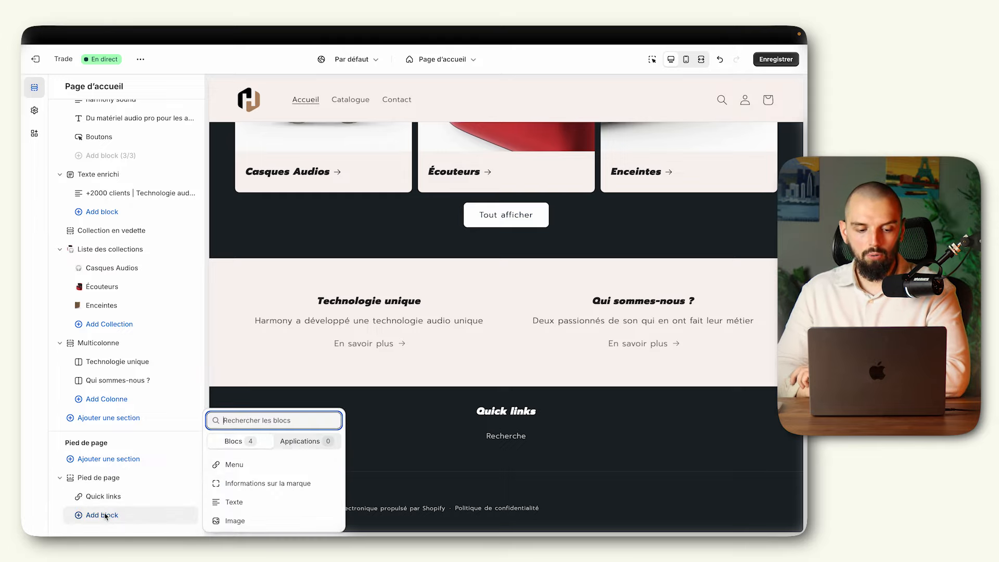
click(253, 484)
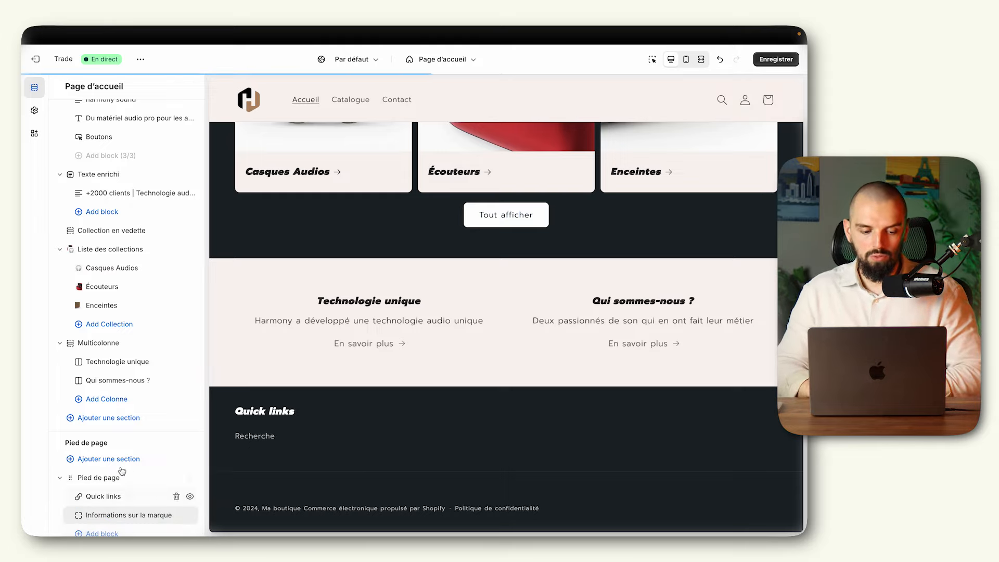
- In the theme's brand information settings, enter the title "Harmony" and the description "Pour un son plus pur"
click(35, 111)
scroll(139, 272, down, 5)
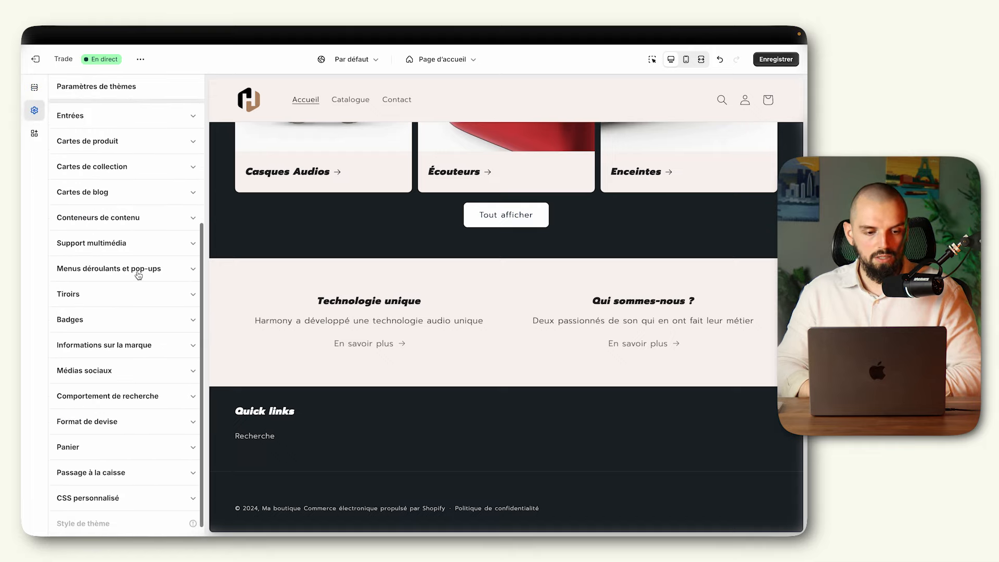
click(141, 345)
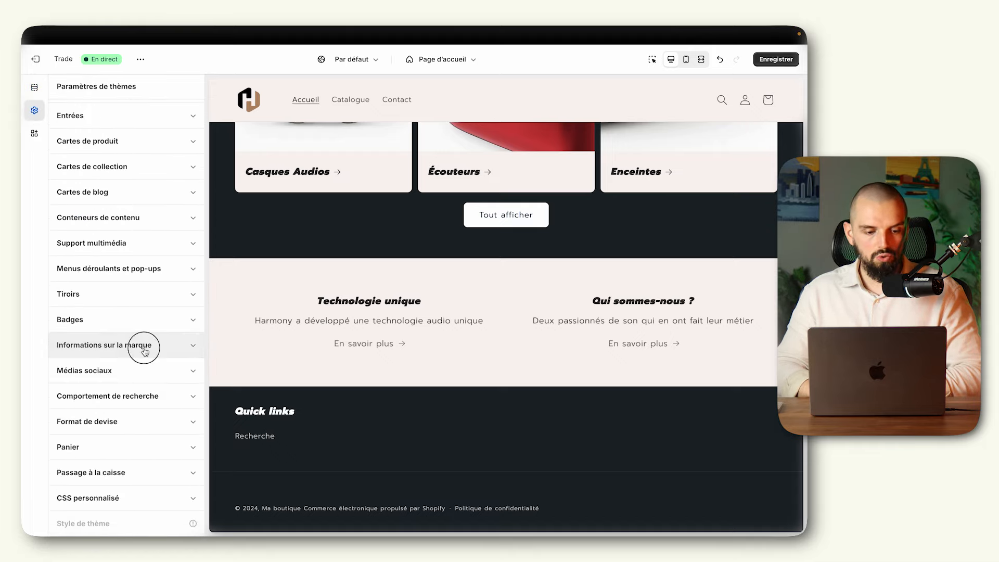
scroll(146, 345, down, 3)
text(Harmony)
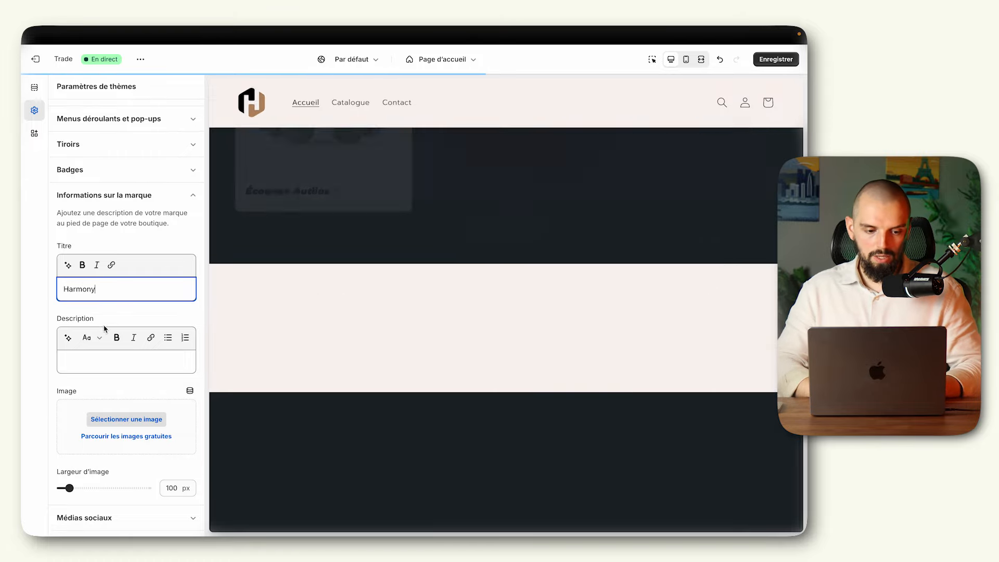
click(101, 361)
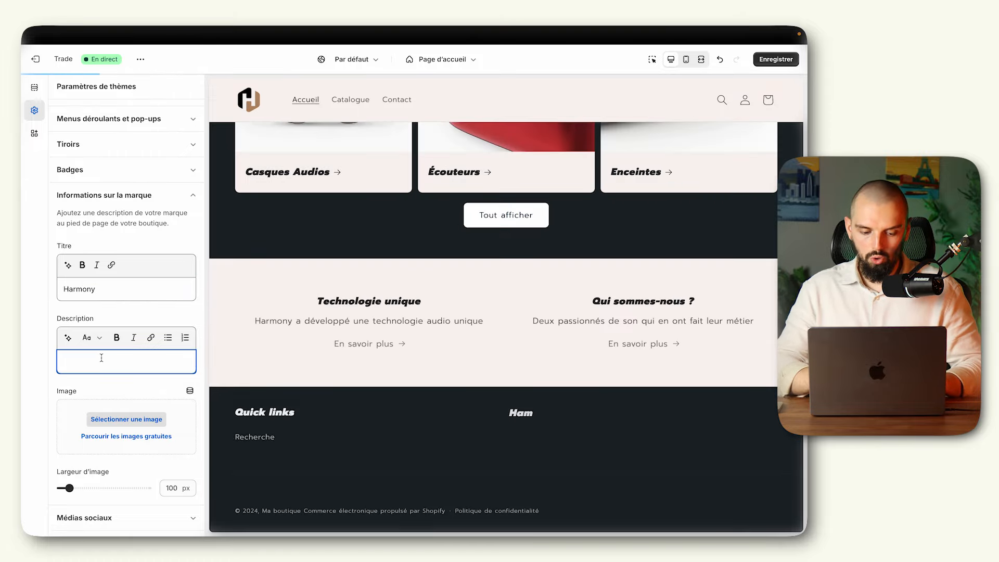
text(Pour un)
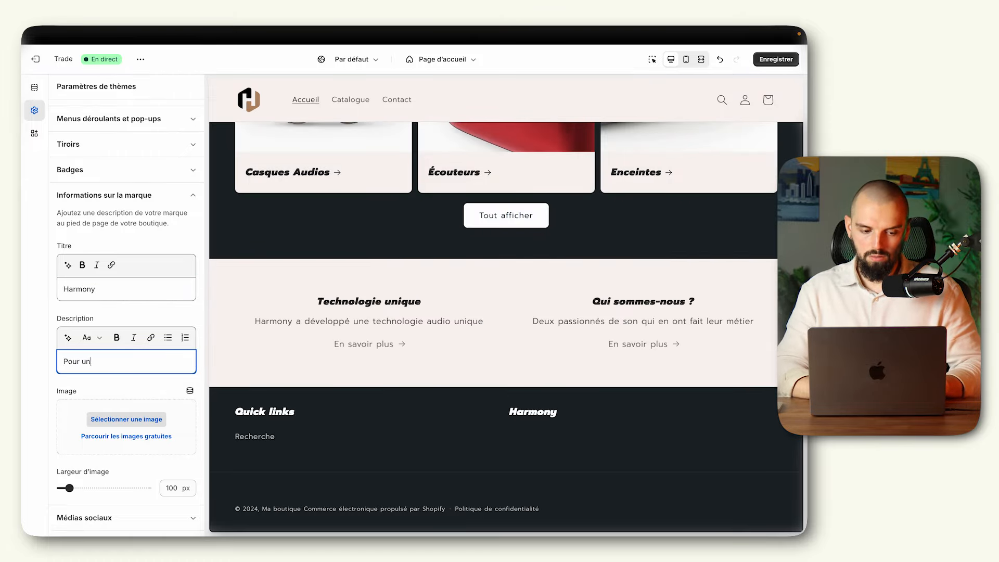
text( son plus pur)
- Set the Harmony logo file "3" (PNG) as the brand information image
scroll(101, 361, down, 2)
click(130, 361)
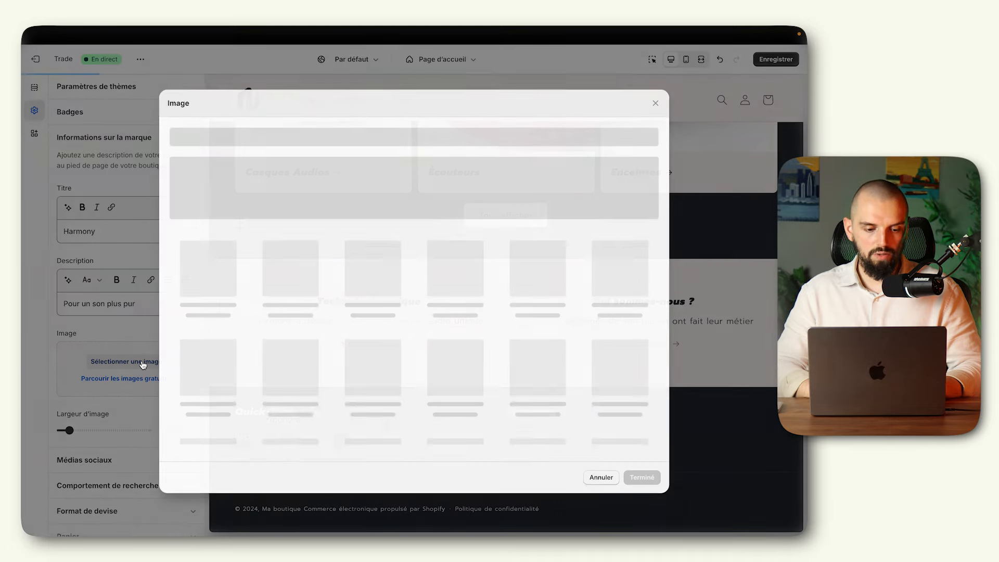
click(272, 268)
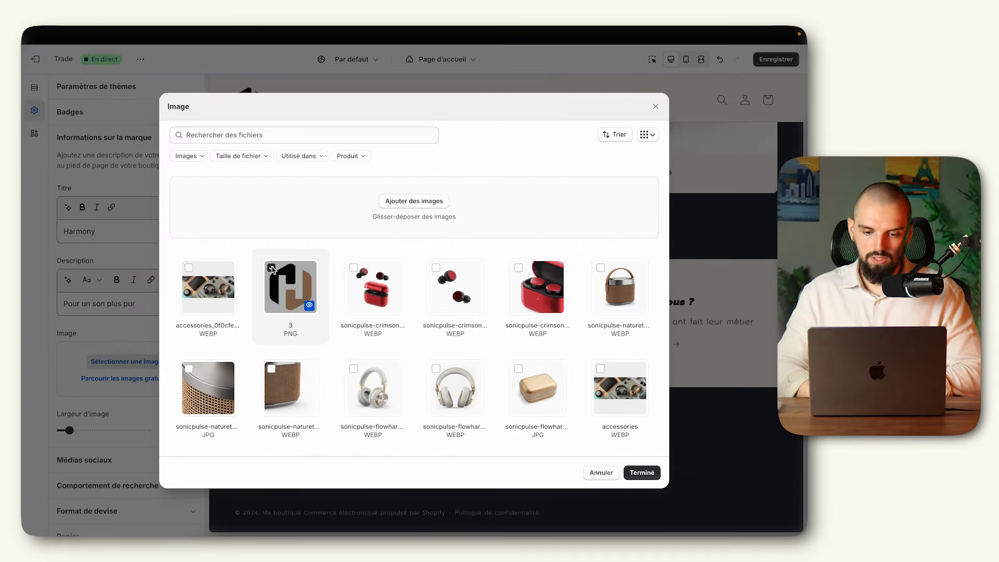
click(642, 472)
scroll(154, 359, down, 4)
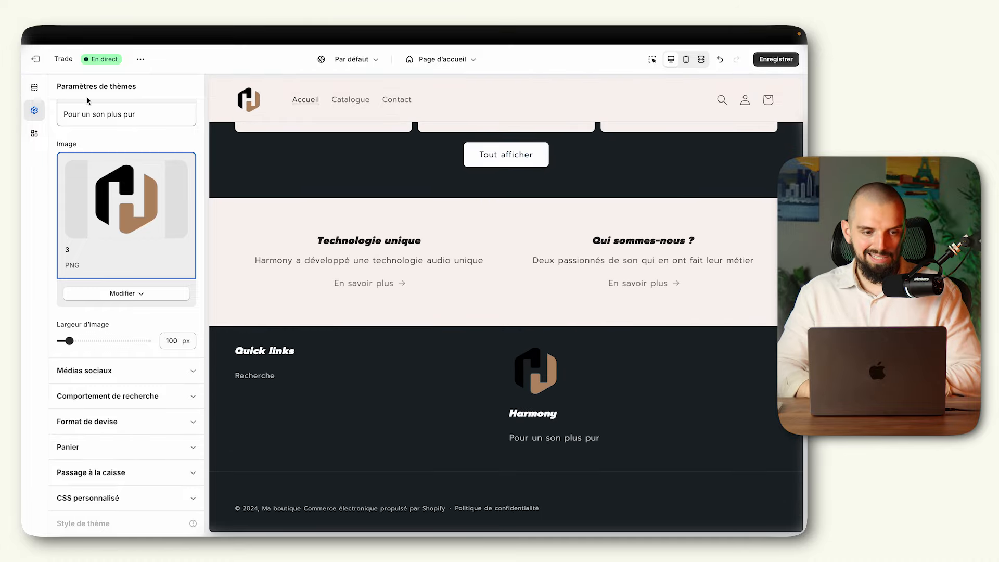
- Try the Nuancier 1 and Nuancier 2 colour schemes on the footer section and apply Nuancier 3
scroll(86, 101, up, 5)
click(35, 89)
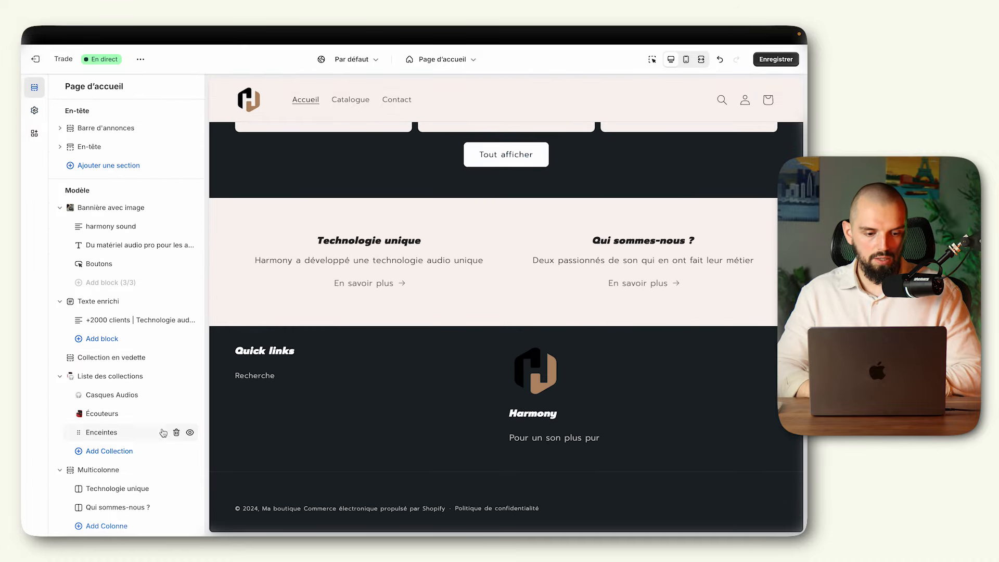
scroll(94, 447, down, 5)
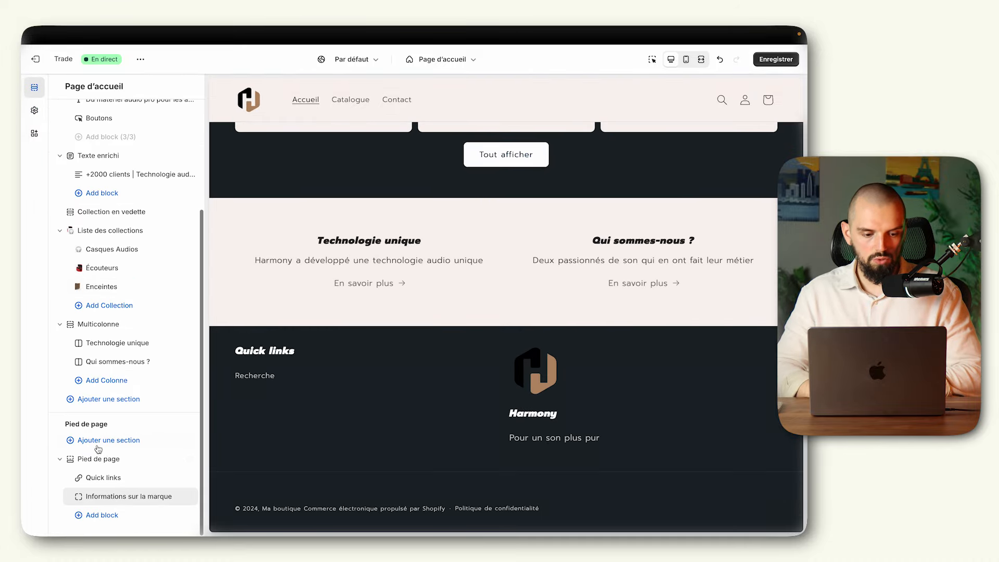
click(123, 461)
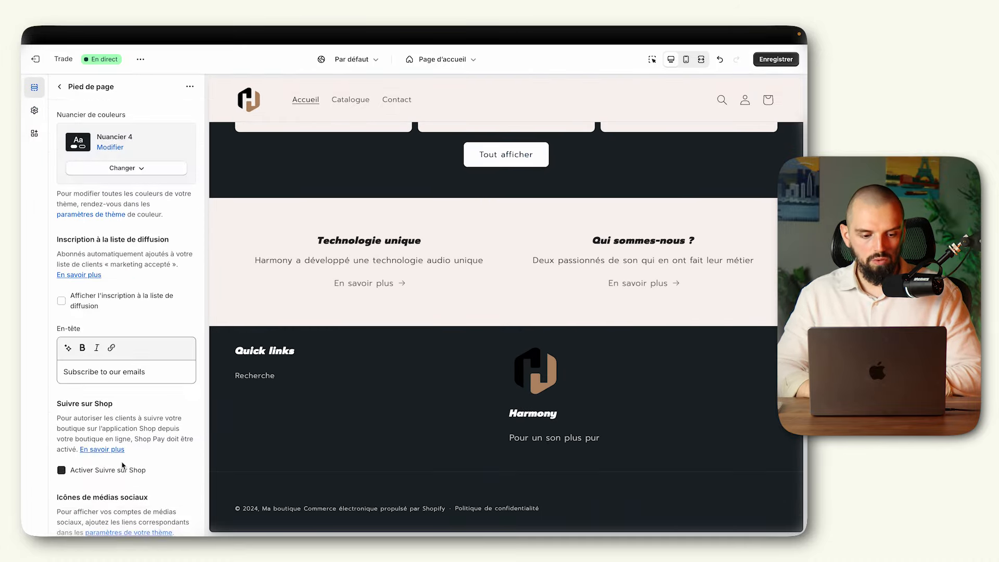
click(132, 164)
click(127, 188)
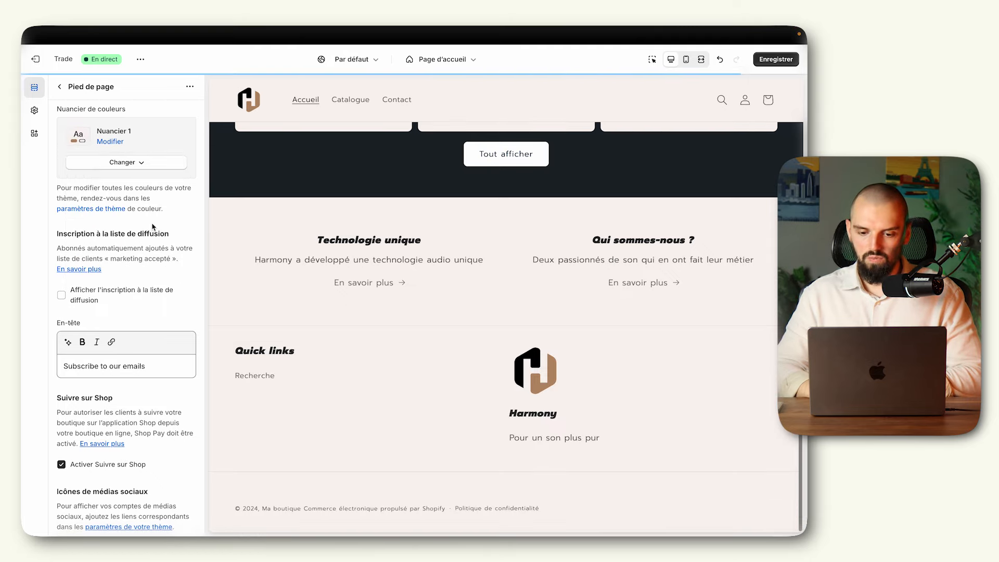
click(133, 162)
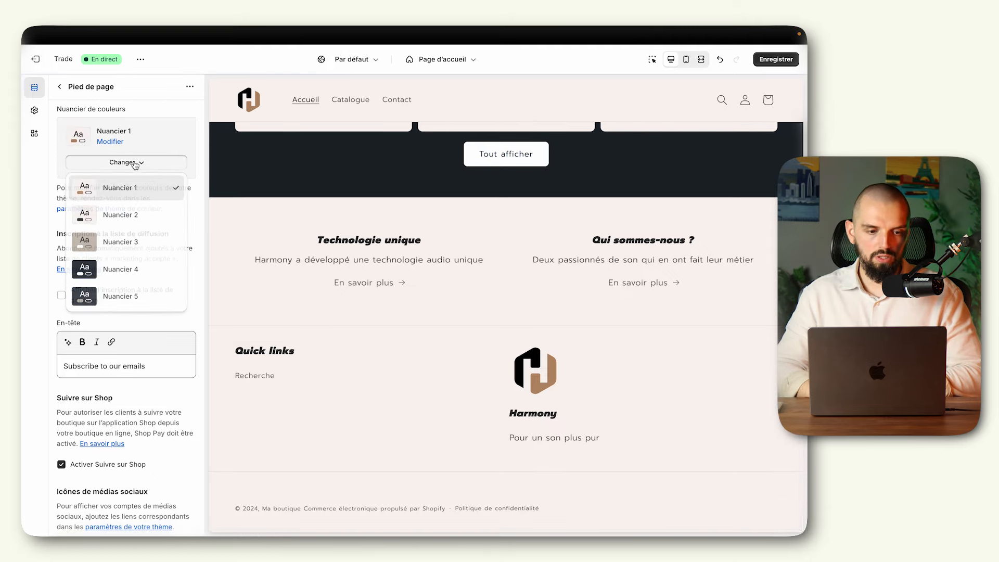
click(125, 212)
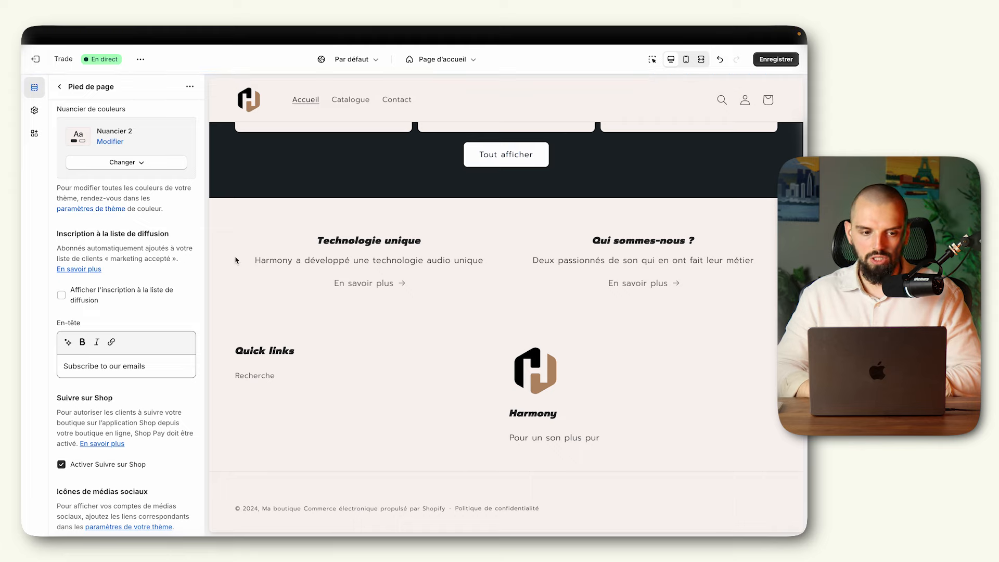
click(151, 163)
click(145, 217)
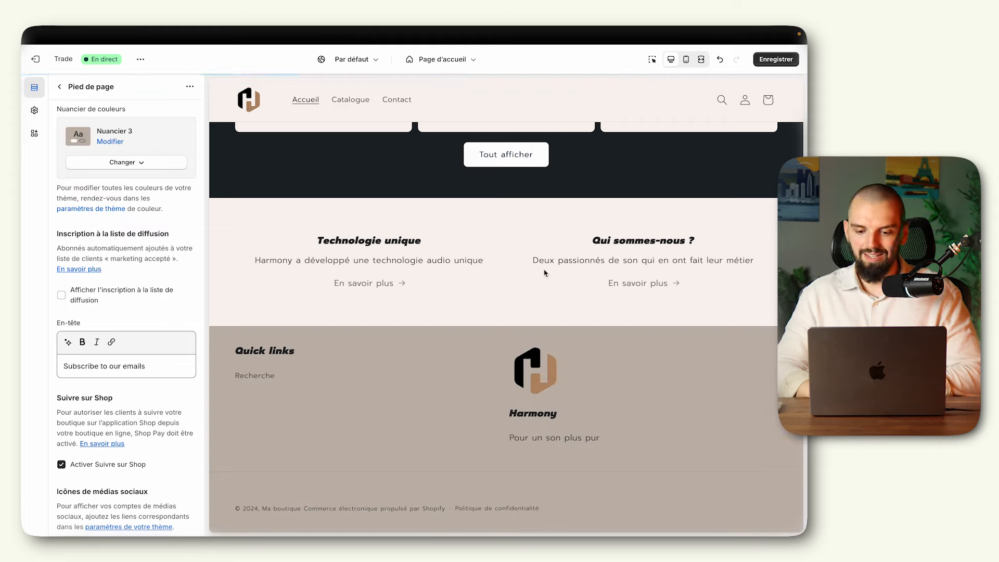
- Leave the footer's settings and add another Menu block to the footer
click(62, 86)
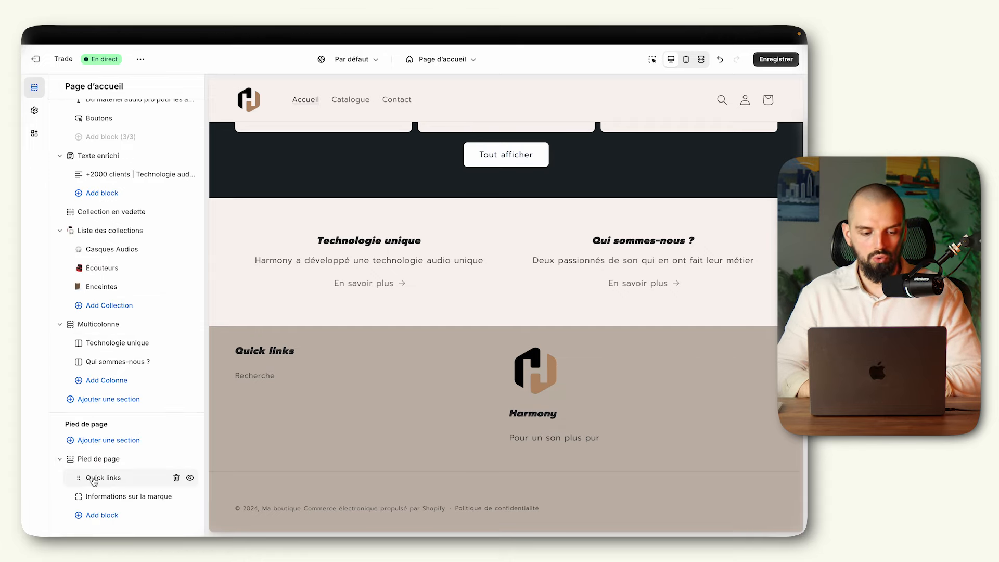
click(111, 513)
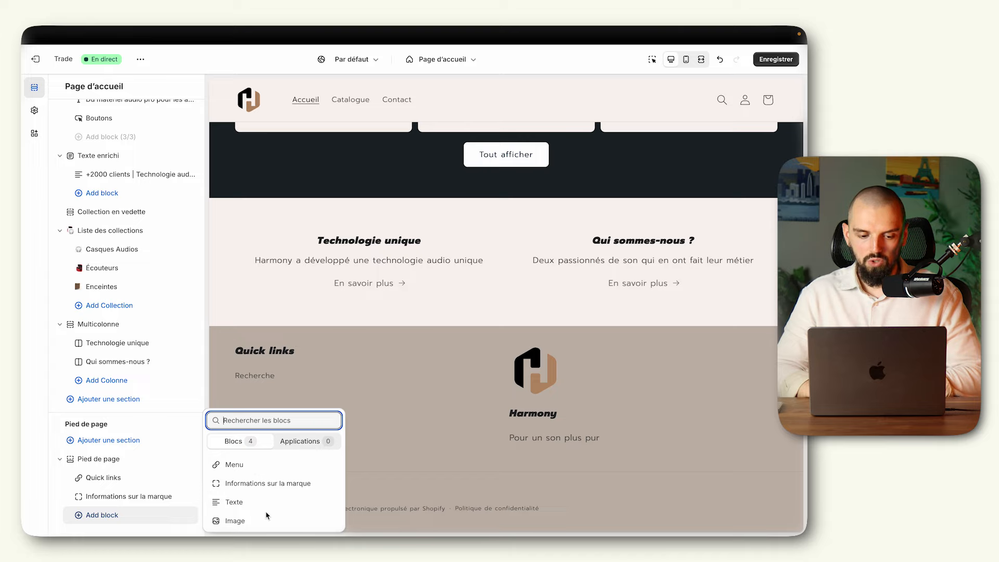
click(254, 465)
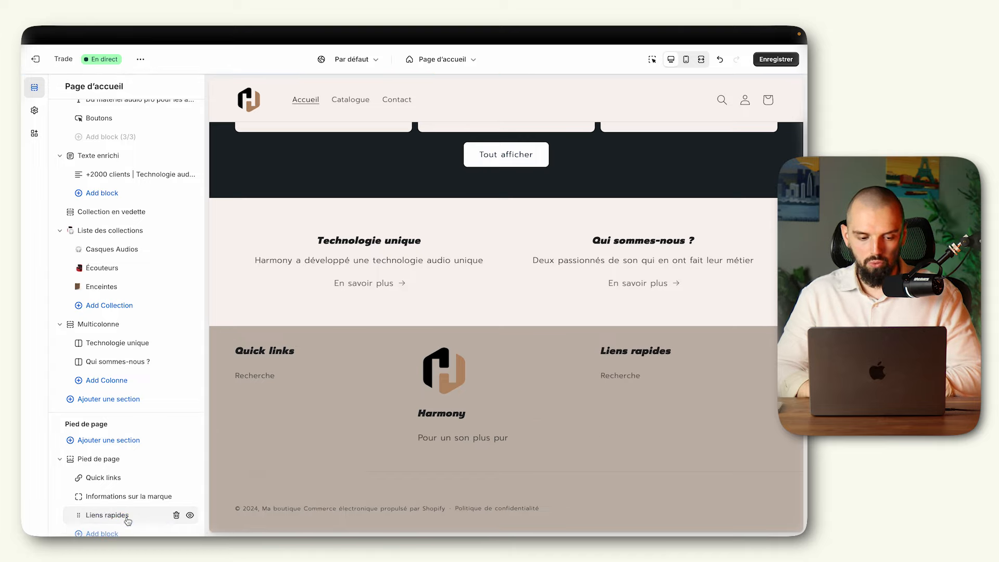
- Move the footer's Liens rapides menu block above the brand information block and change the Quick links menu's heading to "Tout l'audio"
drag(128, 521, 112, 476)
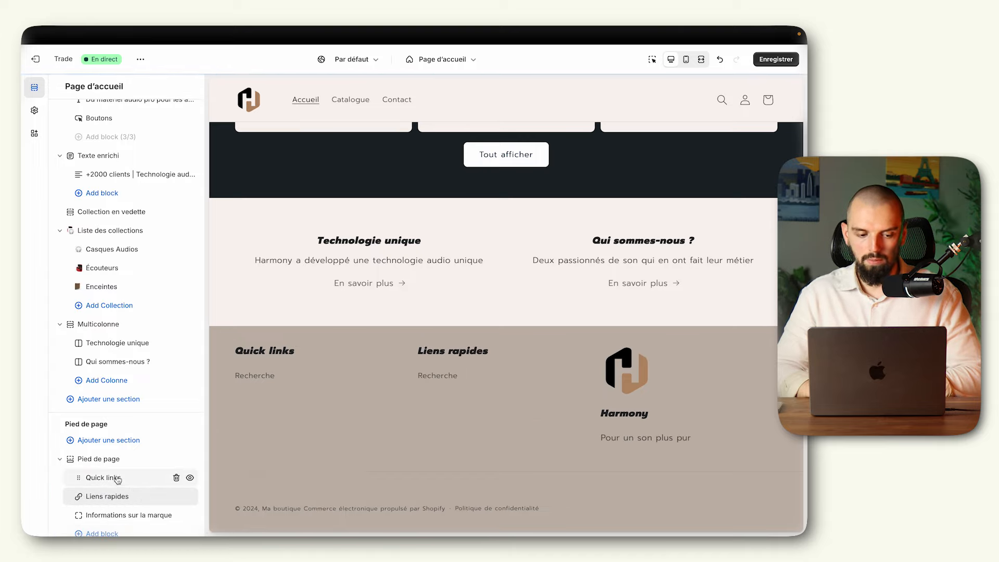
click(118, 479)
click(119, 155)
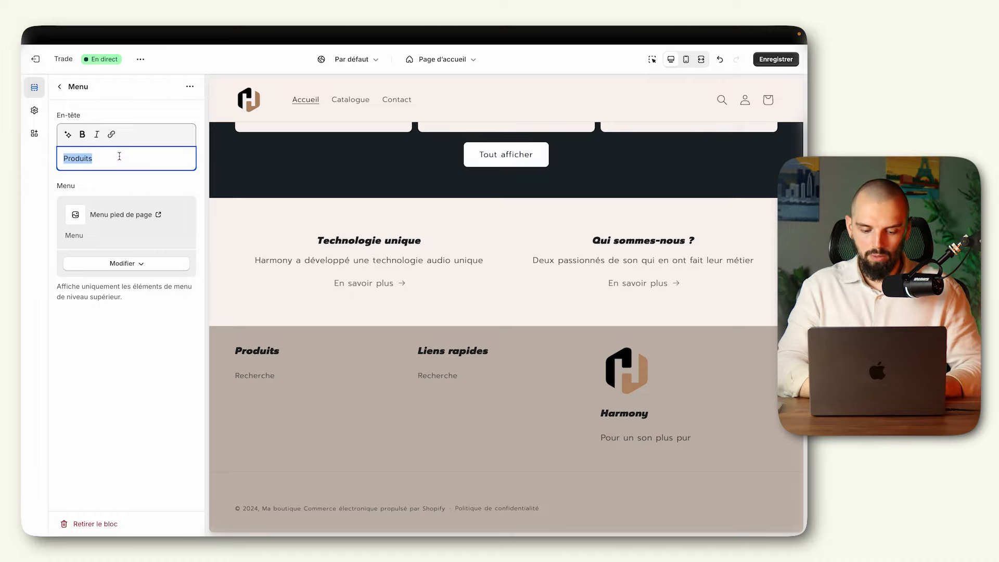
text(Tout m'audio)
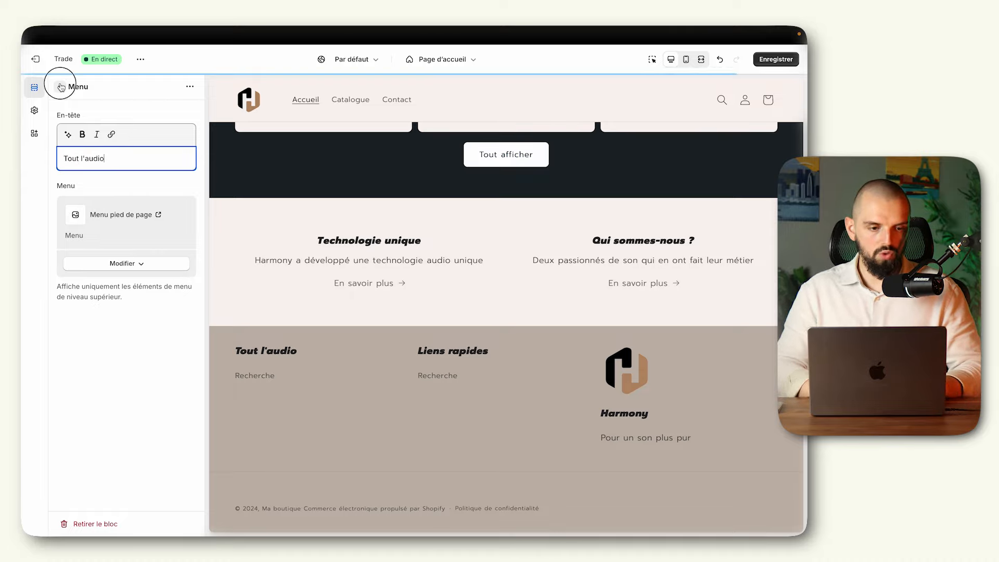
click(60, 86)
- Try the heading "Autres :" on the footer's second menu block and restore "Liens rapides"
click(123, 478)
triple_click(114, 163)
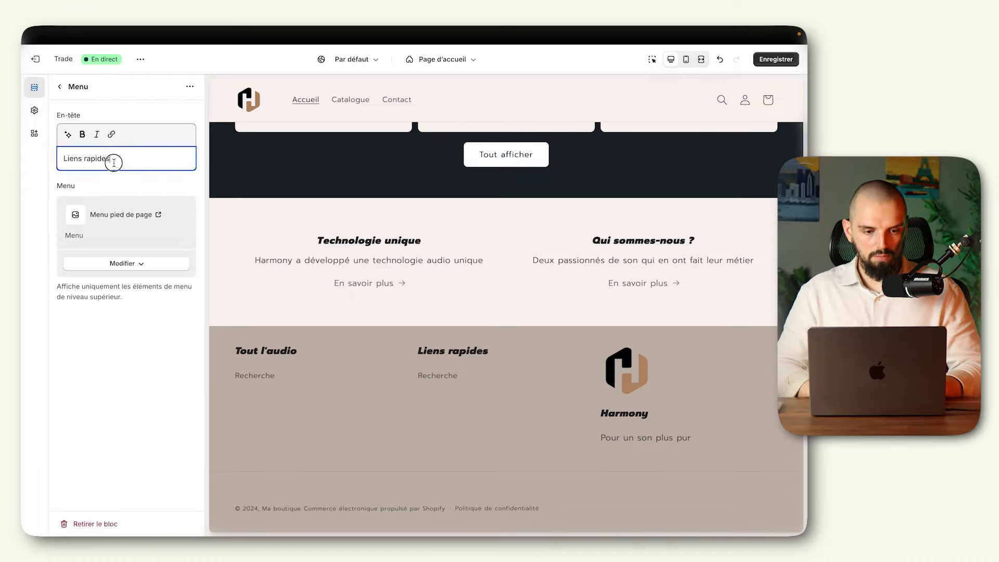
text(Autres :)
triple_click(118, 161)
text(Liens ra)
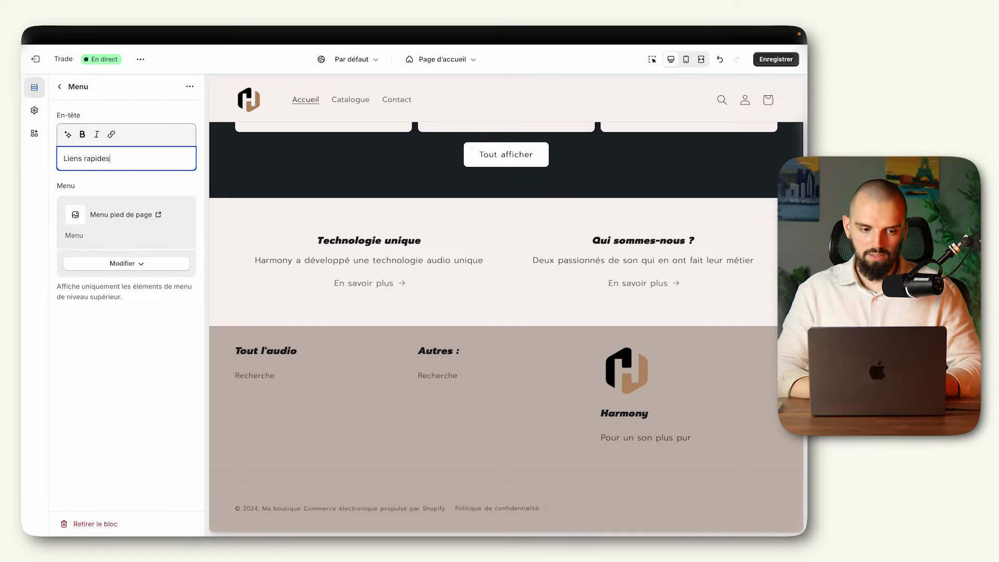
text(pides)
click(60, 86)
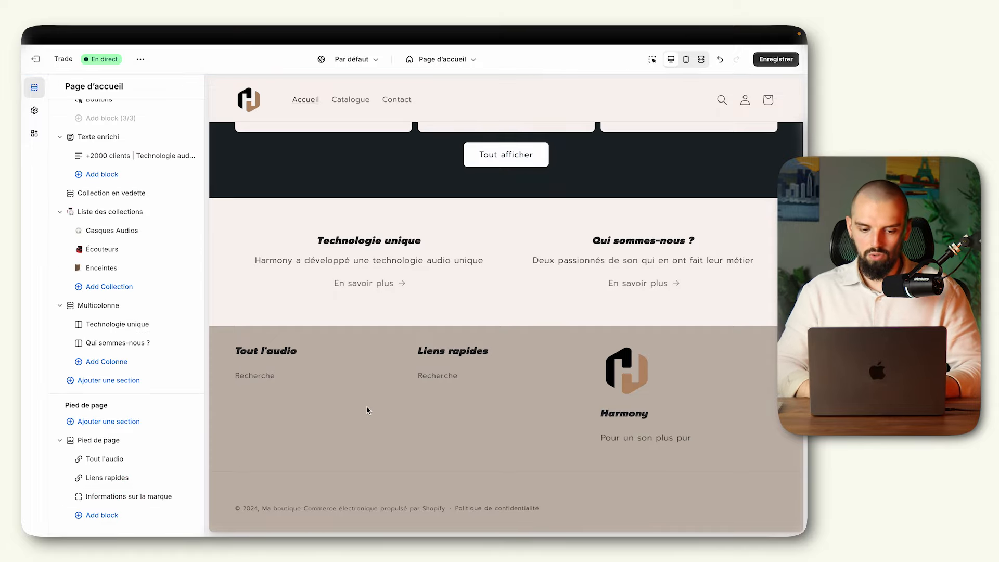
- In the footer settings, show the mailing list signup with the heading "Recevez gratuitement les meilleures playlists Spotify du moment :"
click(102, 441)
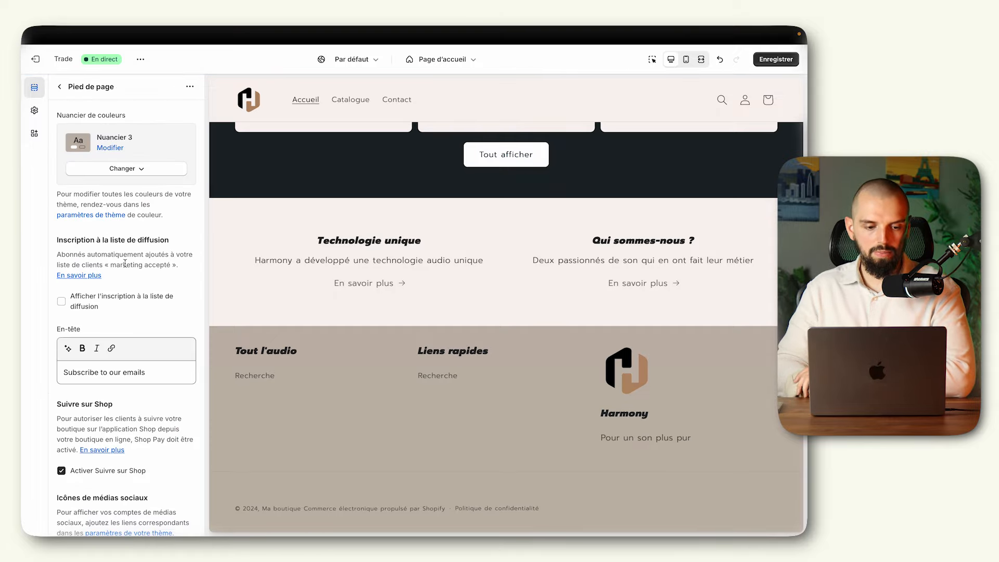
scroll(125, 263, down, 1)
click(103, 277)
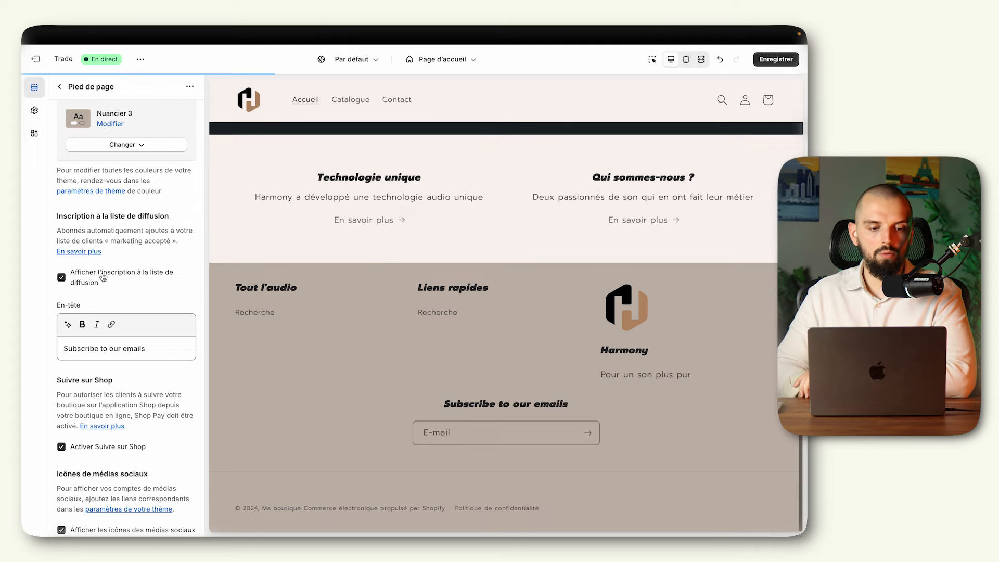
triple_click(113, 353)
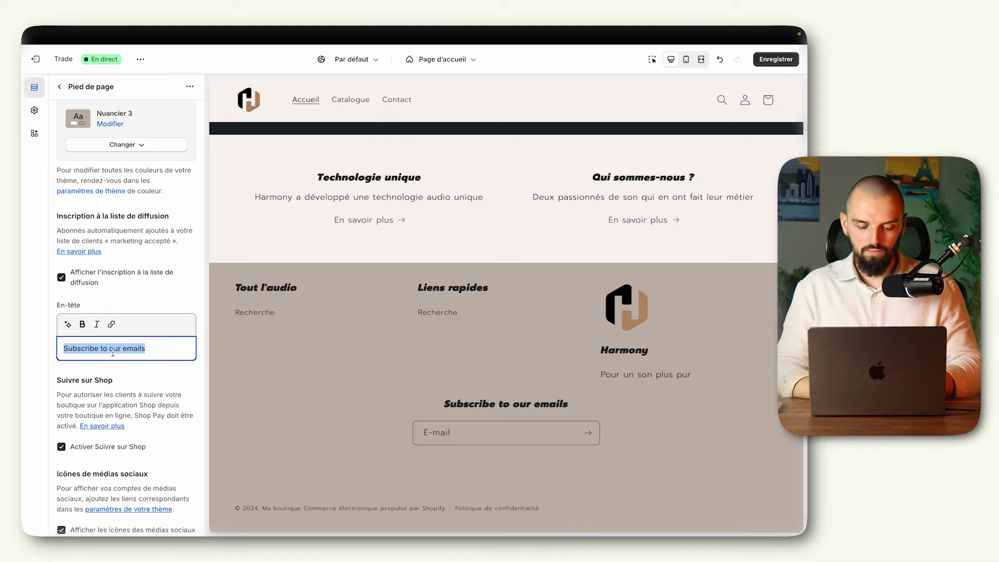
text(Recevez gratuitement)
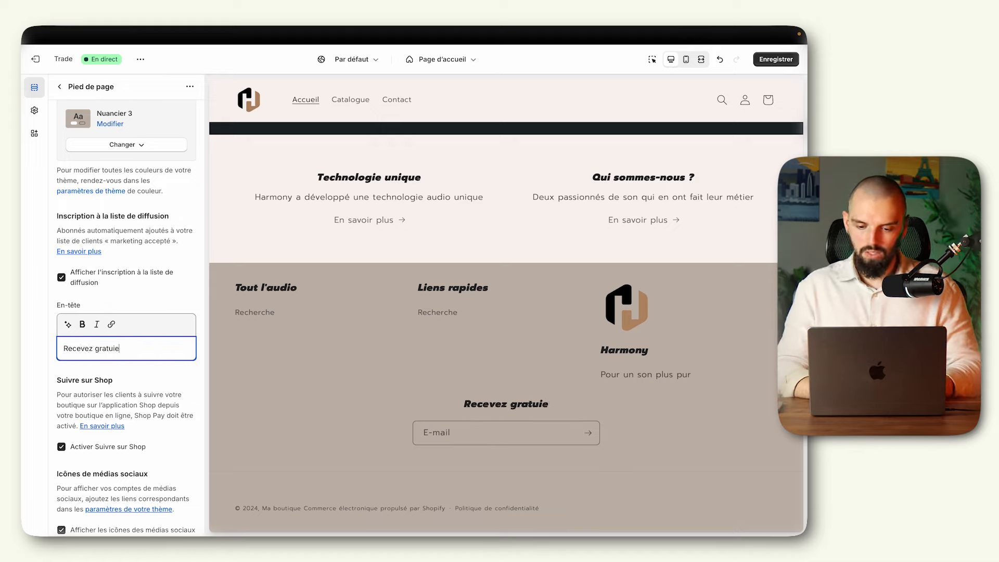
text( les mei)
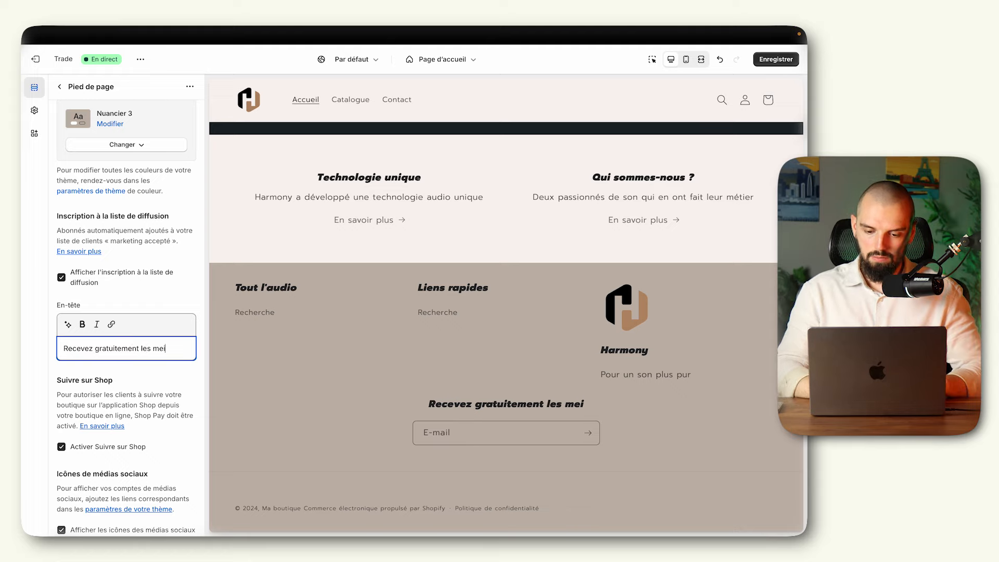
text(lleures playlists Sp)
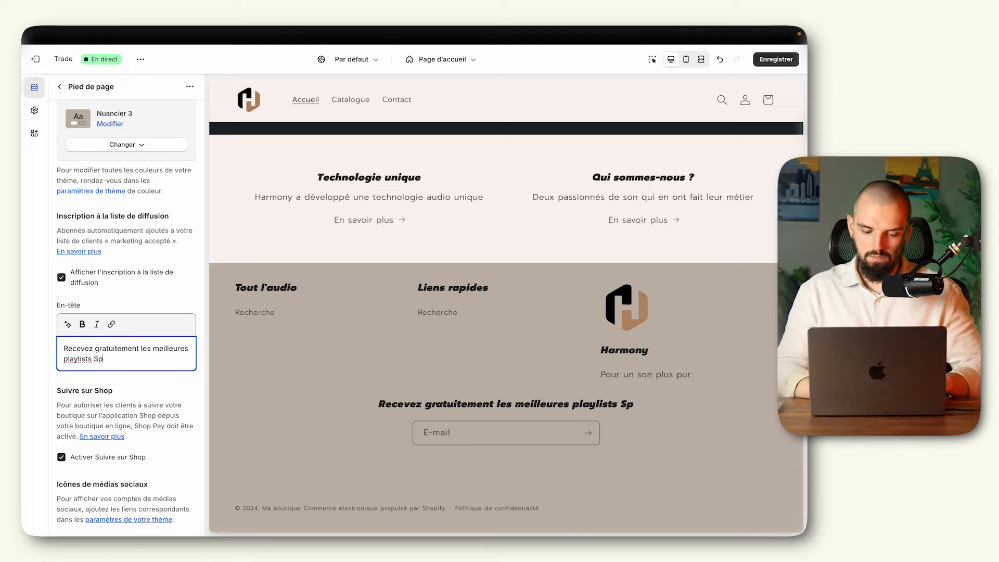
text(otify du momen)
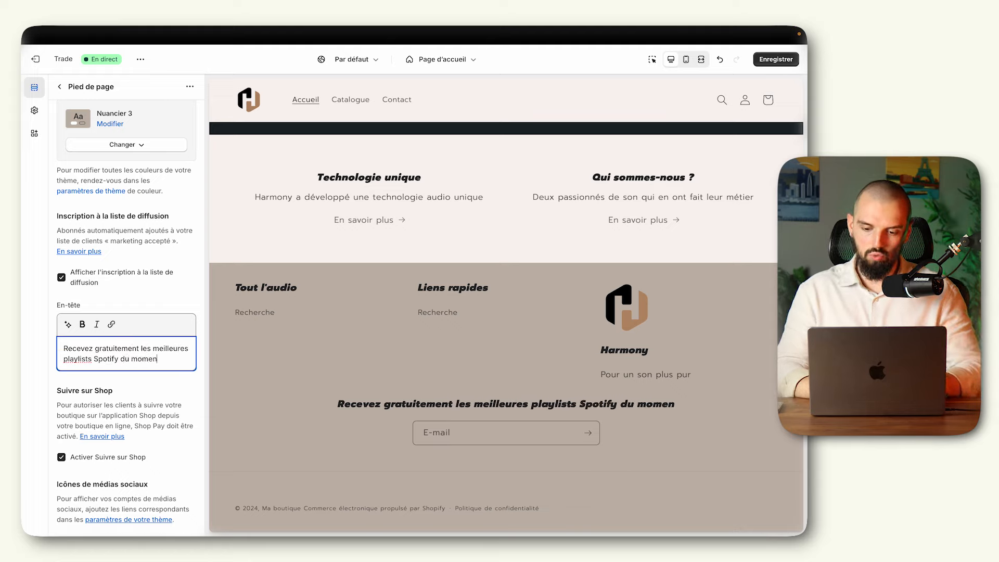
text(t :)
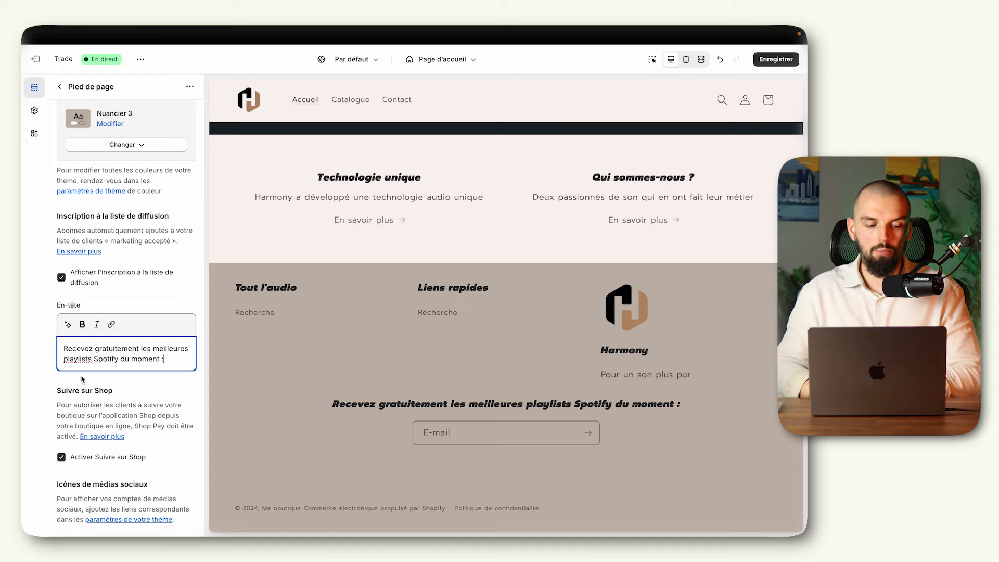
- Disable Suivre sur Shop, the country/region selector and the language selector in the footer settings
scroll(82, 379, down, 2)
click(82, 357)
scroll(84, 357, down, 3)
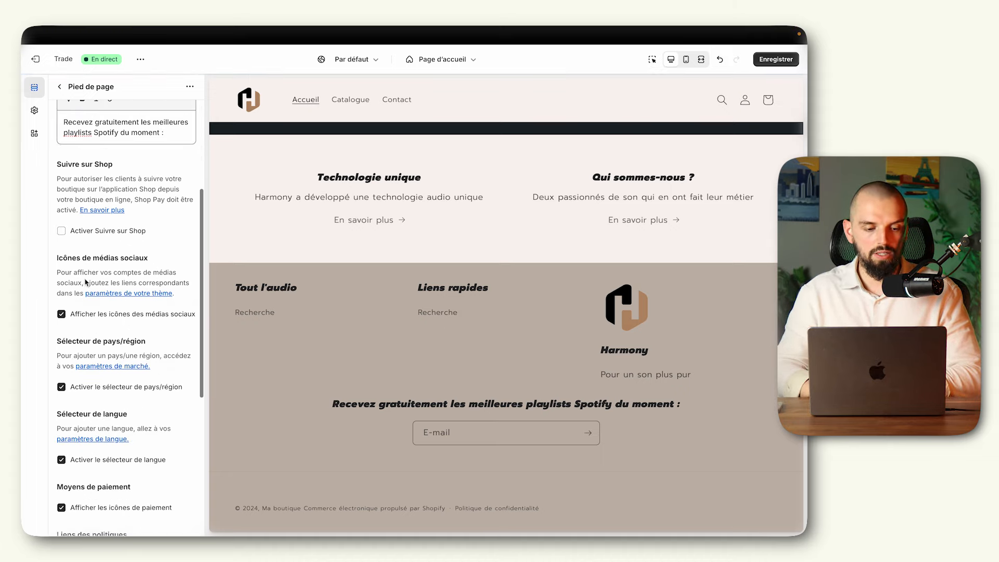
scroll(103, 328, down, 1)
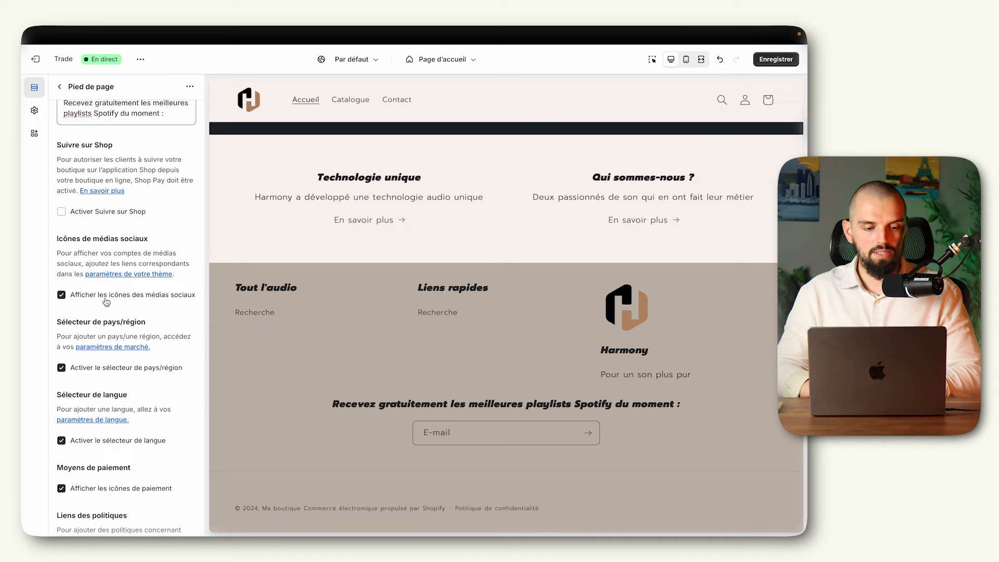
scroll(107, 302, down, 2)
click(116, 317)
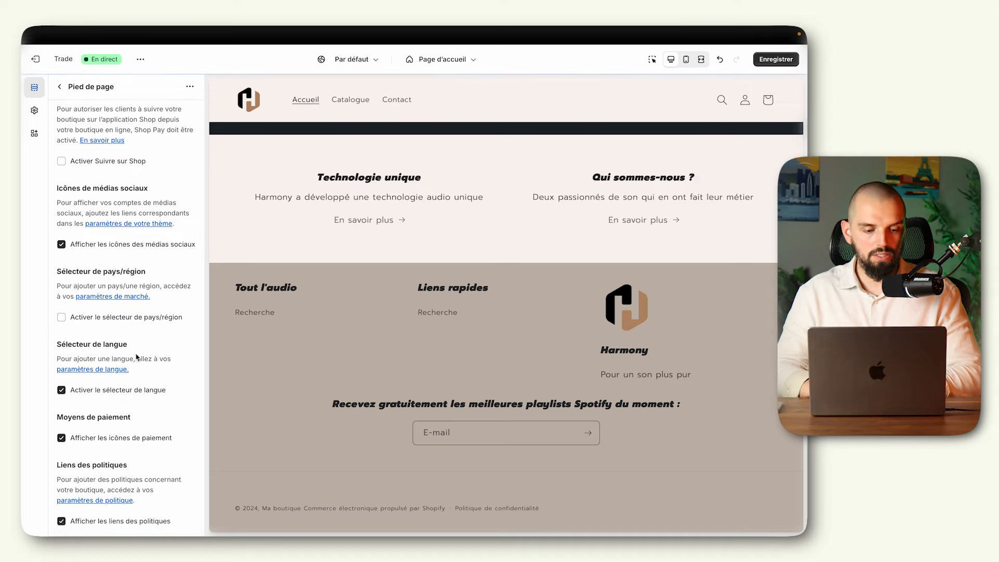
click(122, 395)
scroll(123, 364, down, 3)
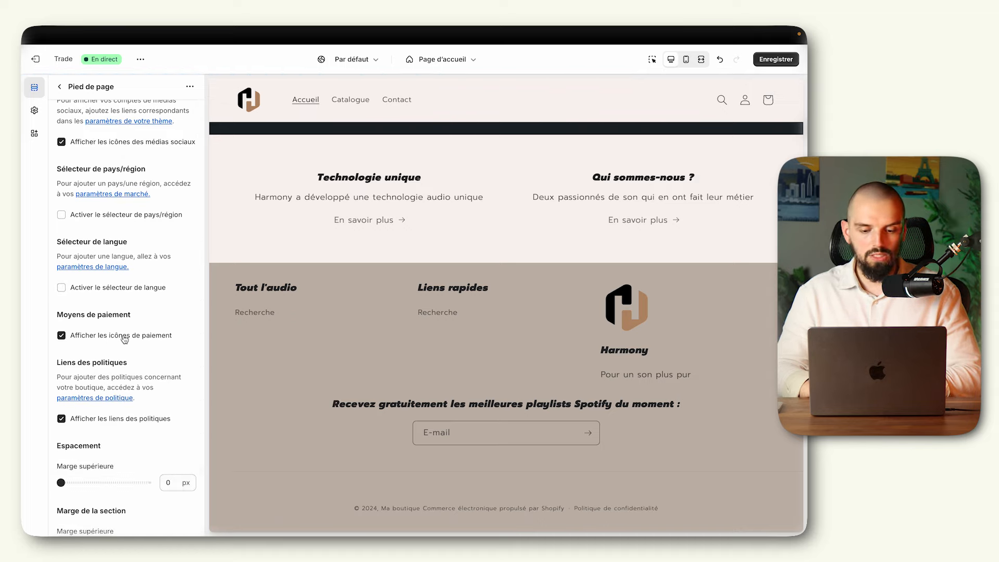
- Look through the remaining footer settings and save the theme changes
scroll(125, 339, down, 1)
scroll(124, 339, down, 1)
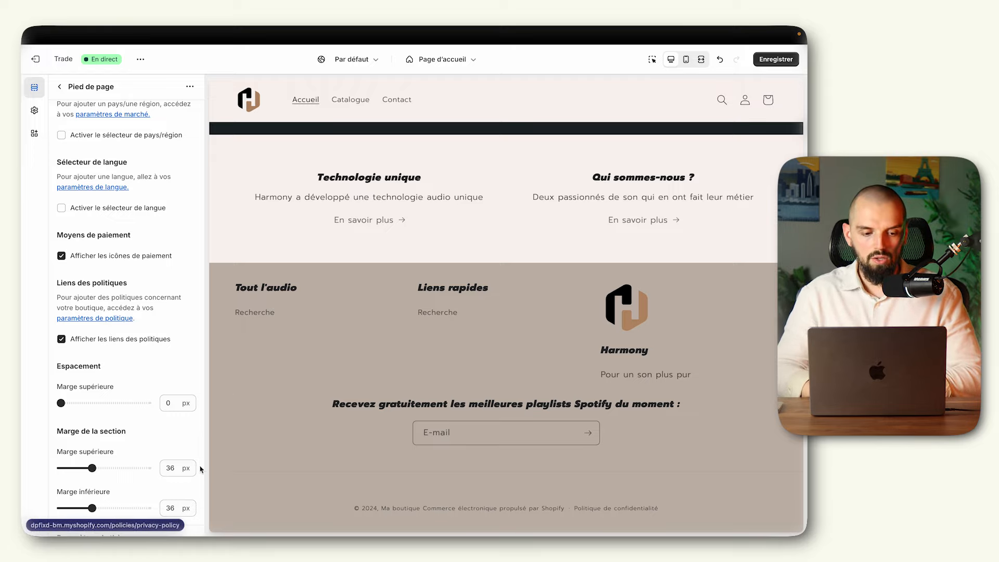
click(775, 59)
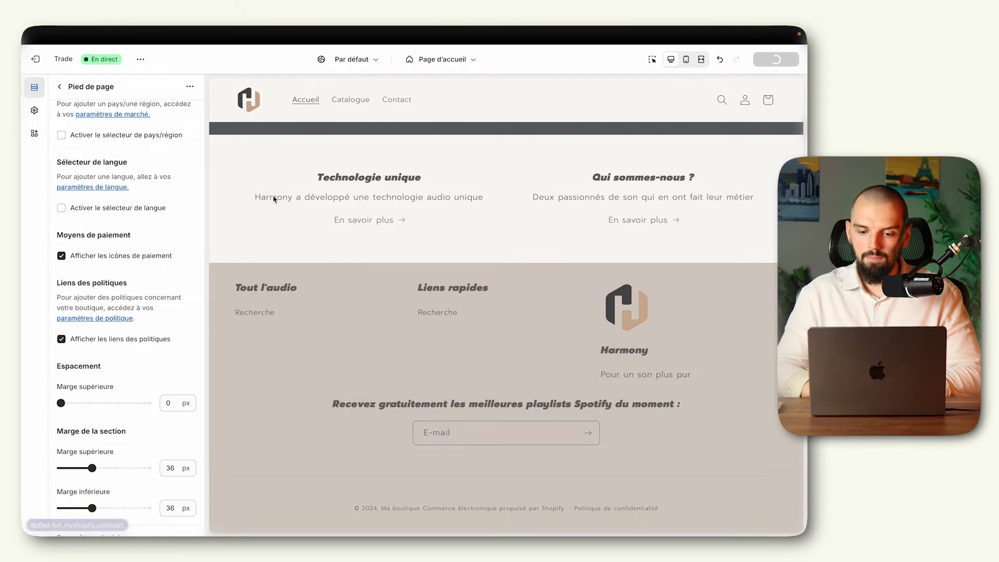
scroll(120, 149, up, 10)
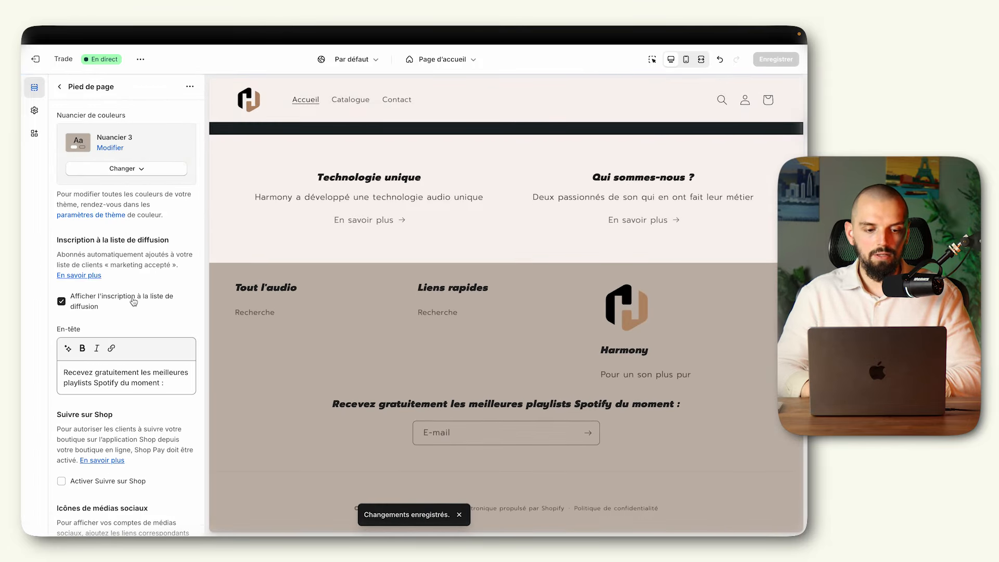
scroll(134, 302, down, 6)
- From the Tout l'audio footer block, open its linked menu "Menu pied de page" in the store's navigation editor
click(61, 87)
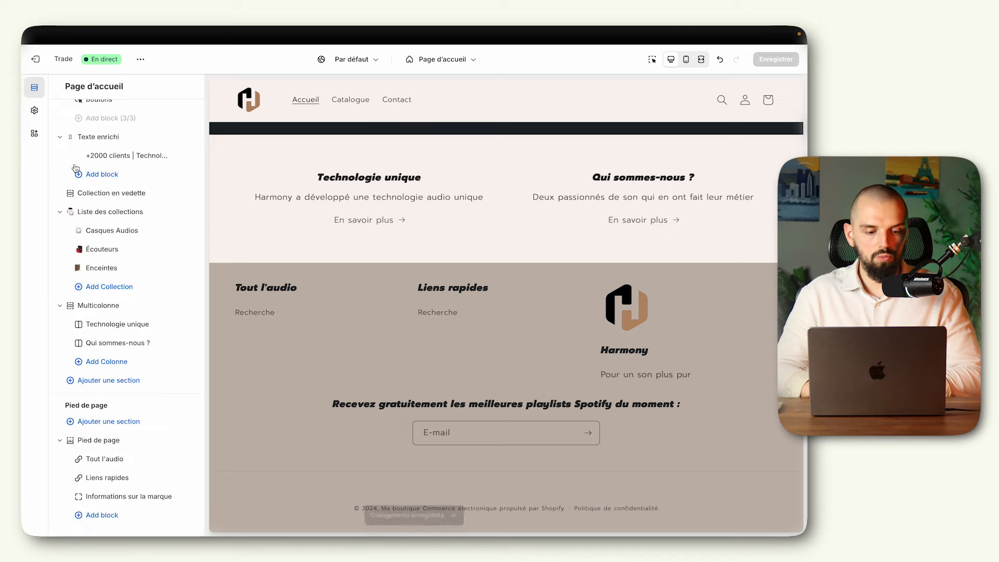
click(121, 462)
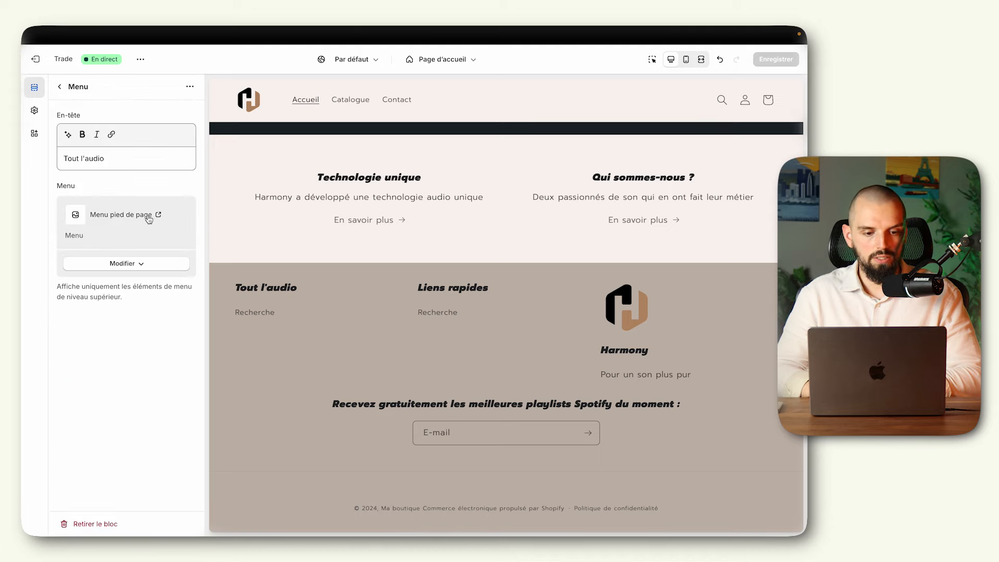
click(138, 266)
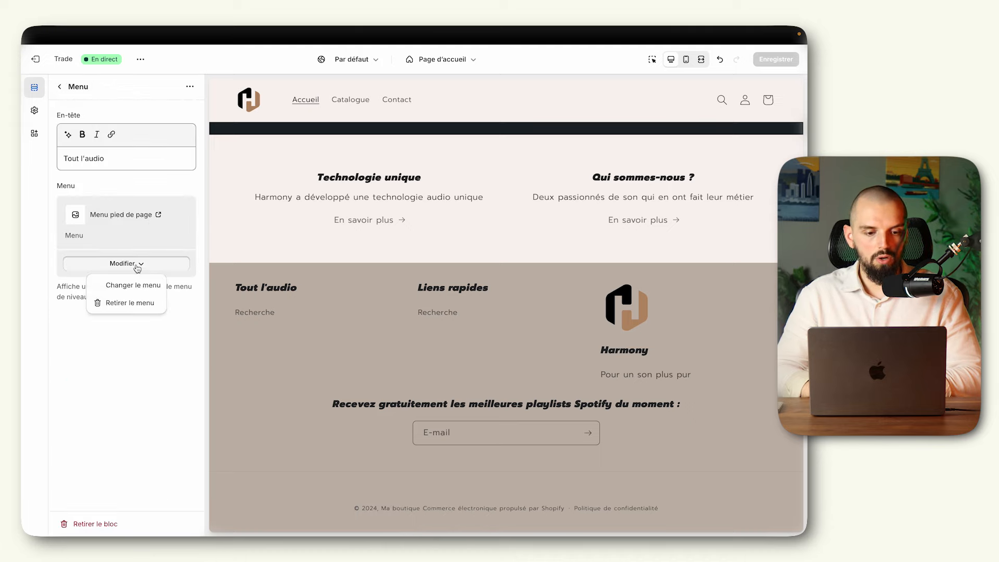
click(152, 221)
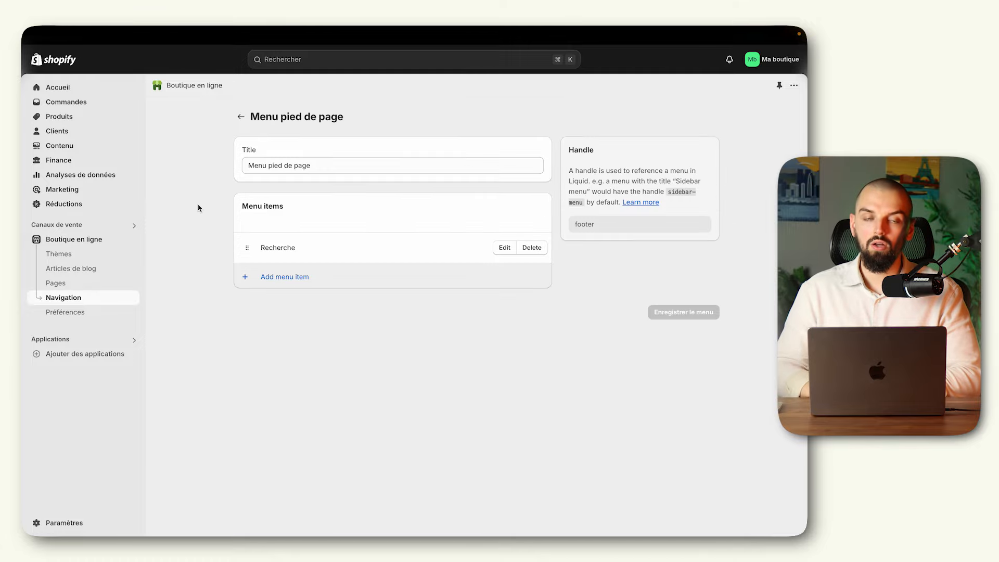
click(306, 166)
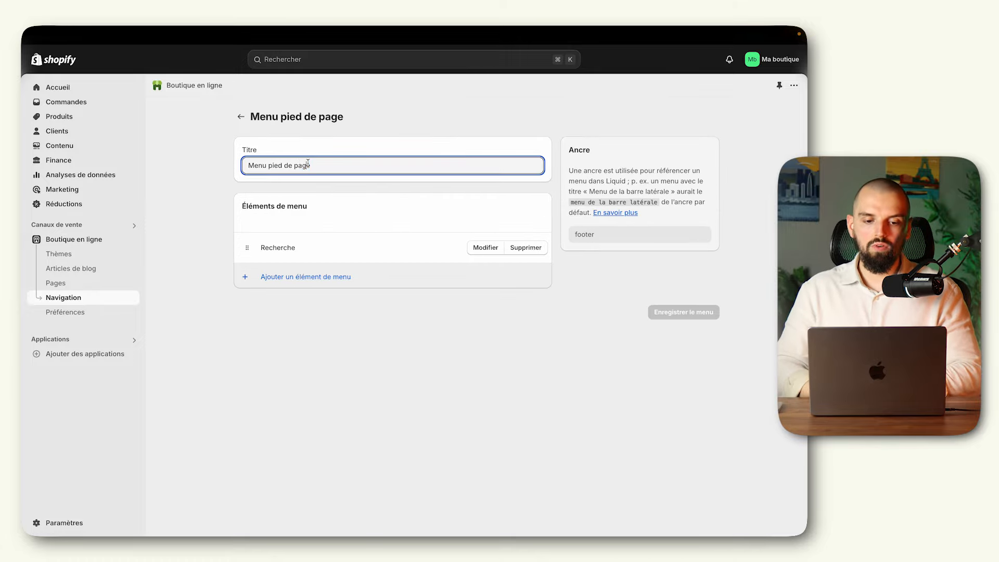
key(super+a)
text(Menu)
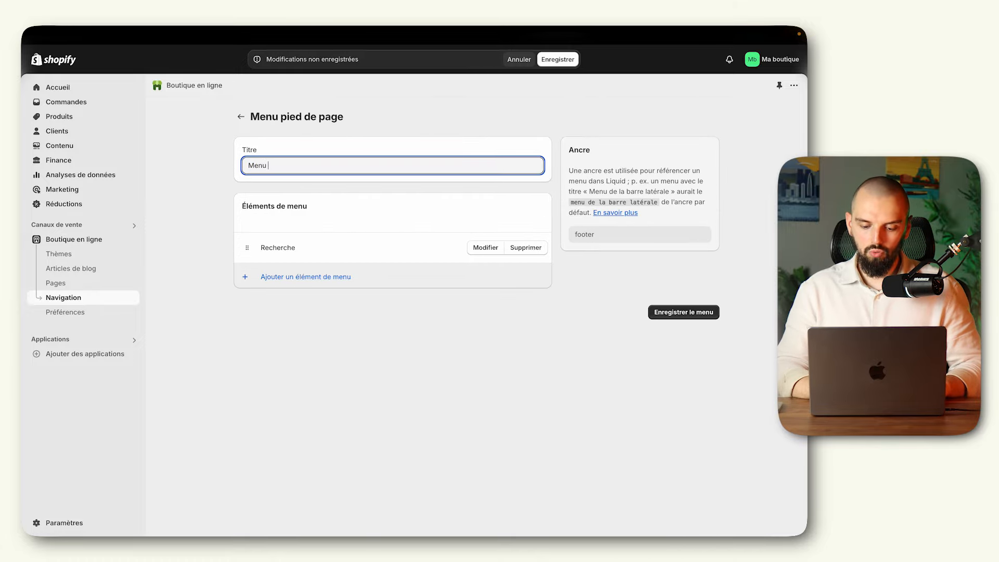
text( pied de page)
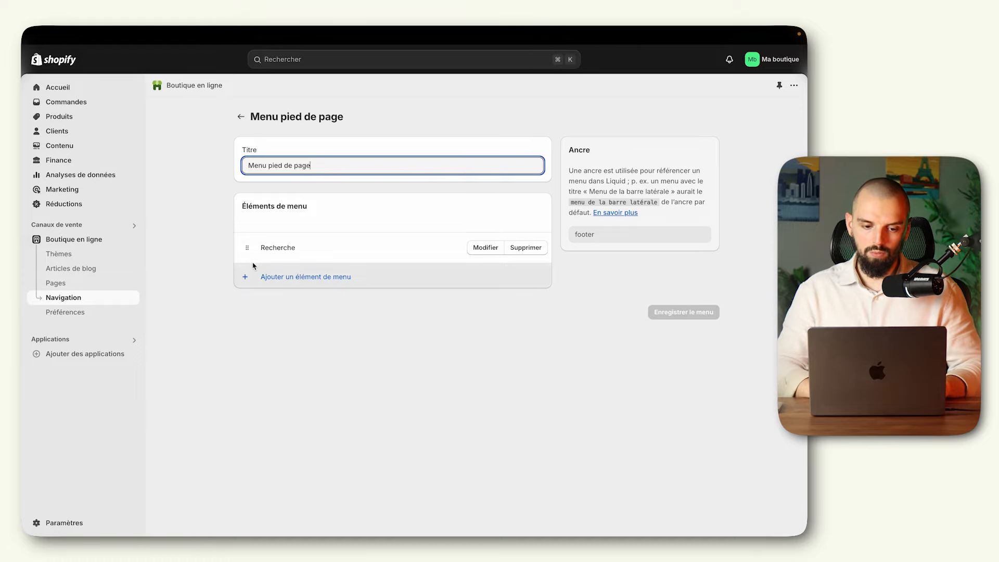
- Add a "Contactez-nous" item linked to the Contact page to the footer menu
click(287, 281)
text(Co)
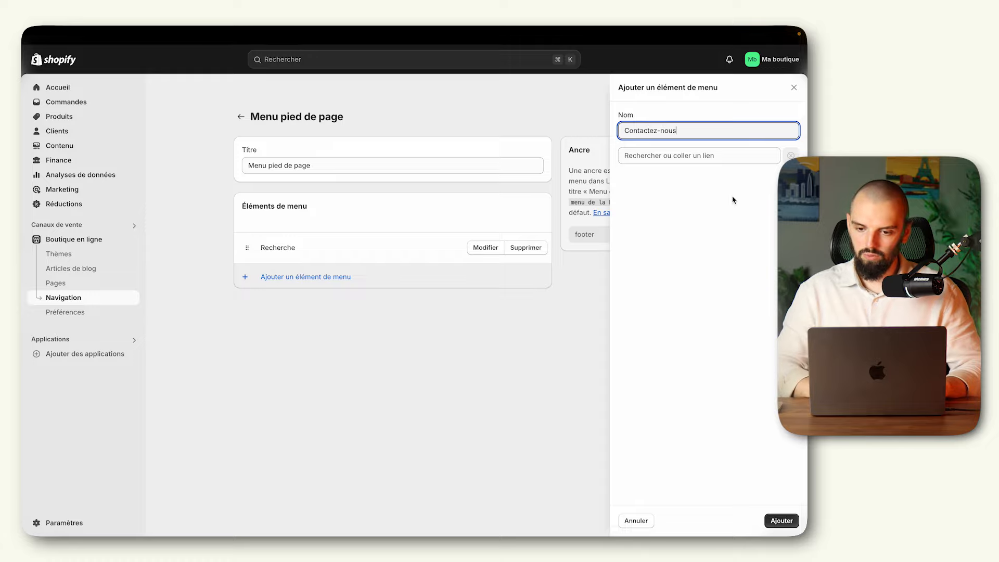
text(ntactez-nous)
click(727, 153)
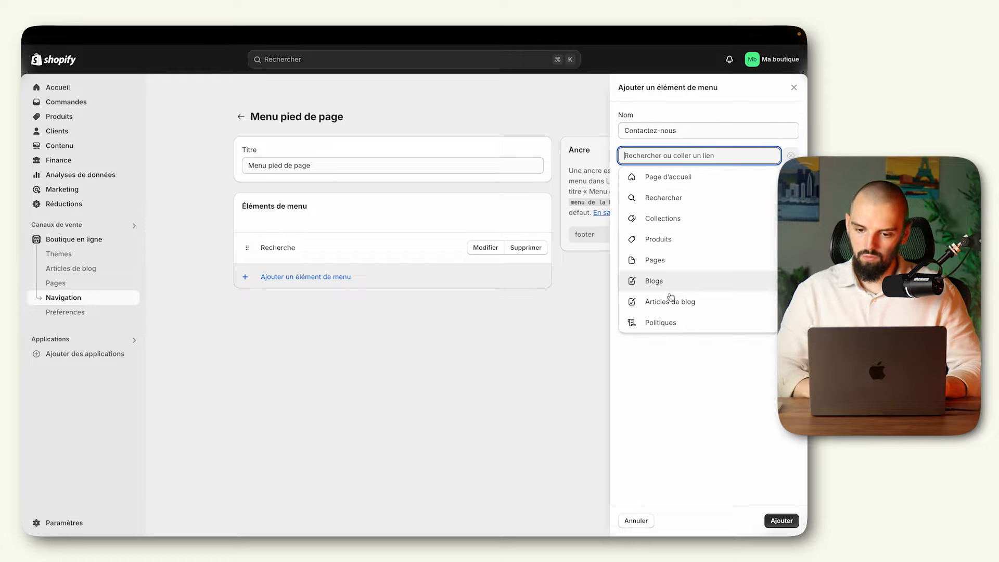
click(671, 265)
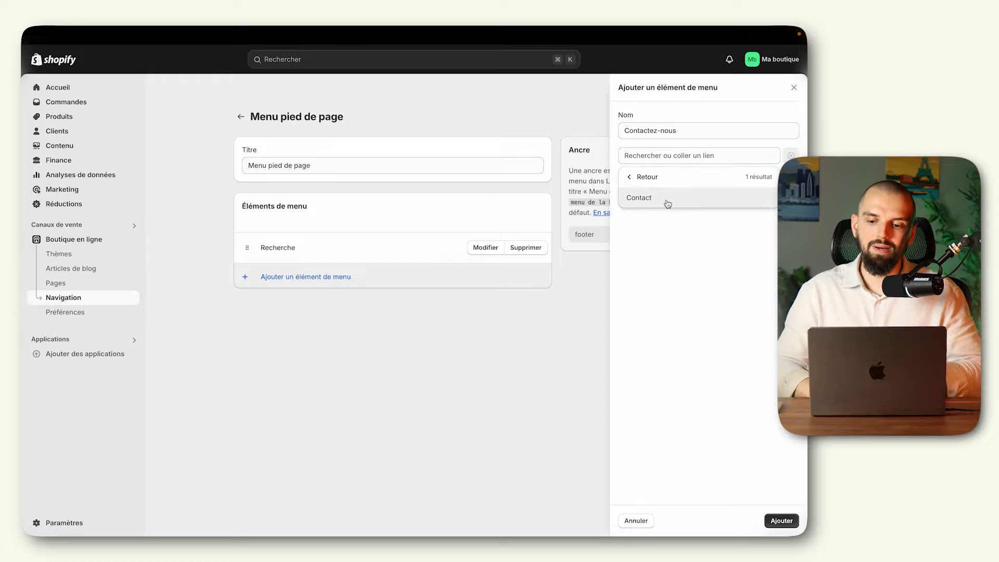
click(668, 203)
click(781, 521)
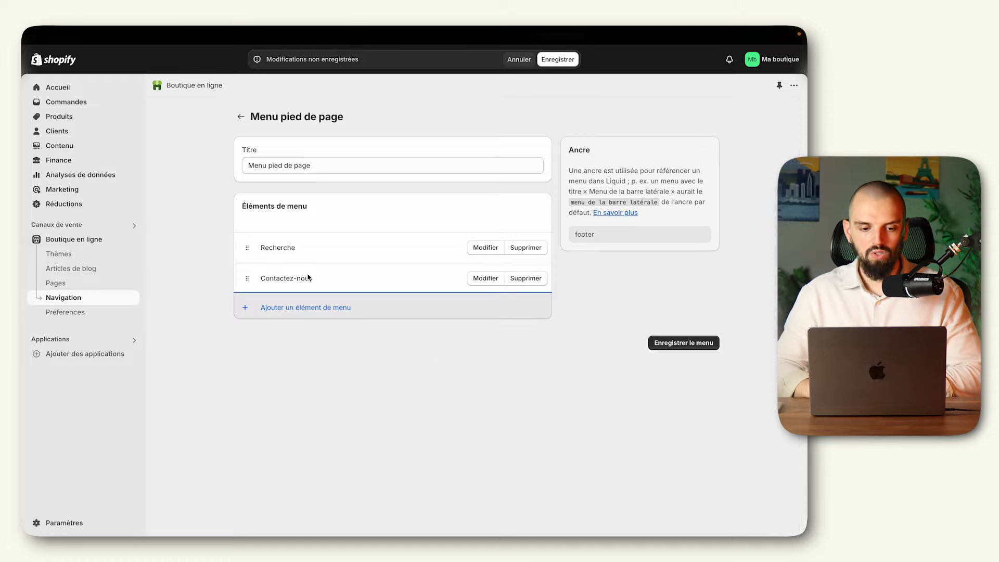
- Add a "Notre histoire" item linked to the Contact page to the footer menu
click(291, 308)
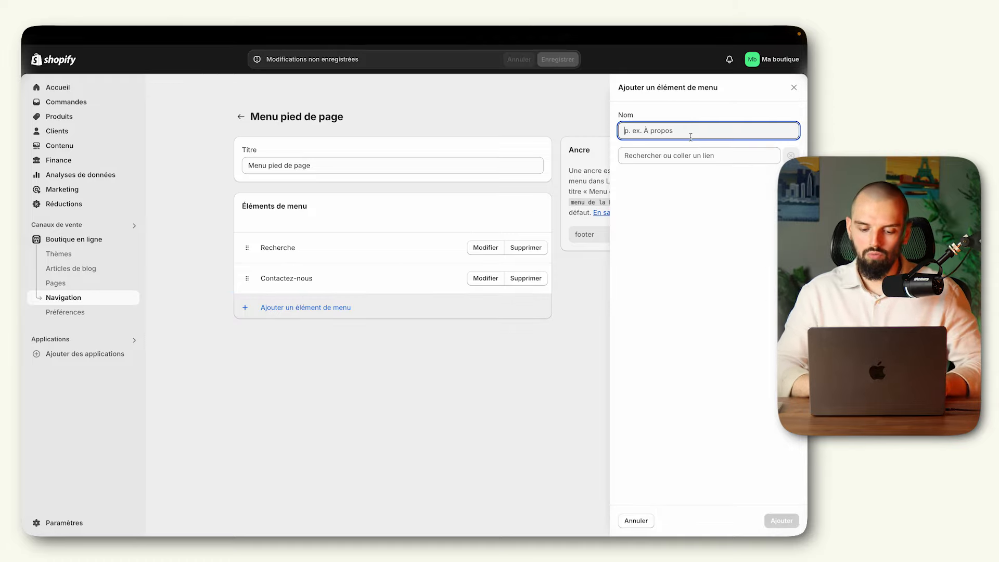
text(Notre histoire)
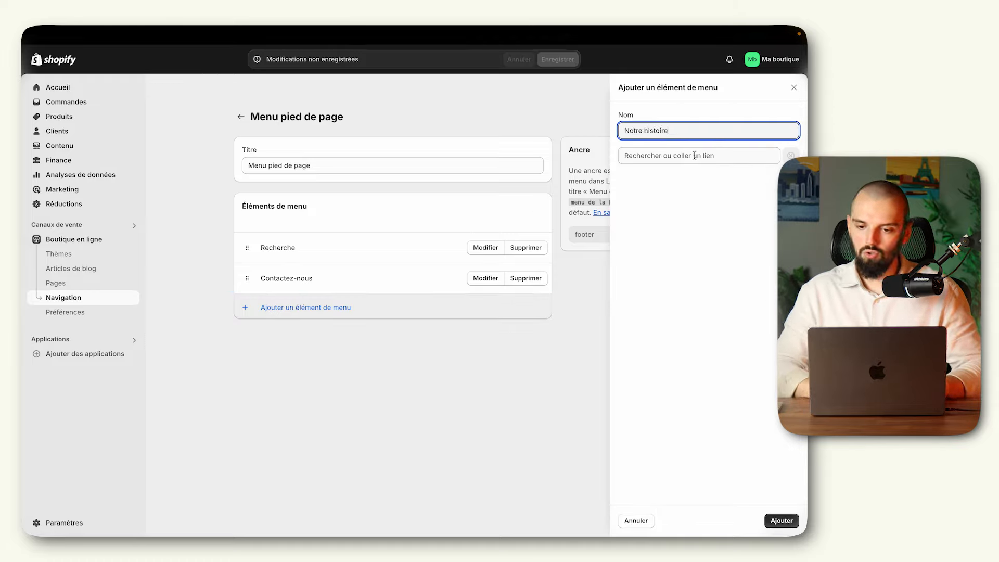
click(695, 155)
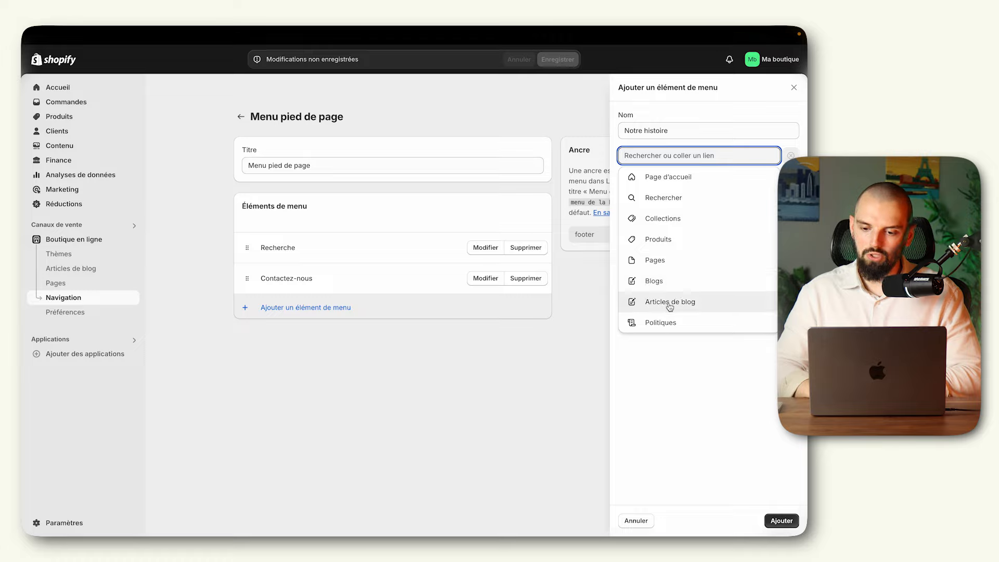
click(678, 260)
click(678, 196)
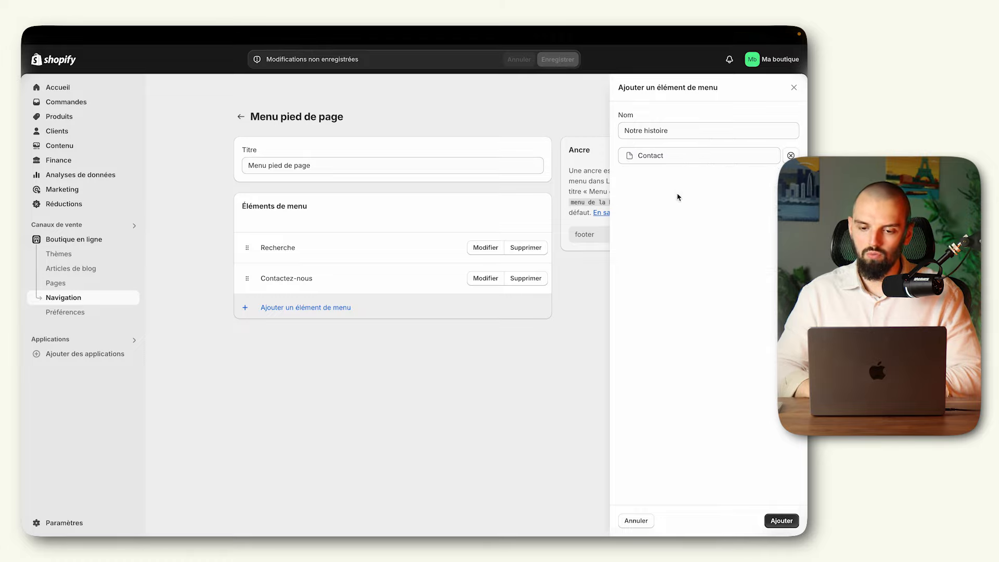
click(771, 517)
- Reorder the footer menu items as Notre histoire, Contactez-nous, Recherche and save the menu
drag(247, 308, 270, 246)
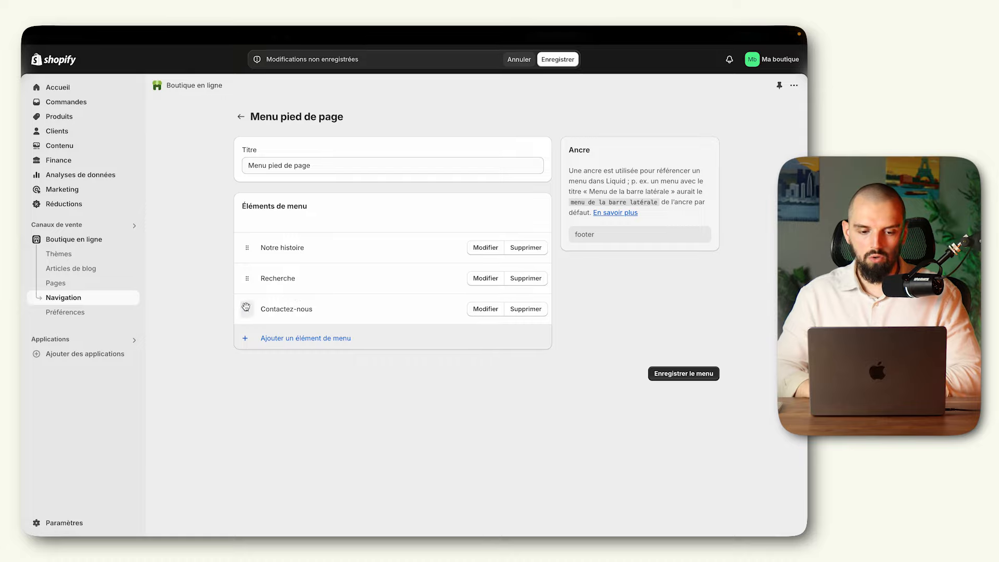
drag(247, 308, 247, 279)
click(679, 374)
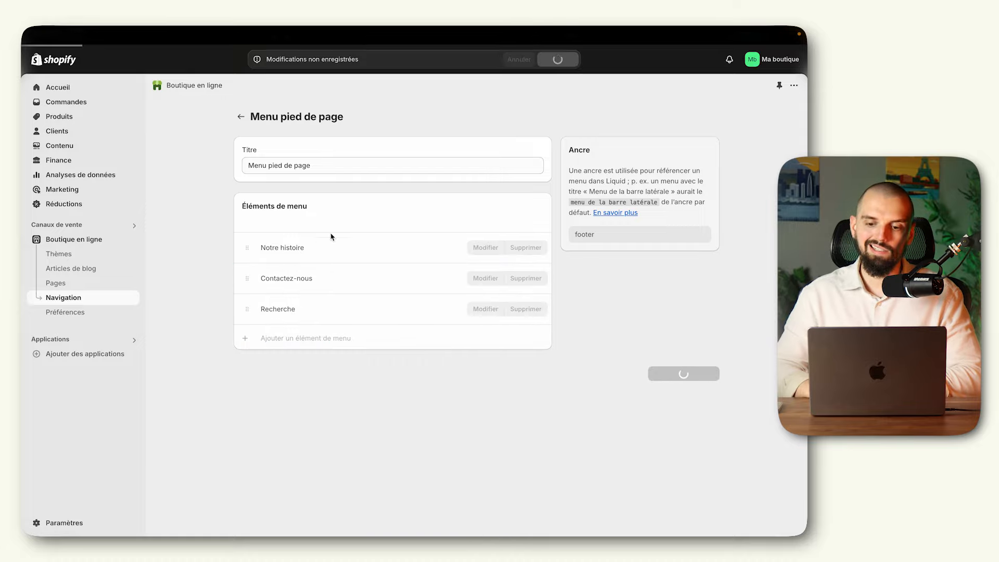
- In the store's "Menu principal", rename the Catalogue item as "Tous les produits"
click(242, 118)
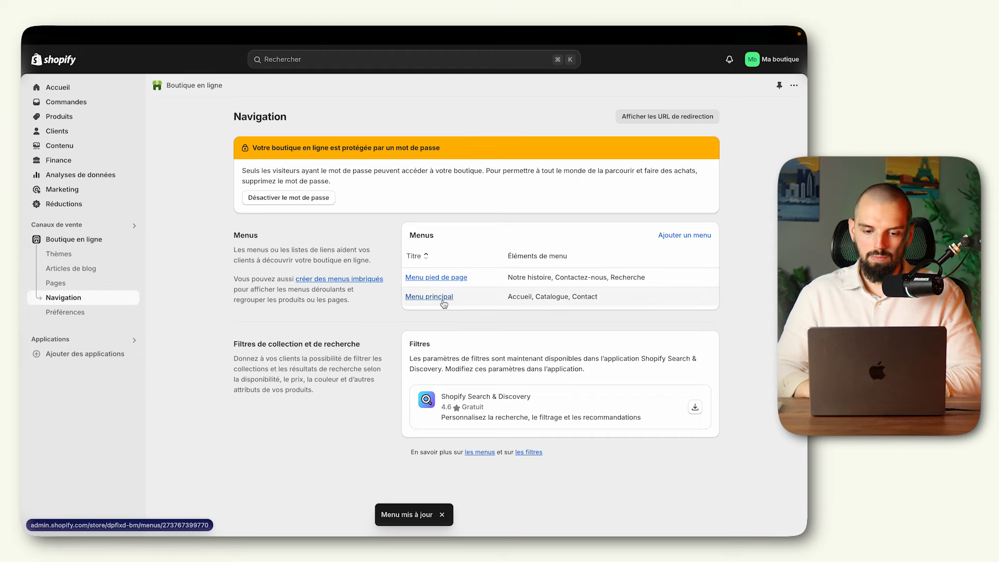
click(442, 298)
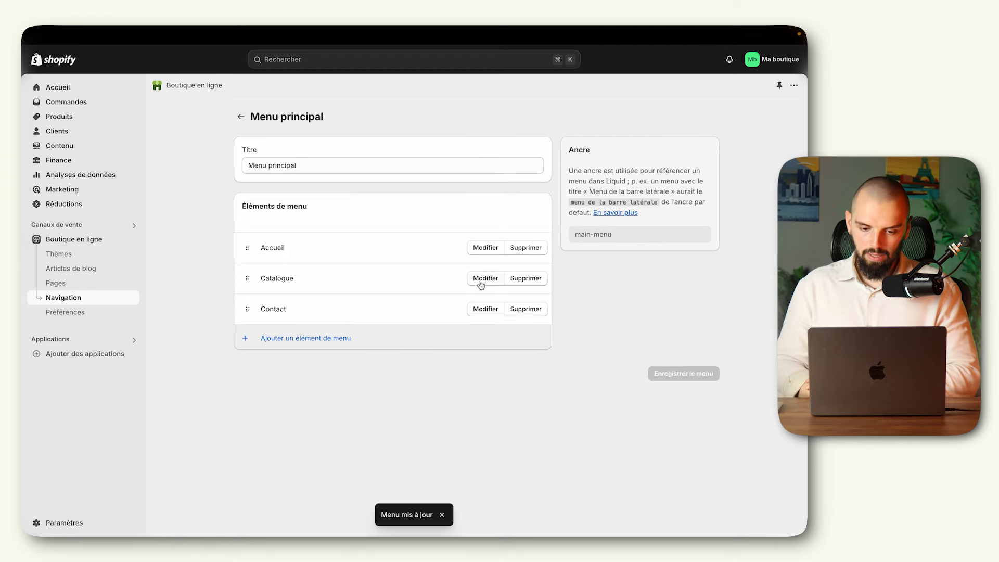
click(481, 281)
triple_click(680, 130)
text(Tous les produits)
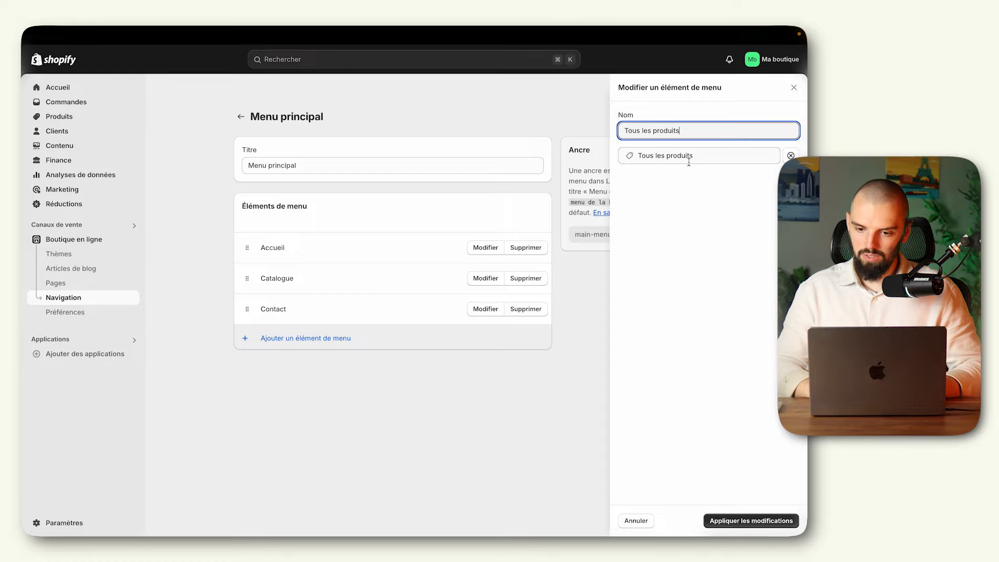
click(739, 521)
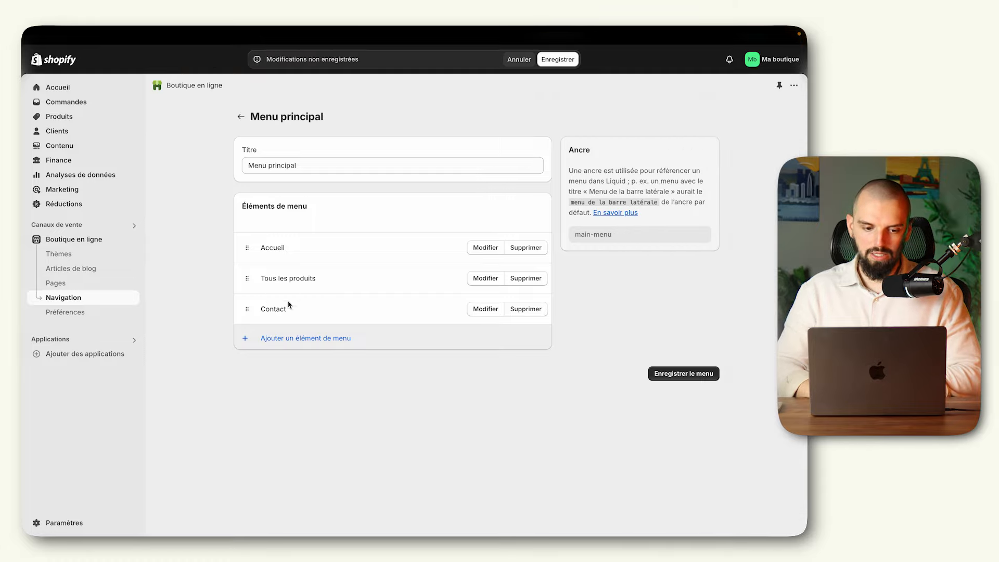
click(502, 309)
click(676, 133)
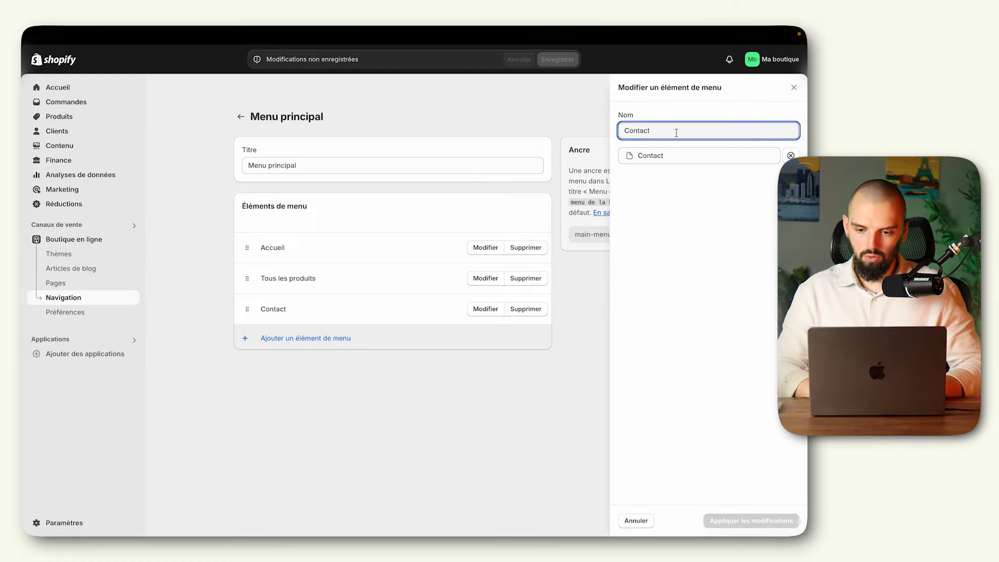
click(637, 521)
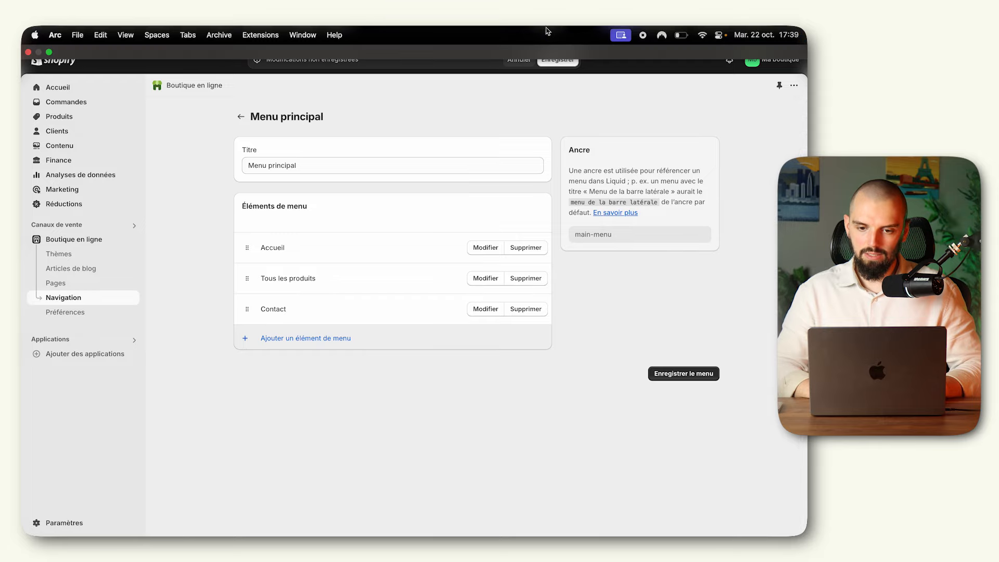
- Save the main menu and start a new navigation menu titled "Menu pied de page 2"
click(558, 59)
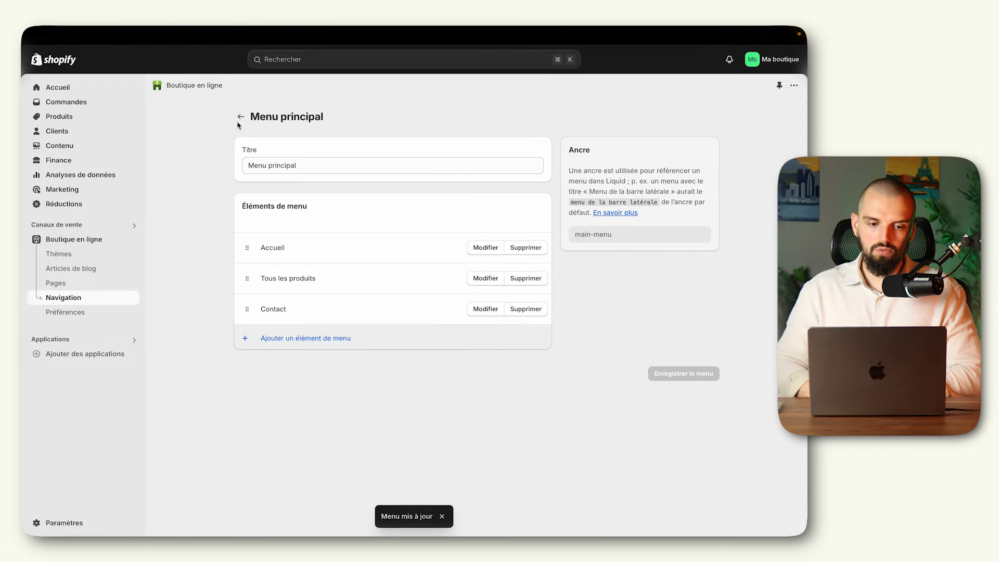
click(241, 117)
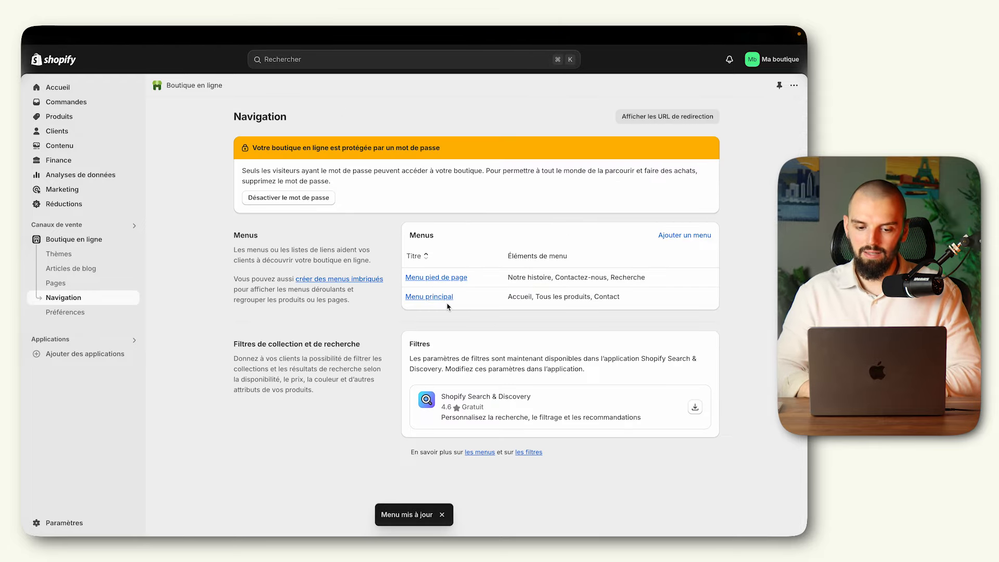
click(666, 237)
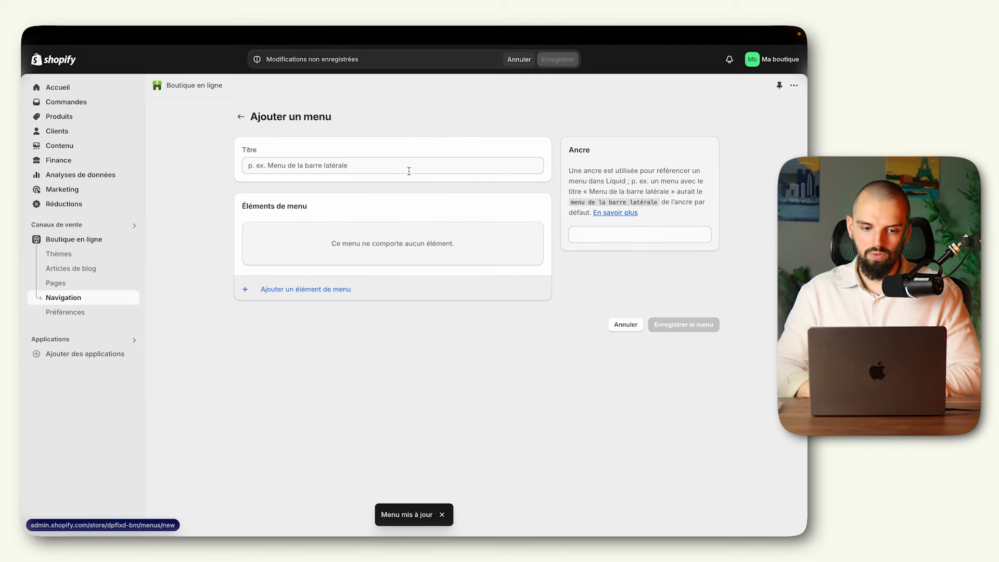
click(408, 168)
text(Menu pied de page 2)
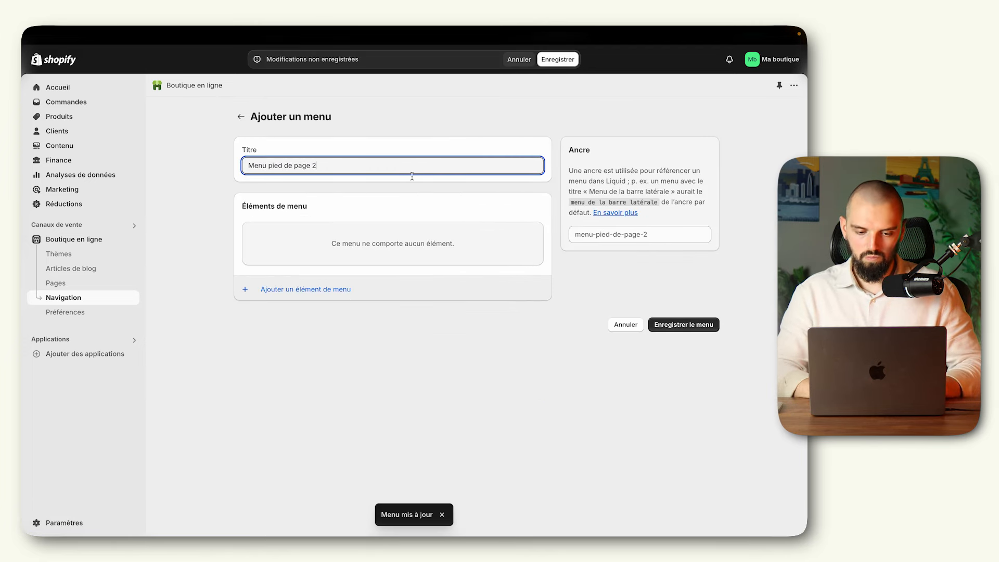
click(399, 241)
- Add a "Les casques" item linked to the Casques Audios collection to the new menu
click(342, 298)
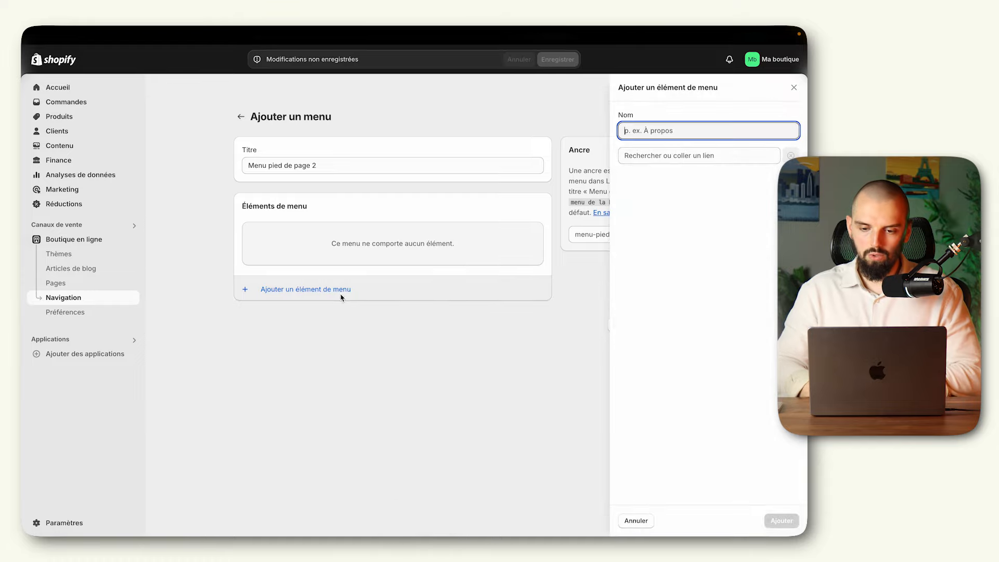
text(Cas)
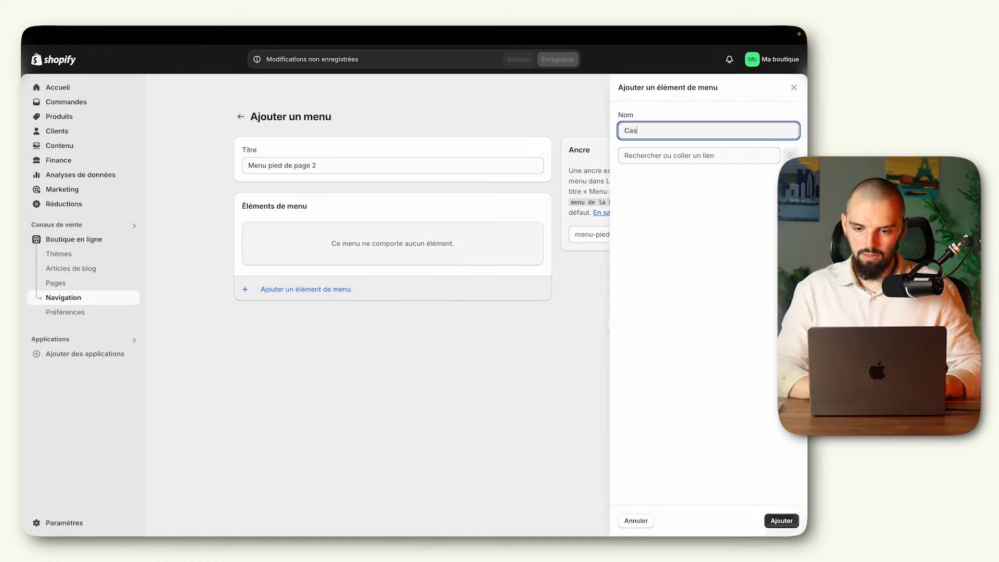
text(ques)
key(super+a)
text(Le)
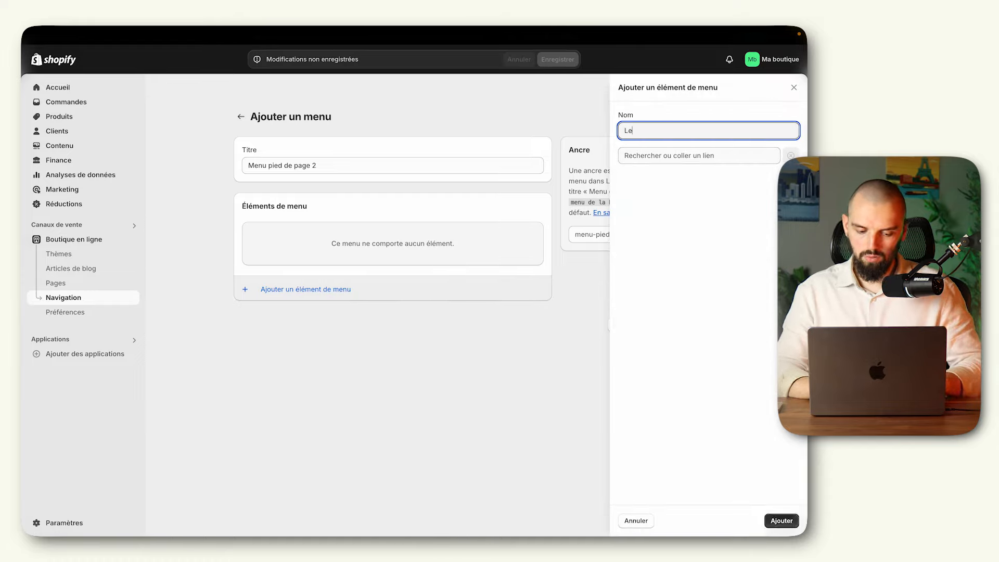
click(696, 156)
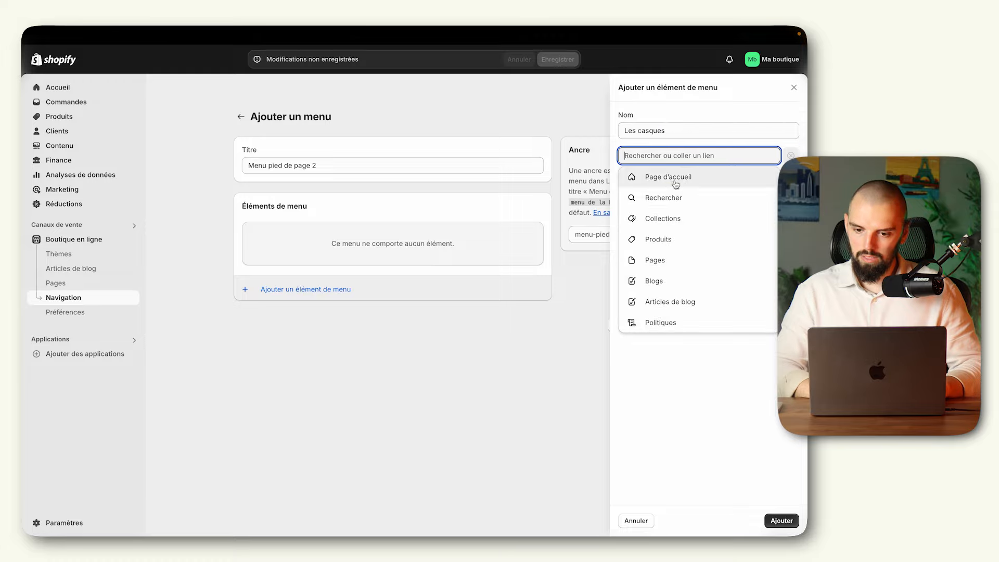
click(675, 220)
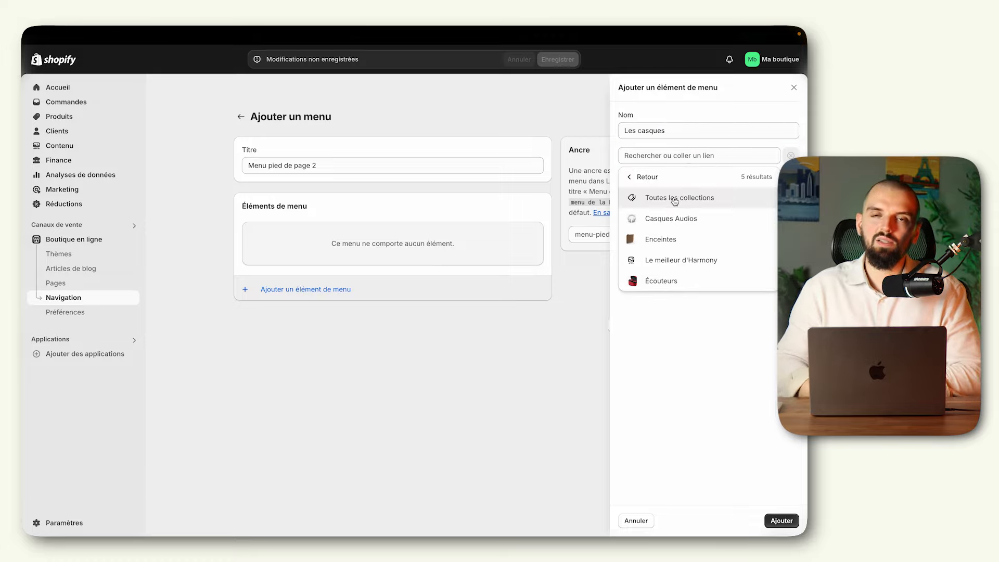
click(680, 221)
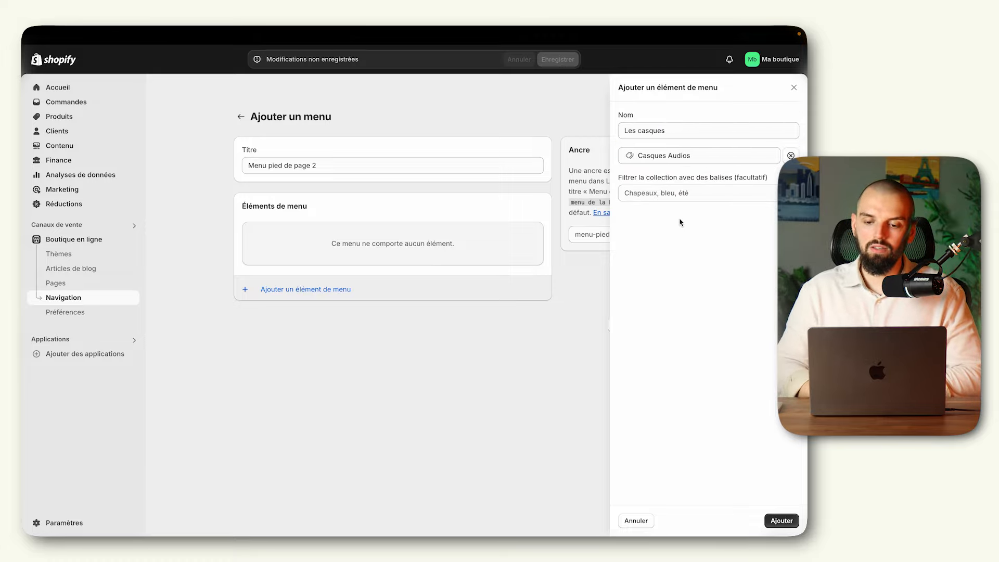
click(781, 521)
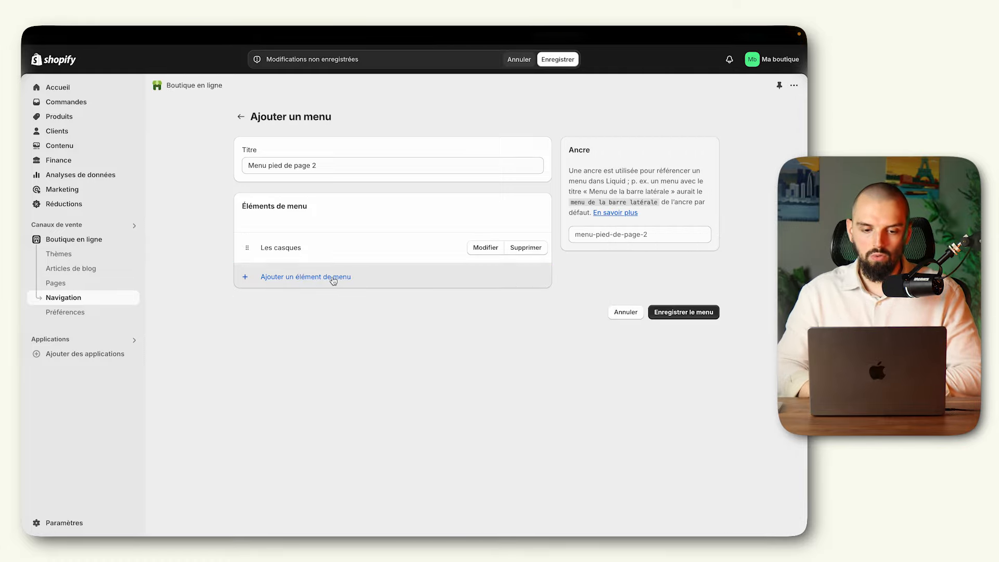
- Add a "Les écouteurs" item linked to the Écouteurs collection to the new menu
click(331, 277)
text(Les écouteurs)
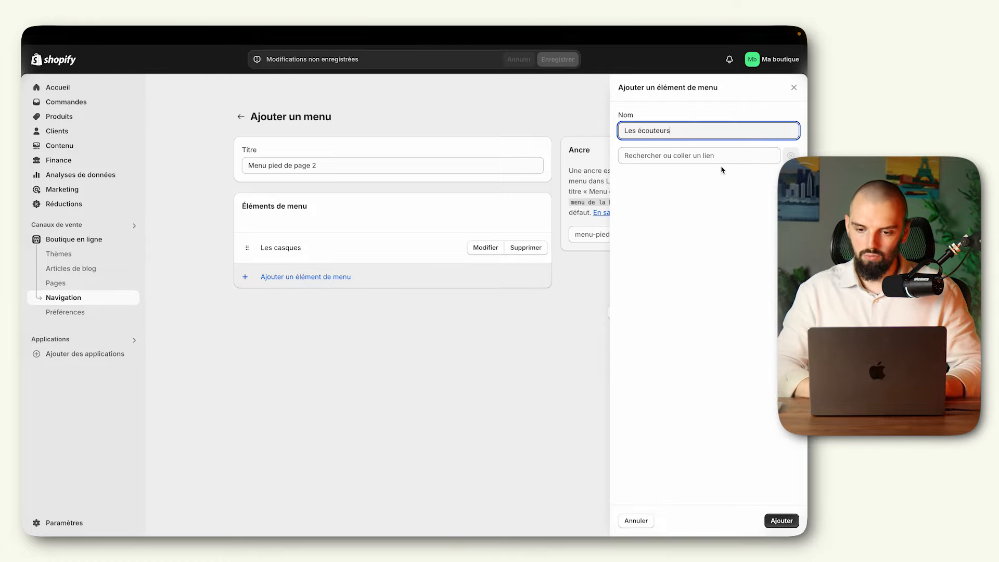
click(718, 156)
click(672, 223)
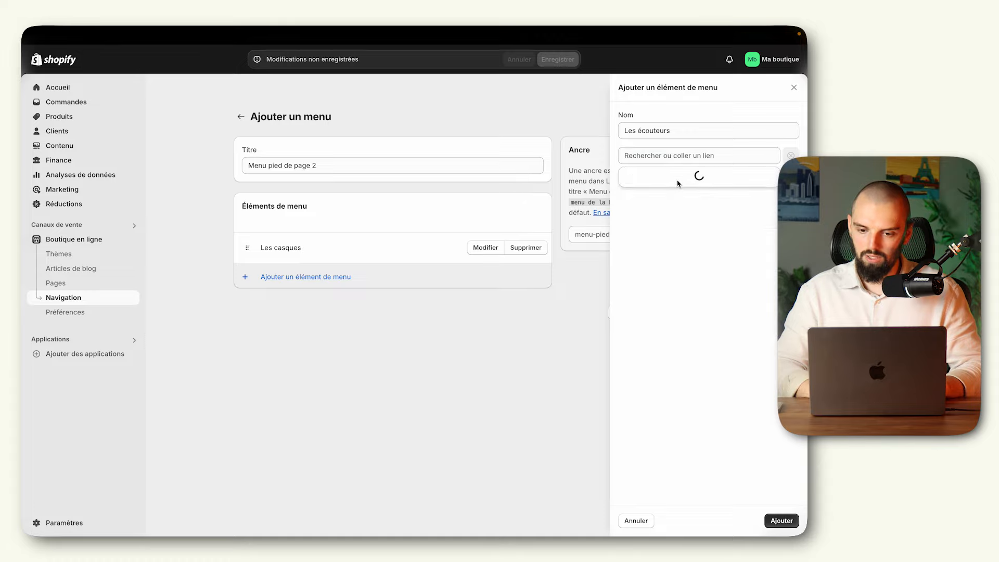
click(684, 241)
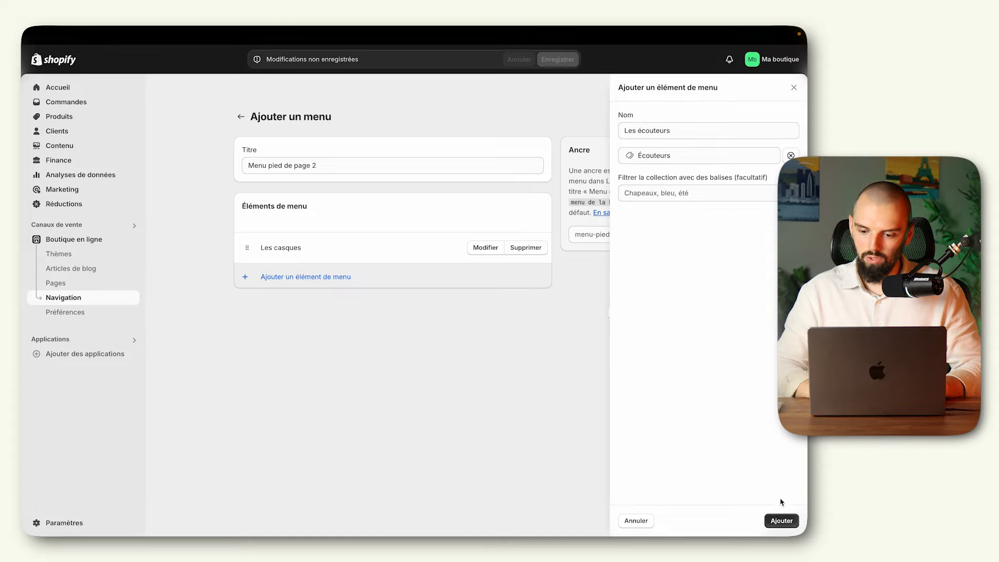
click(777, 520)
- Add a "Les enceintes" item linked to the Enceintes collection to the new menu
click(374, 307)
text(Les enceintes)
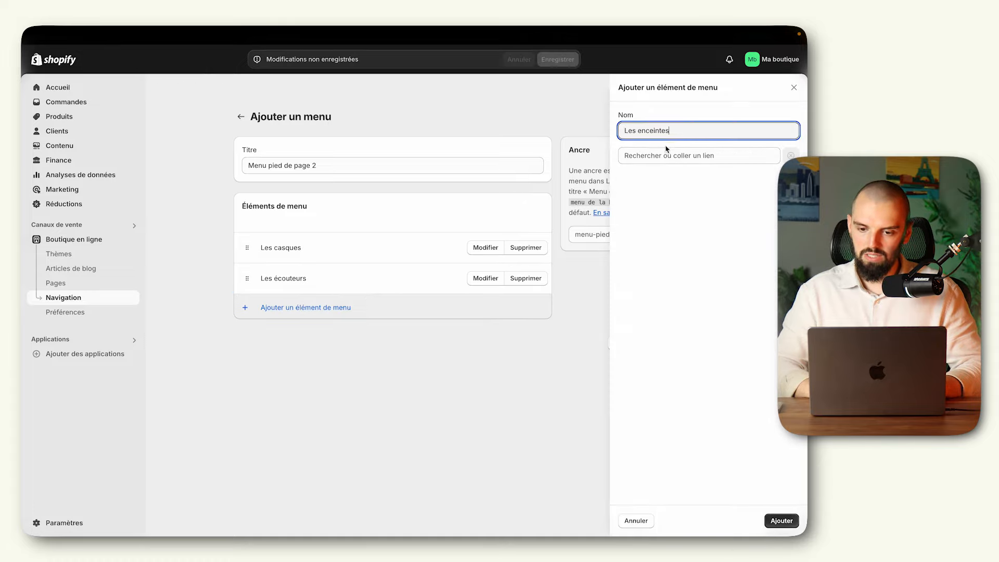
click(666, 151)
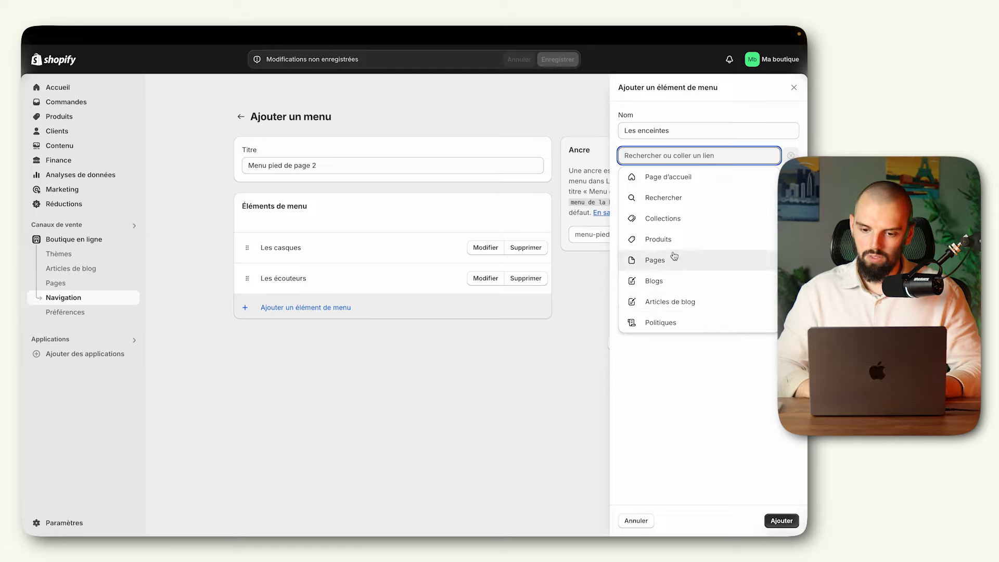
click(677, 222)
click(687, 196)
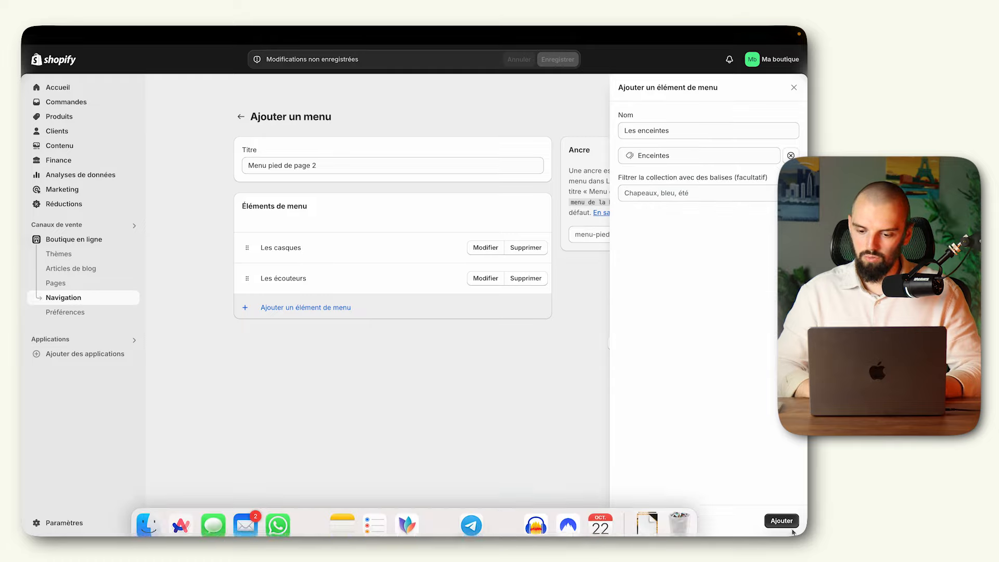
click(782, 521)
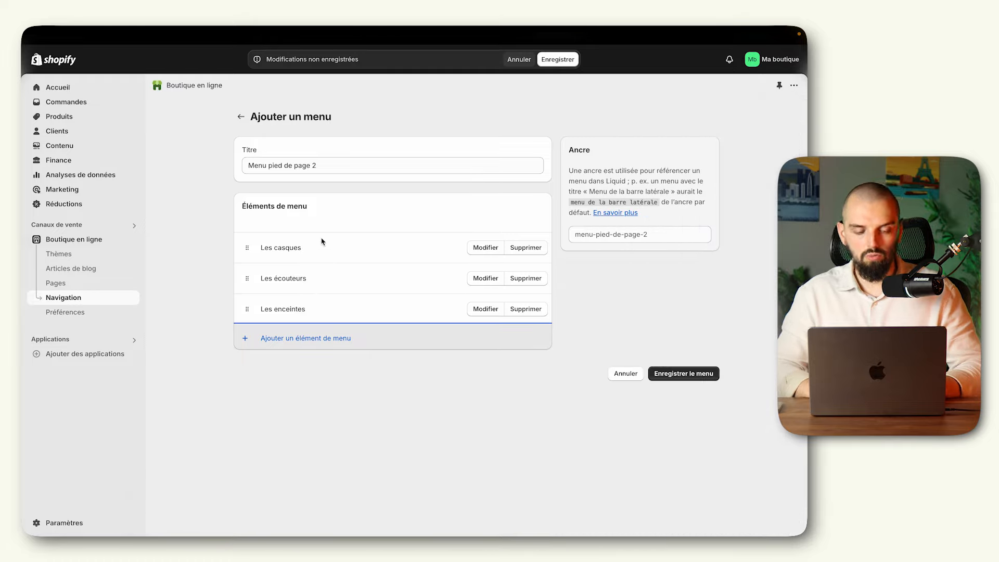
- Add a "Tout voir" item linked to all products (Tous les produits) and save the new footer menu
click(297, 339)
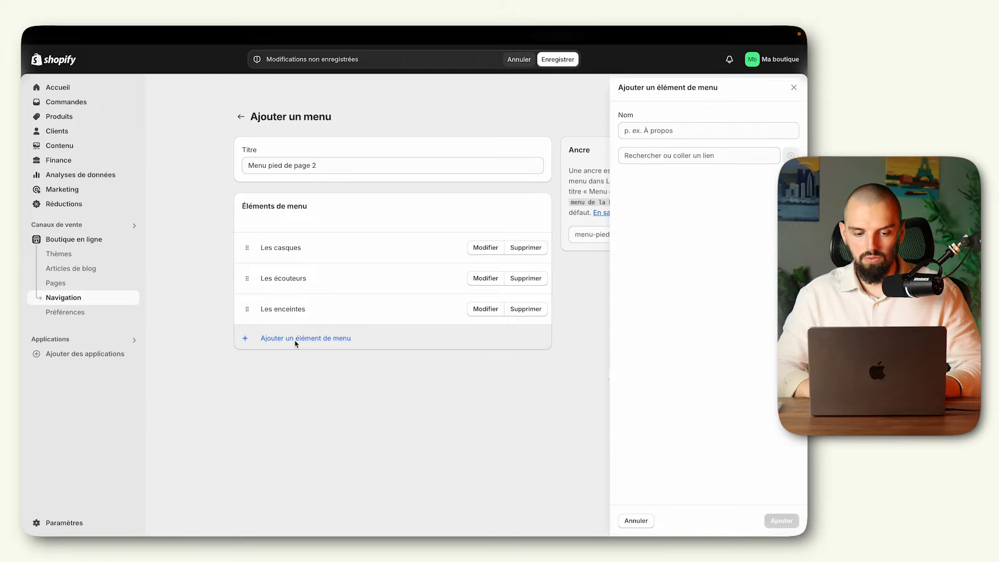
text(Tout voir)
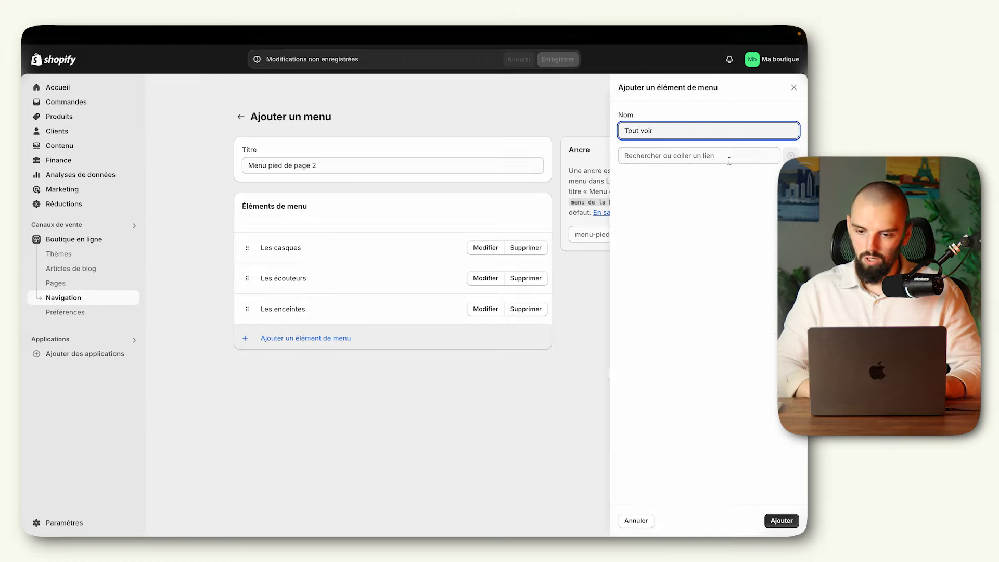
click(729, 157)
click(685, 228)
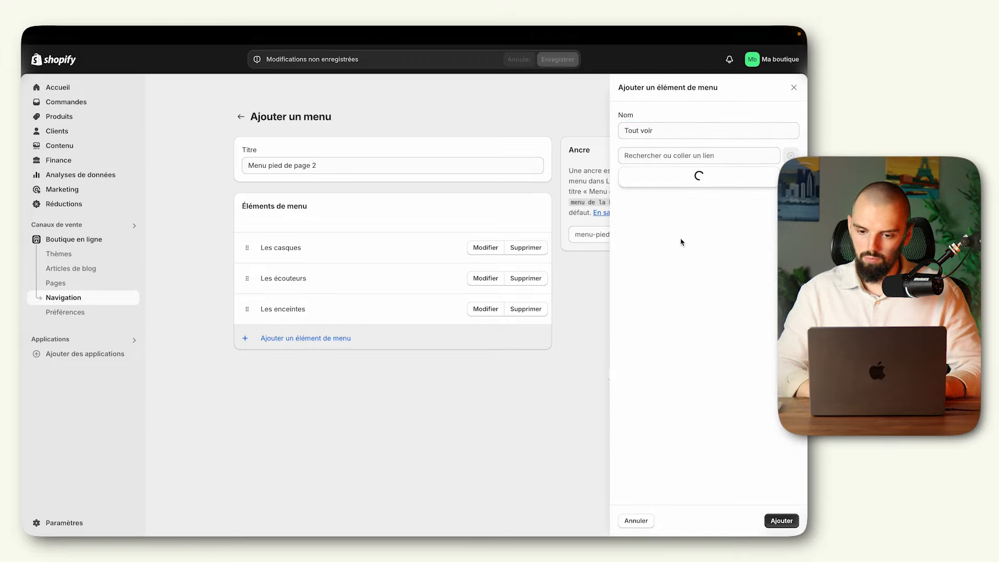
click(674, 196)
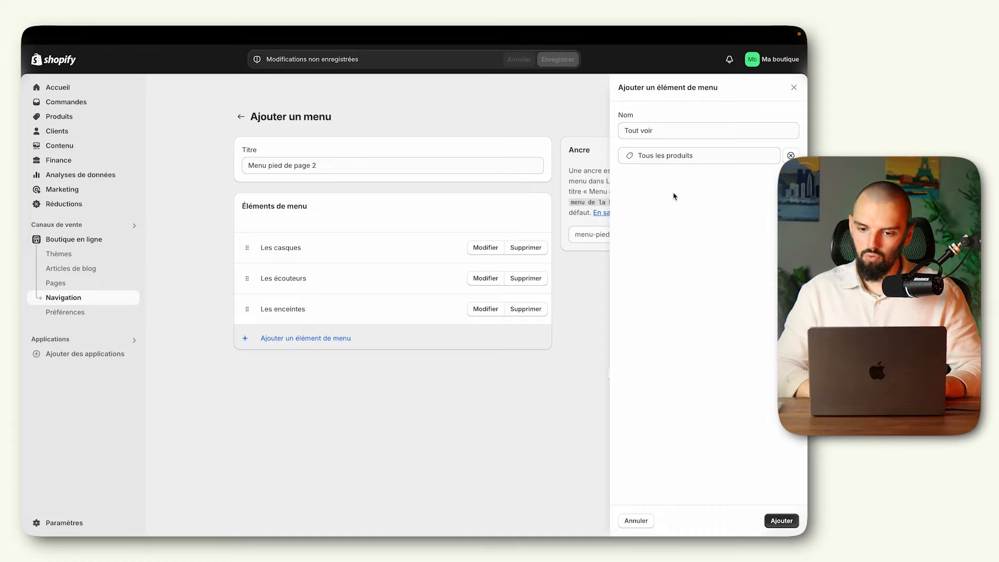
click(779, 521)
click(685, 404)
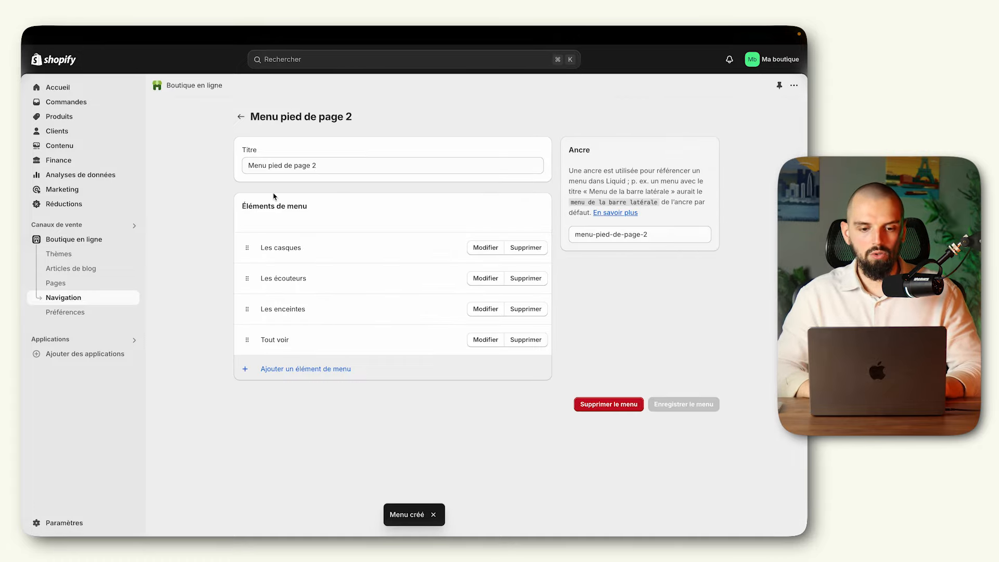
- Return to the theme editor, assign "Menu pied de page 2" to the footer's "Tout l'audio" block, and save the theme
mouse_move(23, 312)
click(52, 332)
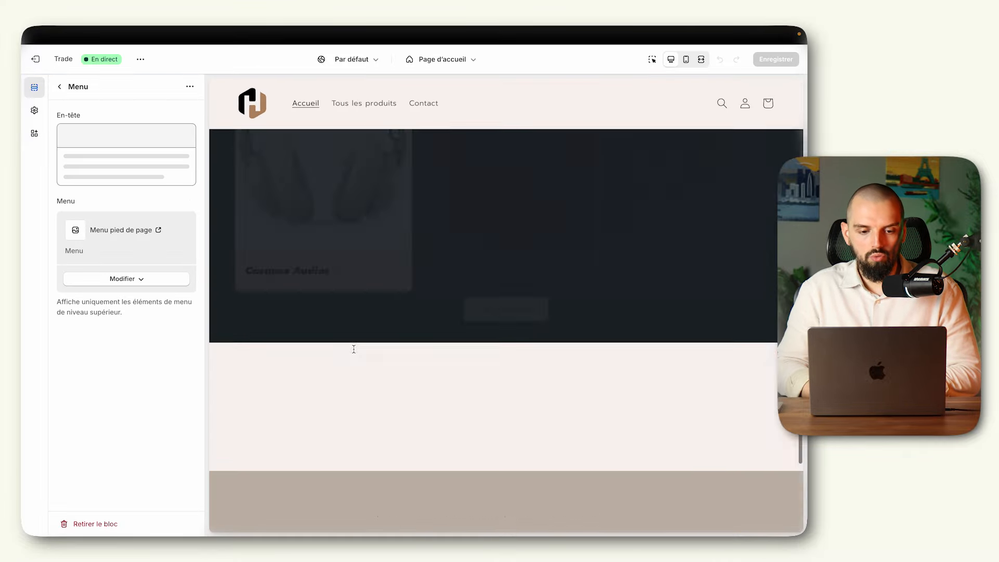
scroll(317, 320, up, 1)
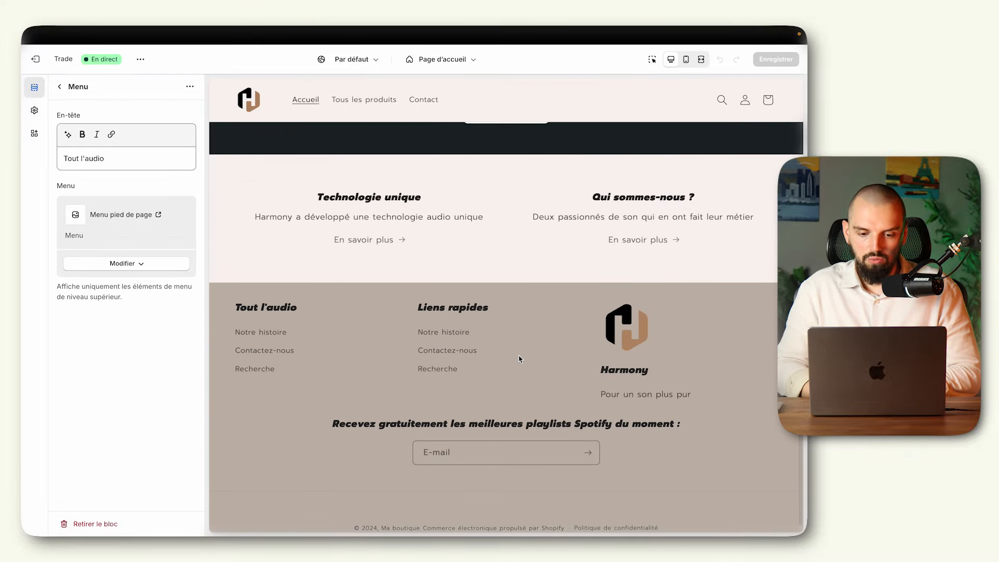
click(61, 88)
scroll(114, 324, down, 5)
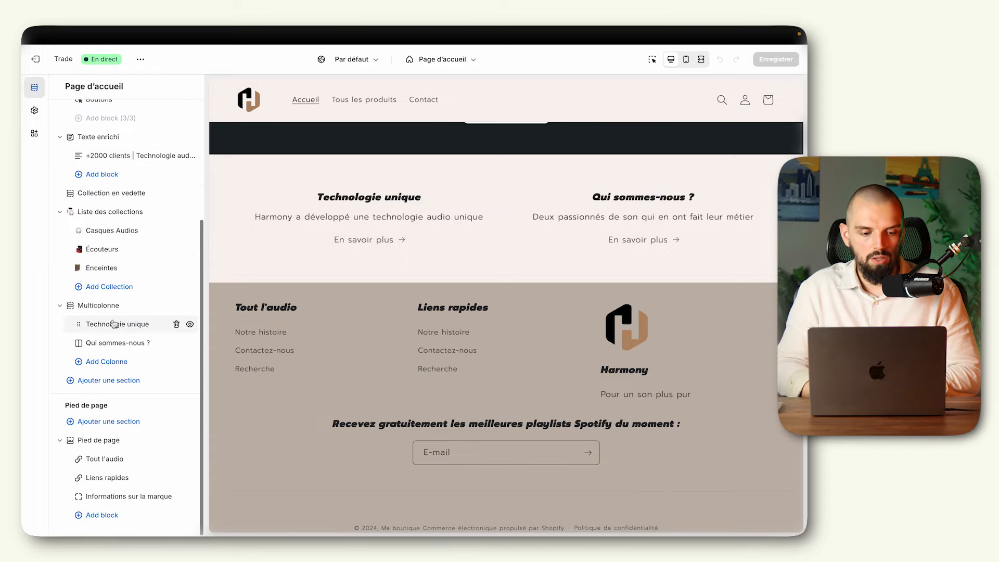
click(116, 461)
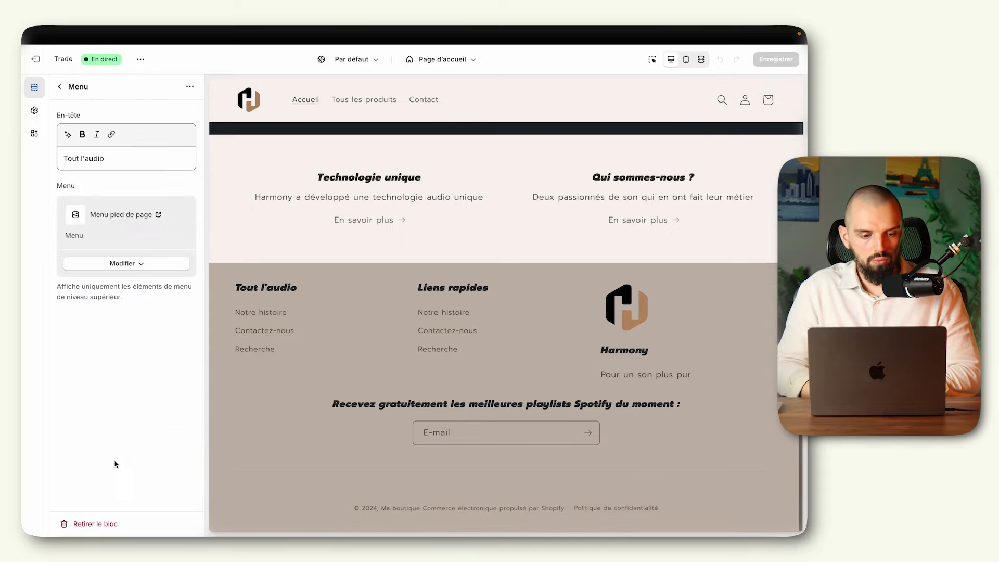
click(116, 263)
click(112, 283)
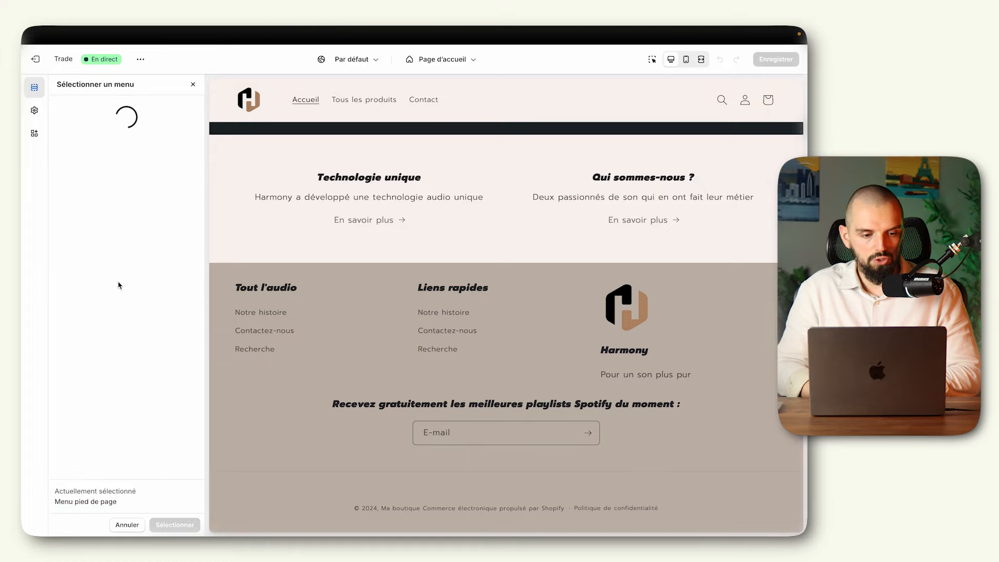
click(139, 200)
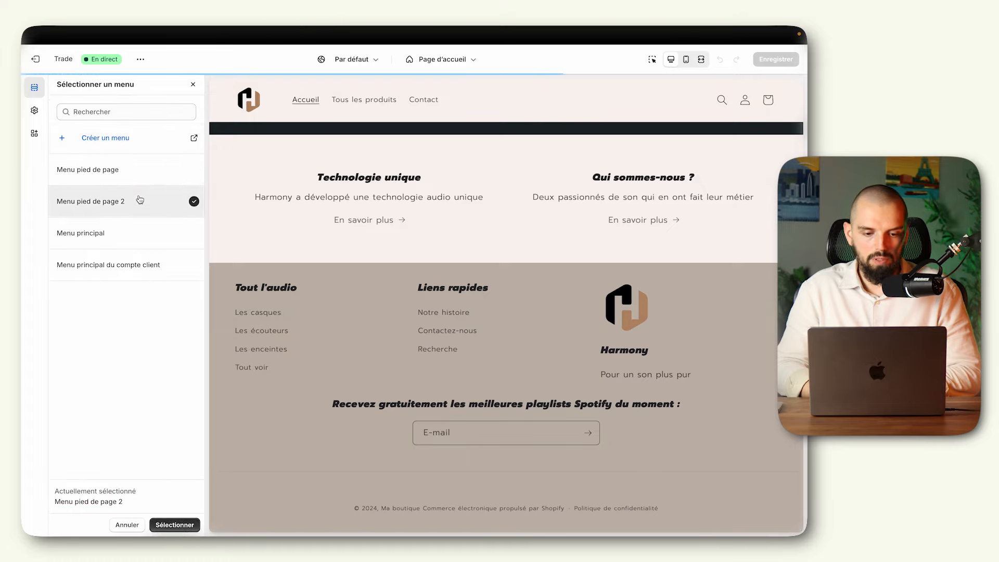
click(175, 526)
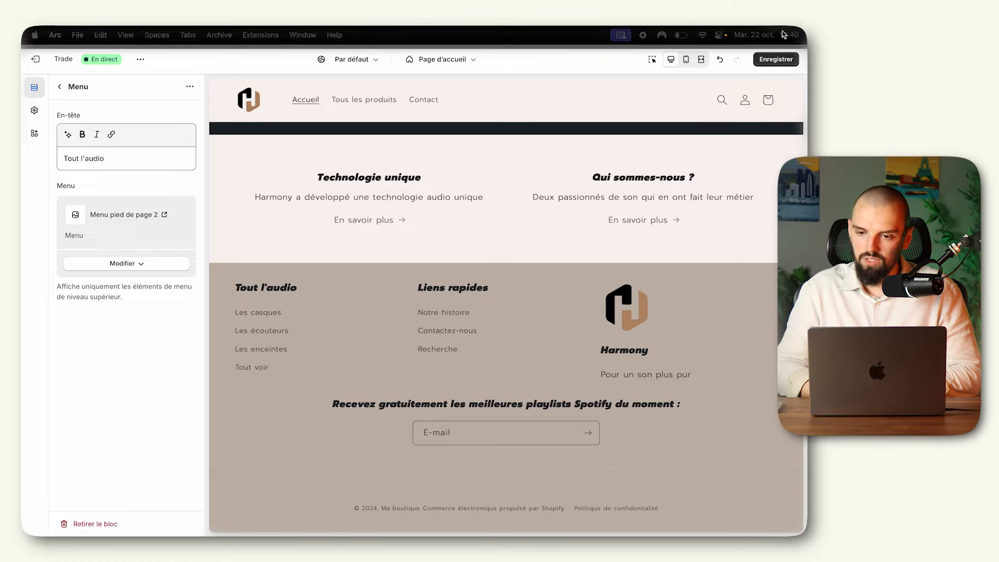
click(776, 61)
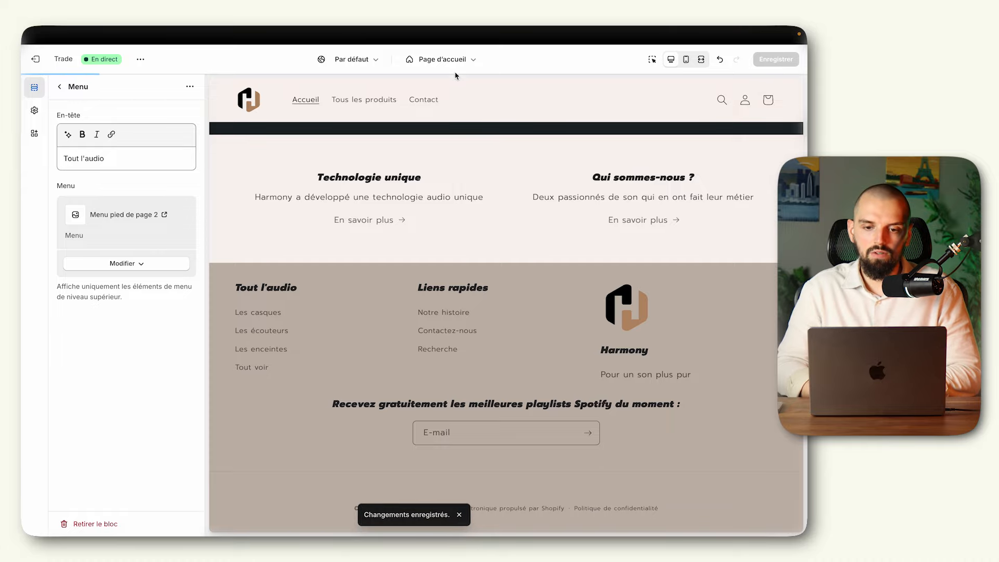
- Open the default product template (Produit par défaut) for editing
click(445, 60)
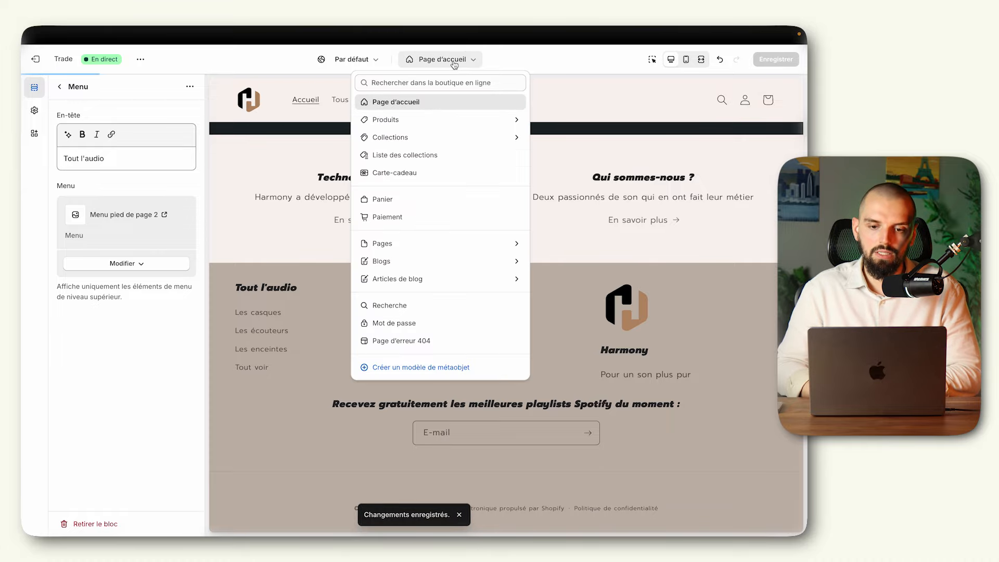
click(431, 119)
click(423, 133)
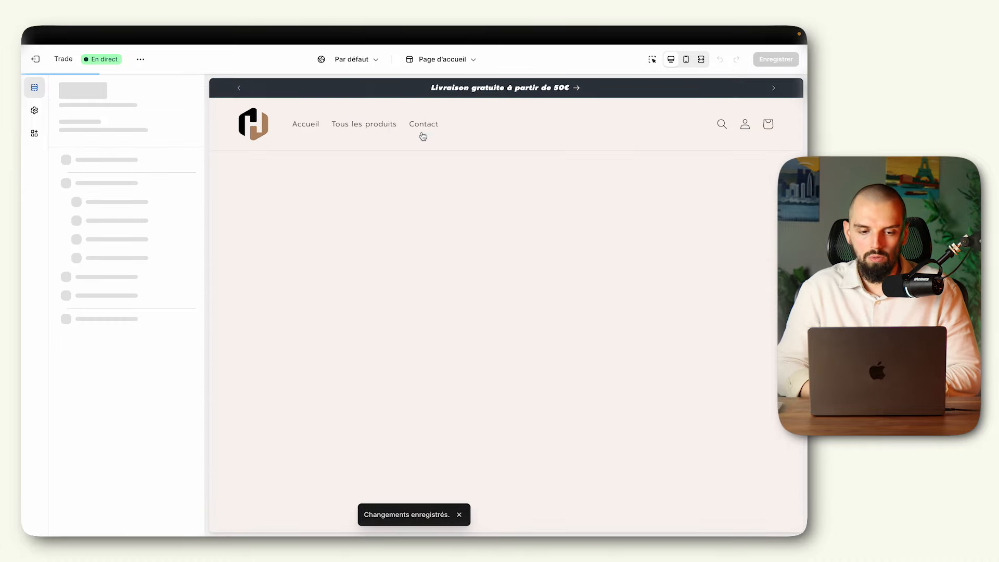
- Remove the quick order list section (Liste rapide des commandes) from the product template
scroll(408, 314, down, 5)
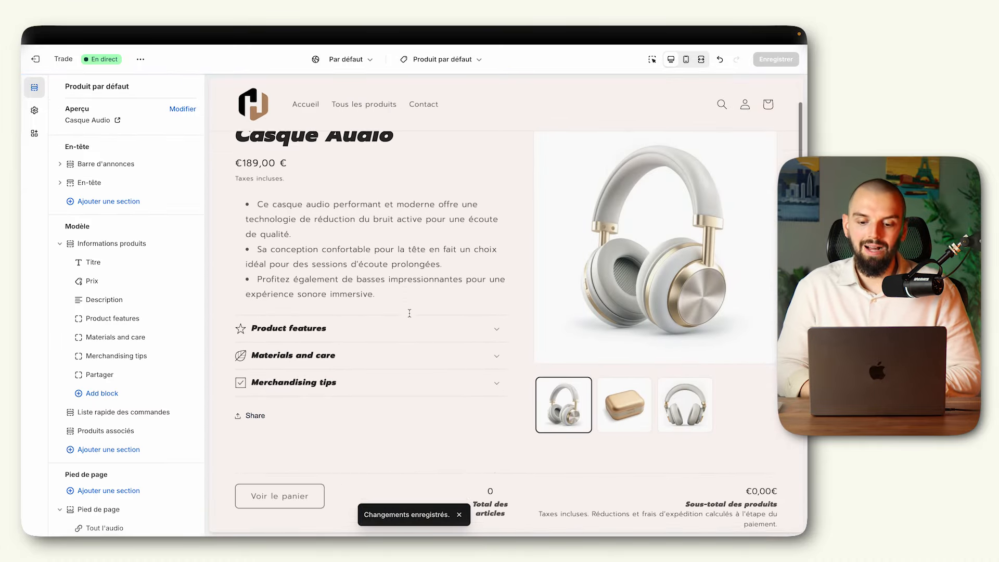
scroll(410, 317, down, 5)
scroll(410, 317, up, 5)
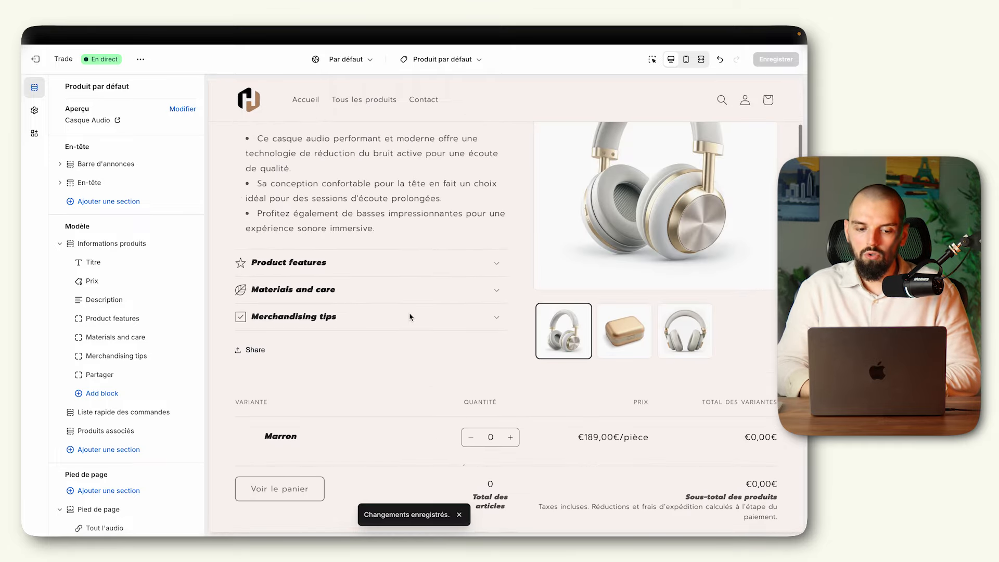
scroll(410, 317, down, 6)
scroll(410, 317, down, 4)
scroll(410, 317, up, 10)
scroll(409, 316, down, 4)
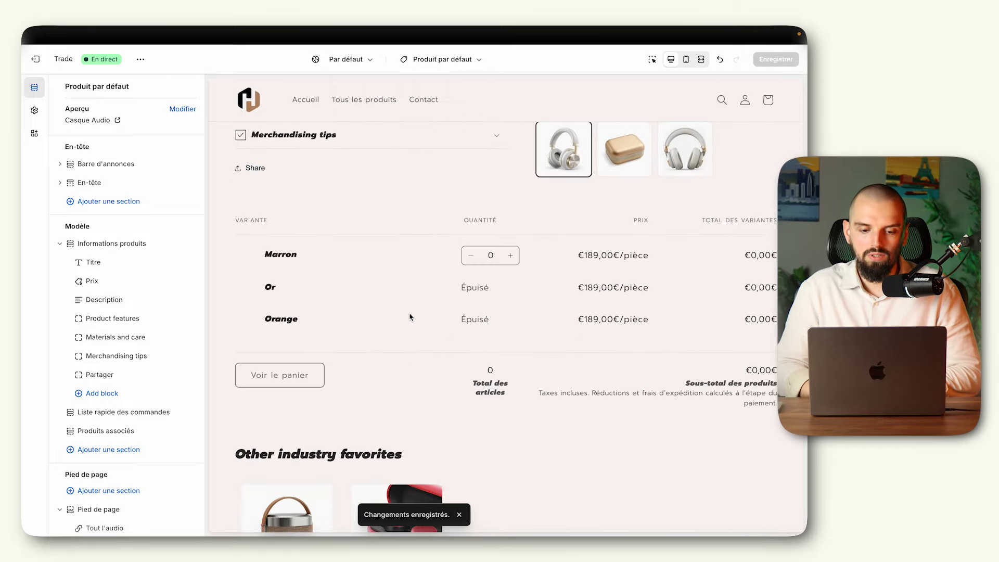
scroll(140, 338, down, 2)
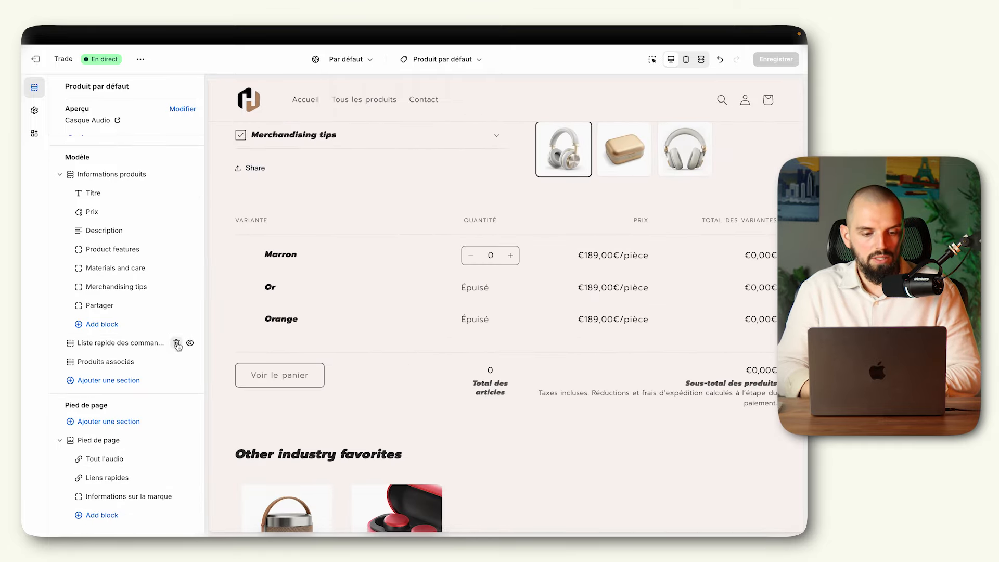
click(179, 341)
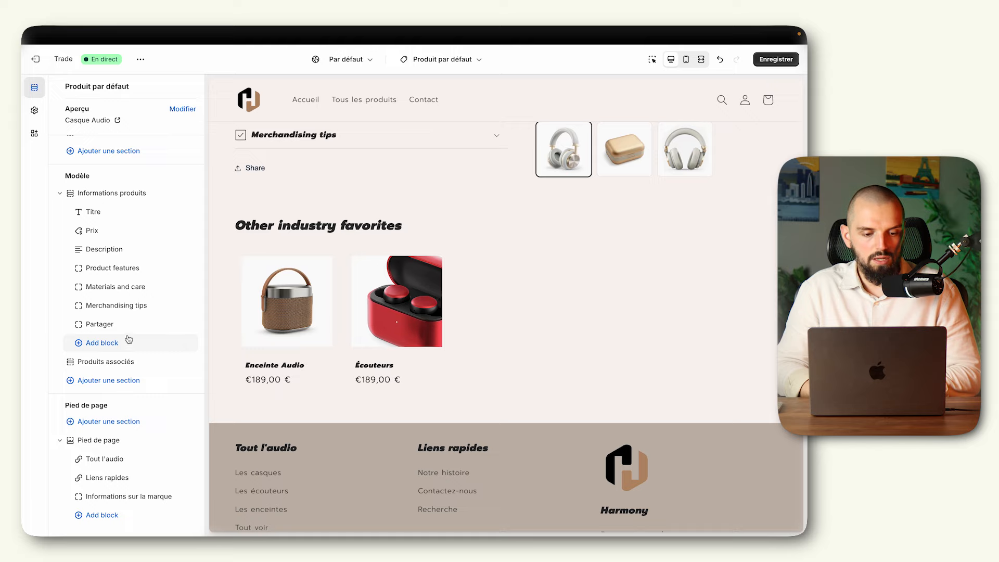
- Change the heading of the related products section (Produits associés) to "Vous aimerez aussi :"
click(127, 363)
triple_click(110, 209)
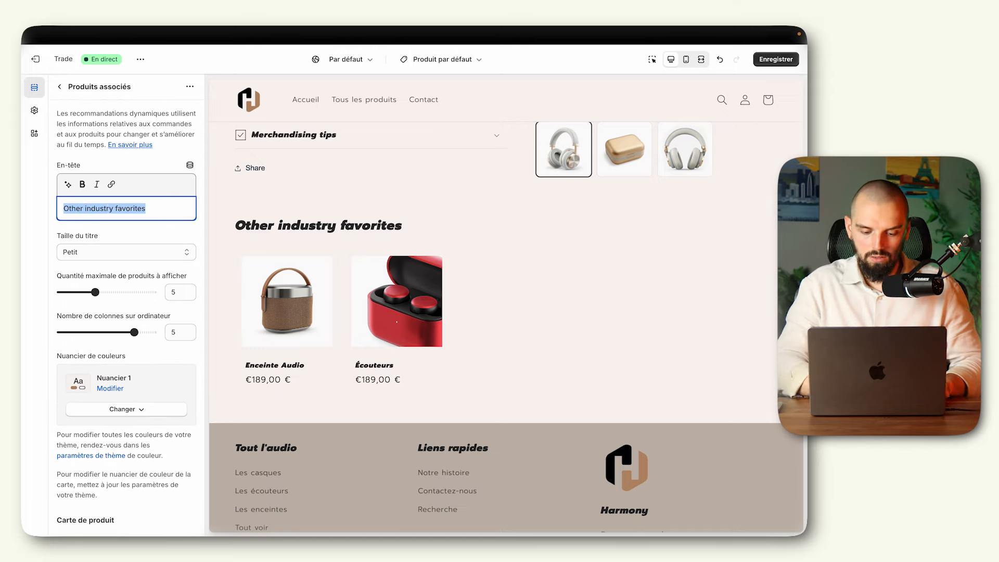
text(Vous aimerez aussi :)
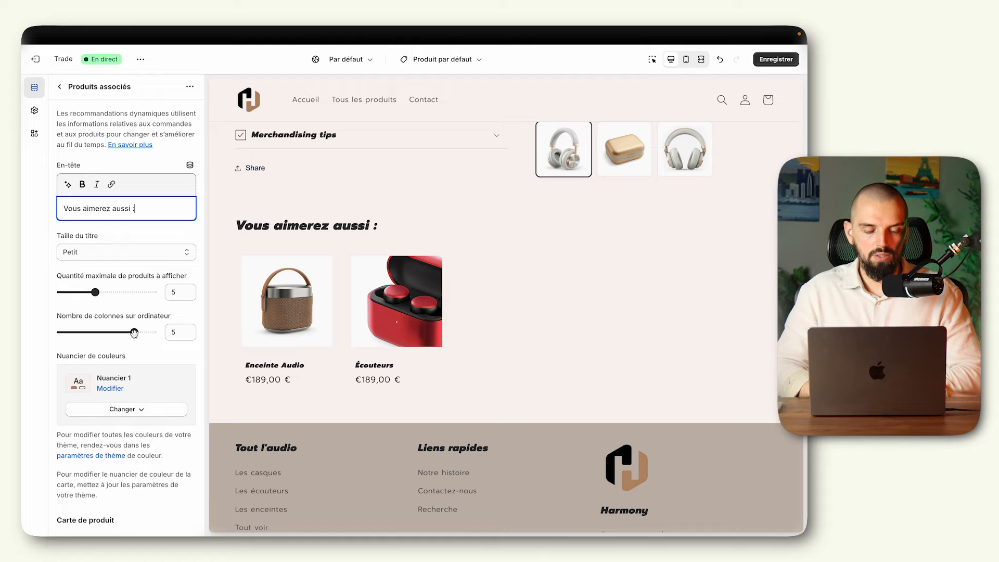
- Apply the Nuancier 4 colour scheme to the related products section
scroll(136, 331, down, 7)
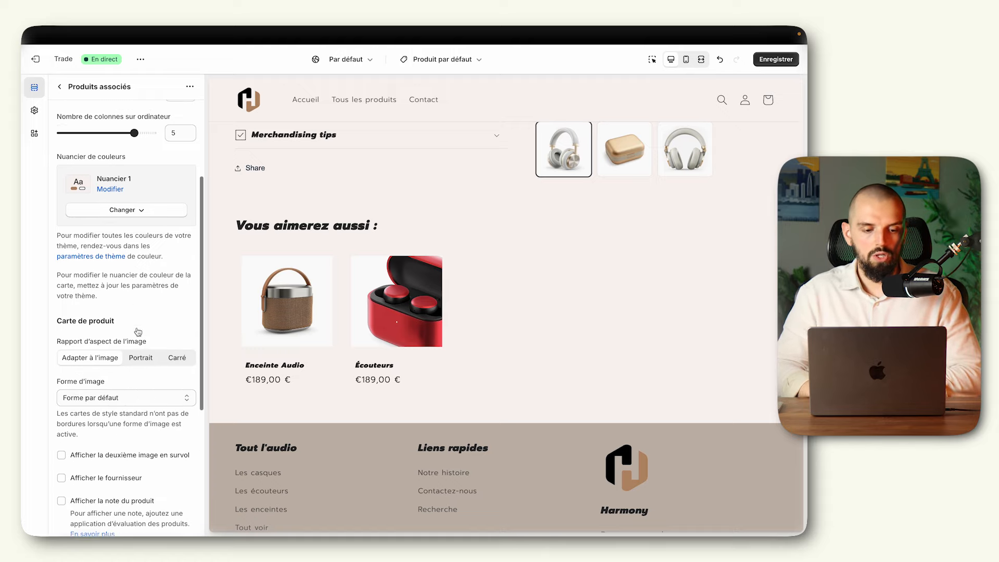
scroll(136, 315, up, 5)
click(133, 312)
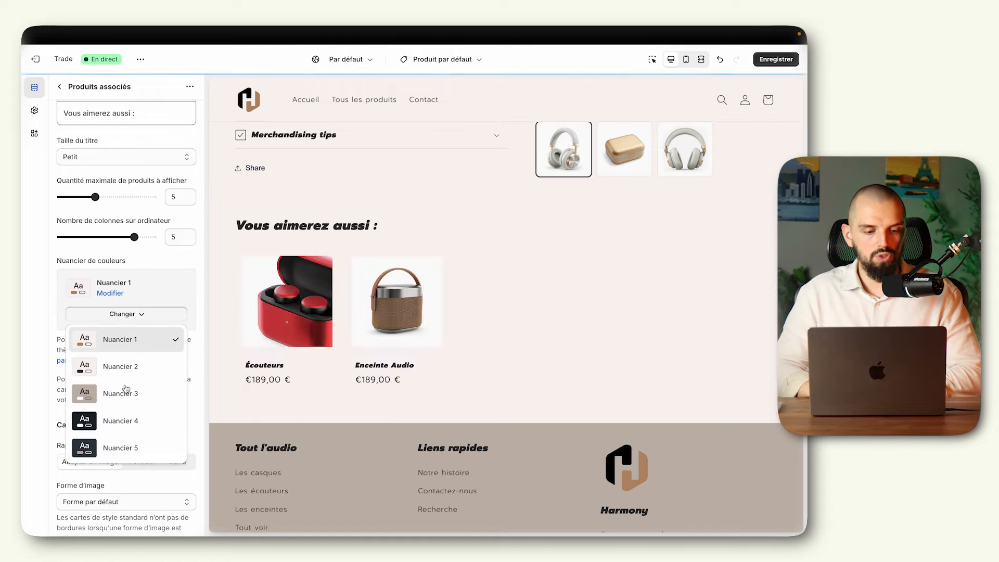
click(120, 421)
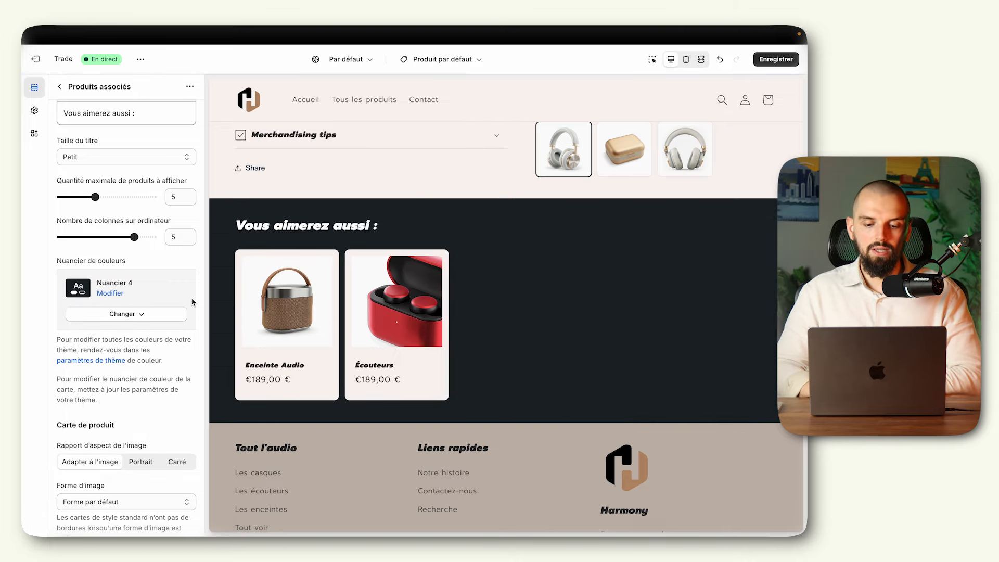
scroll(338, 320, down, 3)
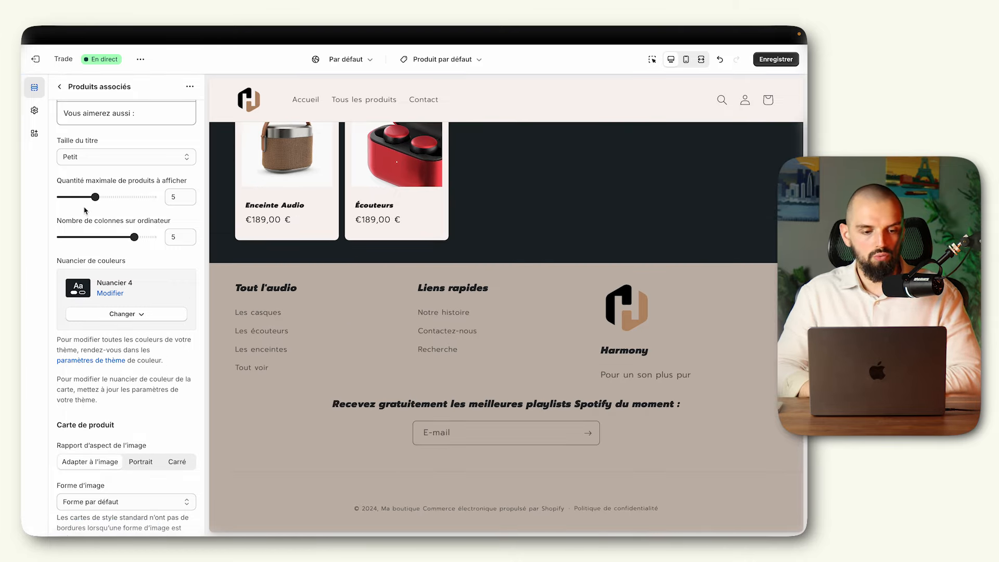
click(59, 87)
- Examine the product page's description and layout in both the desktop and mobile previews
scroll(135, 250, up, 2)
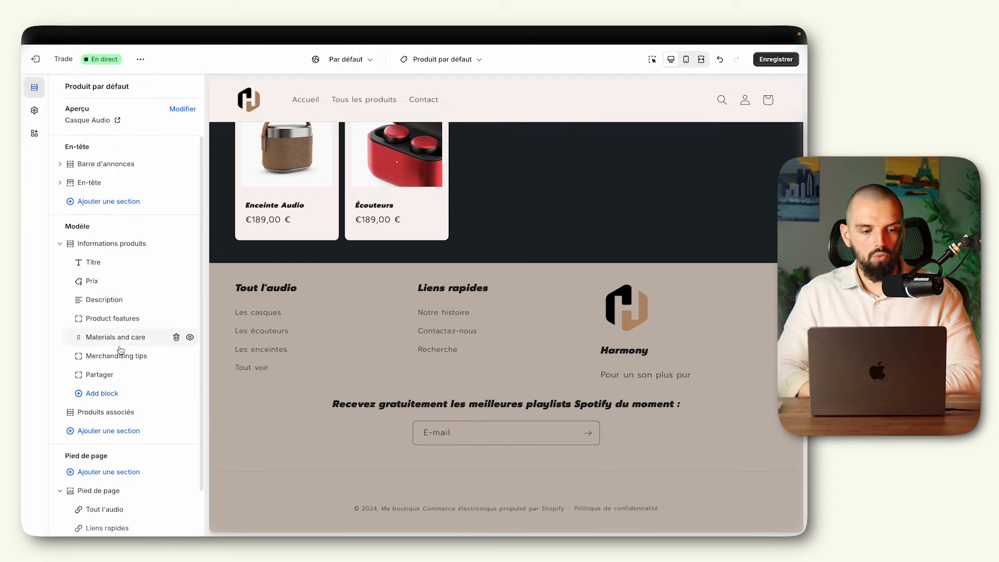
scroll(213, 333, up, 10)
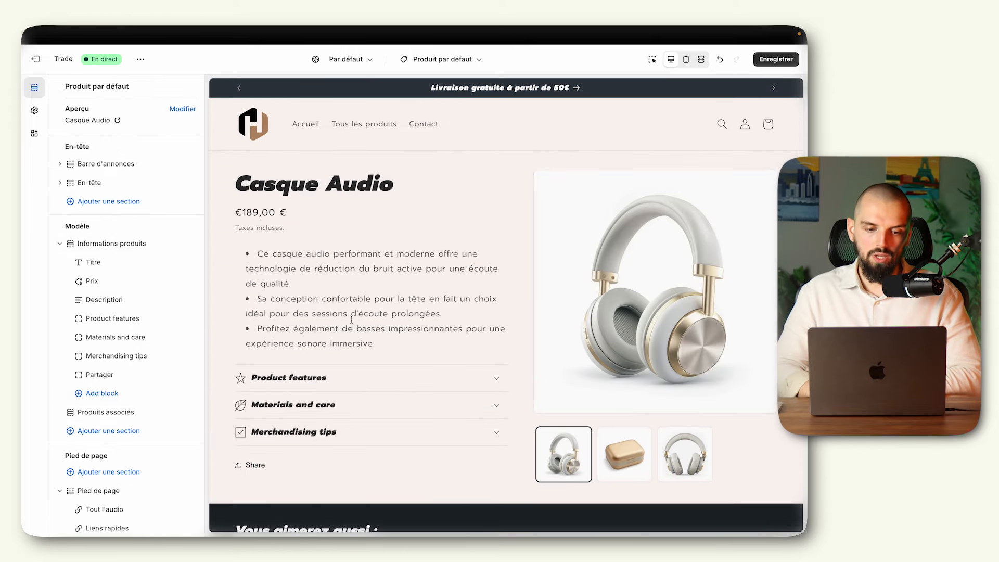
drag(244, 255, 382, 335)
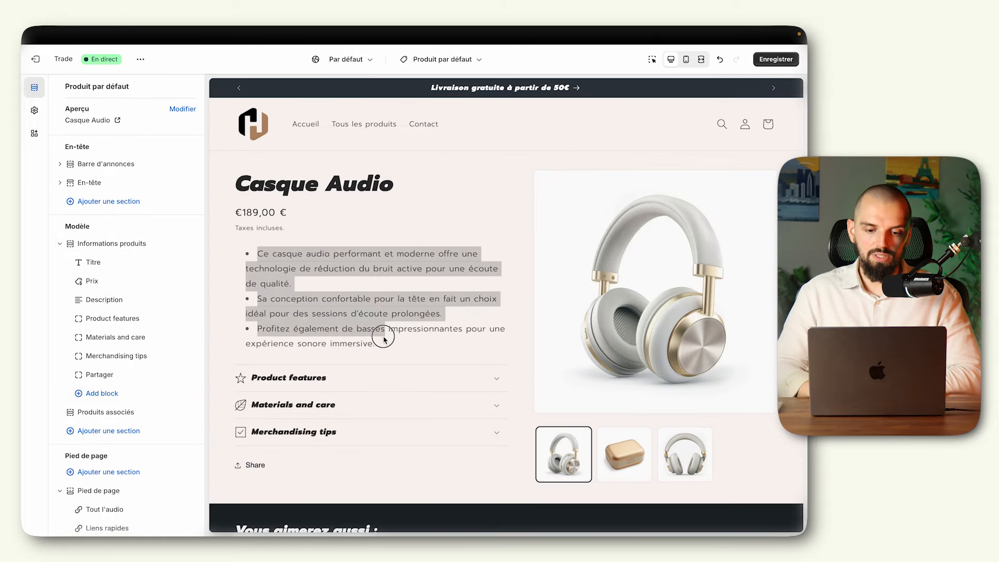
click(383, 337)
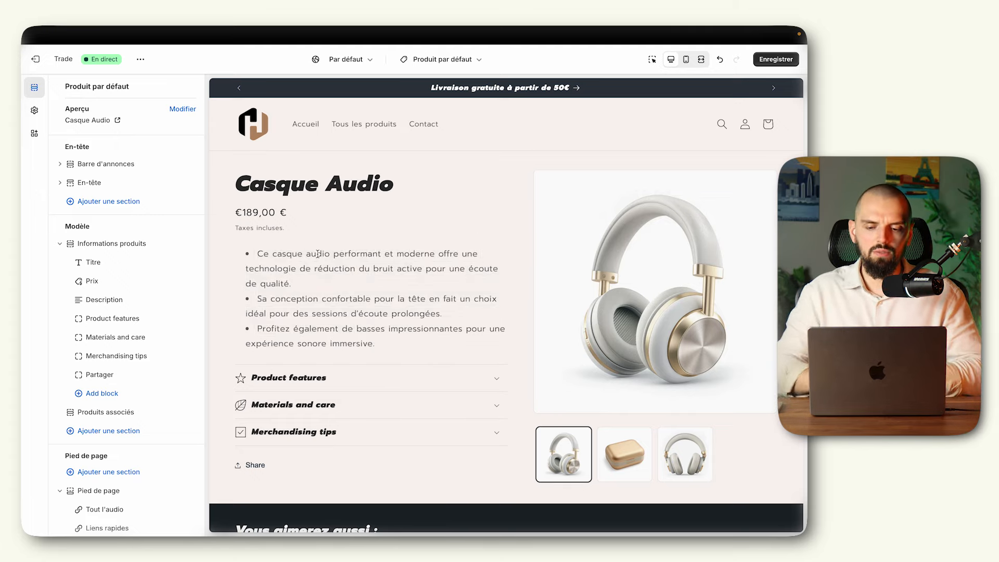
click(686, 60)
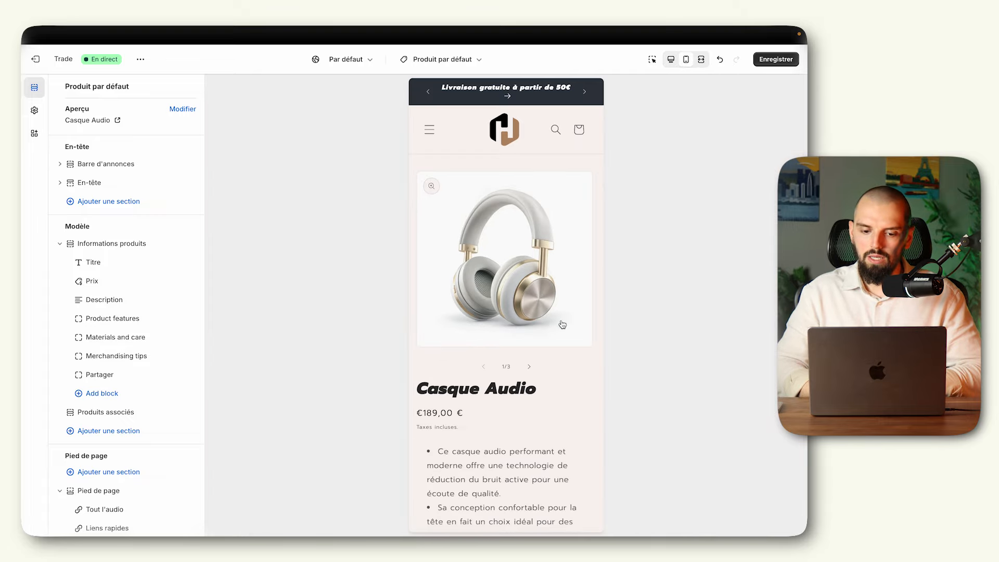
scroll(497, 345, down, 4)
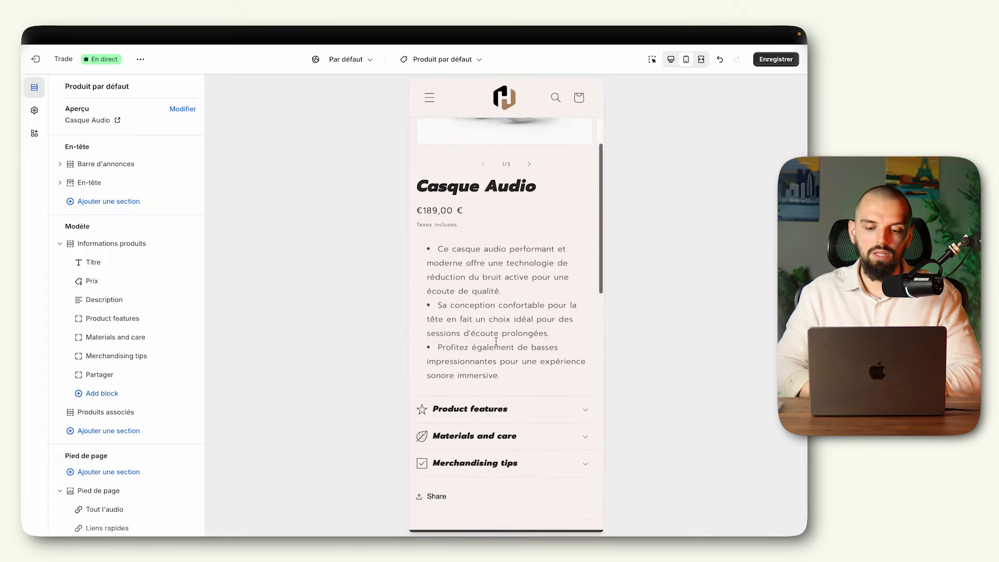
scroll(497, 346, up, 4)
click(671, 61)
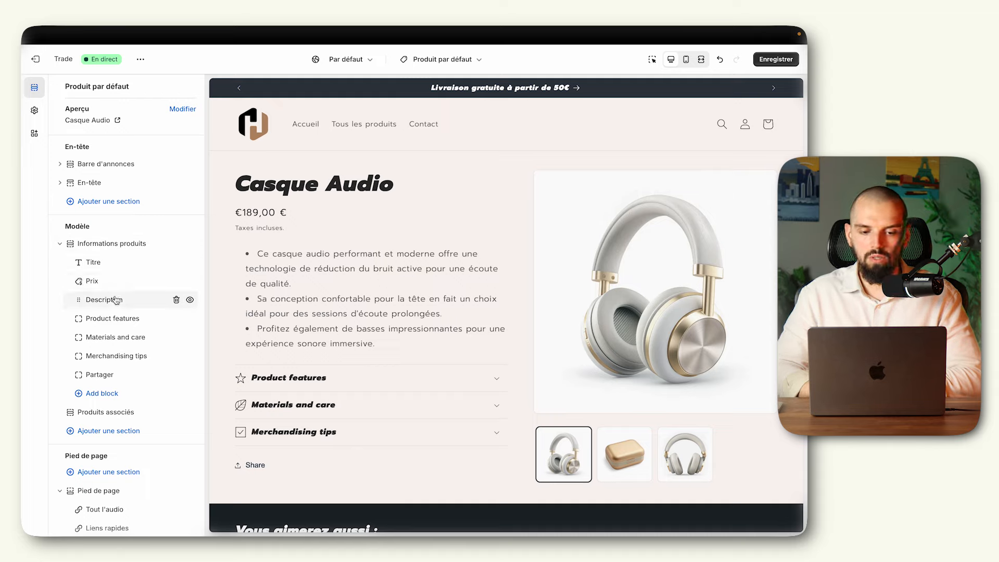
- Enter "Technologie IP67 pour la résistance à l'eau" as the content of the "Product features" collapsible row
click(119, 323)
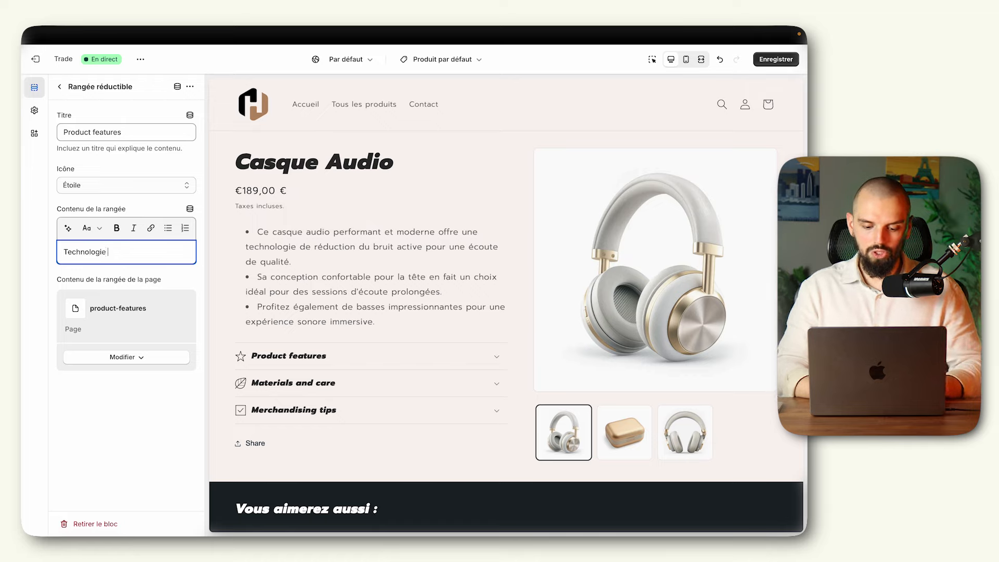
text(7 pour la)
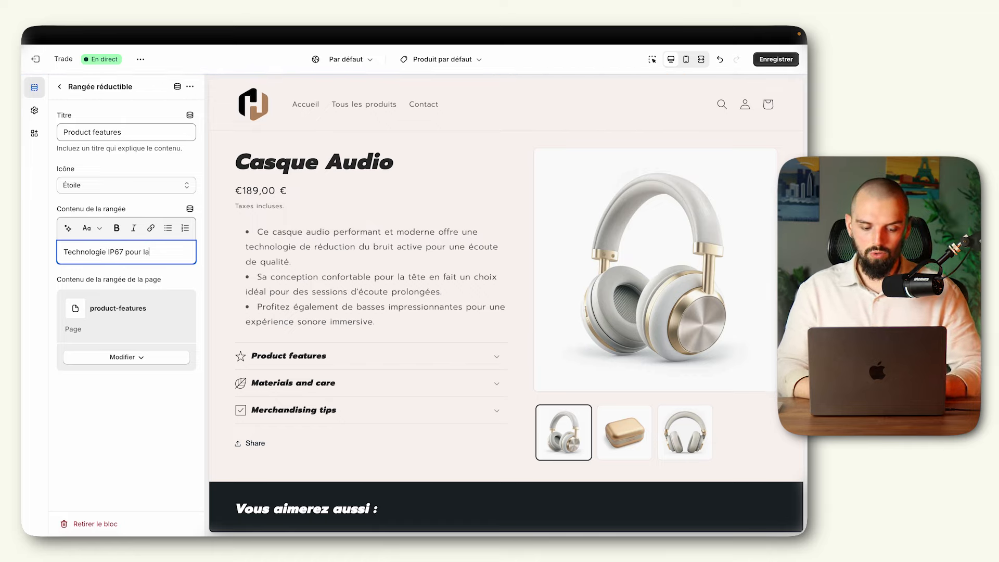
text( résistance à l')
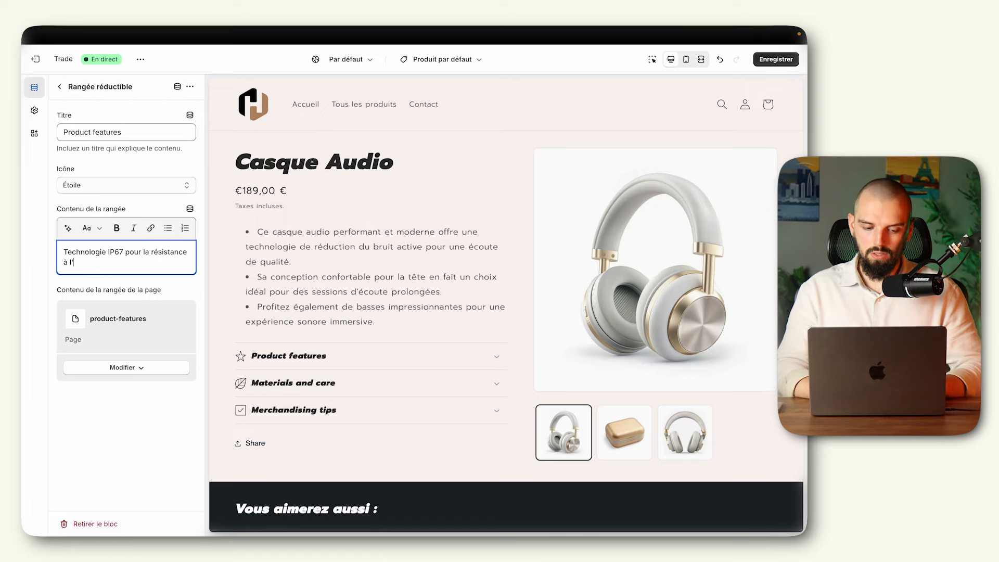
text(eau)
key(Return)
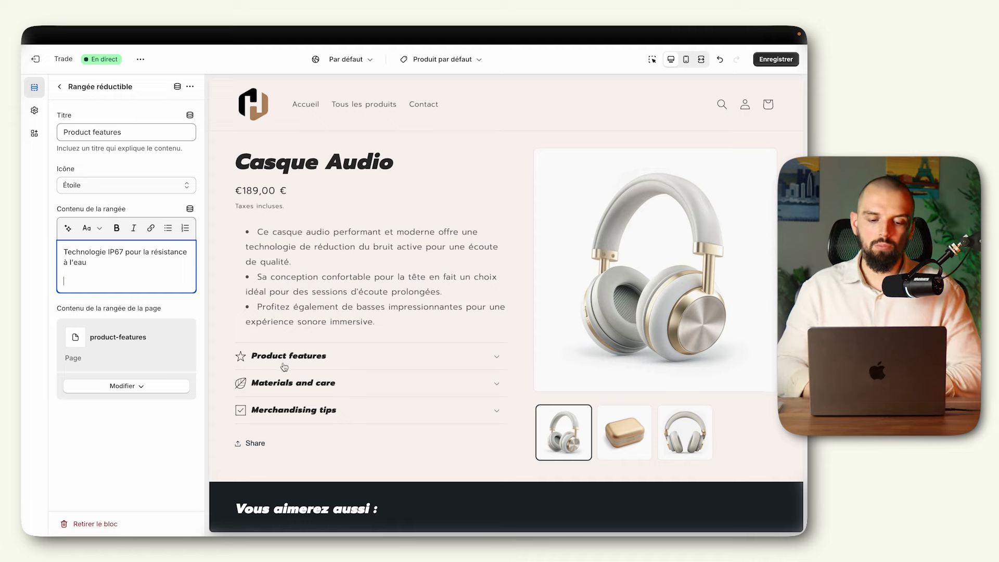
- Rename the "Product features" collapsible row as "Fonctionnalités" and return to the template's section list
triple_click(115, 132)
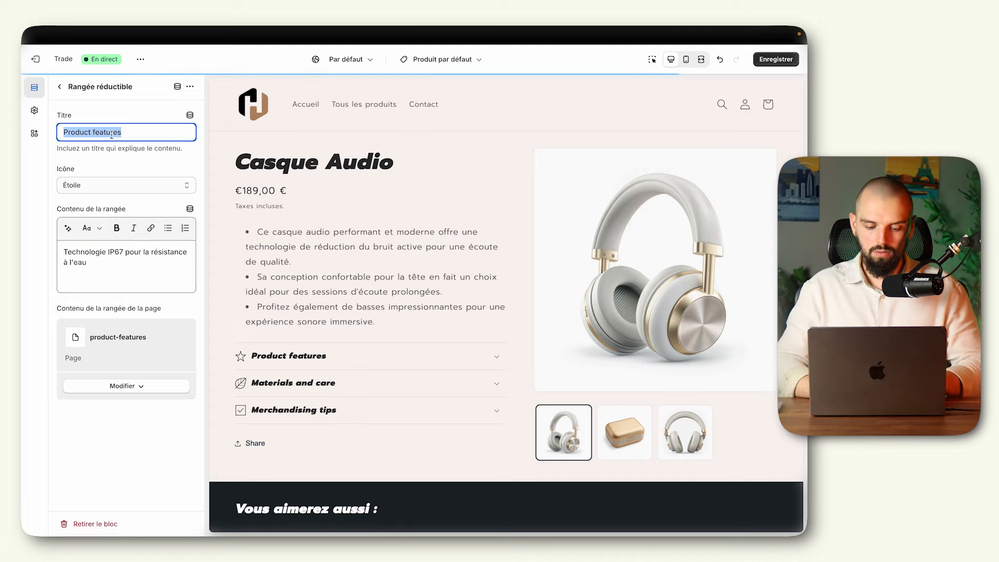
text(Fonctionnalités)
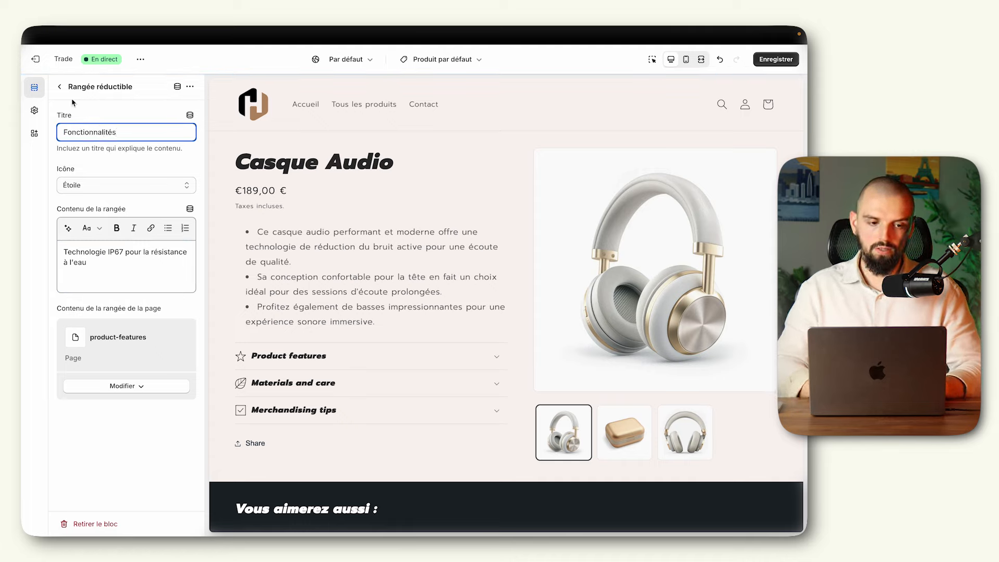
click(59, 86)
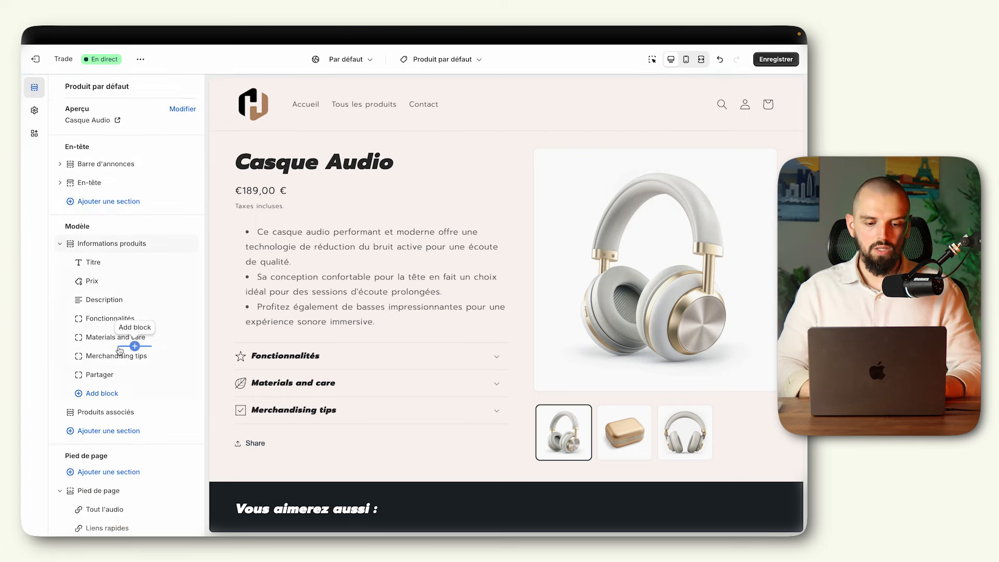
- Rename the "Materials and care" collapsible row as "Entretien" and return to the template's section list
click(364, 364)
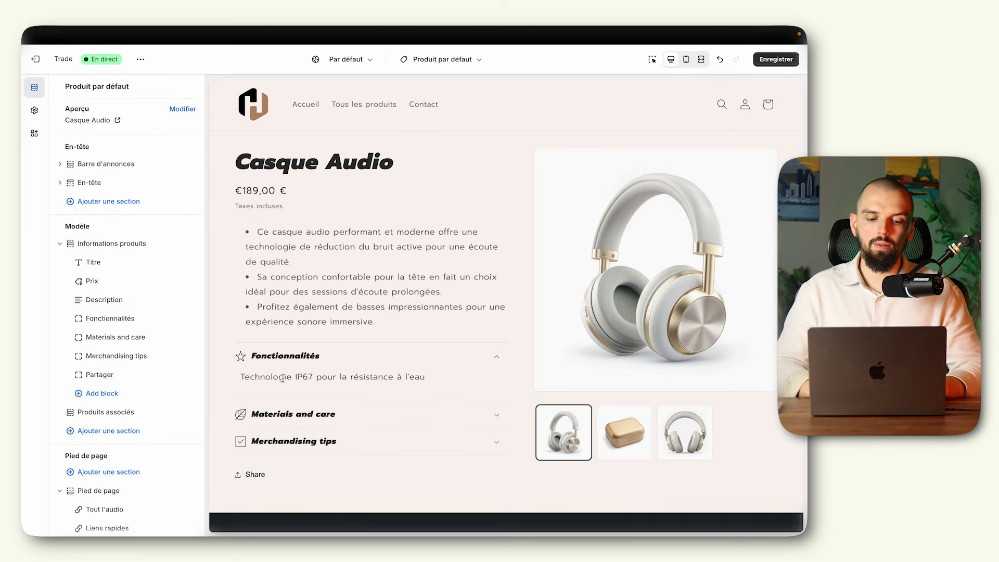
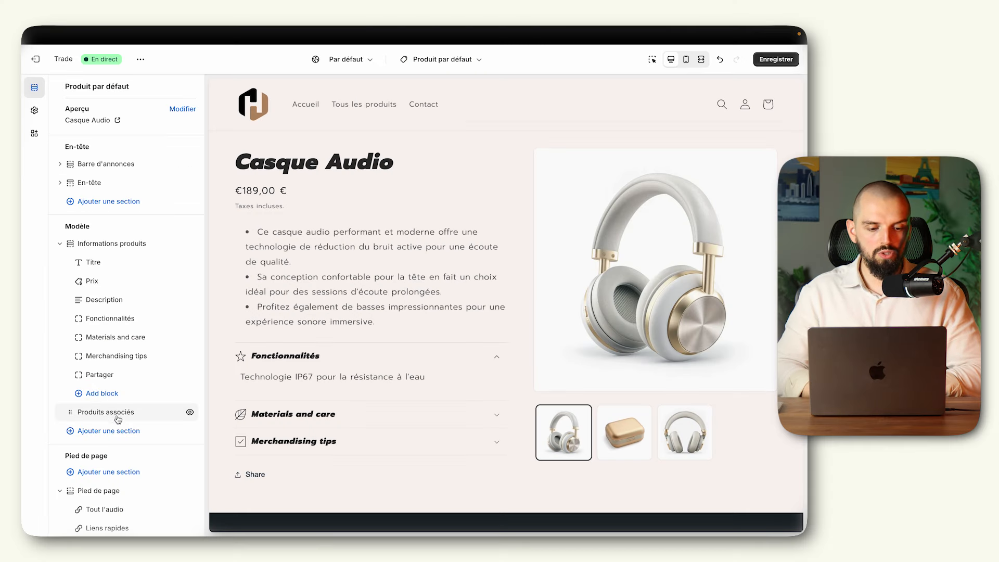
click(118, 337)
triple_click(126, 132)
text(Entretien)
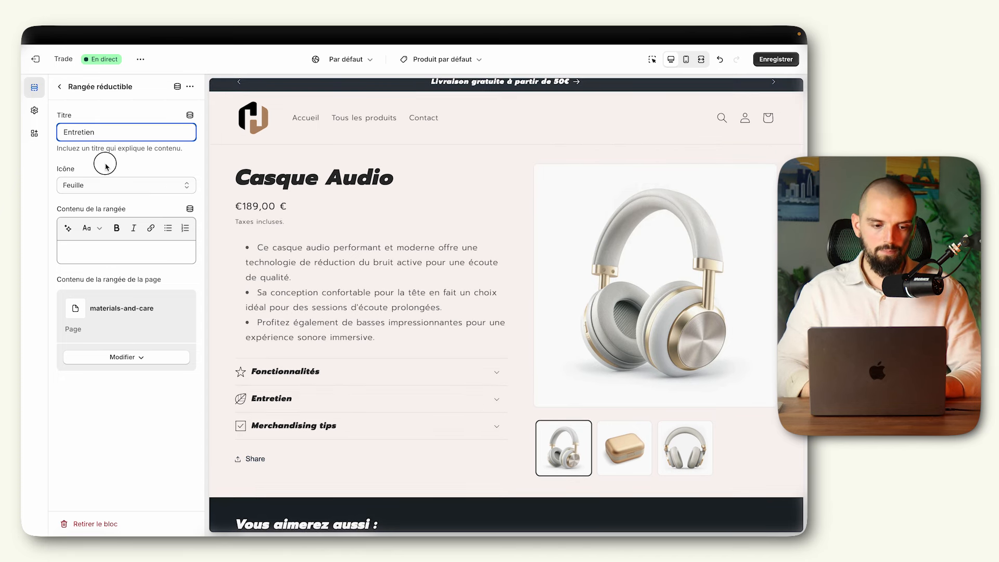
key(Escape)
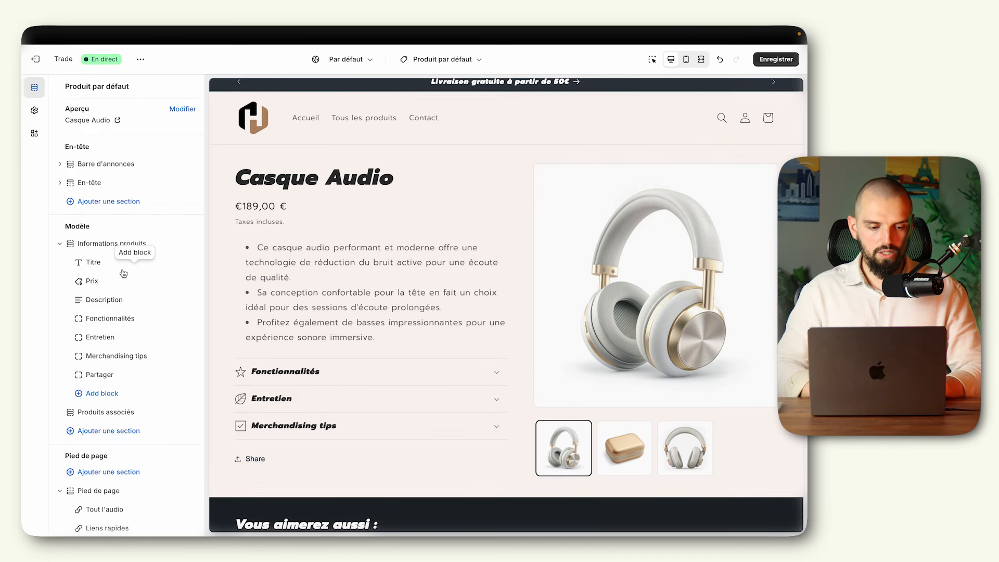
- Rename the "Merchandising tips" collapsible row as "Informations générales"
click(125, 355)
triple_click(126, 132)
text(Informations générales)
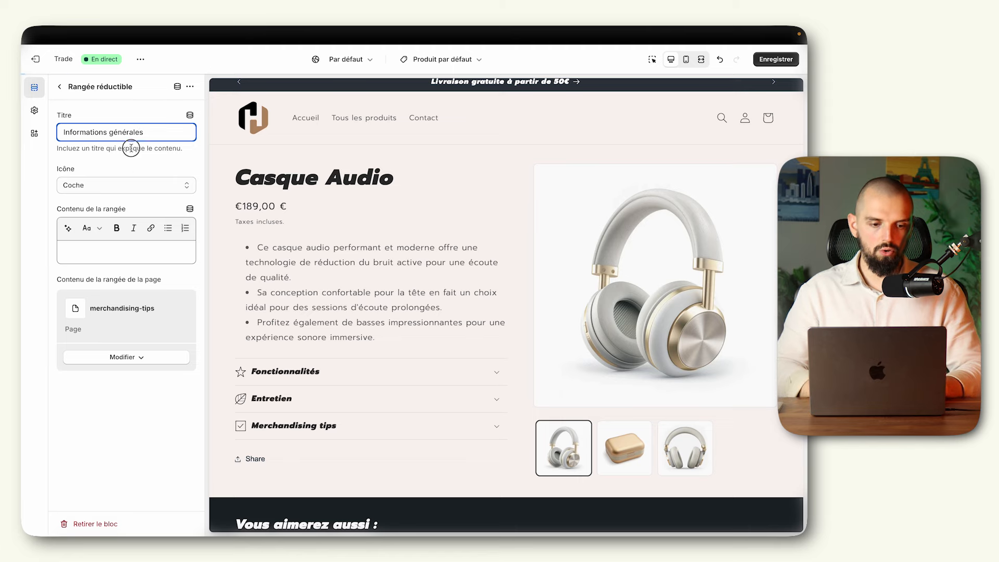
click(60, 86)
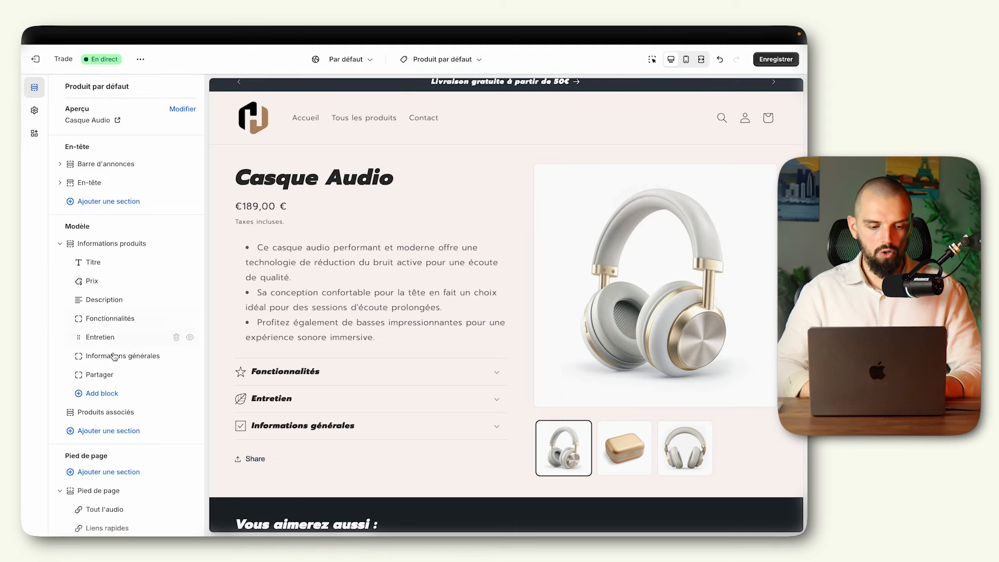
- Remove the Partager block and add an État des stocks block directly below the Description
click(177, 374)
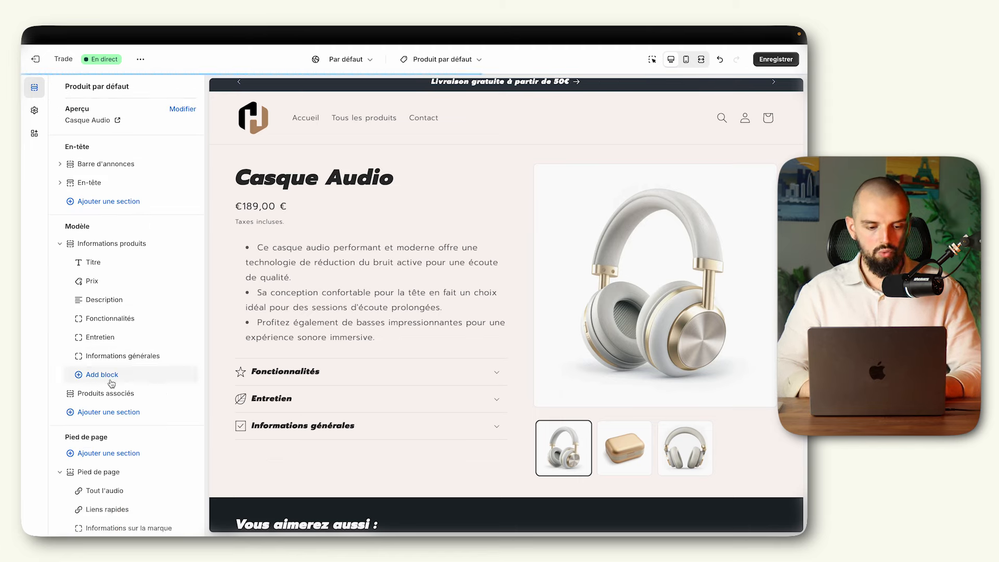
click(114, 375)
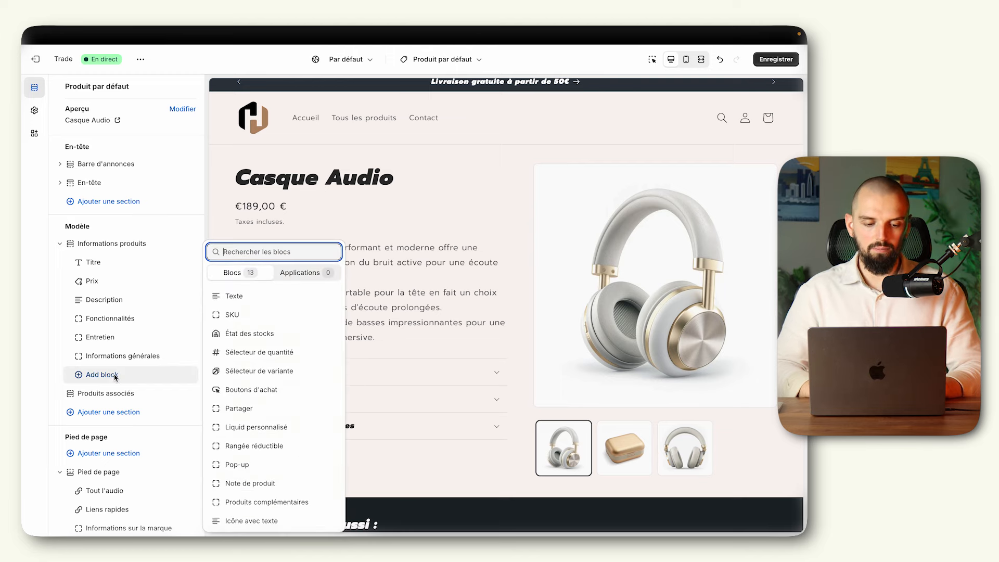
click(262, 338)
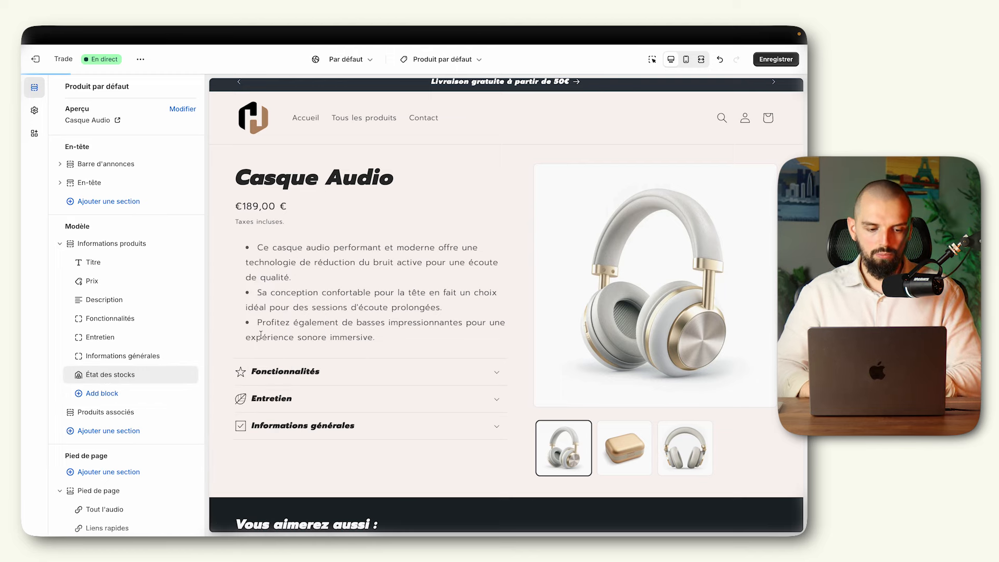
drag(128, 364, 134, 320)
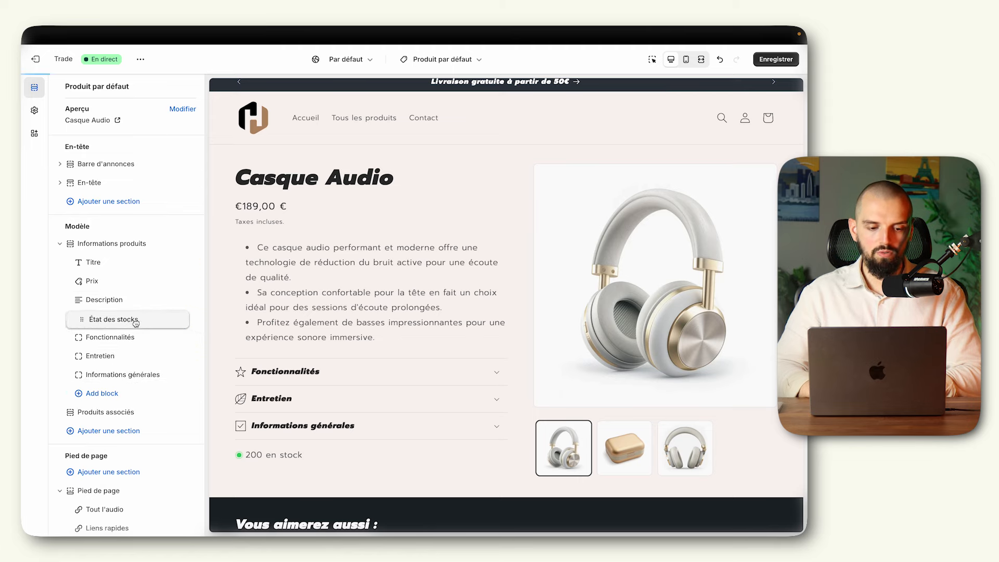
- Add a Boutons d'achat block to the product information, placed directly below État des stocks
click(118, 393)
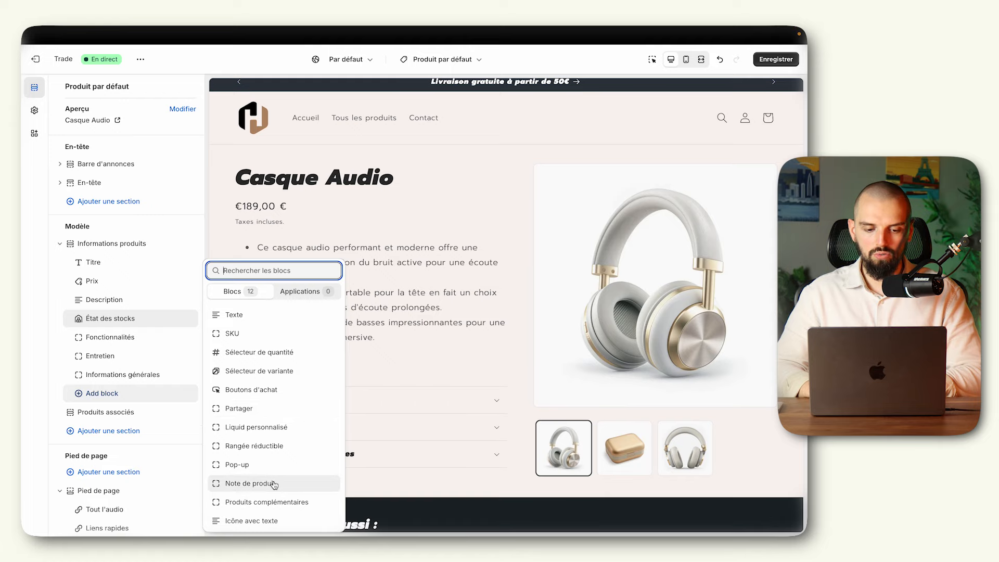
click(275, 390)
drag(141, 394, 151, 338)
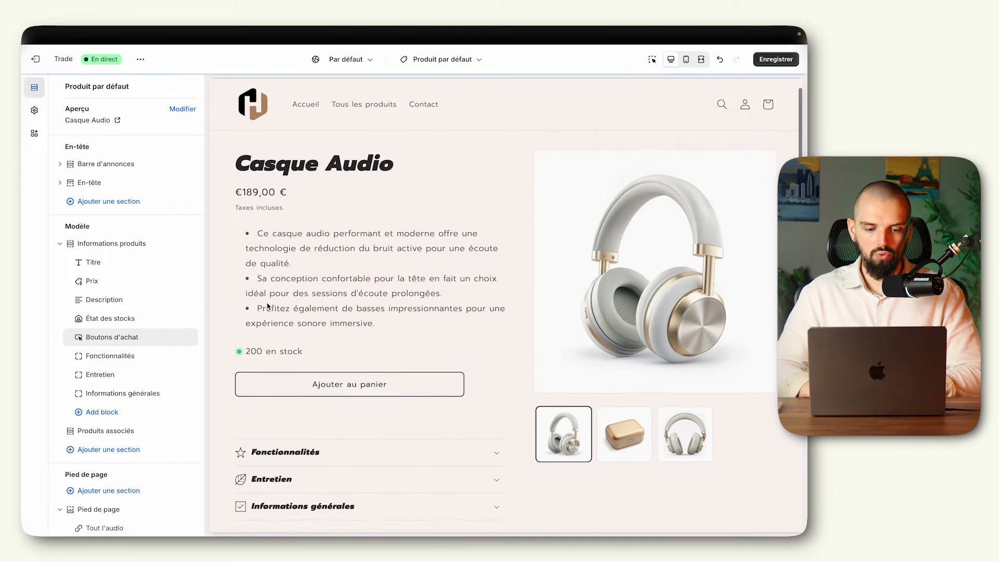
- Disable the dynamic payment buttons for the Boutons d'achat block
click(130, 338)
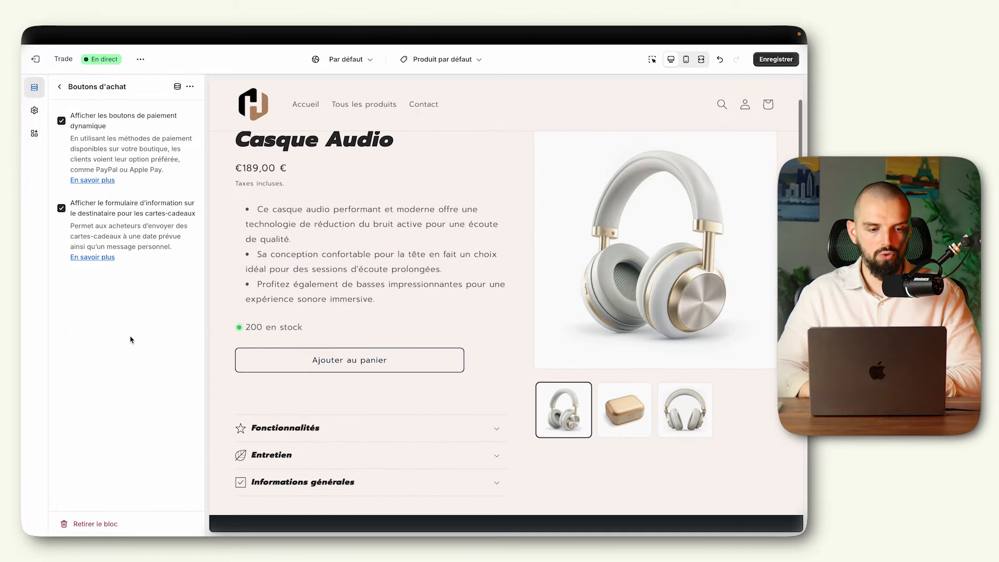
click(62, 122)
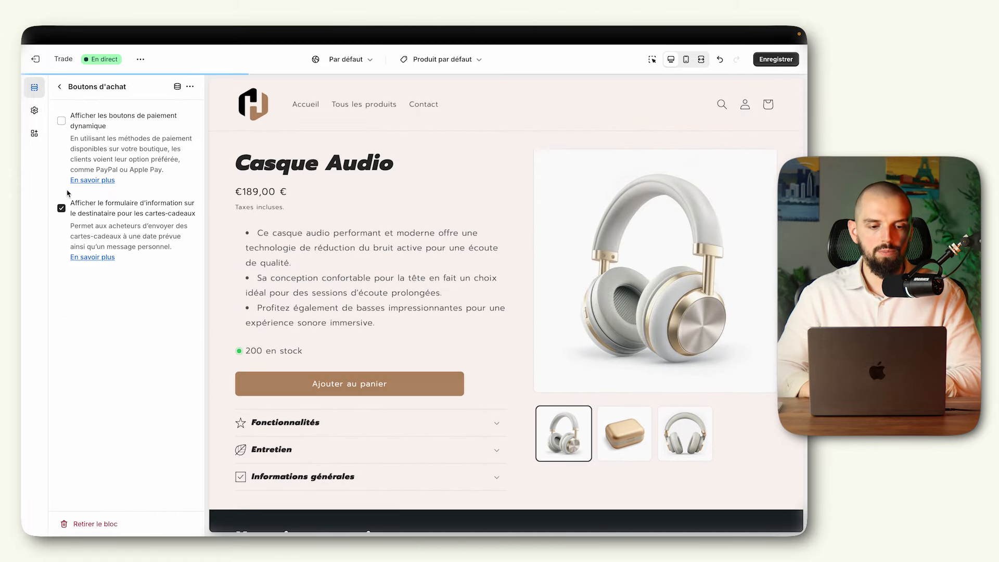
click(59, 86)
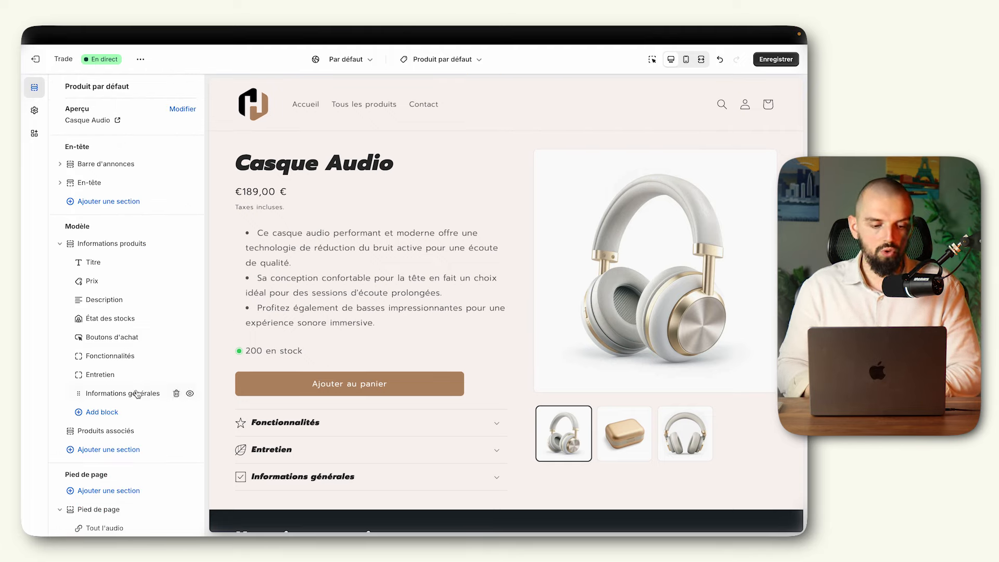
- Add a Sélecteur de variante block between the Description and État des stocks
click(122, 411)
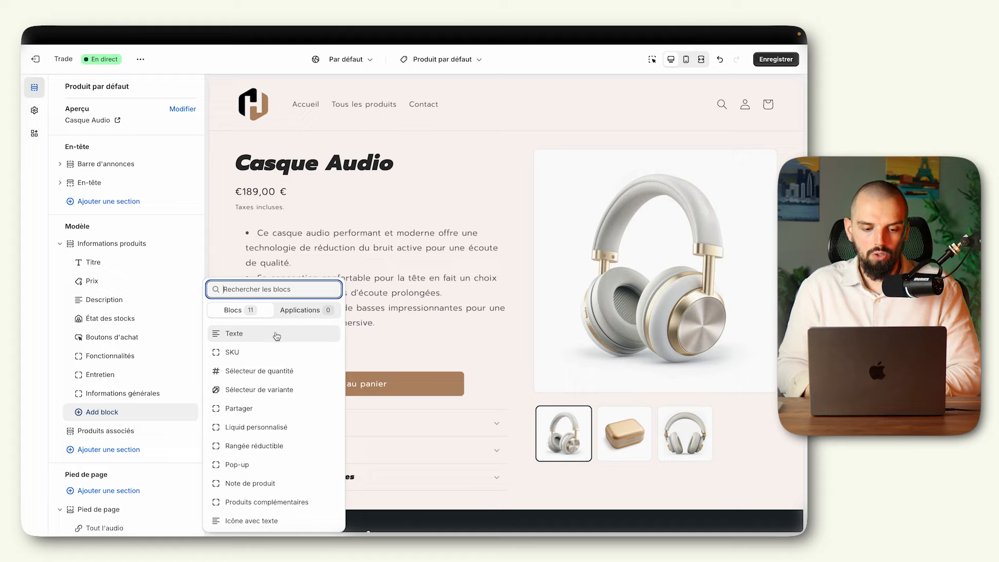
click(274, 389)
drag(117, 416, 157, 319)
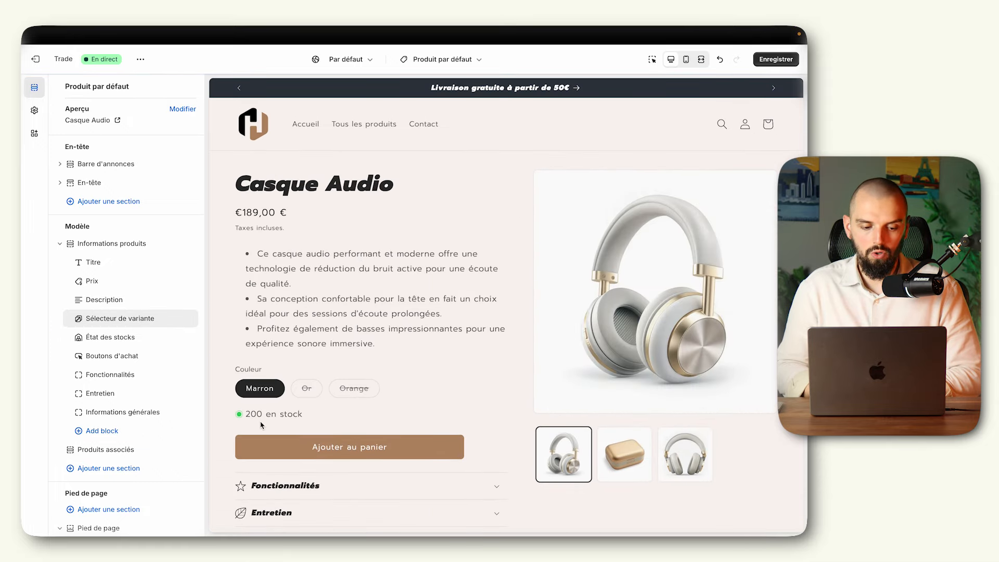
- Add an Icône avec texte block at the end of the product information blocks
click(102, 431)
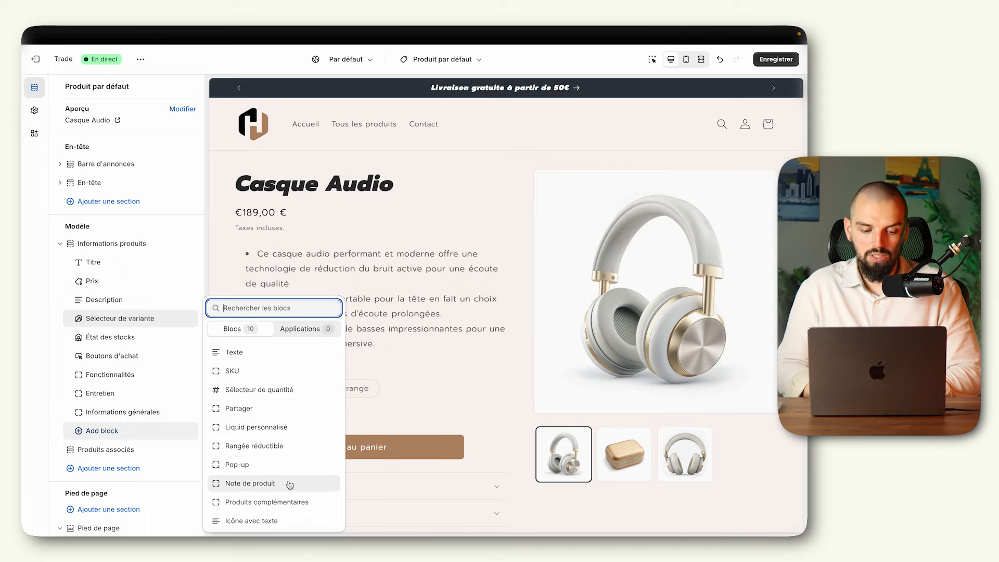
click(121, 436)
click(111, 433)
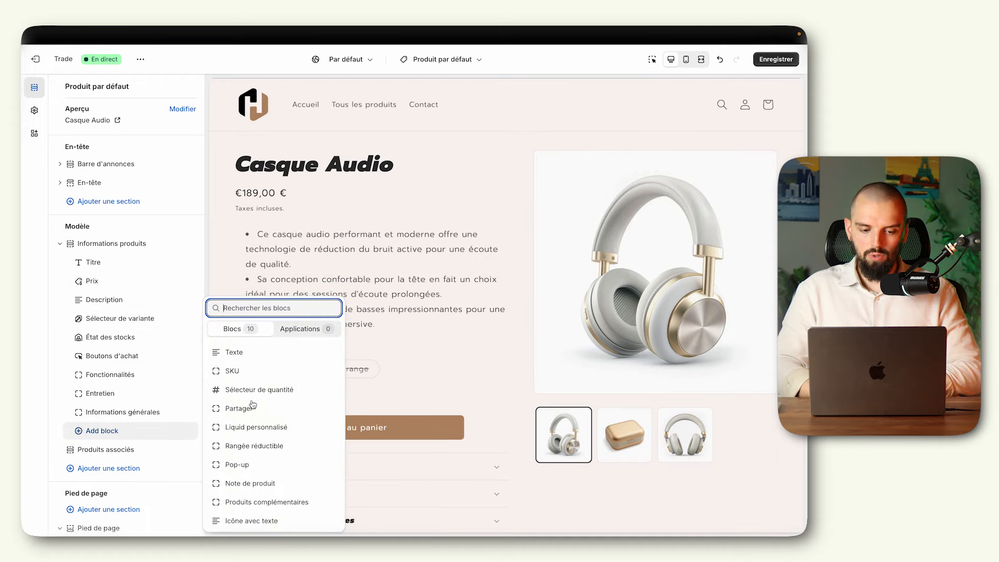
click(259, 522)
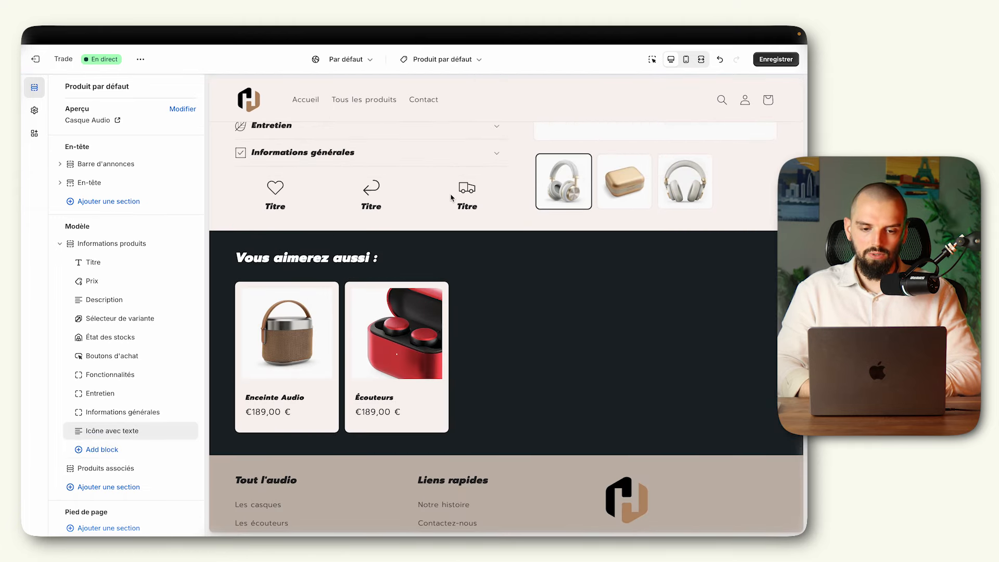
- Set the first title of the Icône avec texte block to "Réduction de bruit"
click(123, 431)
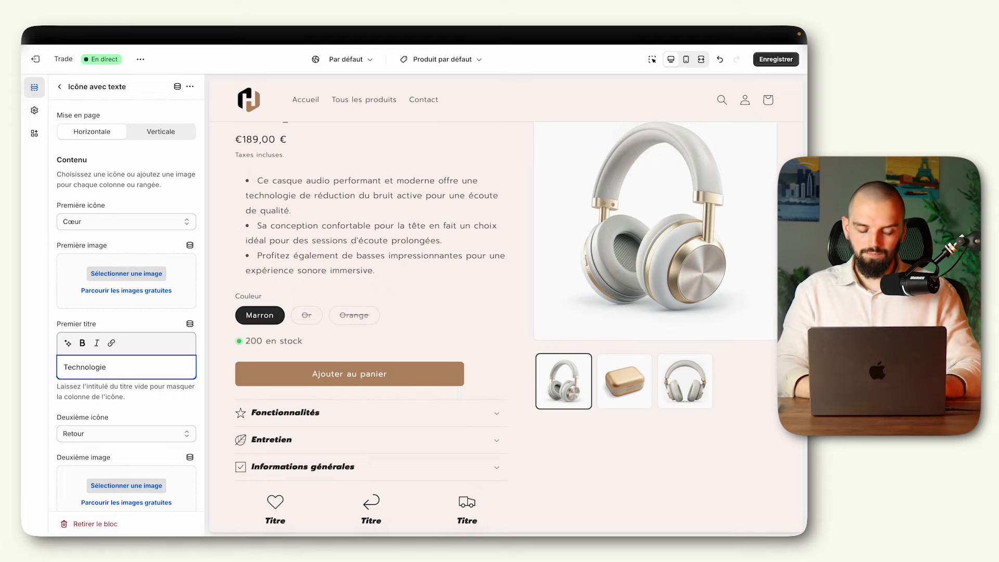
key(super+a)
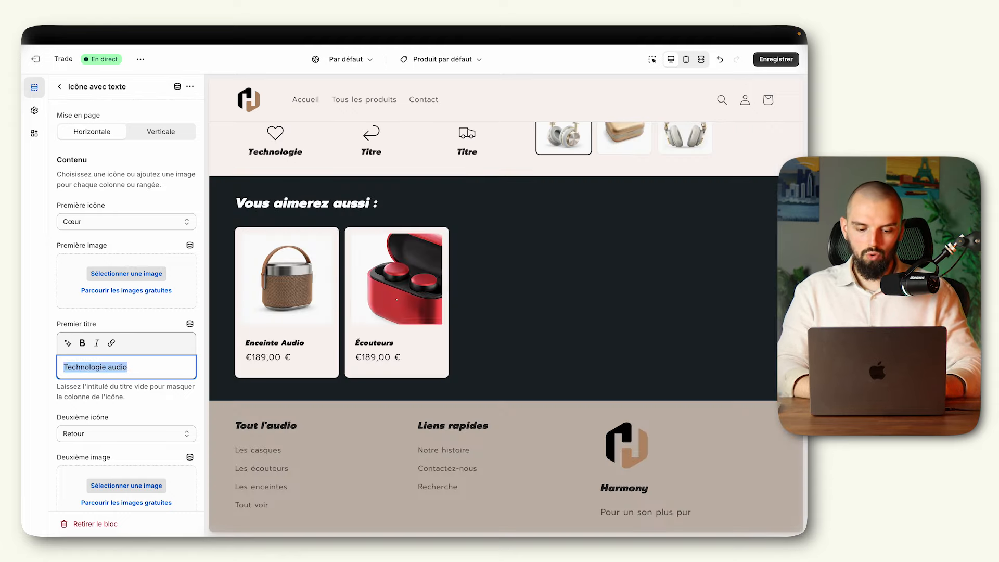
text(Réd)
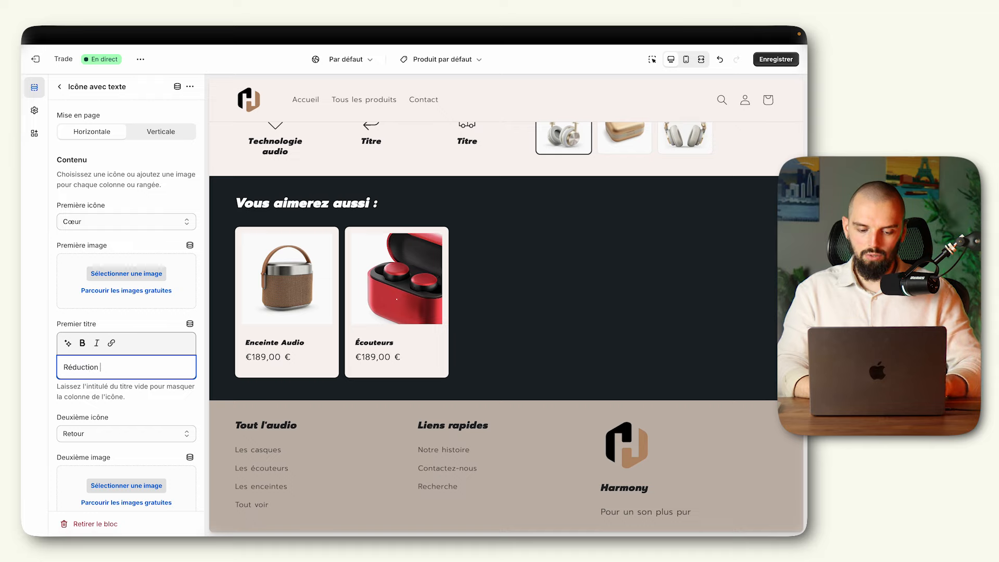
- Set the icon block's second title to "Confort maximal" and its third title to "Basses puissantes"
scroll(123, 427, down, 5)
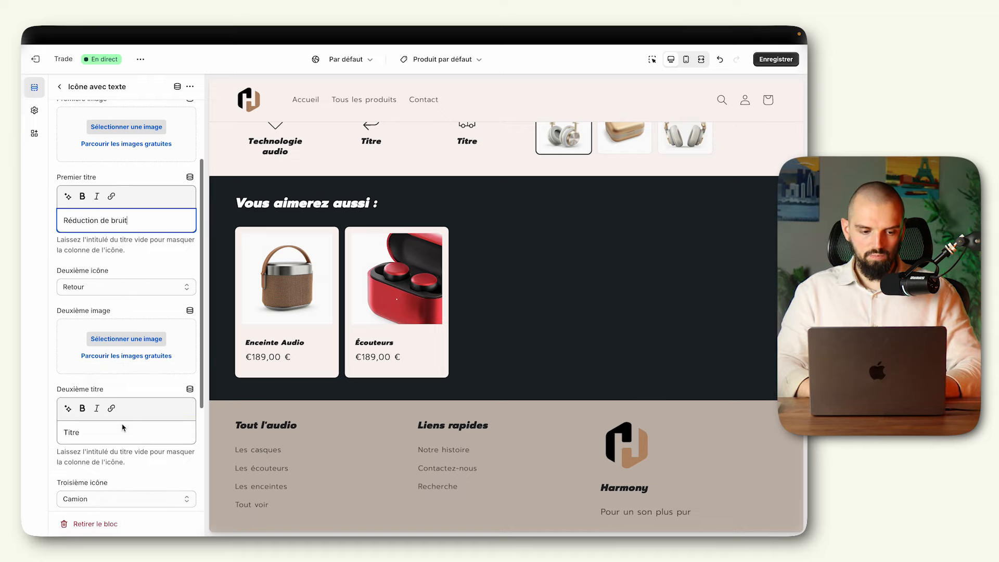
click(105, 394)
key(super+a)
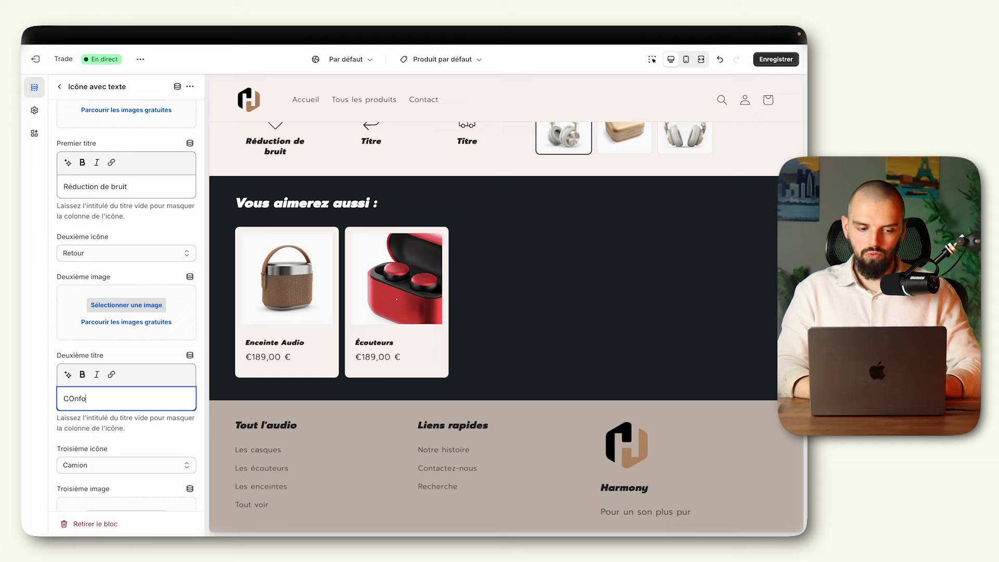
scroll(112, 427, down, 3)
click(101, 465)
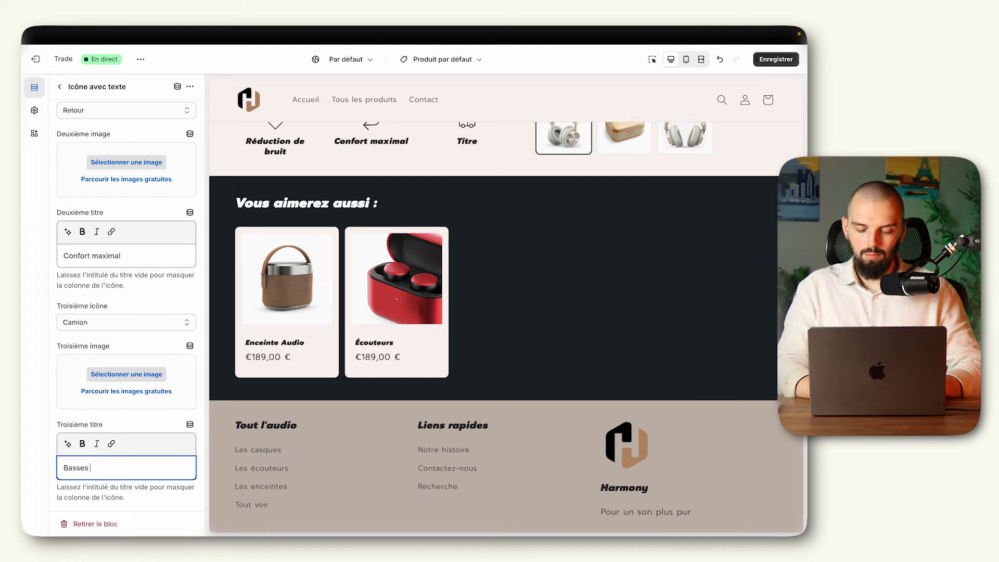
text(Basses puissantes)
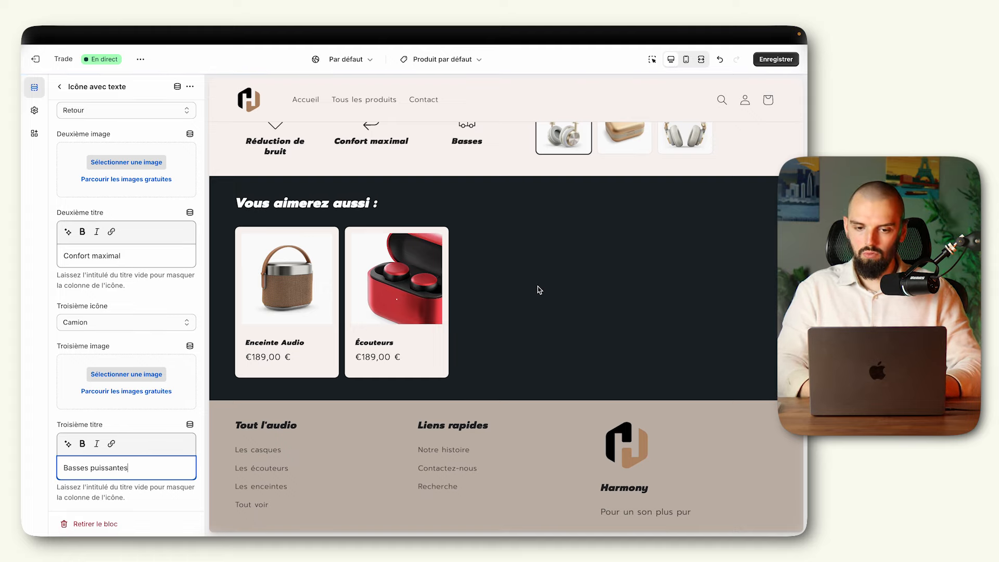
click(60, 86)
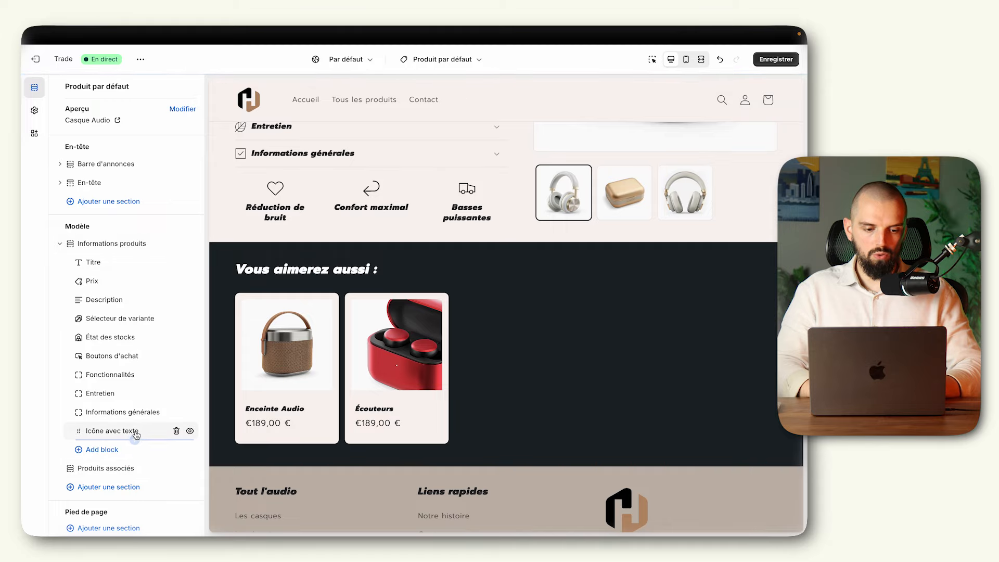
- Move the Icône avec texte block between Prix and Description and switch its layout to Verticale
drag(145, 433, 149, 291)
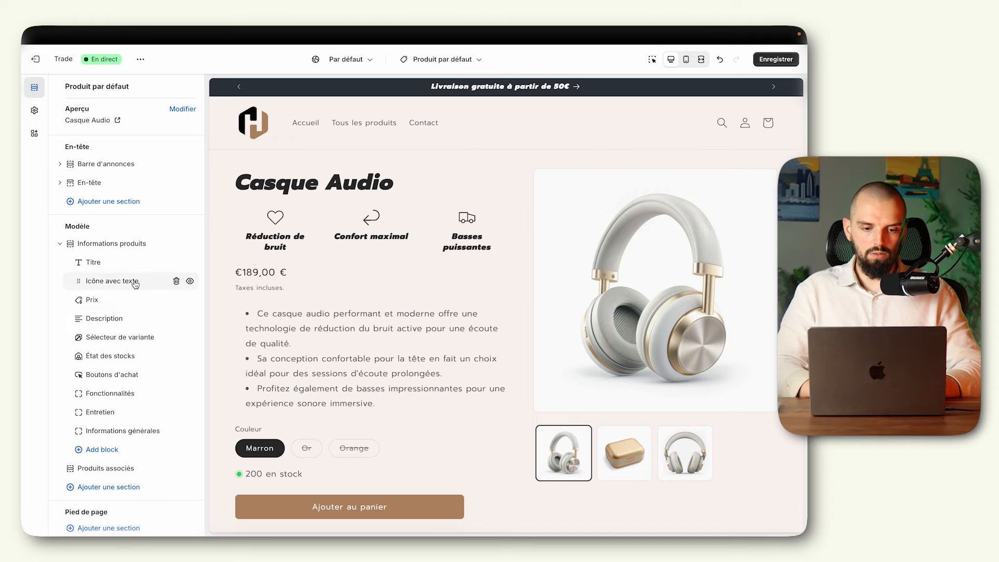
drag(135, 284, 136, 303)
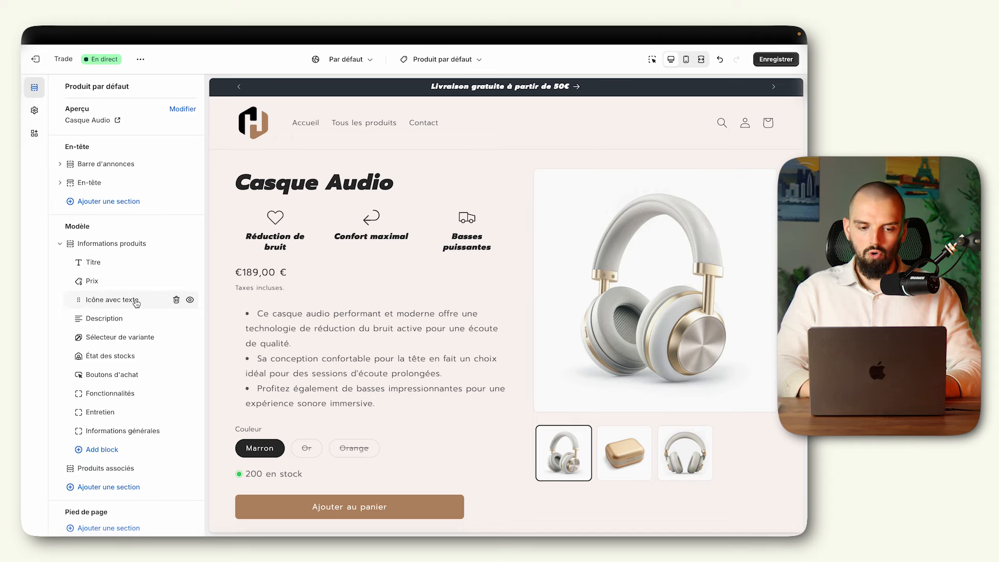
click(136, 298)
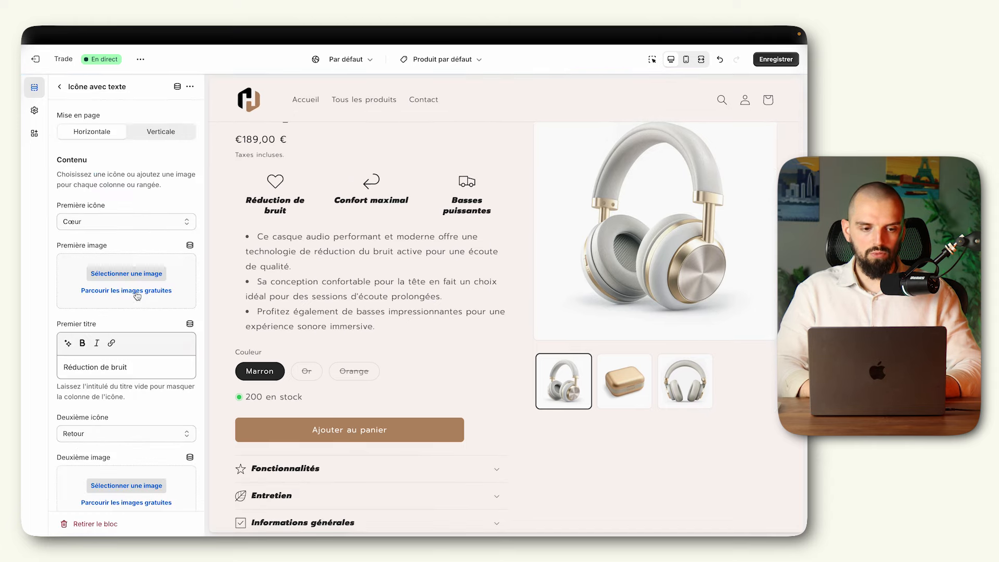
click(171, 139)
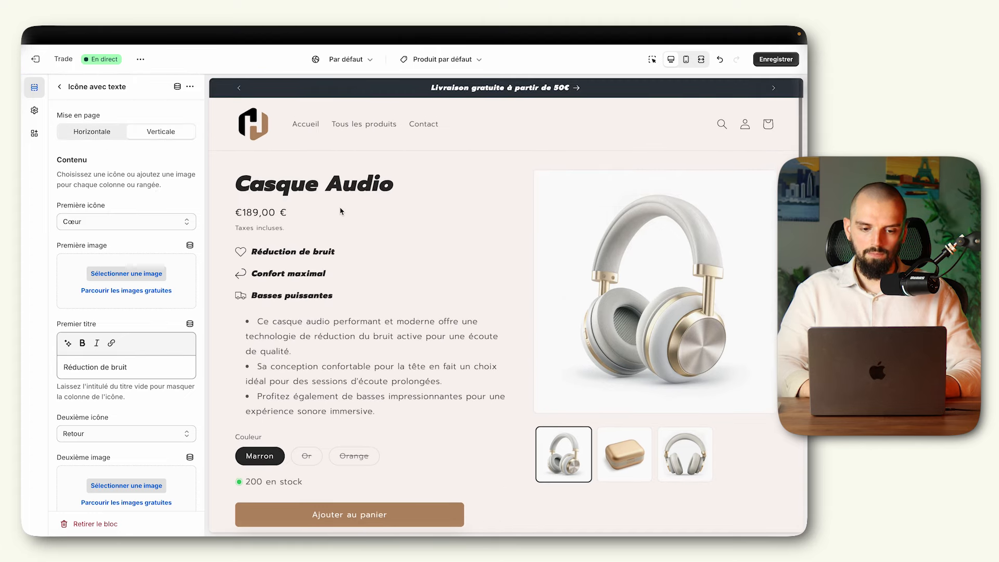
- Duplicate the Icône avec texte block and return to the template's section list
scroll(304, 326, down, 5)
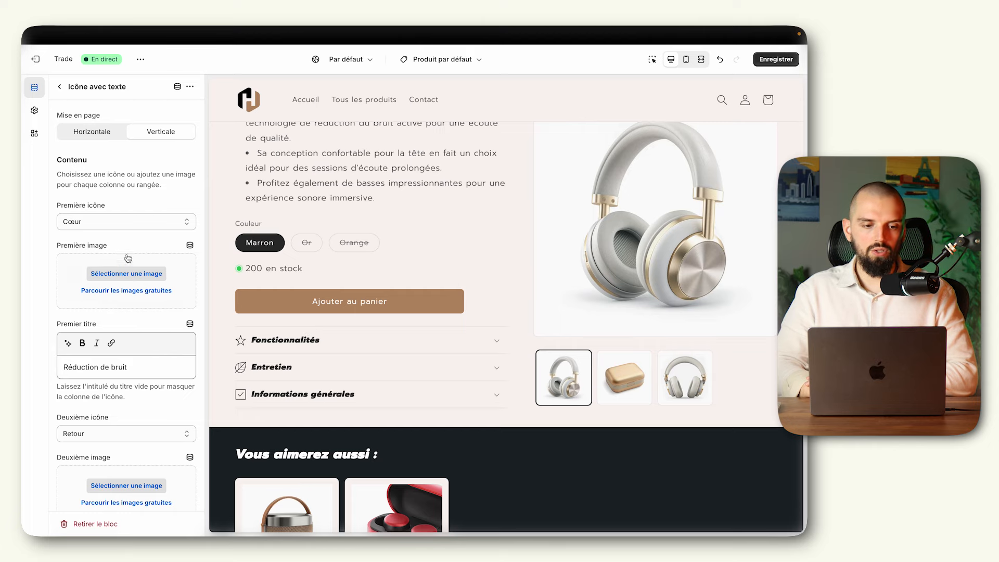
click(189, 86)
click(201, 107)
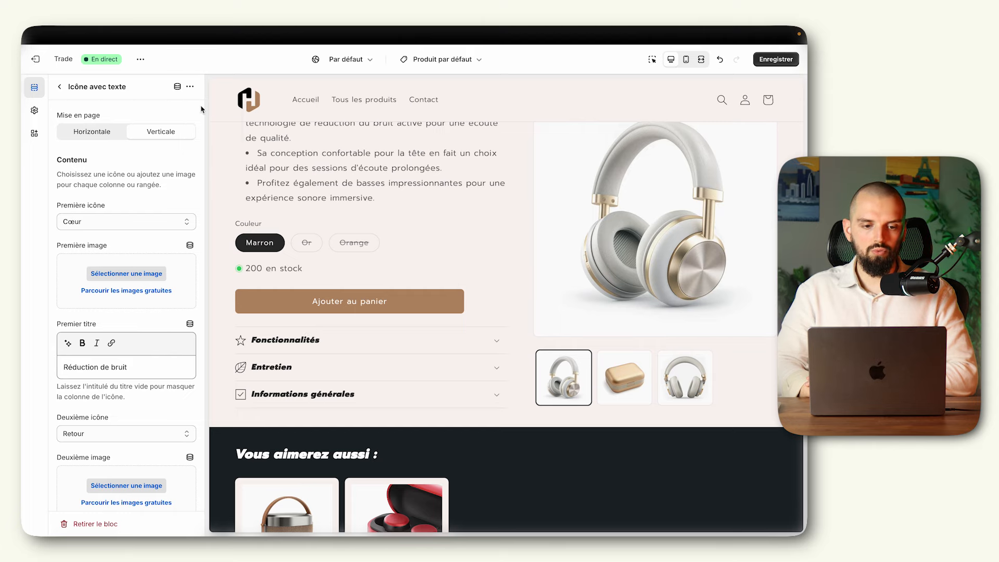
click(59, 87)
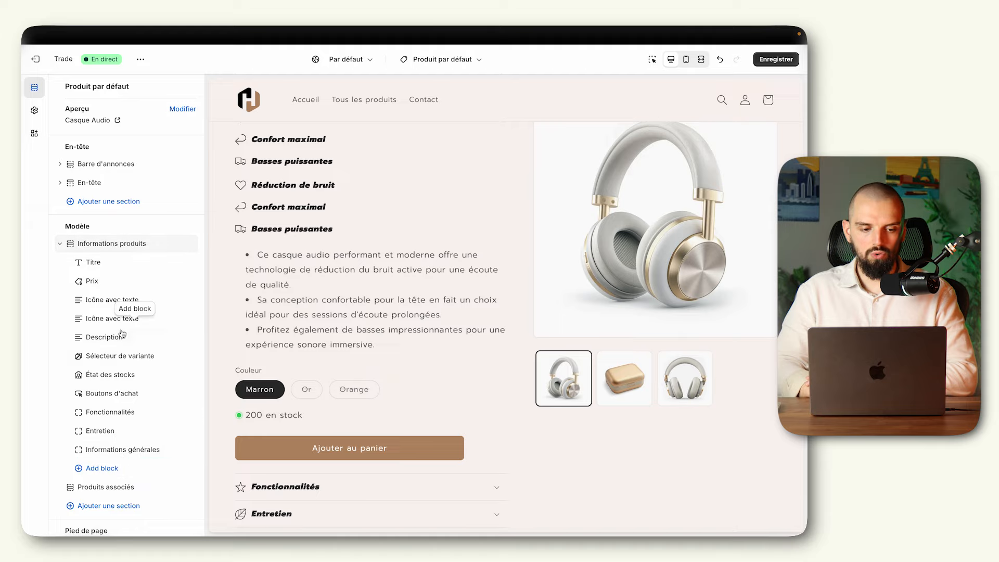
- Move the duplicated Icône avec texte block below Informations générales and switch its layout to Horizontale
drag(126, 318, 120, 455)
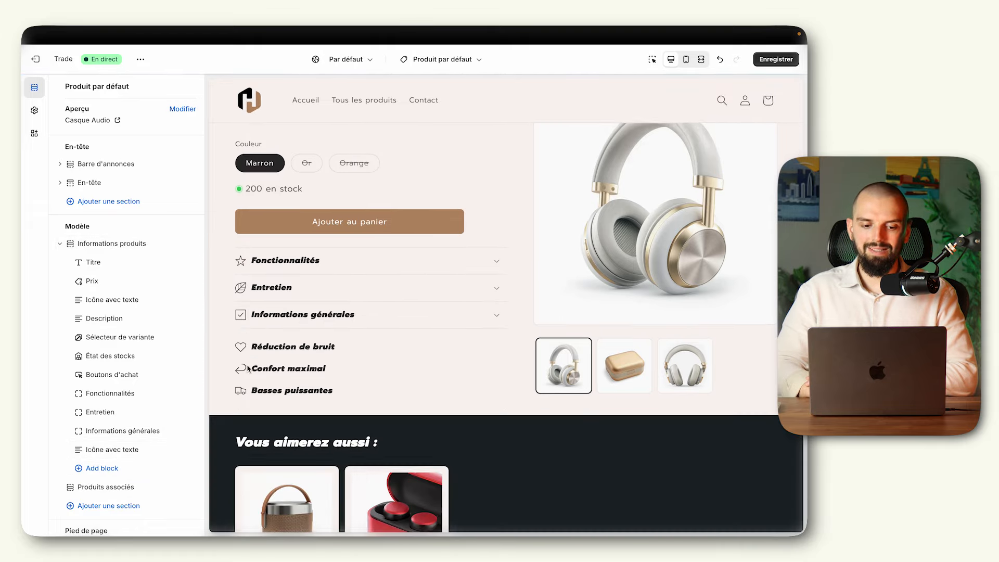
click(120, 454)
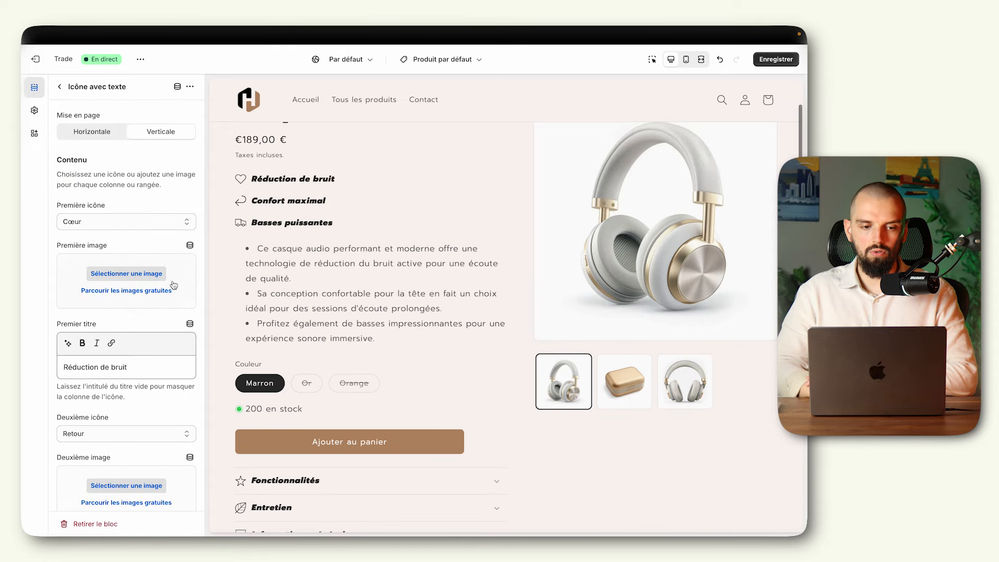
click(191, 89)
click(122, 130)
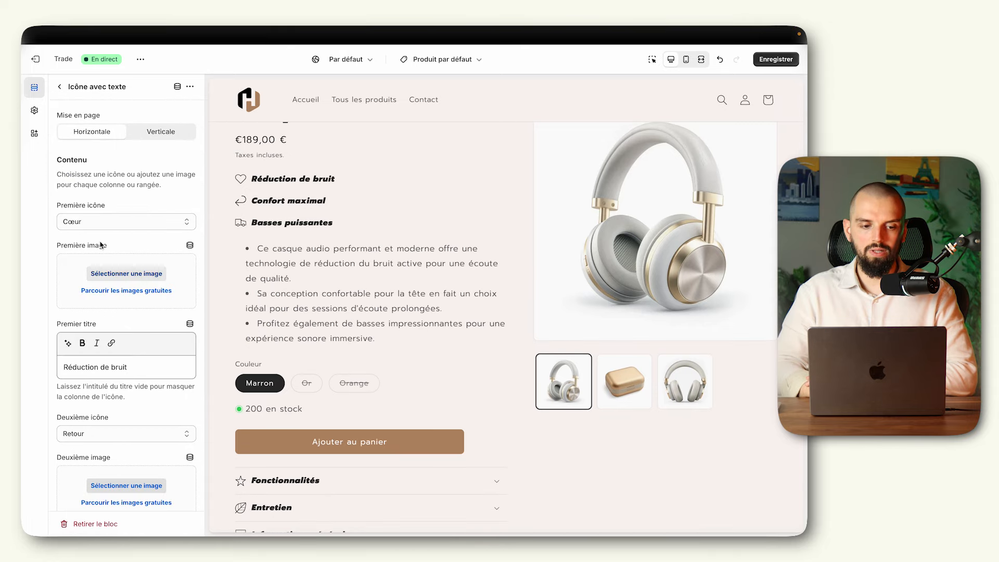
- Set the duplicated icon block's first title to "SAV 7j/7" and its second title to "Retours offerts"
triple_click(95, 367)
text(SAV )
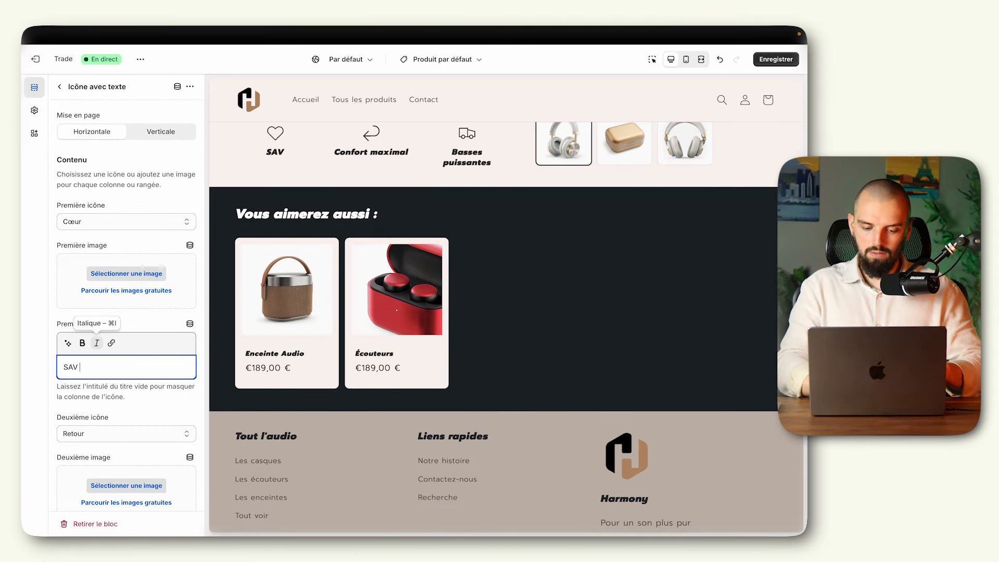
text(7j)
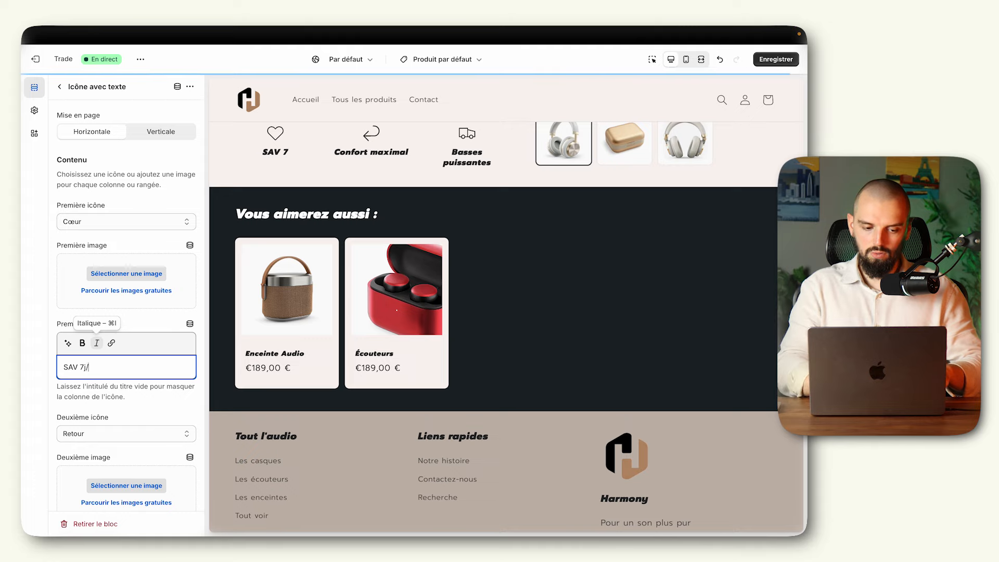
text(/7)
scroll(105, 408, down, 3)
triple_click(108, 463)
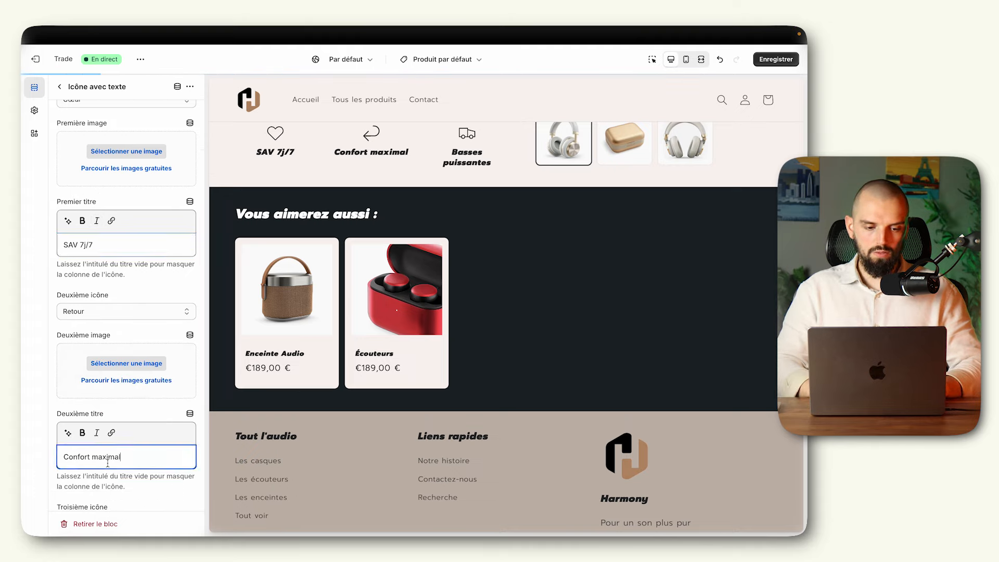
text(Retours offerts)
- Set the duplicated icon block's third title to "Livraison 48h" and save the changes
scroll(134, 379, down, 4)
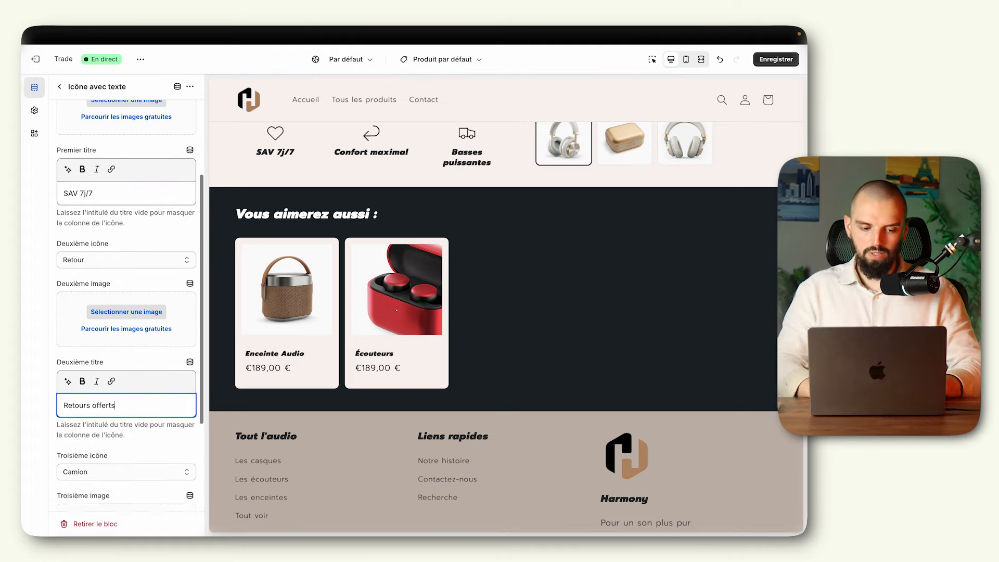
triple_click(108, 468)
text(MLov)
text(Li)
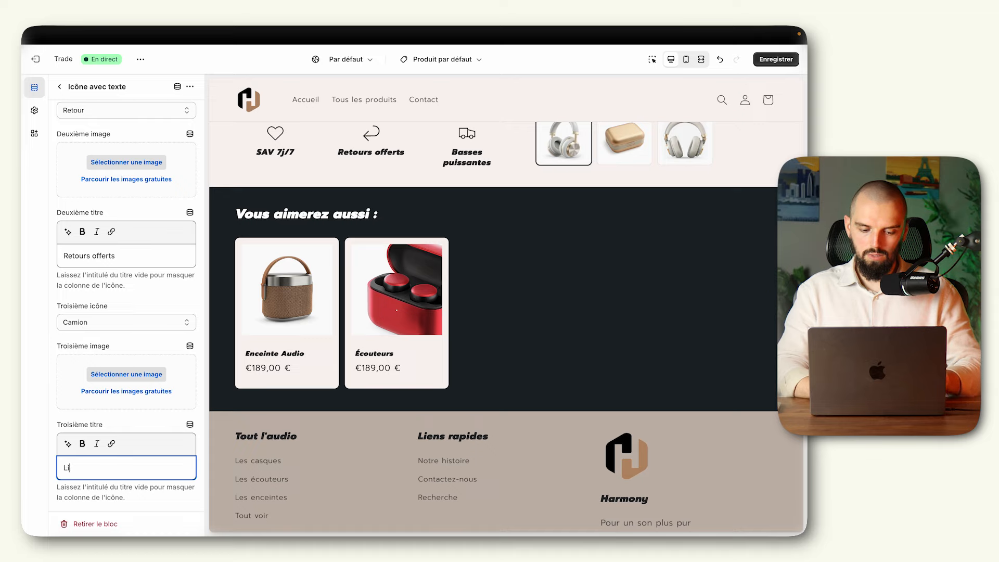
text(vraison 48h)
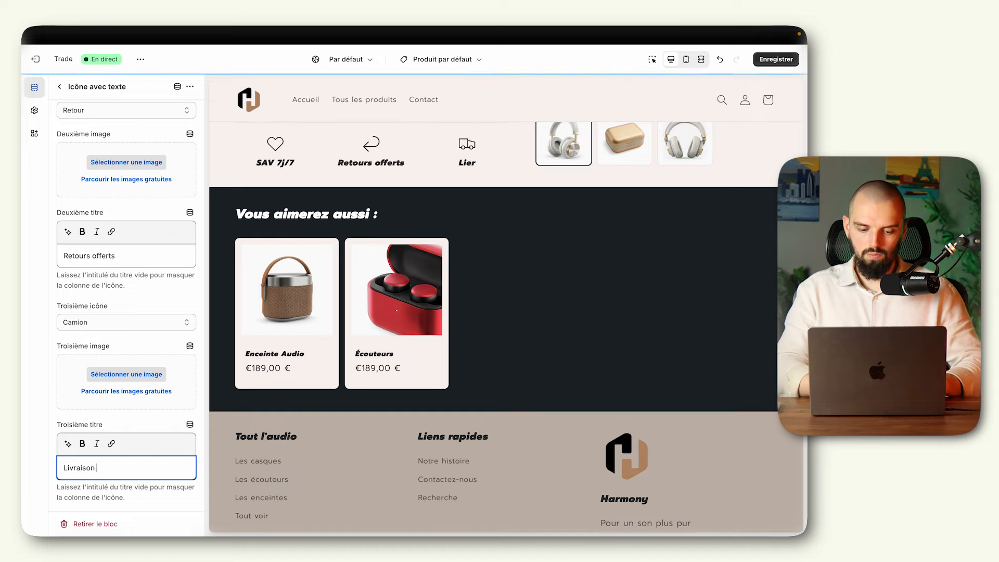
click(775, 59)
scroll(536, 269, up, 1)
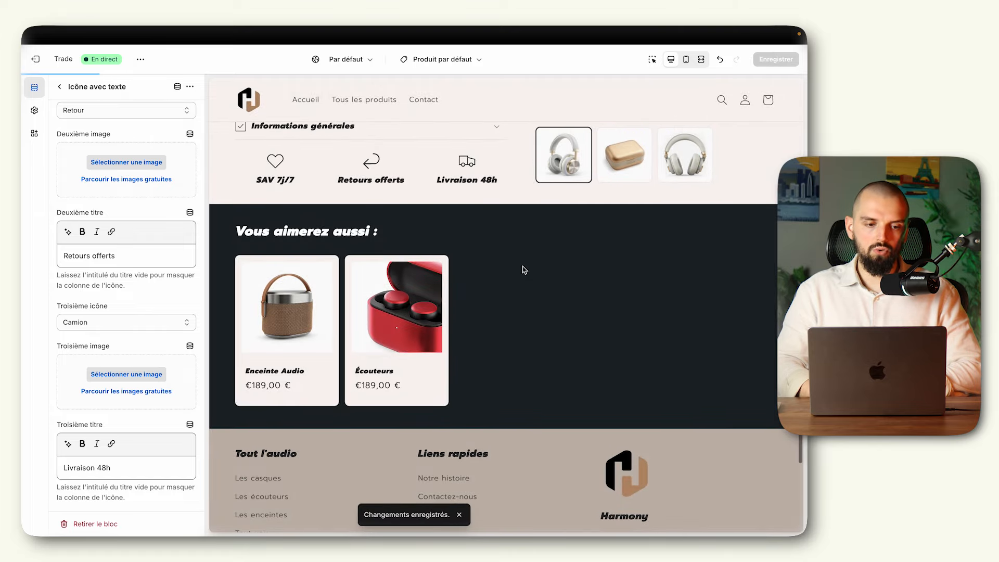
- Add an Image avec texte section to the product template after Produits associés
click(59, 87)
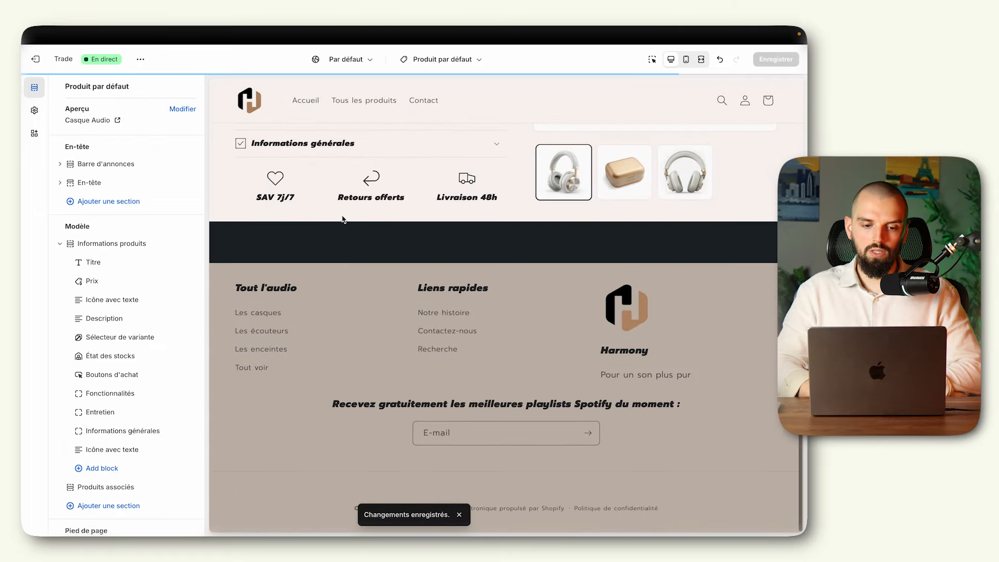
scroll(336, 245, up, 10)
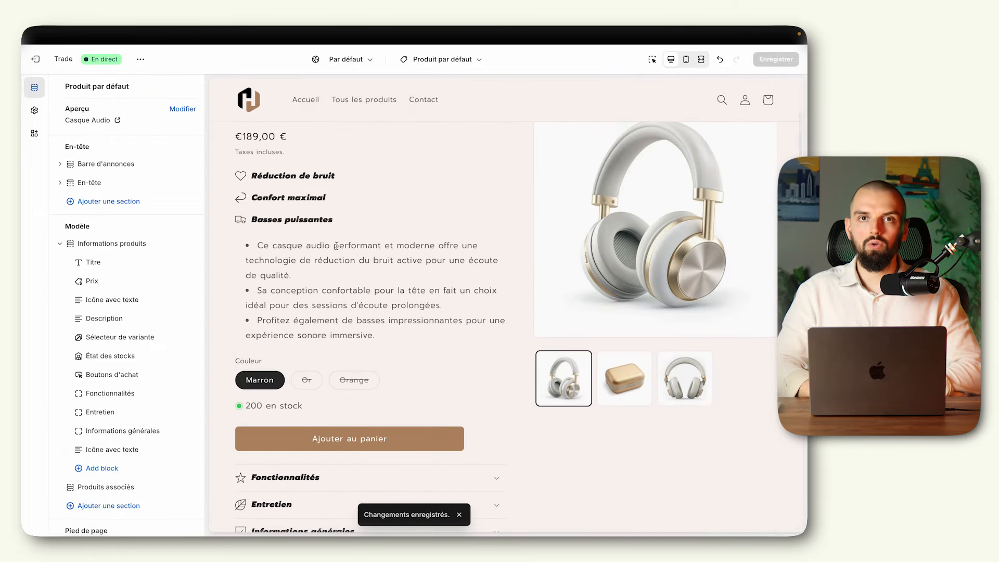
scroll(336, 245, down, 8)
scroll(125, 380, down, 2)
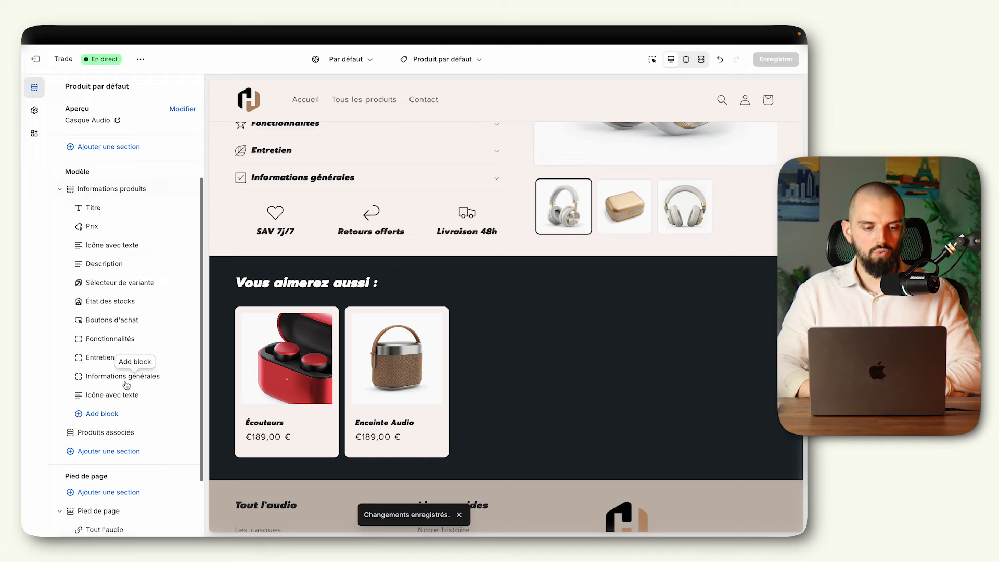
click(121, 410)
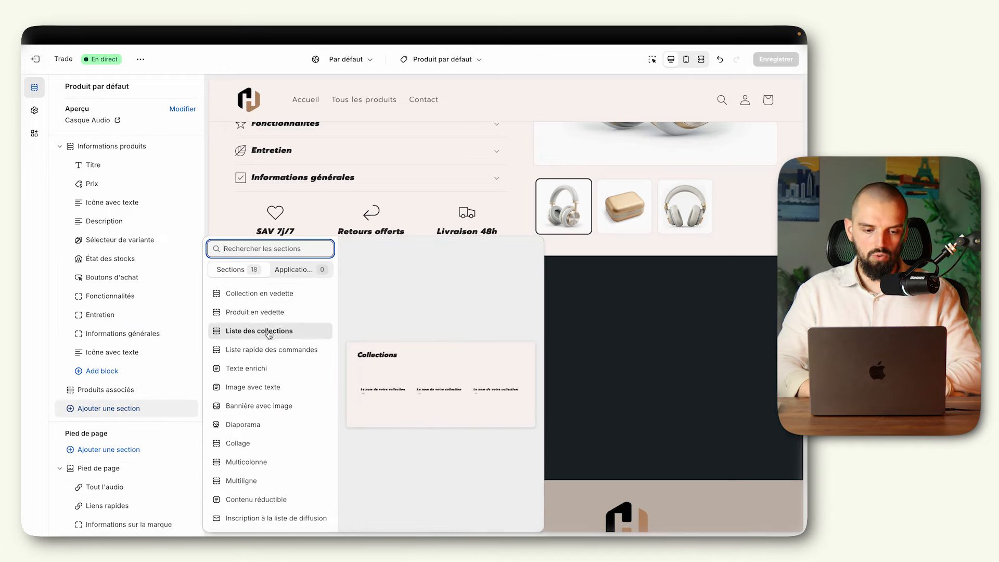
click(268, 388)
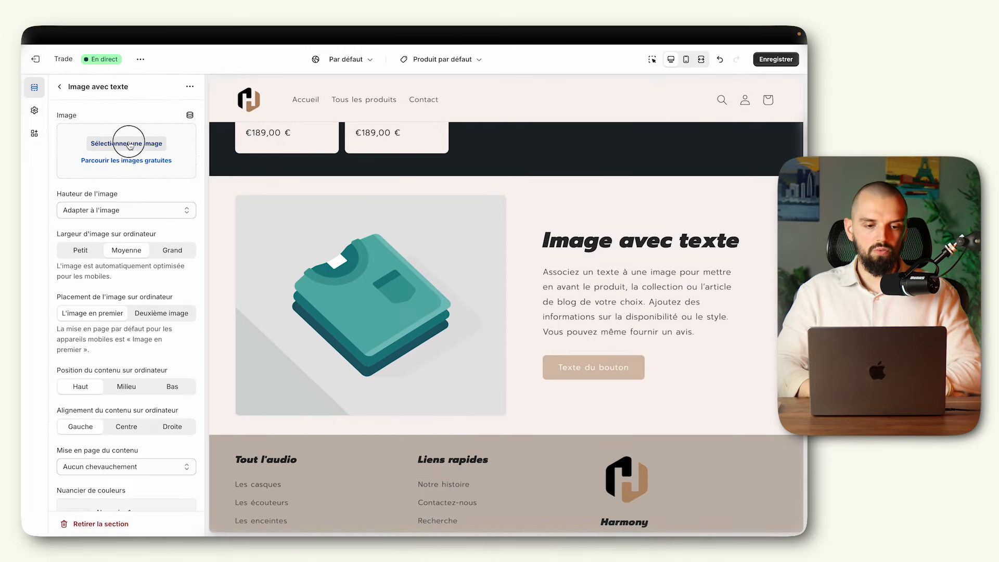
- Upload newsletter-banner.webp from the Boutique folder as the image of the Image avec texte section
click(130, 145)
click(413, 203)
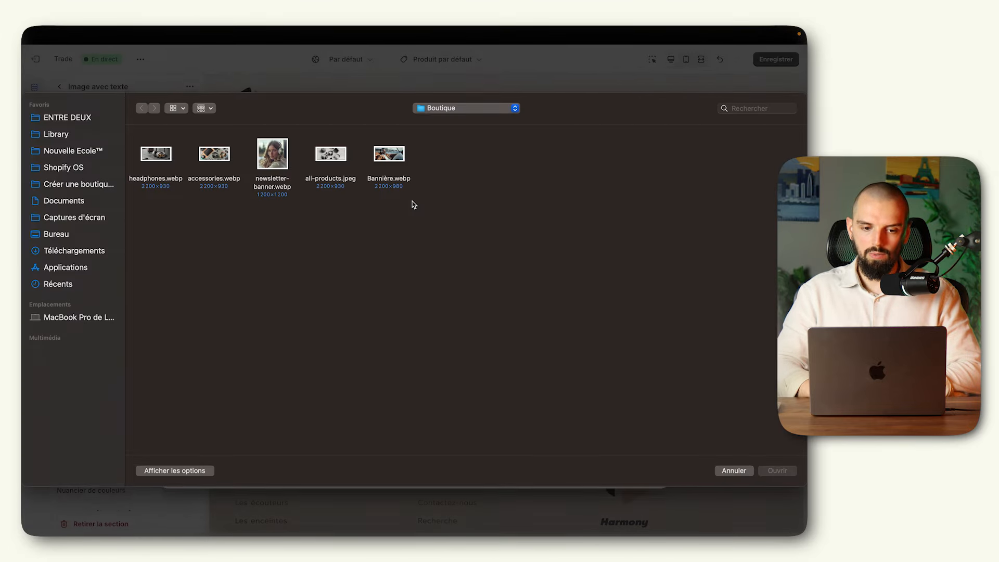
double_click(279, 163)
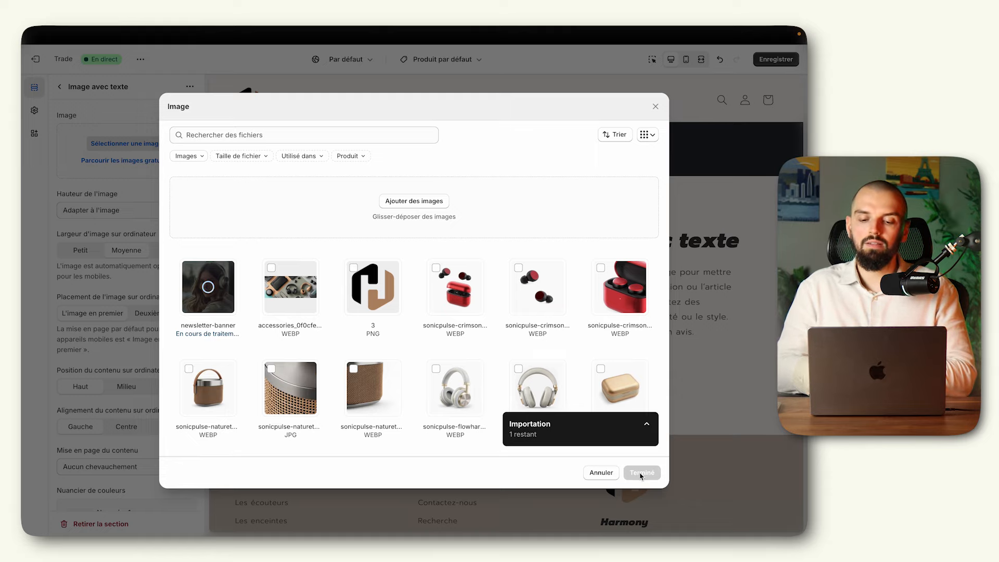
click(641, 474)
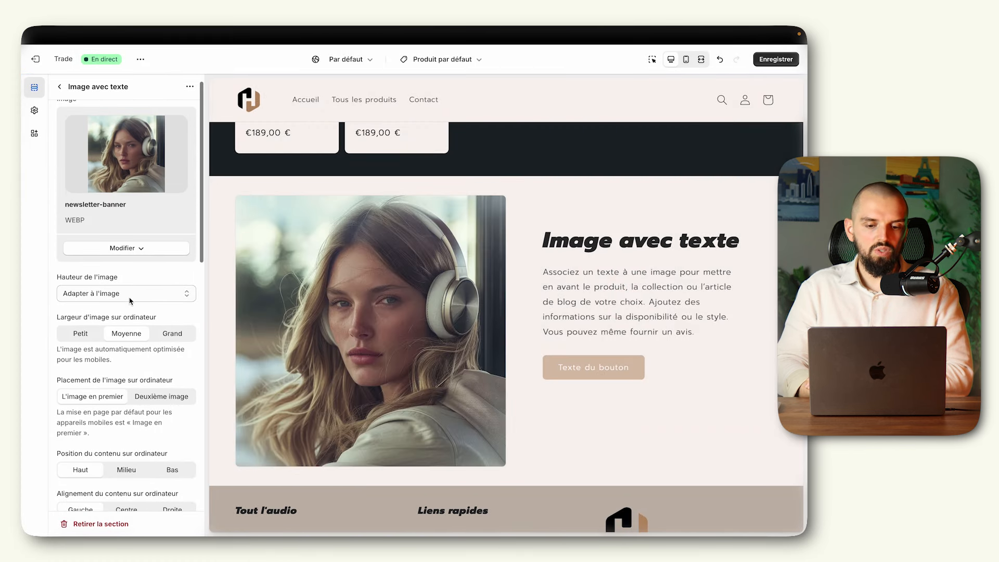
scroll(130, 301, down, 3)
scroll(130, 300, up, 4)
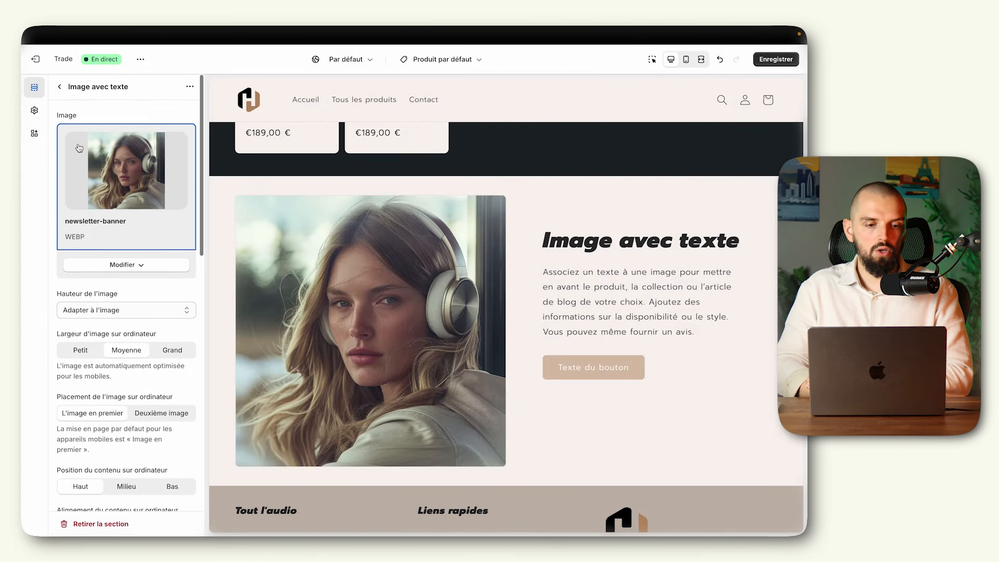
- Delete the Bouton block from the Image avec texte section
click(59, 89)
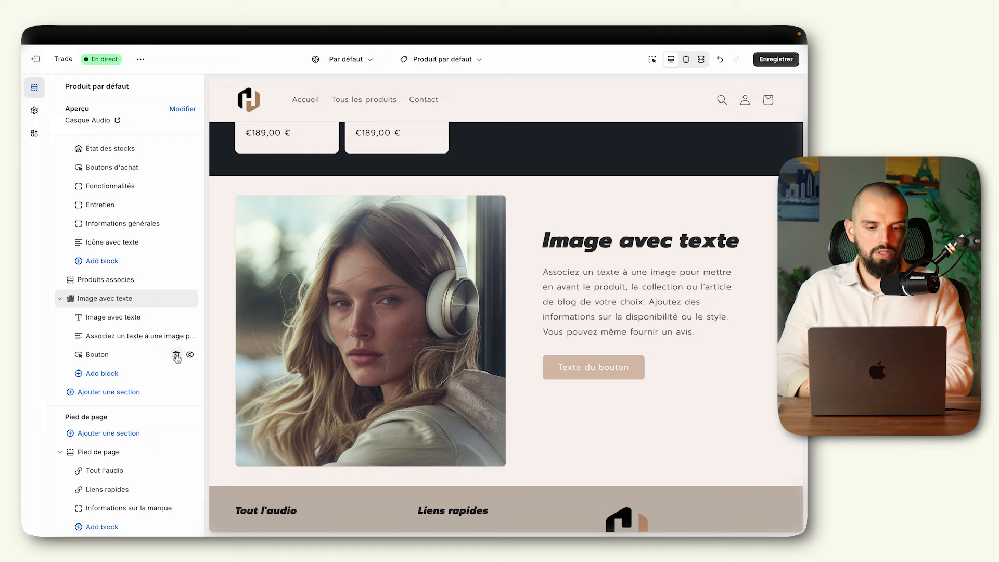
click(176, 356)
- Set the Image avec texte section's title to "Découvrez la technologie Harmony" and choose a smaller title size
click(133, 327)
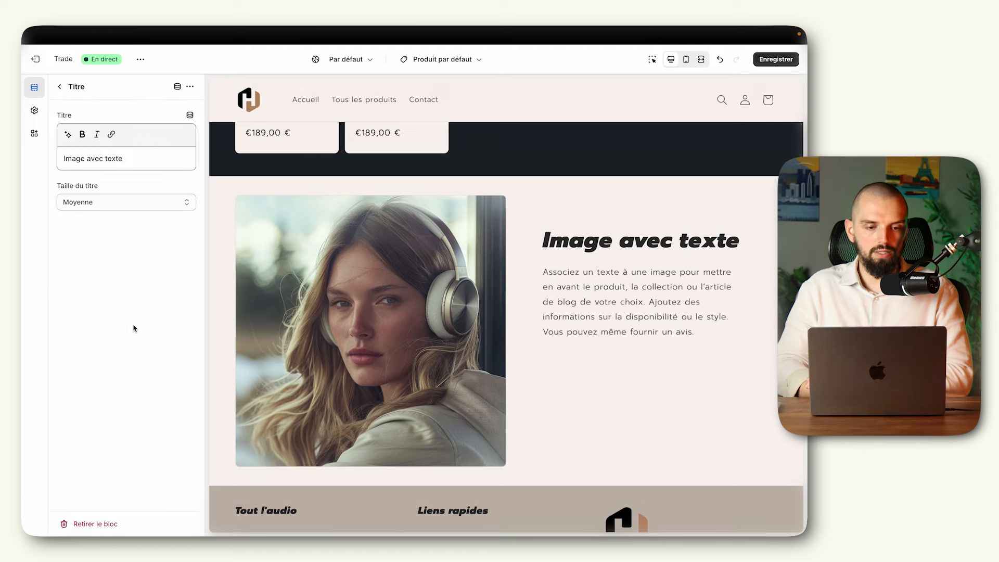
triple_click(115, 160)
text(Découvr)
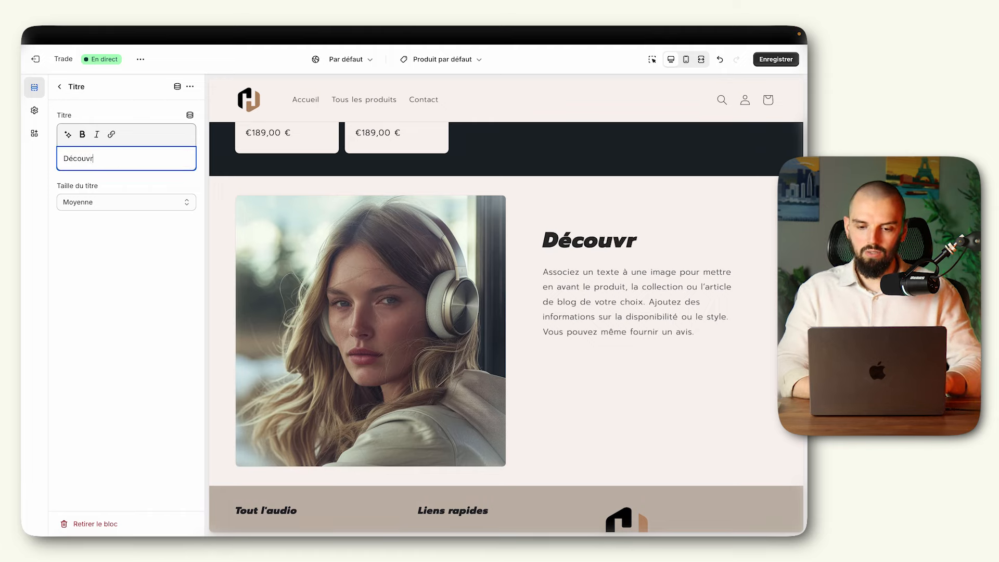
text(ez la technolo)
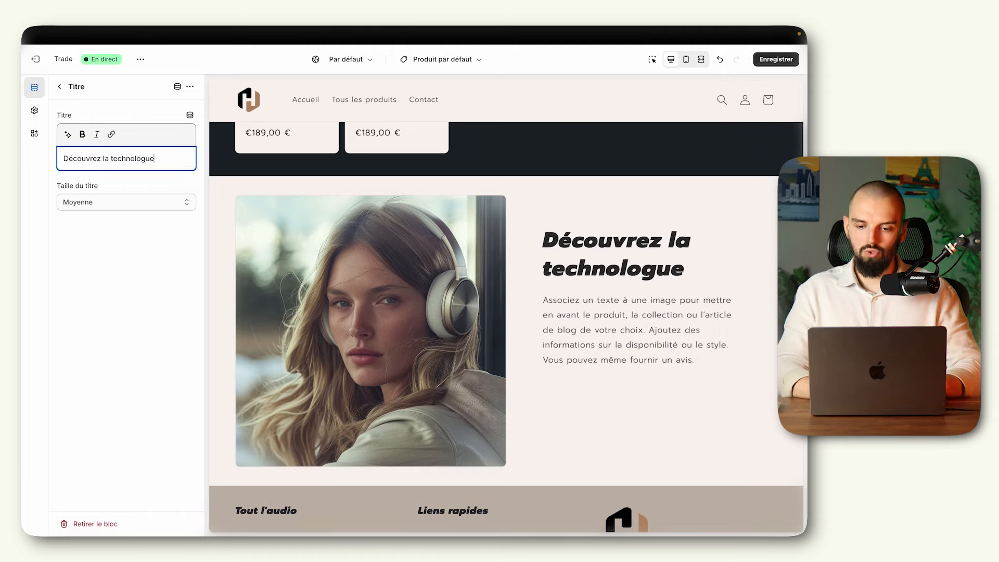
text(gie Harmony)
click(78, 205)
click(77, 190)
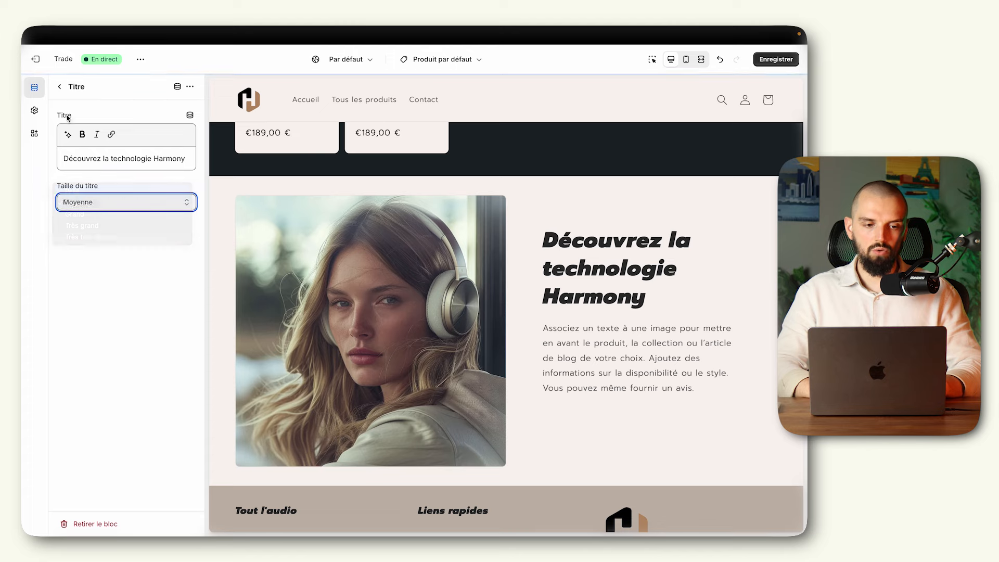
click(60, 87)
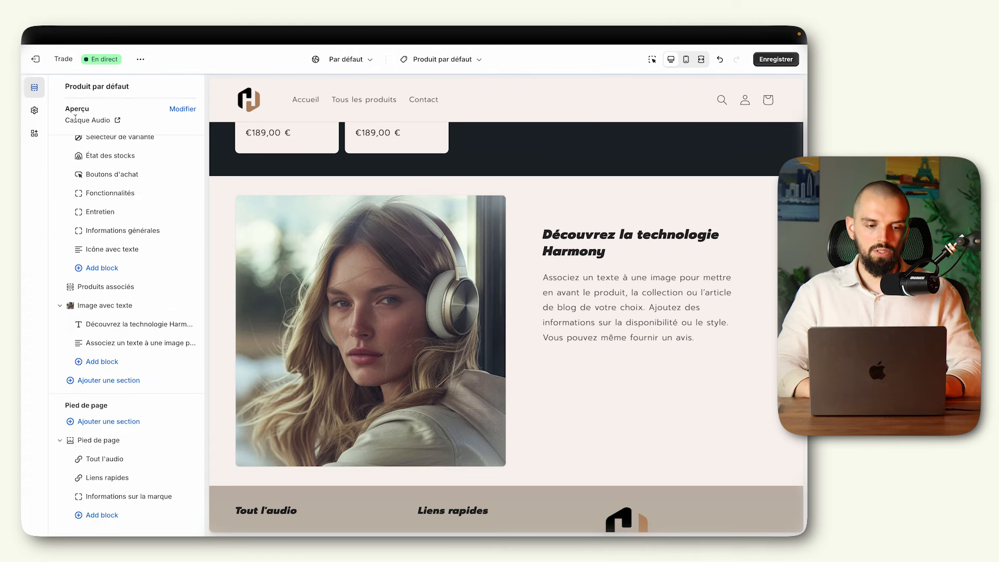
click(130, 343)
triple_click(137, 195)
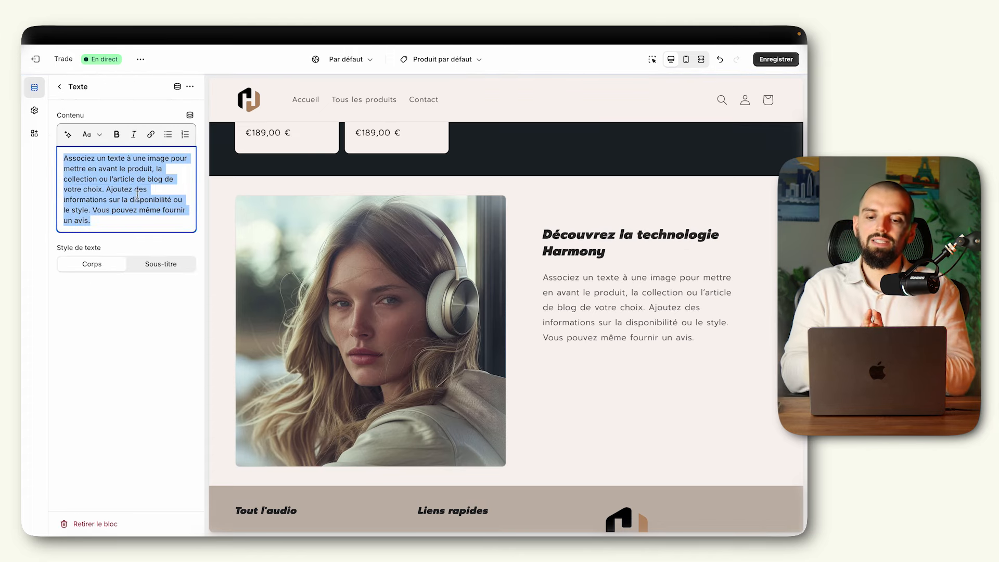
click(59, 86)
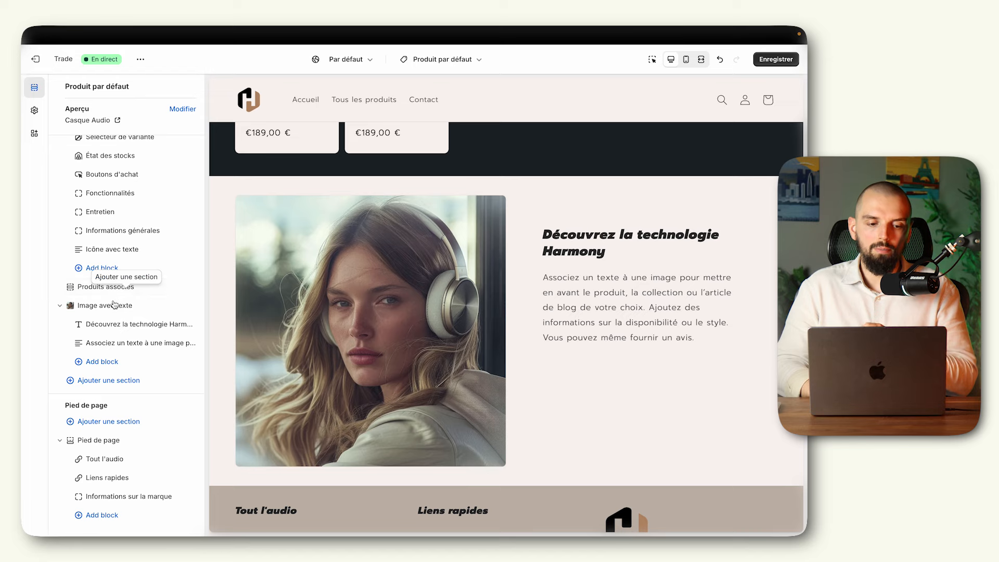
- Set the Image avec texte section's desktop image width to Petit and return to the section list
click(115, 306)
scroll(130, 281, down, 3)
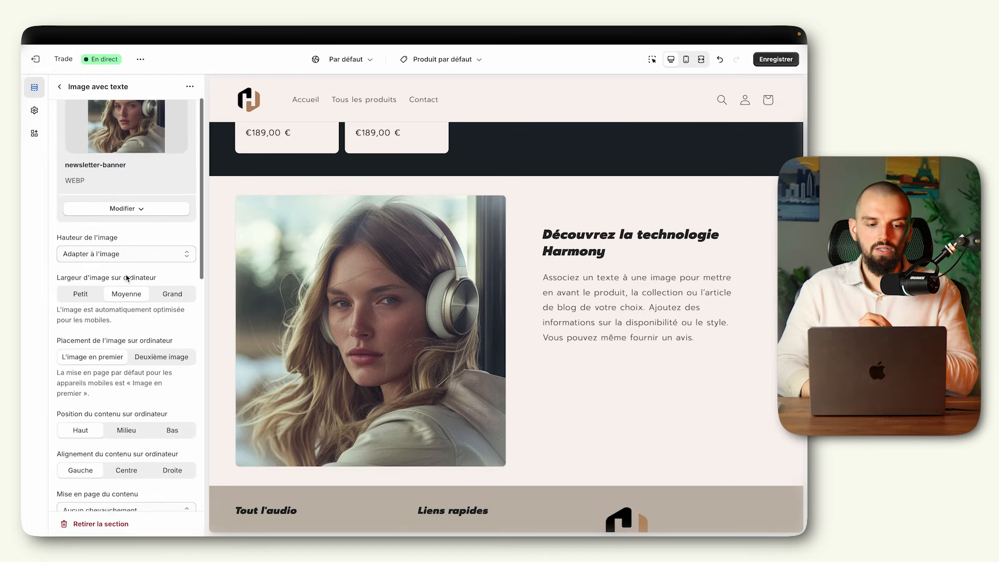
click(73, 286)
scroll(59, 156, up, 2)
click(60, 86)
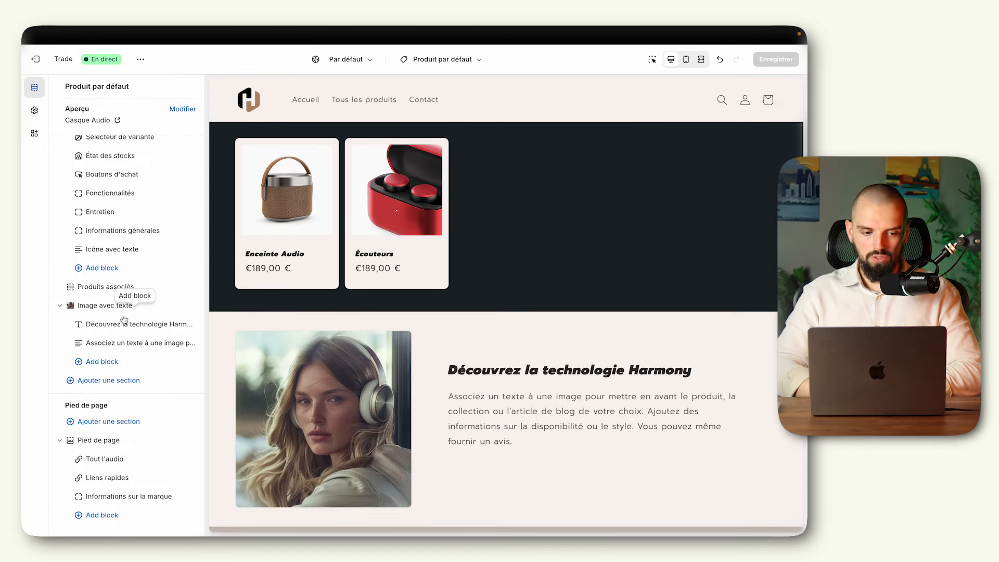
- Move the Image avec texte section above Produits associés and save the changes
drag(105, 308, 103, 287)
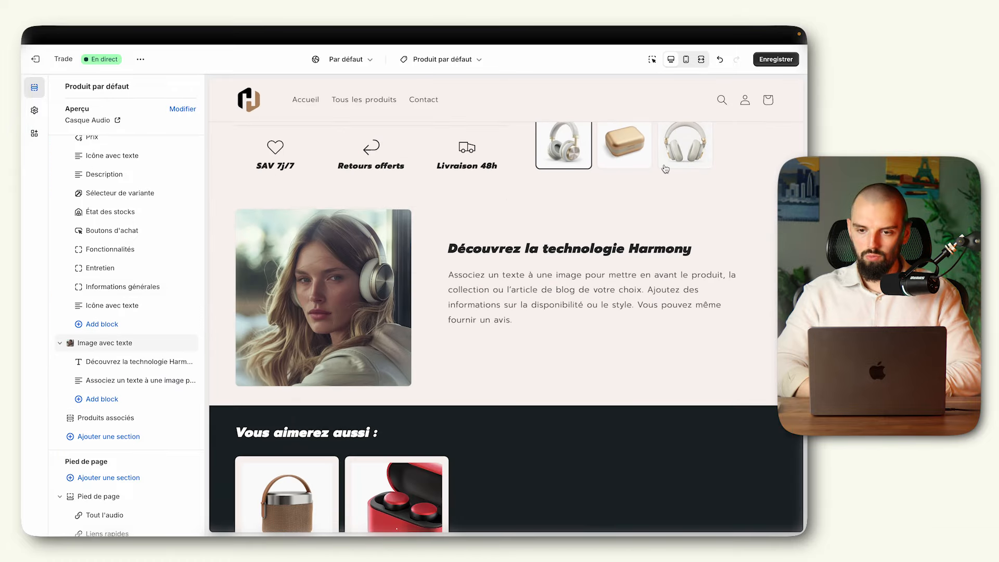
click(776, 59)
click(702, 60)
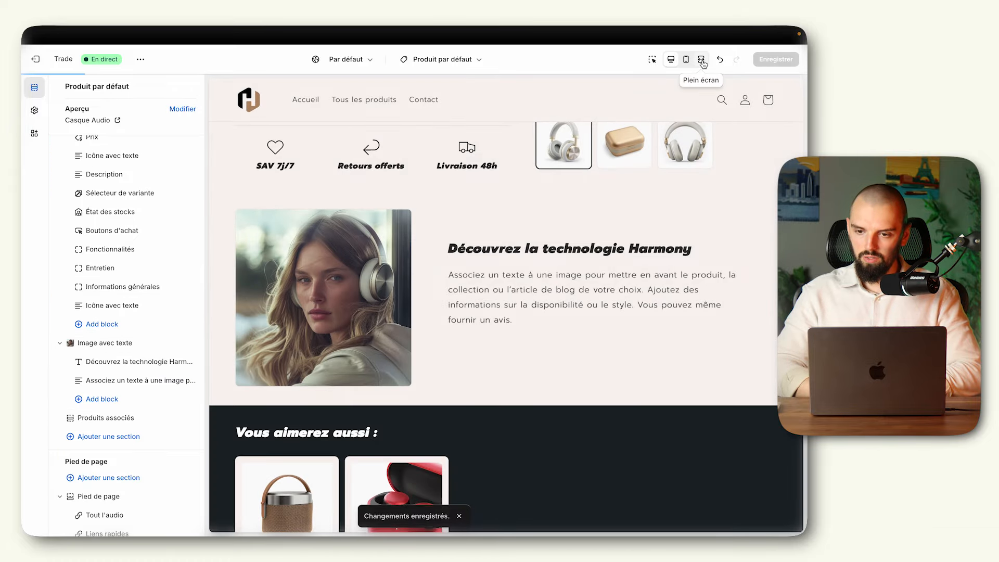
- Save the template with the small image width and review the product page preview from footer to top
scroll(520, 295, up, 7)
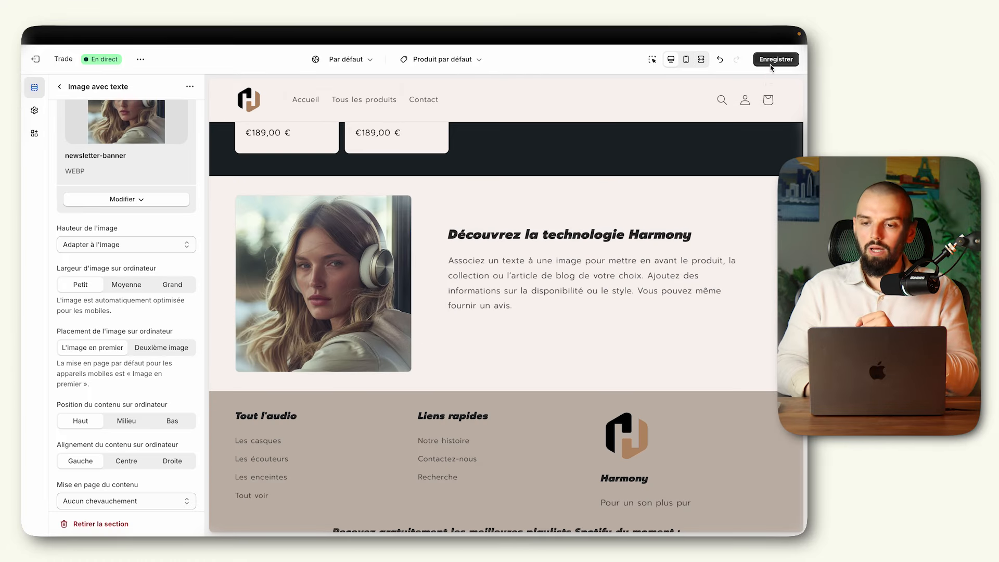
click(774, 60)
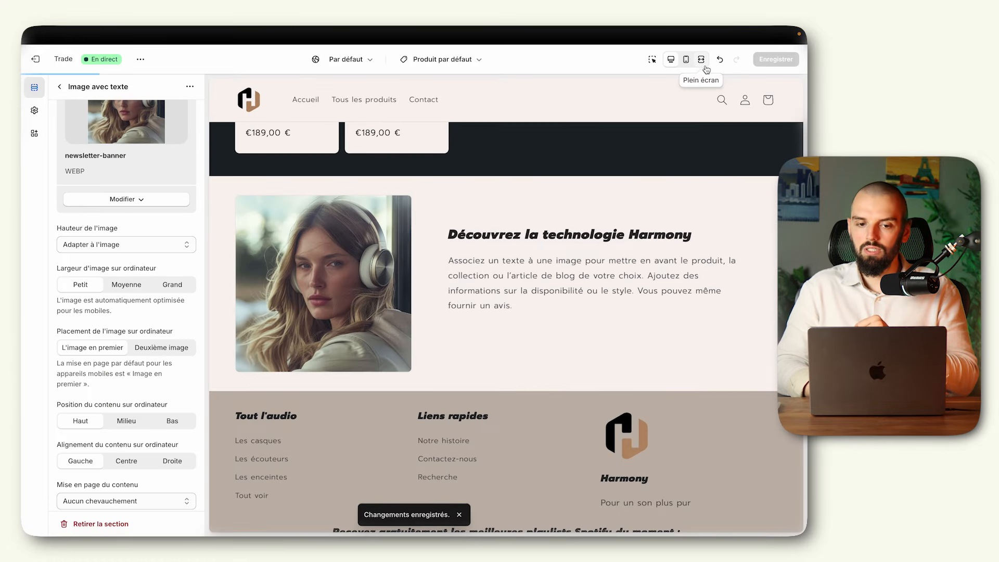
scroll(463, 312, down, 2)
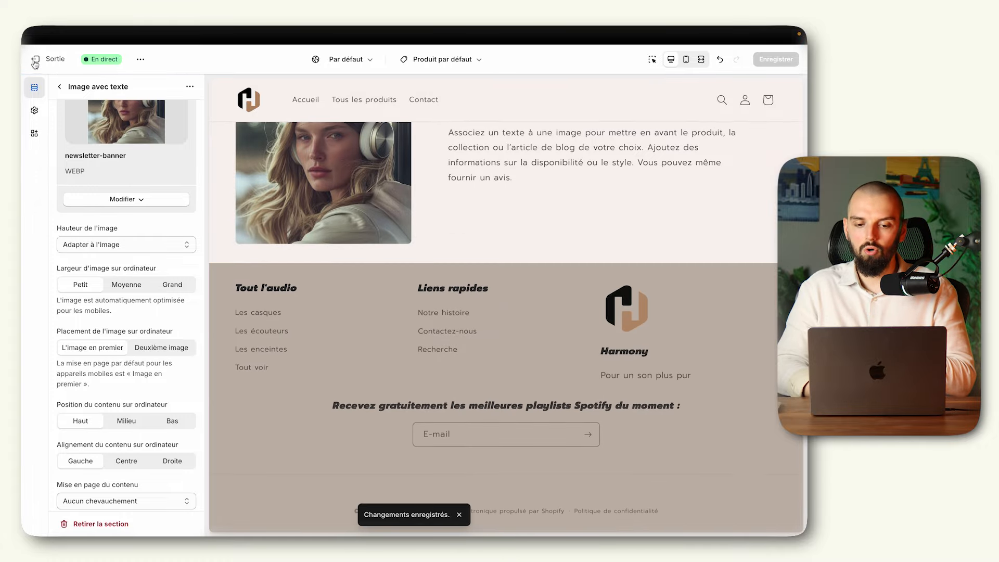
scroll(464, 312, up, 1)
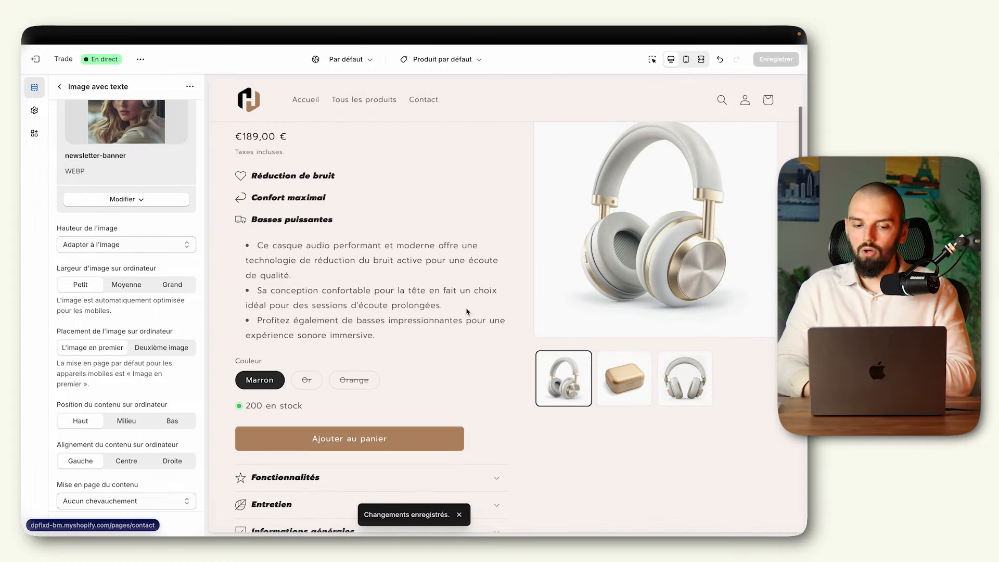
scroll(467, 311, up, 2)
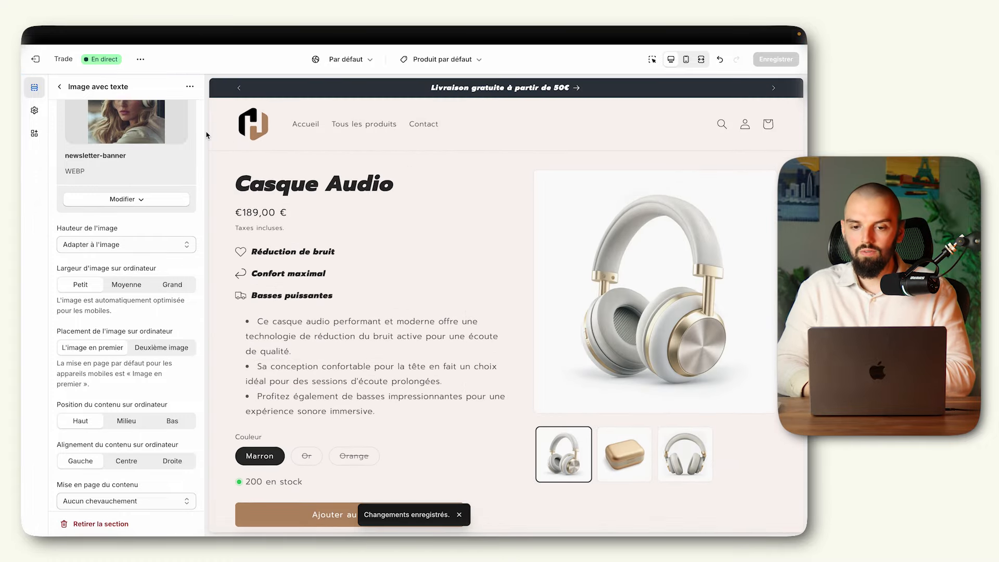